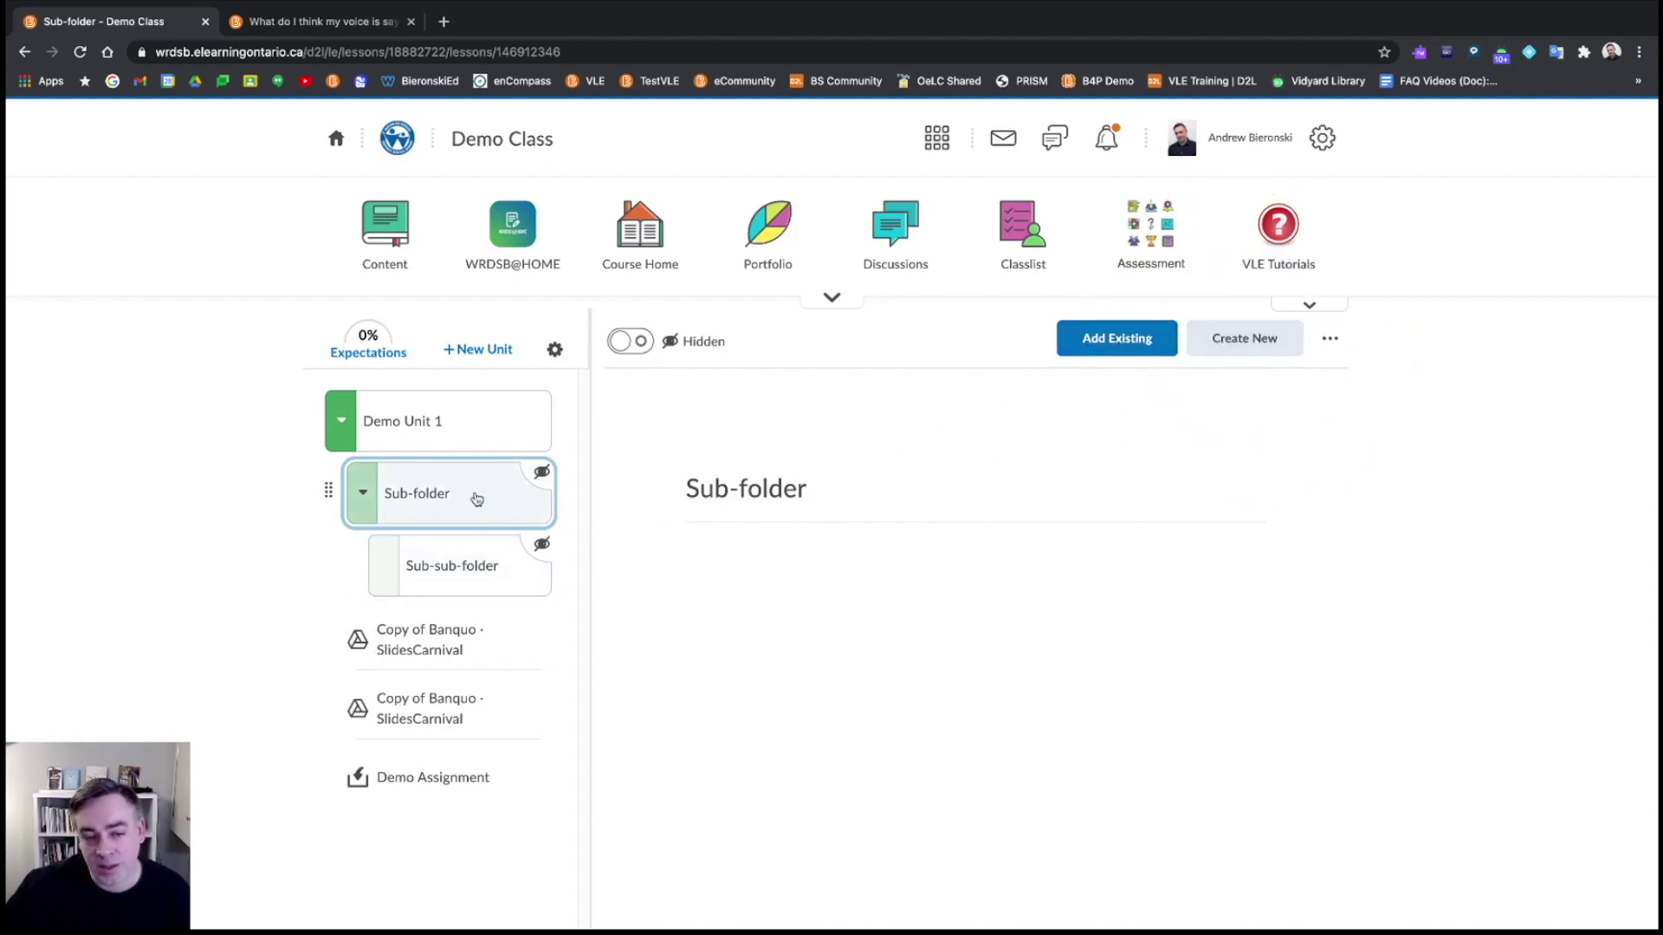
Open the choices for creating new content inside the Sub-folder
{"action": "left_click", "coordinate": [1238, 342]}
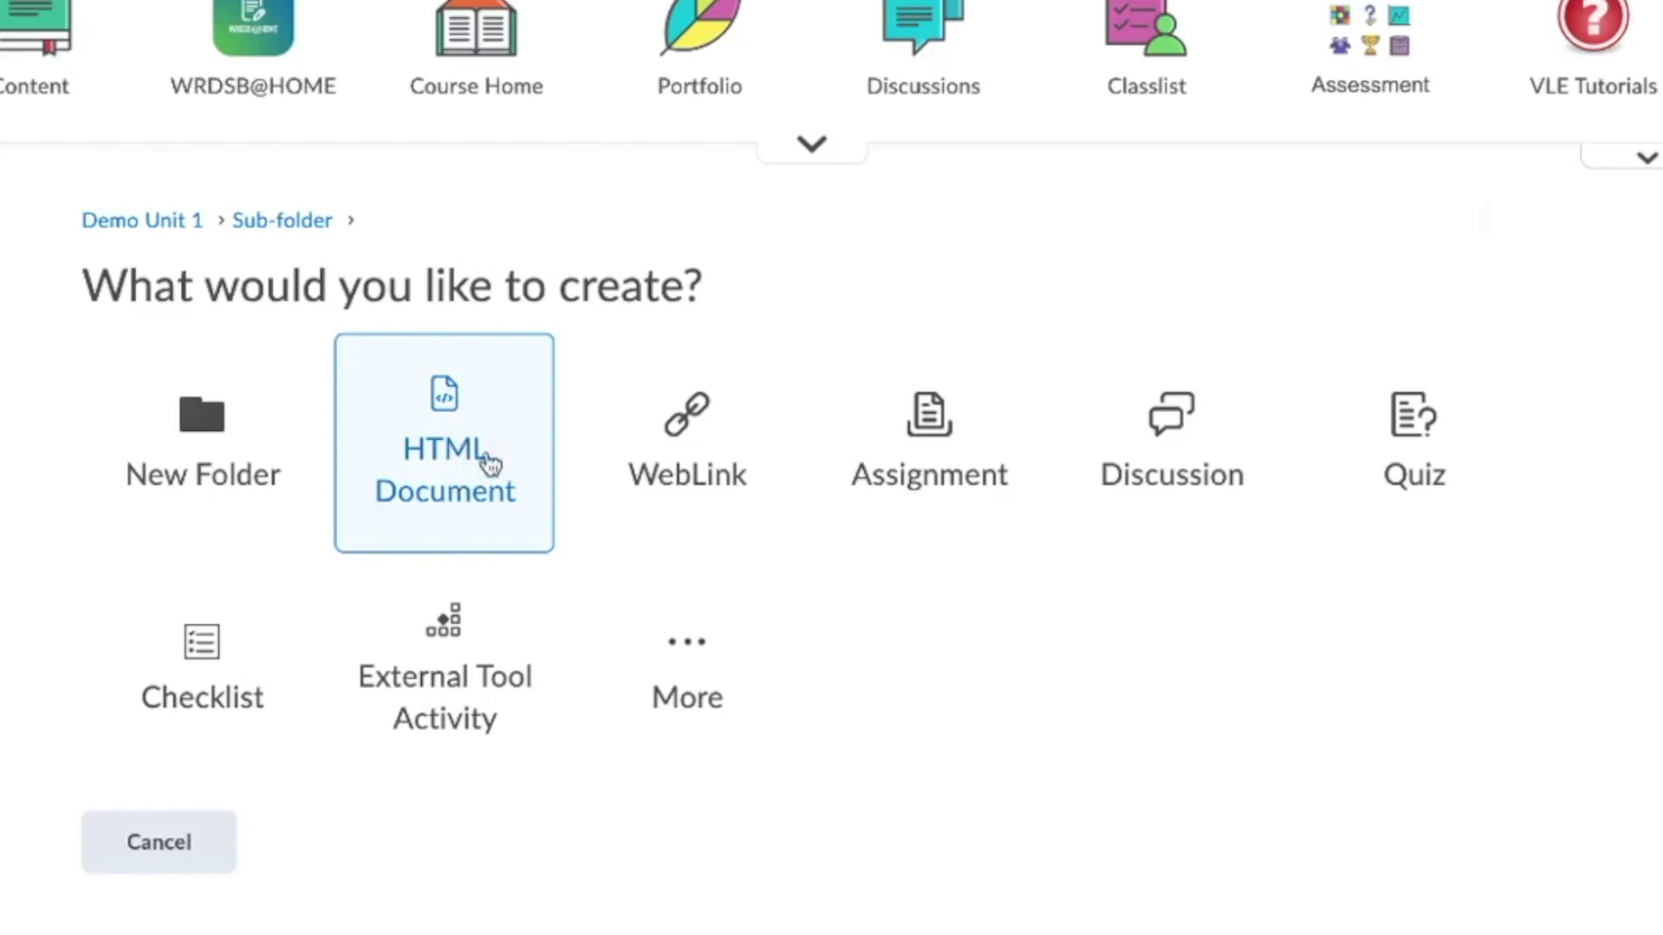
Try the embed-on-page and open-in-new-tab options for a new WebLink, and cancel it without saving
{"action": "left_click", "coordinate": [691, 444]}
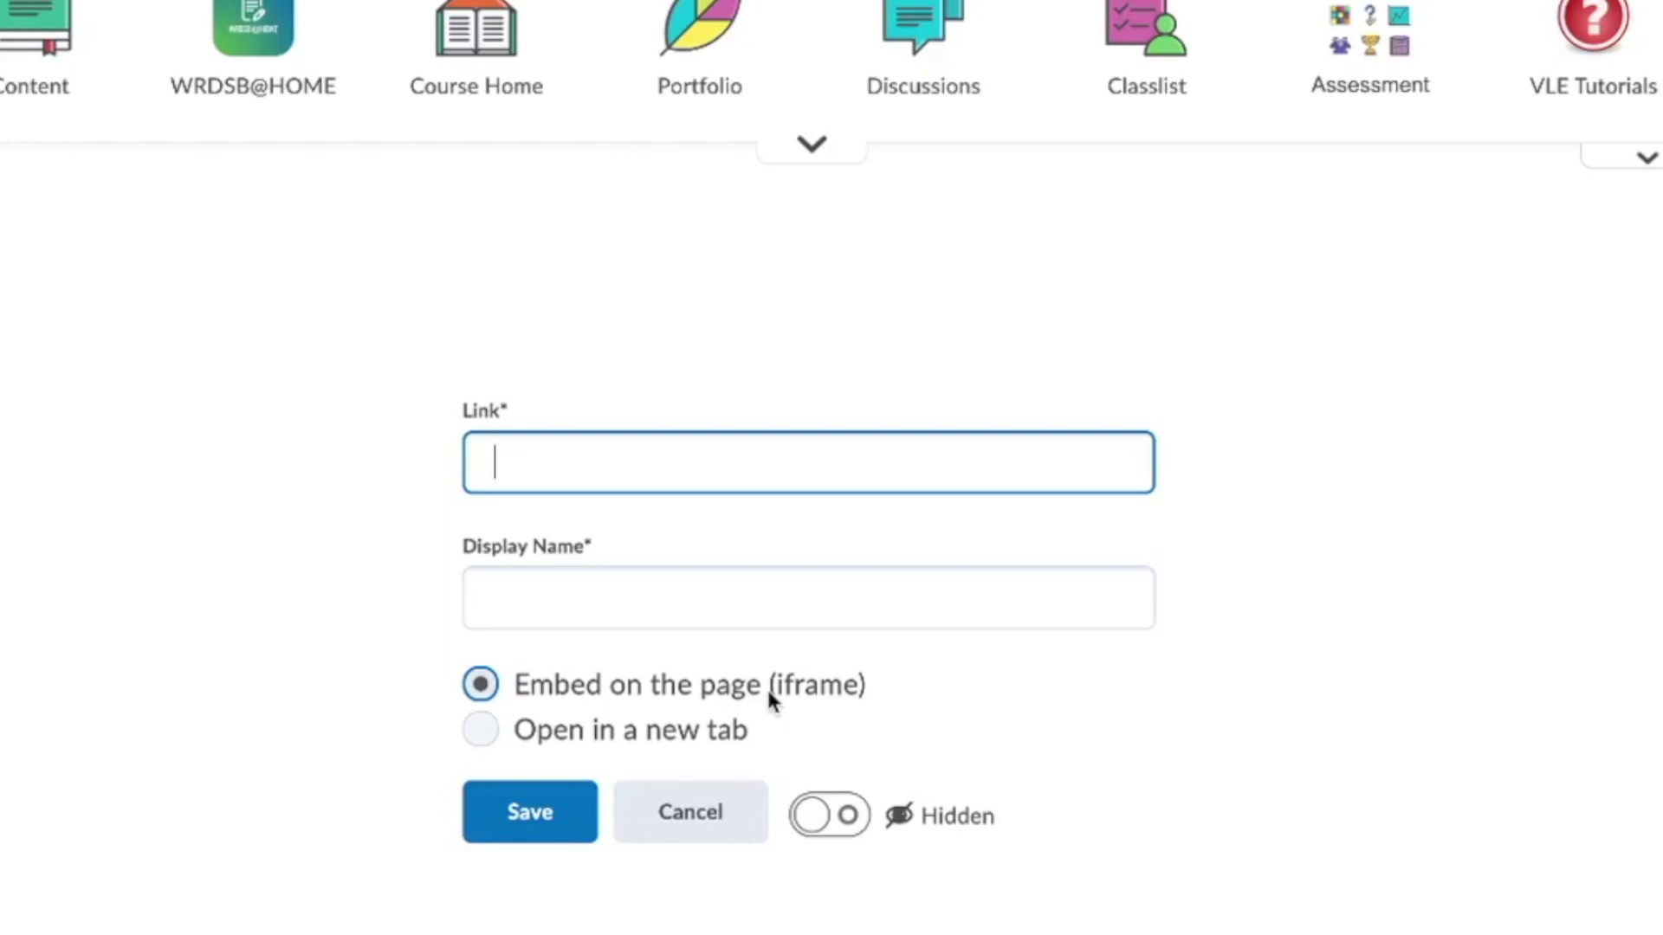
{"action": "left_click", "coordinate": [481, 732]}
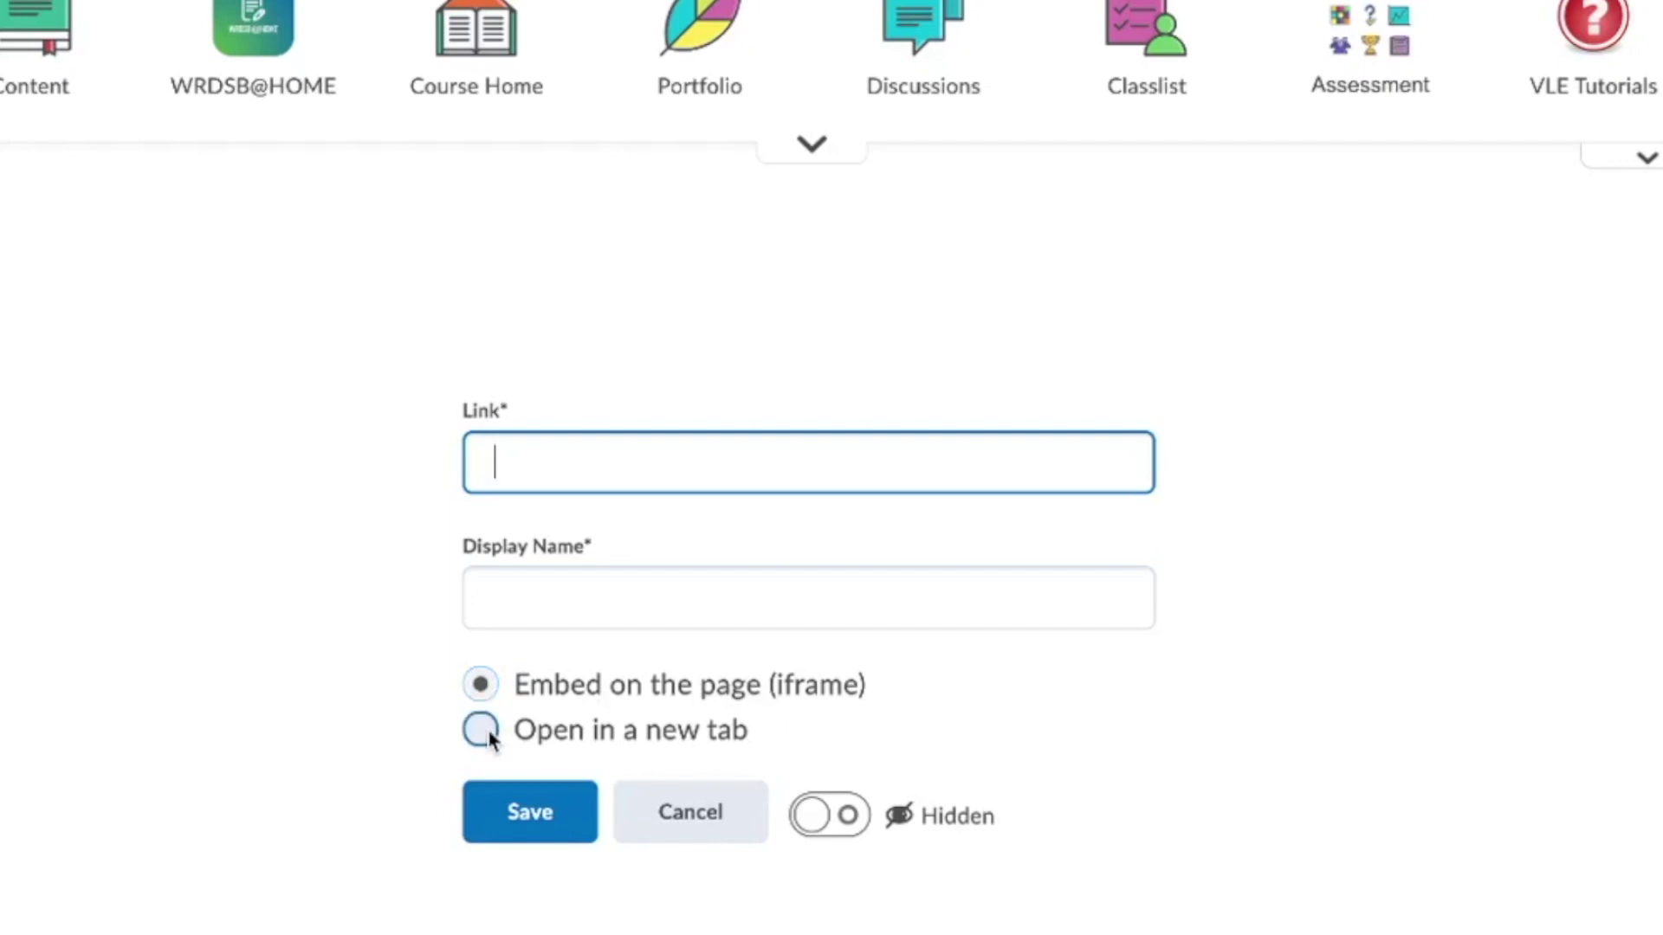
{"action": "left_click", "coordinate": [488, 735]}
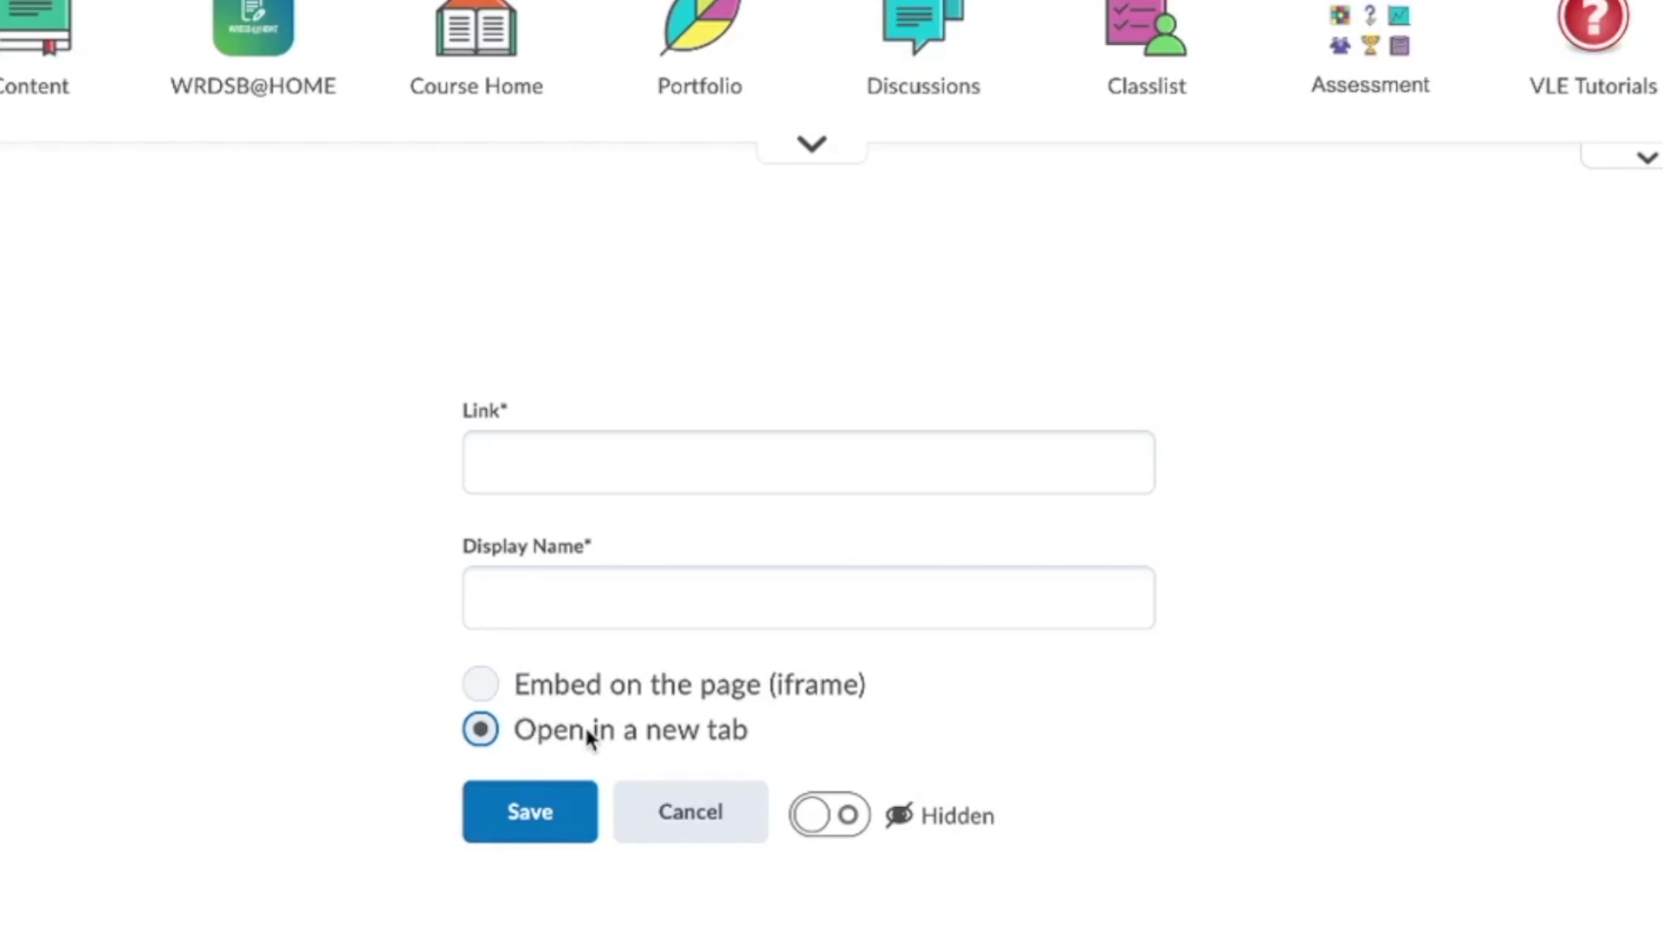
{"action": "left_click", "coordinate": [483, 686]}
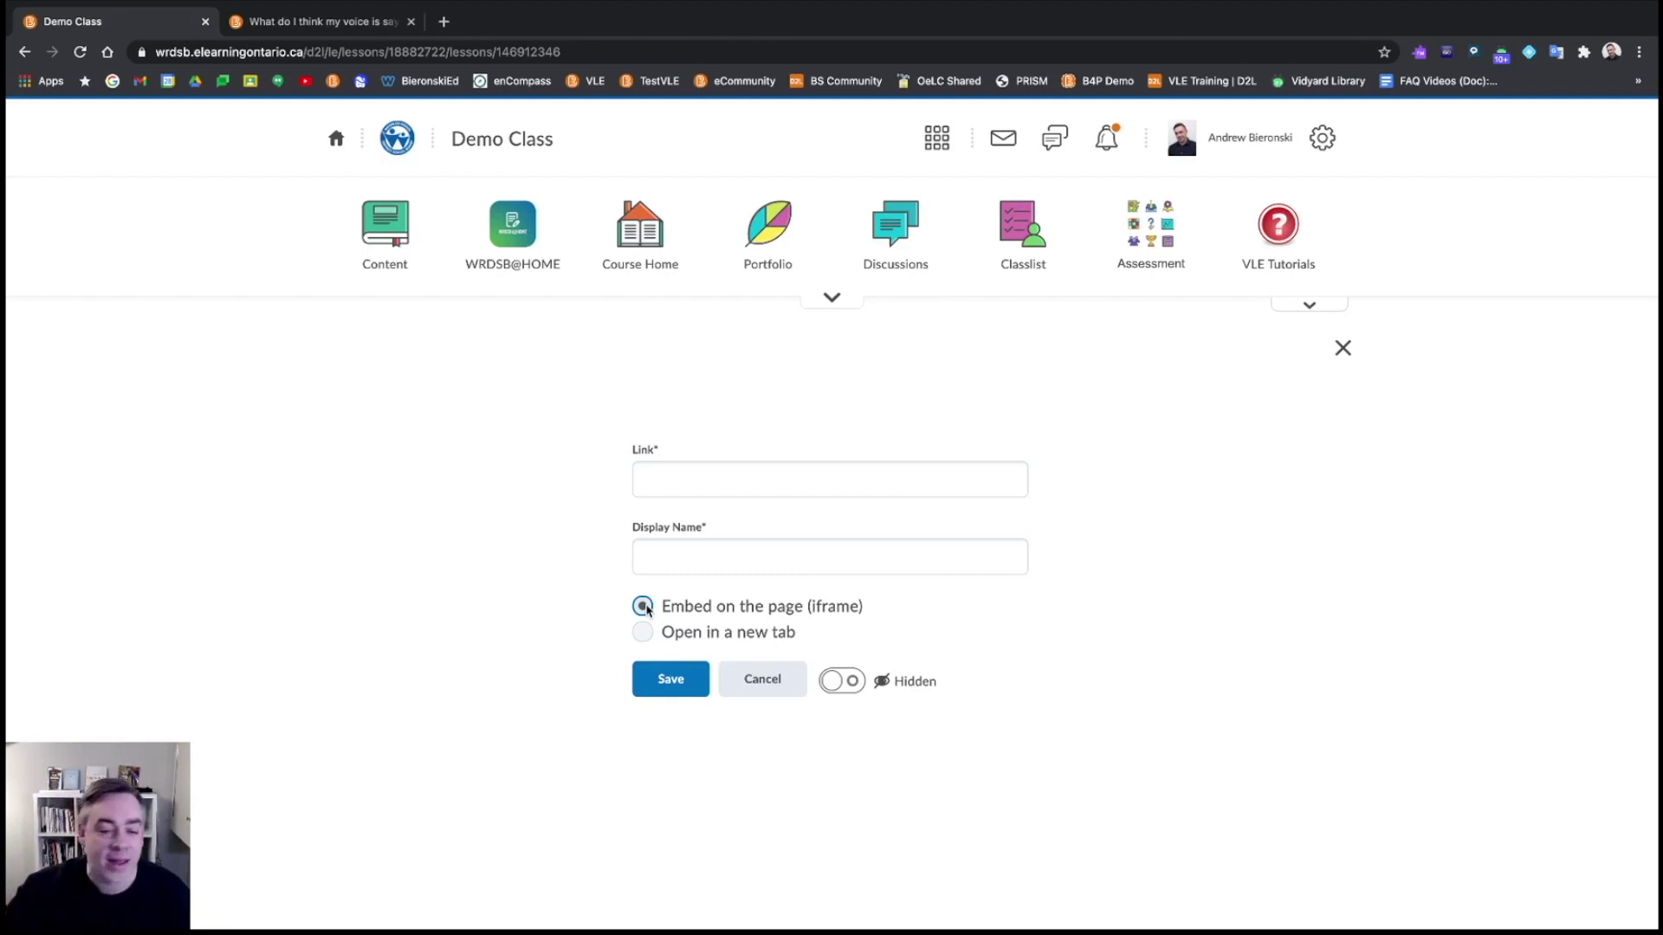
{"action": "left_click", "coordinate": [643, 632]}
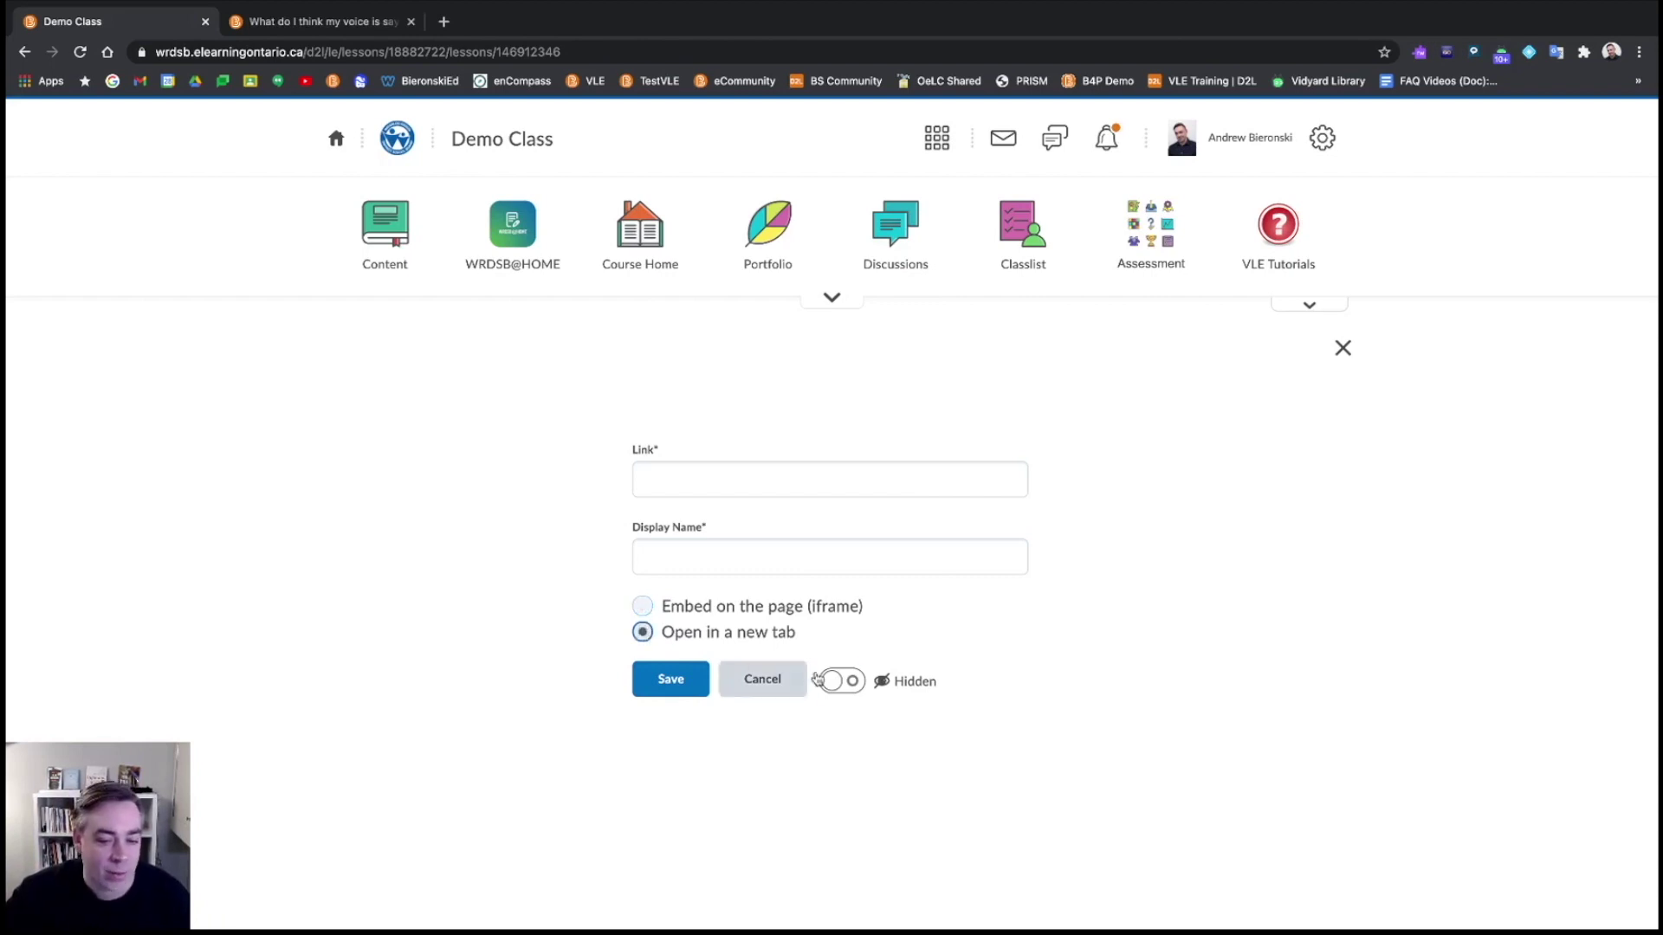
{"action": "left_click", "coordinate": [750, 676]}
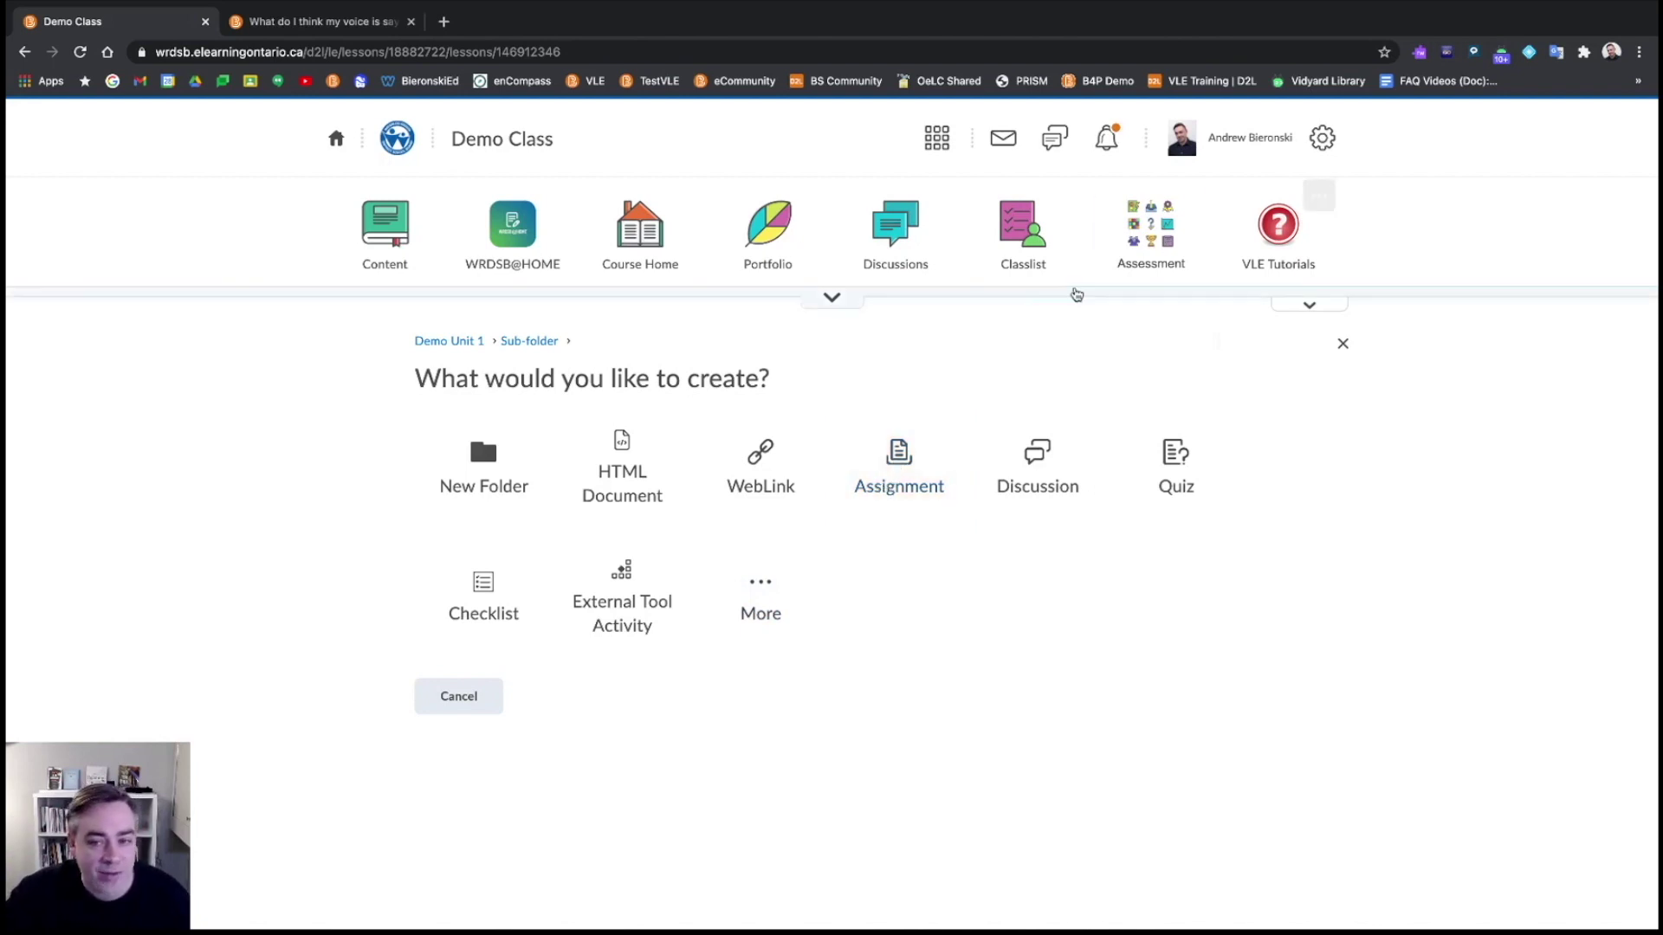
Review the course's Assessment tools and the additional course material types that can be created, without choosing any
{"action": "left_click", "coordinate": [1163, 236]}
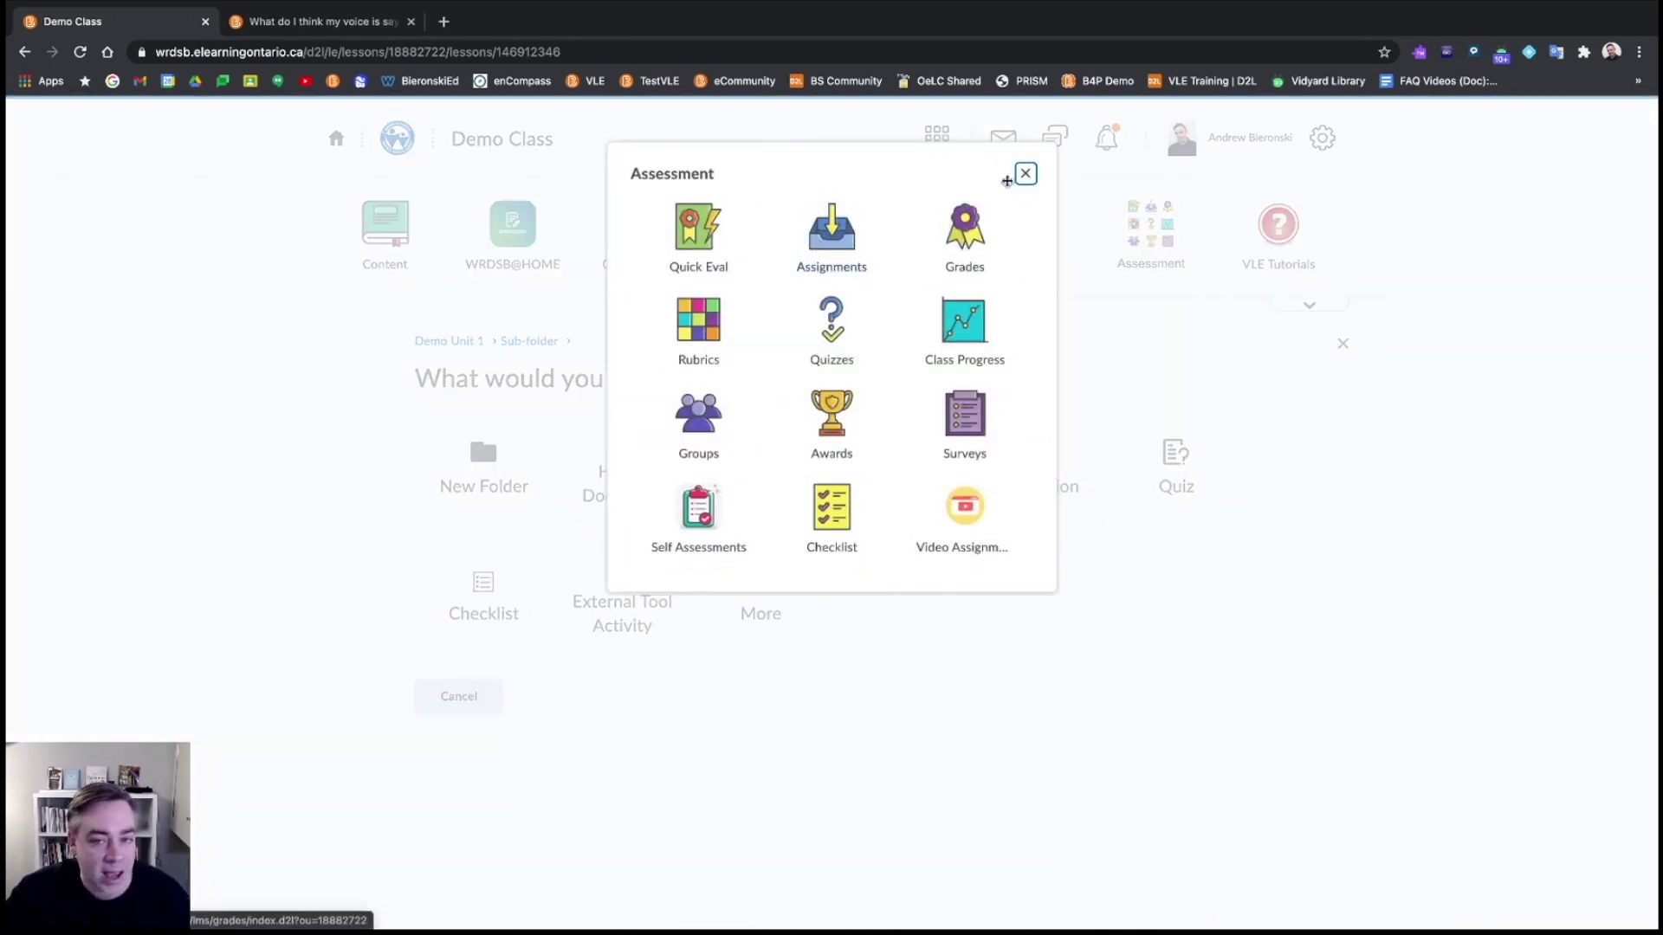
{"action": "left_click", "coordinate": [1025, 173]}
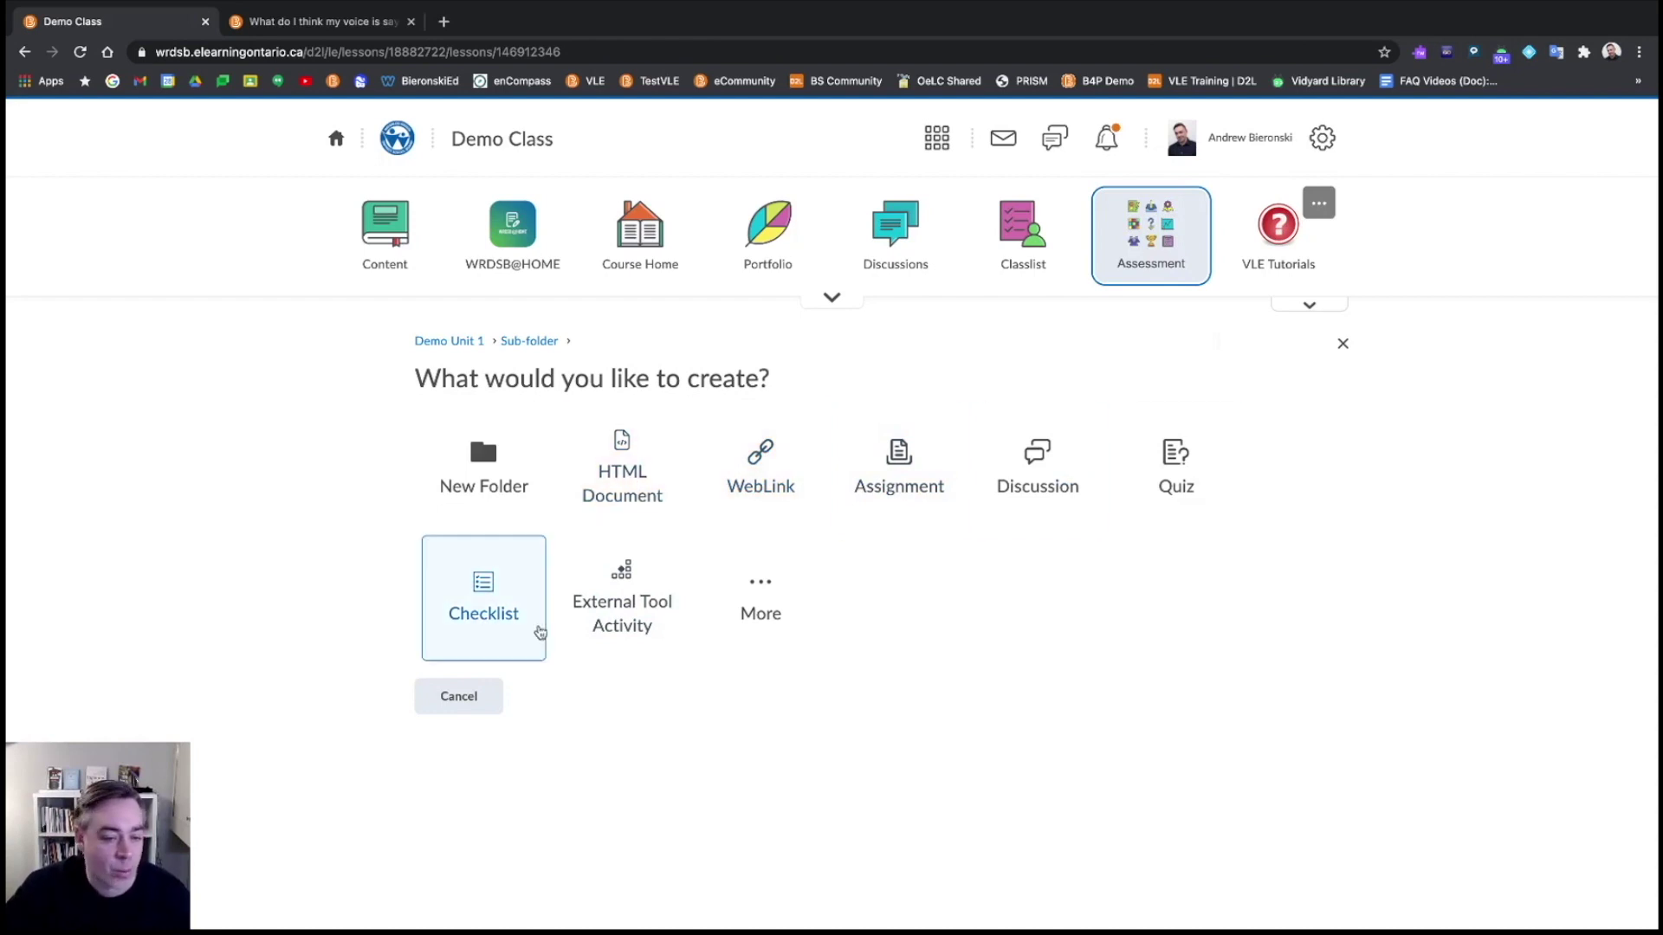
{"action": "left_click", "coordinate": [759, 606]}
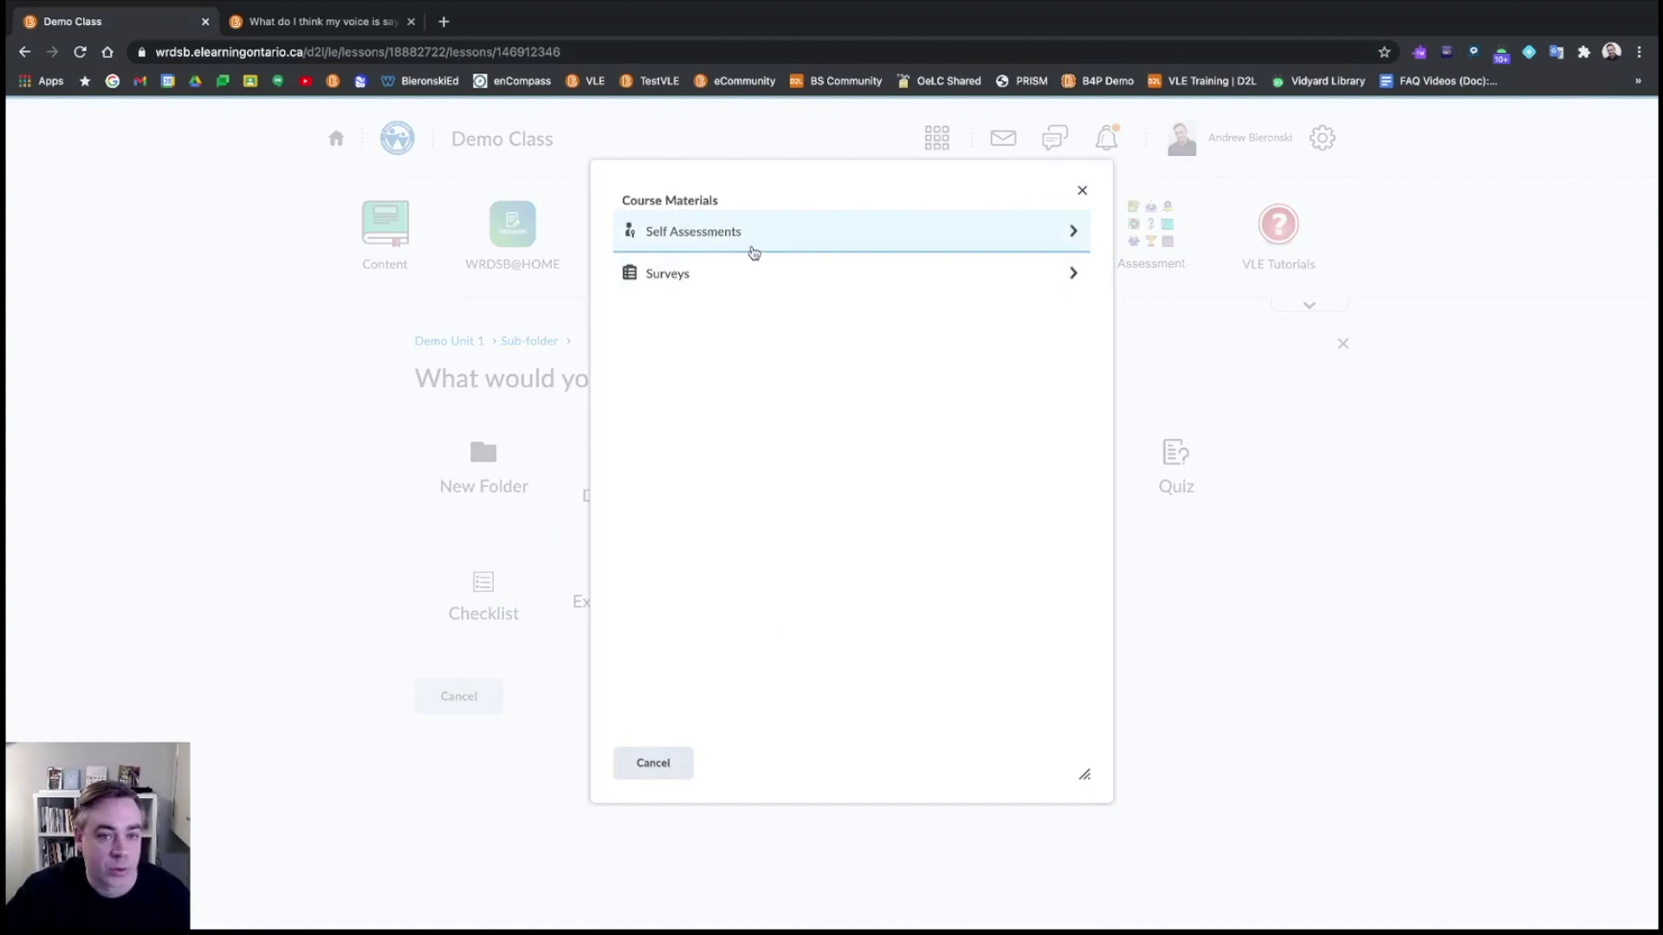
{"action": "left_click", "coordinate": [653, 764]}
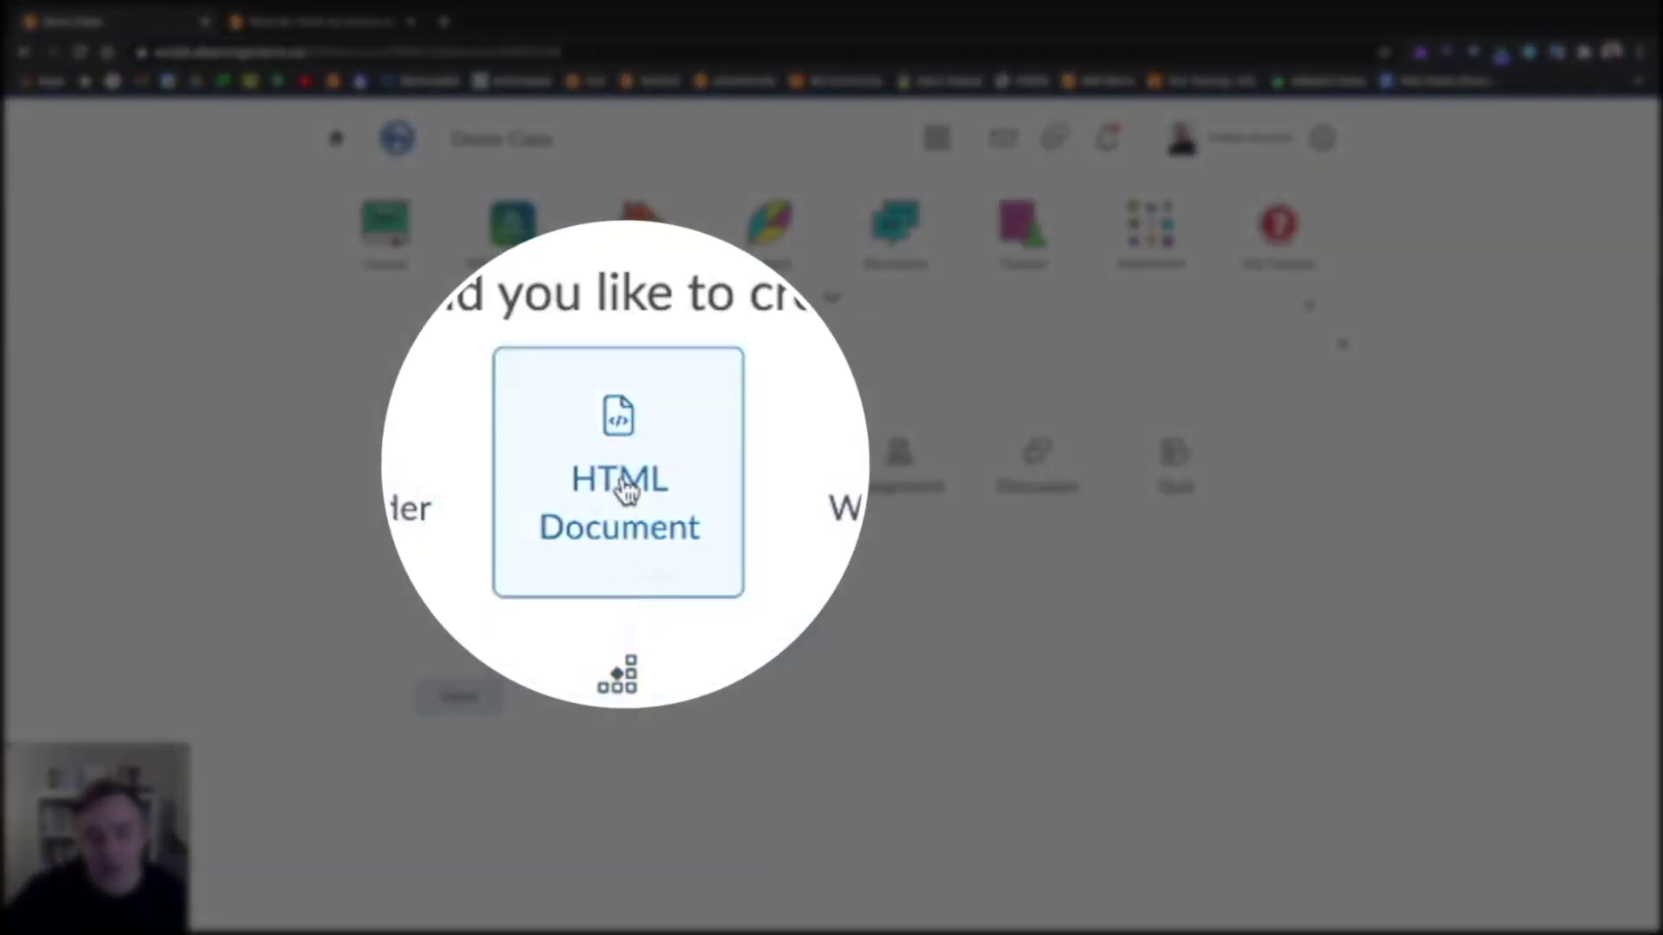
Create an HTML Document in the Sub-folder, title it "Demo HTML Page" and place the cursor in its body
{"action": "left_click", "coordinate": [621, 452]}
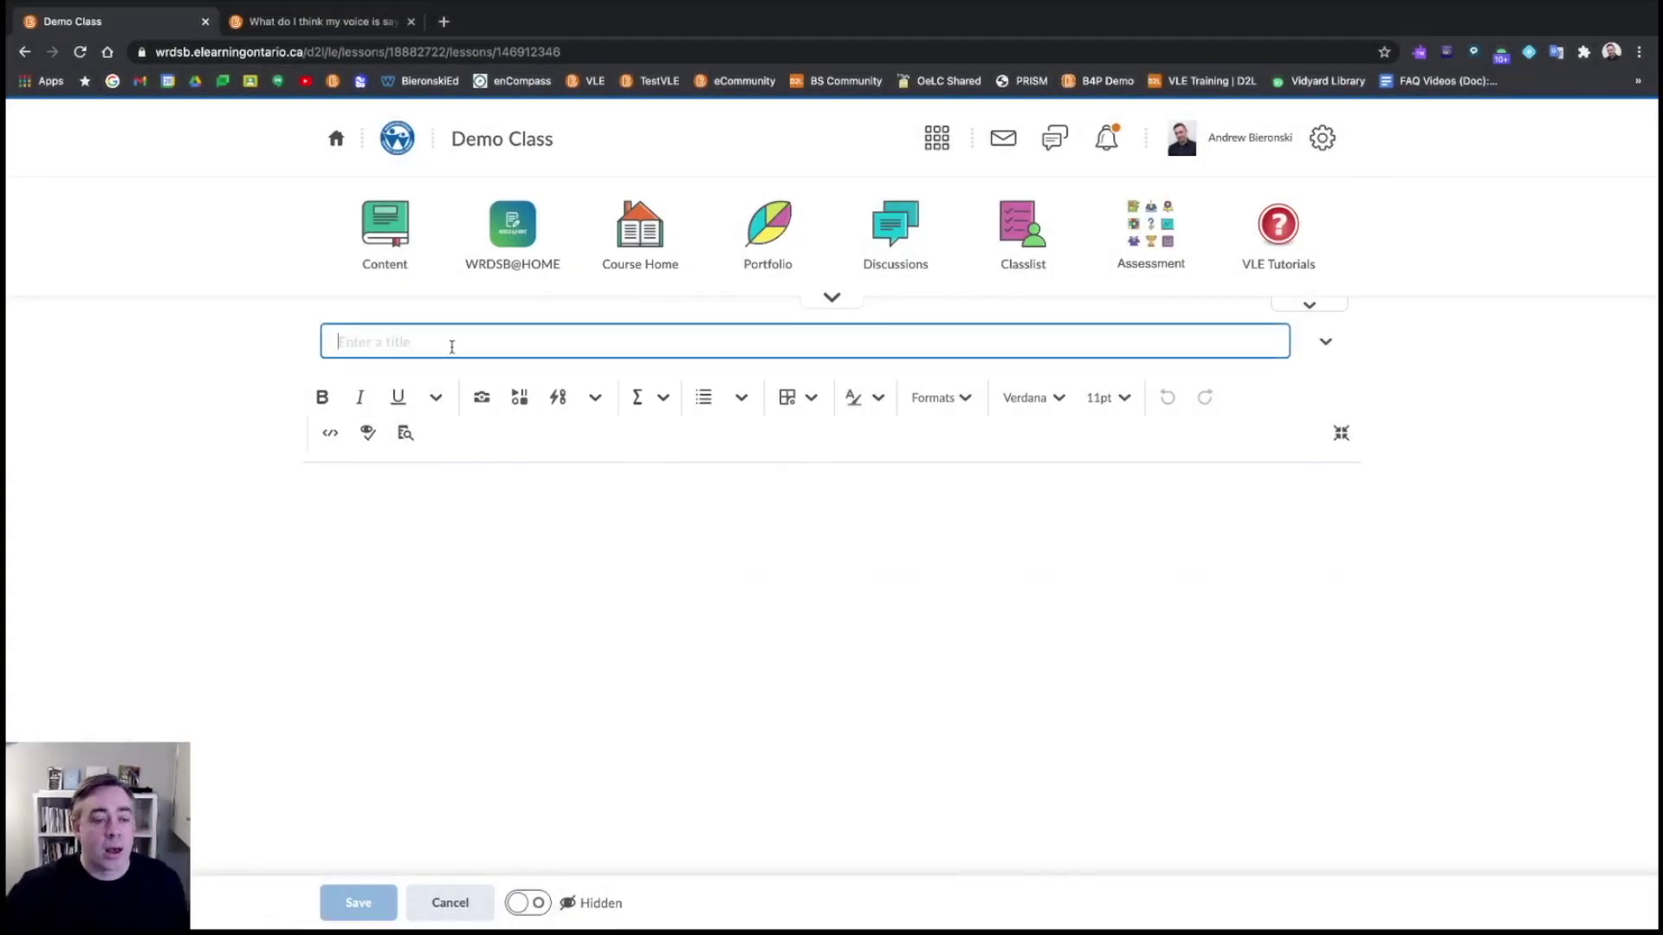
{"action": "type", "text": "Demo HTM:"}
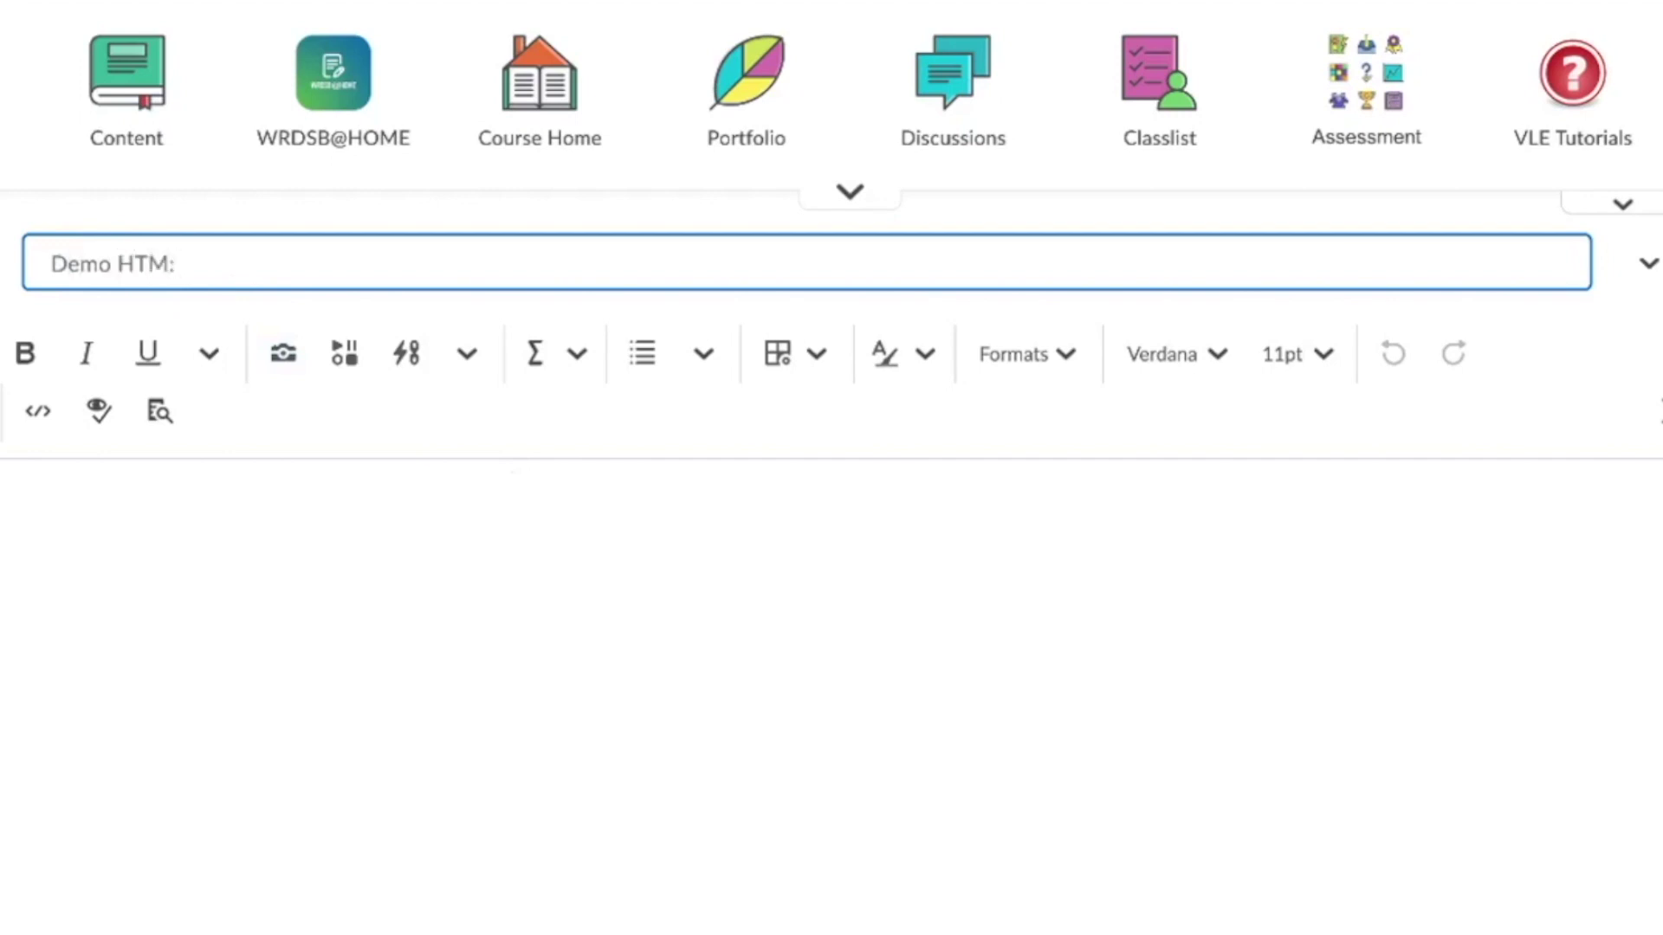
{"action": "key", "text": "BackSpace"}
{"action": "type", "text": "L Page"}
{"action": "left_click", "coordinate": [269, 601]}
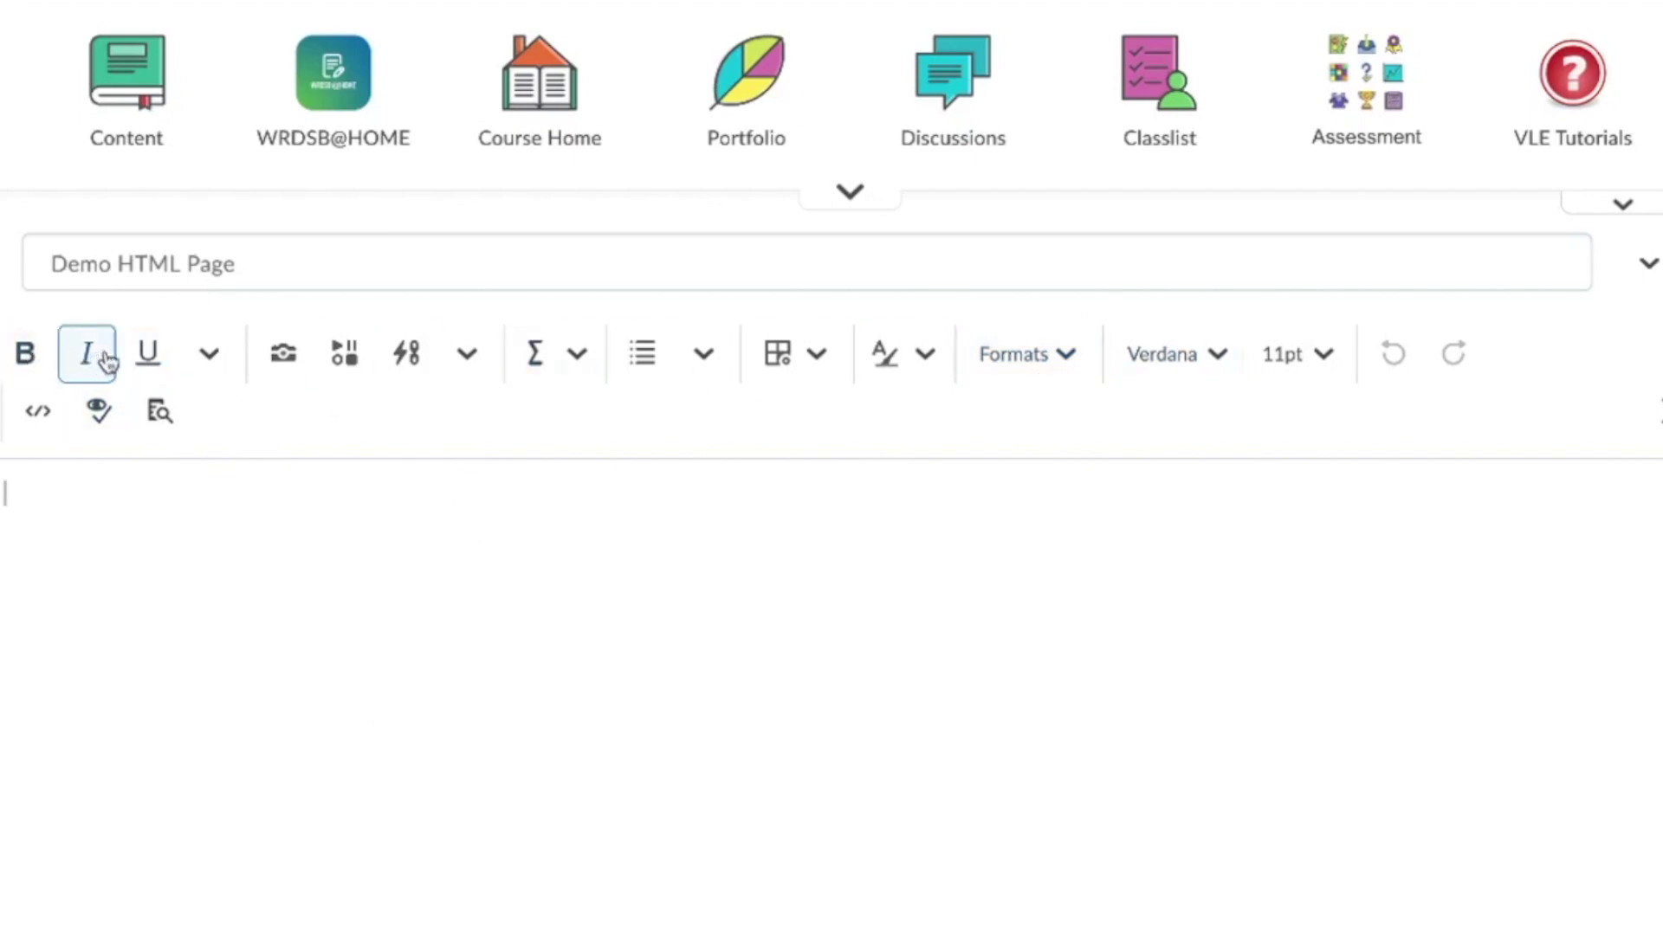
Review the editor's extra text formatting options and the sources for adding an image, without applying any
{"action": "left_click", "coordinate": [207, 362]}
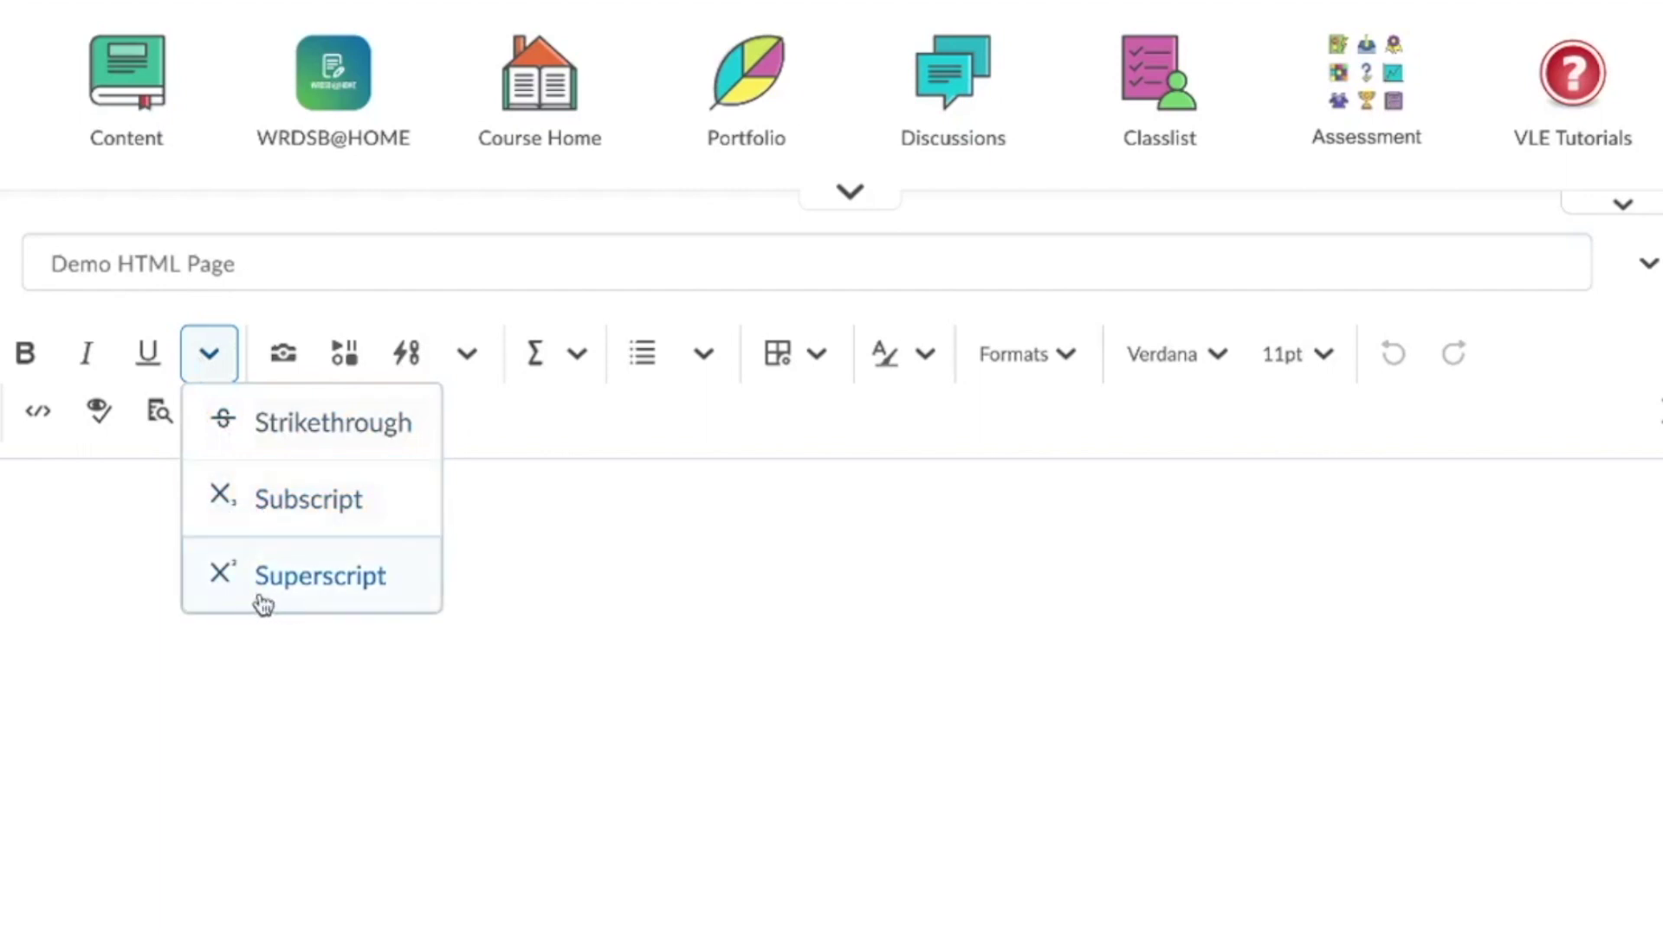
{"action": "left_click", "coordinate": [297, 284]}
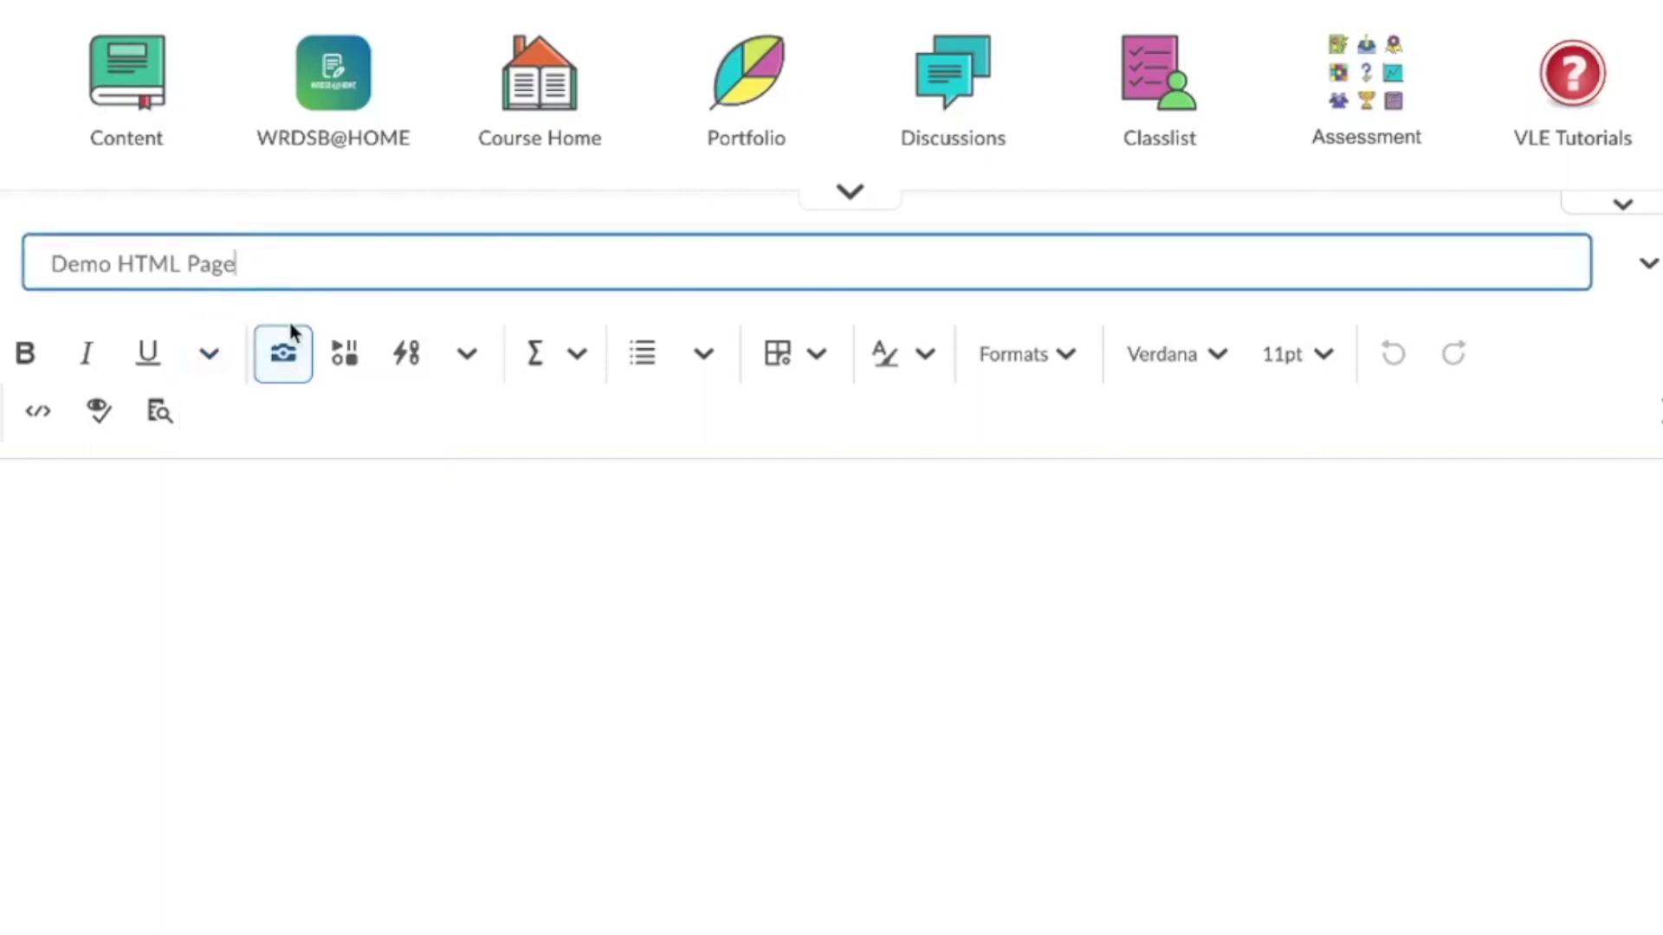
{"action": "left_click", "coordinate": [283, 362]}
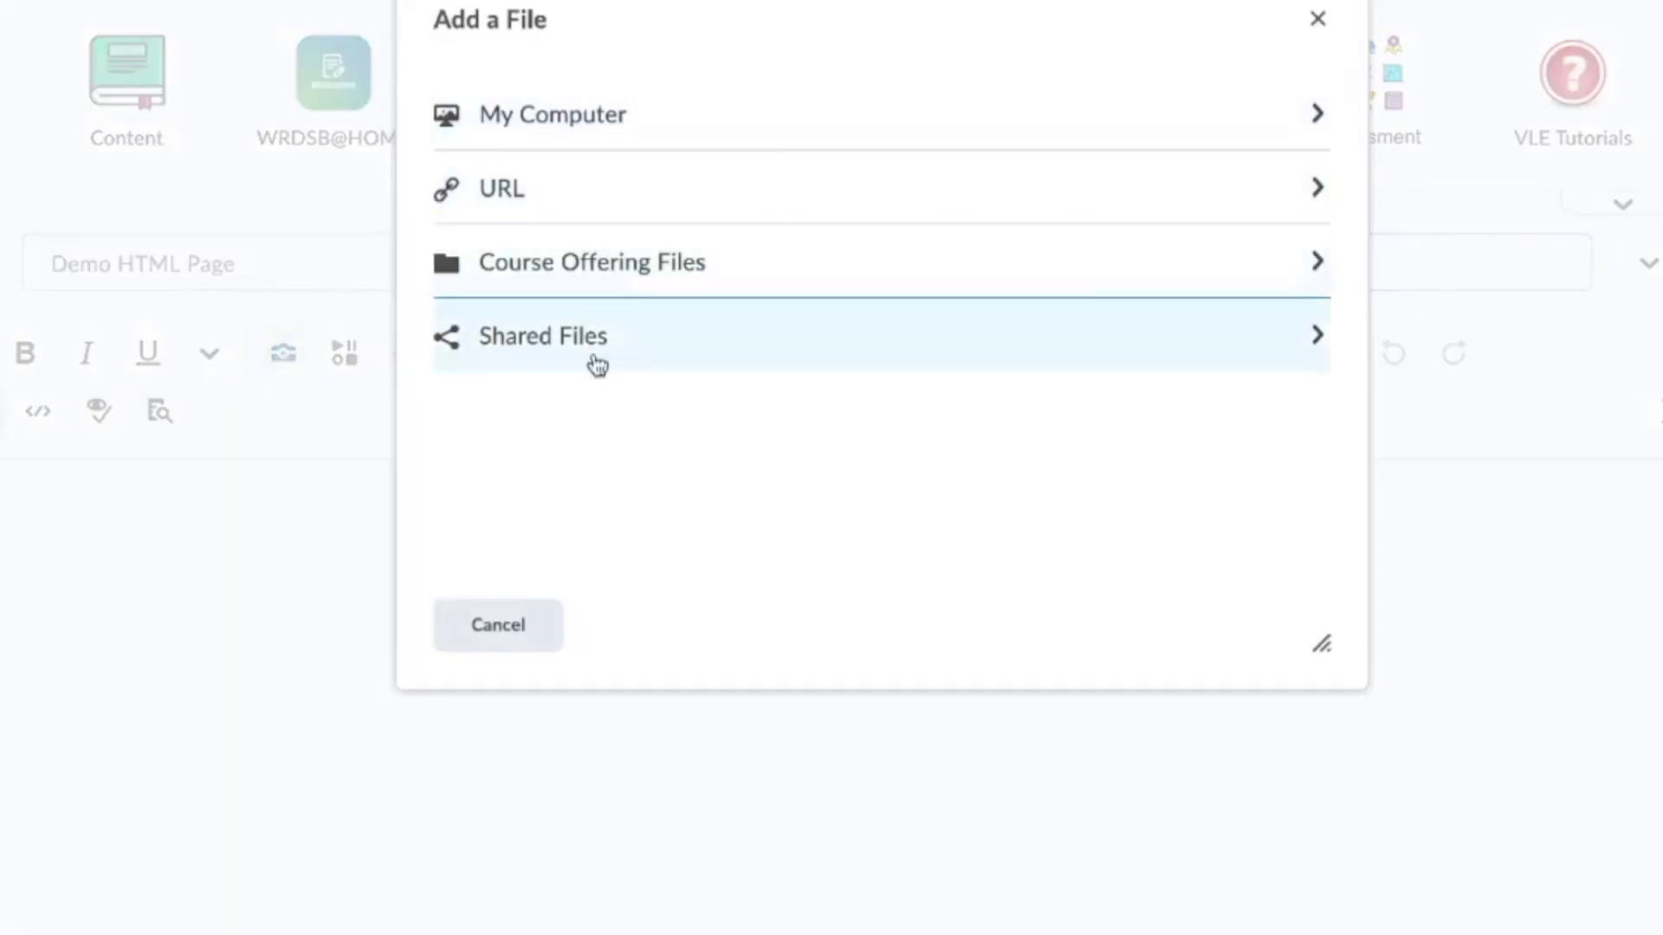
{"action": "left_click", "coordinate": [492, 643]}
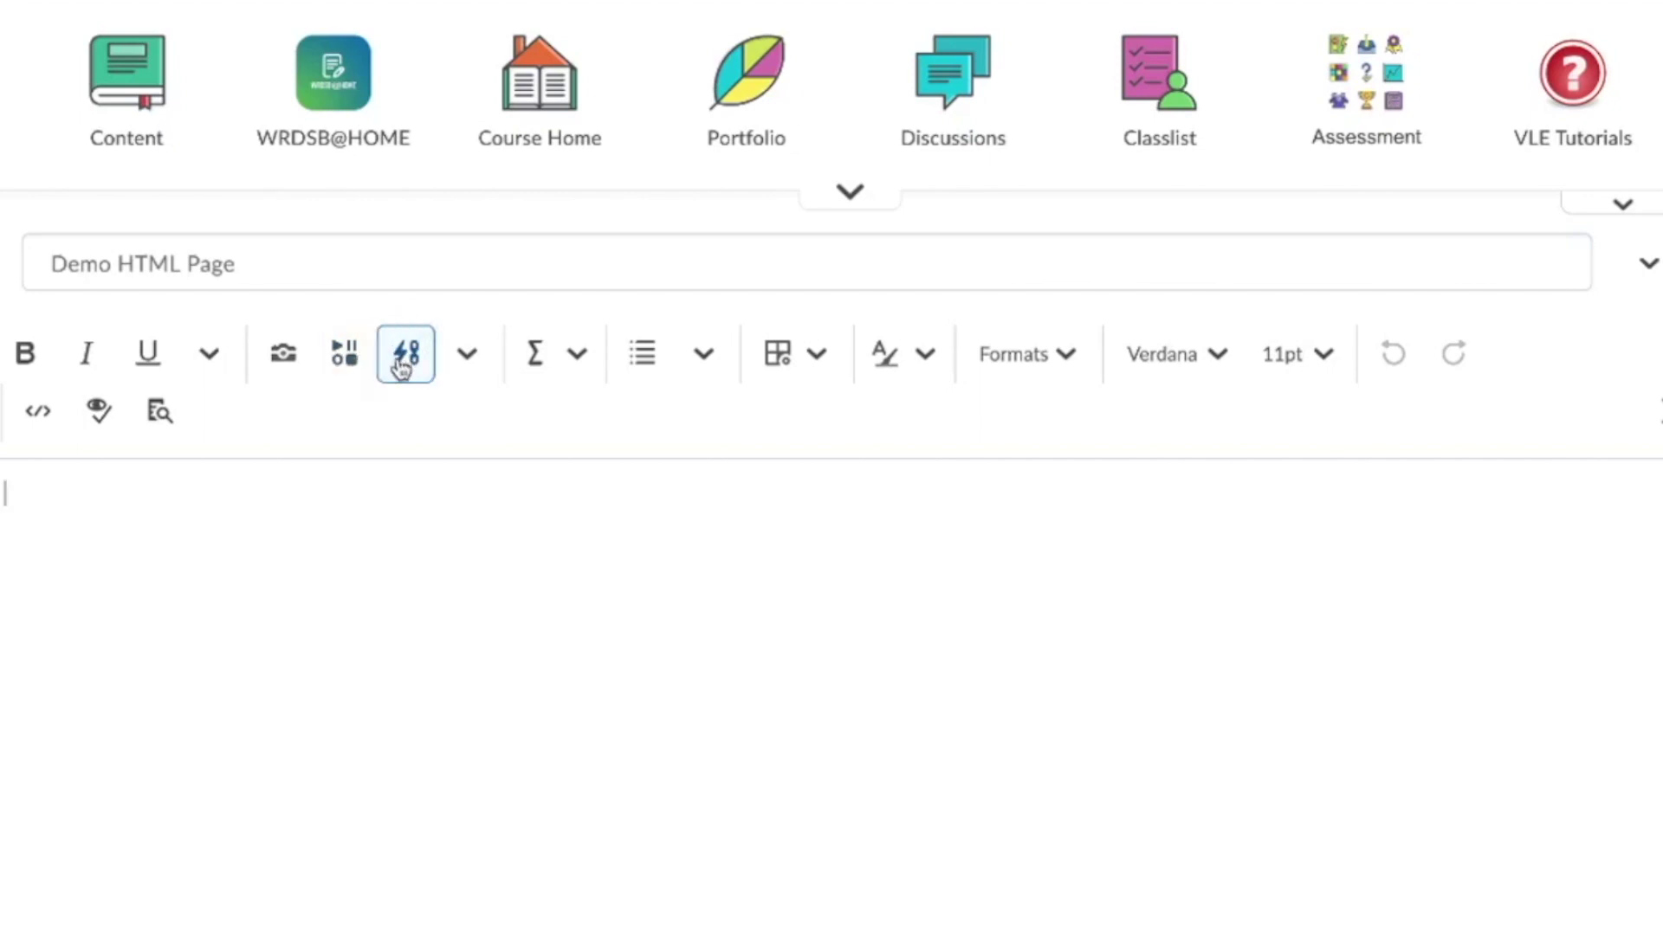
Review the content sources offered by Insert Stuff, from My Computer down to Google File Embed
{"action": "left_click", "coordinate": [350, 362]}
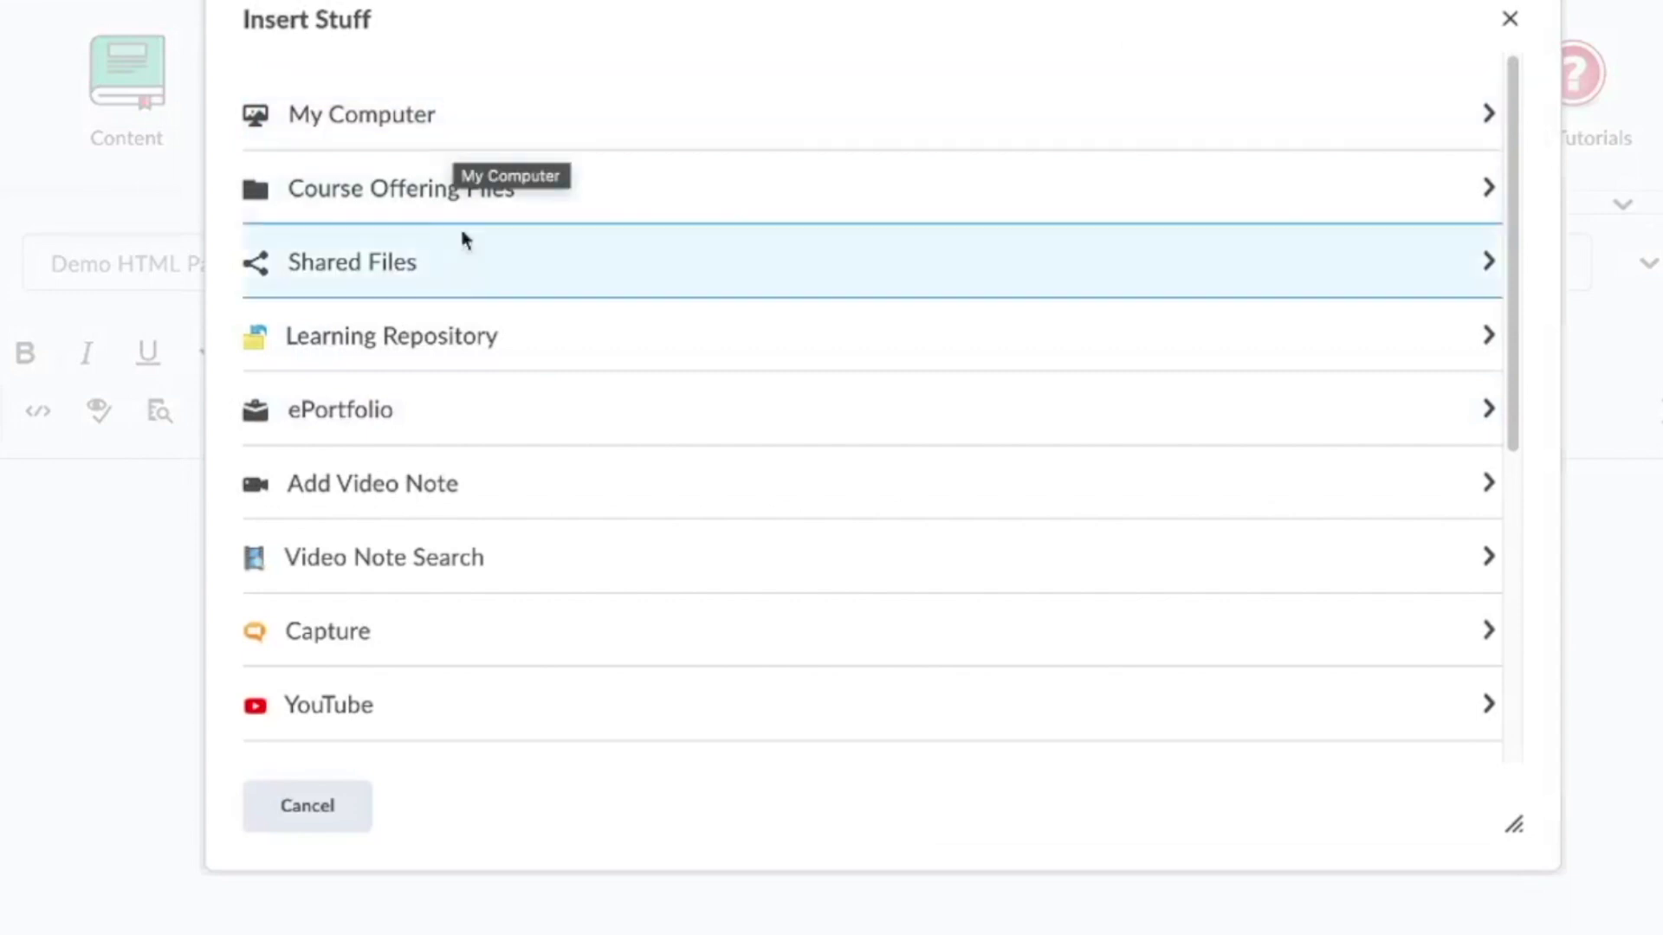
{"action": "scroll", "coordinate": [464, 420], "scroll_direction": "down", "scroll_amount": 1}
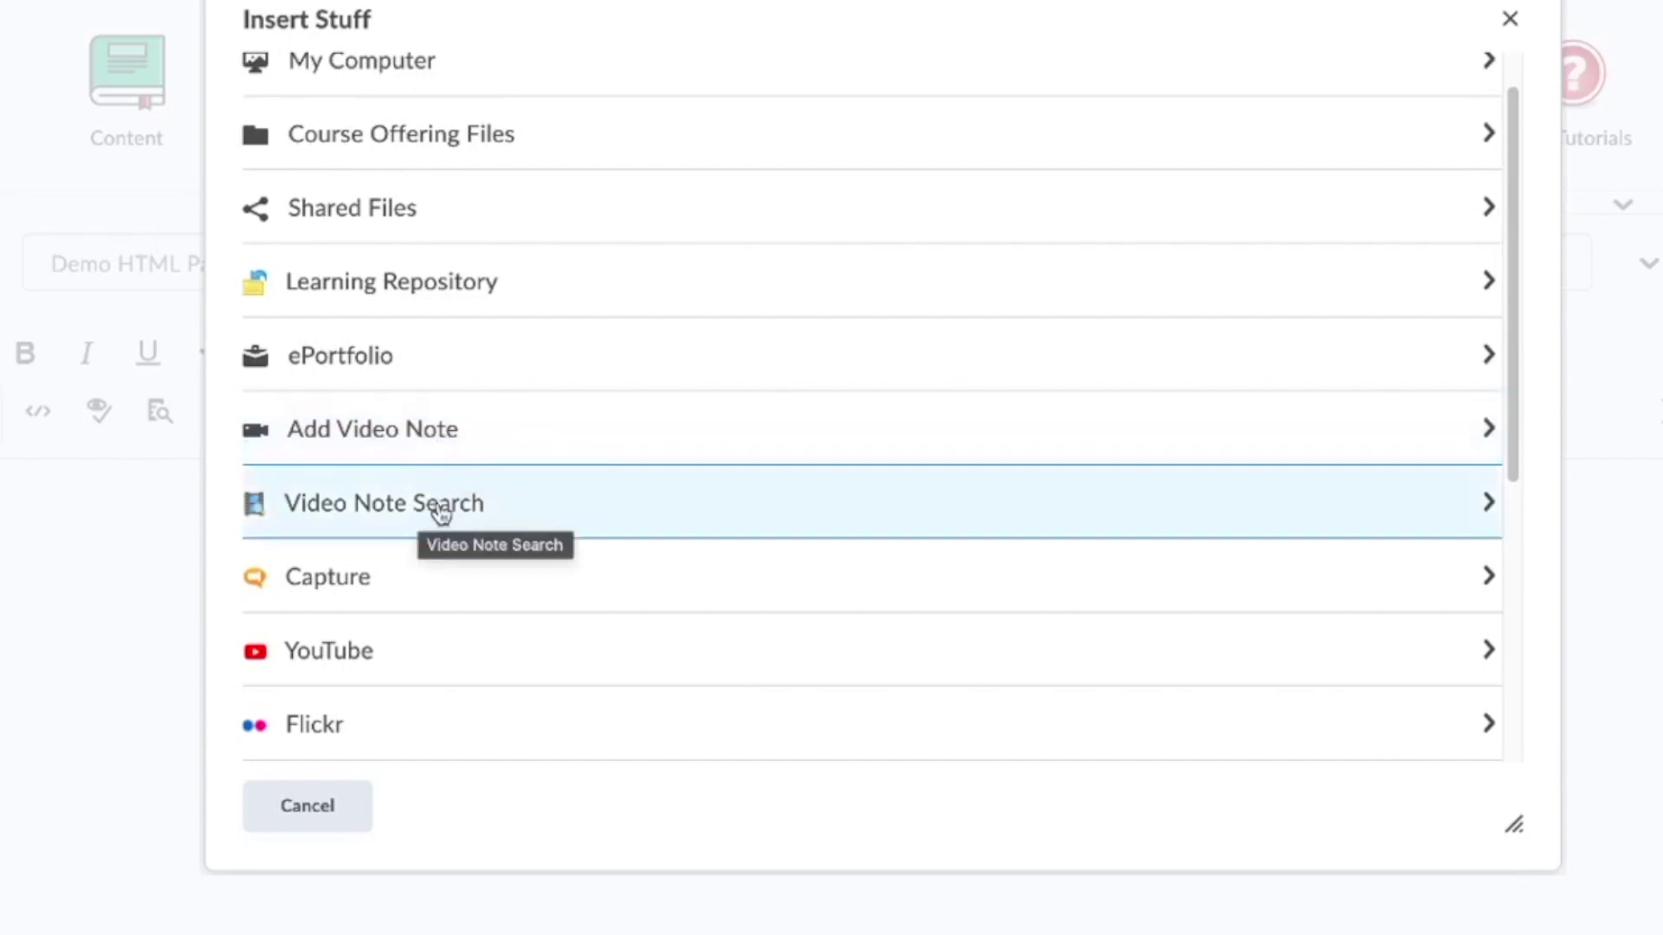
{"action": "scroll", "coordinate": [440, 514], "scroll_direction": "down", "scroll_amount": 2}
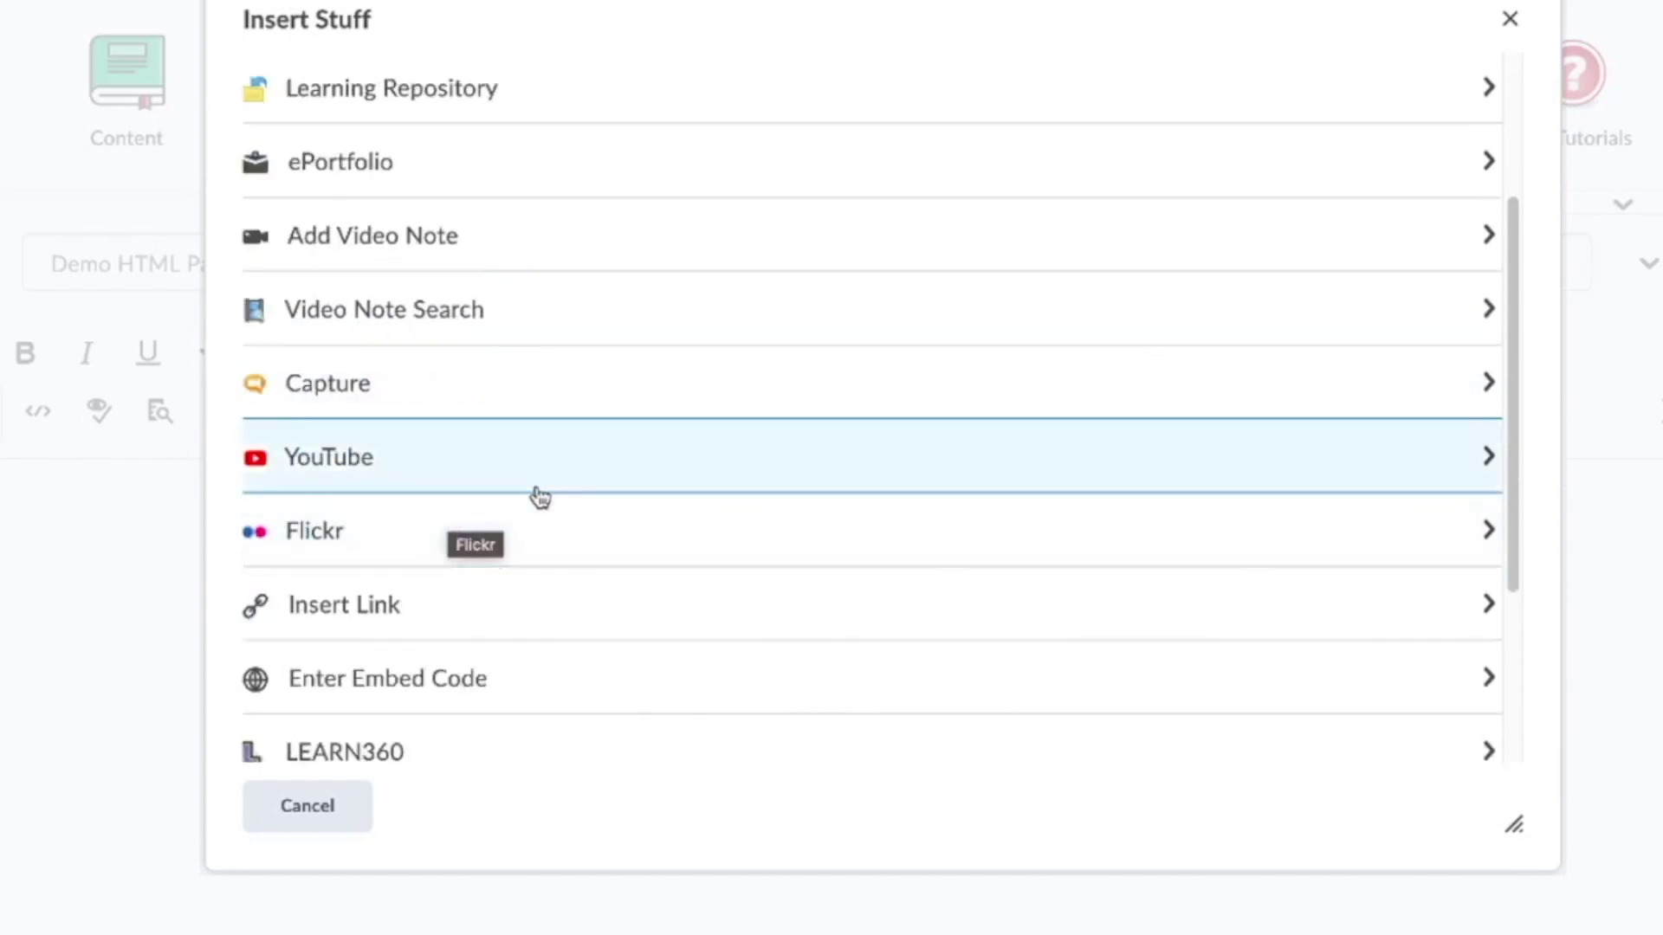
{"action": "scroll", "coordinate": [488, 487], "scroll_direction": "down", "scroll_amount": 2}
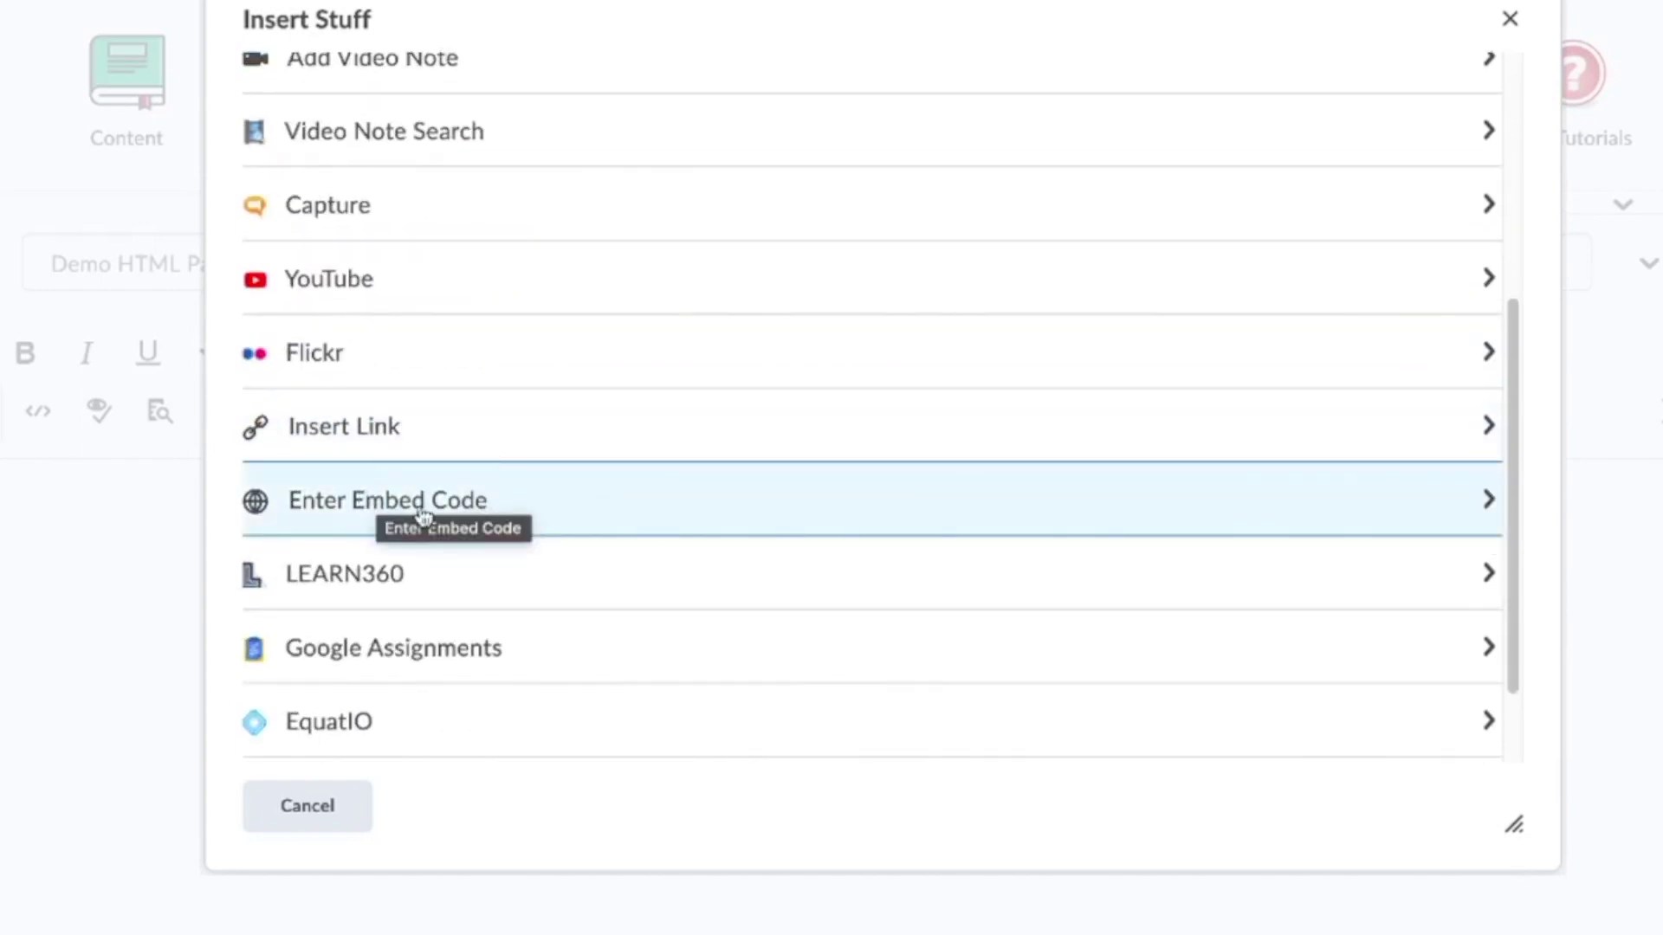
{"action": "scroll", "coordinate": [427, 520], "scroll_direction": "down", "scroll_amount": 2}
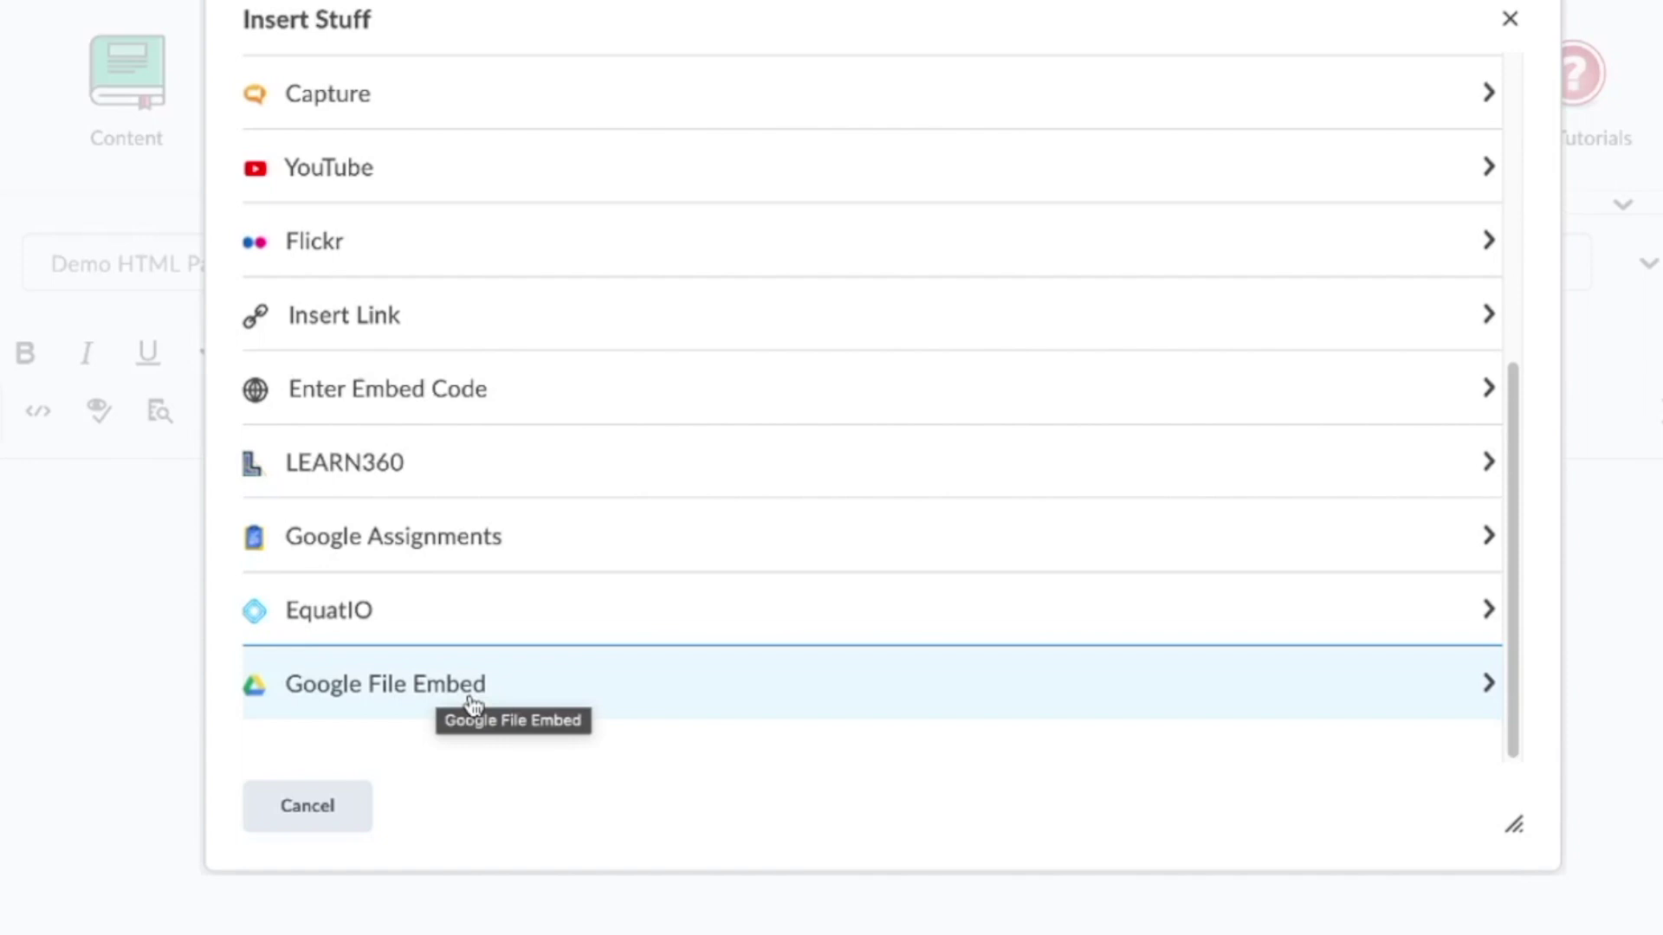
{"action": "scroll", "coordinate": [449, 664], "scroll_direction": "up", "scroll_amount": 4}
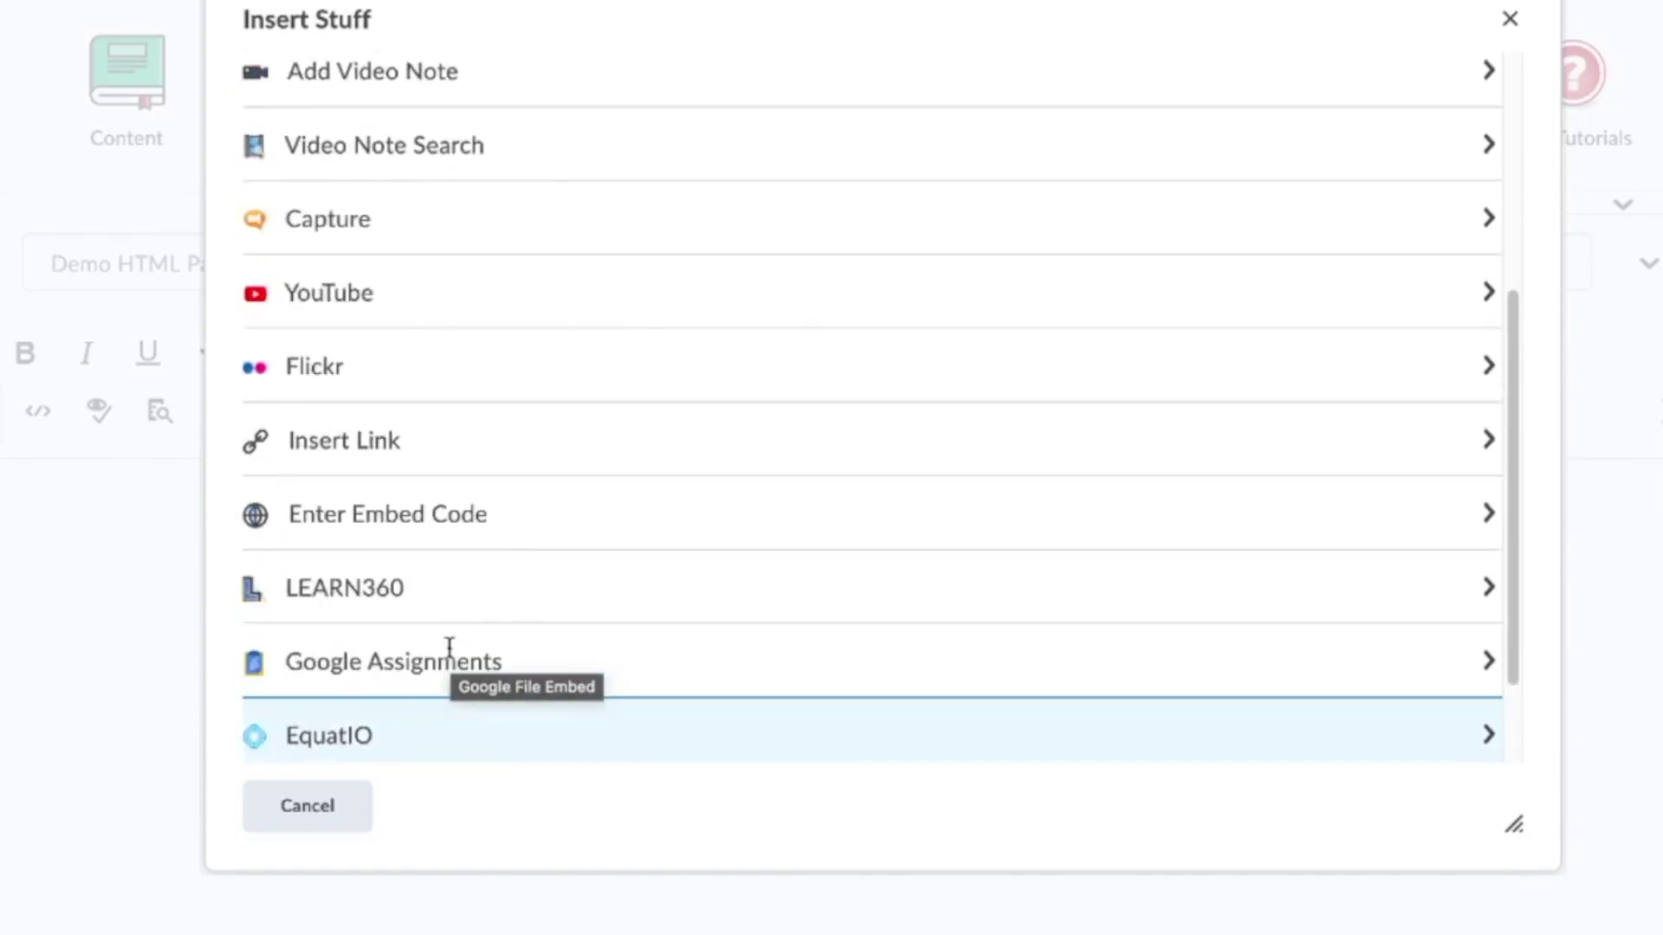
{"action": "scroll", "coordinate": [450, 661], "scroll_direction": "down", "scroll_amount": 2}
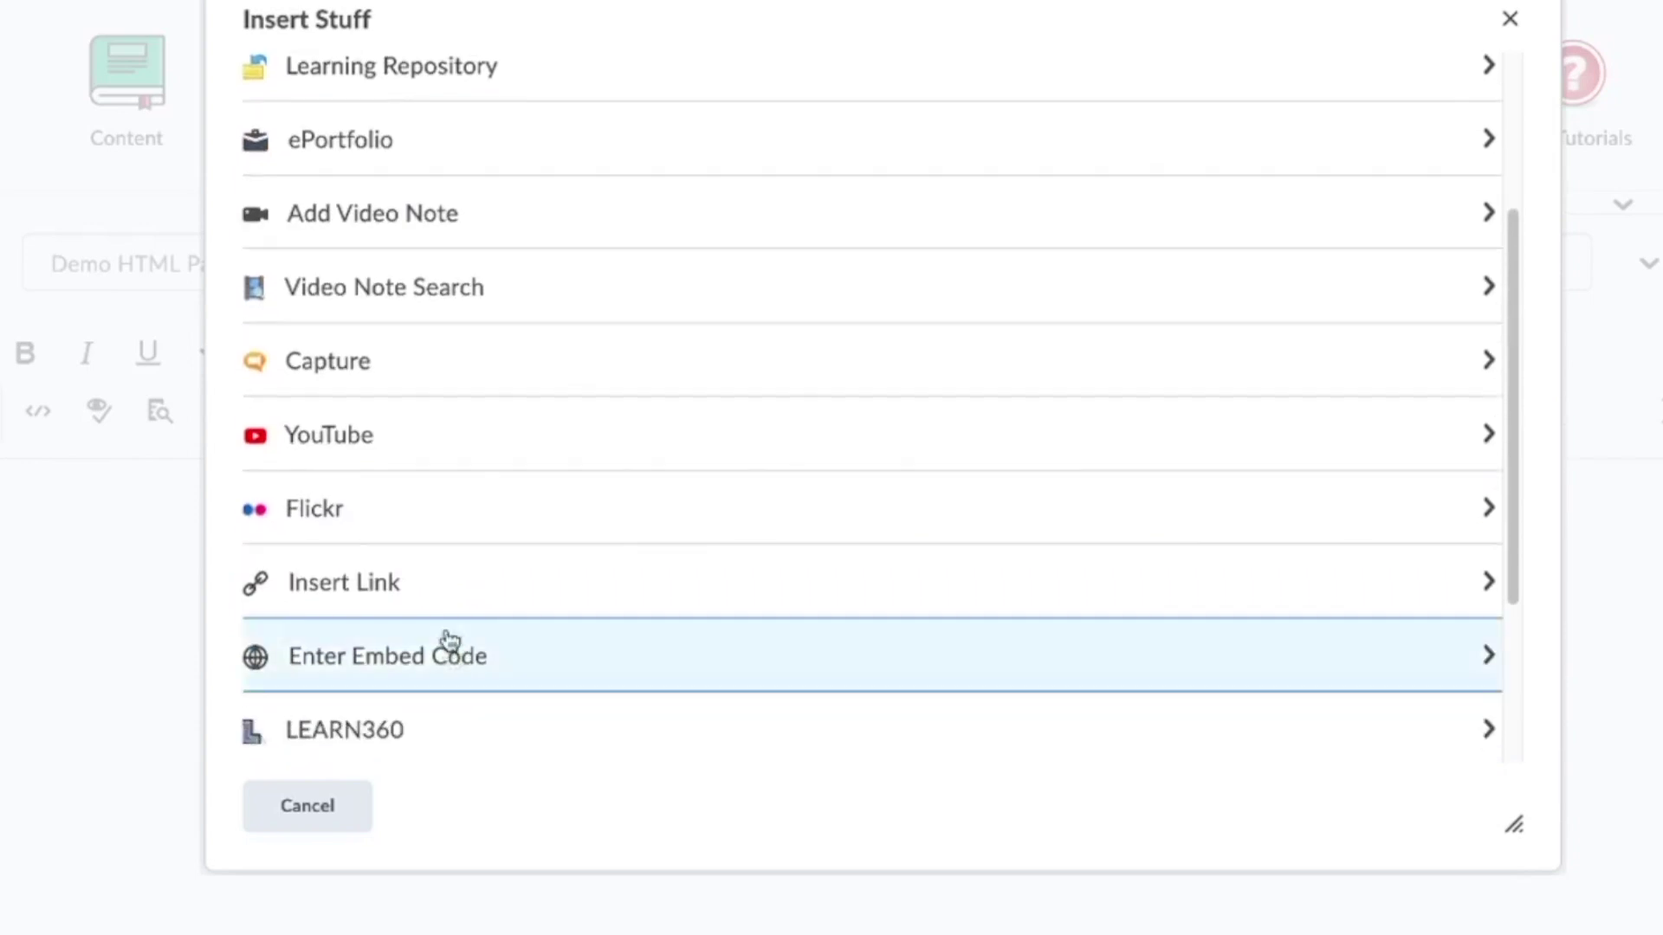
{"action": "left_click", "coordinate": [329, 606]}
{"action": "left_click", "coordinate": [440, 823]}
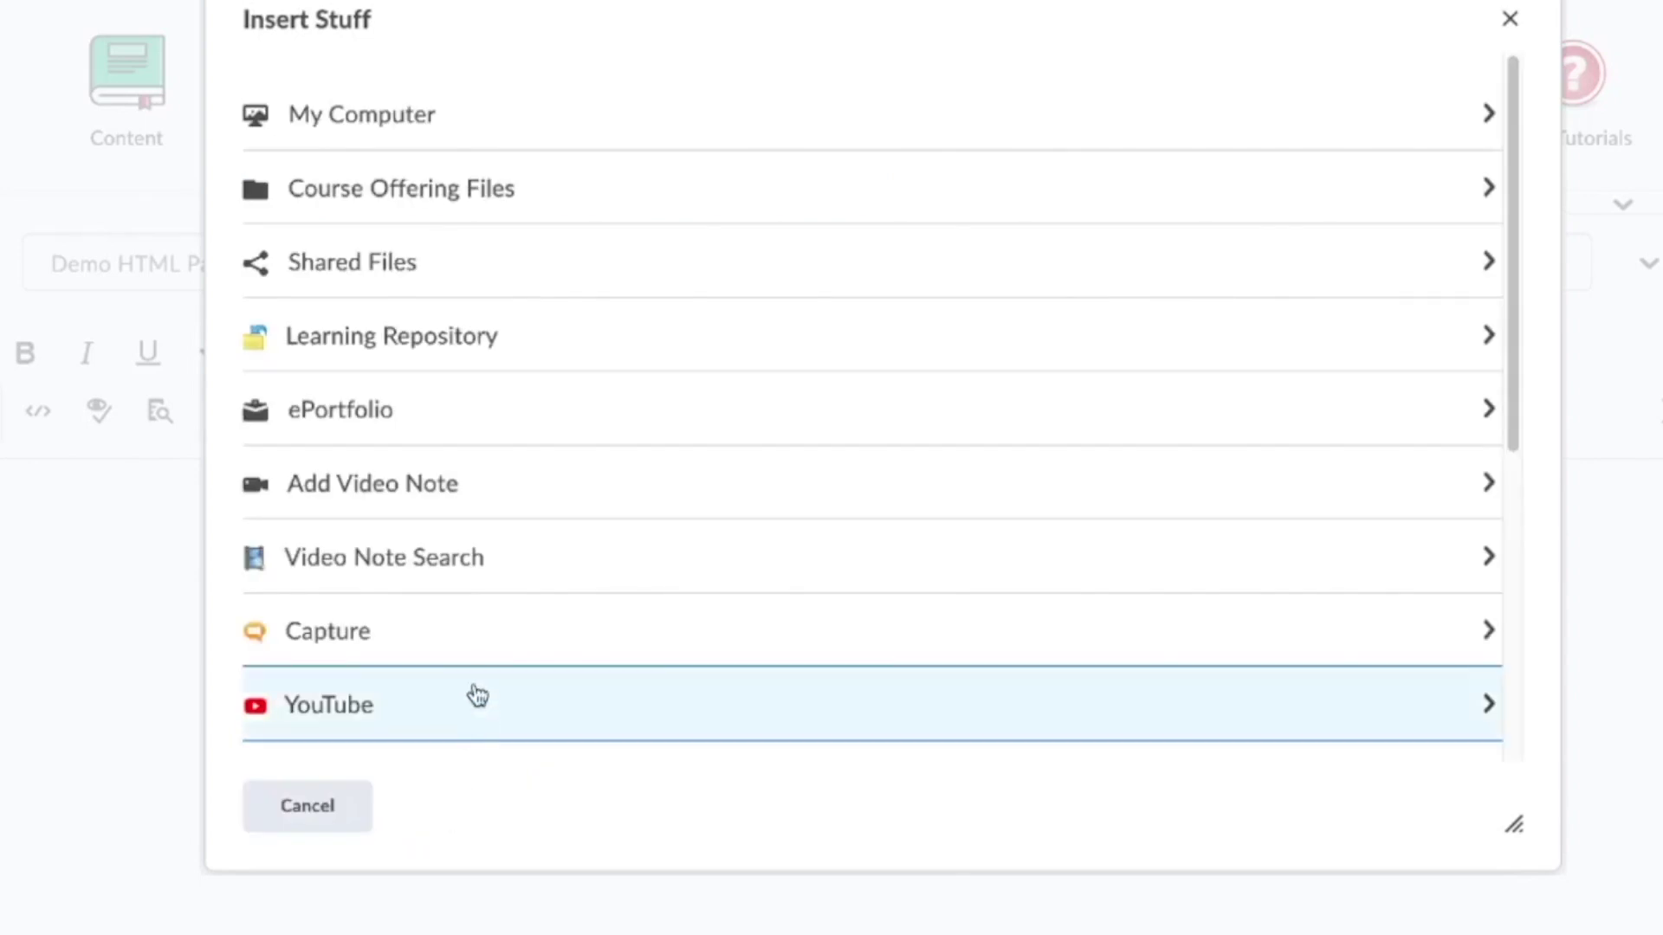
Choose Enter Embed Code as the Insert Stuff source for the HTML page
{"action": "scroll", "coordinate": [468, 664], "scroll_direction": "down", "scroll_amount": 2}
{"action": "scroll", "coordinate": [468, 666], "scroll_direction": "down", "scroll_amount": 1}
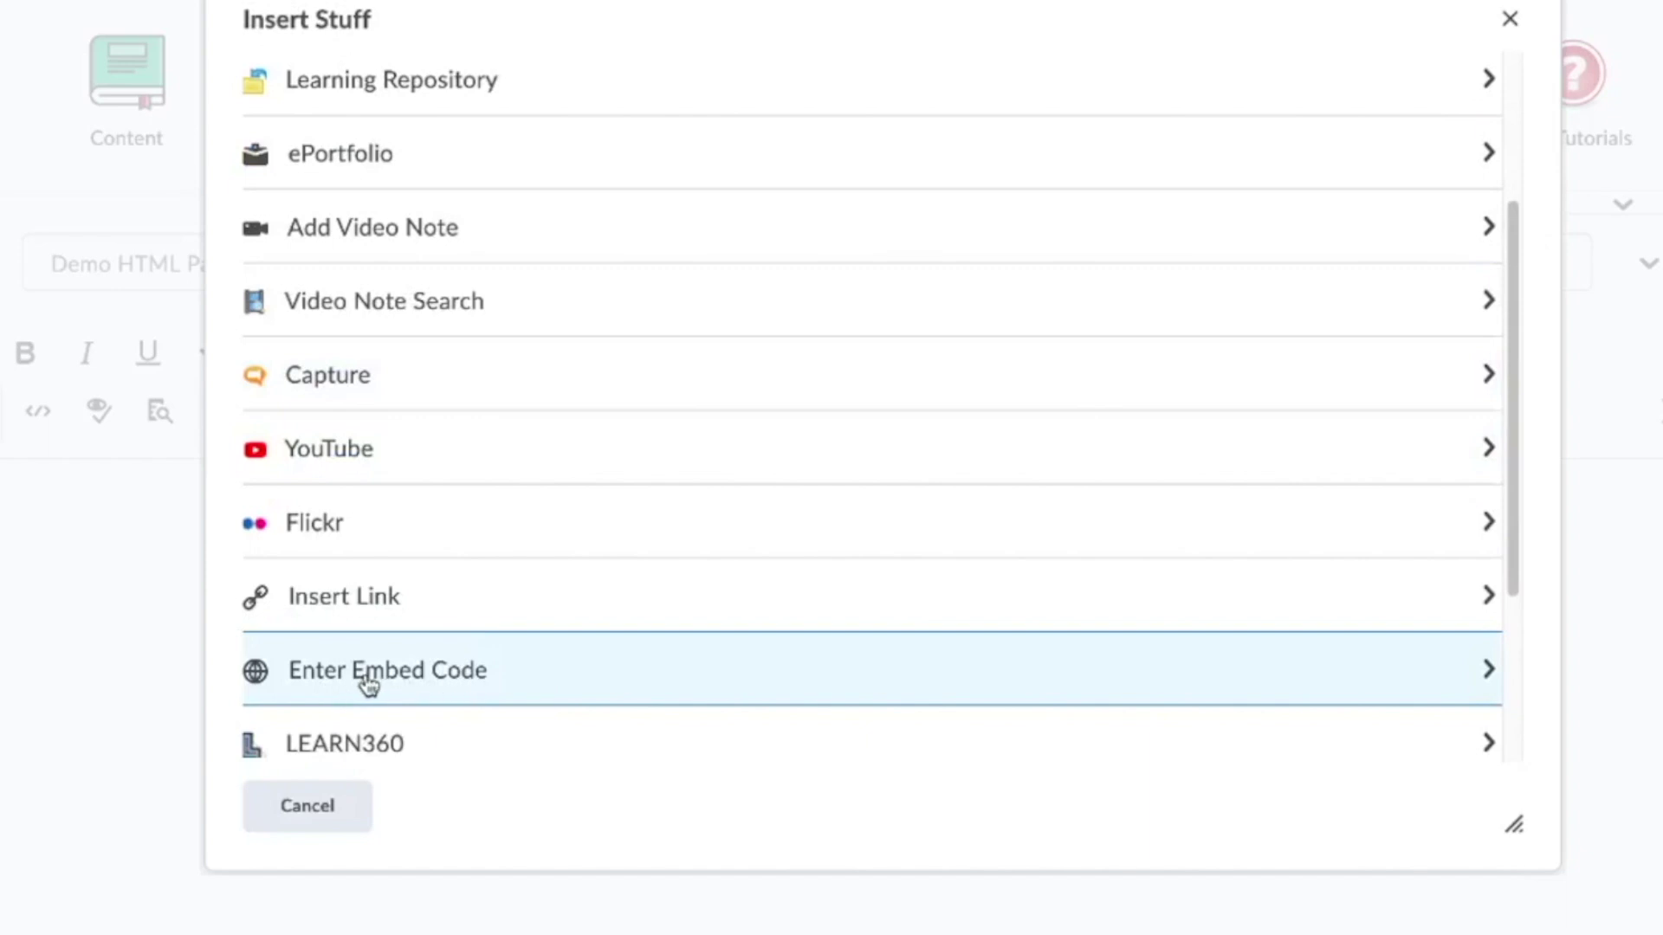
{"action": "scroll", "coordinate": [367, 686], "scroll_direction": "down", "scroll_amount": 1}
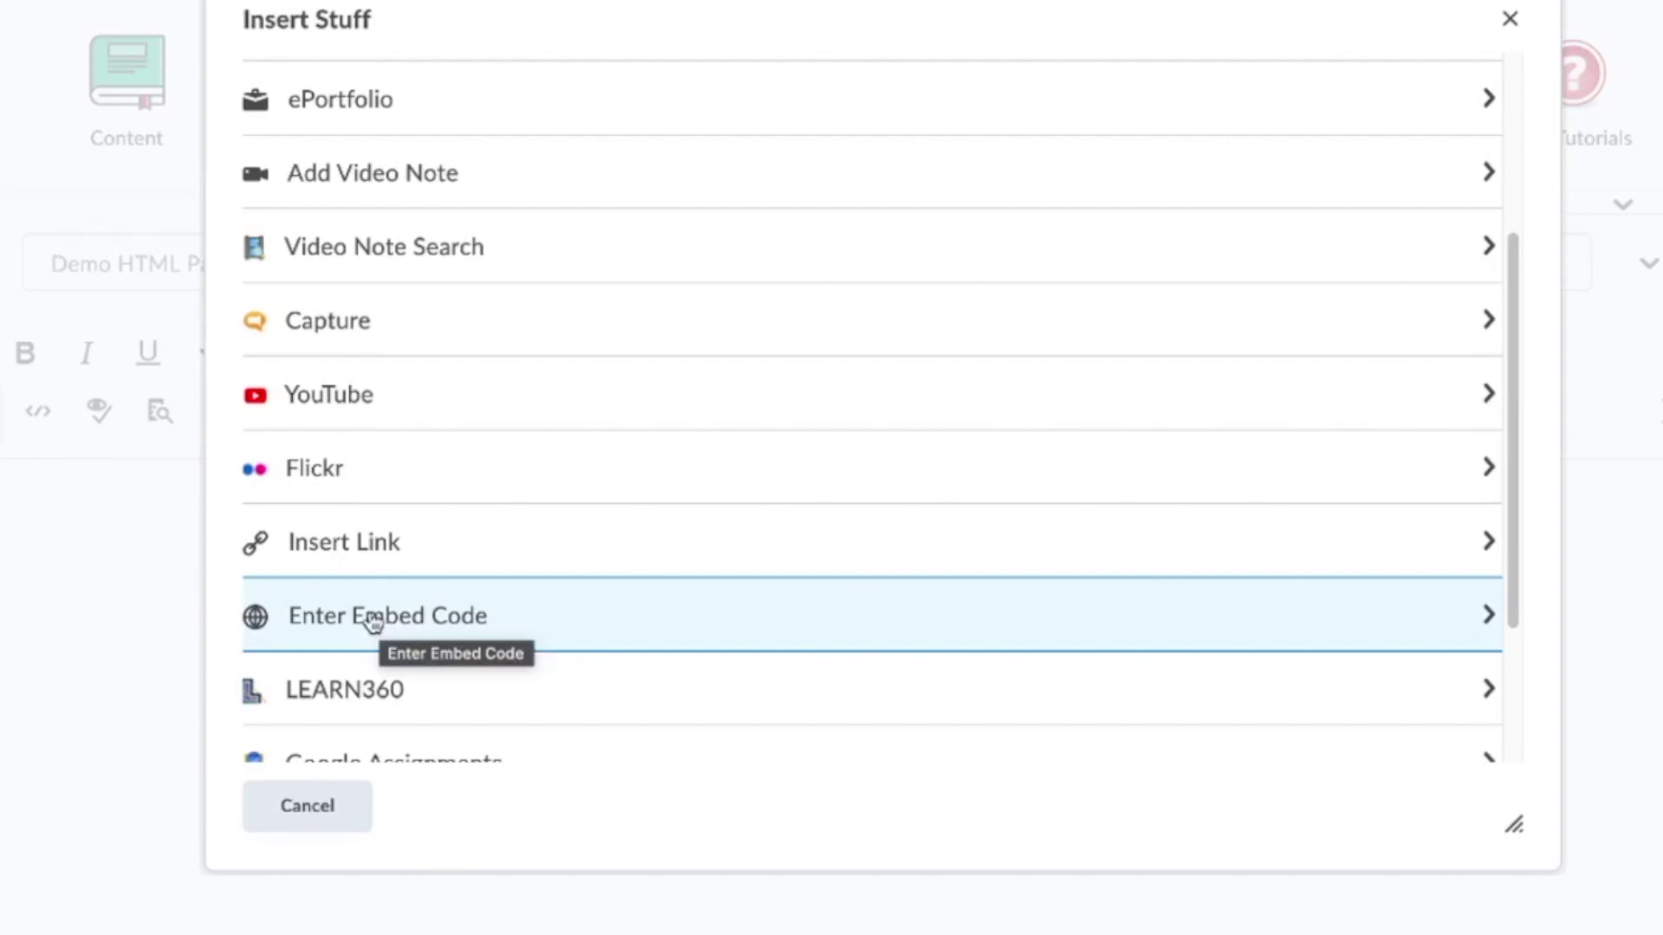
{"action": "left_click", "coordinate": [420, 621]}
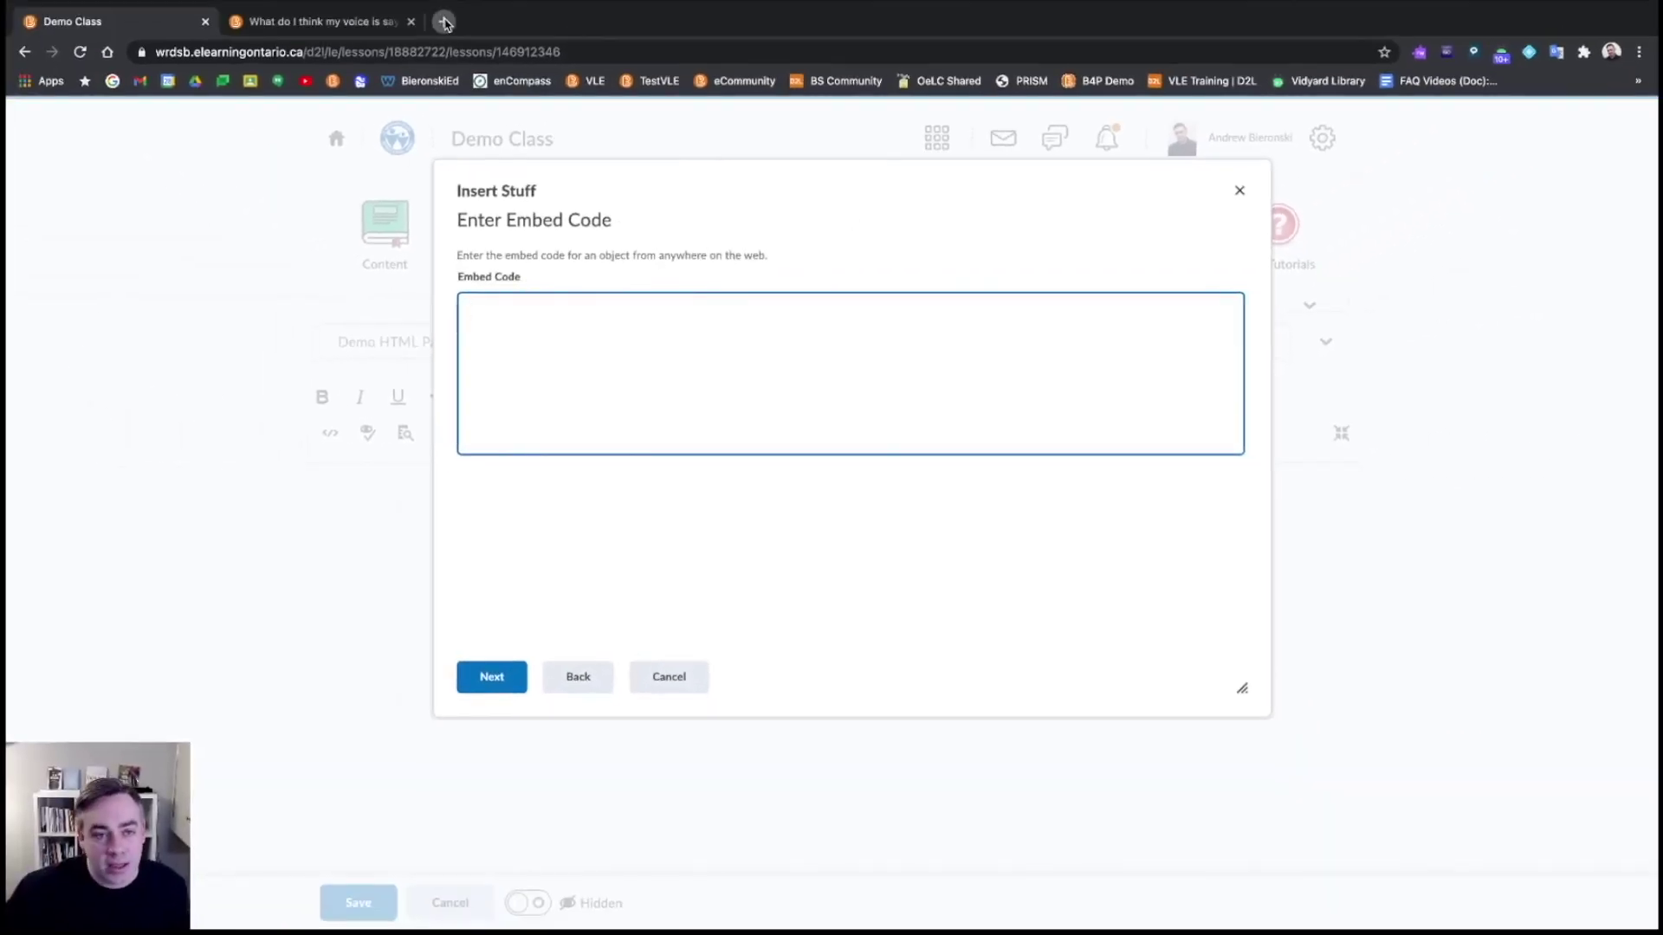
Open youtube.com in a new browser tab and open the video "Brightspace - Getting Started"
{"action": "left_click", "coordinate": [443, 22]}
{"action": "type", "text": "youtube.com"}
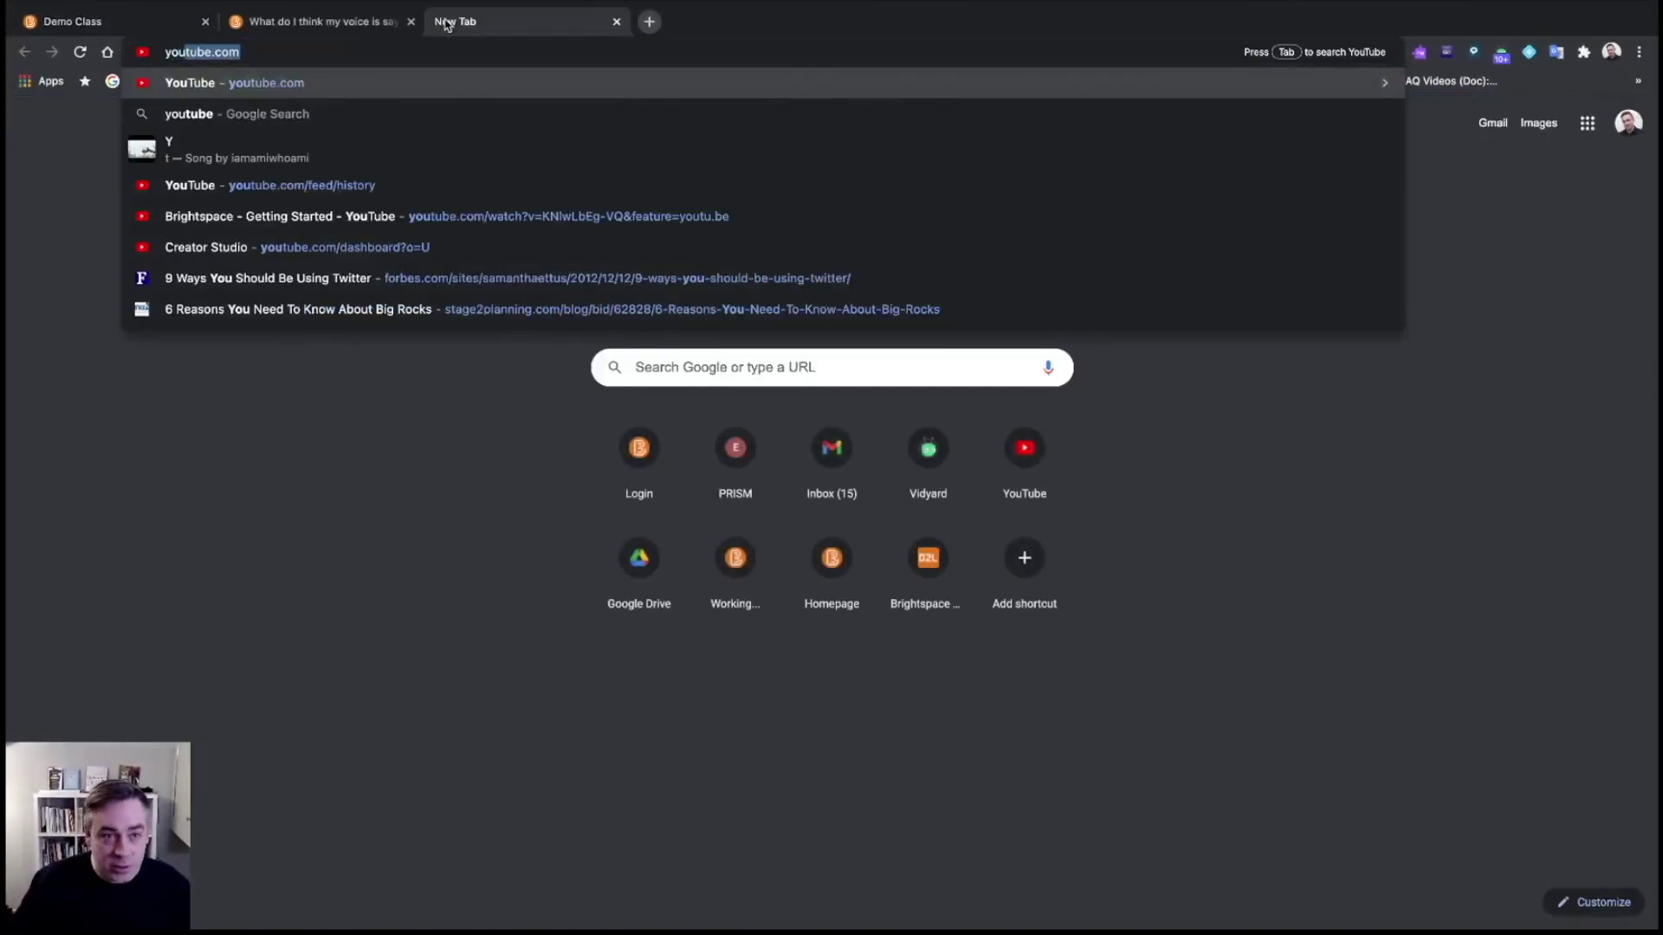
{"action": "key", "text": "Return"}
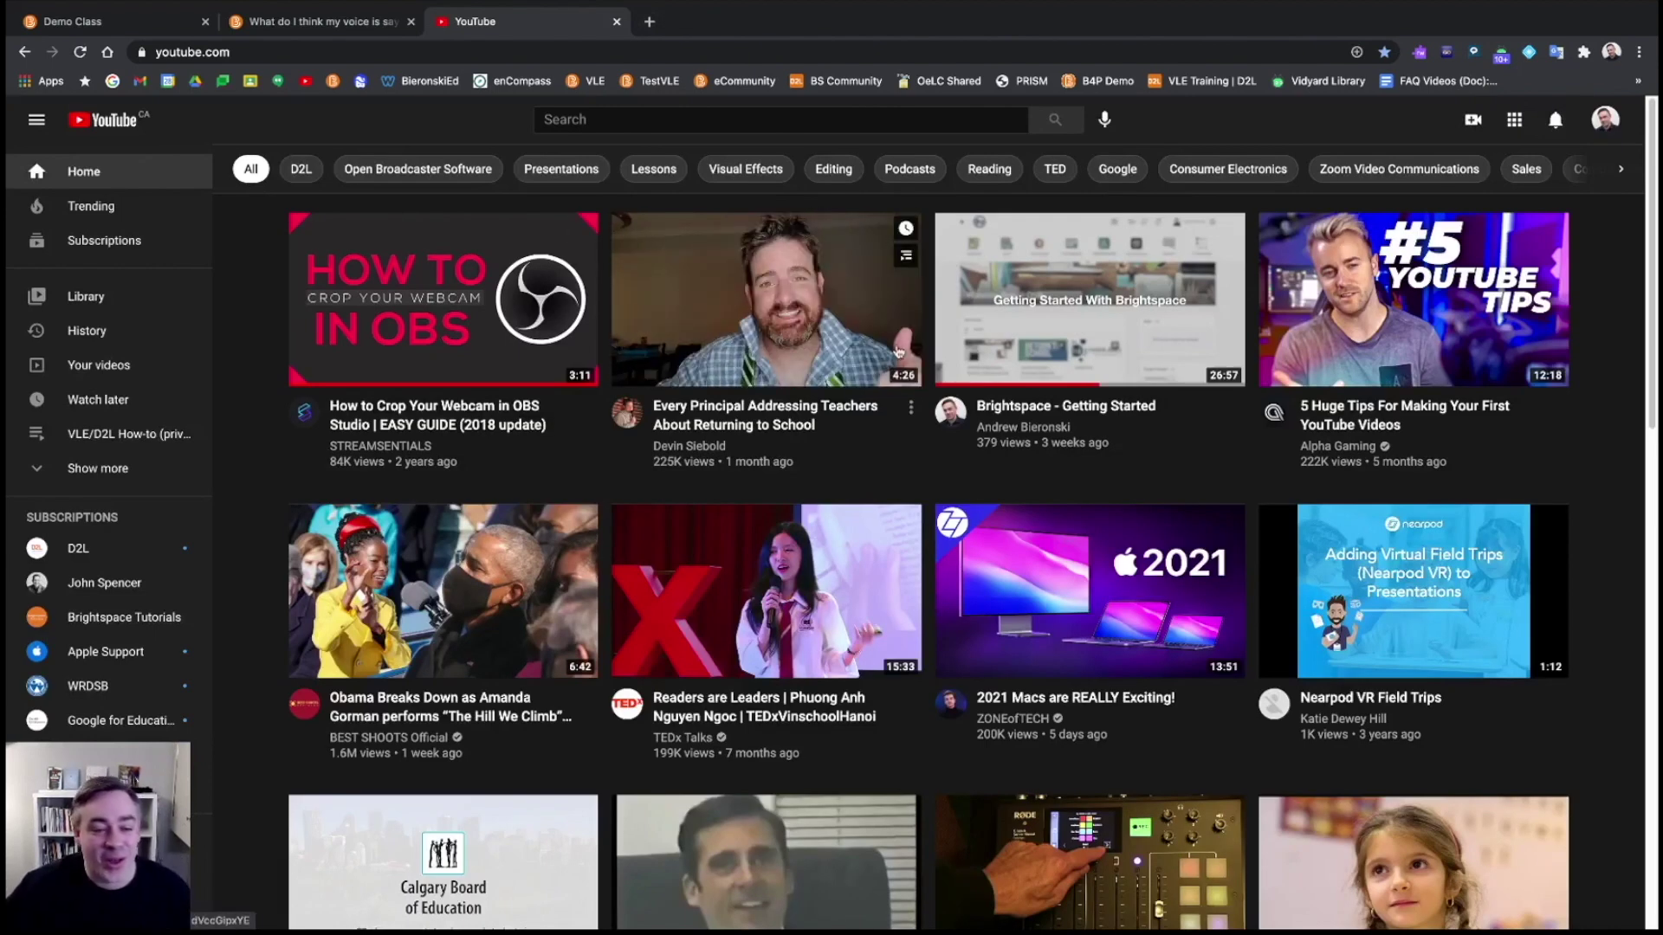
{"action": "scroll", "coordinate": [779, 390], "scroll_direction": "down", "scroll_amount": 1}
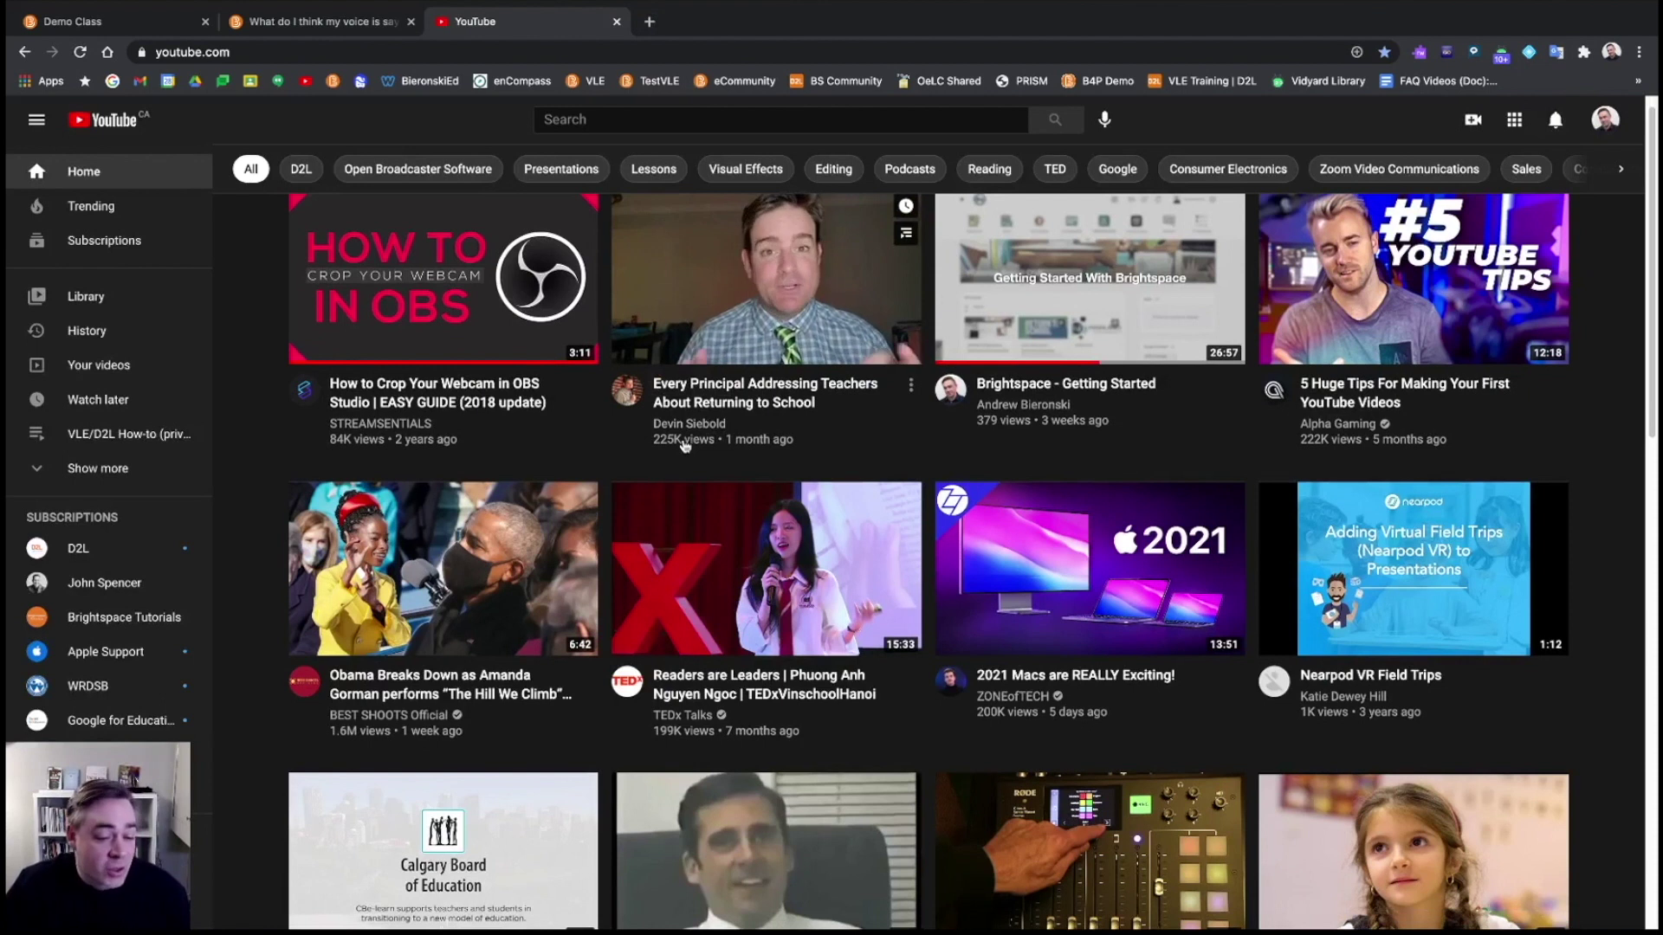
{"action": "scroll", "coordinate": [687, 443], "scroll_direction": "up", "scroll_amount": 1}
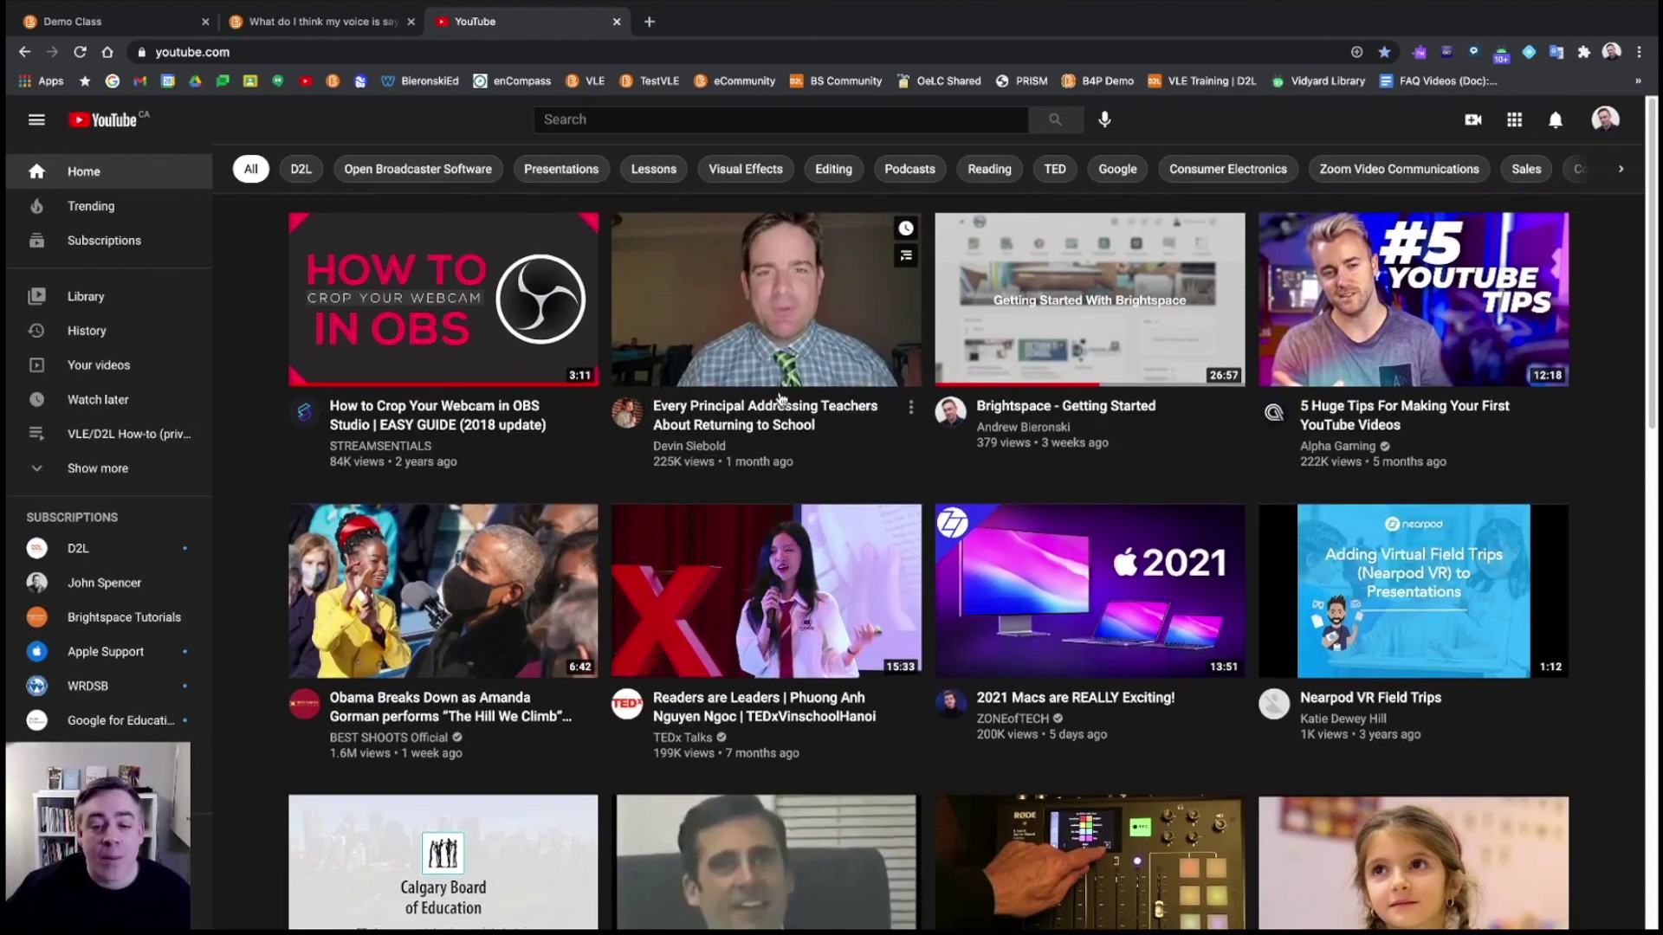
{"action": "left_click", "coordinate": [1030, 336]}
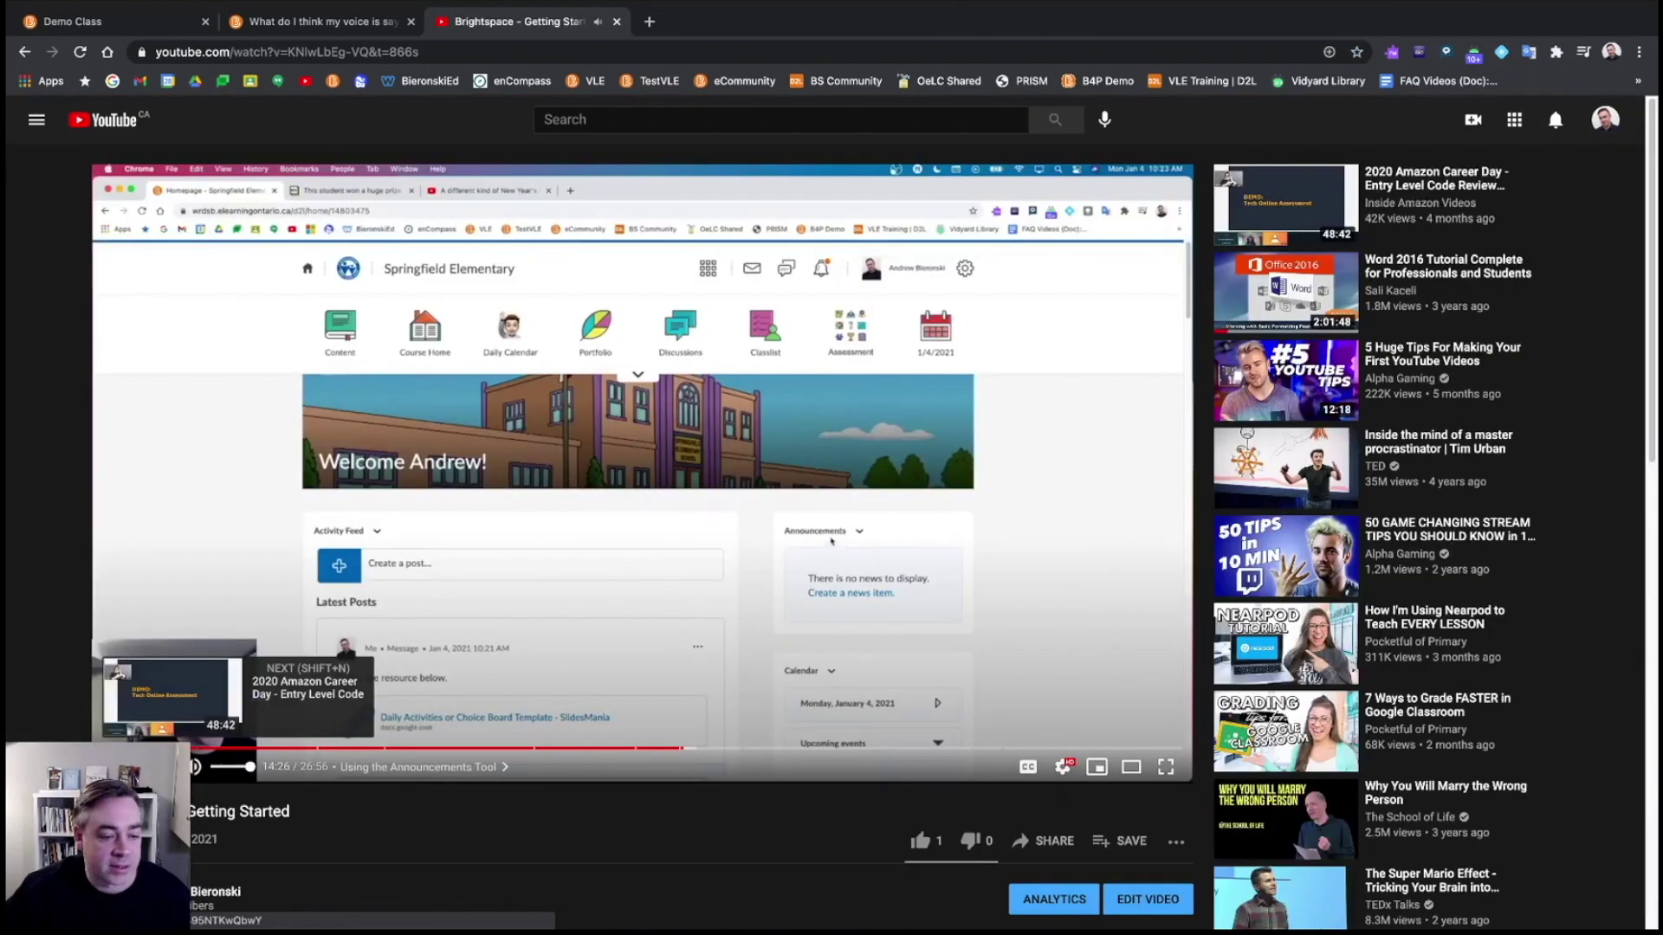
Open the embed version of the sharing options for the YouTube video "Brightspace - Getting Started"
{"action": "left_click", "coordinate": [1023, 849]}
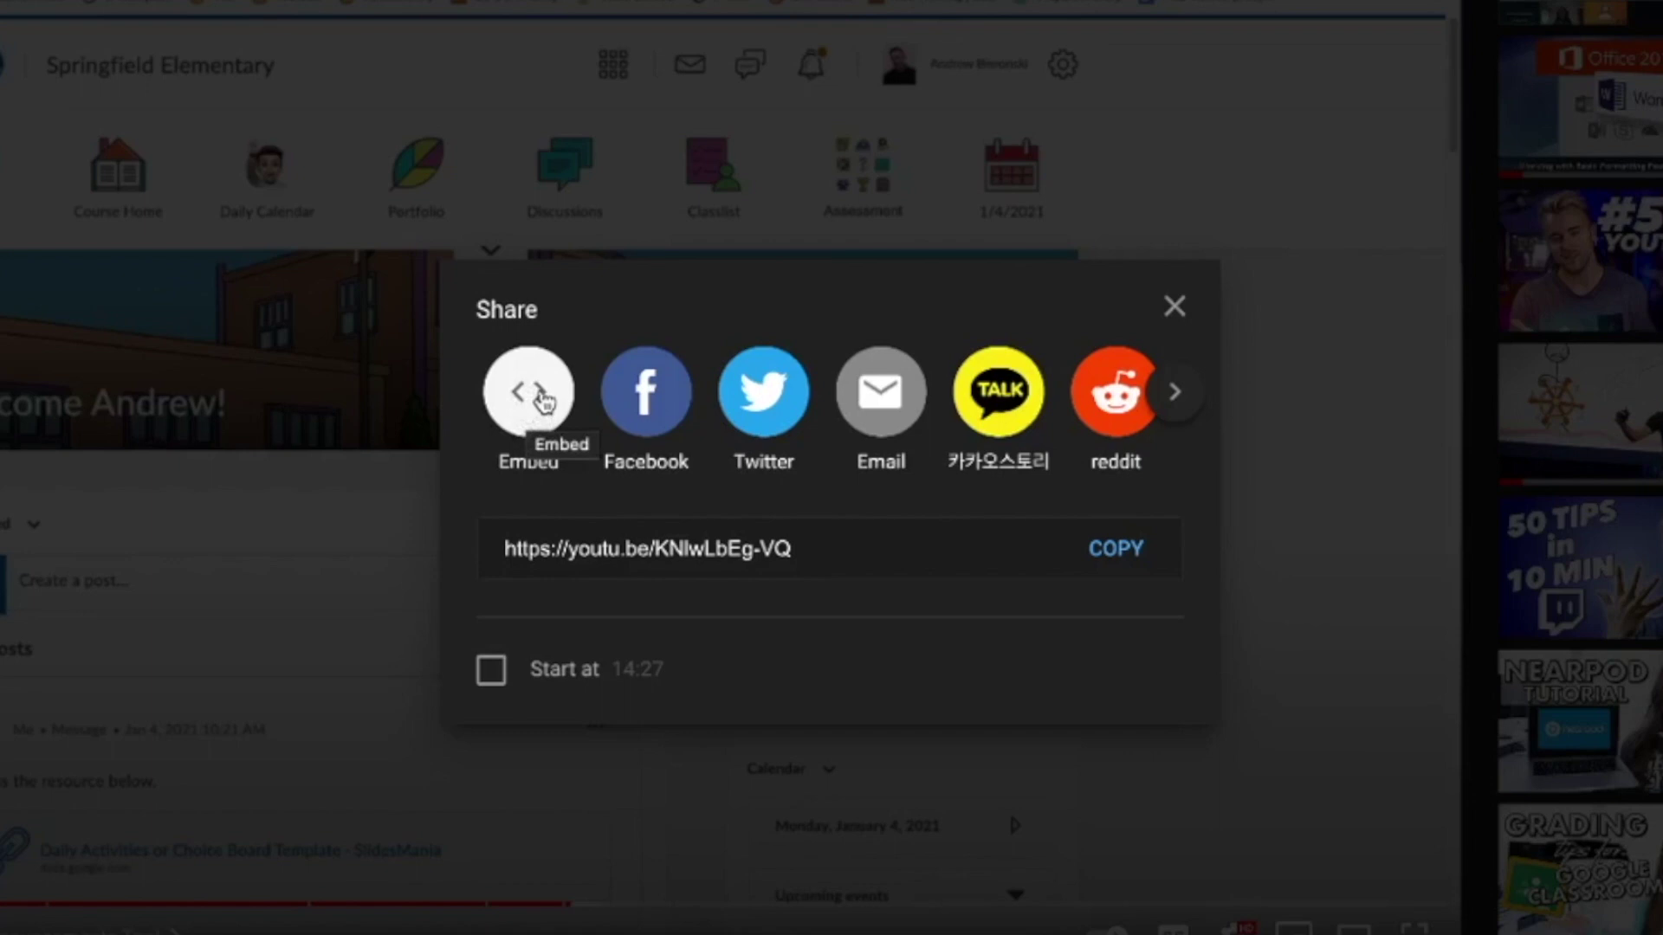
{"action": "left_click", "coordinate": [519, 403]}
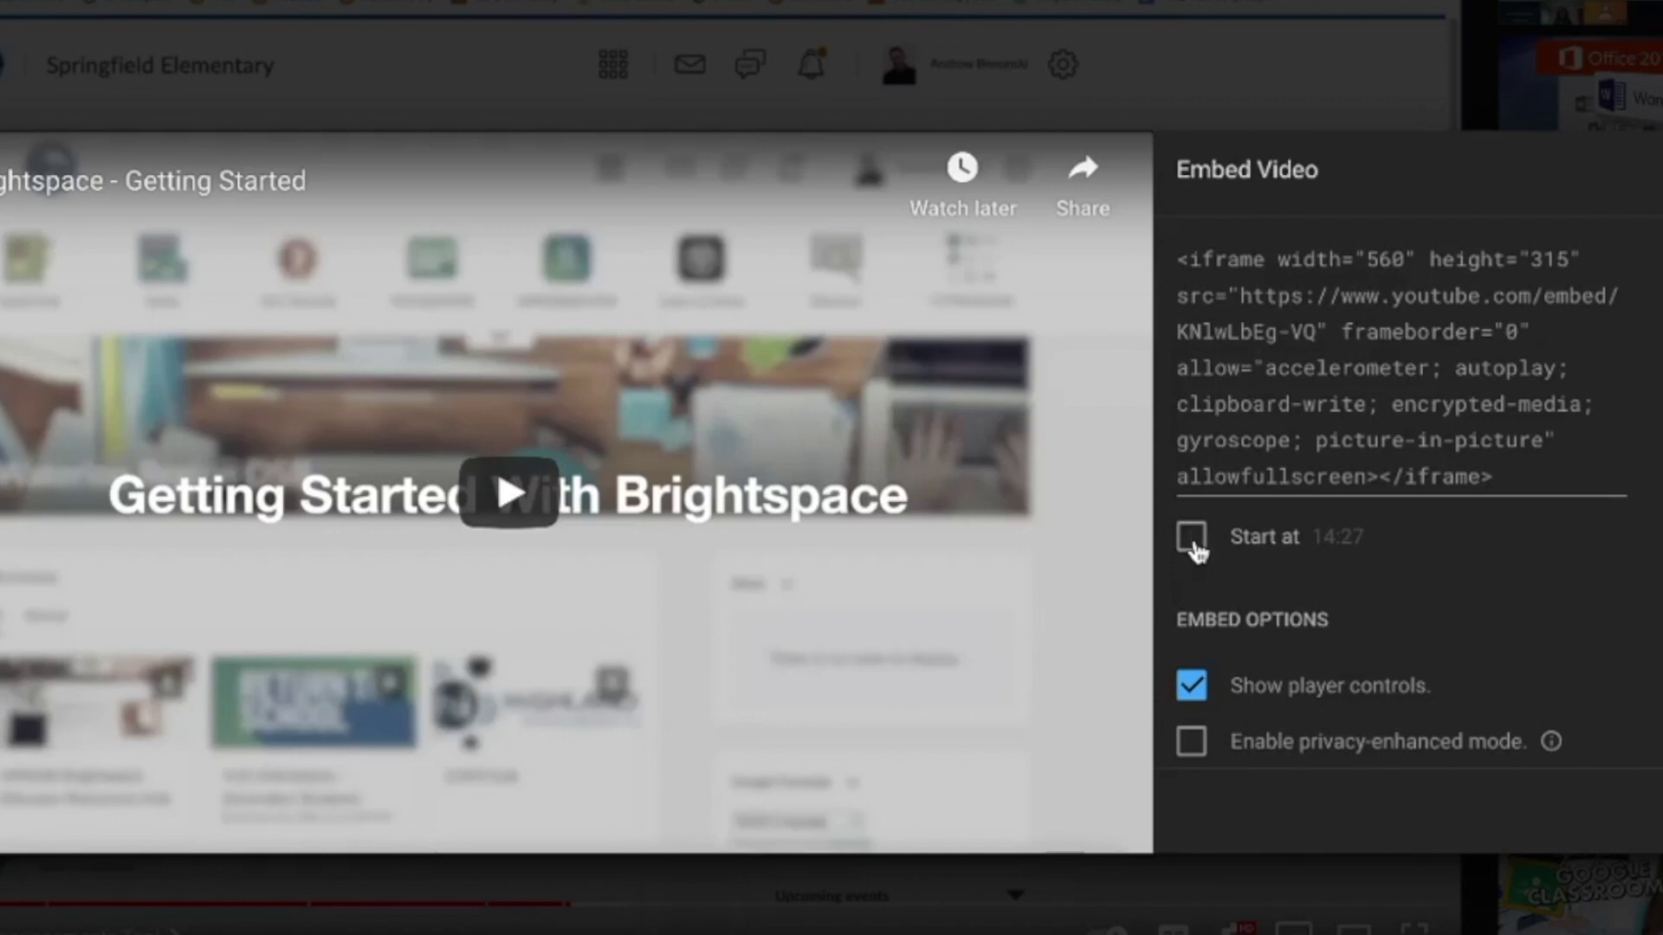
{"action": "left_click", "coordinate": [1193, 543]}
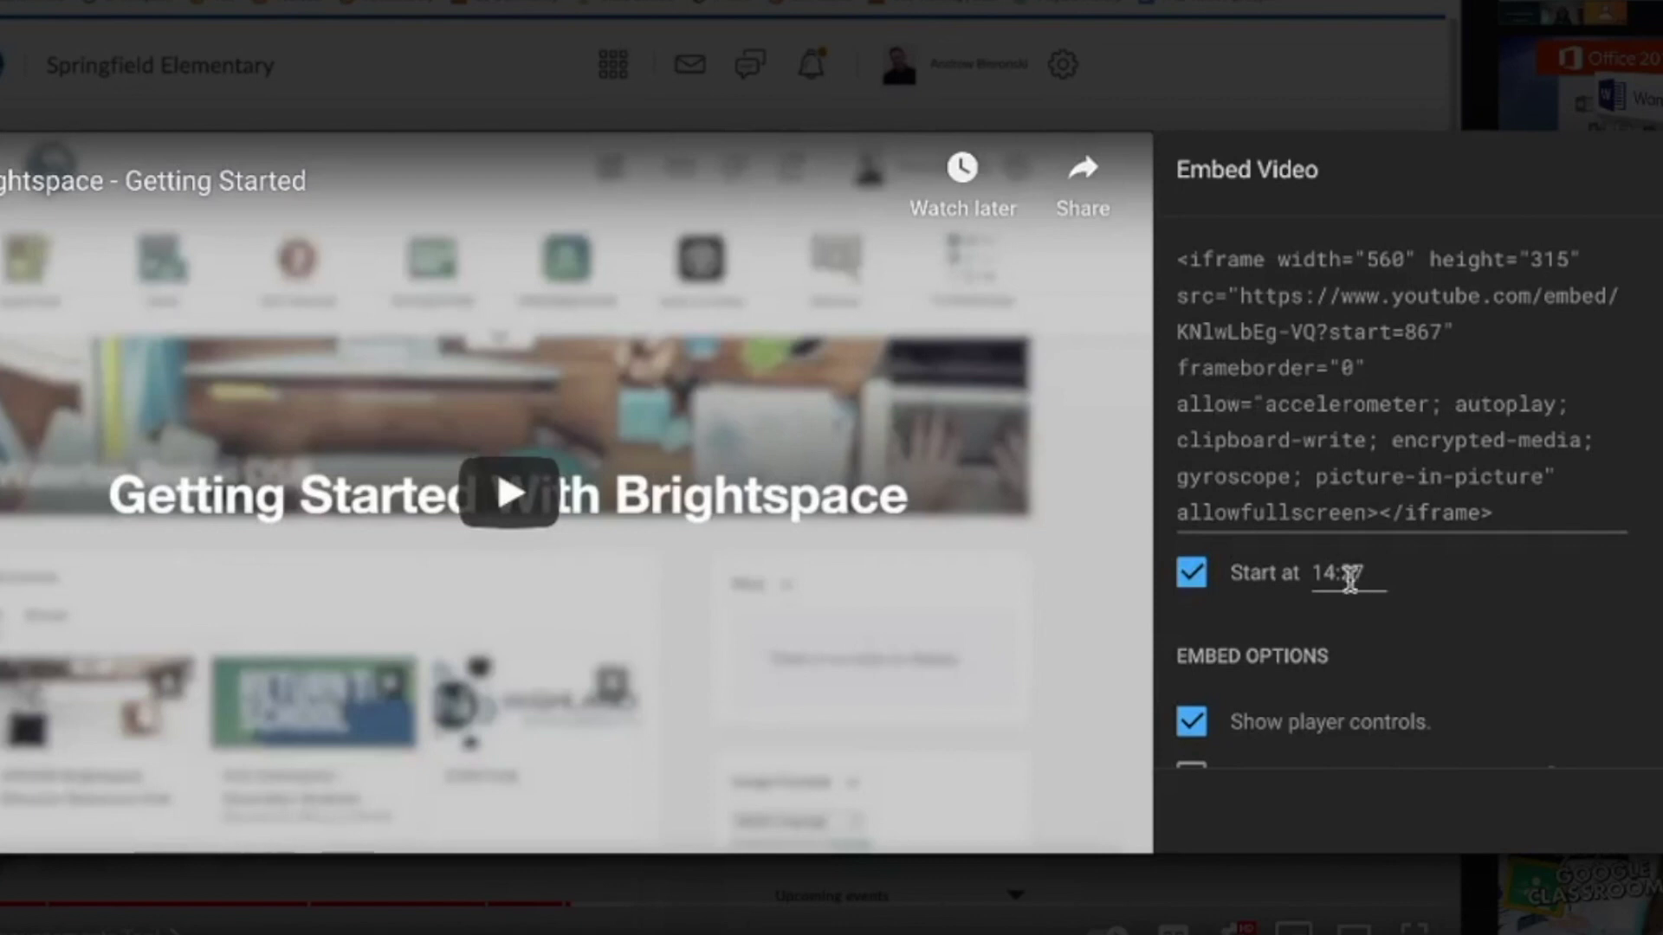
{"action": "left_click", "coordinate": [1343, 573]}
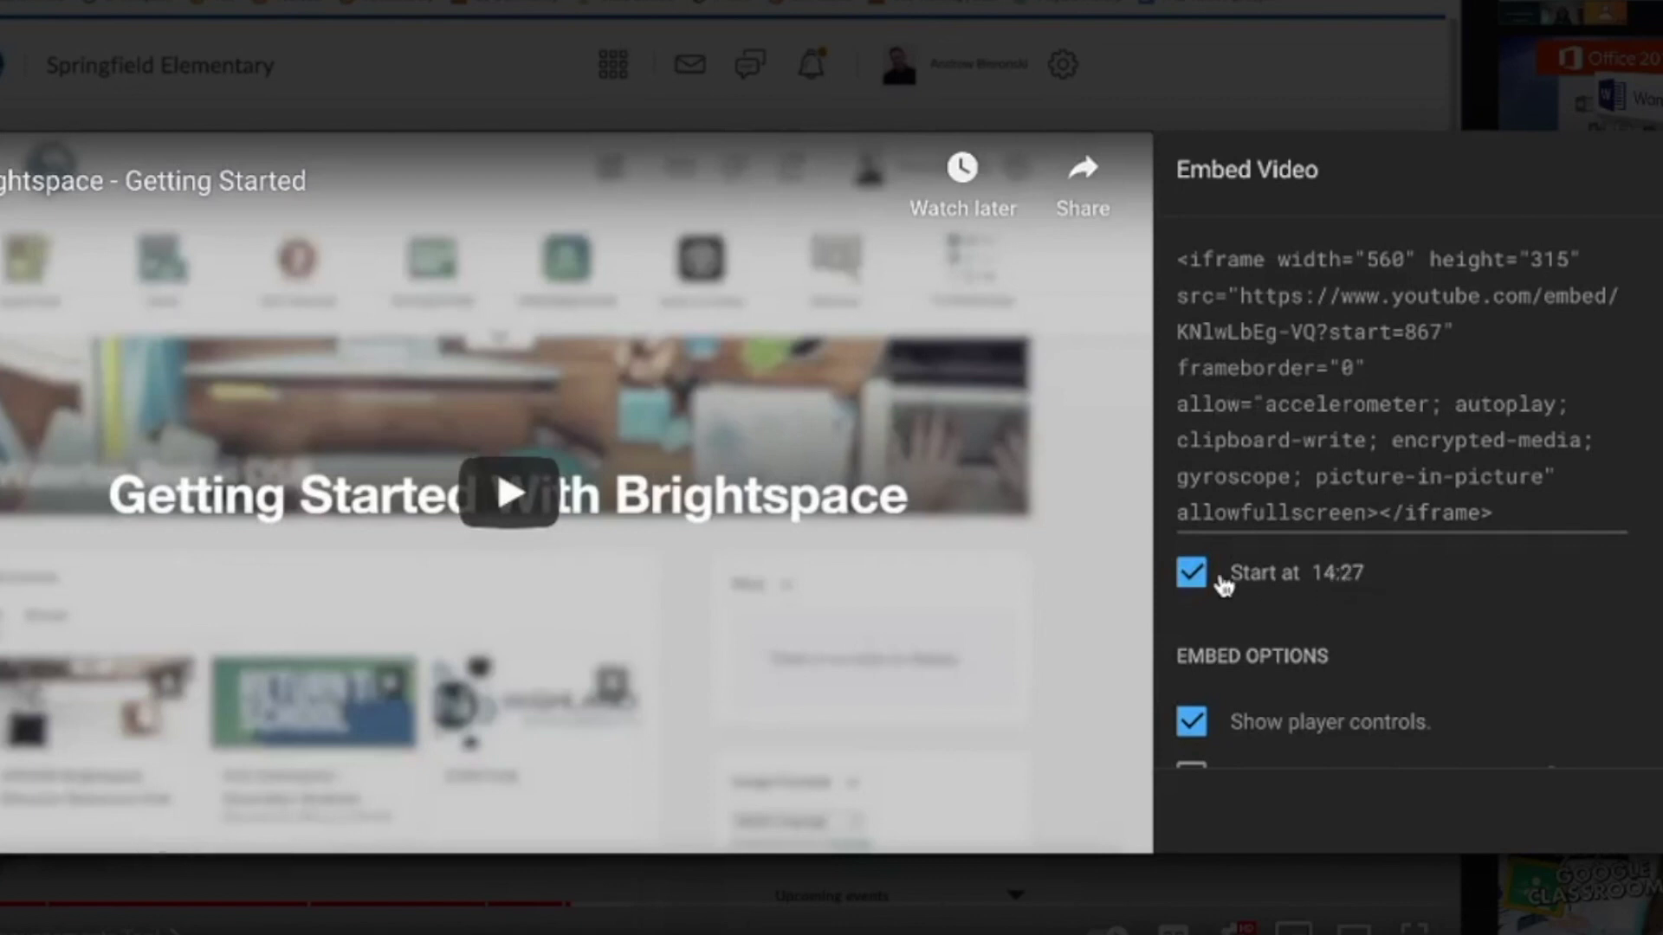
{"action": "left_click", "coordinate": [1194, 579]}
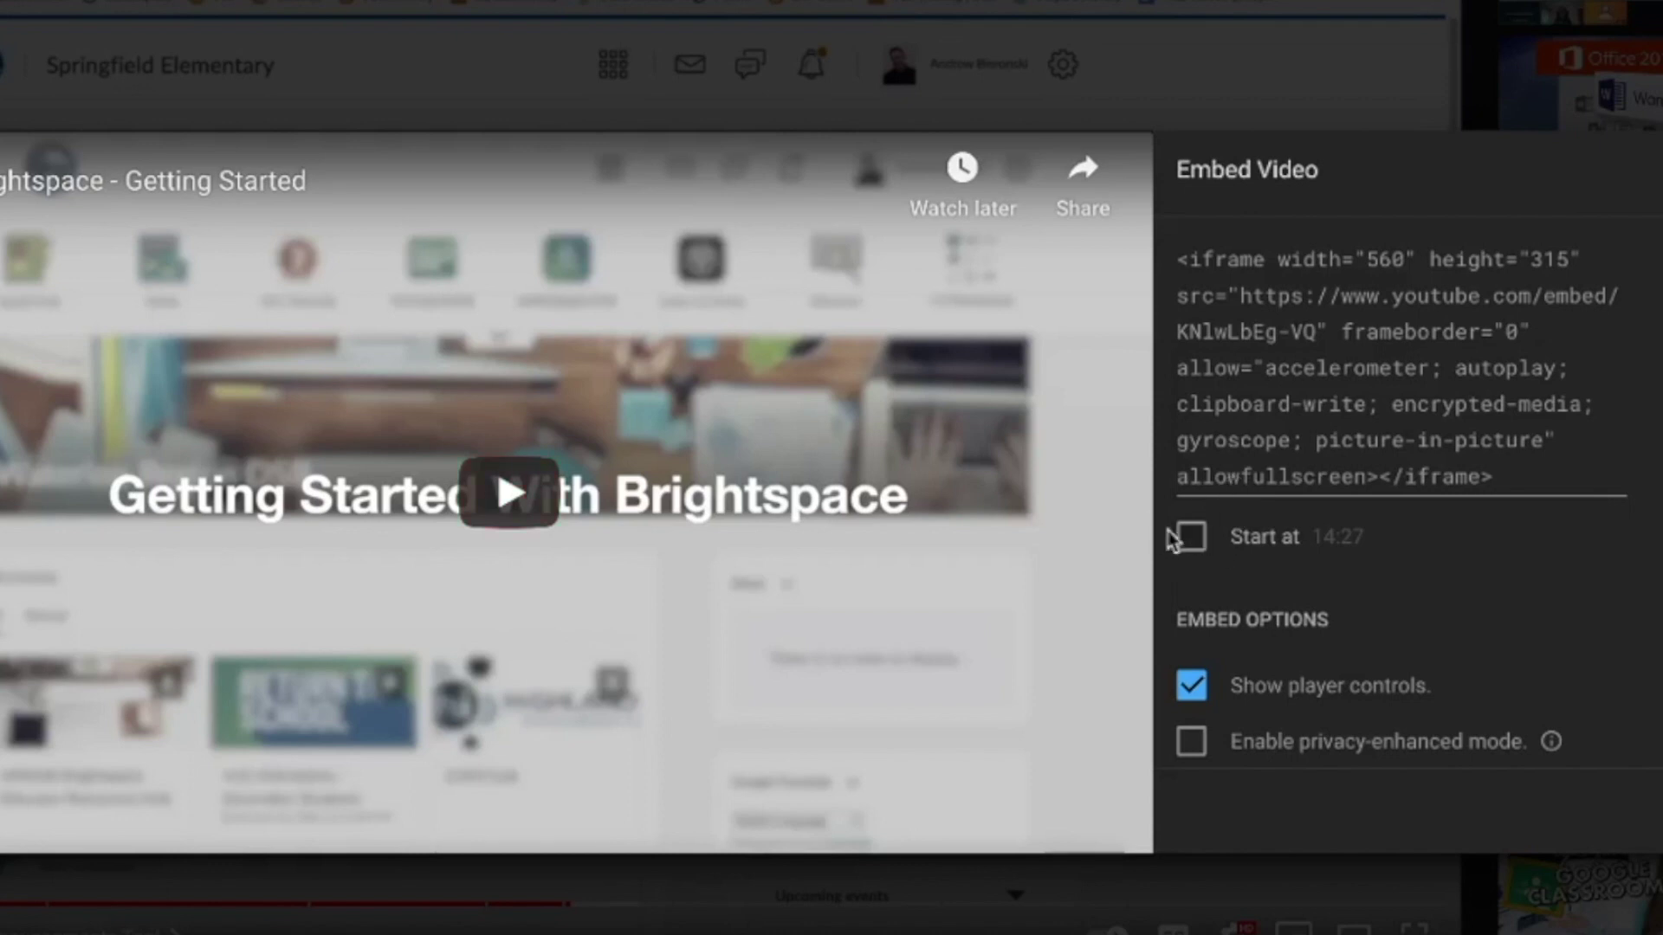
Copy the video's complete iframe embed code and close the YouTube browser tab
{"action": "left_click", "coordinate": [1272, 334]}
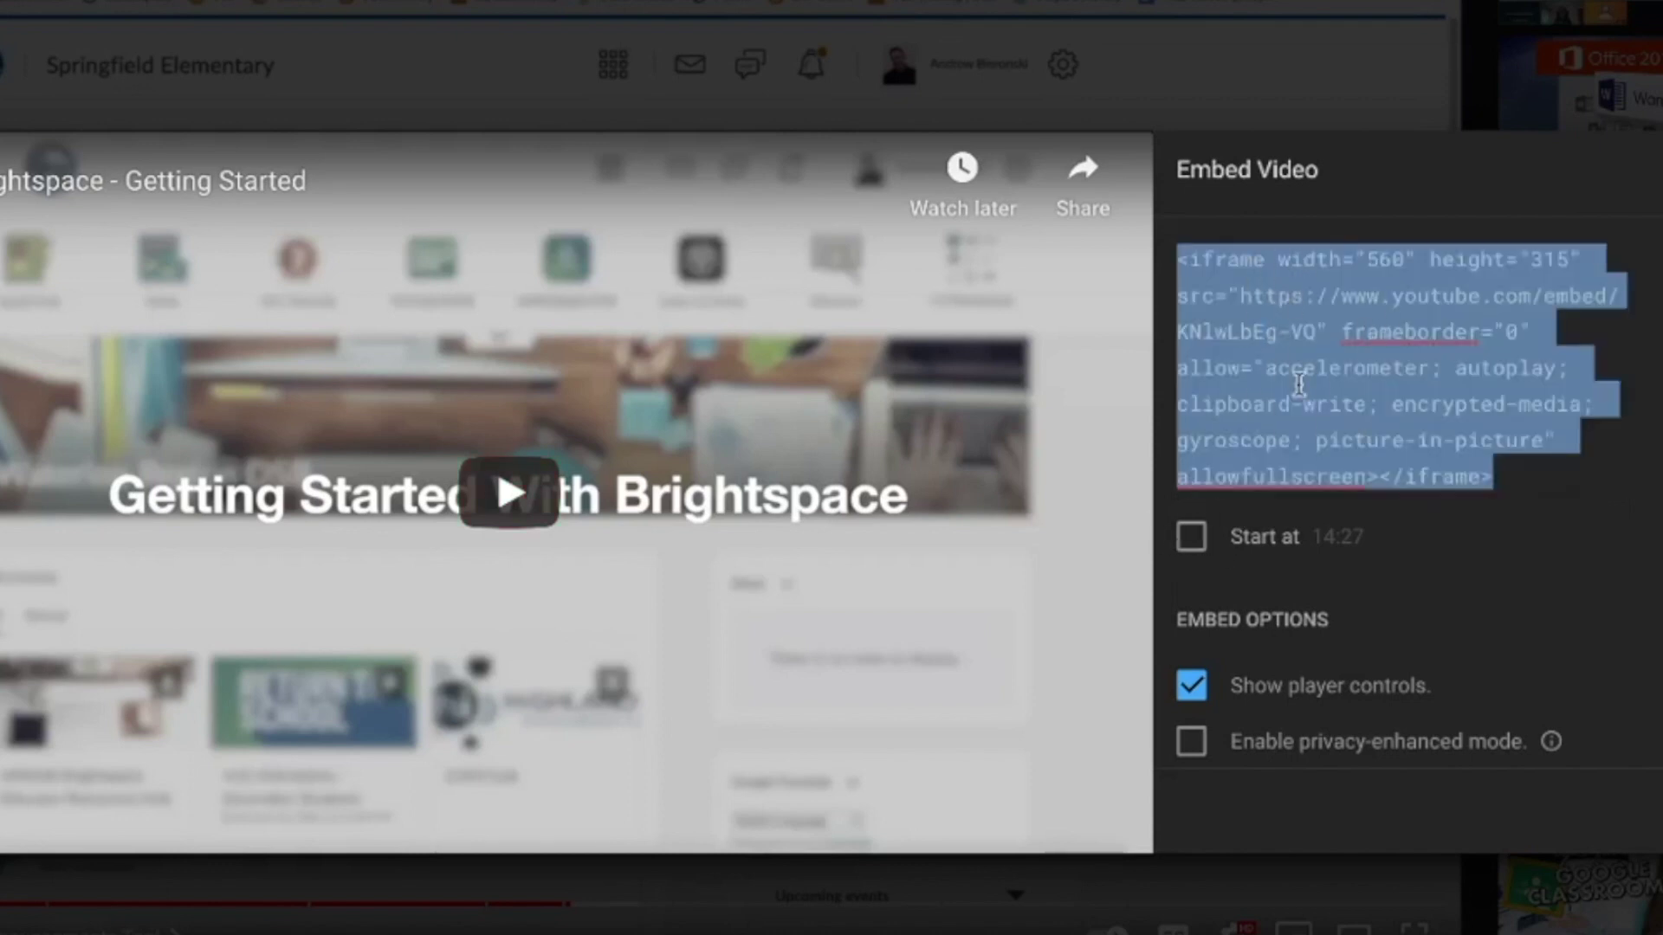
{"action": "right_click", "coordinate": [1302, 386]}
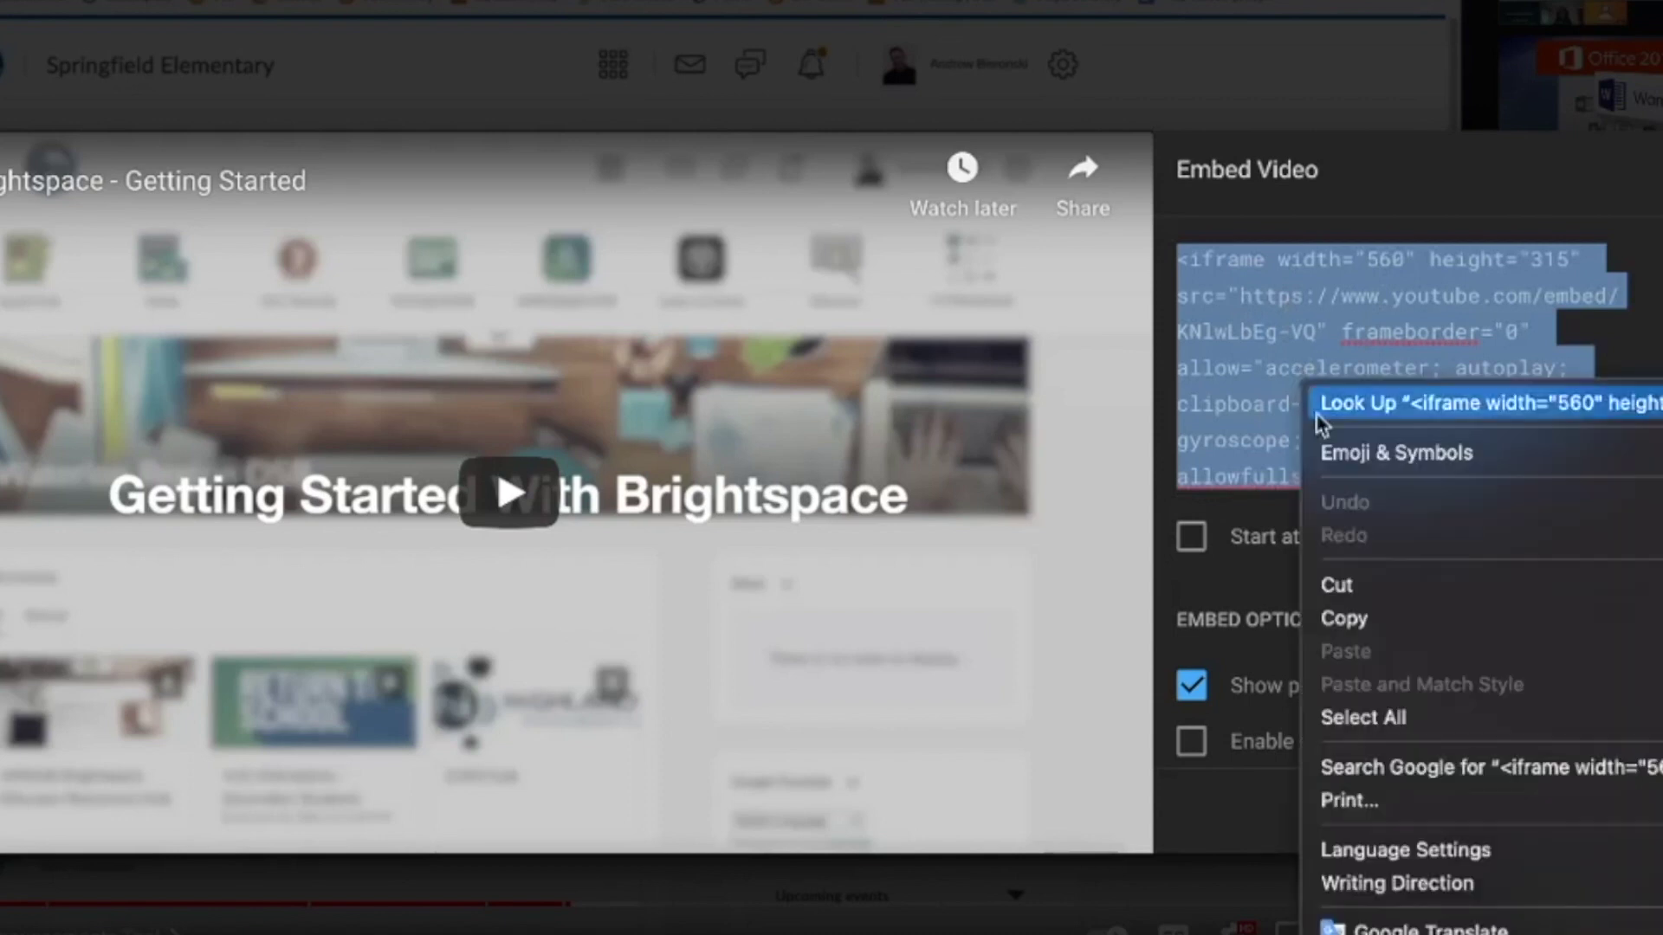
{"action": "left_click", "coordinate": [1403, 620]}
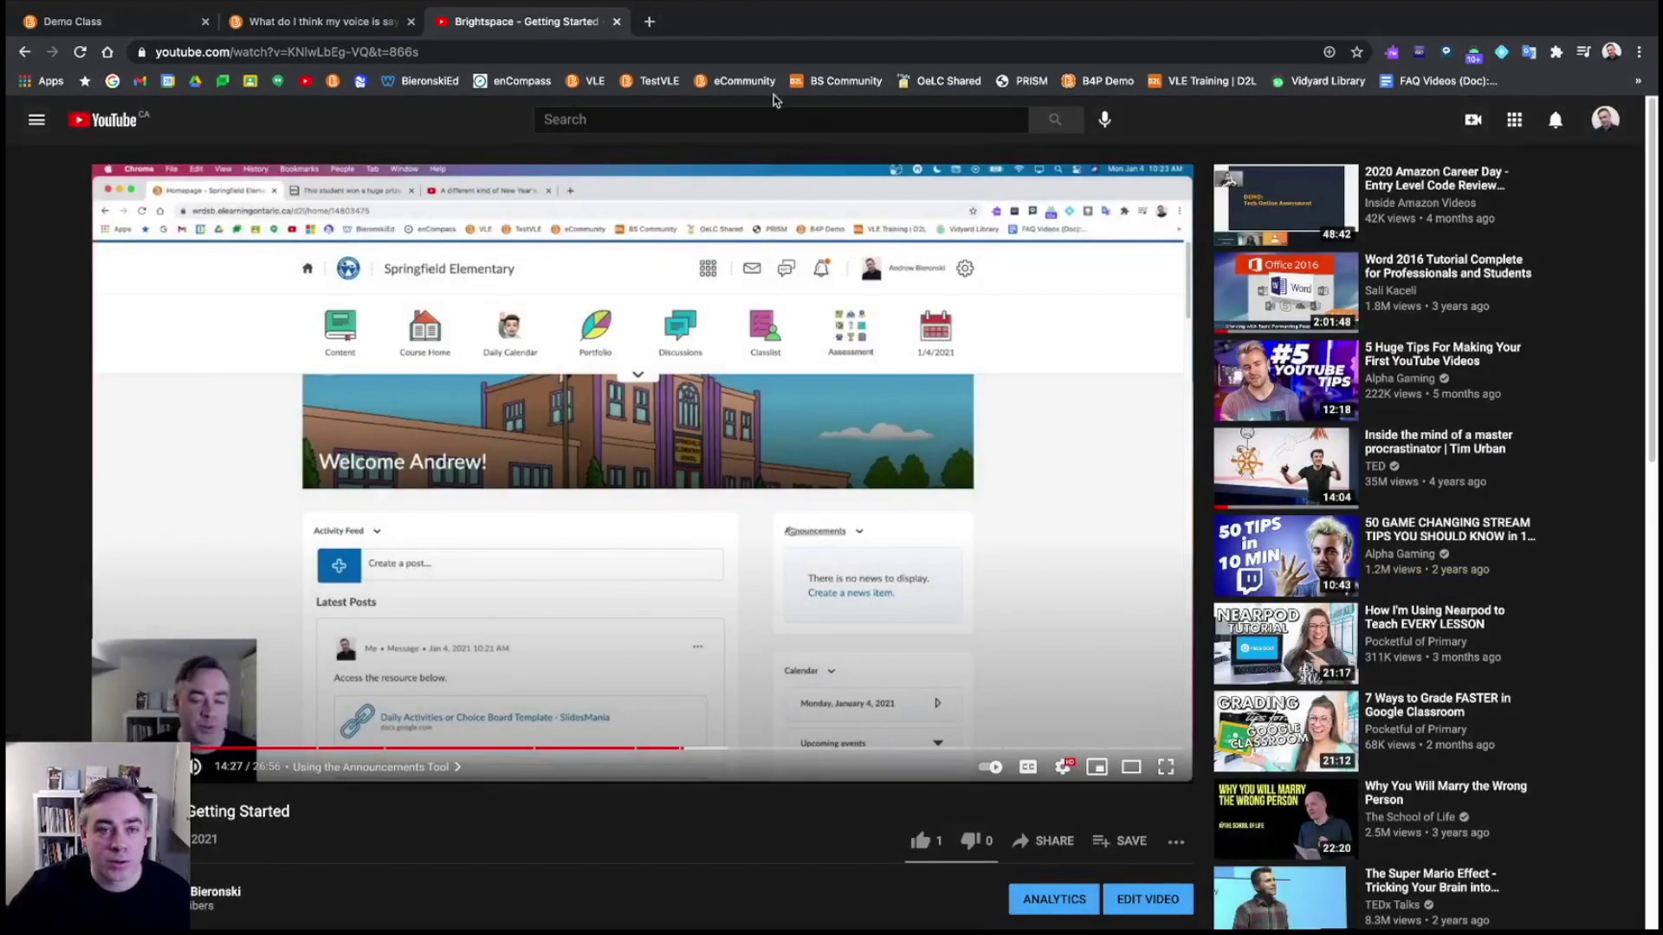
{"action": "left_click", "coordinate": [616, 21]}
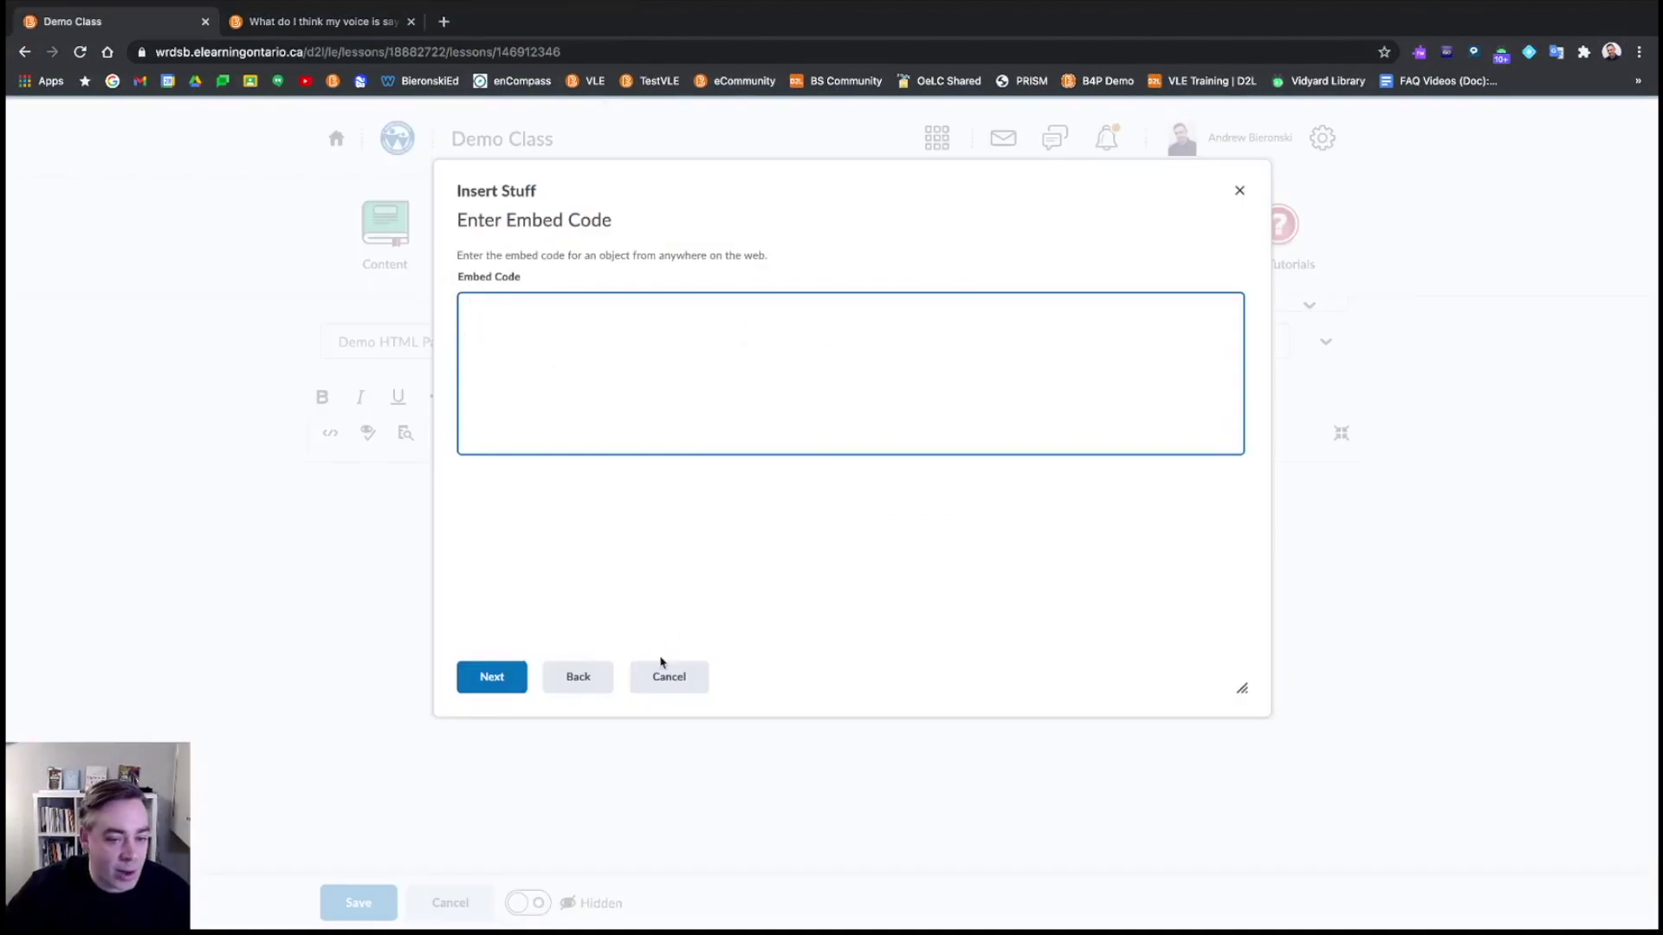
Cancel the empty embed dialog and enter "Check out this video!" as the page's introductory text
{"action": "left_click", "coordinate": [666, 677]}
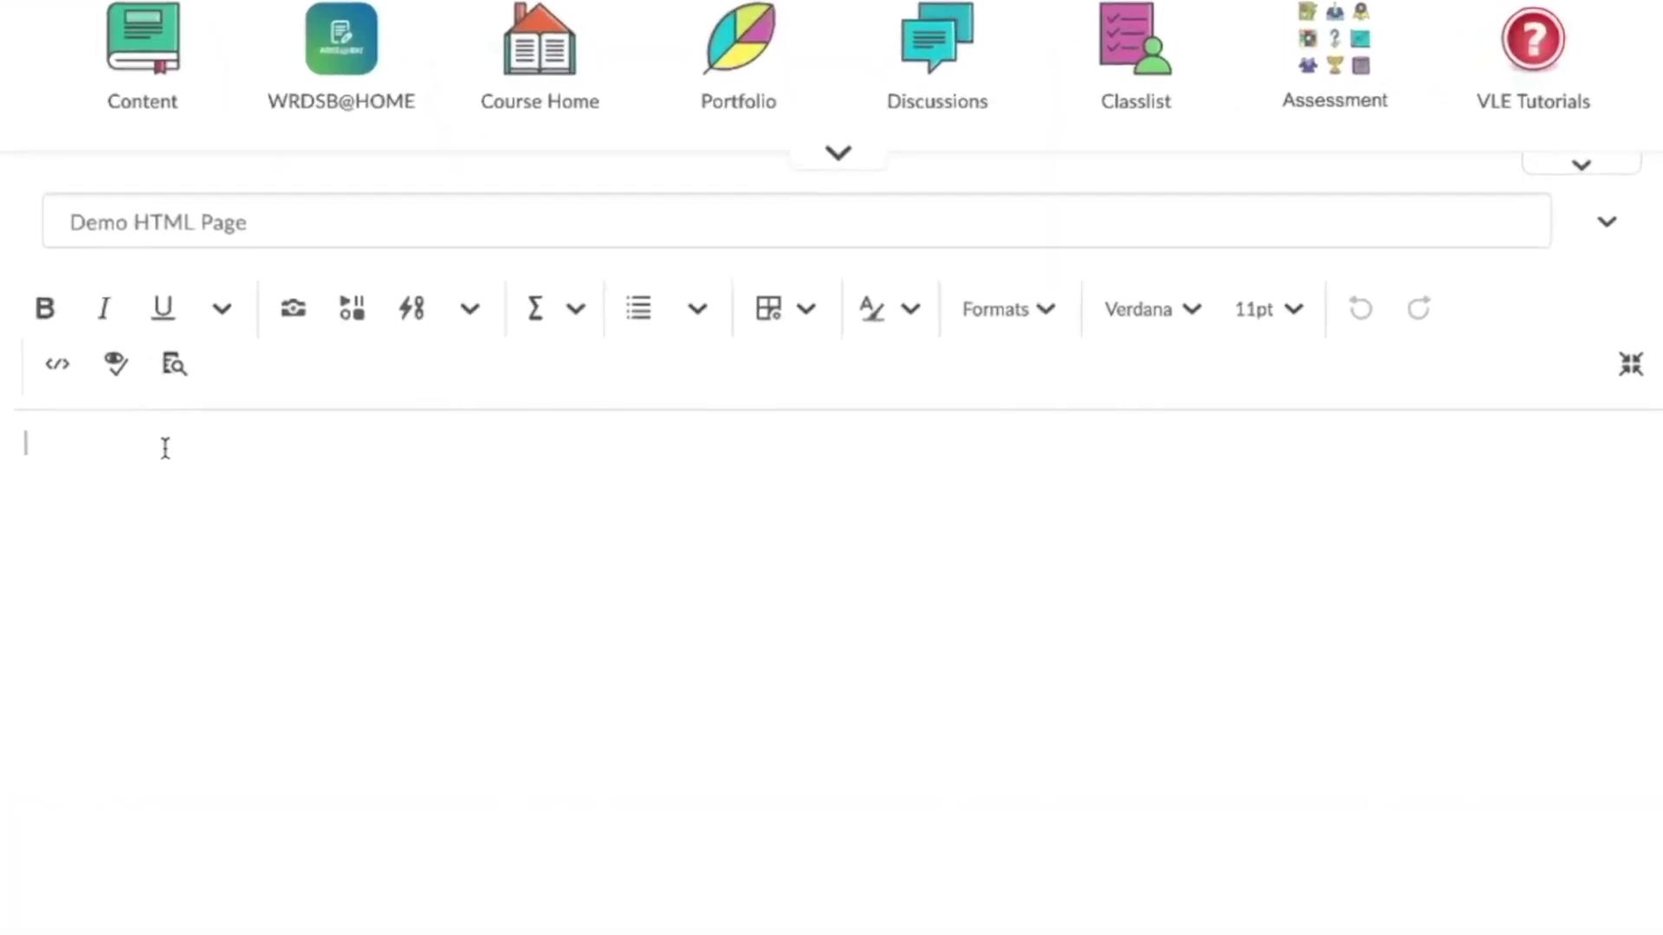
{"action": "type", "text": "The"}
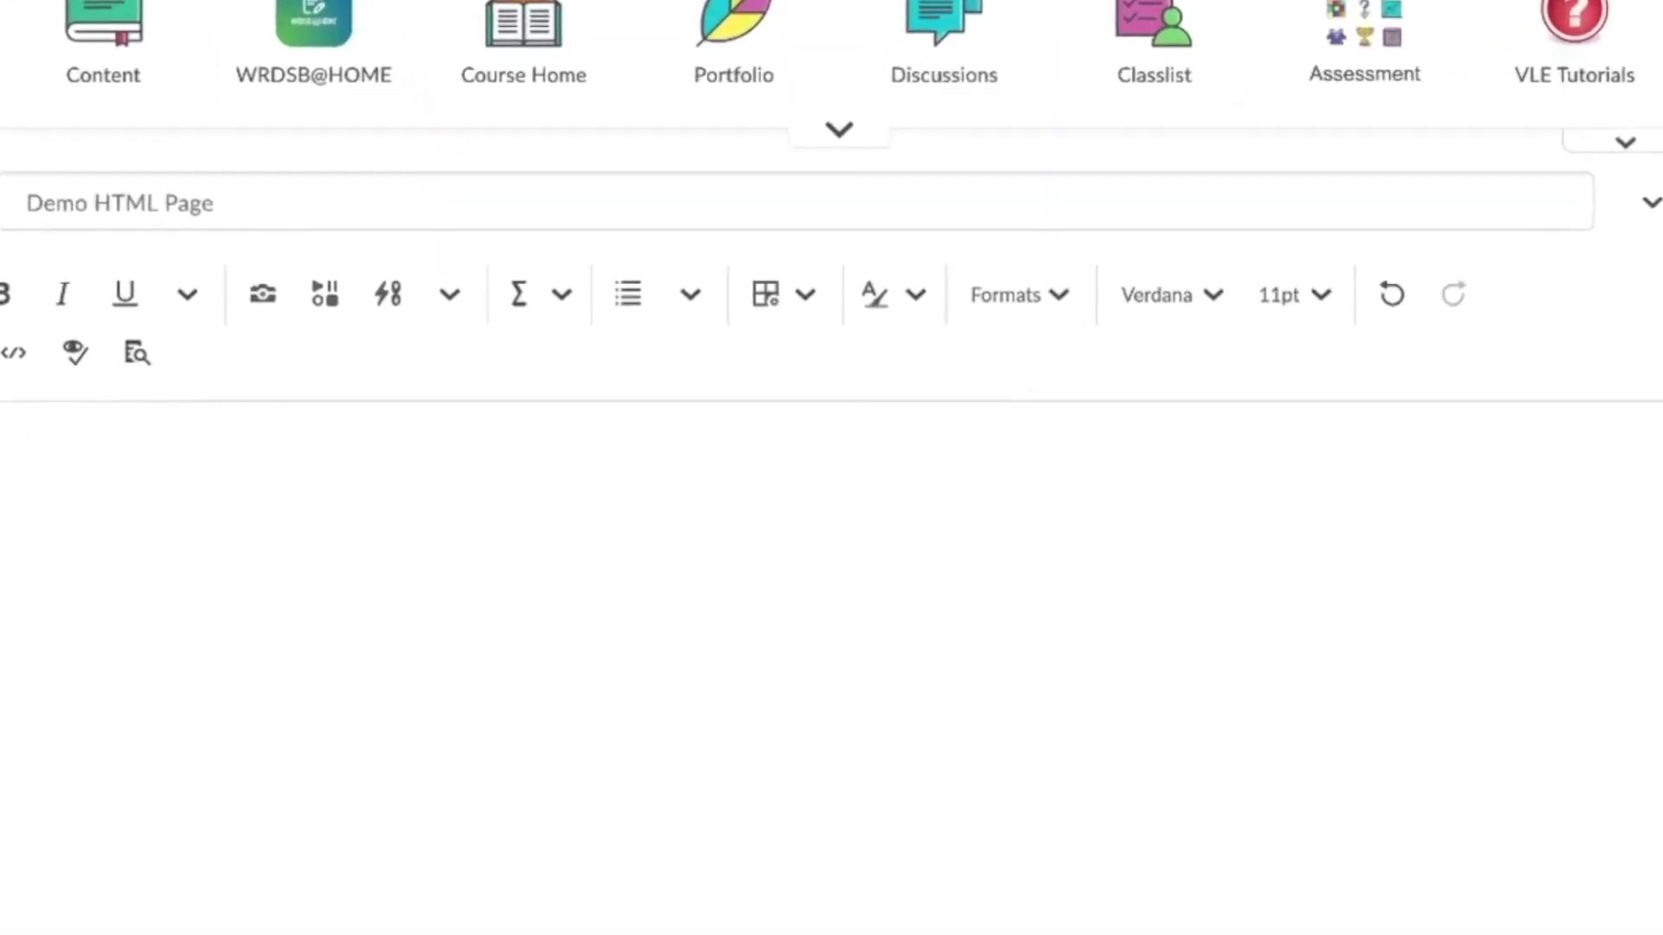
{"action": "type", "text": "ck out this video!"}
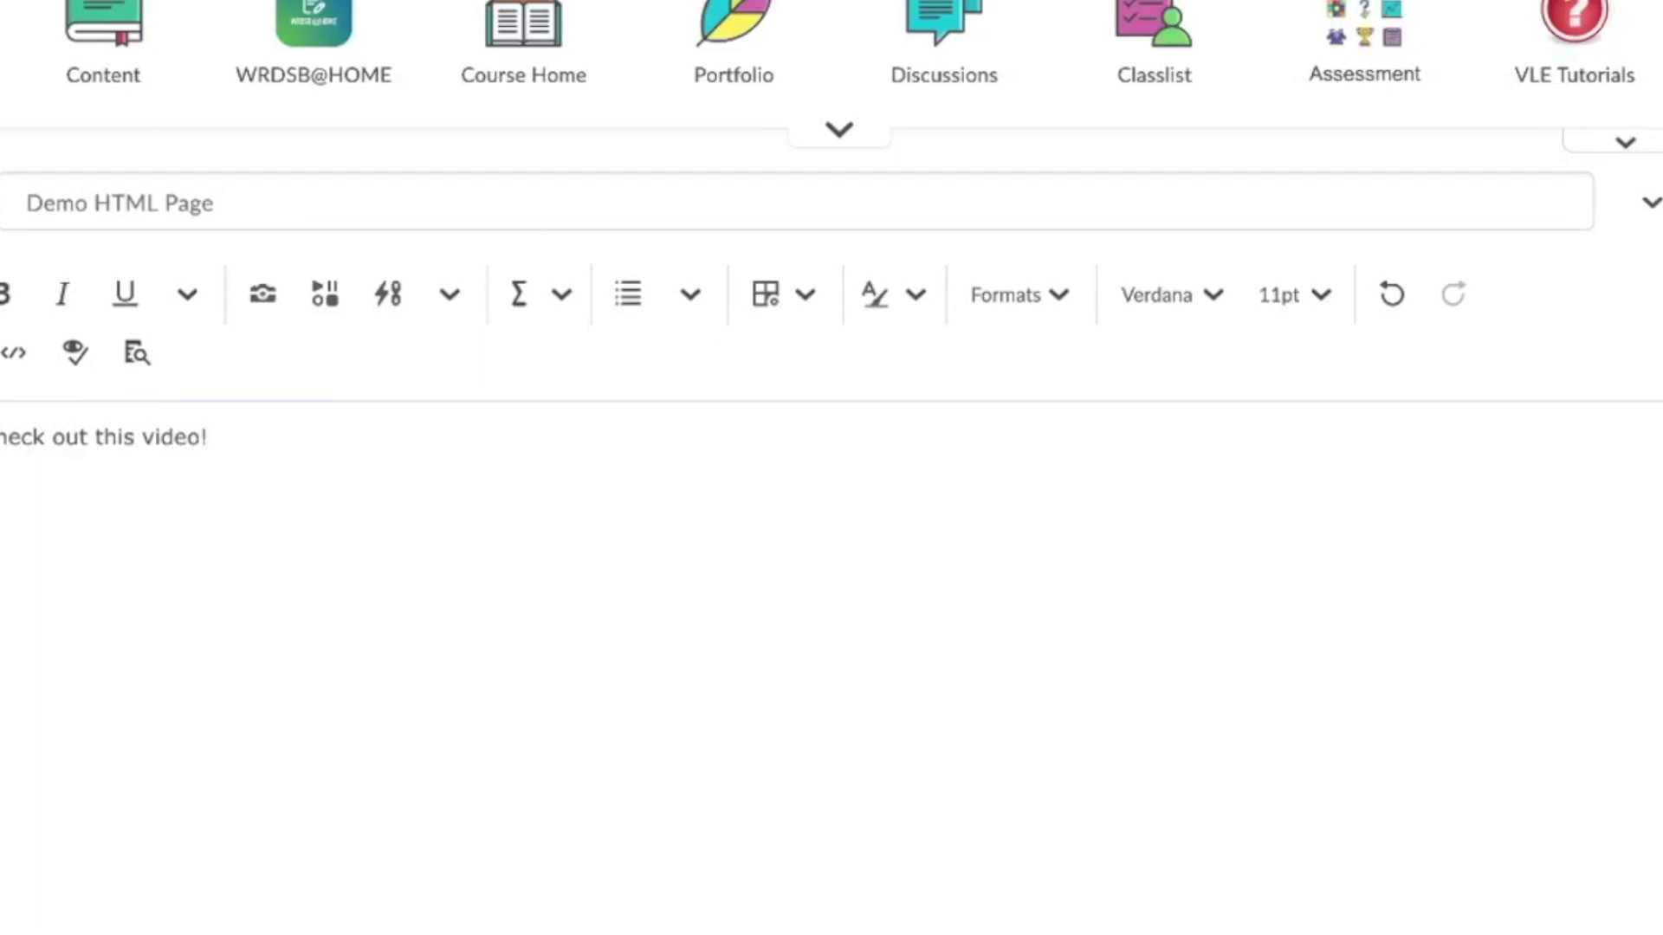
Insert the YouTube video below the text through Insert Stuff's Enter Embed Code, using the copied iframe code
{"action": "left_click", "coordinate": [329, 305]}
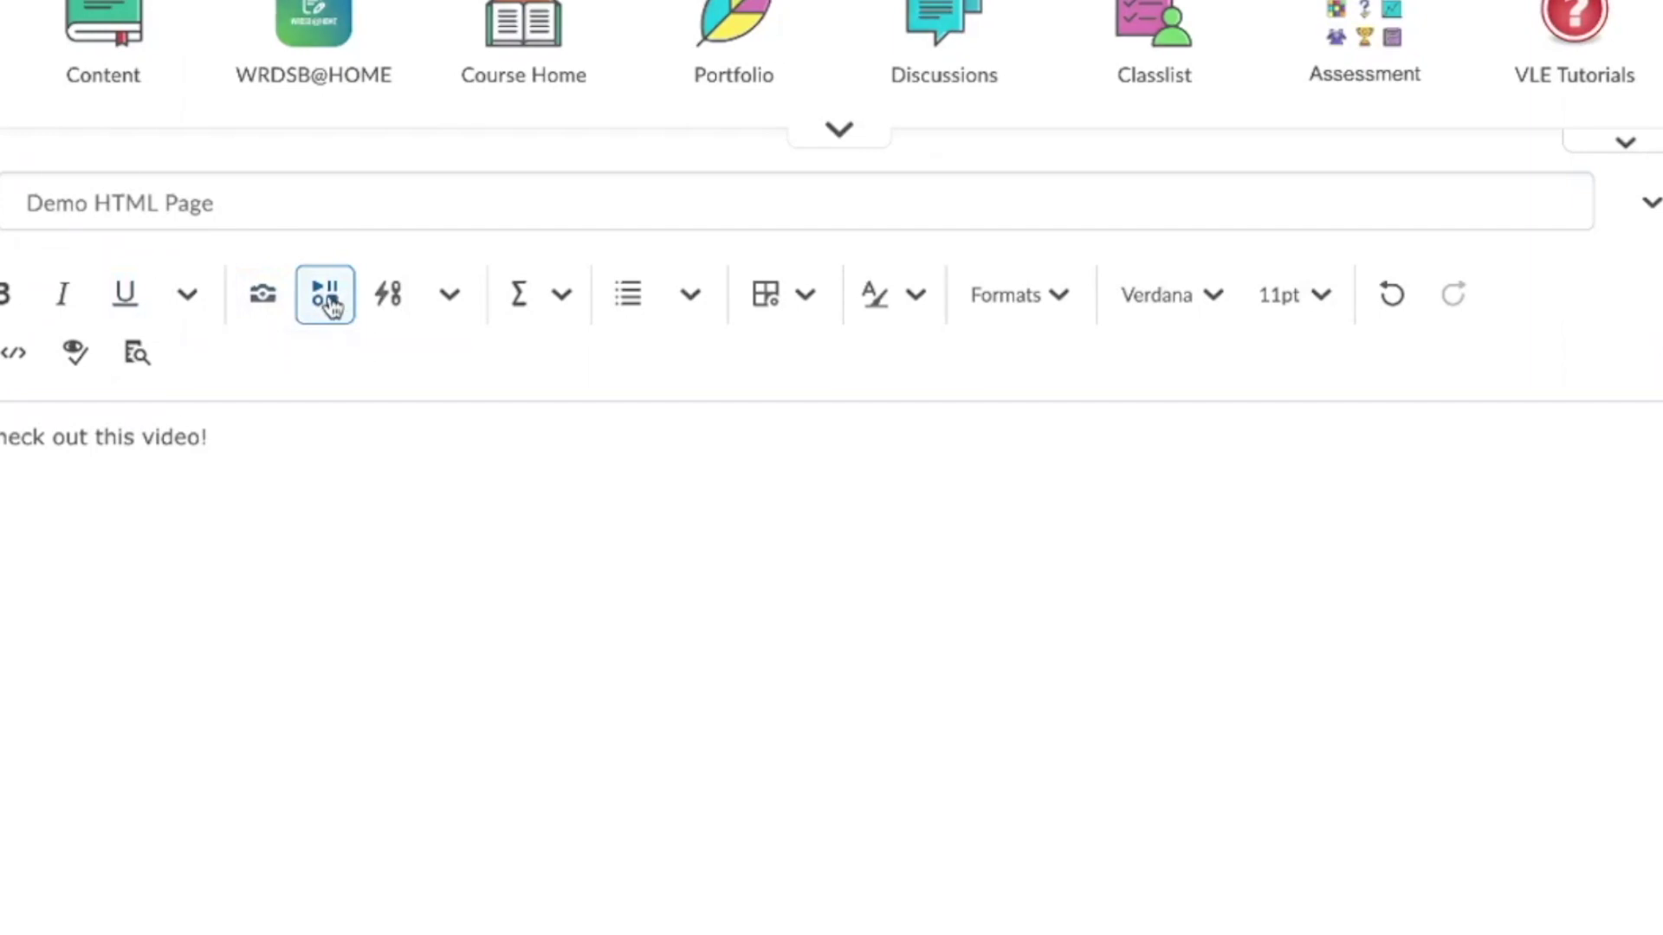
{"action": "scroll", "coordinate": [442, 317], "scroll_direction": "down", "scroll_amount": 5}
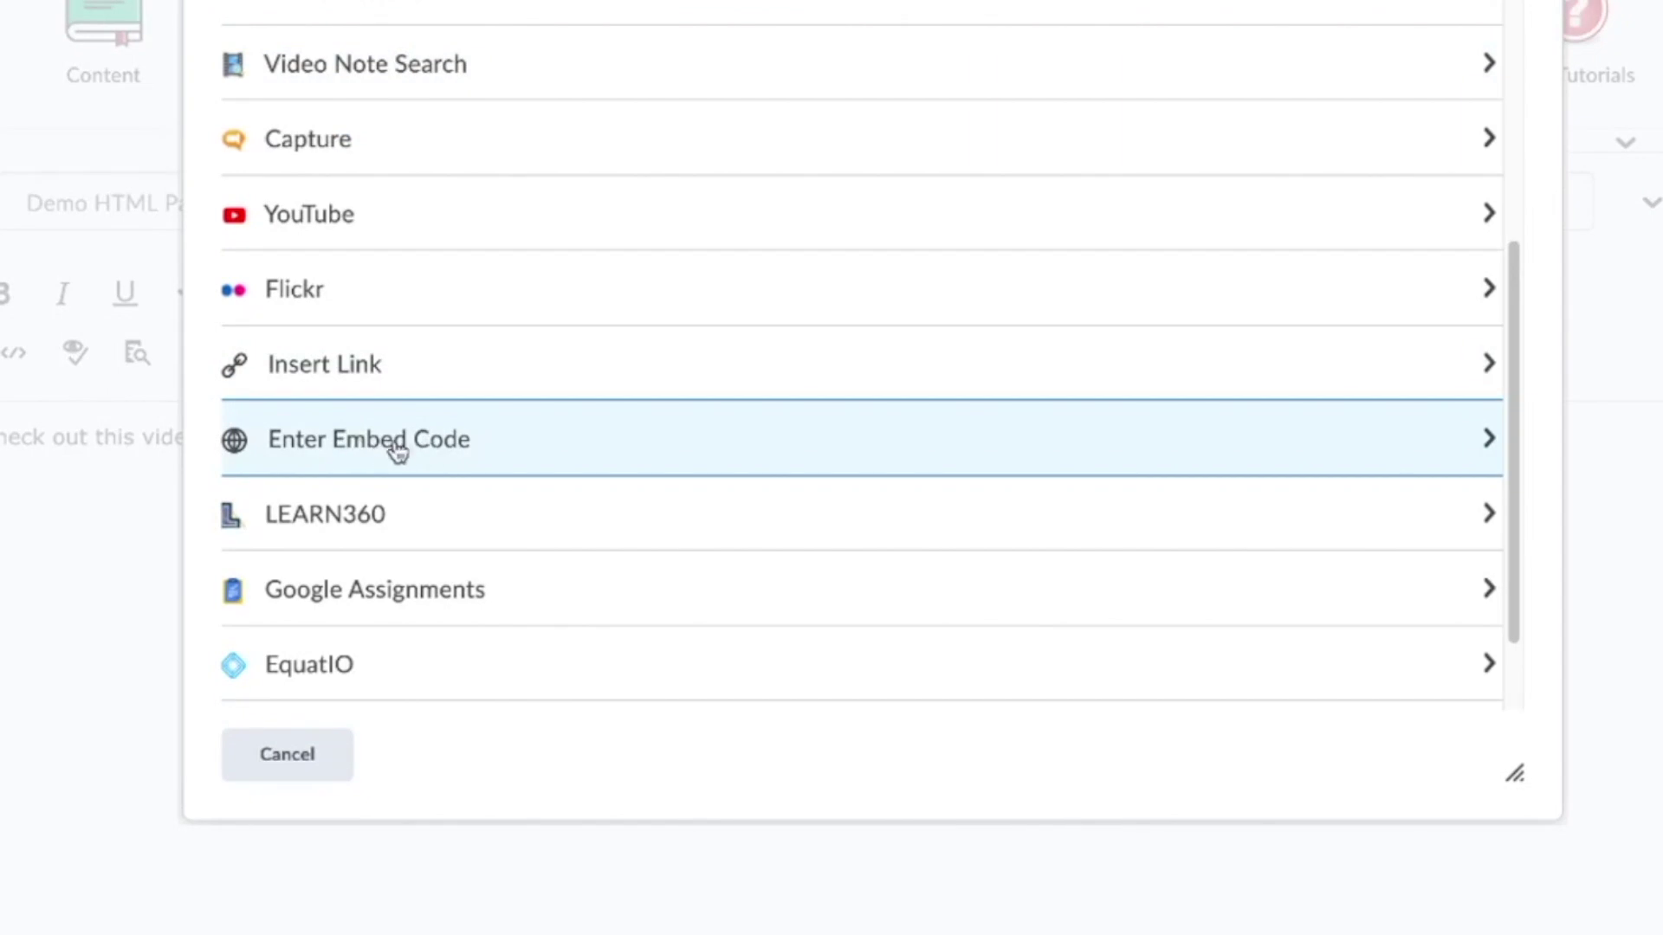
{"action": "left_click", "coordinate": [397, 448]}
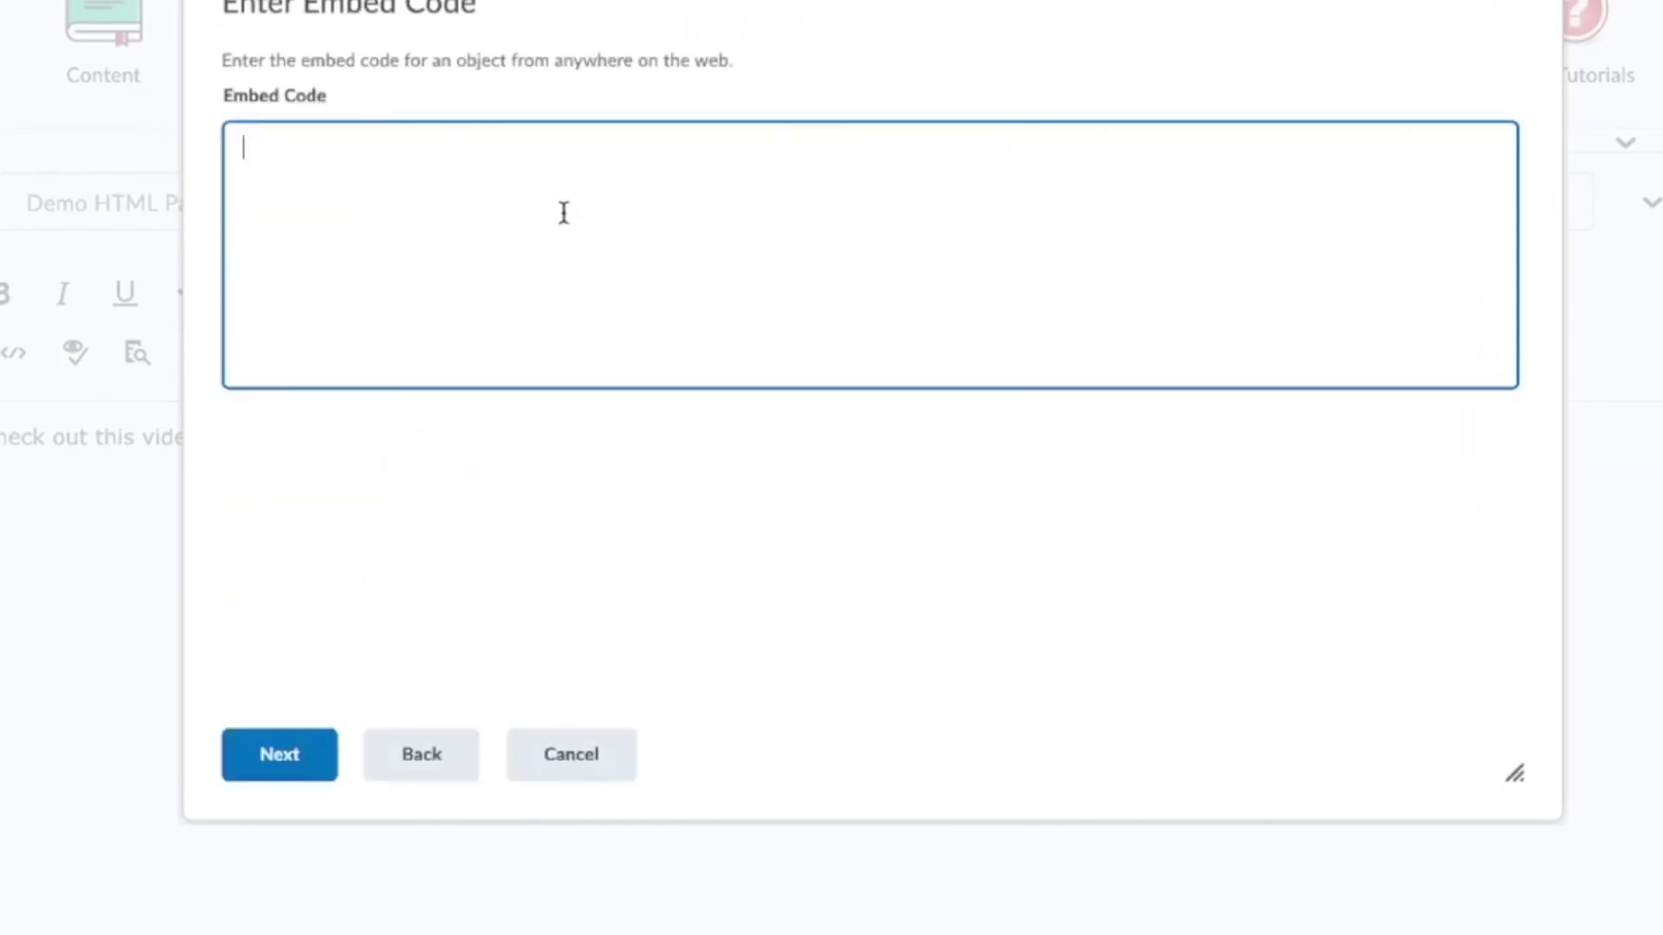
{"action": "key", "text": "ctrl+v"}
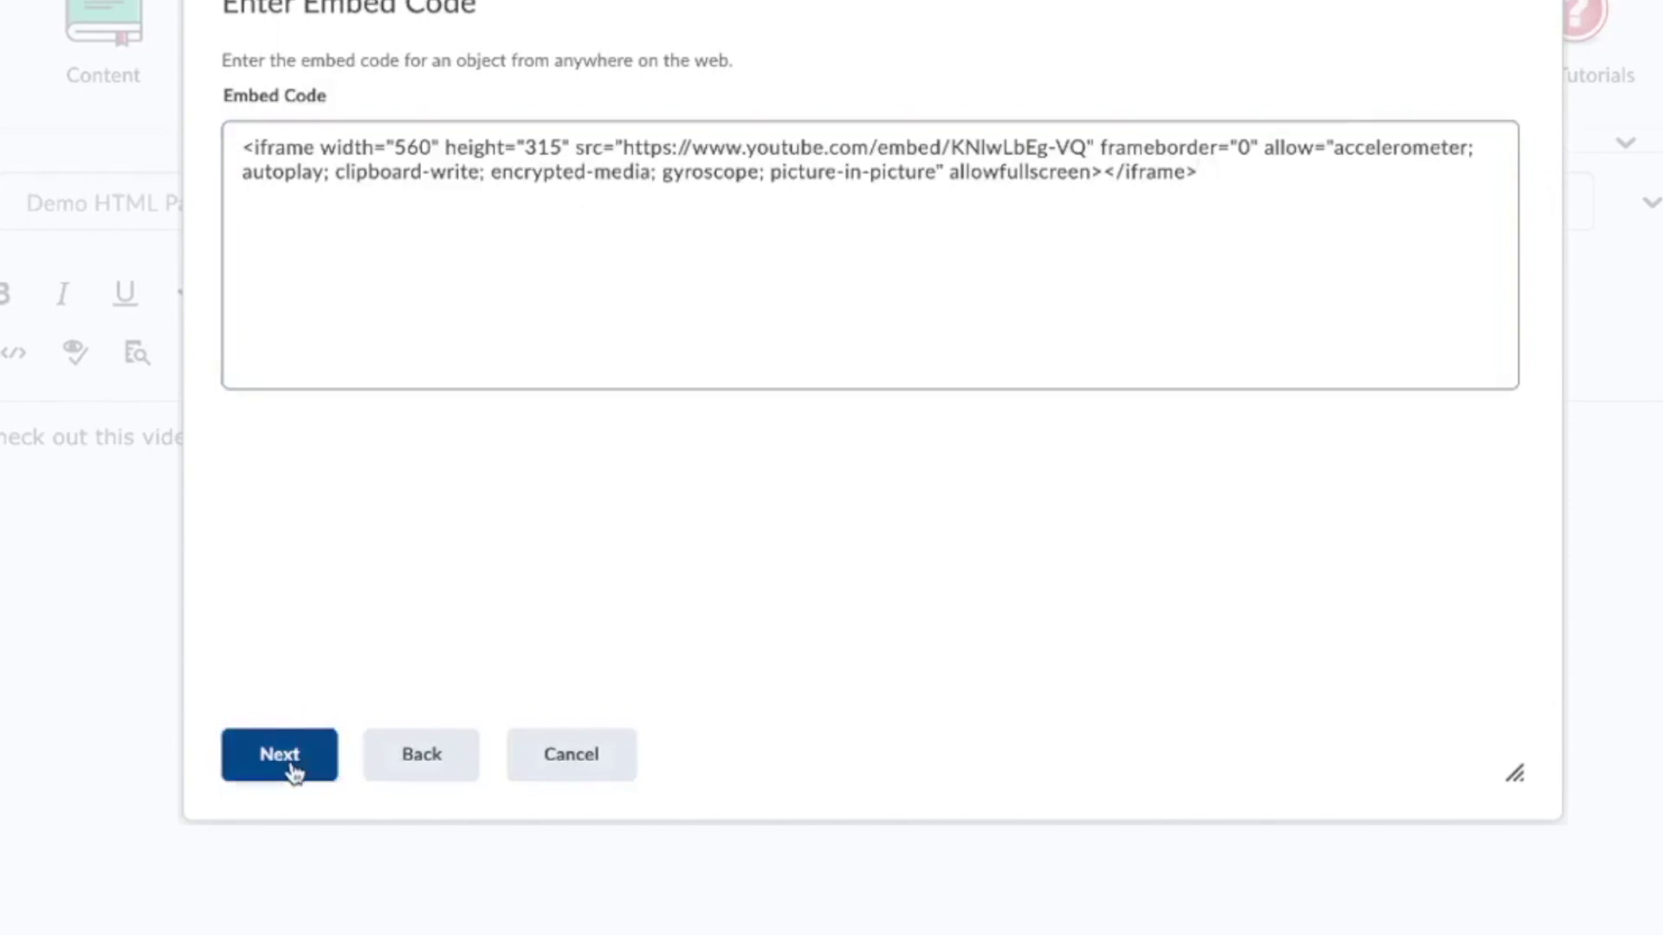
{"action": "left_click", "coordinate": [291, 773]}
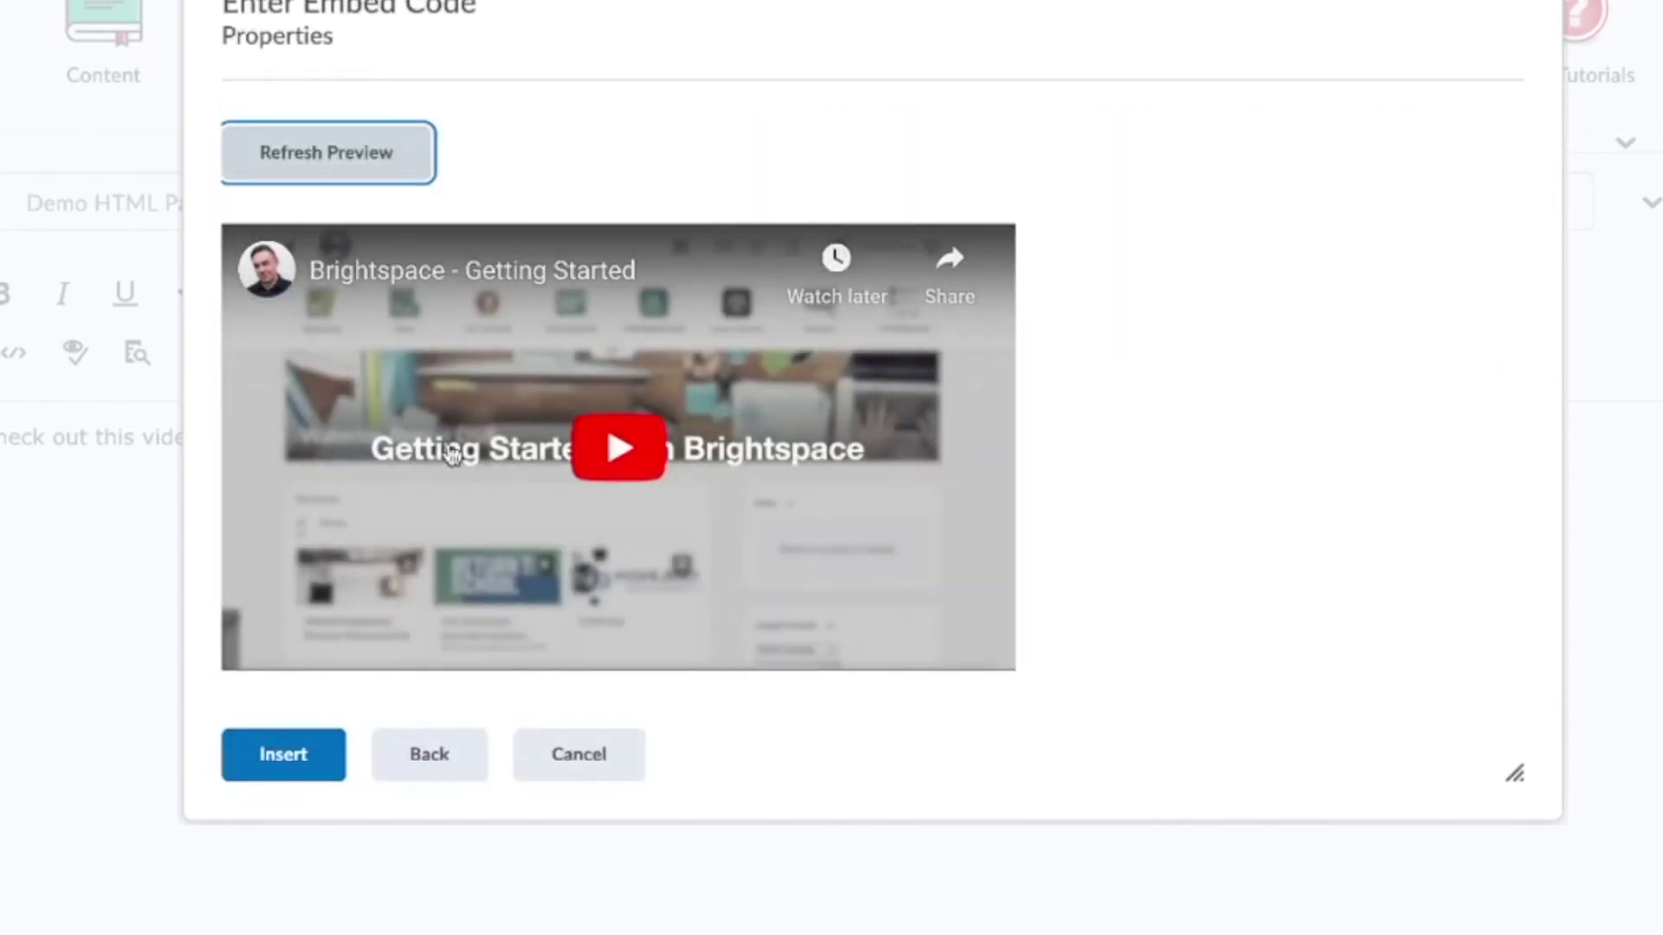
{"action": "left_click", "coordinate": [251, 771]}
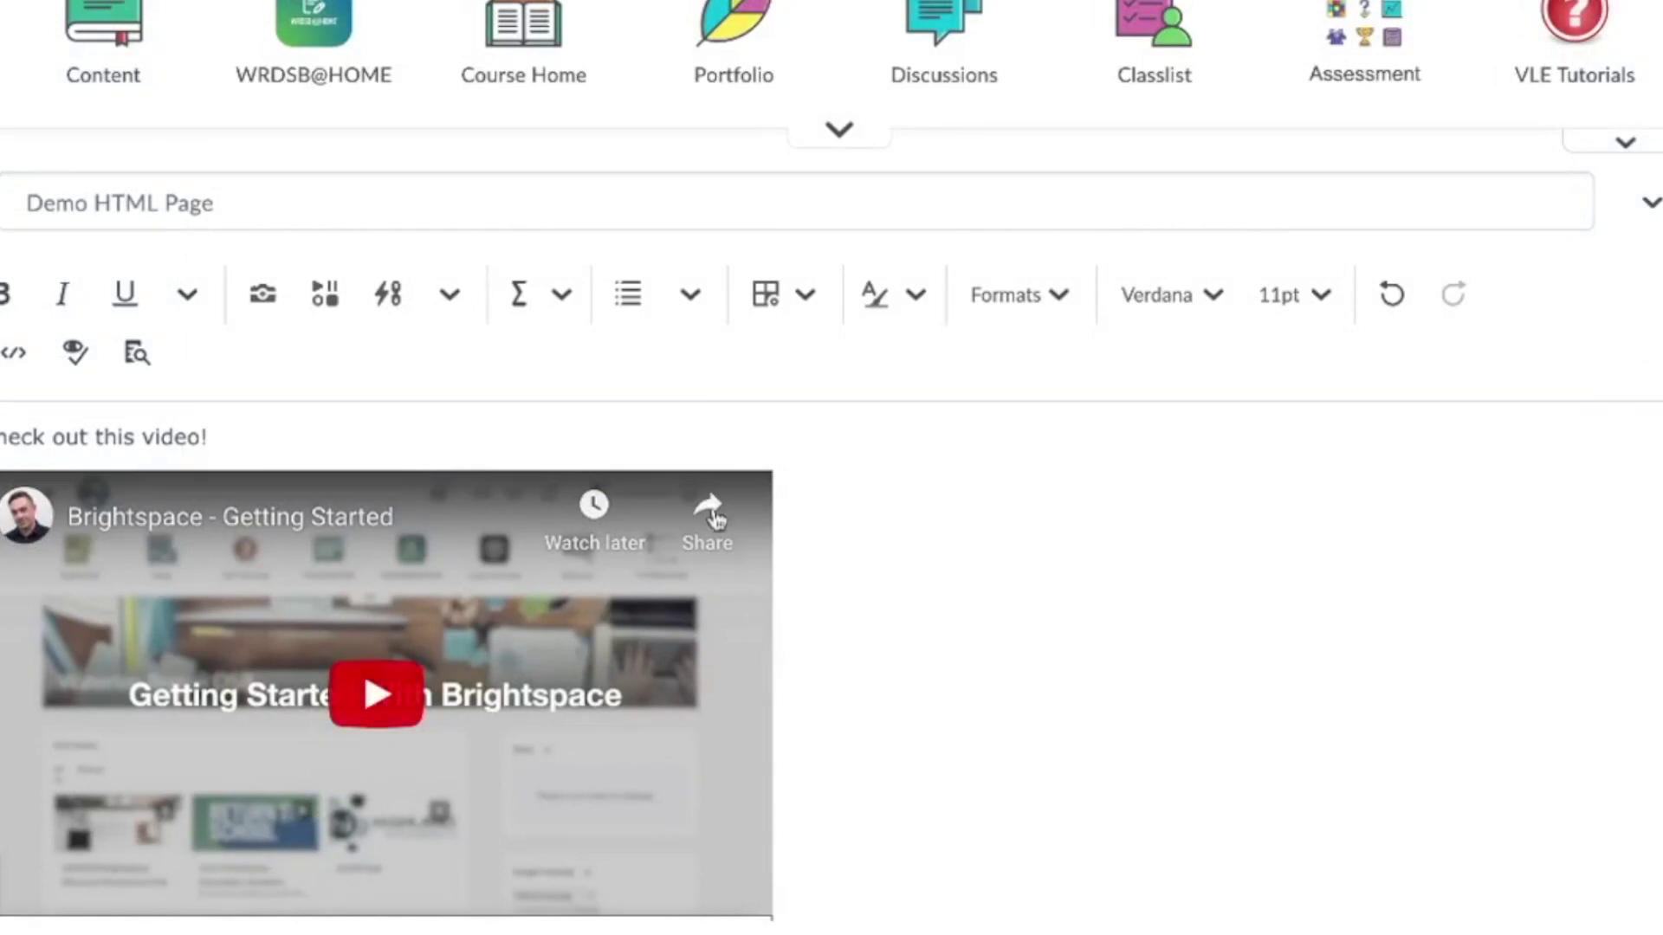
Center the embedded video on the page and save Demo HTML Page
{"action": "left_click", "coordinate": [697, 298]}
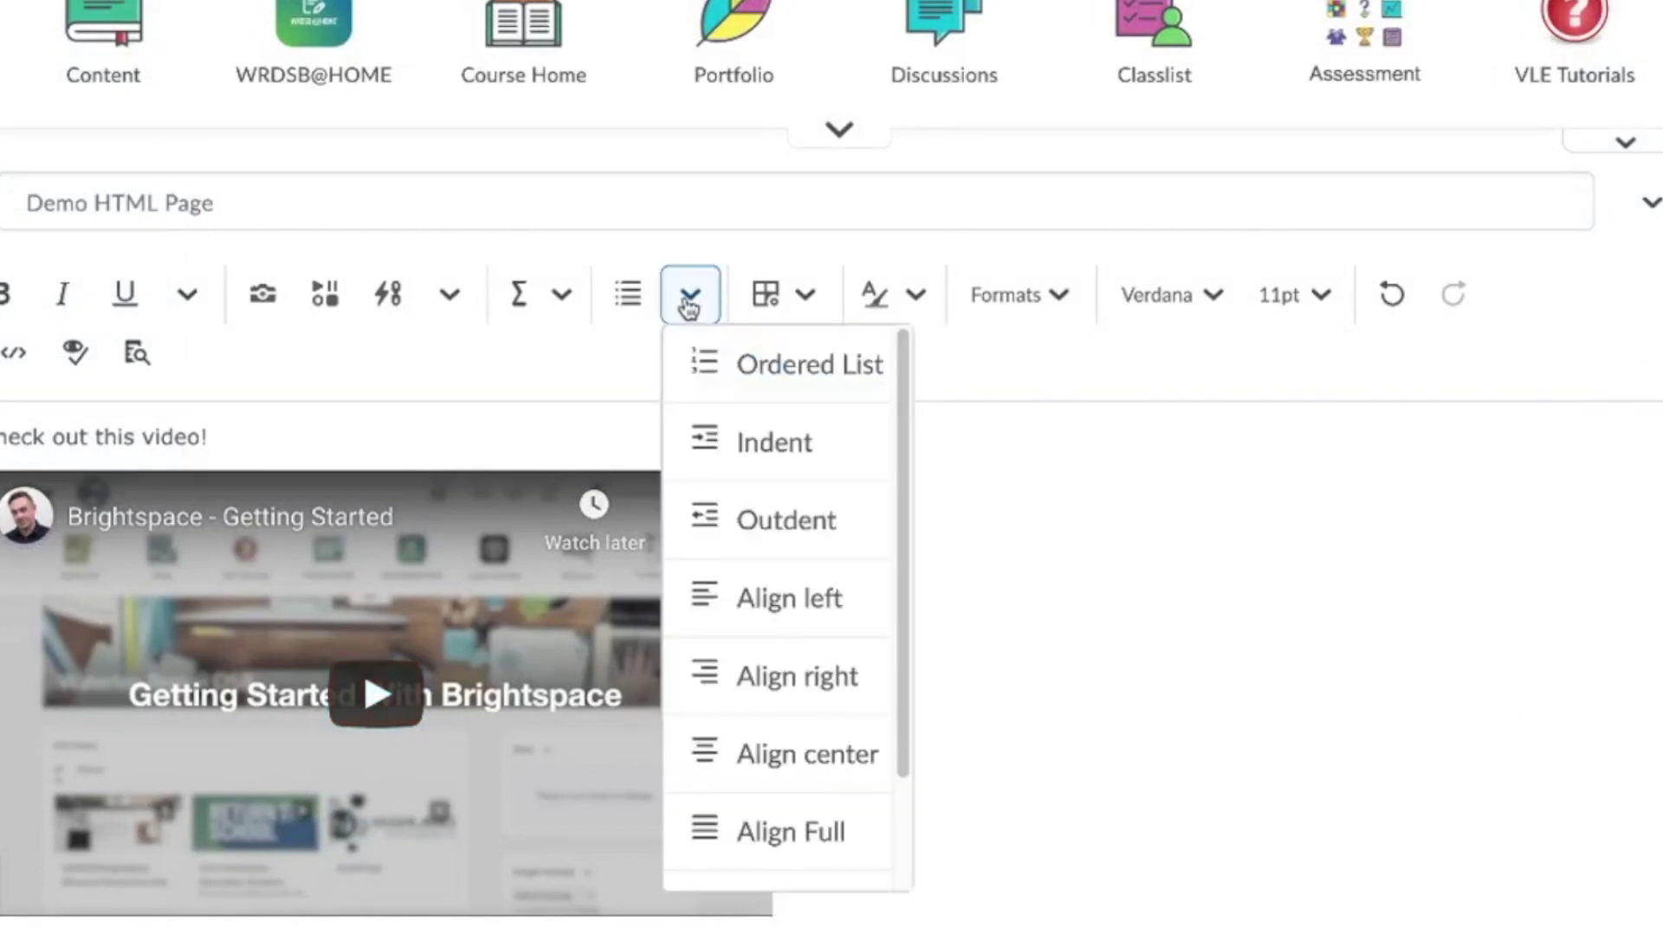
{"action": "left_click", "coordinate": [828, 751]}
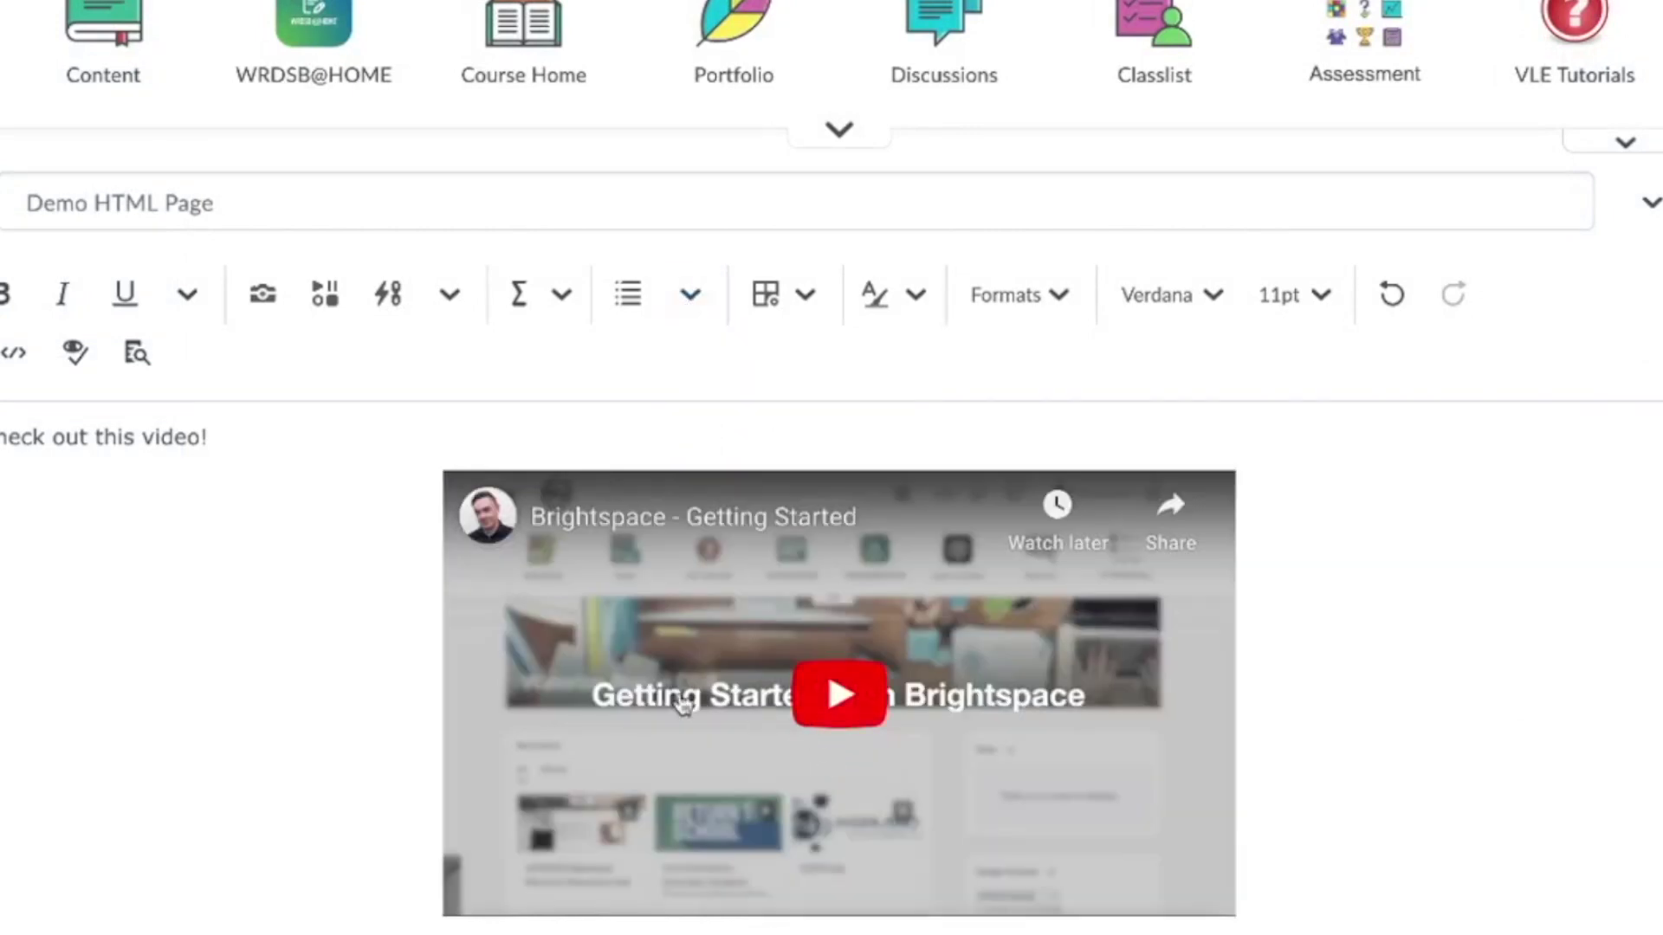
{"action": "left_click", "coordinate": [378, 905]}
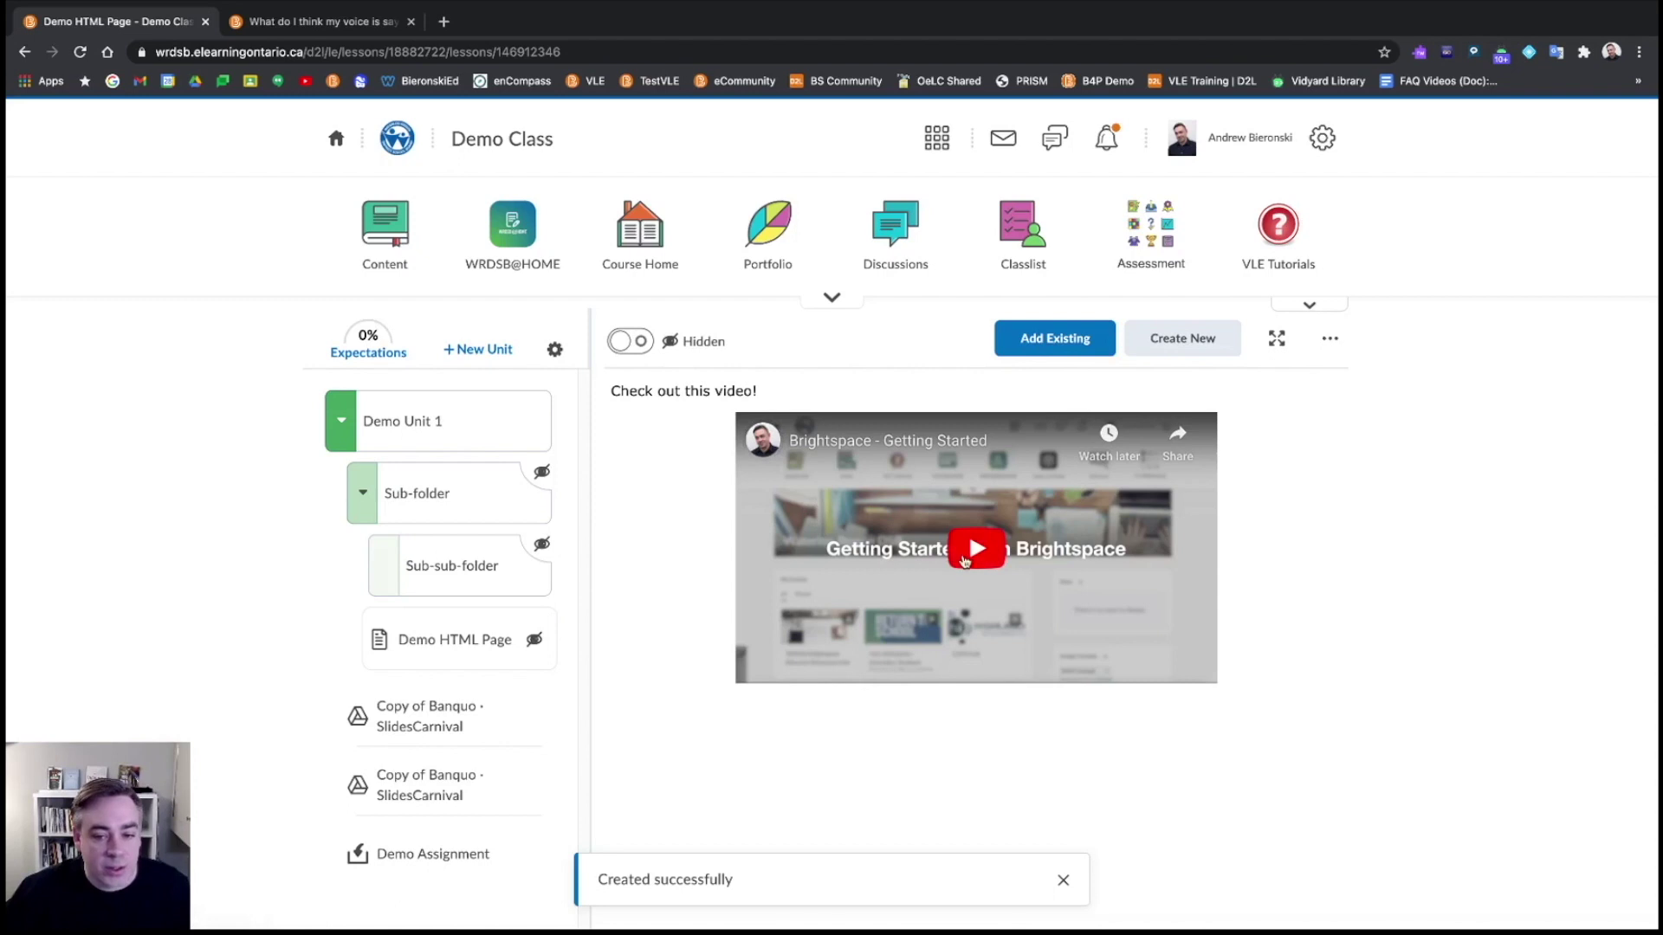
Play and pause the embedded video, then check the page and the video in full-screen view before returning to the course
{"action": "left_click", "coordinate": [984, 555]}
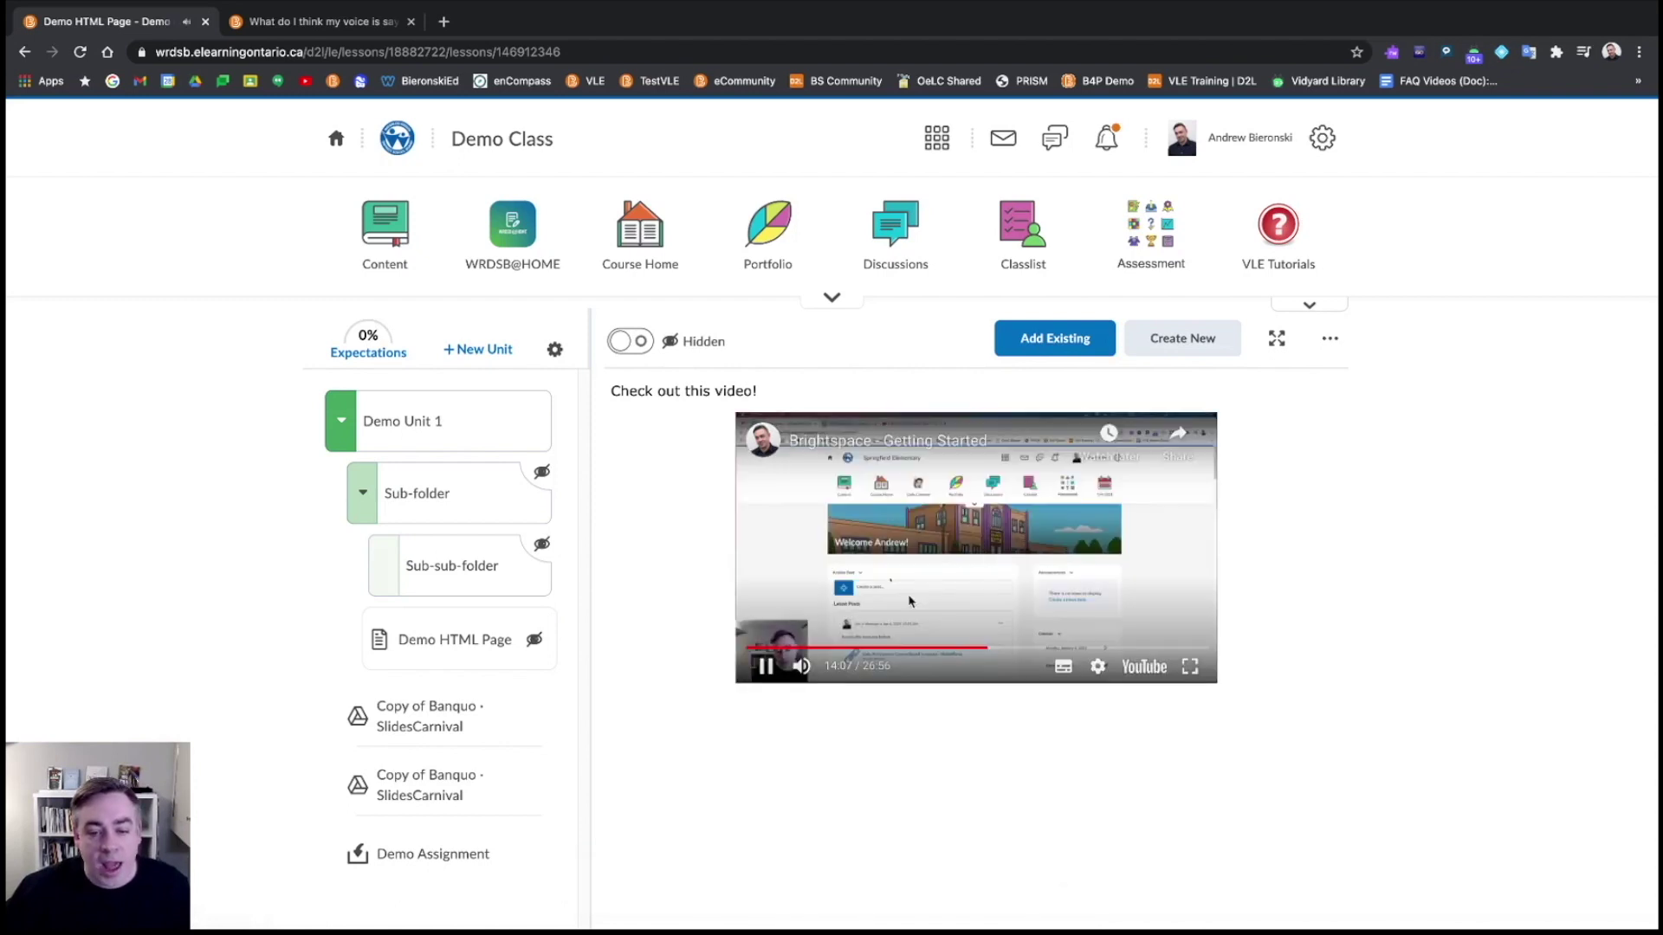
{"action": "left_click", "coordinate": [759, 667]}
{"action": "left_click", "coordinate": [1277, 341]}
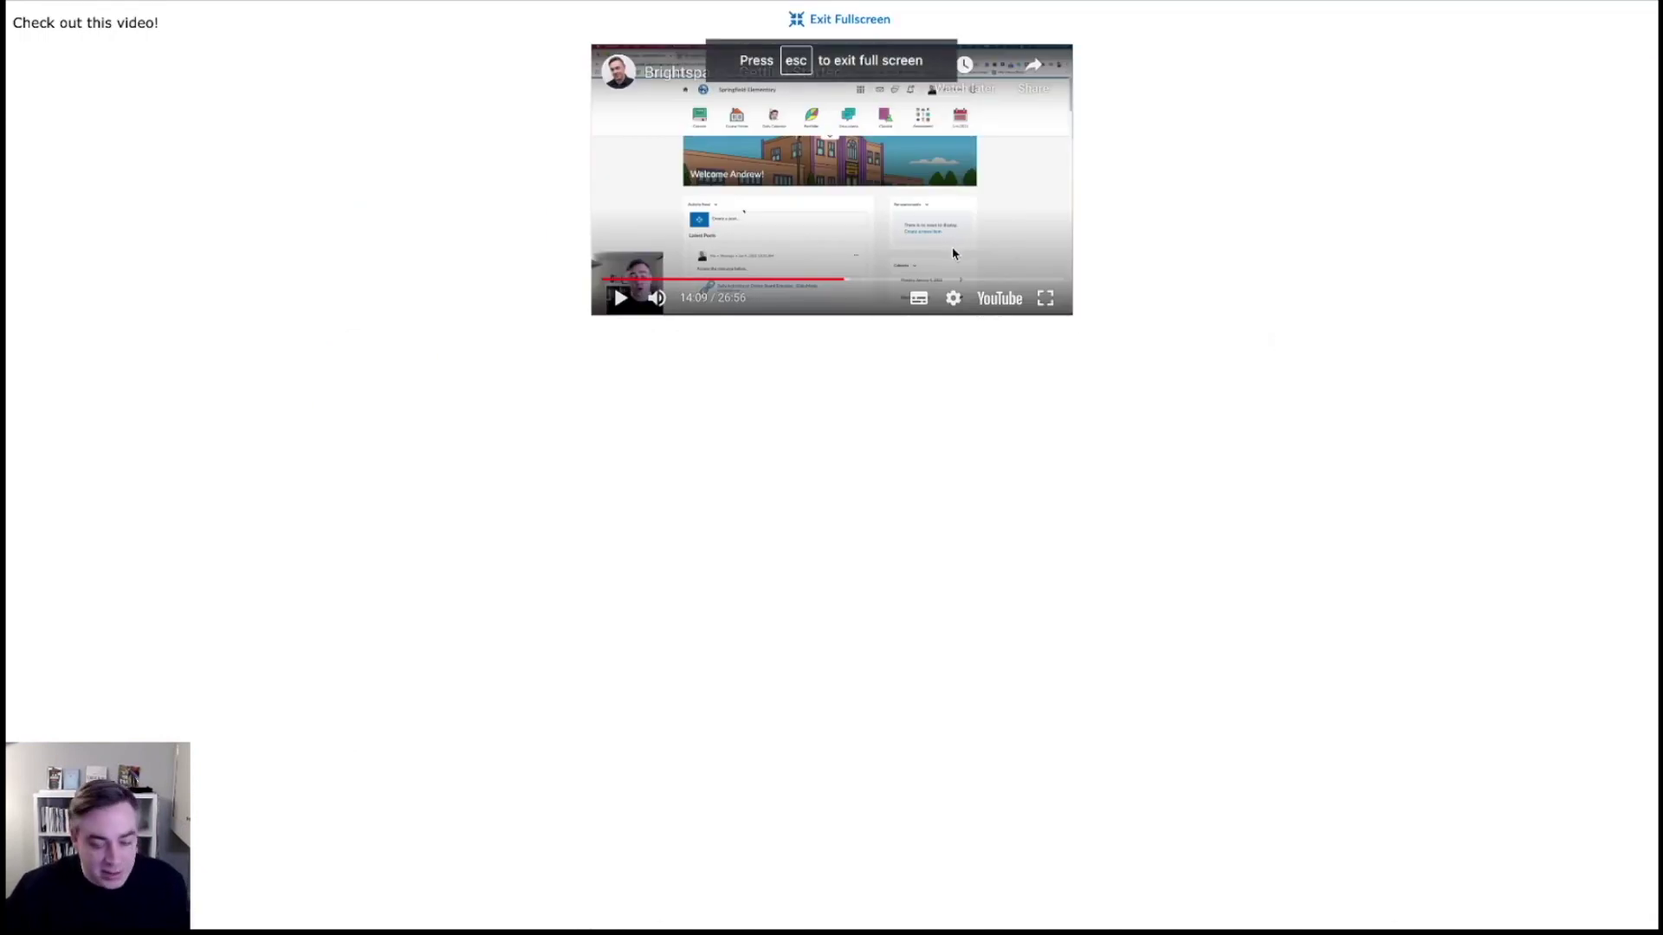
{"action": "left_click", "coordinate": [1049, 303]}
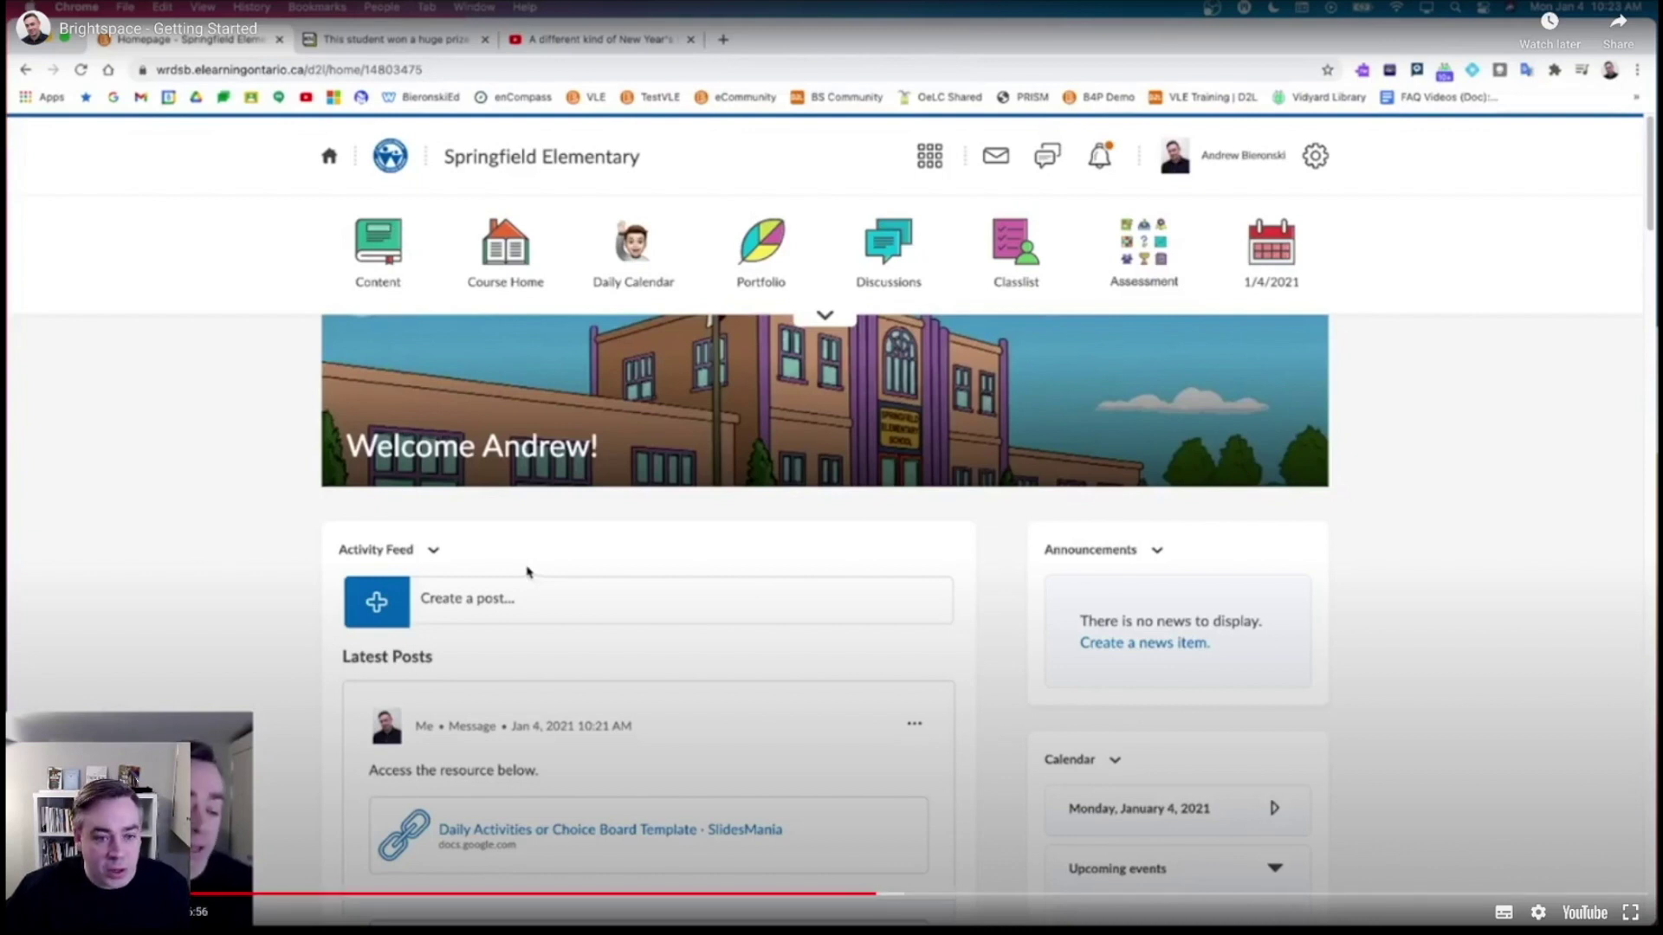
{"action": "key", "text": "Escape"}
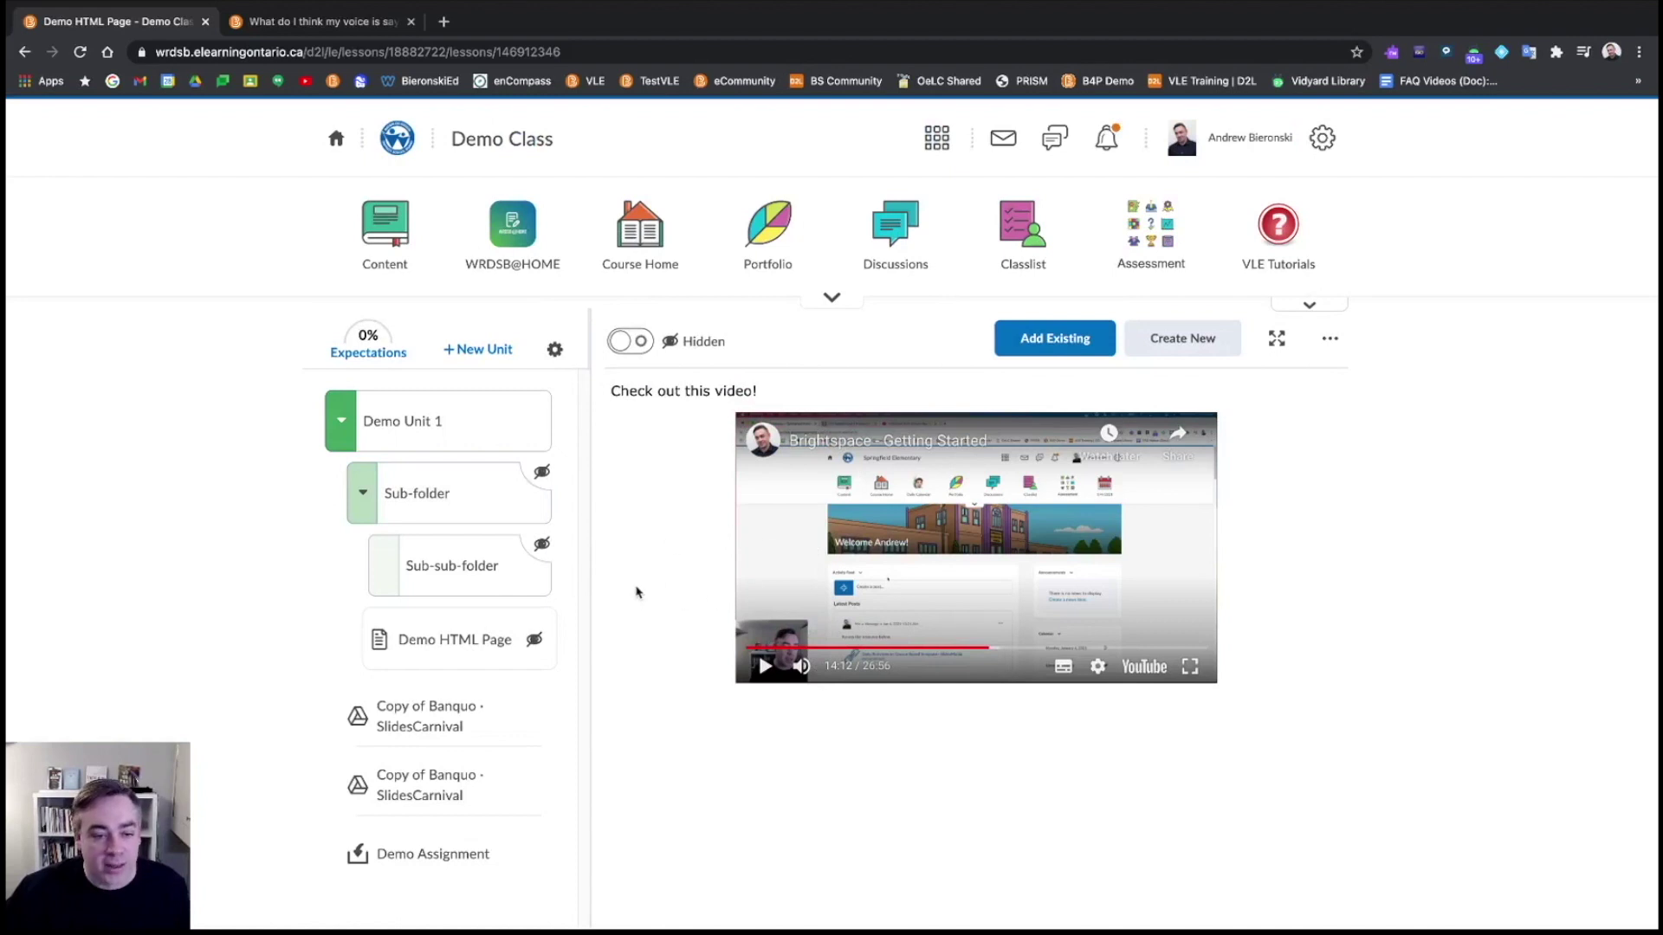
Open the Demo HTML Page topic in the sub-folder for editing
{"action": "left_click", "coordinate": [472, 645]}
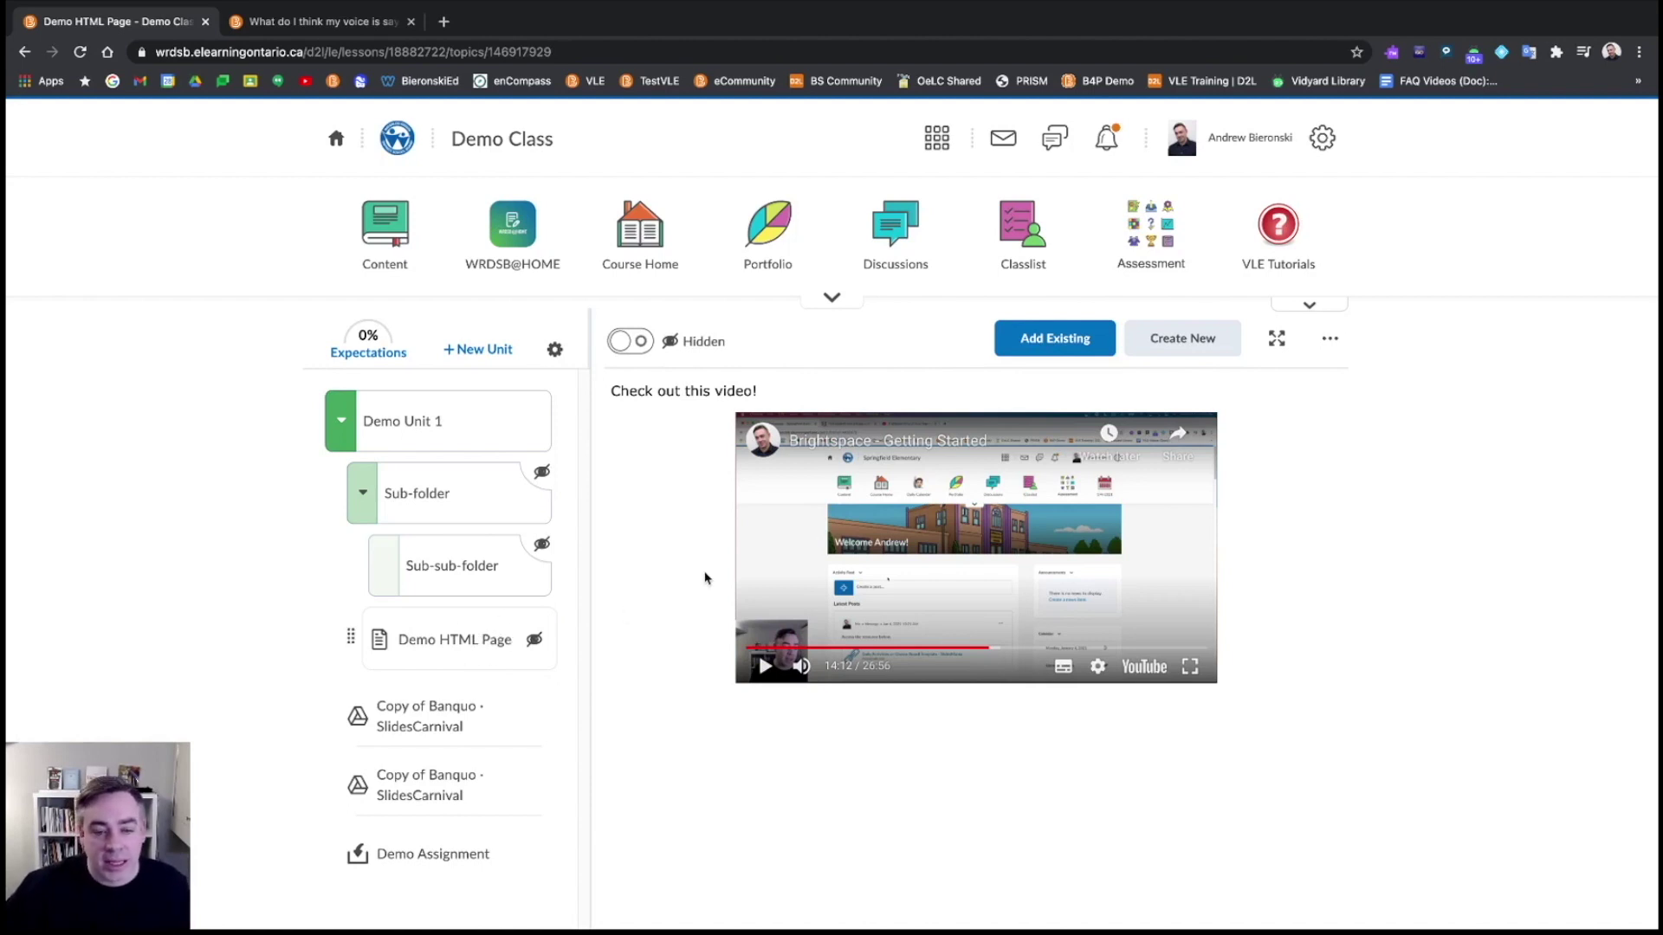
{"action": "left_click", "coordinate": [1330, 339]}
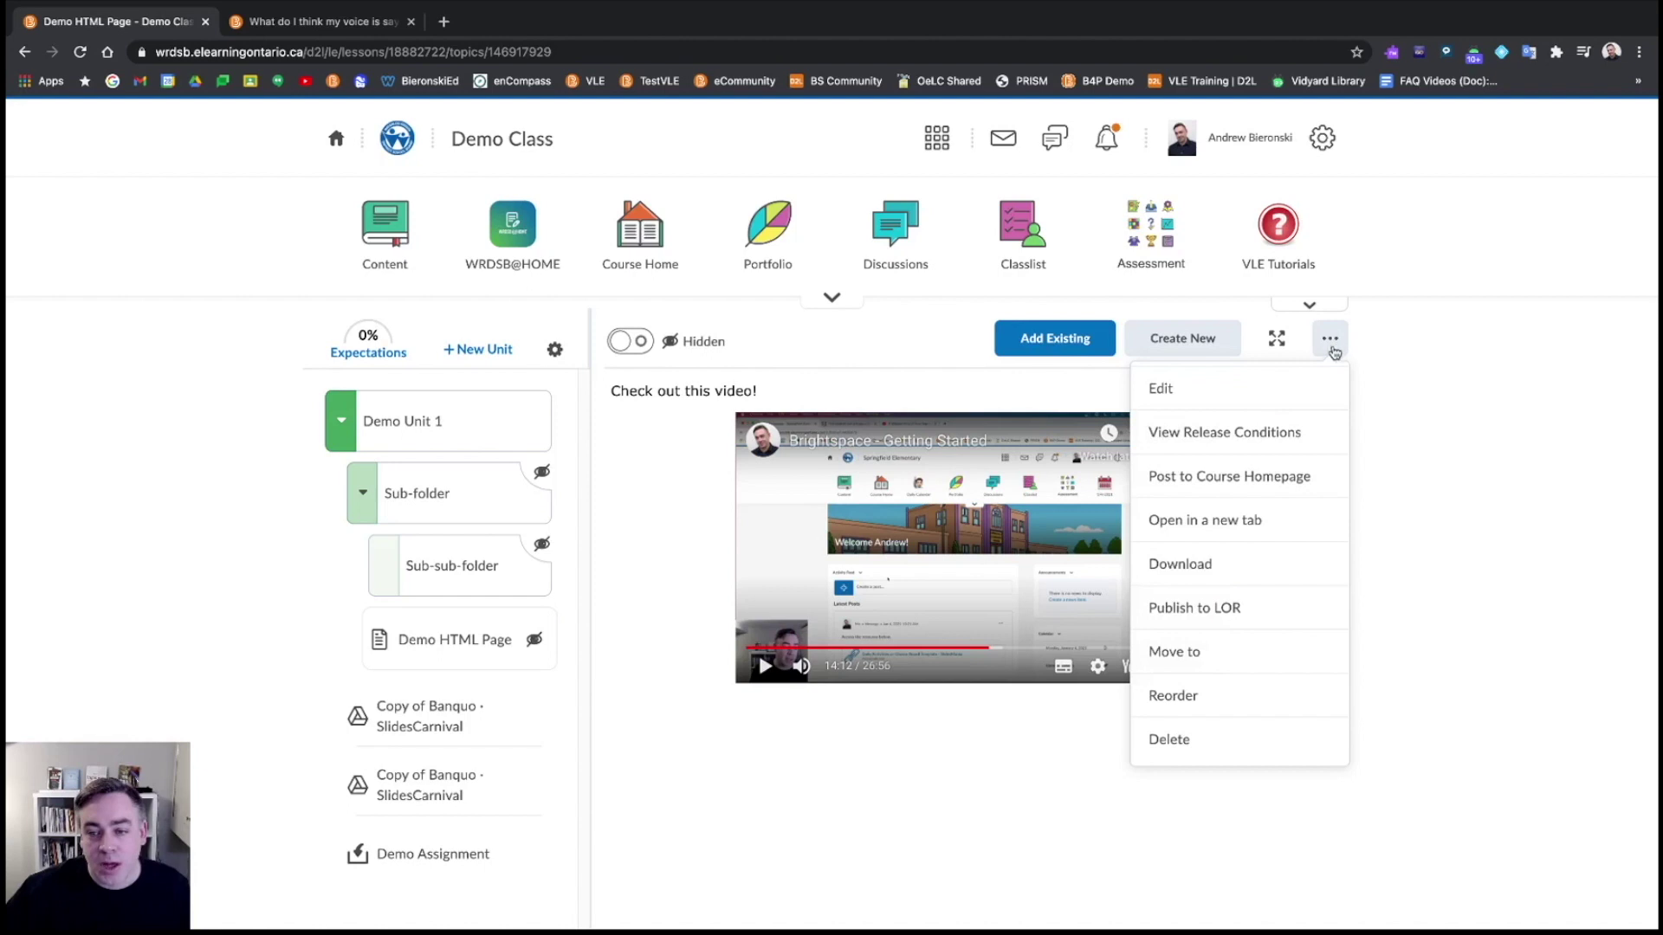
{"action": "left_click", "coordinate": [1253, 392]}
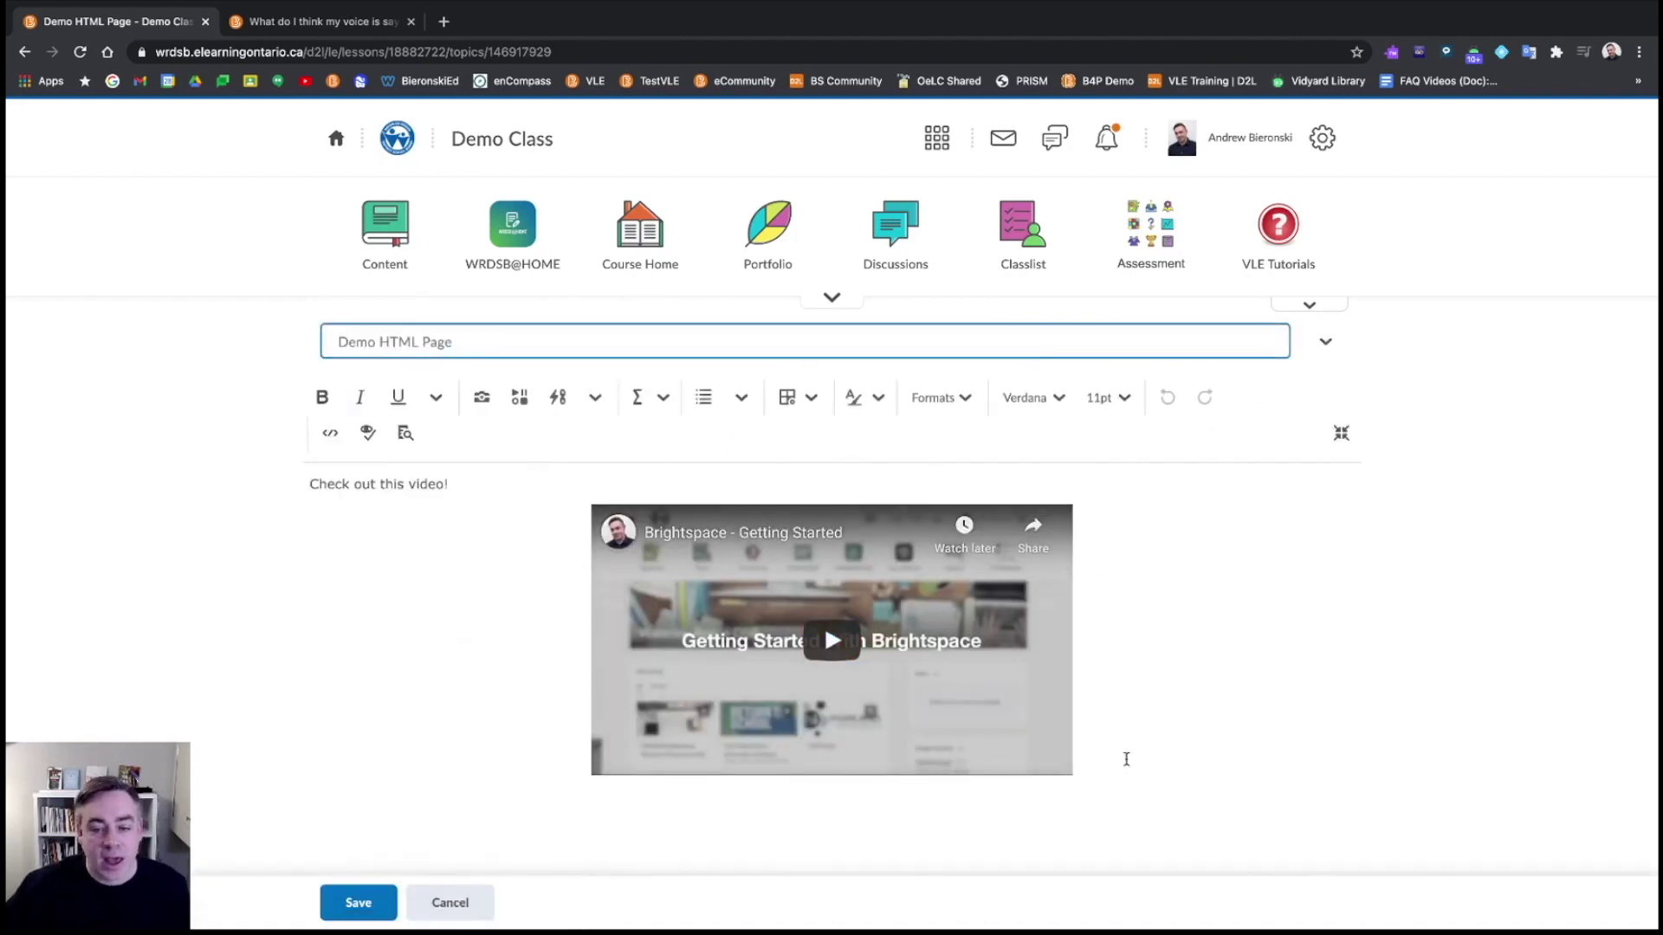
Delete the embedded video and the text "Check out this video!" from the page body
{"action": "left_click_drag", "start_coordinate": [452, 485], "coordinate": [294, 471]}
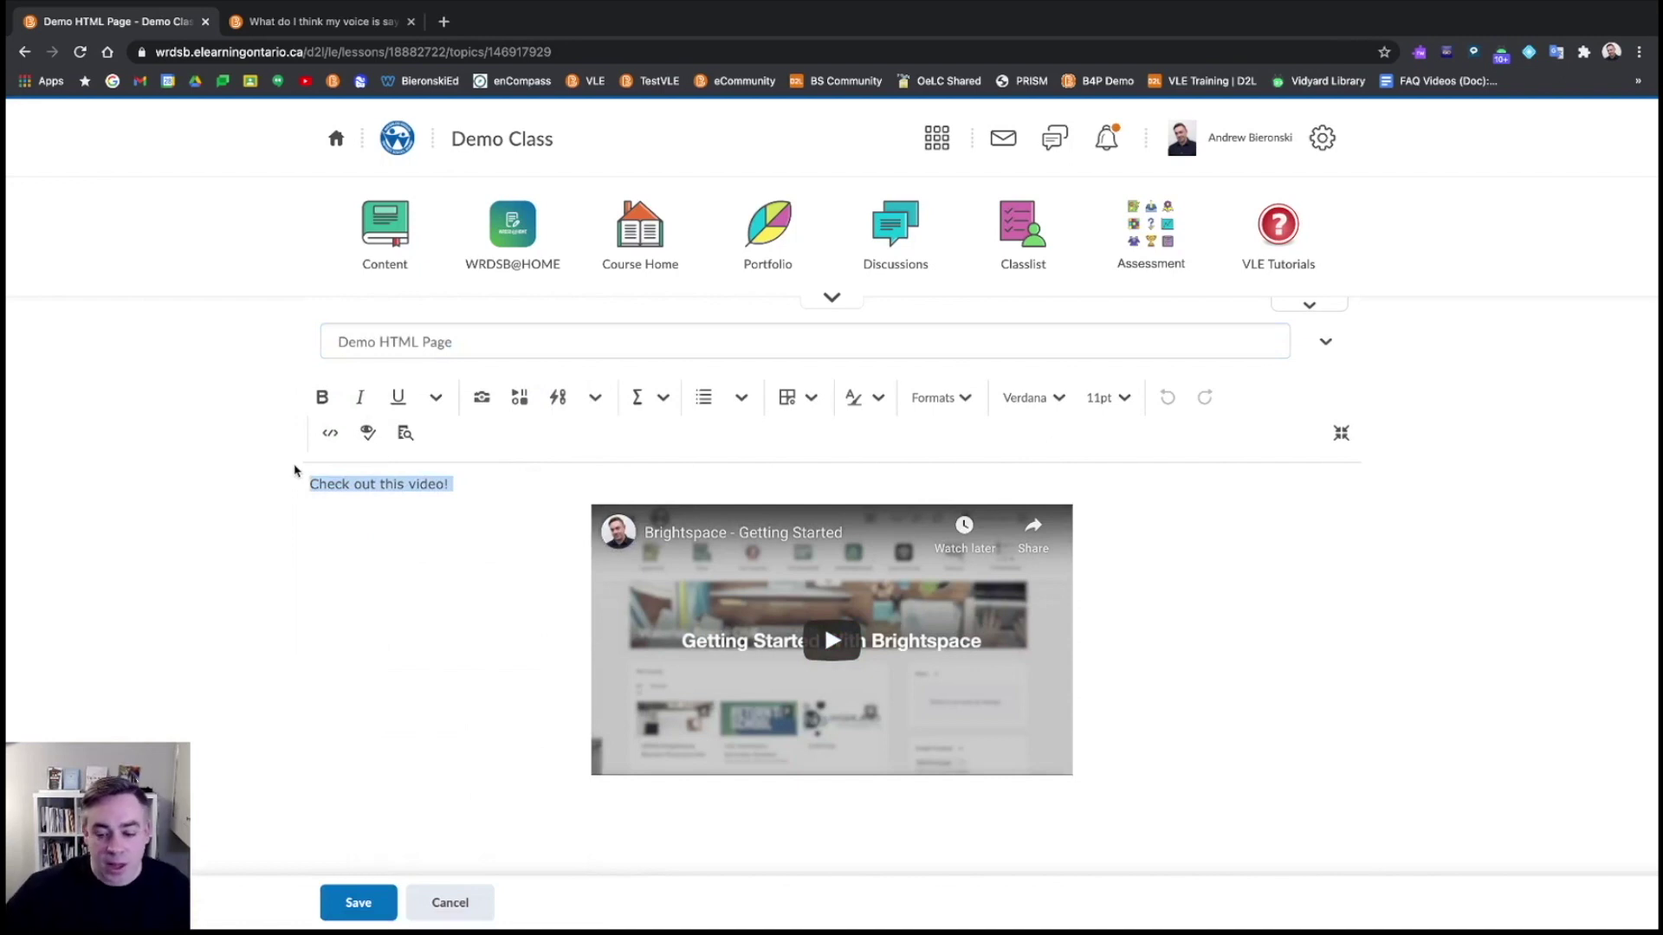
{"action": "left_click", "coordinate": [440, 509]}
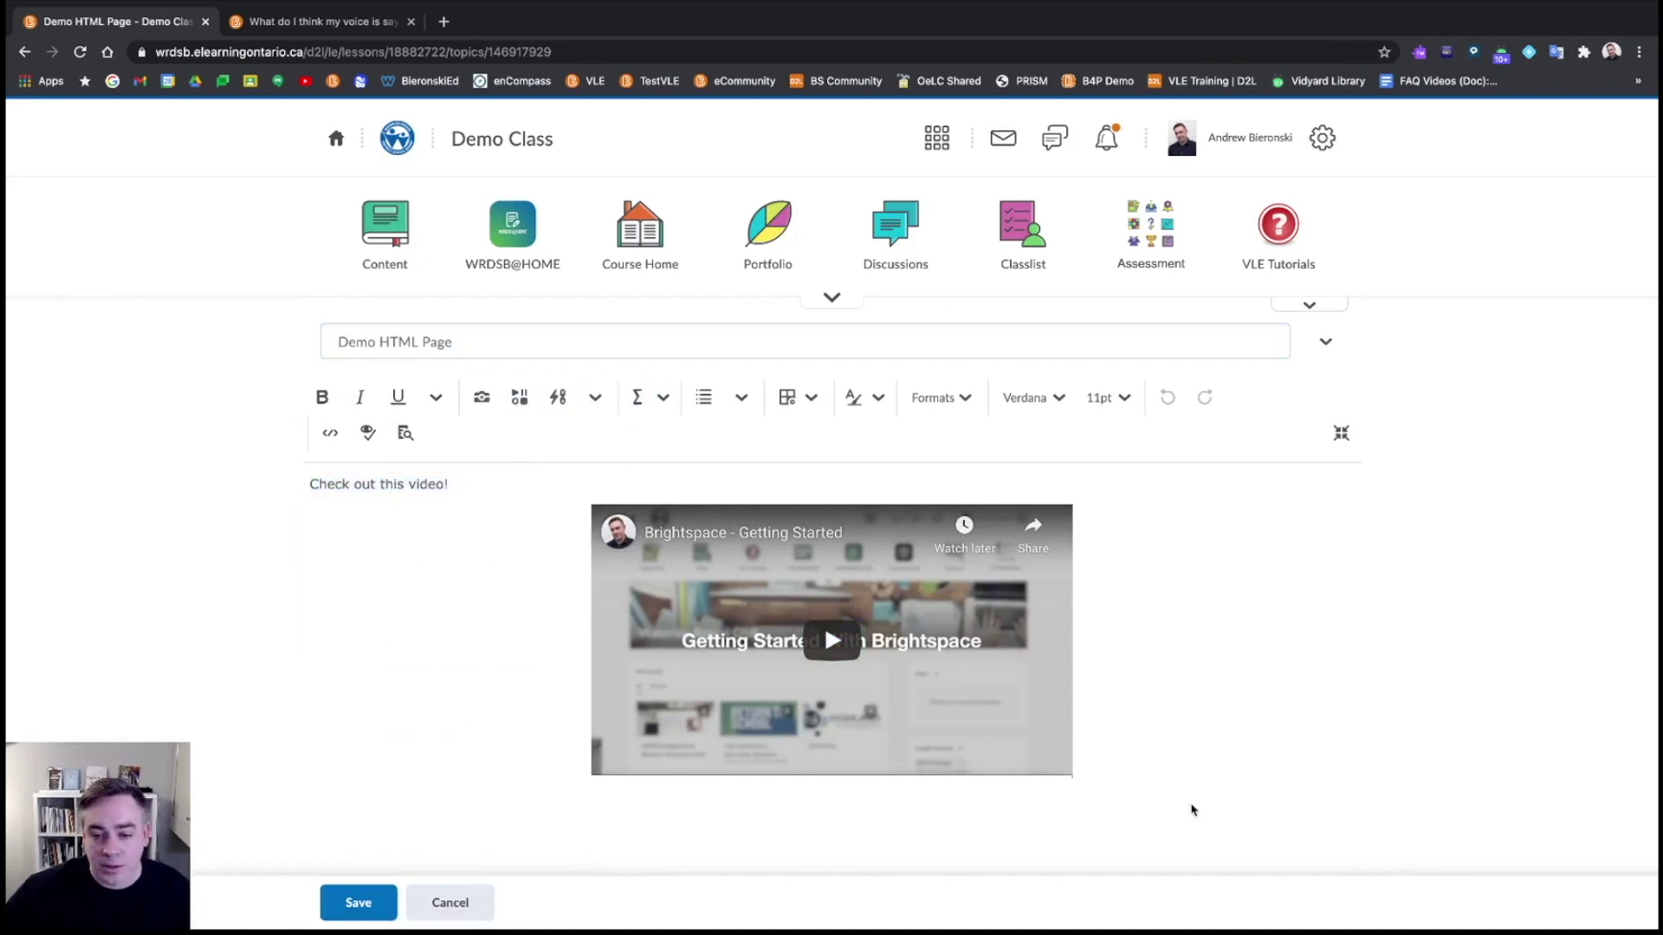
{"action": "key", "text": "Delete"}
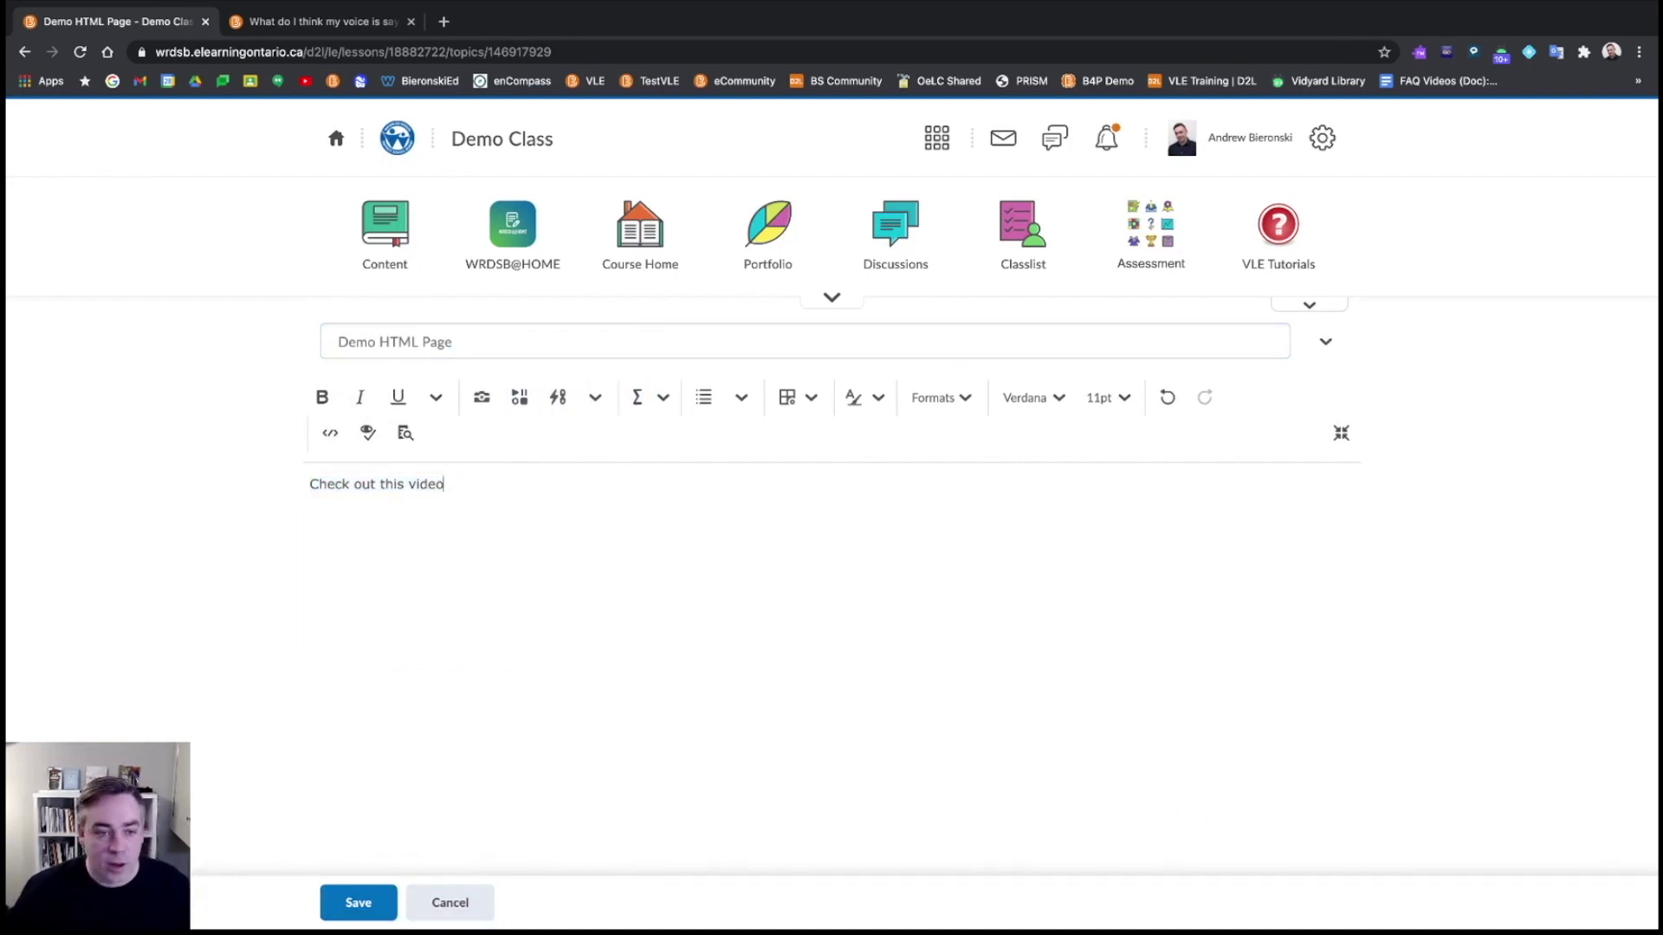
{"action": "key", "text": "BackSpace"}
{"action": "key", "text": "BackSpace"}
{"action": "key", "text": "BackSpace"}
{"action": "key", "text": "BackSpace"}
{"action": "key", "text": "BackSpace"}
{"action": "key", "text": "BackSpace"}
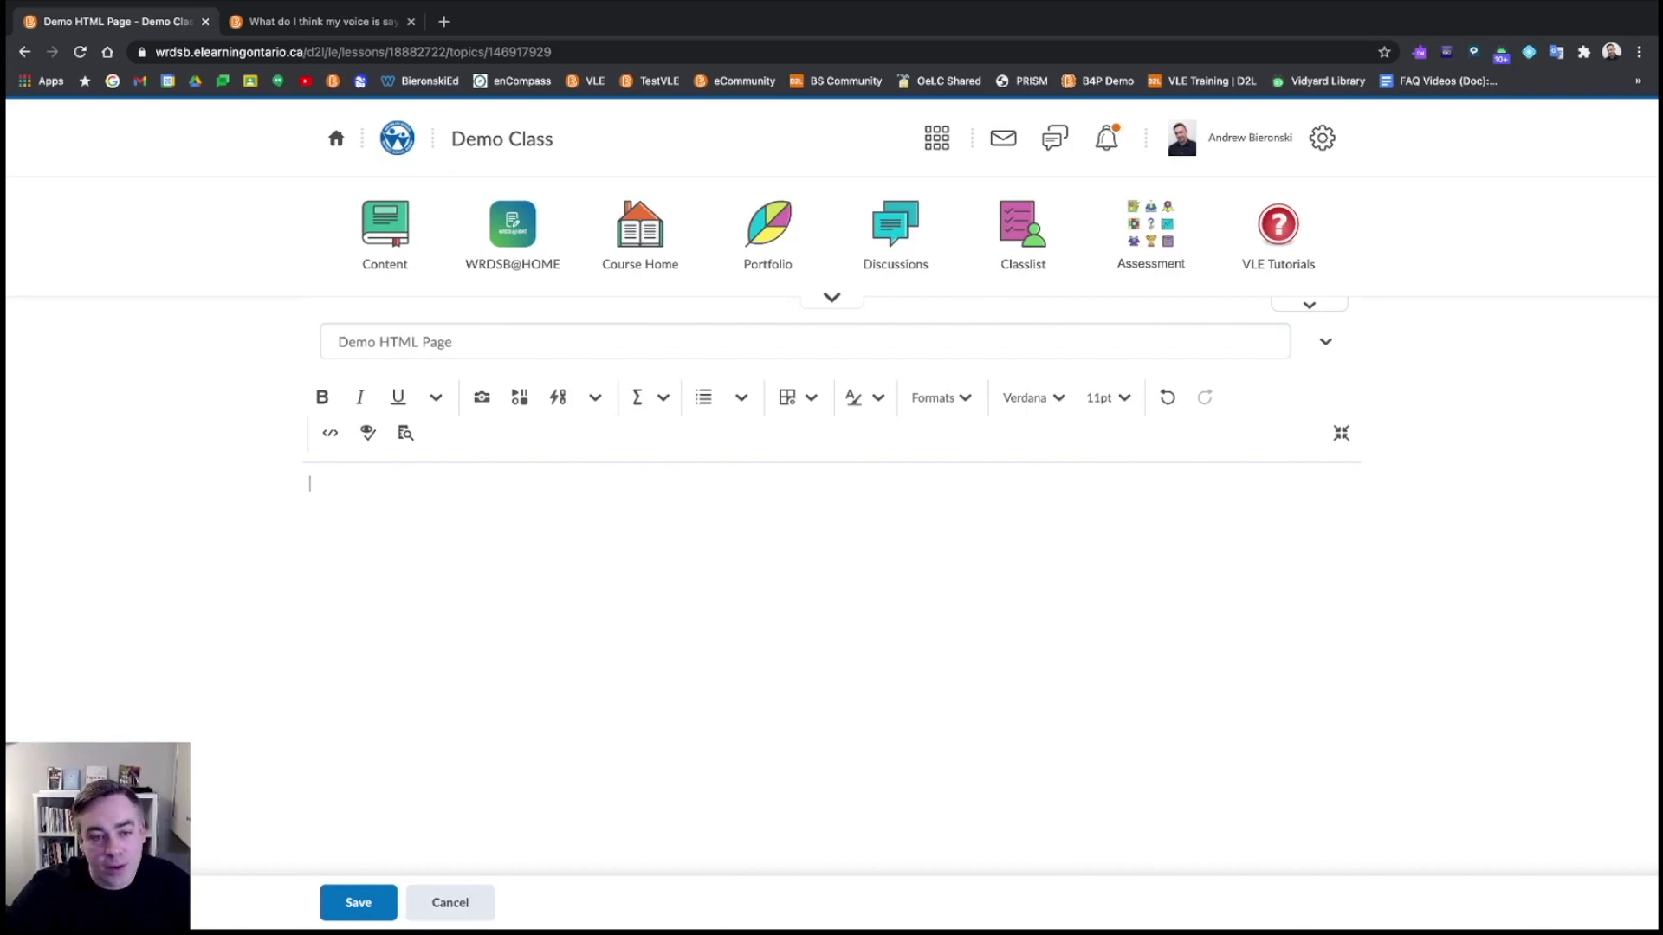
Review the Insert Stuff sources again, including LEARN360 and Google Assignments, and close the dialog without inserting anything
{"action": "left_click", "coordinate": [520, 399]}
{"action": "scroll", "coordinate": [589, 423], "scroll_direction": "down", "scroll_amount": 3}
{"action": "scroll", "coordinate": [611, 426], "scroll_direction": "down", "scroll_amount": 1}
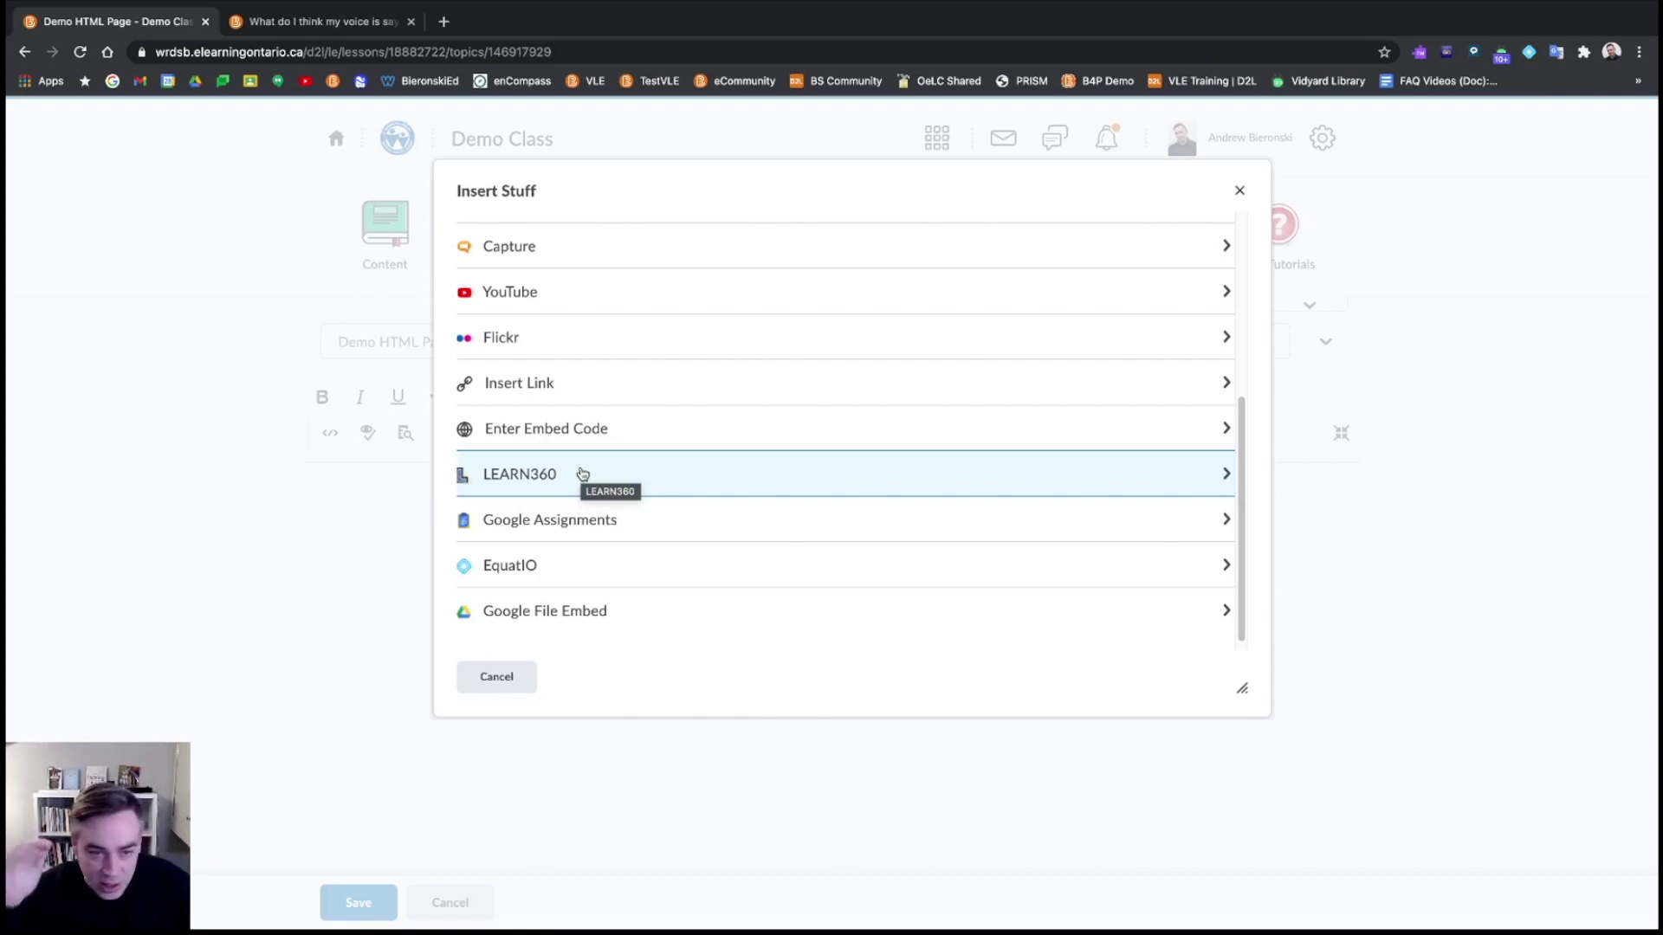
{"action": "scroll", "coordinate": [582, 473], "scroll_direction": "down", "scroll_amount": 1}
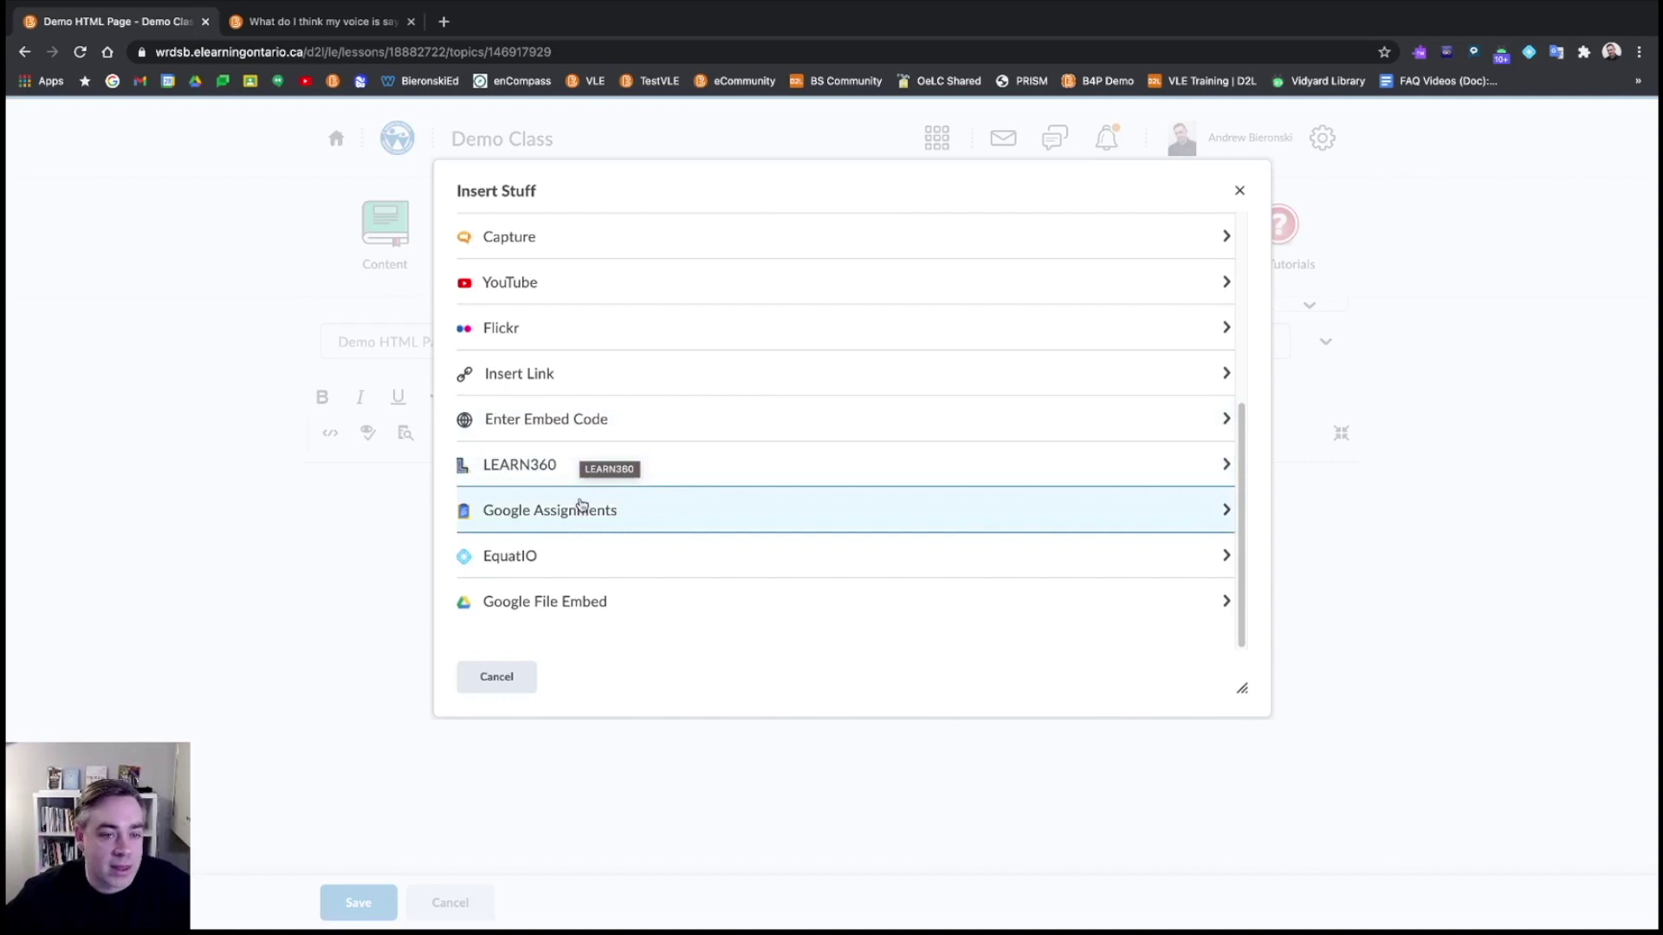
{"action": "left_click", "coordinate": [497, 677]}
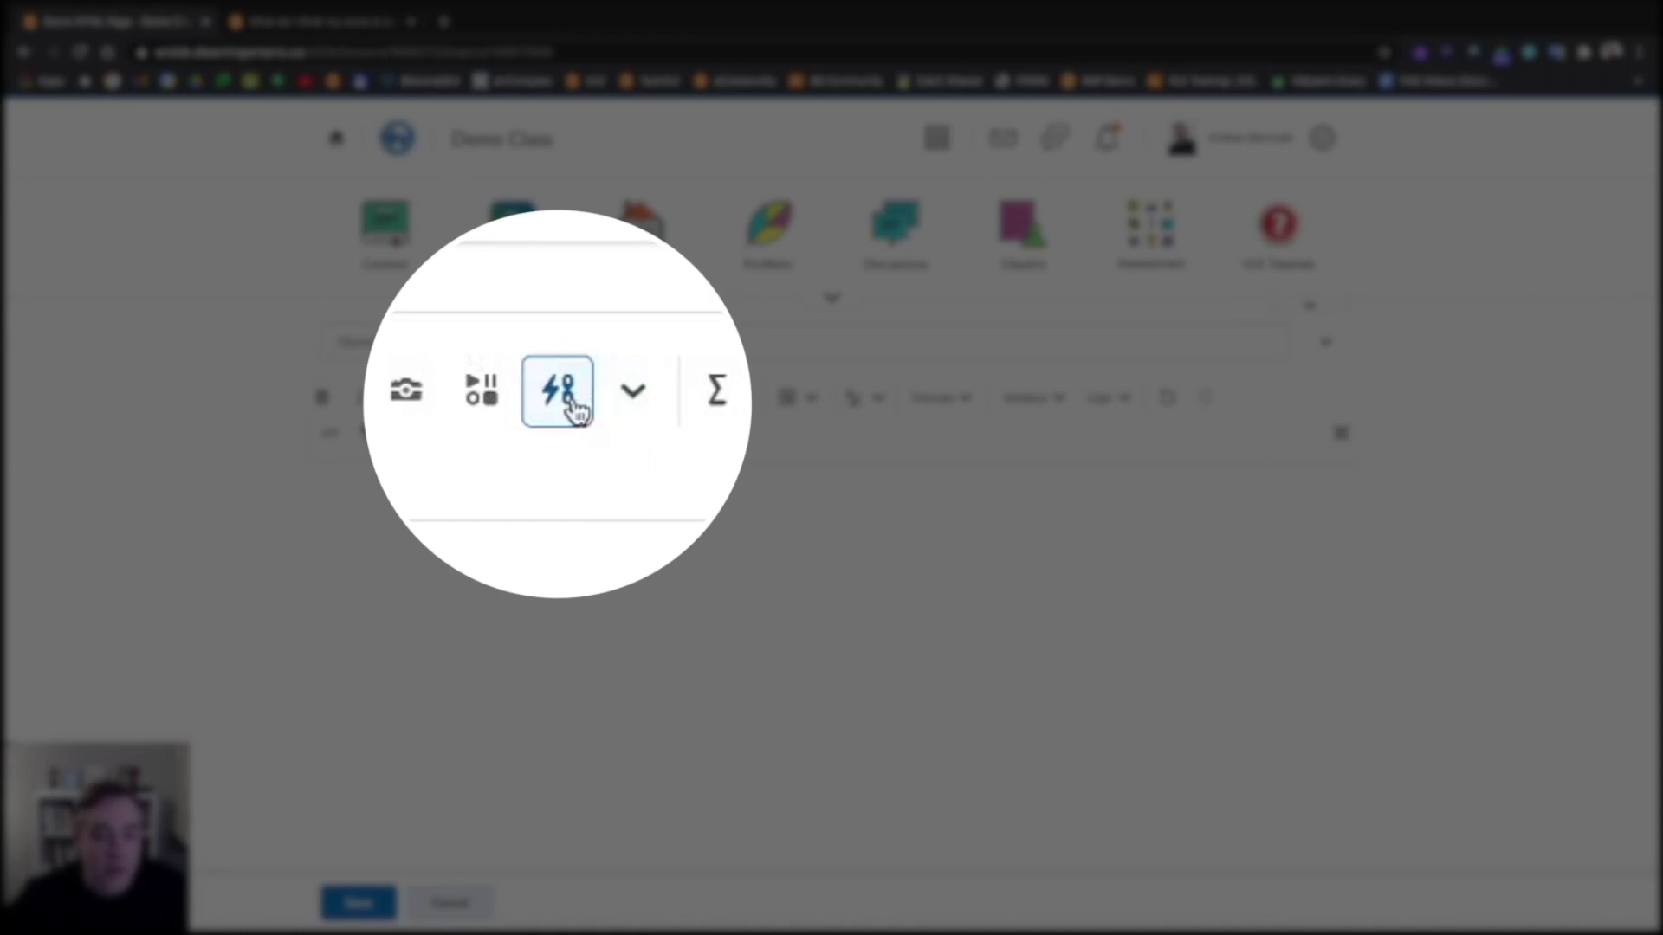
Review the course material and third-party options in the Insert Quicklink dialog and close it without inserting a link
{"action": "left_click", "coordinate": [556, 397]}
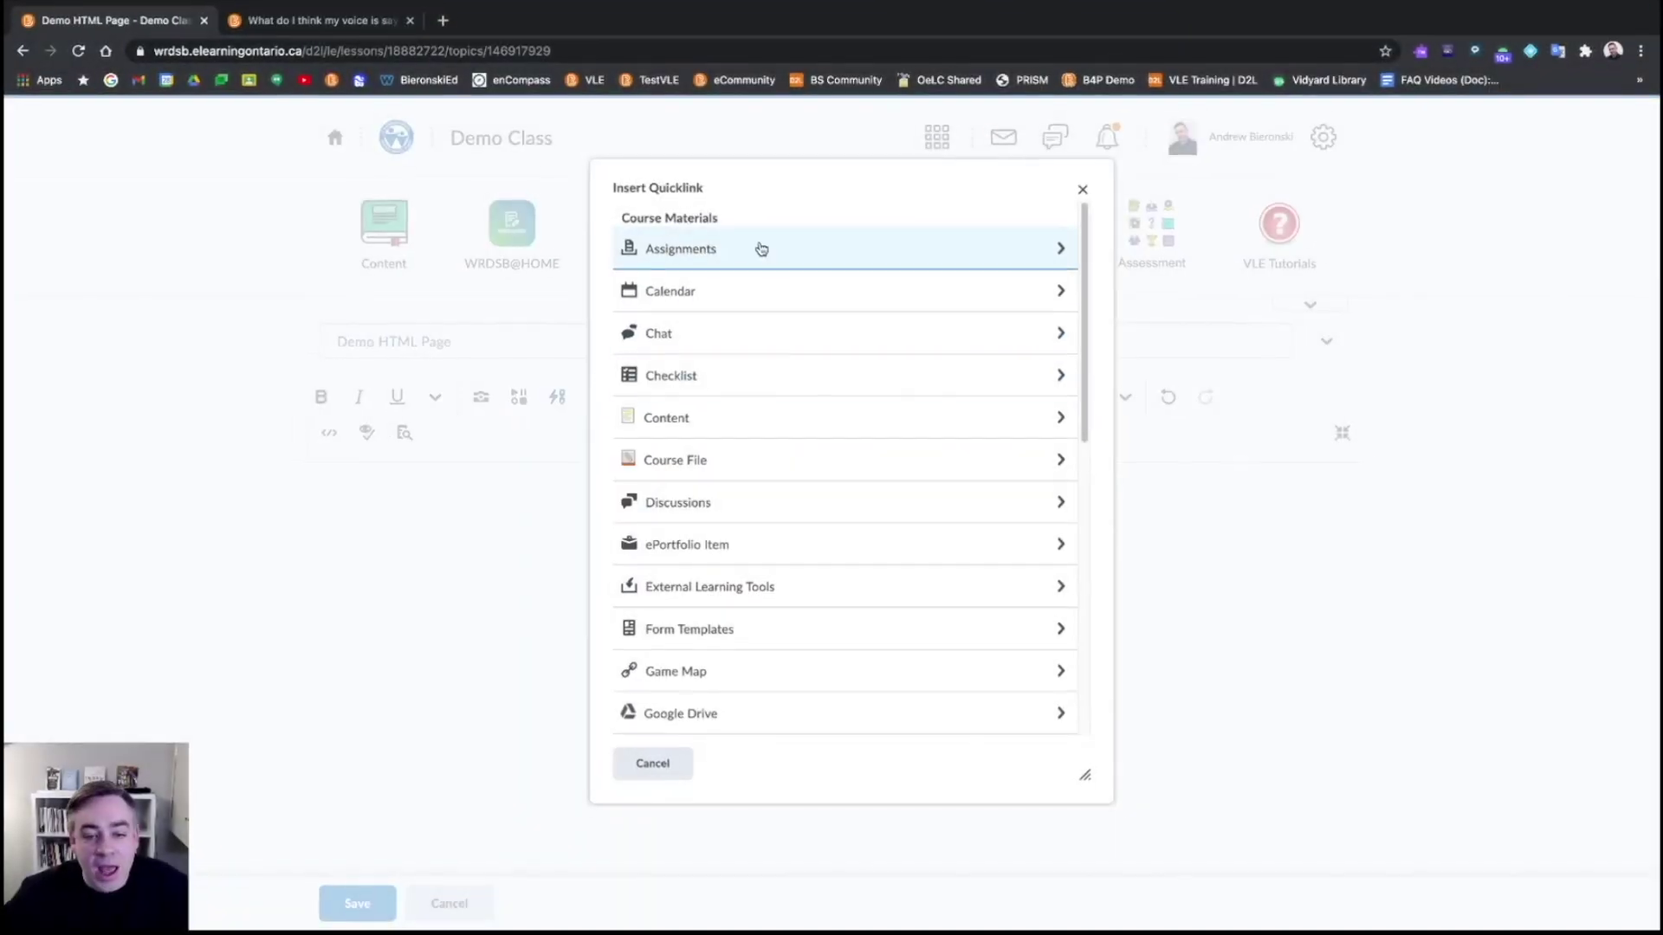
{"action": "scroll", "coordinate": [760, 256], "scroll_direction": "down", "scroll_amount": 2}
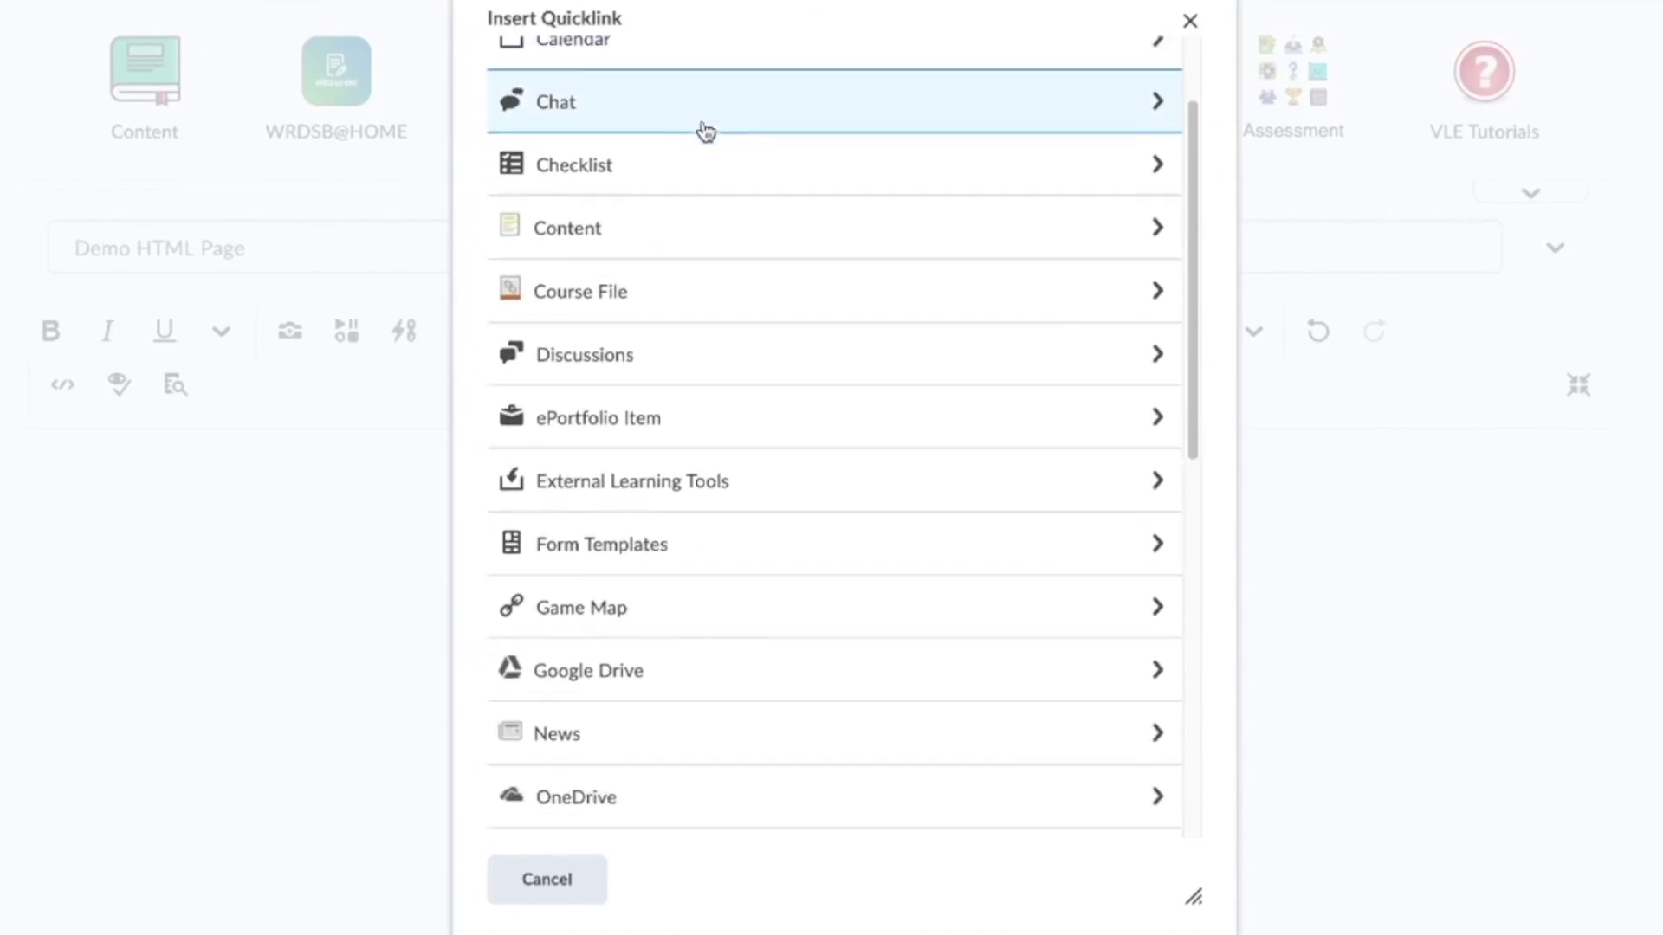
{"action": "scroll", "coordinate": [703, 138], "scroll_direction": "down", "scroll_amount": 5}
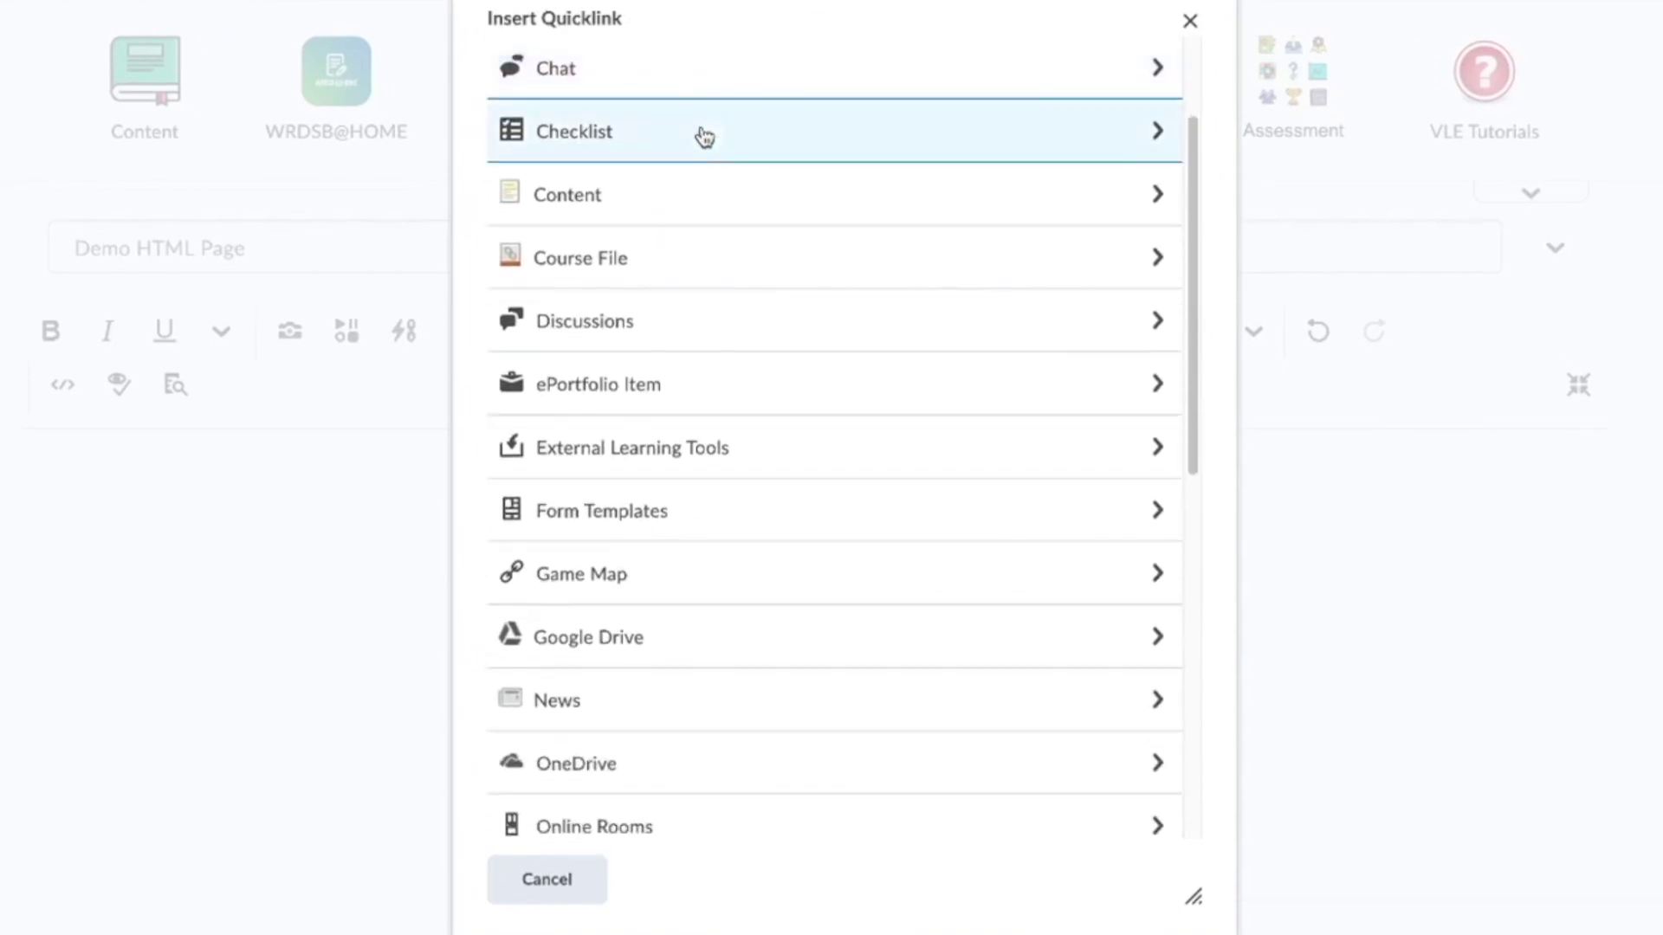
{"action": "scroll", "coordinate": [700, 168], "scroll_direction": "down", "scroll_amount": 5}
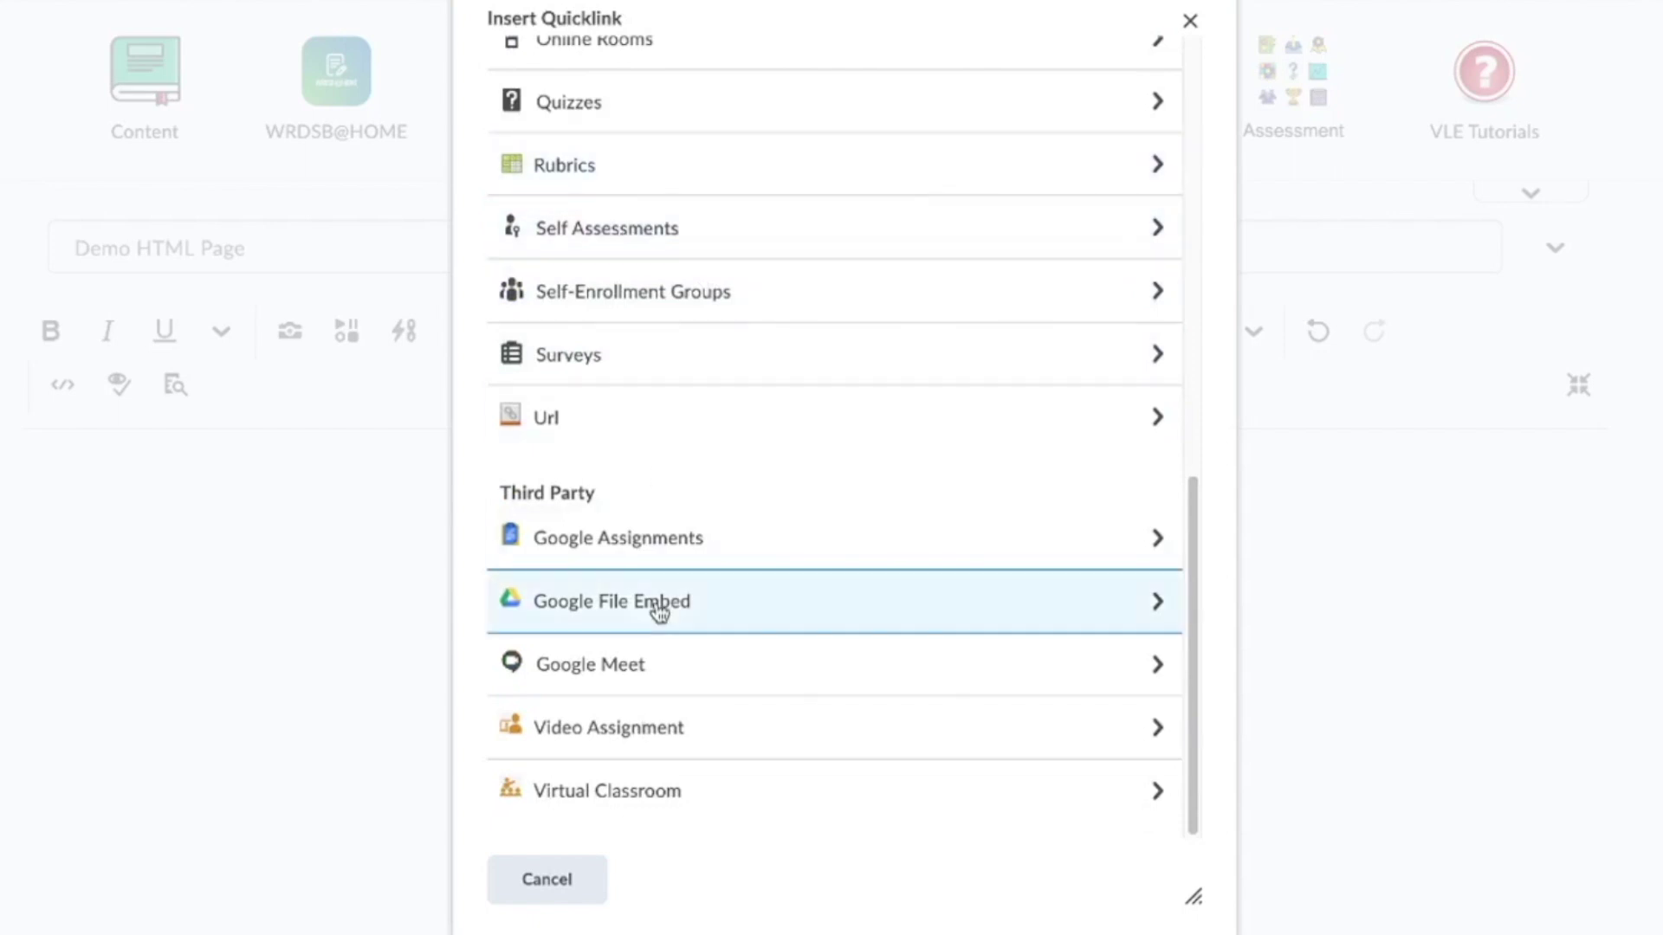
{"action": "scroll", "coordinate": [662, 681], "scroll_direction": "up", "scroll_amount": 8}
{"action": "scroll", "coordinate": [663, 681], "scroll_direction": "up", "scroll_amount": 3}
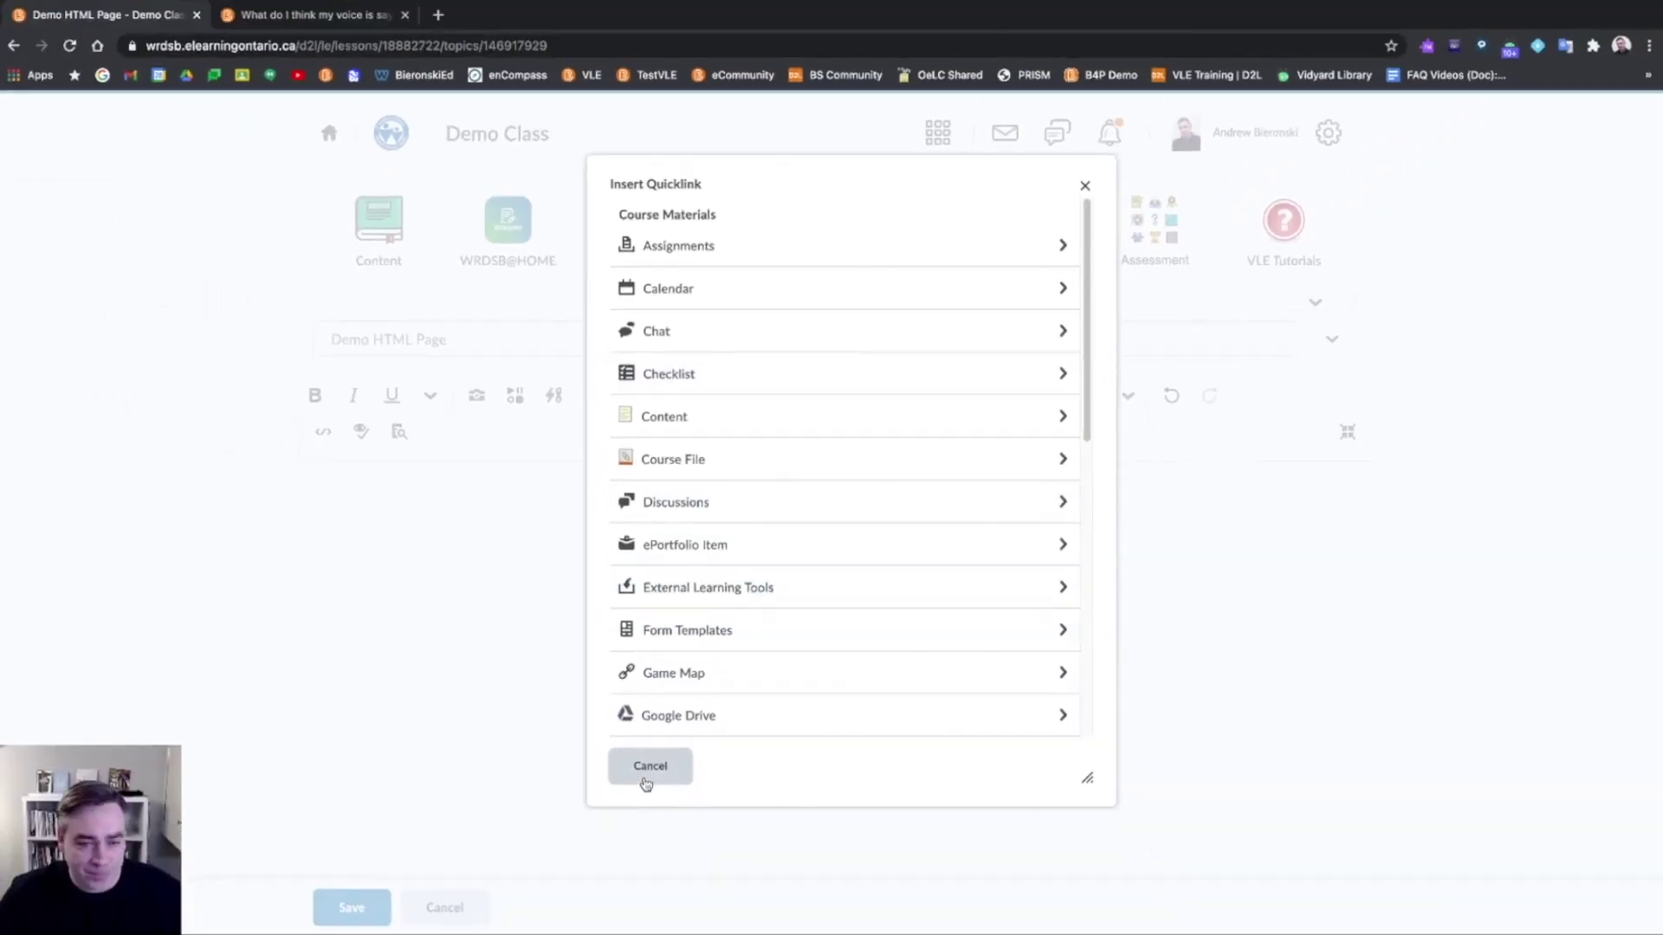
{"action": "left_click", "coordinate": [645, 784]}
Examine the editor's emoticon, equation, list and alignment, table, text colour, format, font and size options without applying any
{"action": "left_click", "coordinate": [594, 399]}
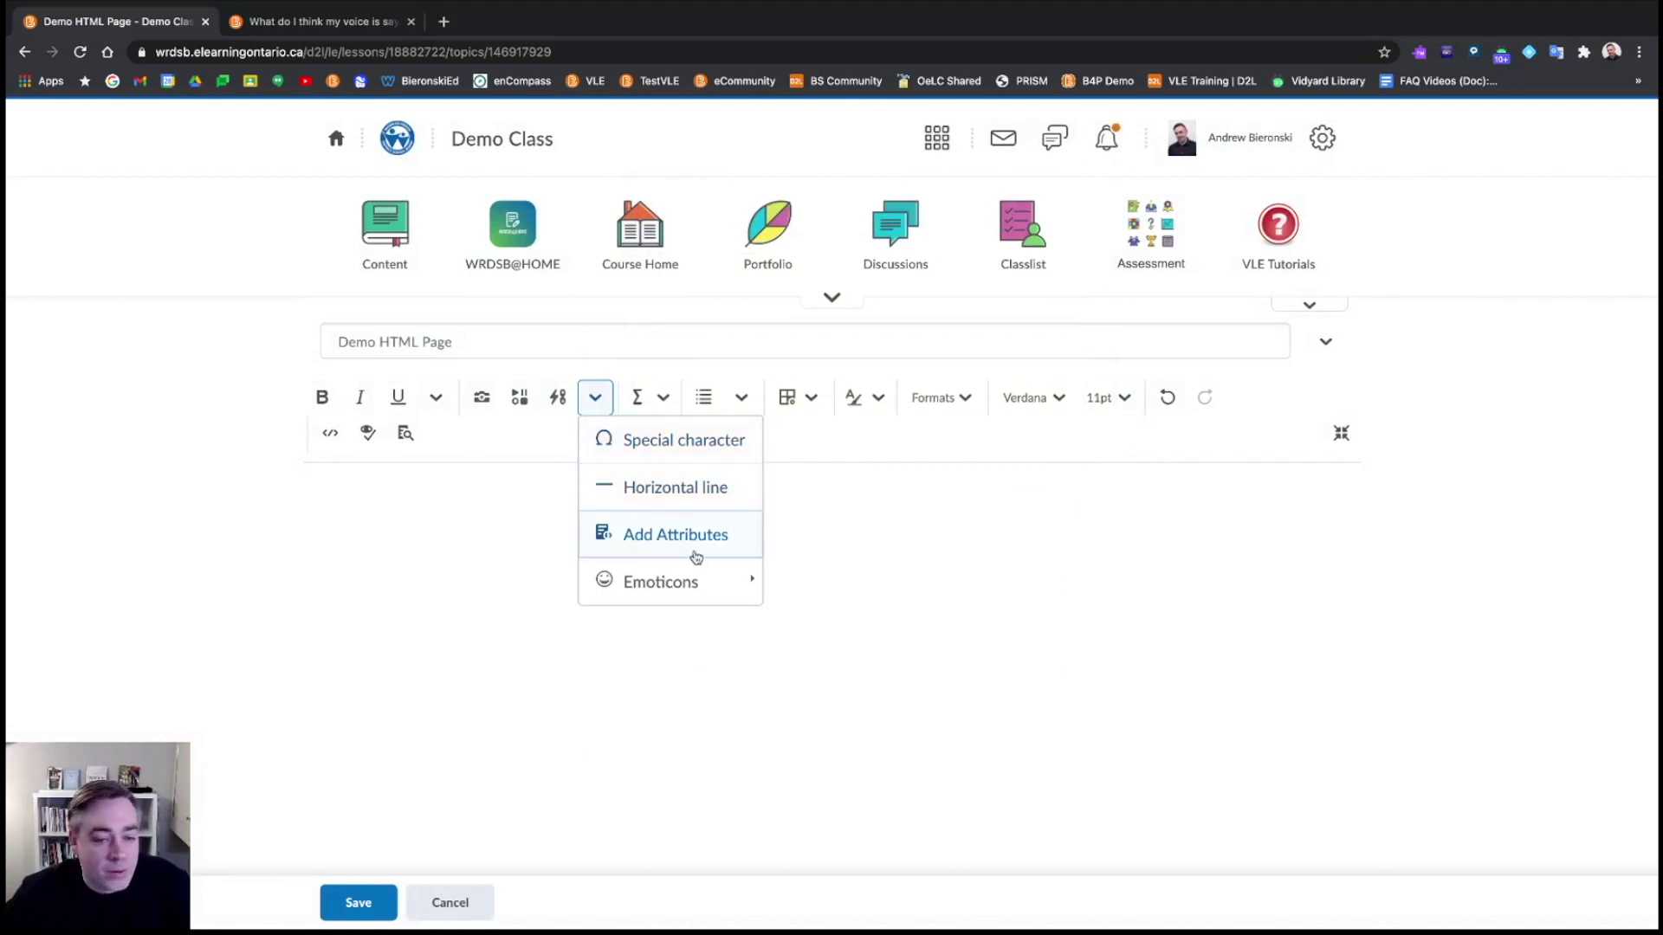
{"action": "mouse_move", "coordinate": [684, 582]}
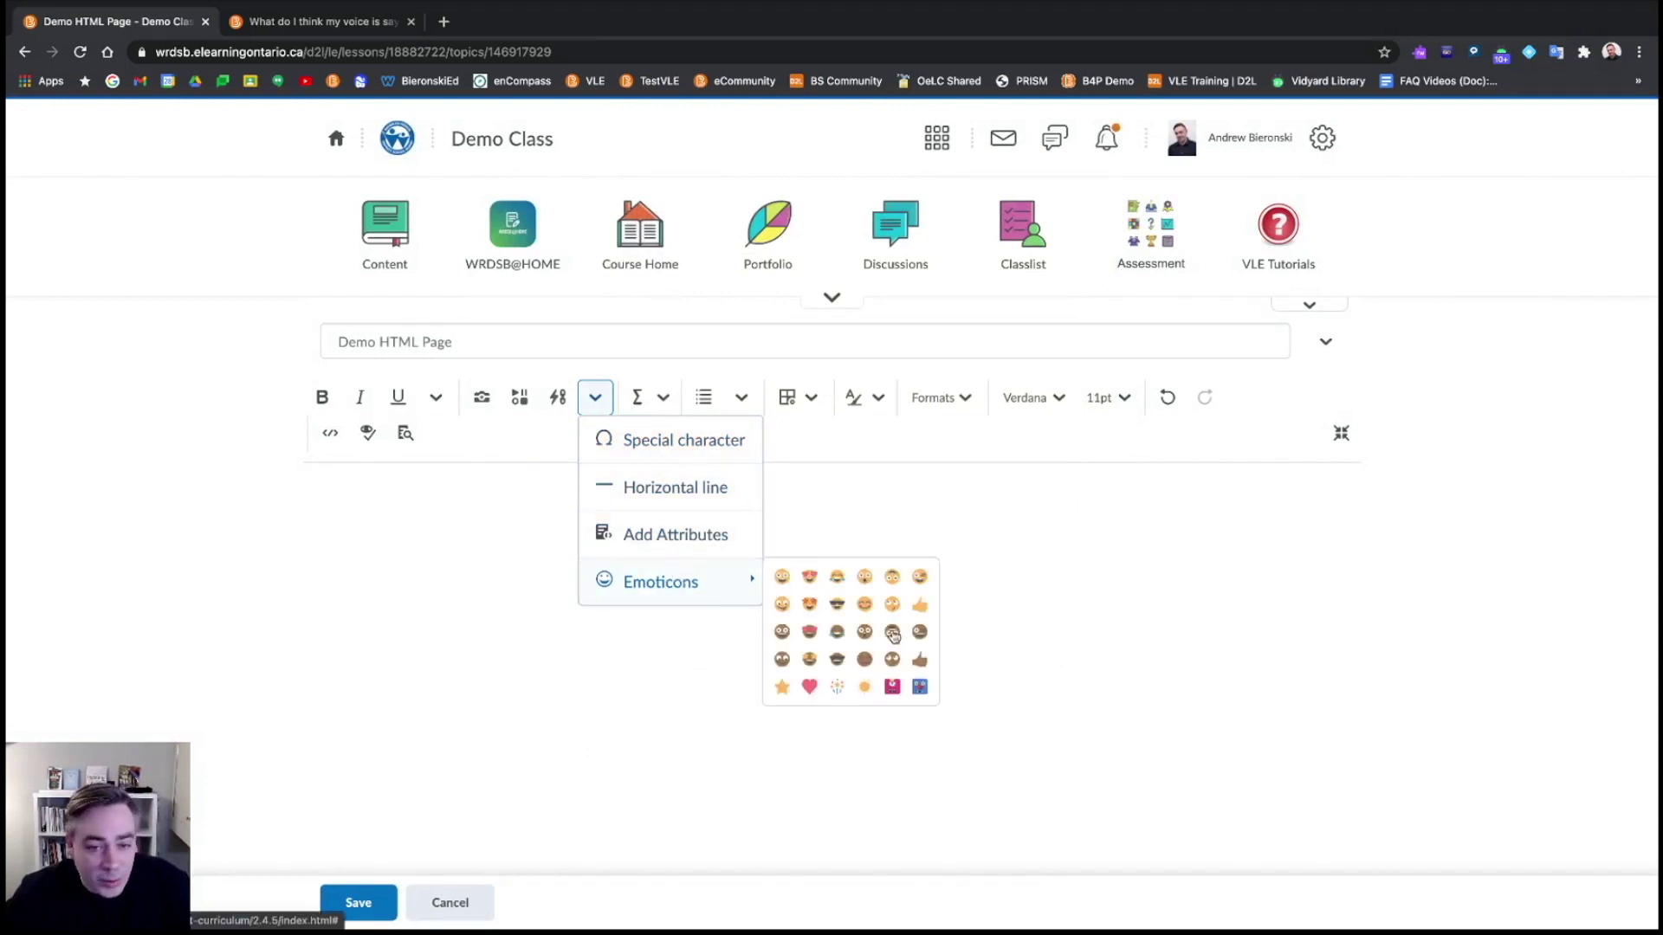
{"action": "left_click", "coordinate": [664, 405]}
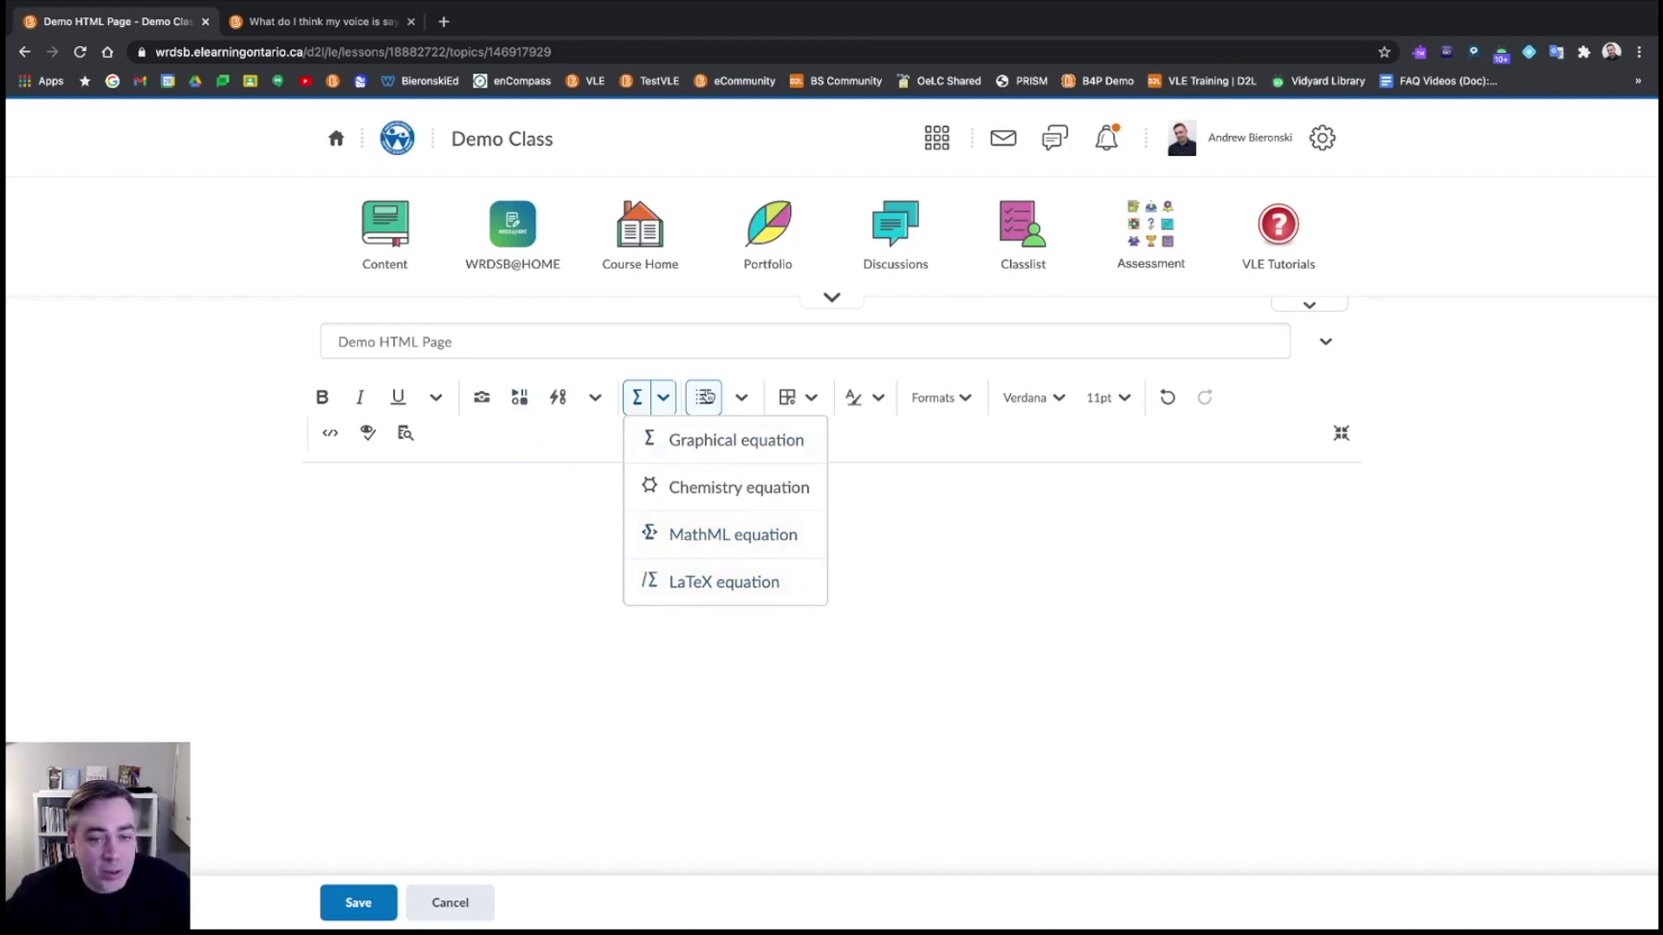
{"action": "left_click", "coordinate": [724, 351]}
{"action": "left_click", "coordinate": [741, 397]}
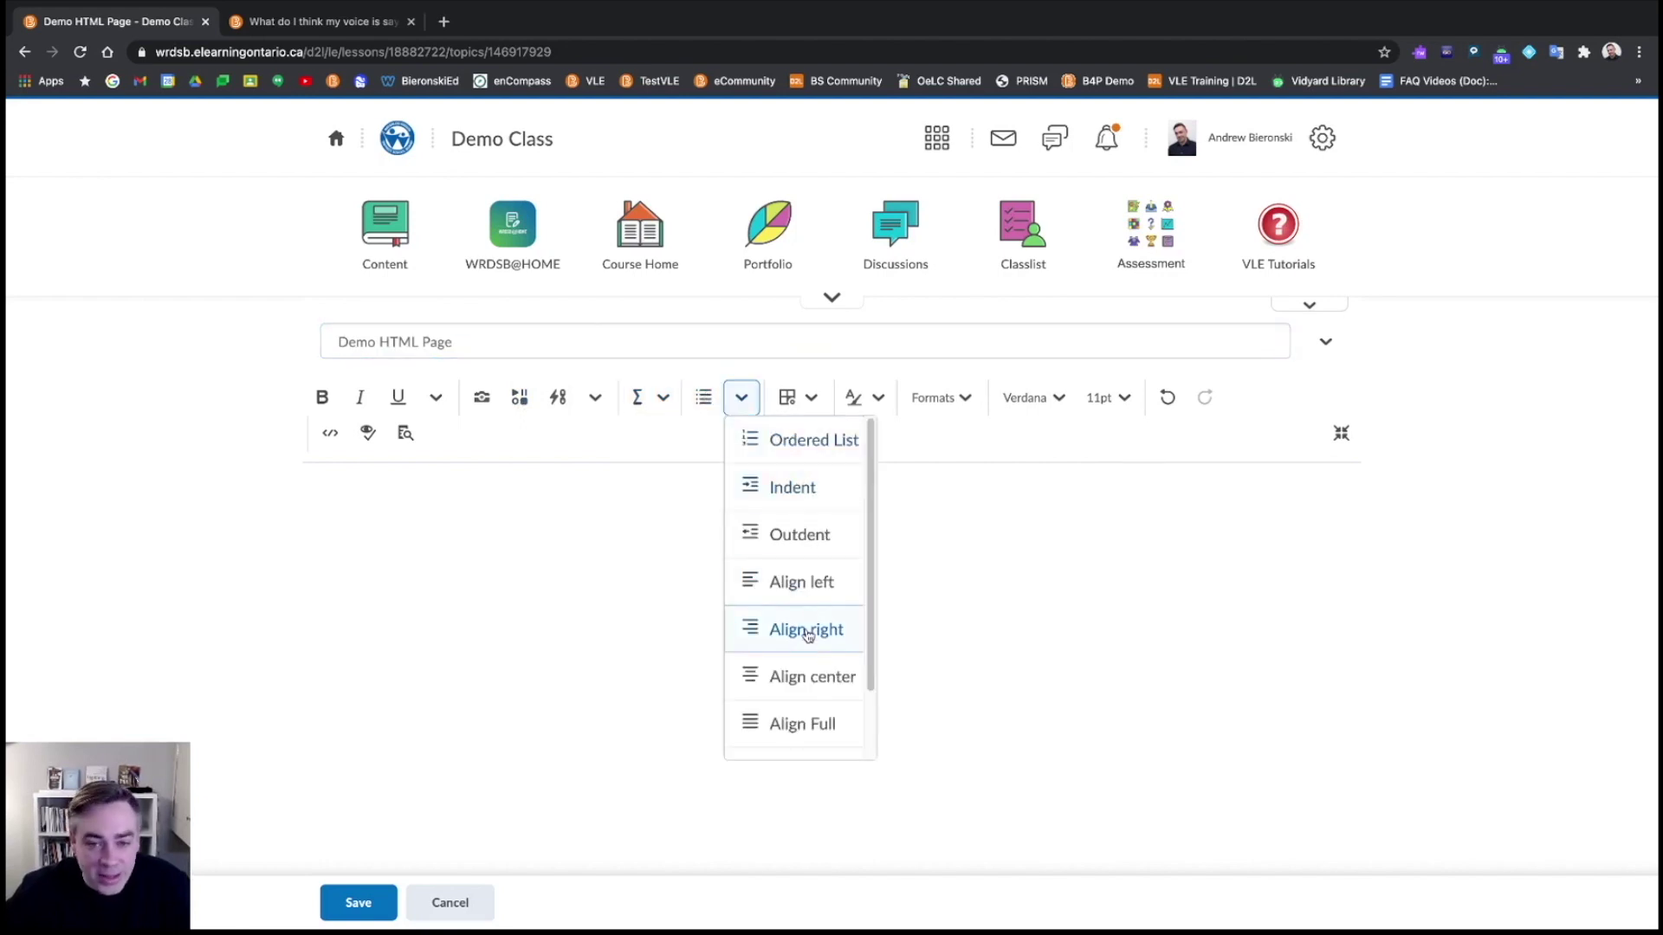
{"action": "left_click", "coordinate": [810, 400]}
{"action": "mouse_move", "coordinate": [827, 438]}
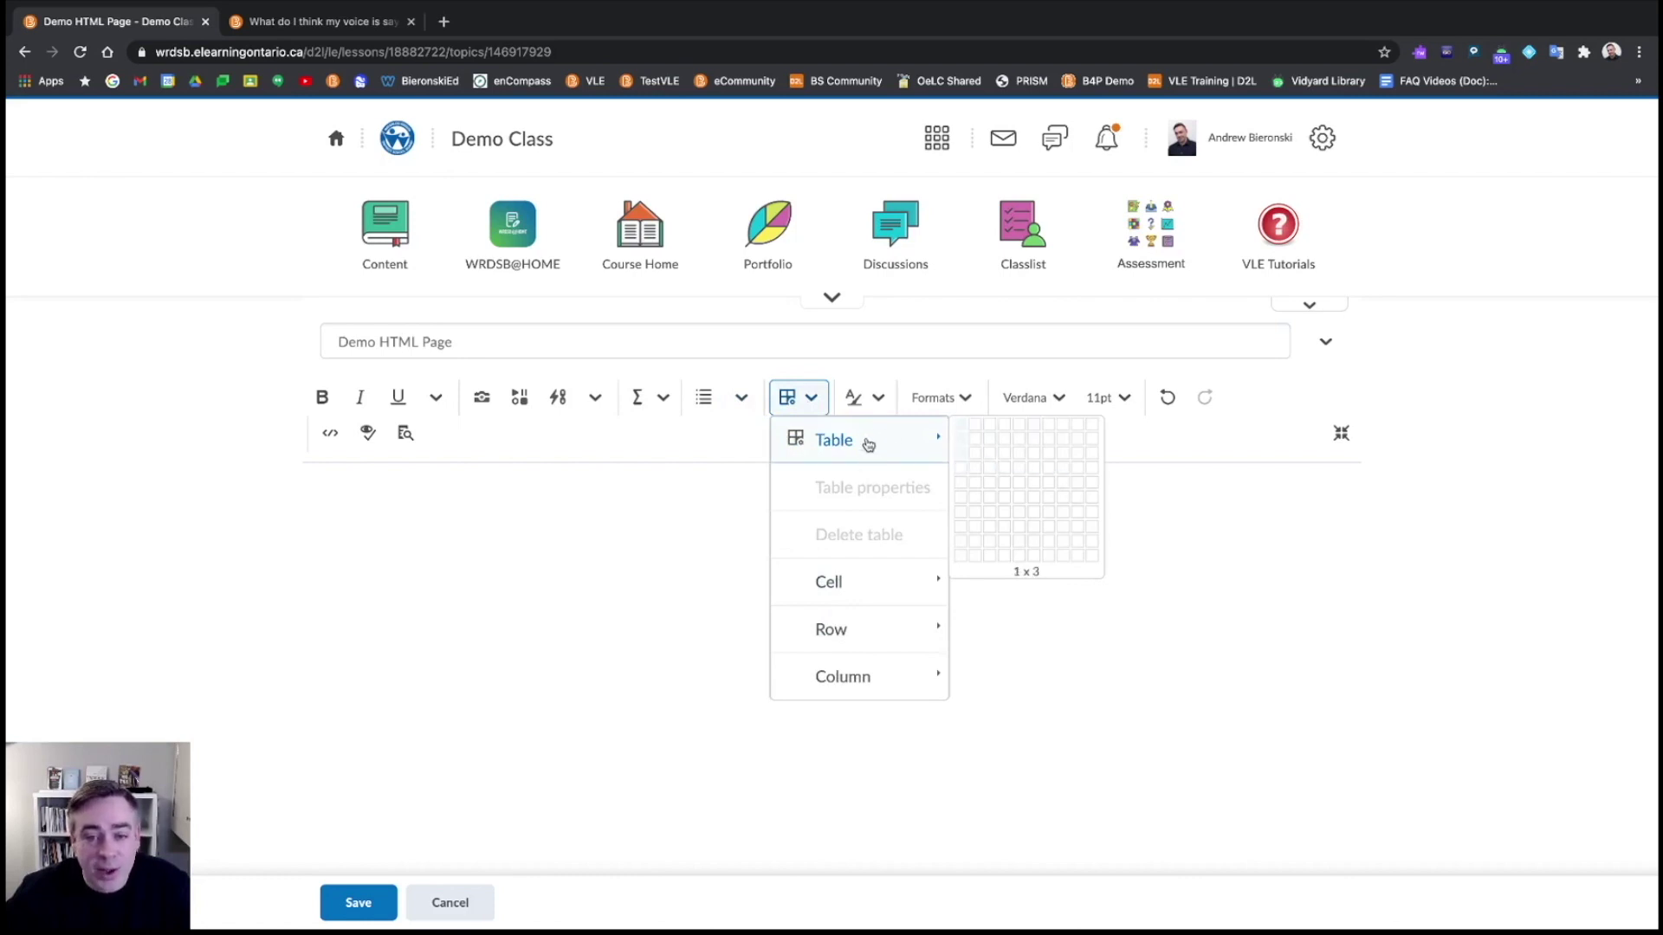
{"action": "left_click", "coordinate": [880, 403]}
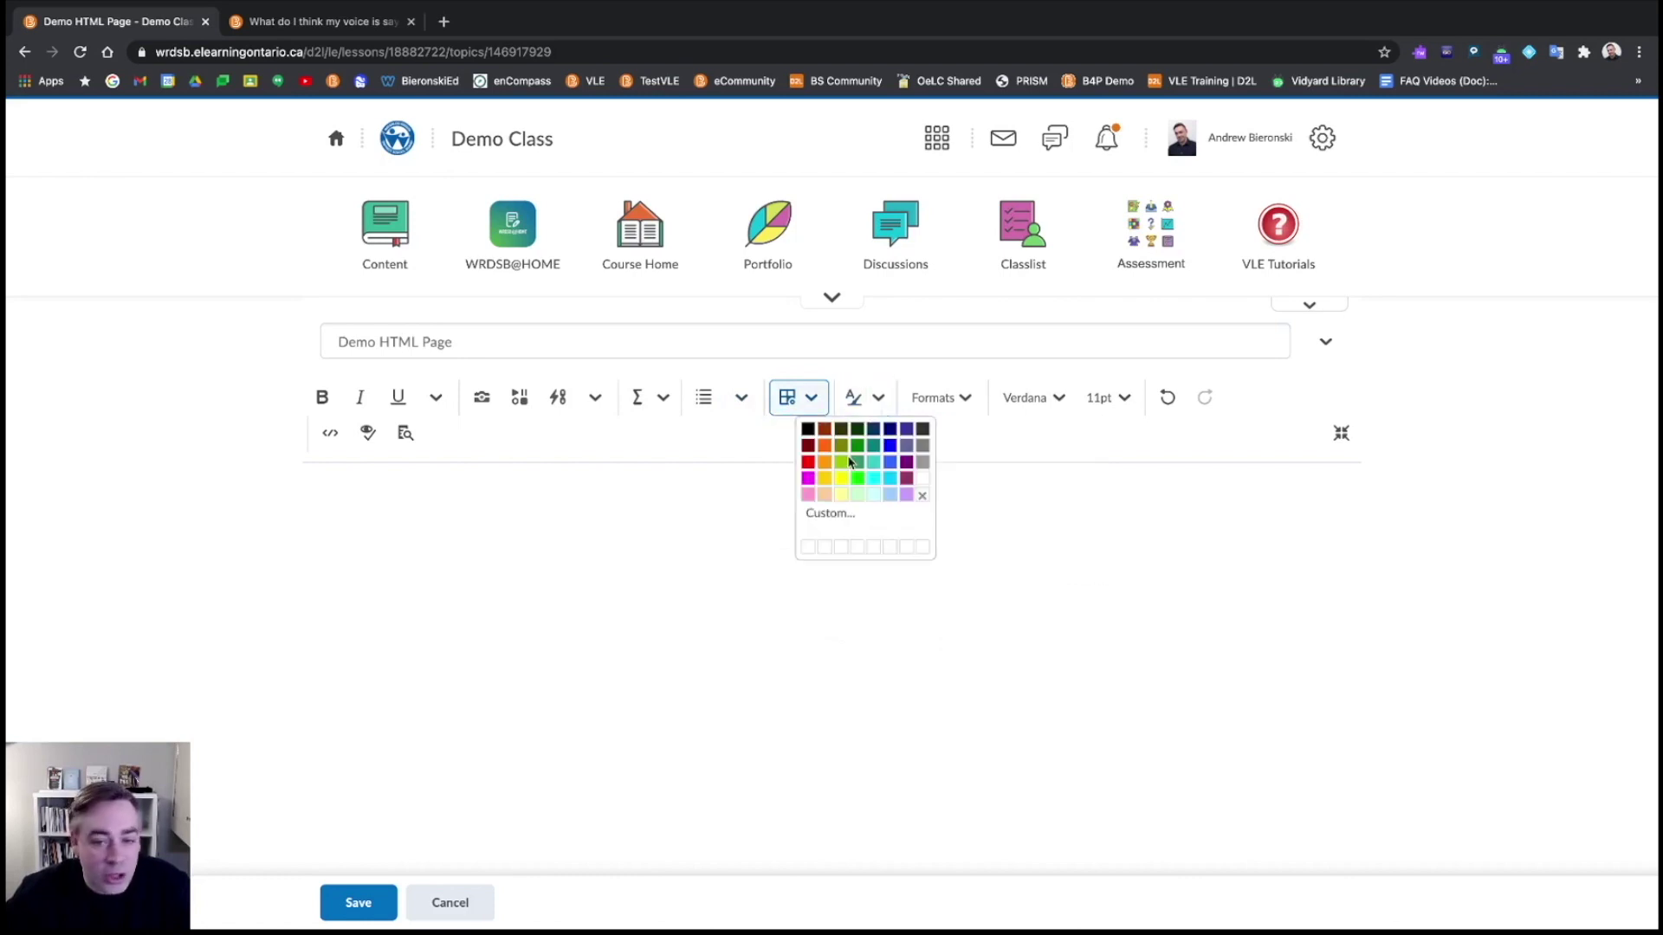
{"action": "left_click", "coordinate": [957, 398]}
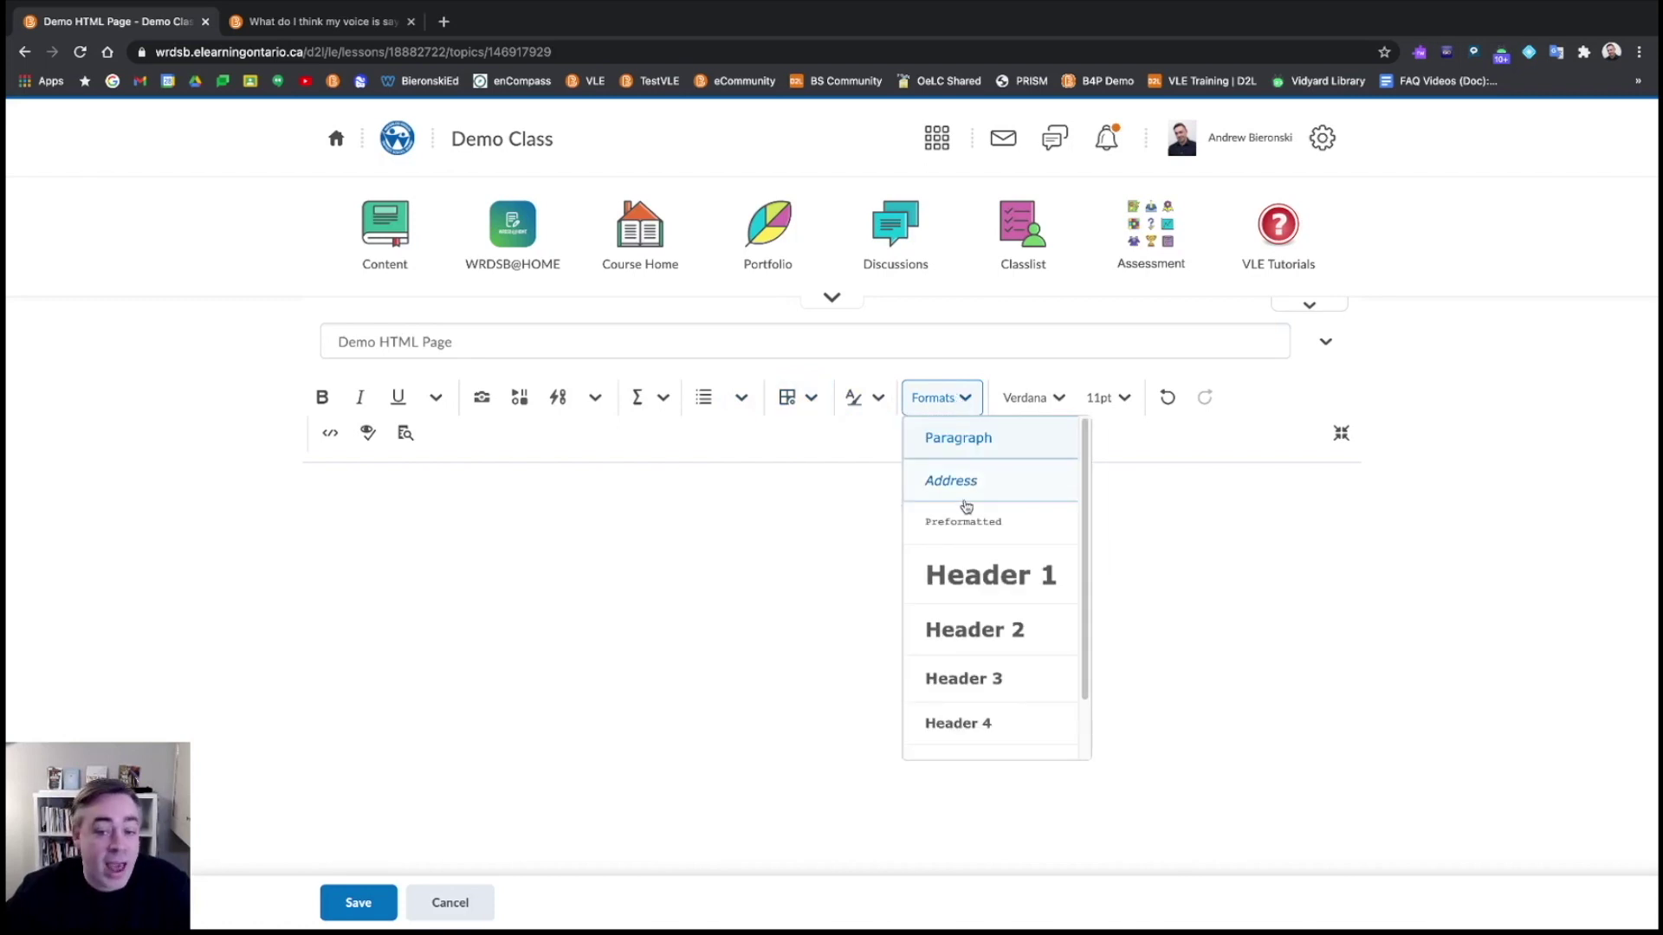
{"action": "left_click", "coordinate": [1062, 403]}
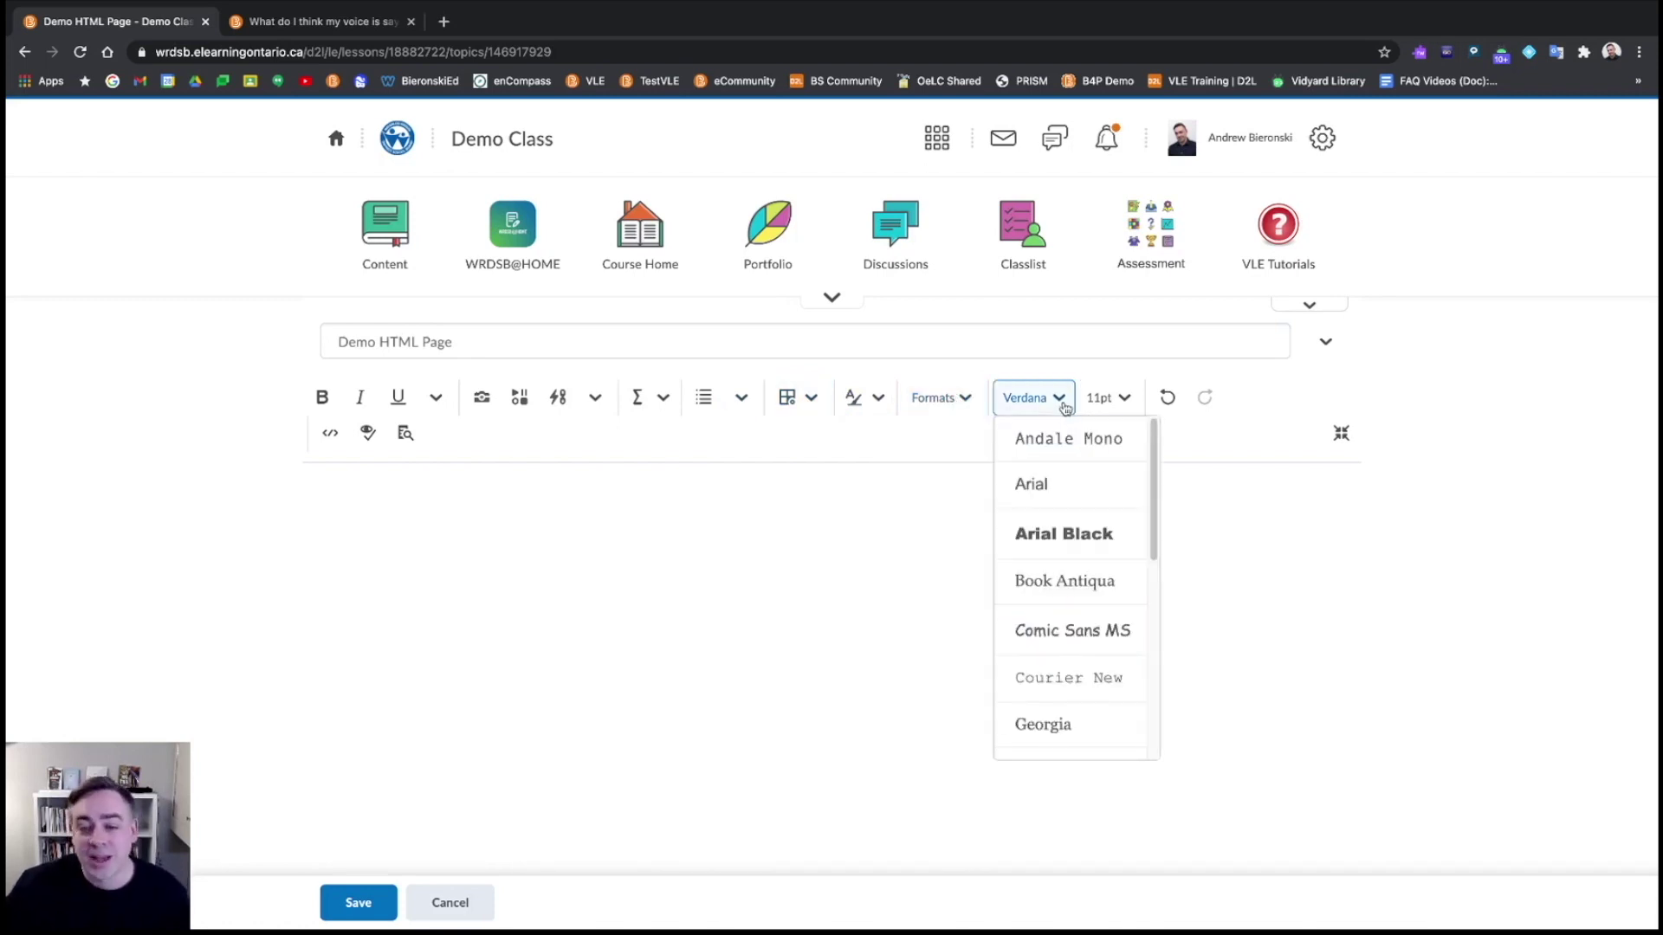
{"action": "left_click", "coordinate": [1105, 400]}
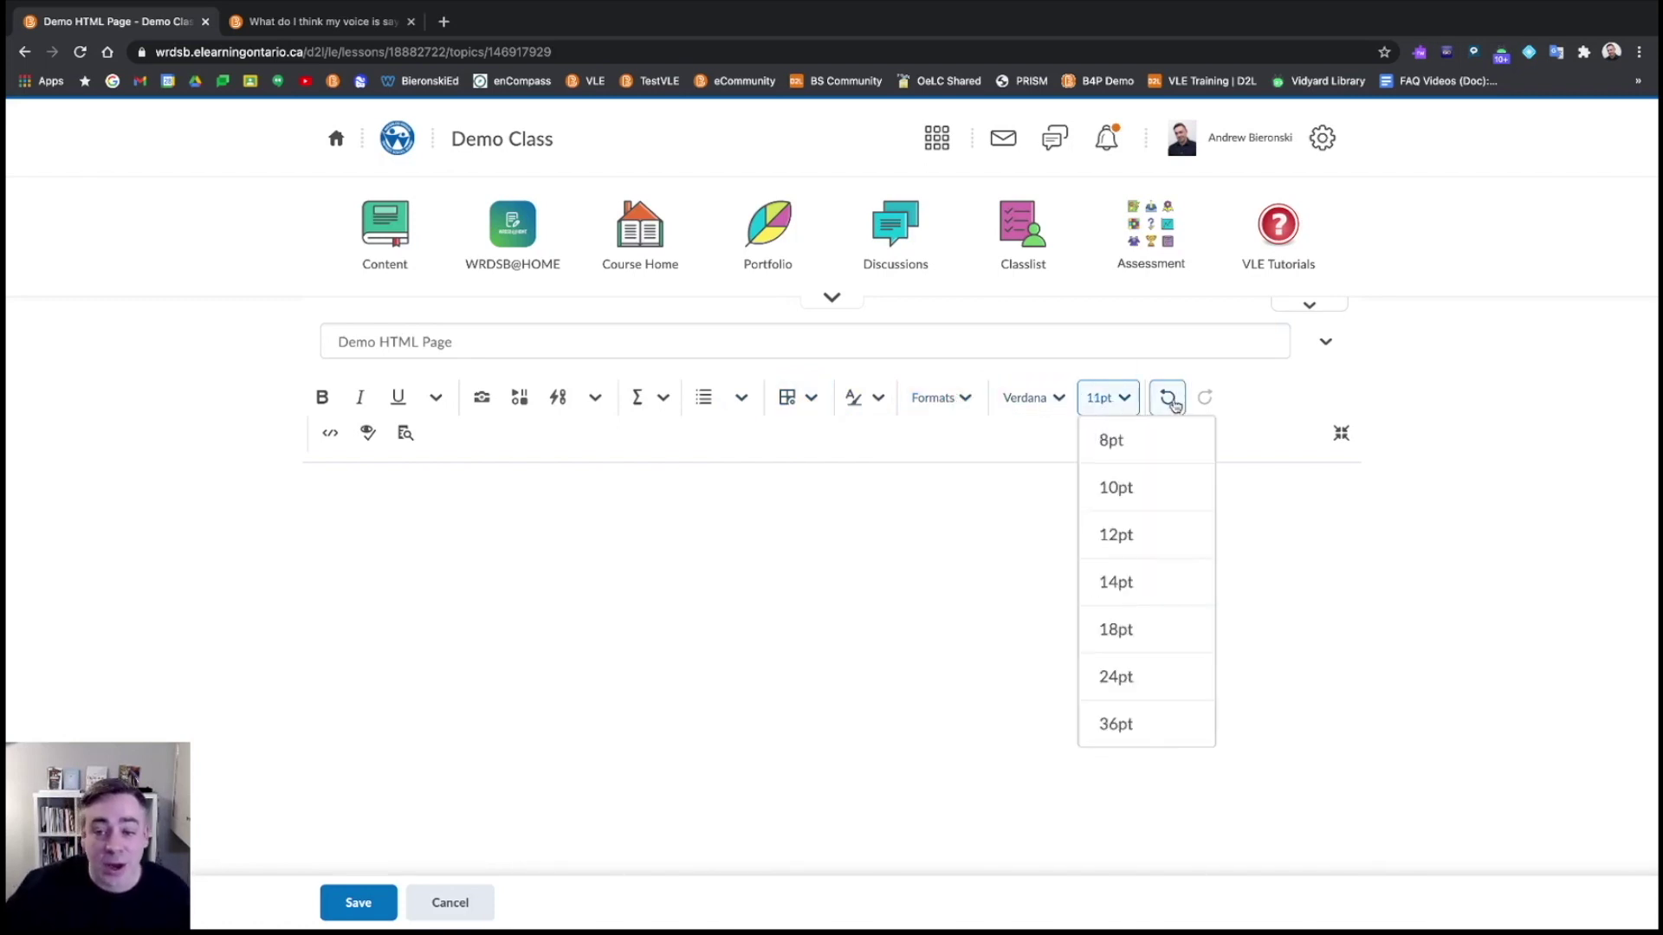
{"action": "left_click", "coordinate": [1161, 348]}
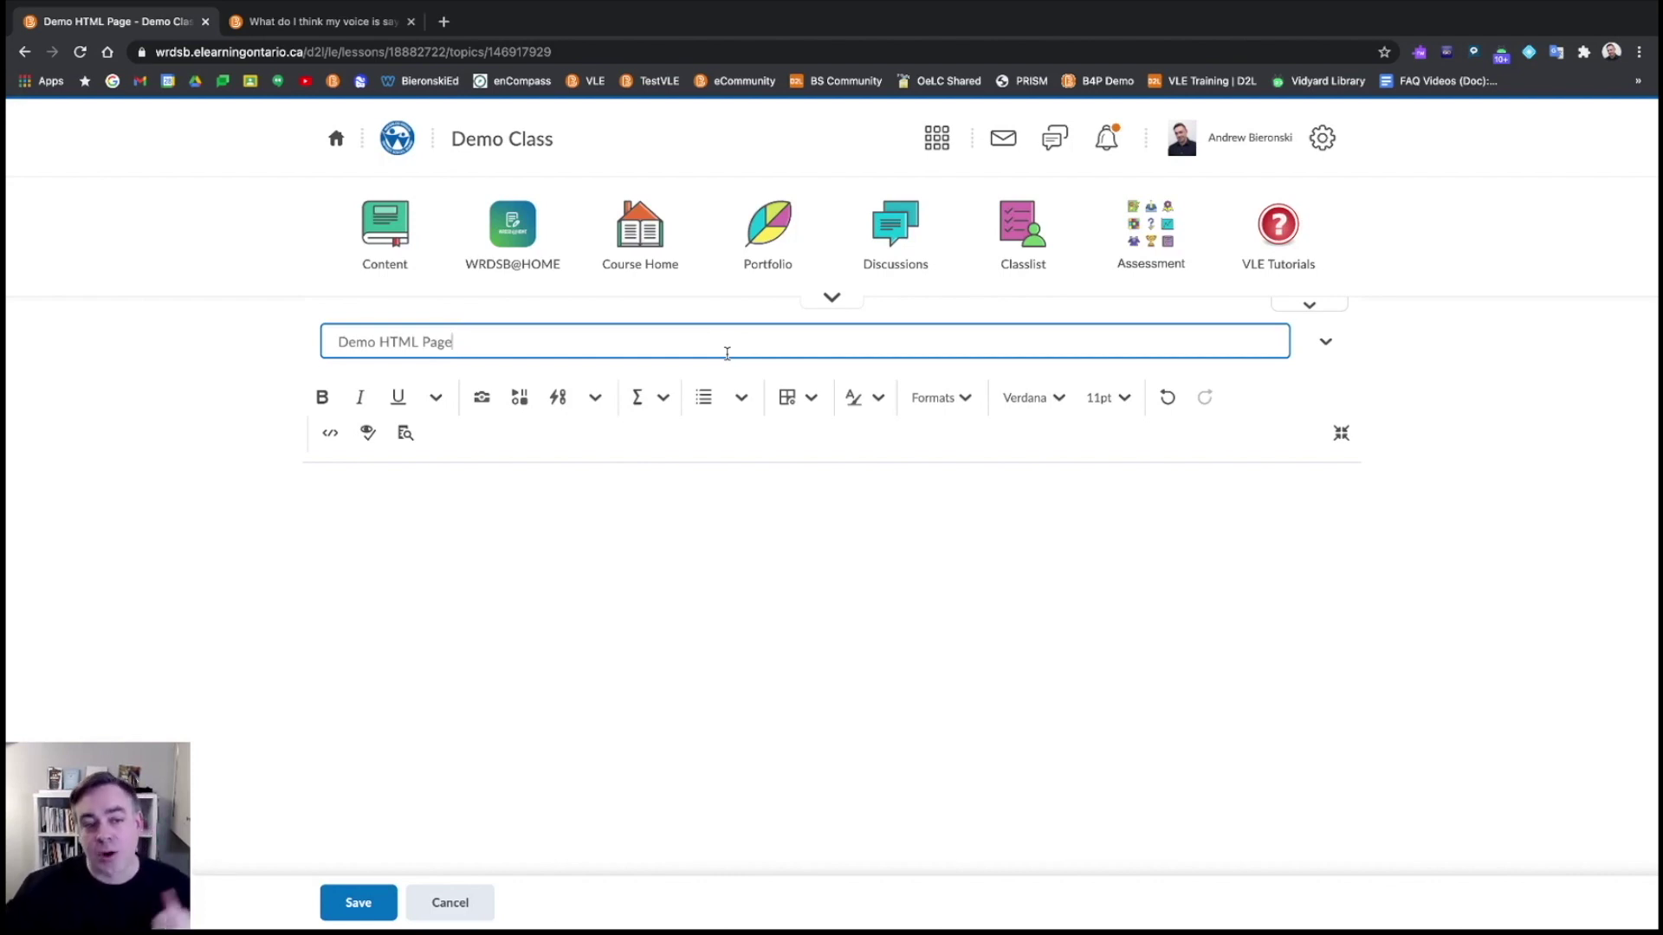
Save the emptied Demo HTML Page with its title unchanged
{"action": "left_click", "coordinate": [334, 506]}
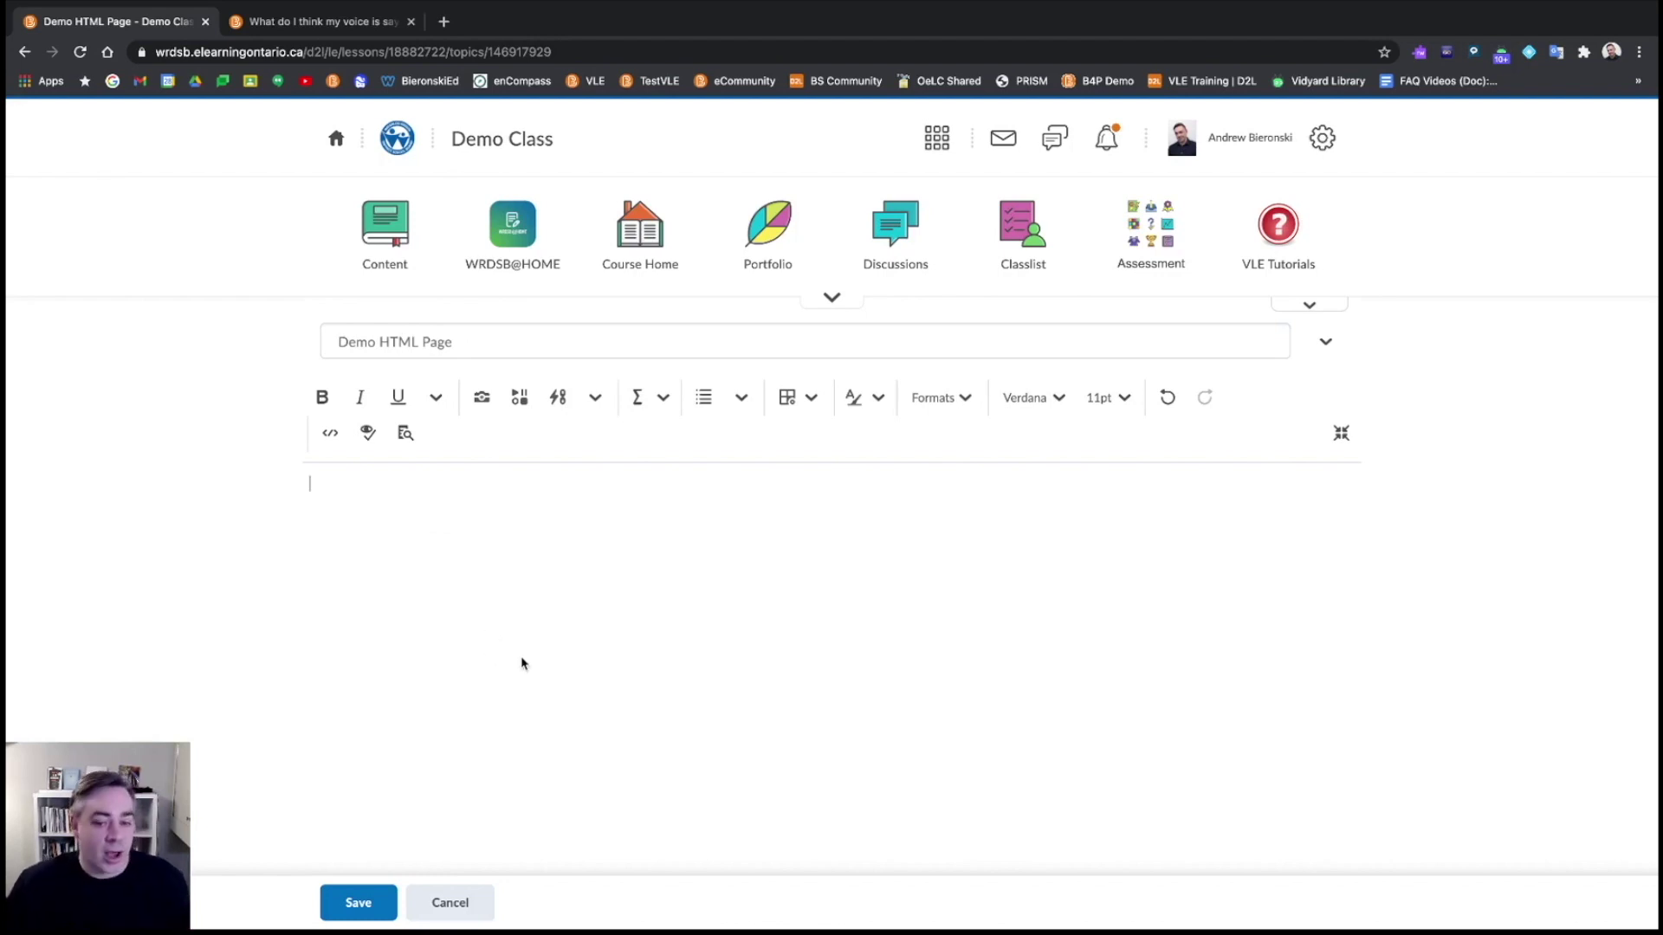
{"action": "left_click", "coordinate": [469, 339]}
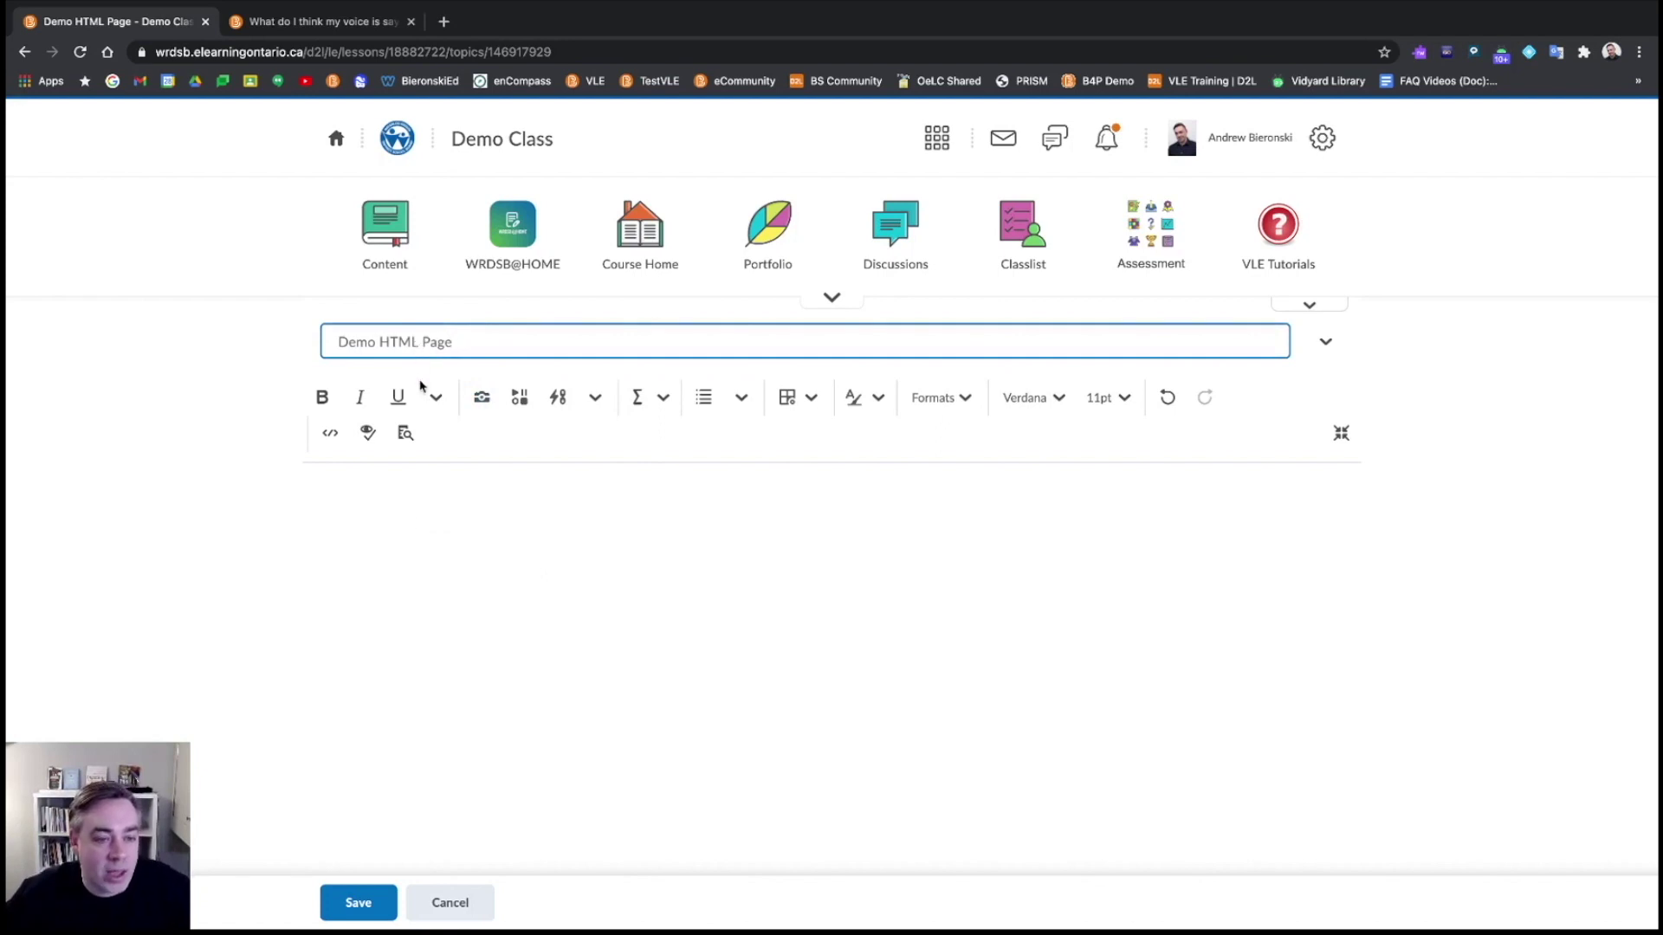
{"action": "left_click", "coordinate": [359, 904]}
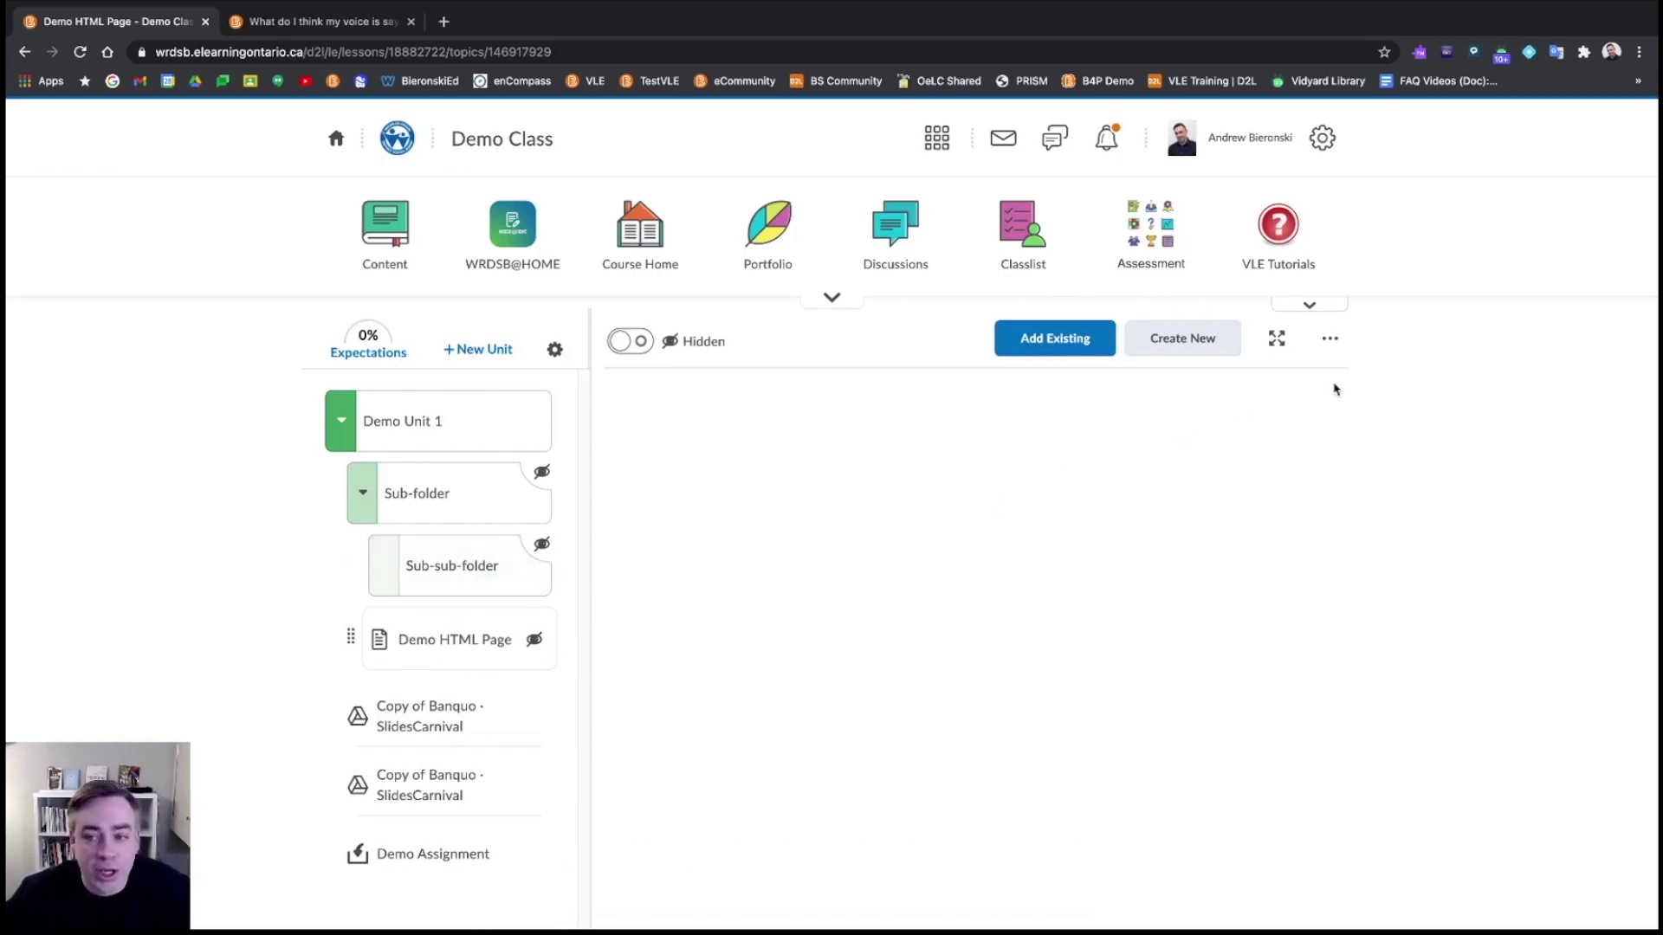
Permanently delete the Demo HTML Page topic from Content together with its associated file
{"action": "left_click", "coordinate": [1330, 339]}
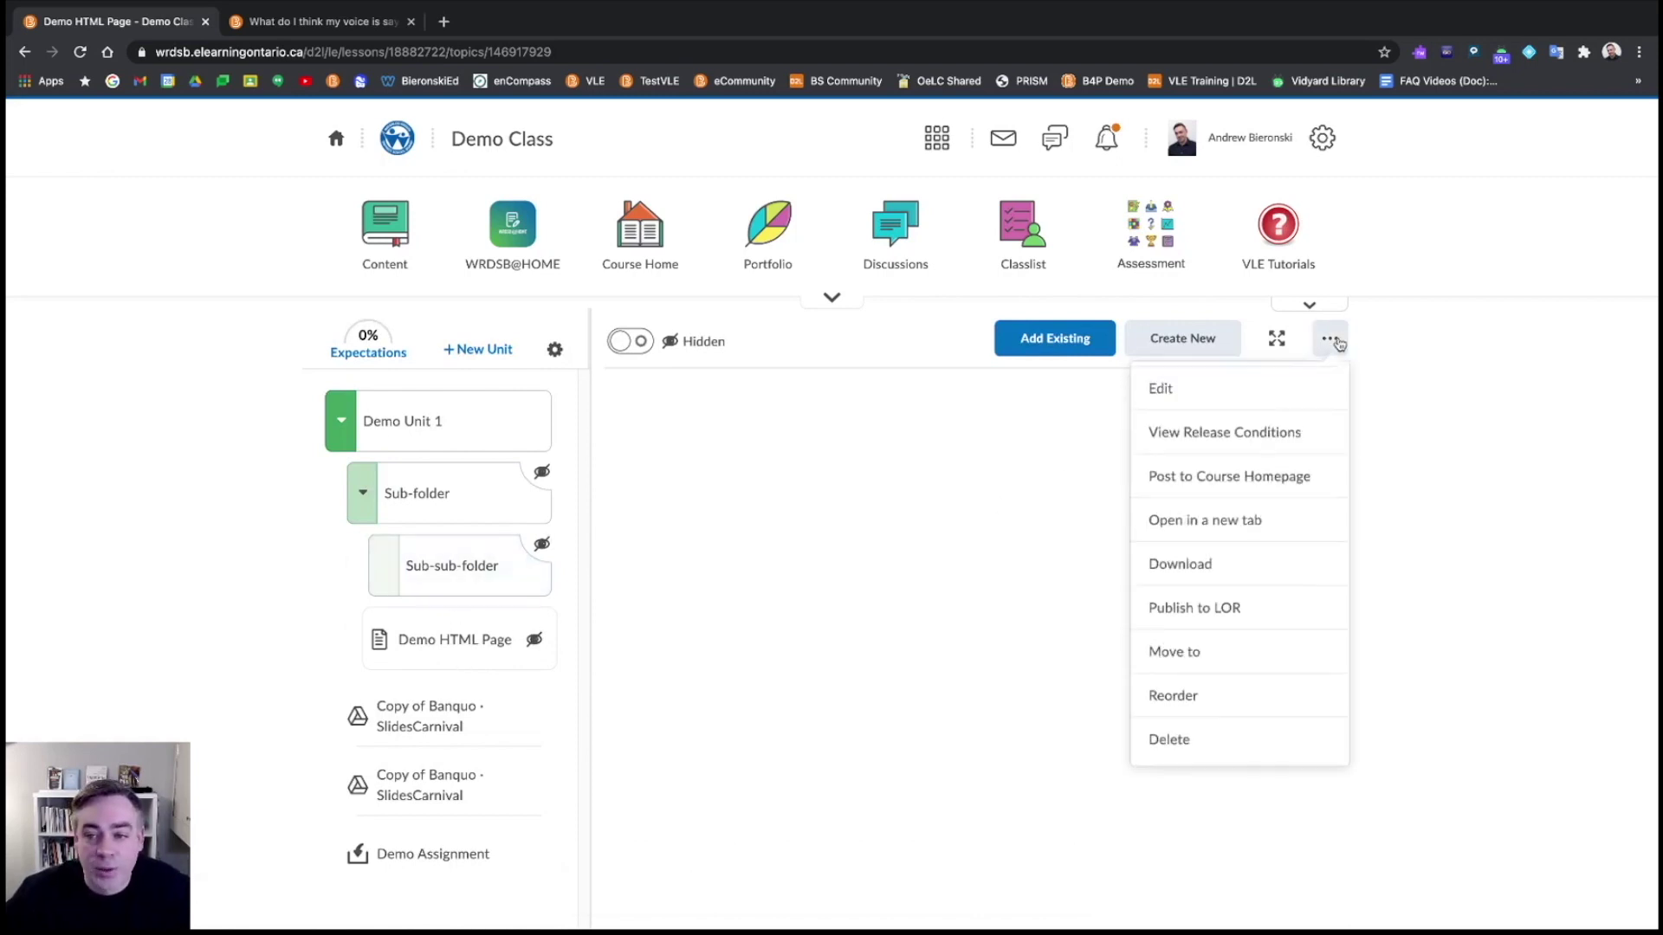
{"action": "left_click", "coordinate": [1232, 741]}
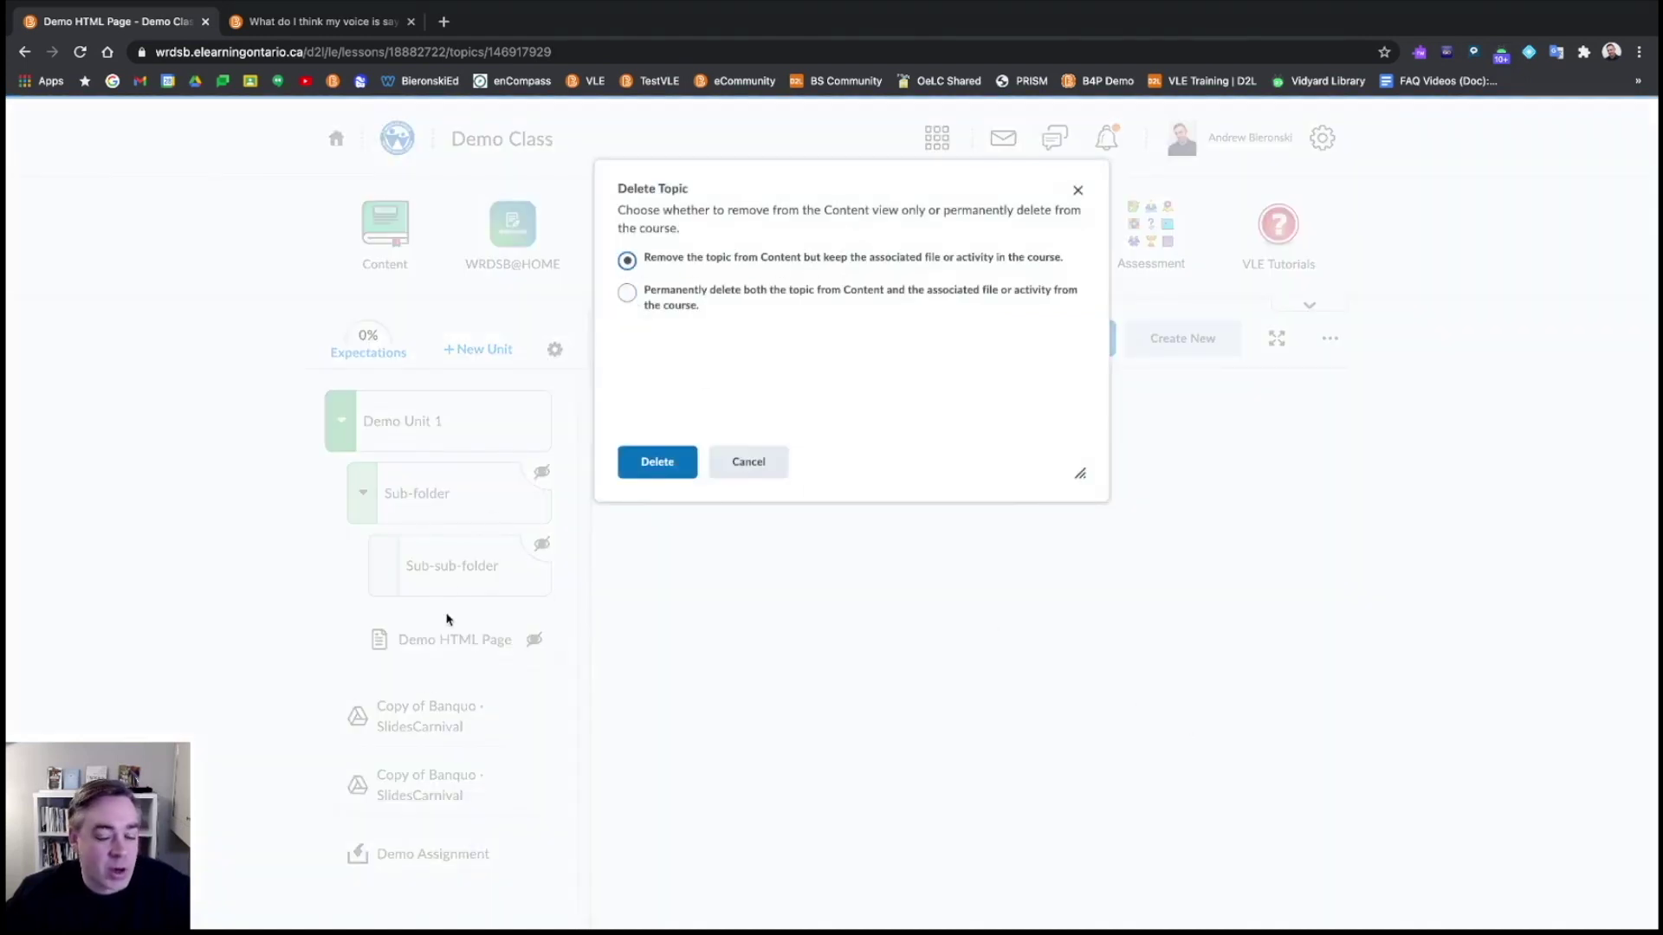
{"action": "left_click", "coordinate": [627, 293]}
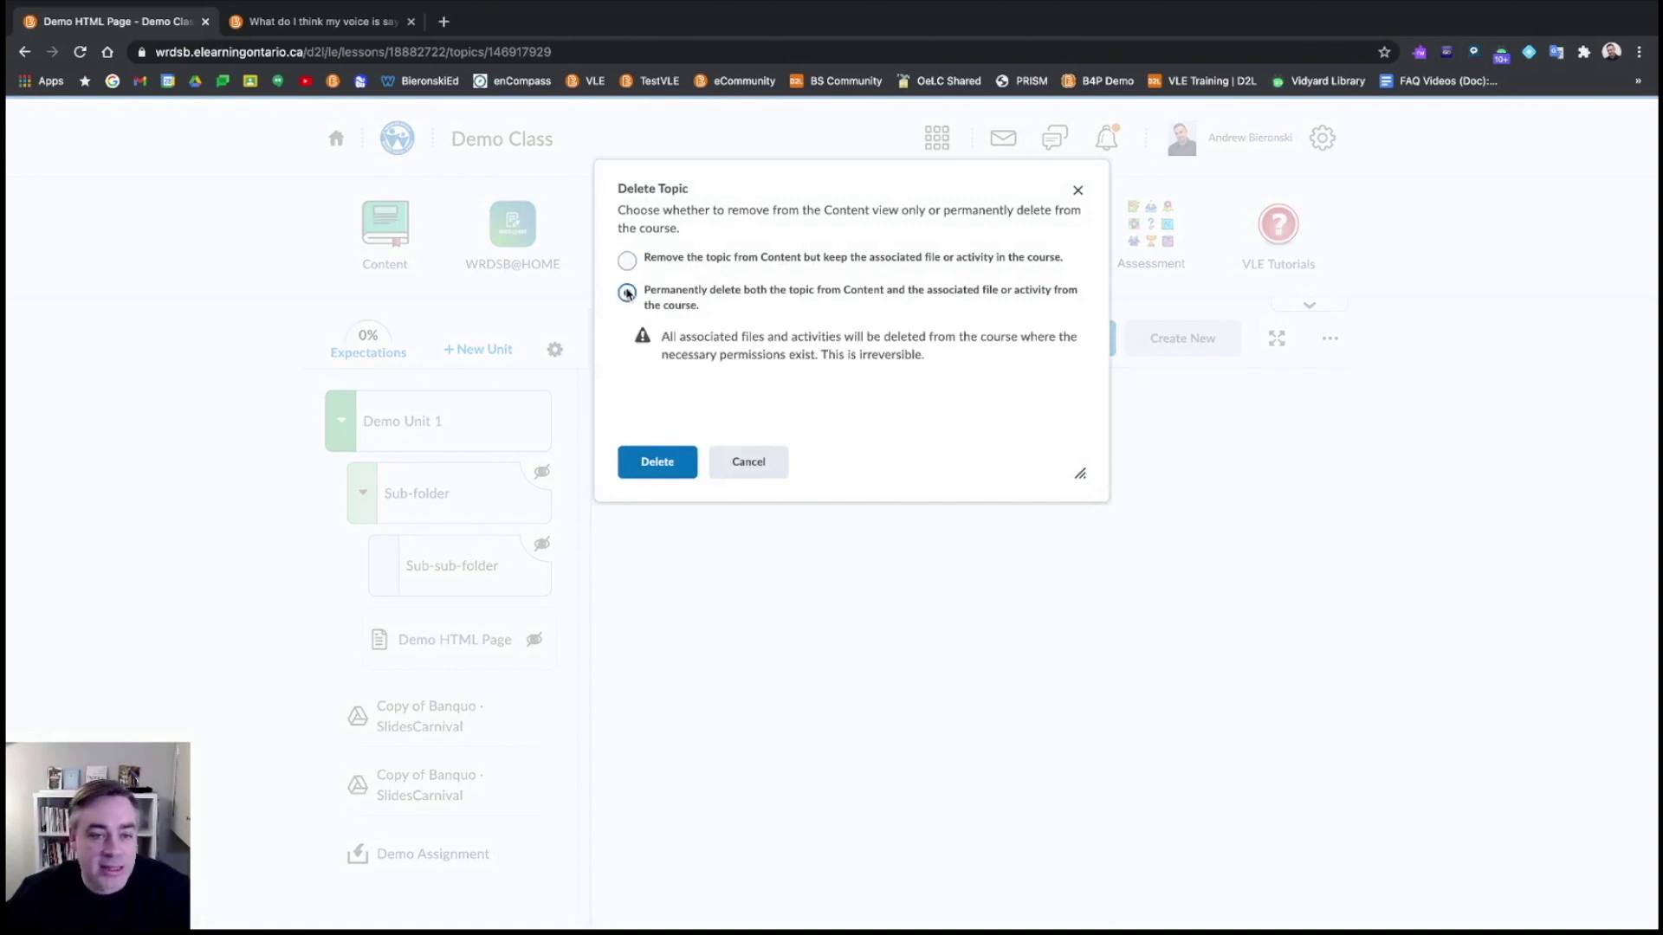
{"action": "left_click", "coordinate": [655, 459]}
Create a new HTML document in Sub-folder and title it "Demo HTML Page"
{"action": "left_click", "coordinate": [443, 513]}
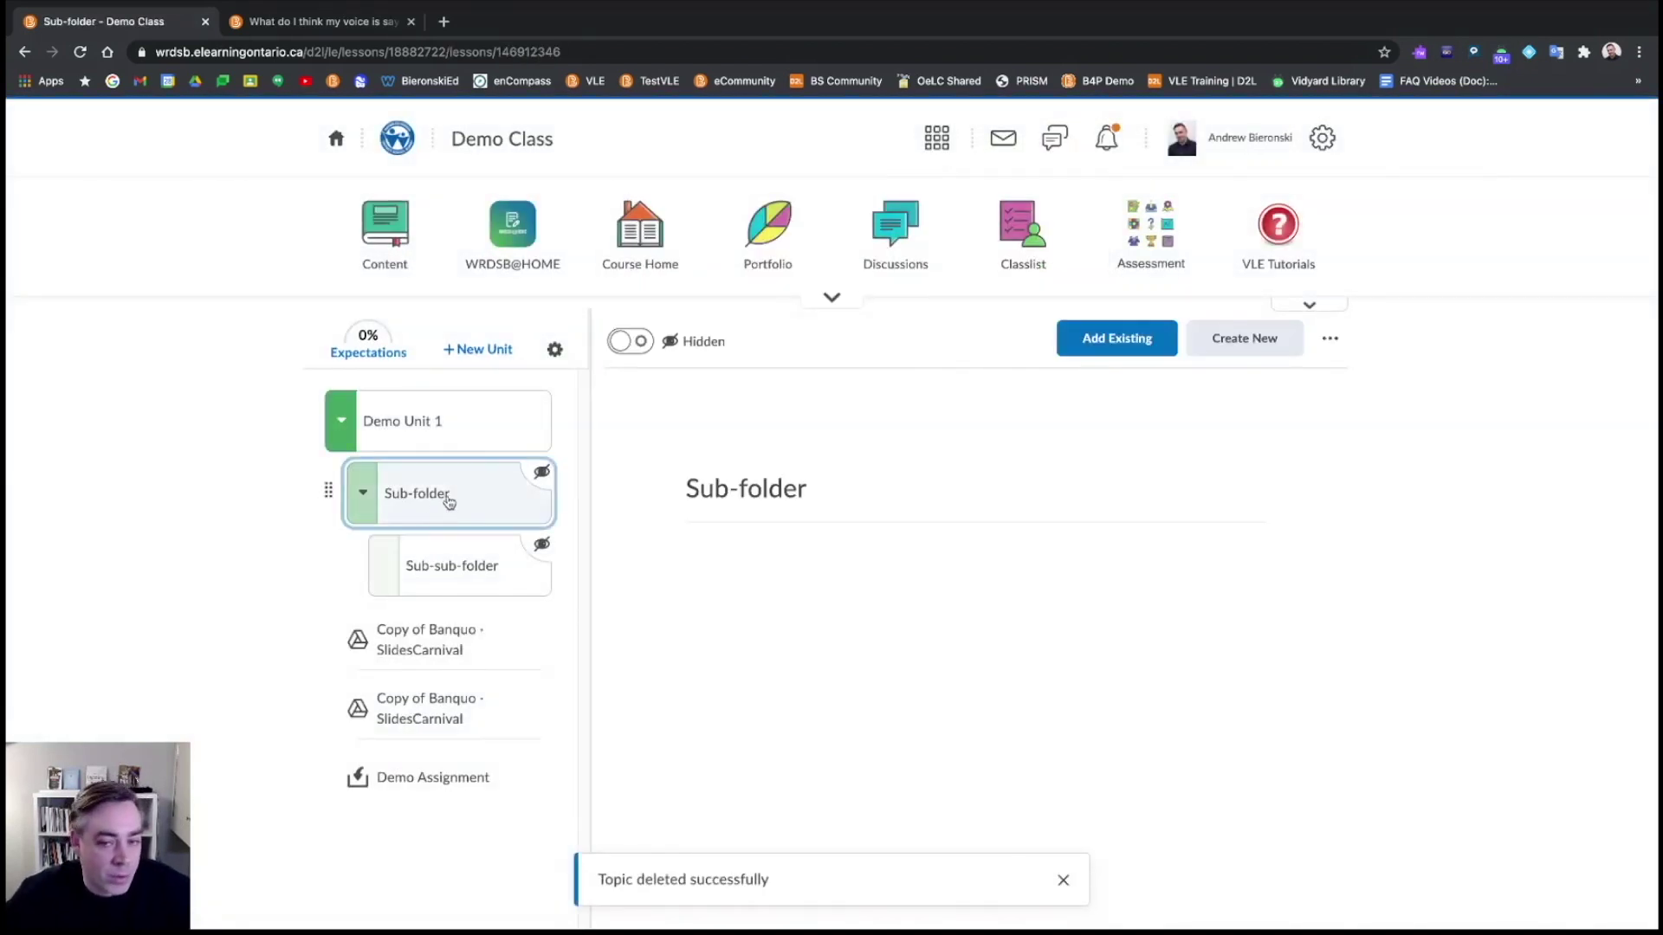
{"action": "left_click", "coordinate": [1247, 338]}
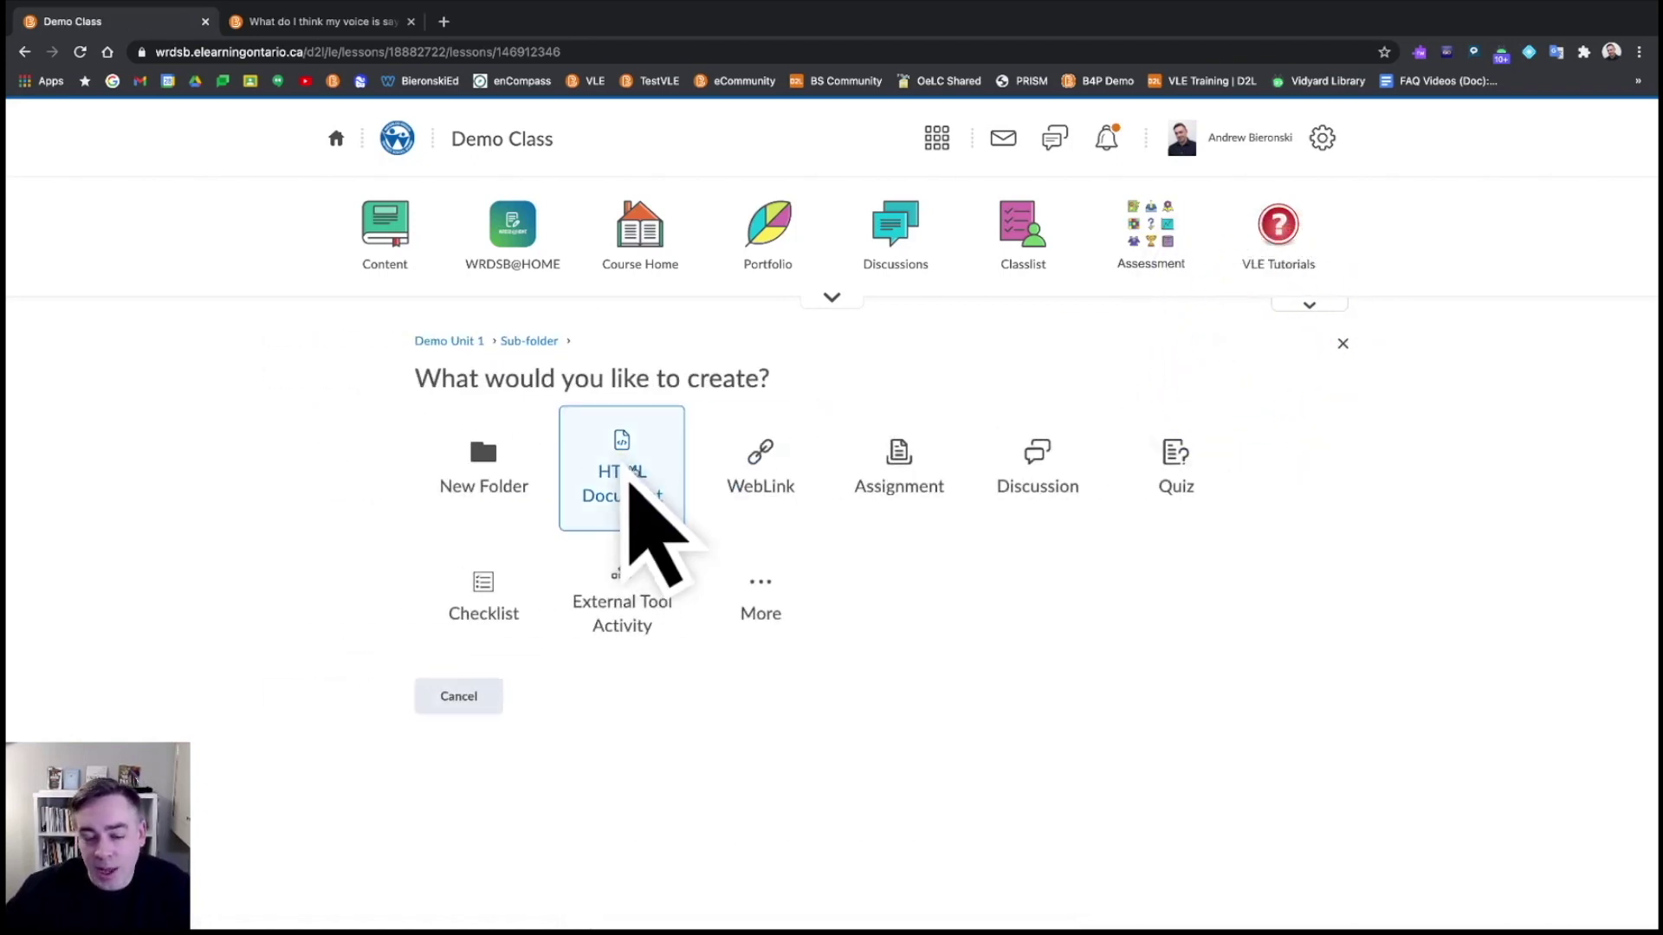
{"action": "left_click", "coordinate": [630, 472]}
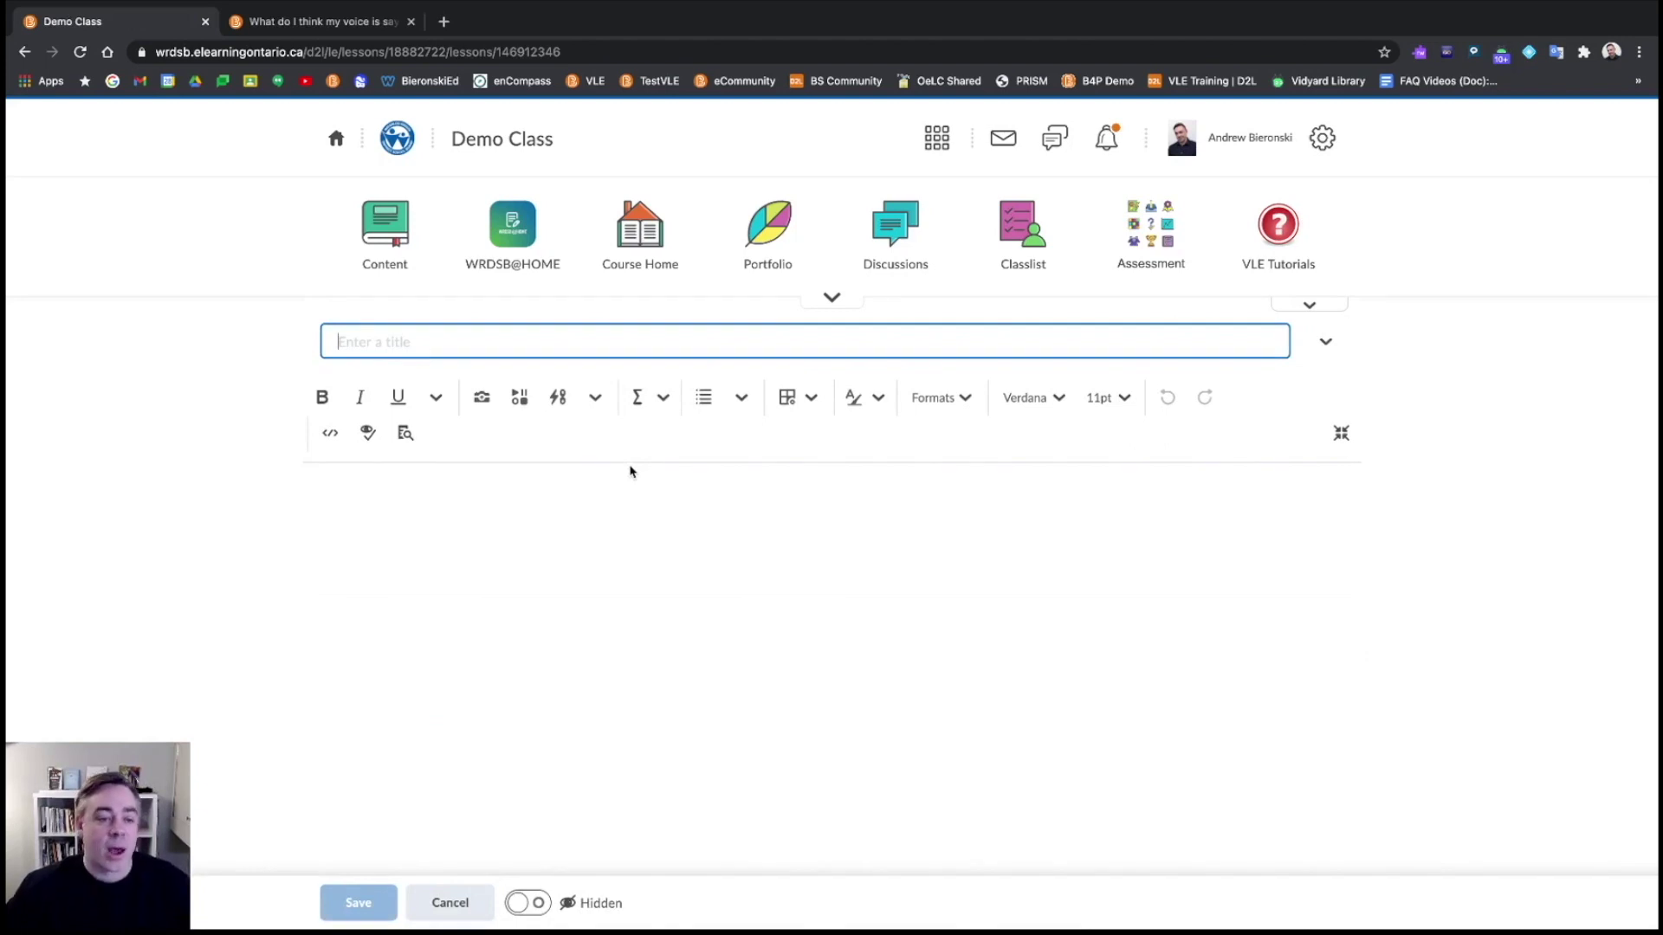
{"action": "type", "text": "Demo HTM"}
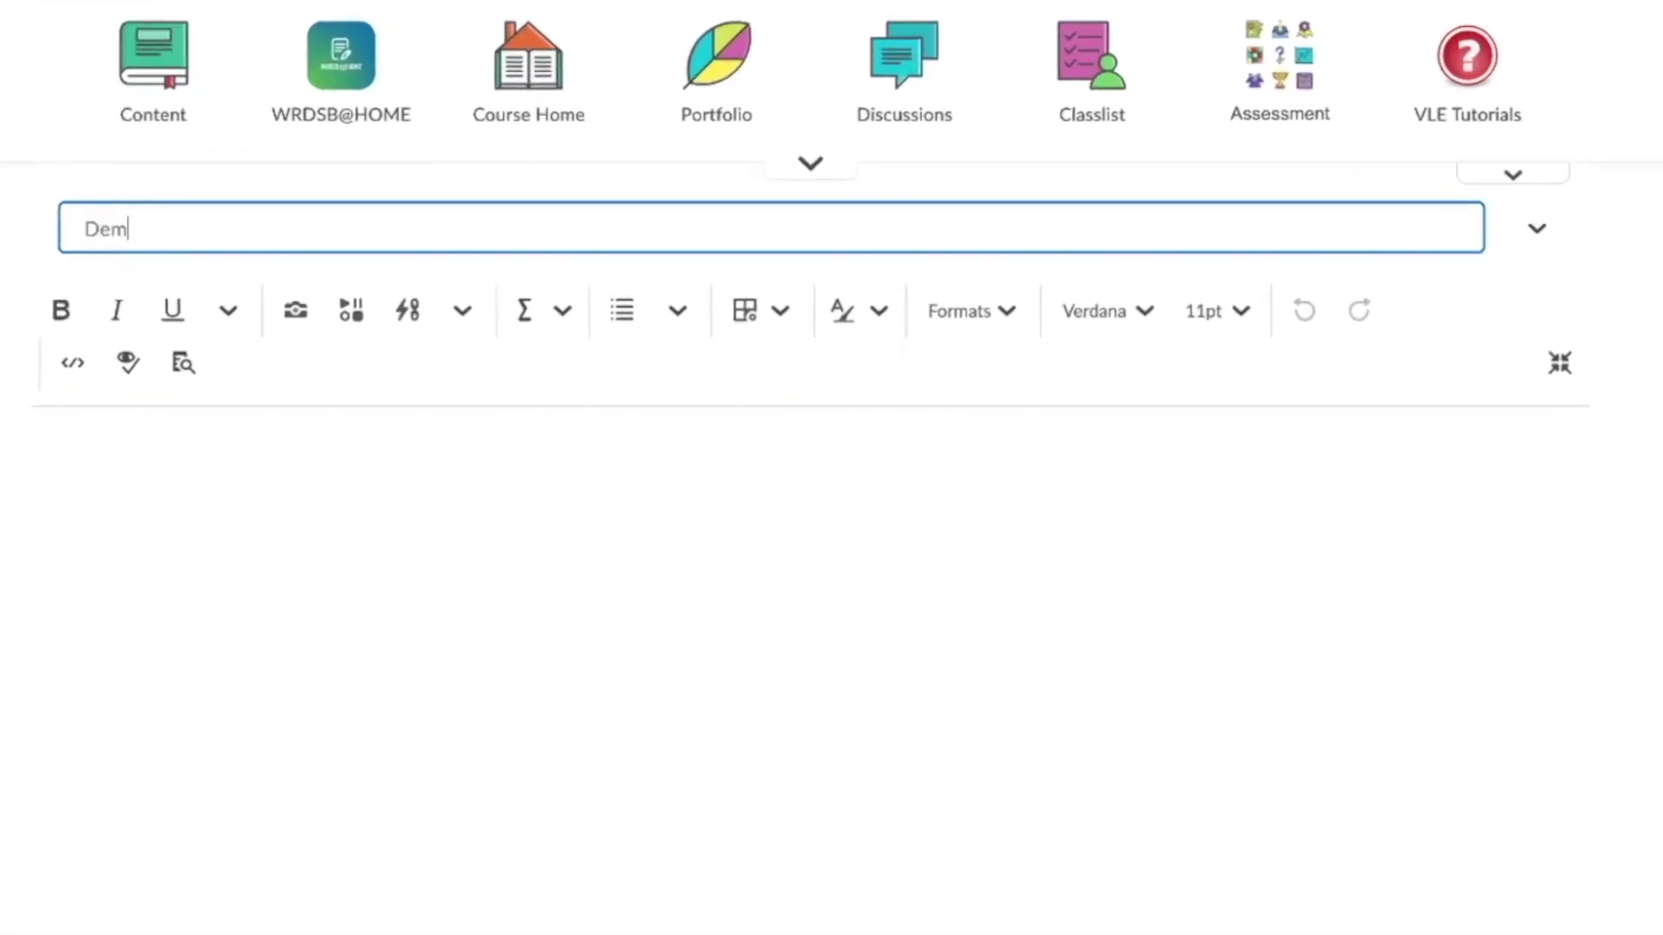
{"action": "type", "text": "L Page"}
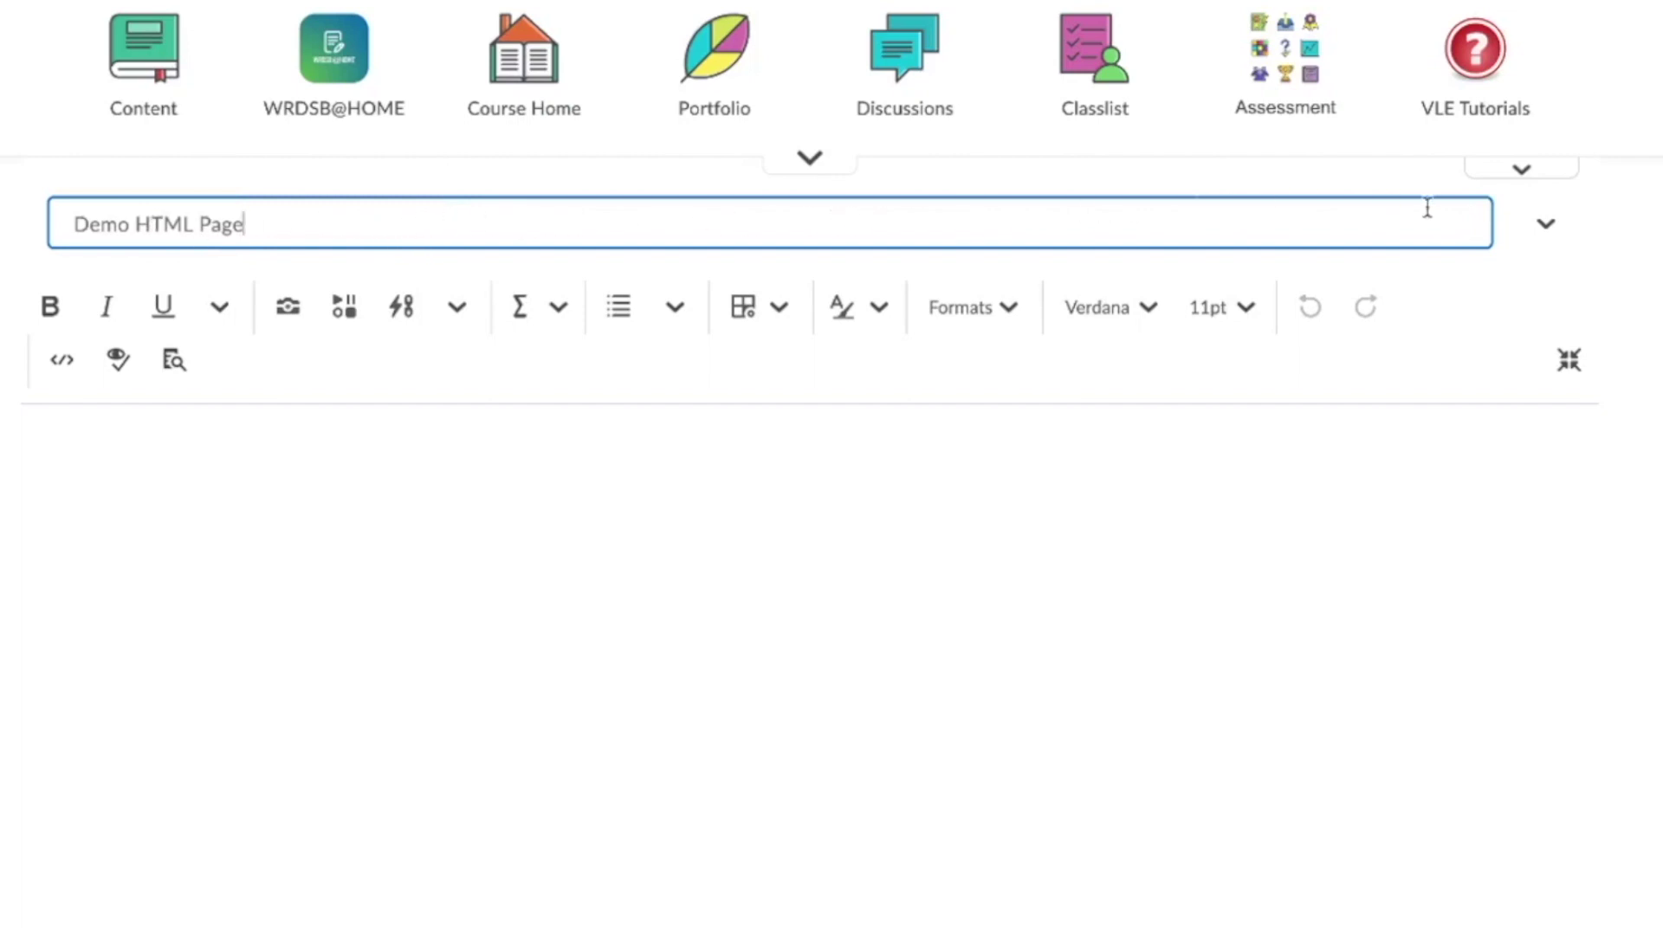
Apply the 2_learning_activity template to the new page and look through its placeholder content
{"action": "left_click", "coordinate": [1546, 232]}
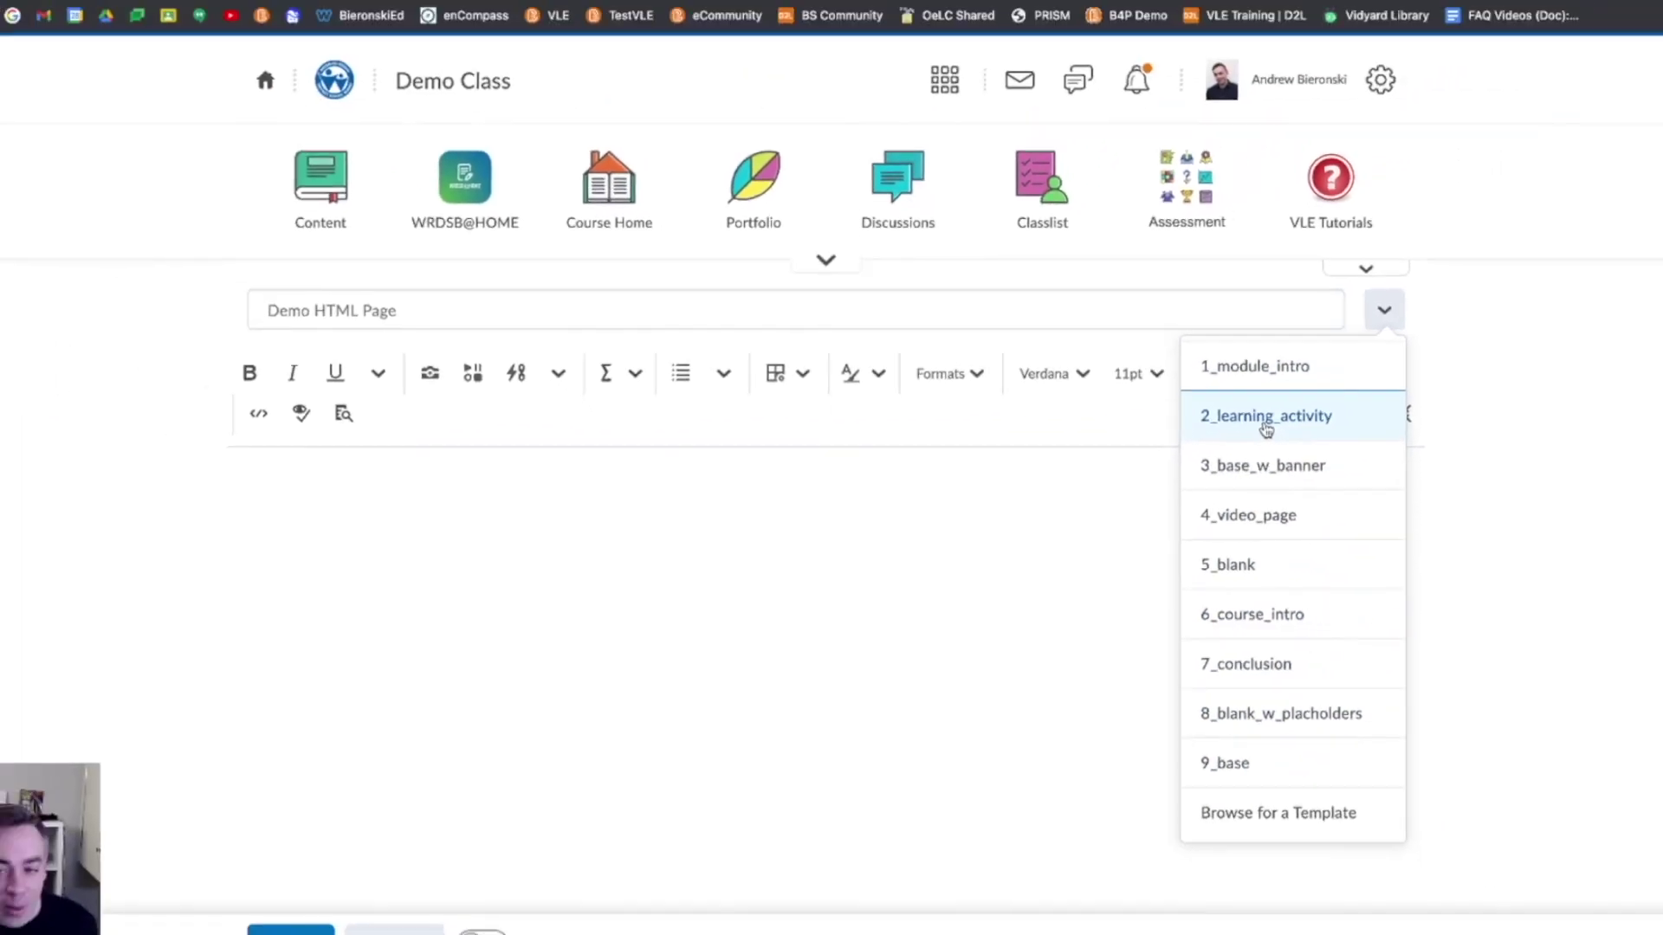
{"action": "left_click", "coordinate": [1222, 434]}
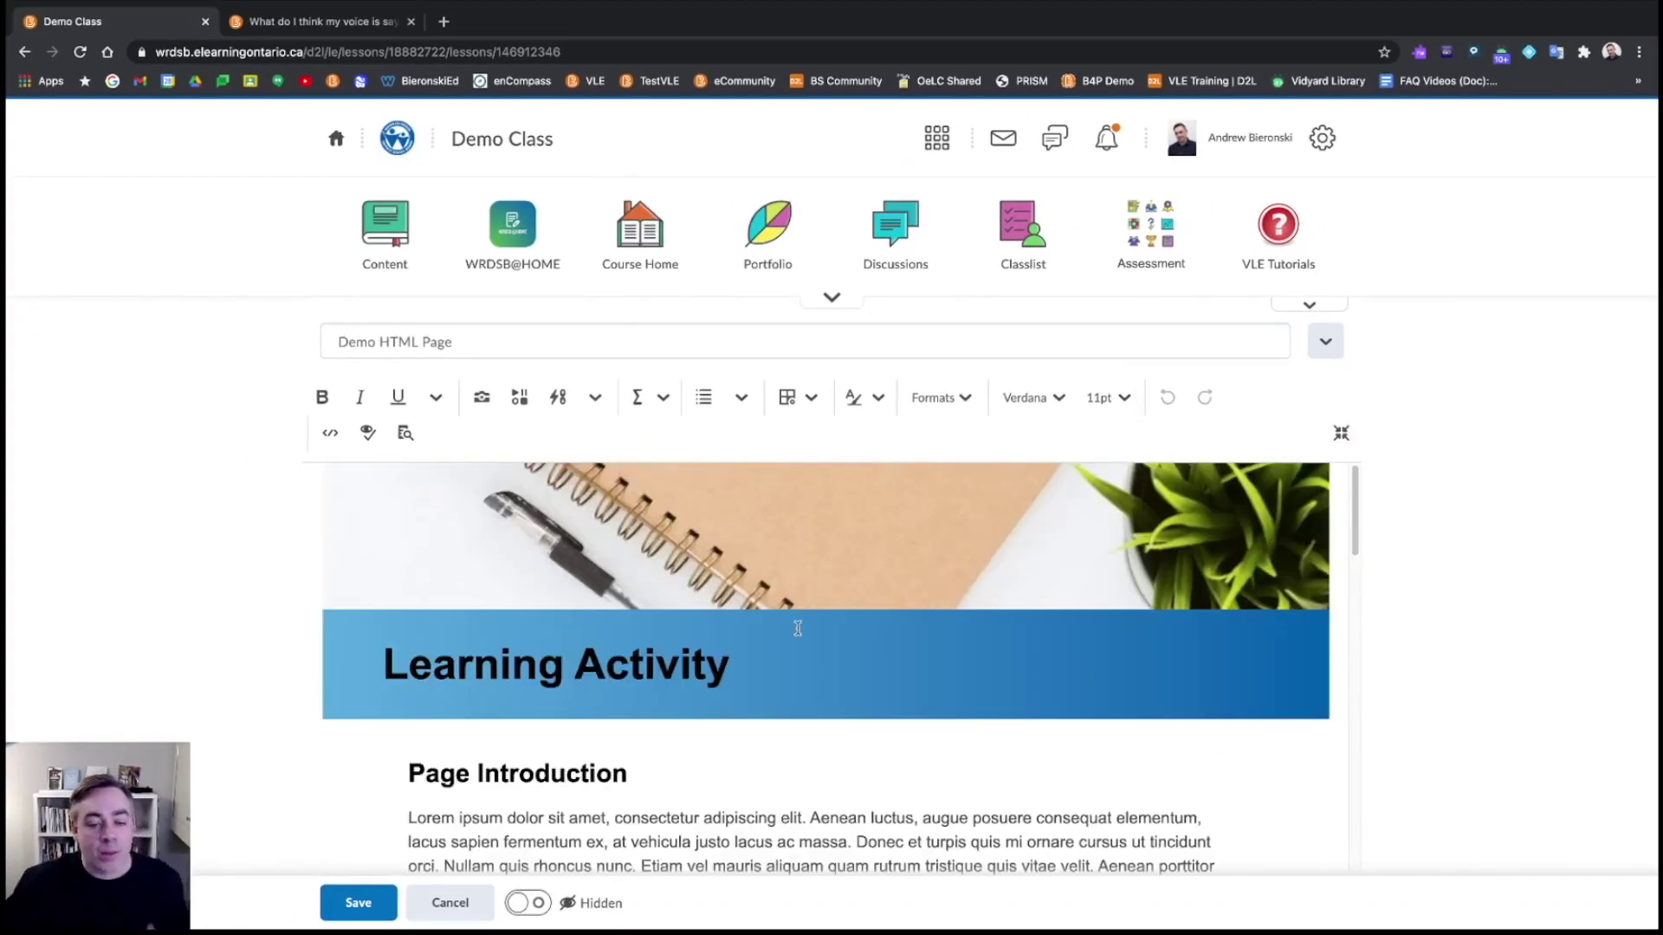
{"action": "scroll", "coordinate": [760, 658], "scroll_direction": "down", "scroll_amount": 5}
{"action": "scroll", "coordinate": [760, 657], "scroll_direction": "down", "scroll_amount": 9}
{"action": "scroll", "coordinate": [760, 657], "scroll_direction": "up", "scroll_amount": 5}
{"action": "scroll", "coordinate": [761, 657], "scroll_direction": "up", "scroll_amount": 10}
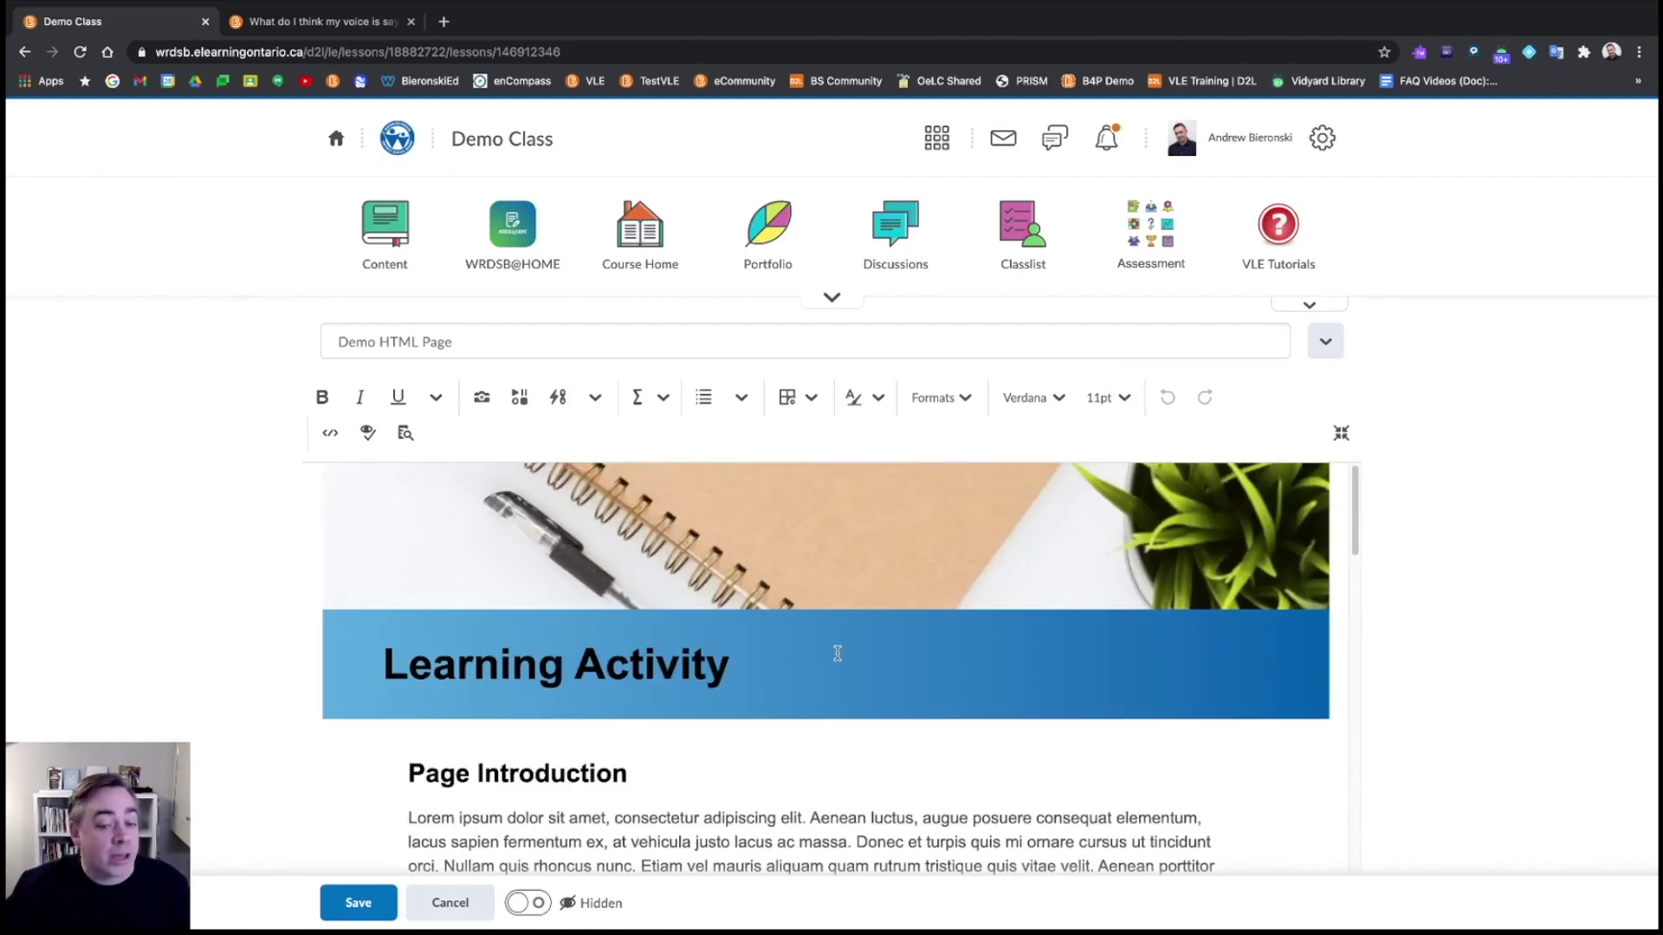
{"action": "scroll", "coordinate": [836, 652], "scroll_direction": "down", "scroll_amount": 1}
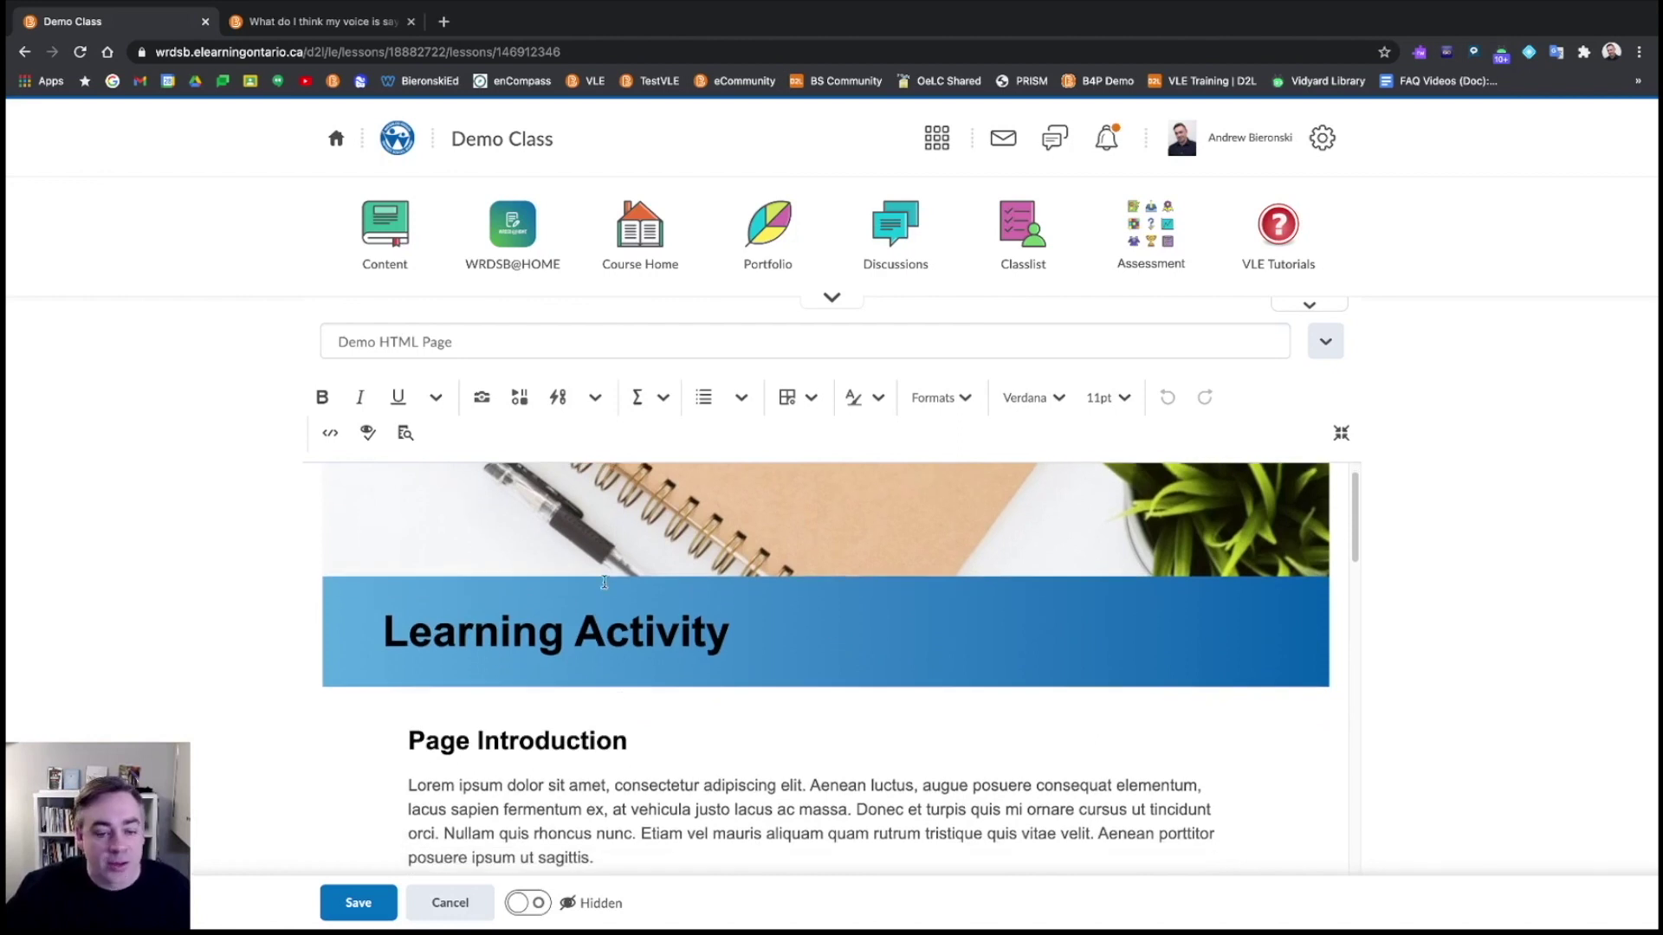
Save the templated Demo HTML Page and check its layout in full-screen view
{"action": "left_click", "coordinate": [630, 731]}
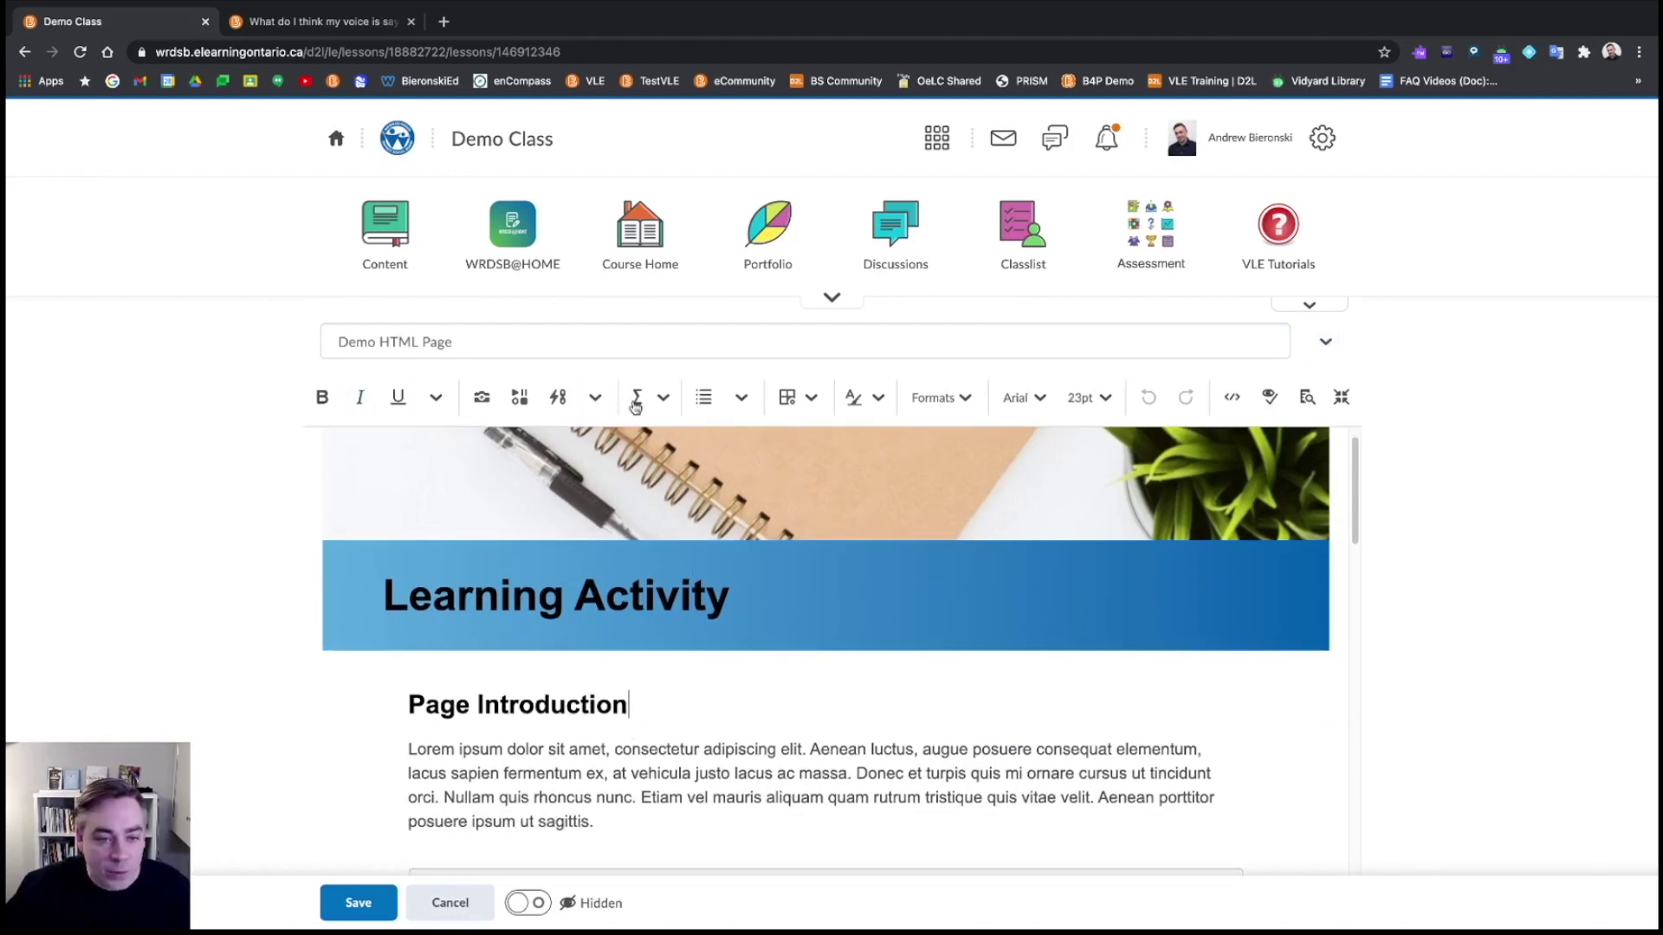
{"action": "left_click", "coordinate": [358, 904]}
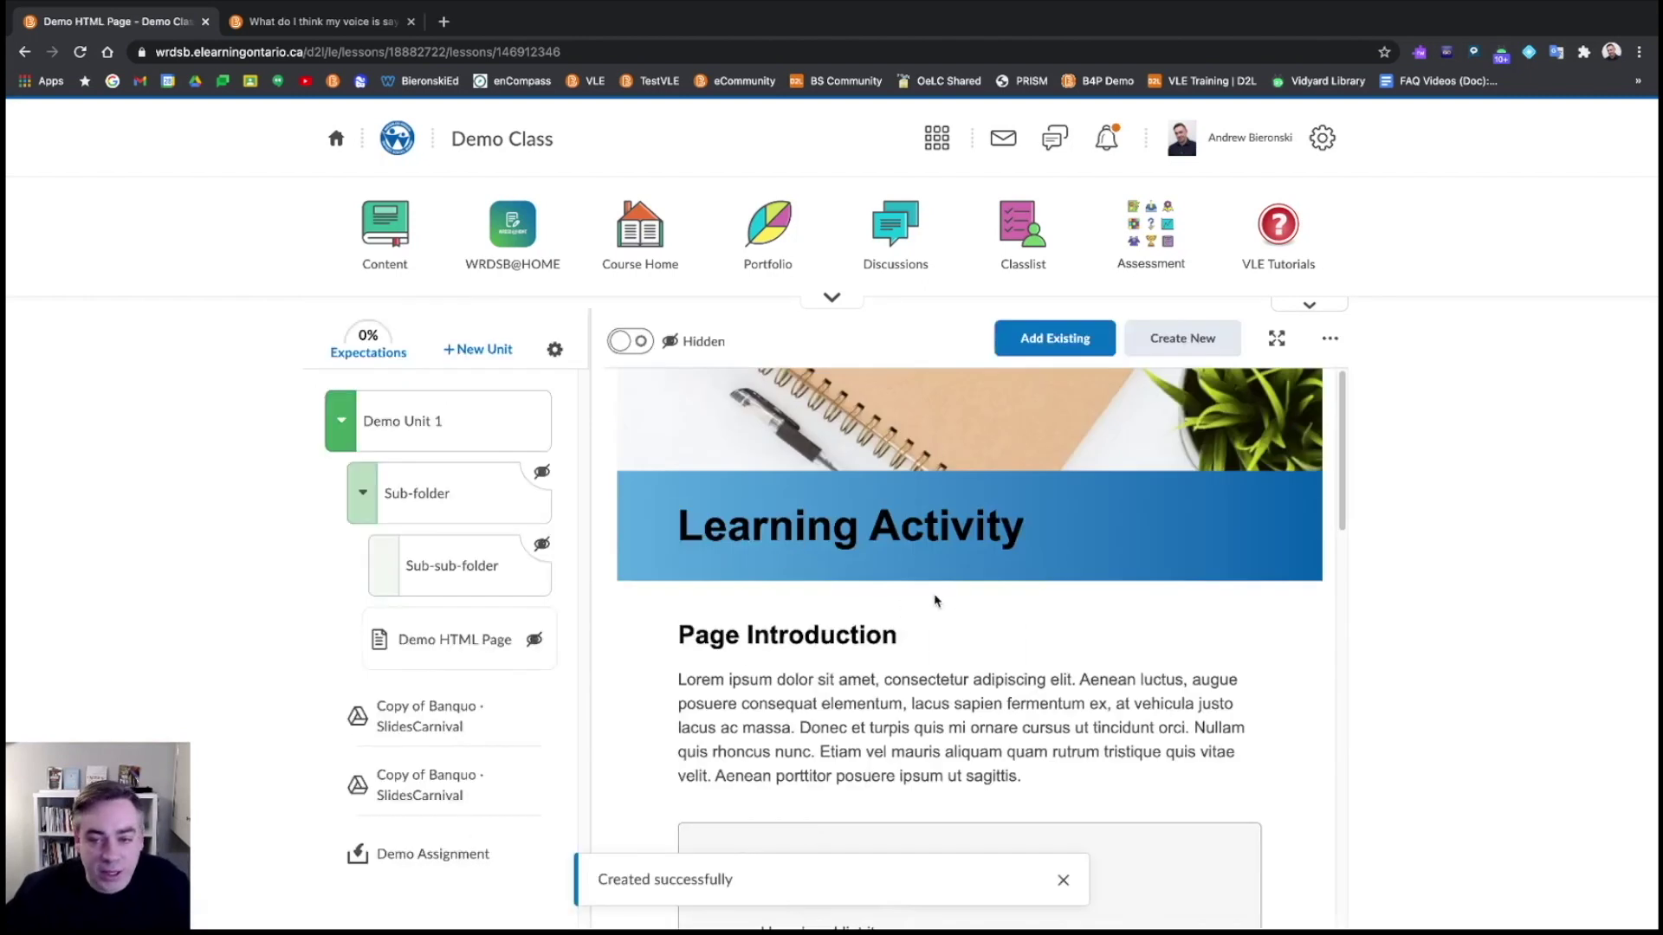
{"action": "left_click", "coordinate": [1276, 338]}
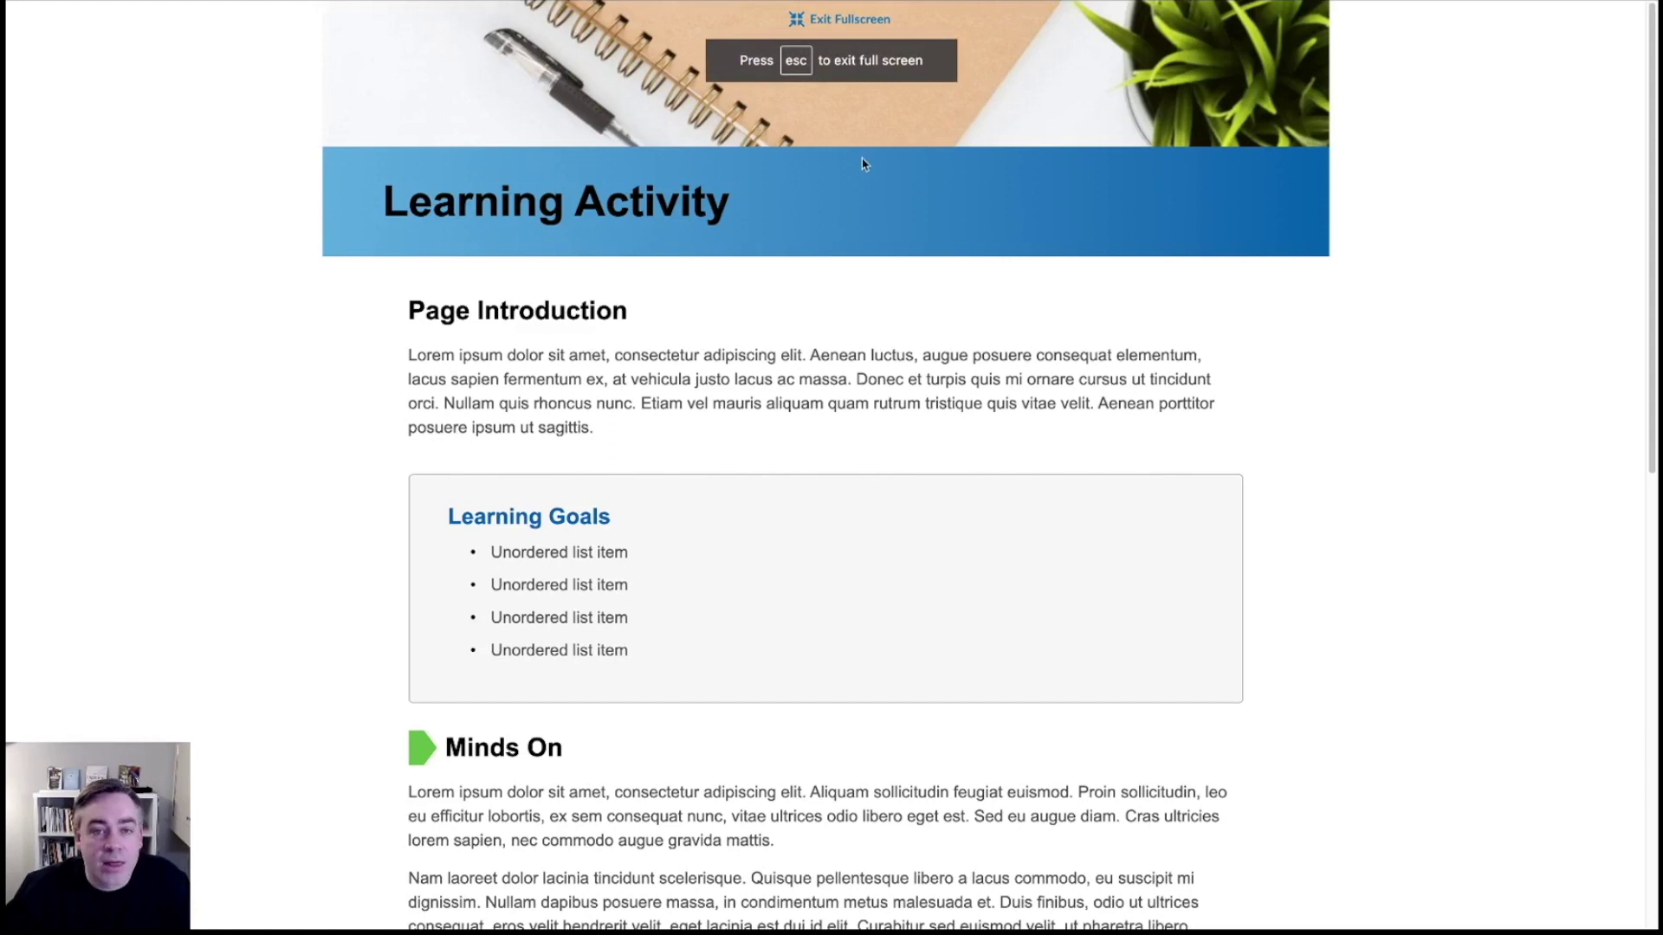
{"action": "scroll", "coordinate": [945, 260], "scroll_direction": "down", "scroll_amount": 1}
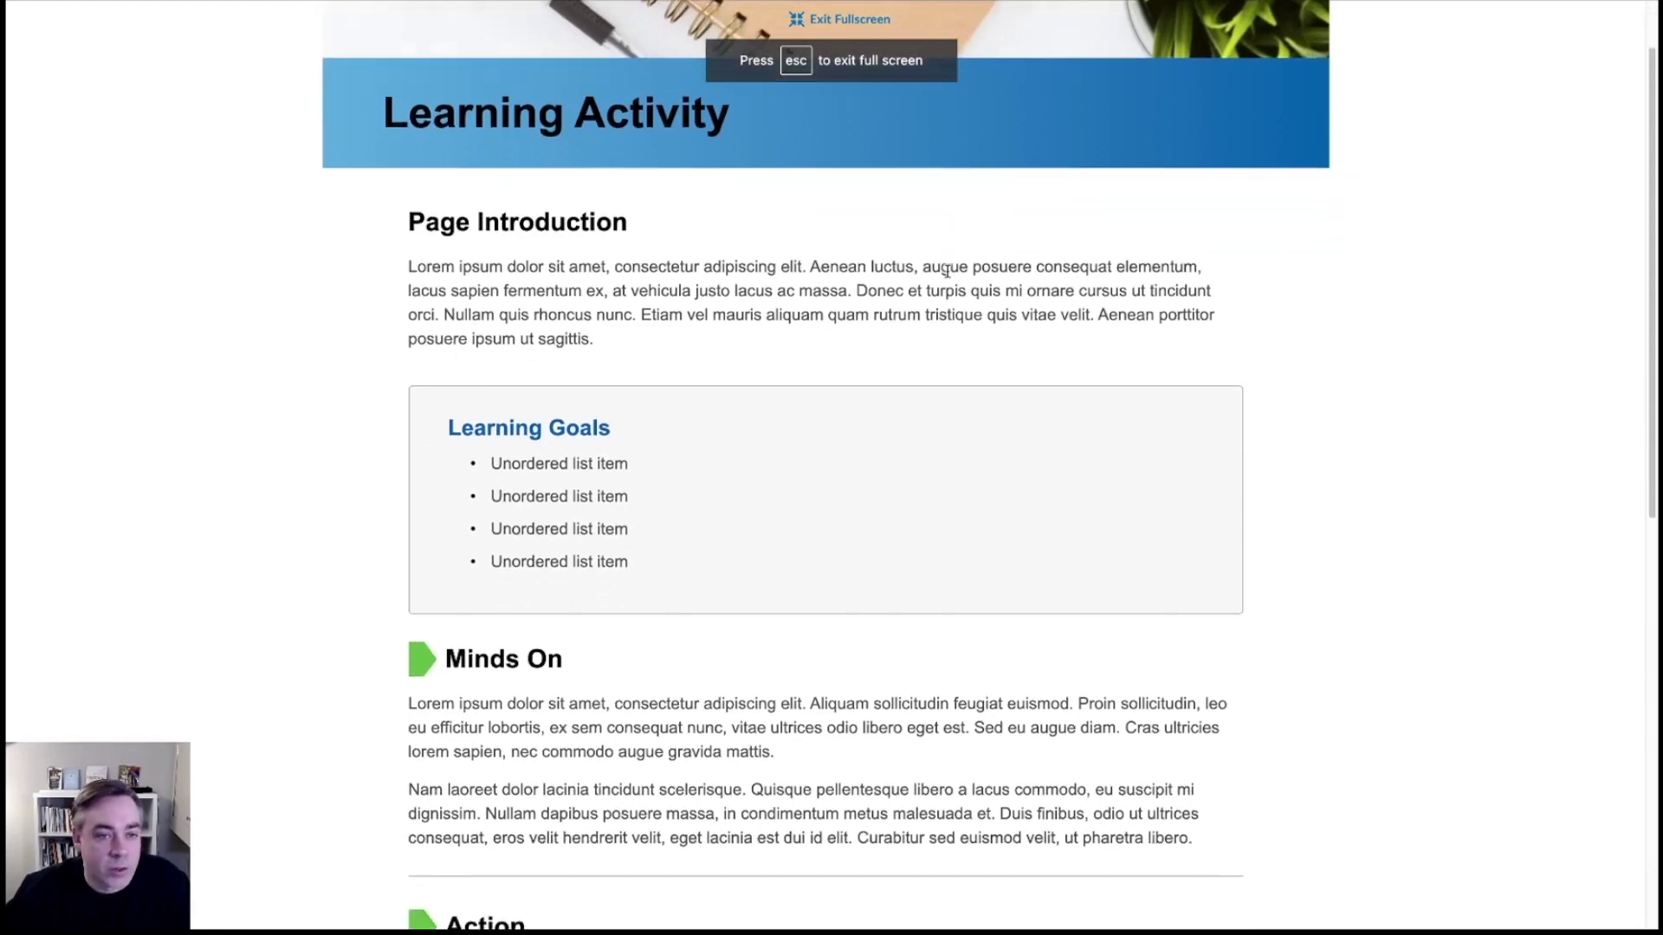
{"action": "scroll", "coordinate": [949, 275], "scroll_direction": "up", "scroll_amount": 1}
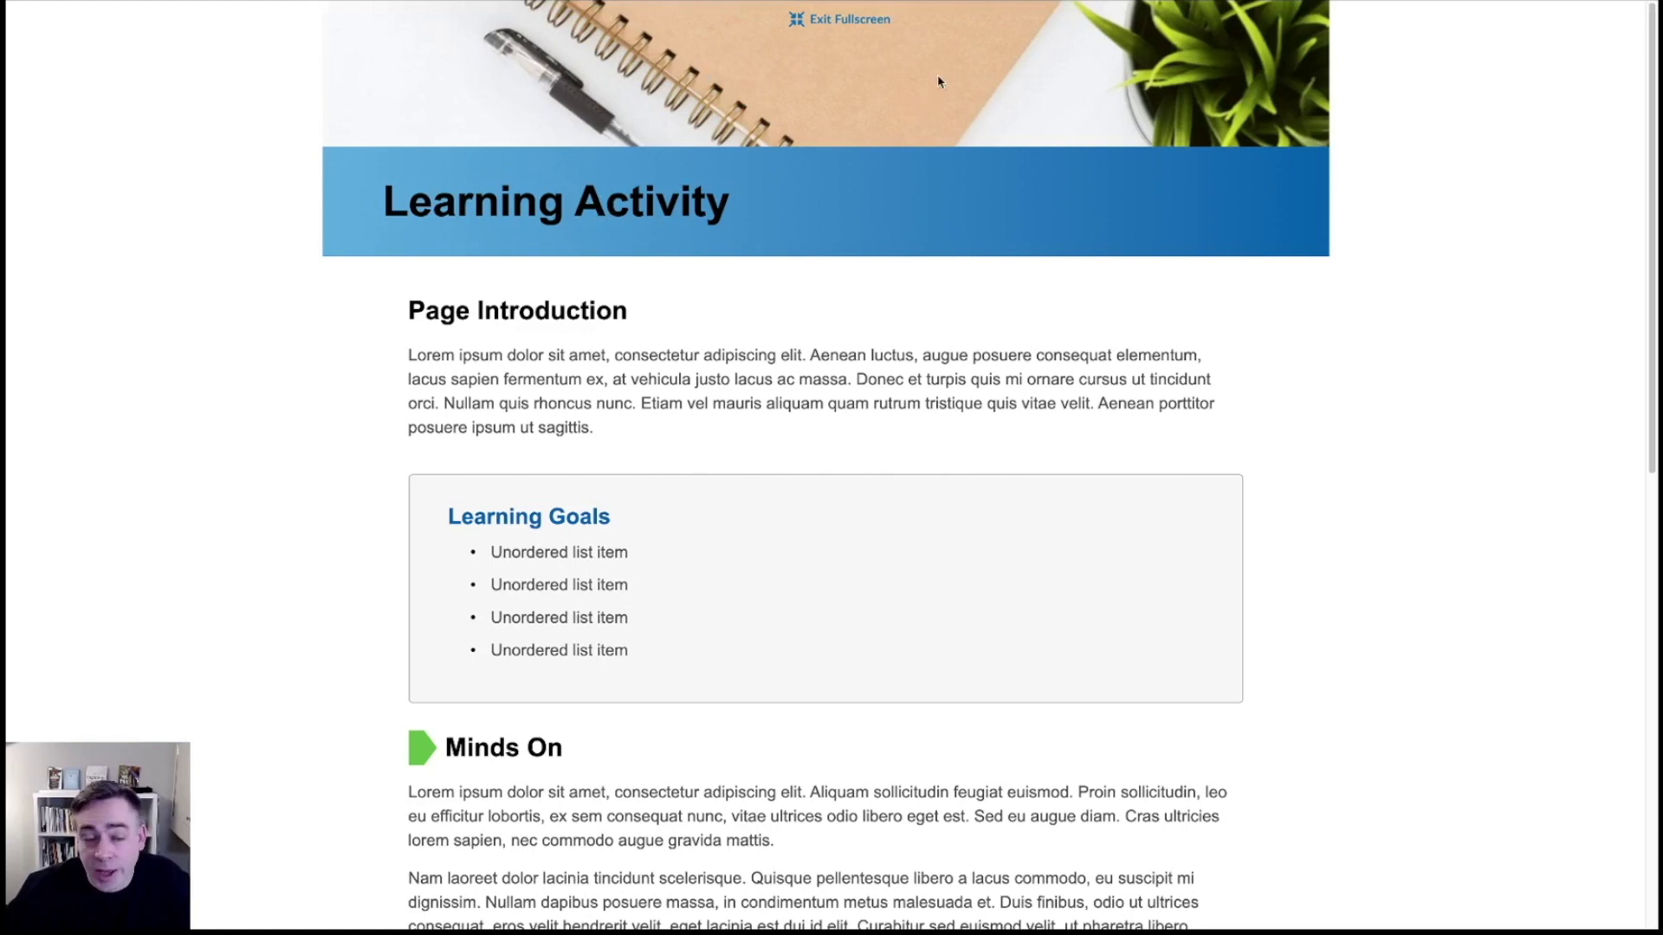
Read through the full-screen page from Page Introduction down to the Success Criteria box and footer, and exit full screen
{"action": "scroll", "coordinate": [875, 222], "scroll_direction": "down", "scroll_amount": 1}
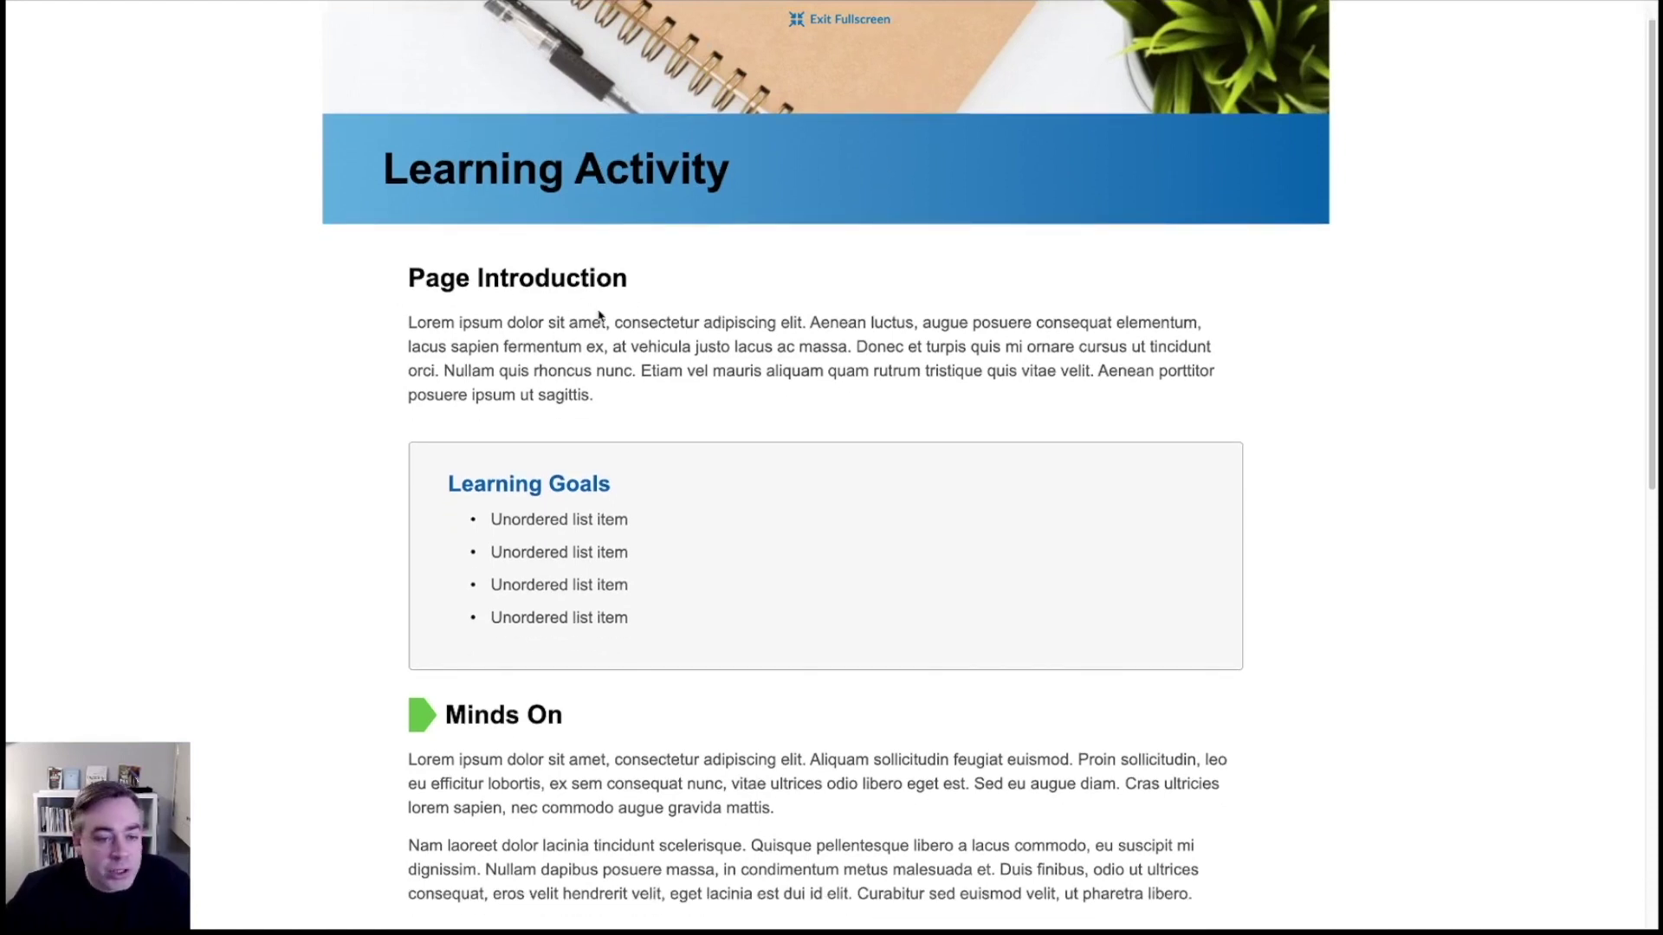
{"action": "scroll", "coordinate": [599, 316], "scroll_direction": "down", "scroll_amount": 2}
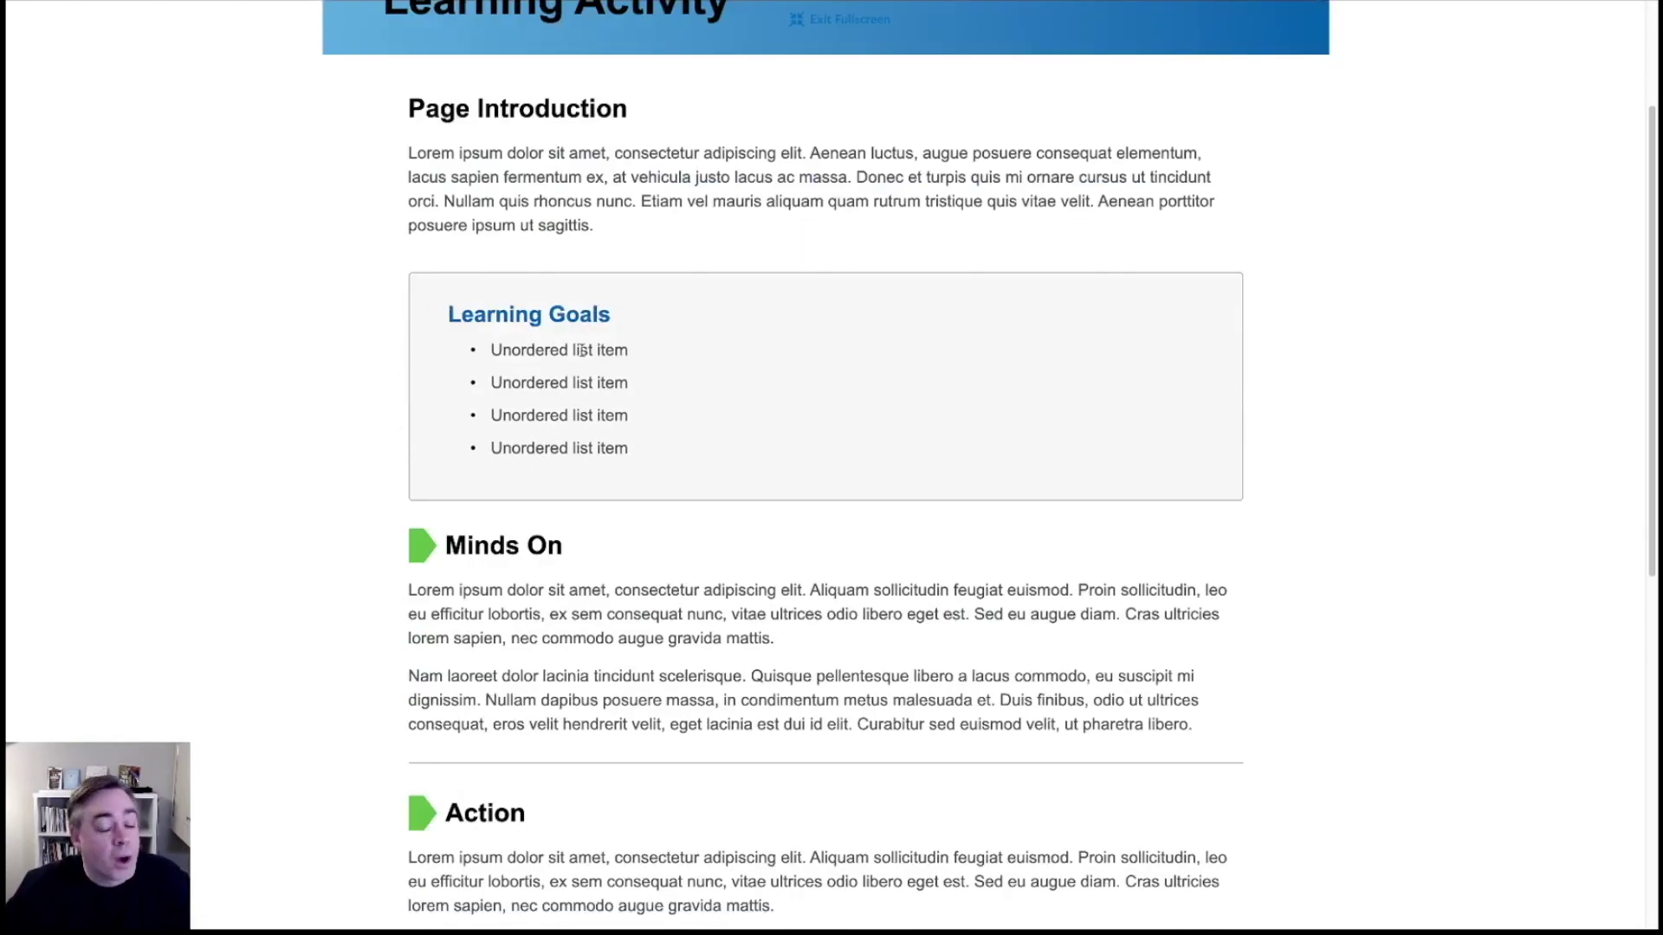
{"action": "scroll", "coordinate": [618, 355], "scroll_direction": "down", "scroll_amount": 3}
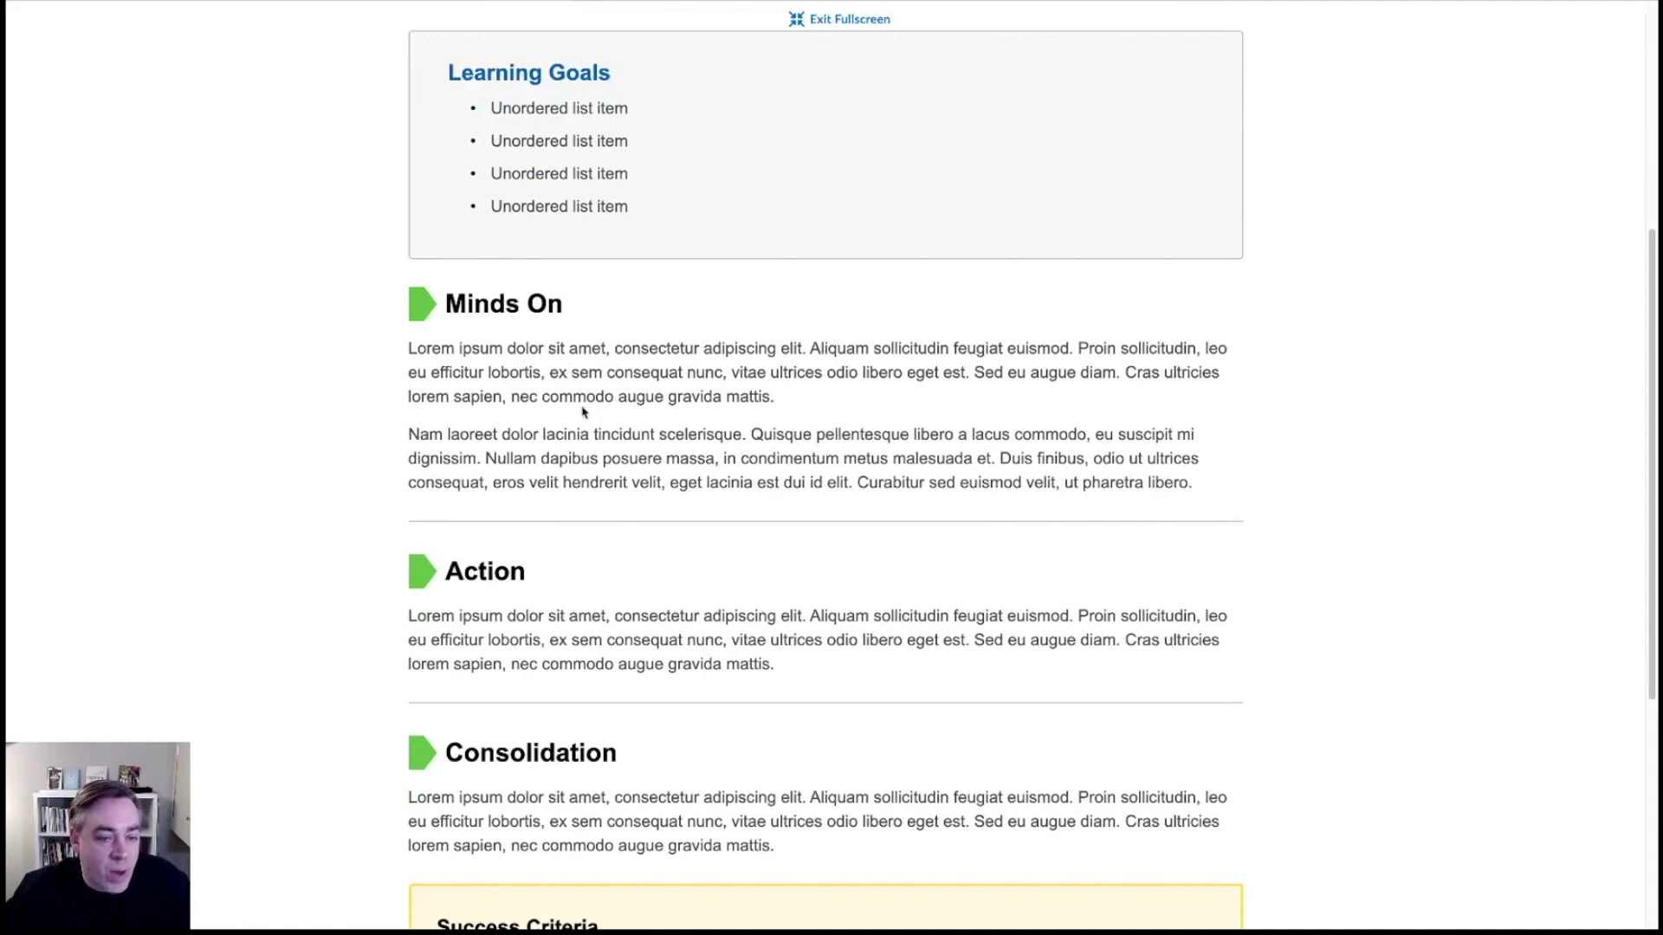
{"action": "scroll", "coordinate": [589, 658], "scroll_direction": "down", "scroll_amount": 1}
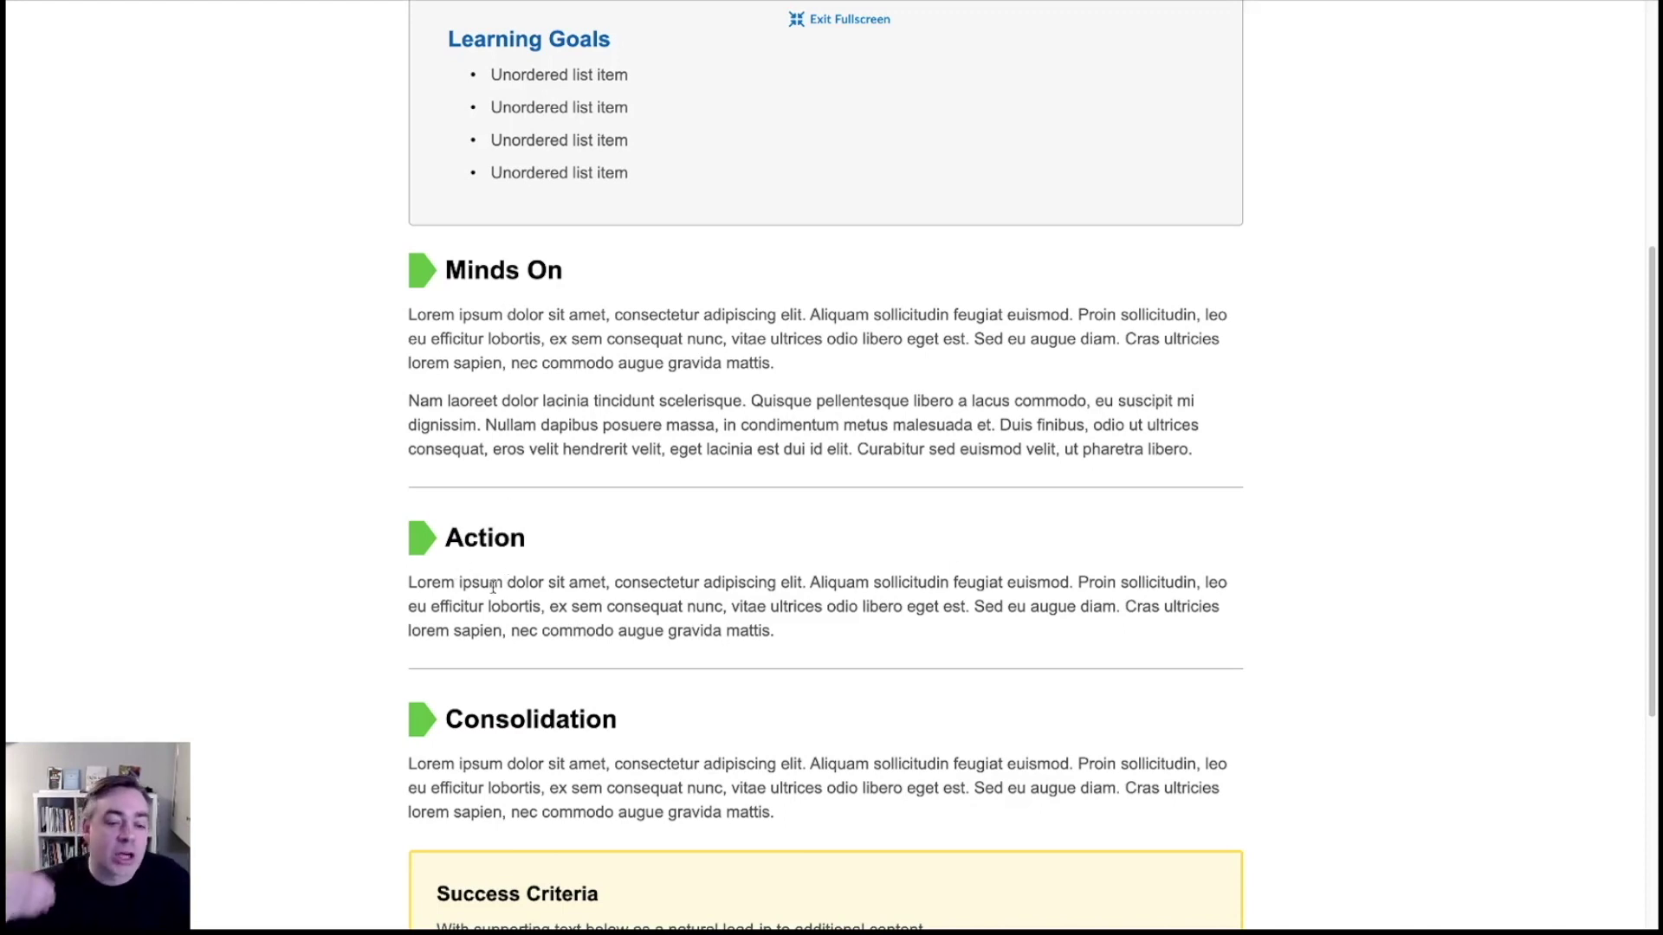
{"action": "scroll", "coordinate": [492, 587], "scroll_direction": "down", "scroll_amount": 2}
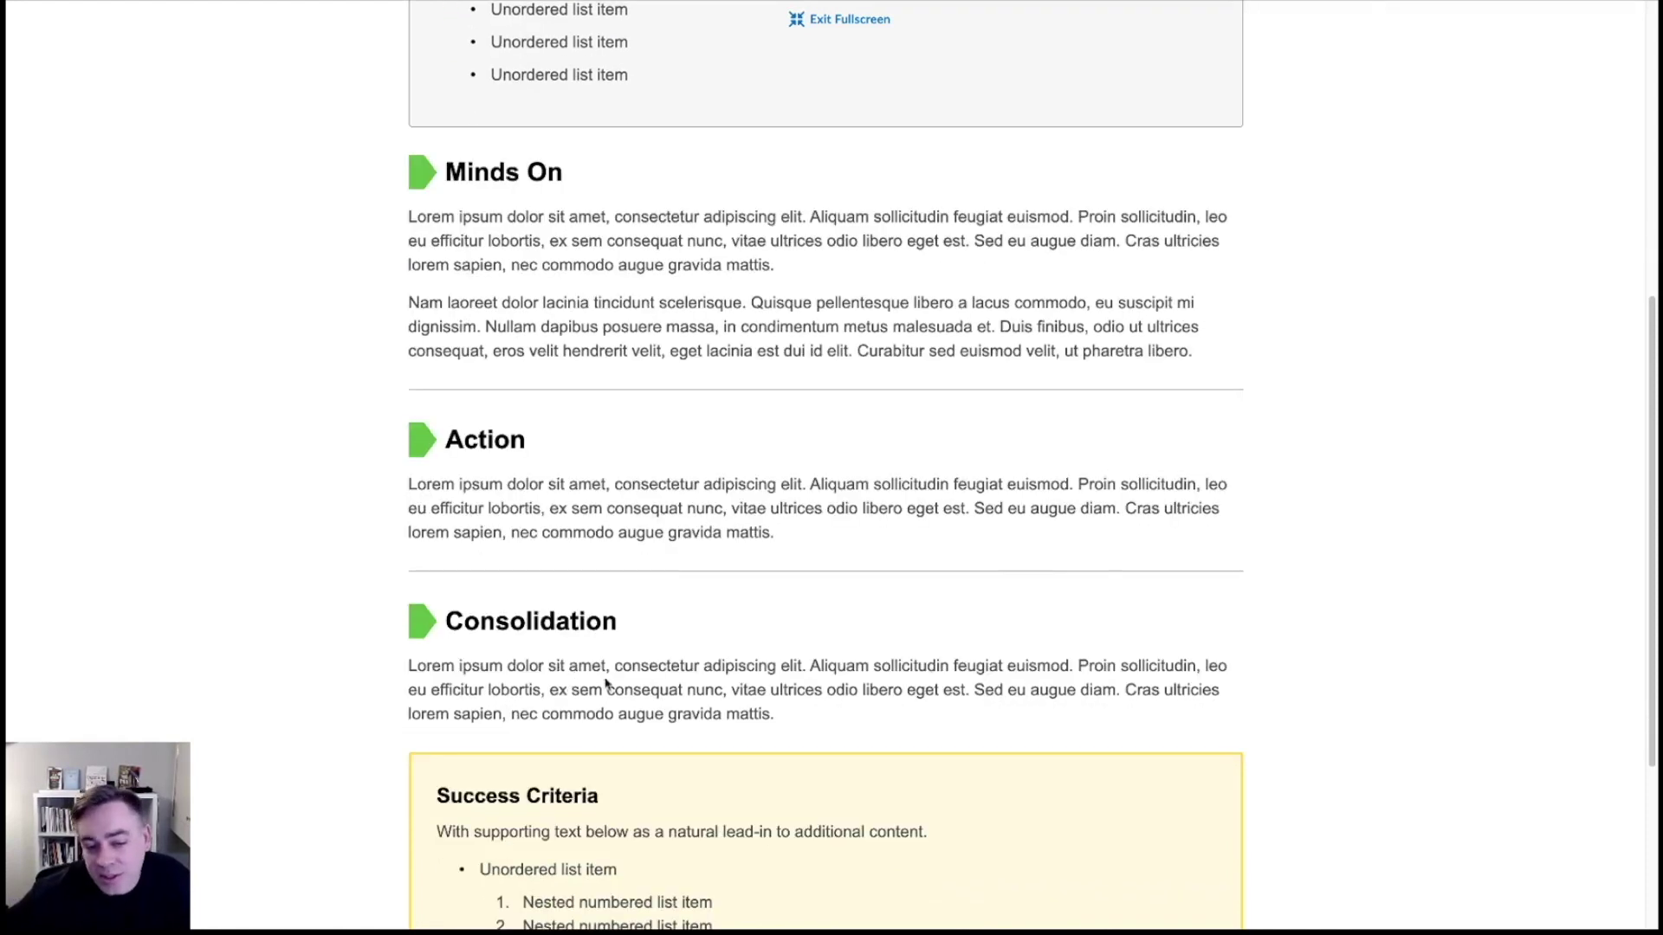
{"action": "scroll", "coordinate": [605, 683], "scroll_direction": "down", "scroll_amount": 1}
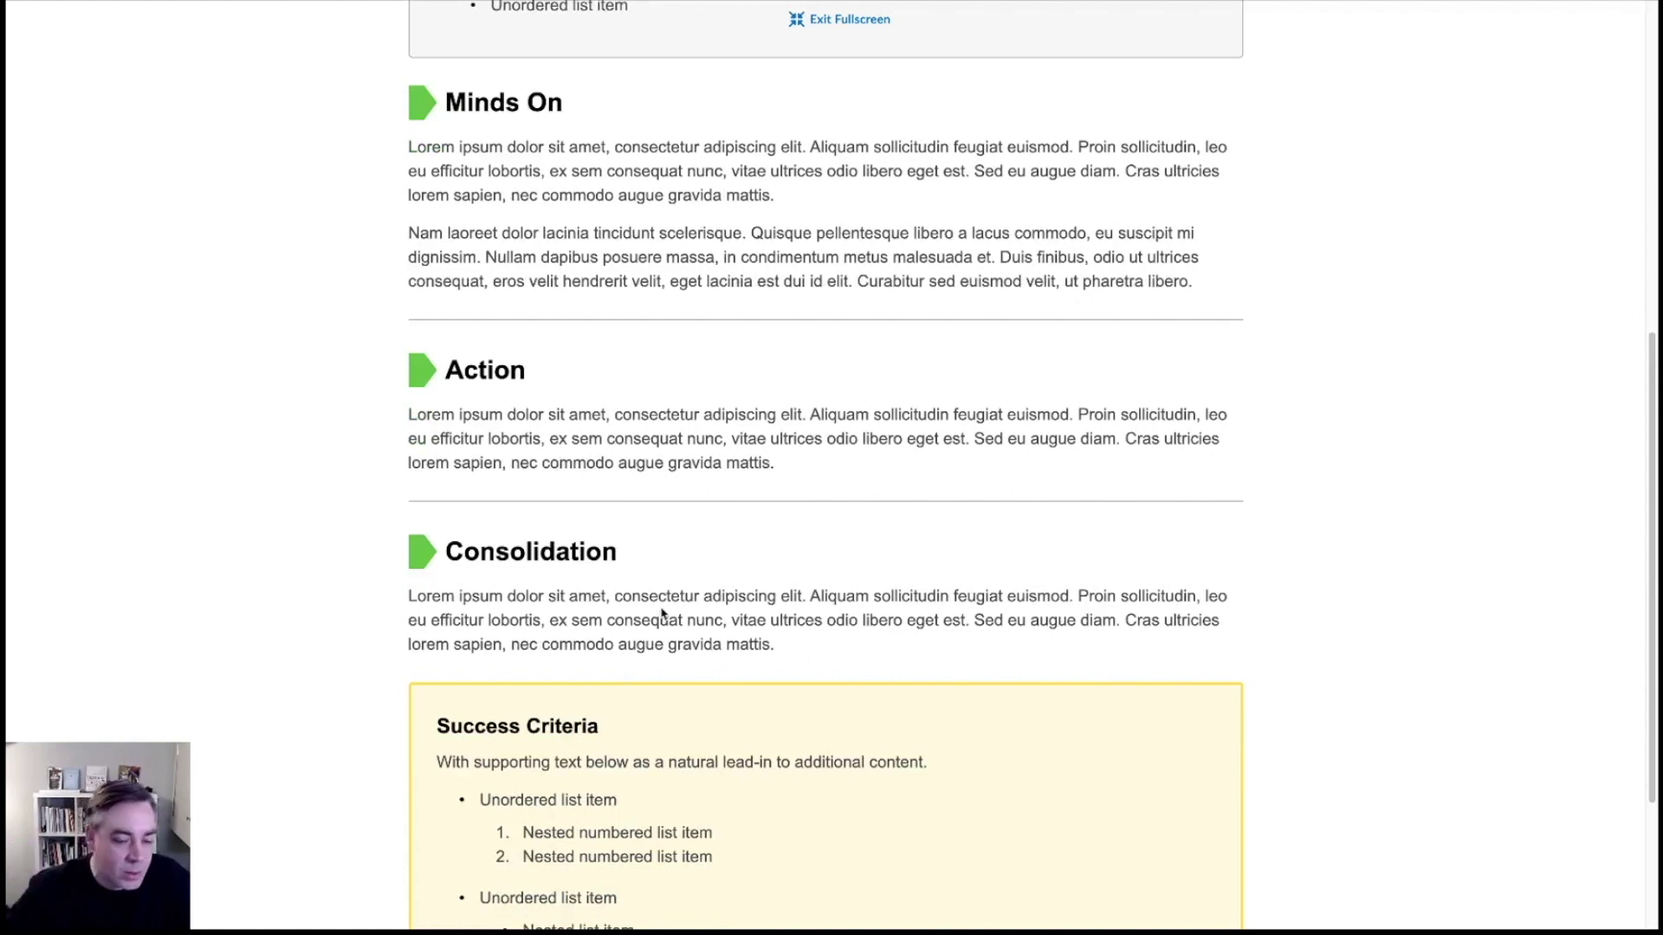
{"action": "scroll", "coordinate": [788, 513], "scroll_direction": "down", "scroll_amount": 2}
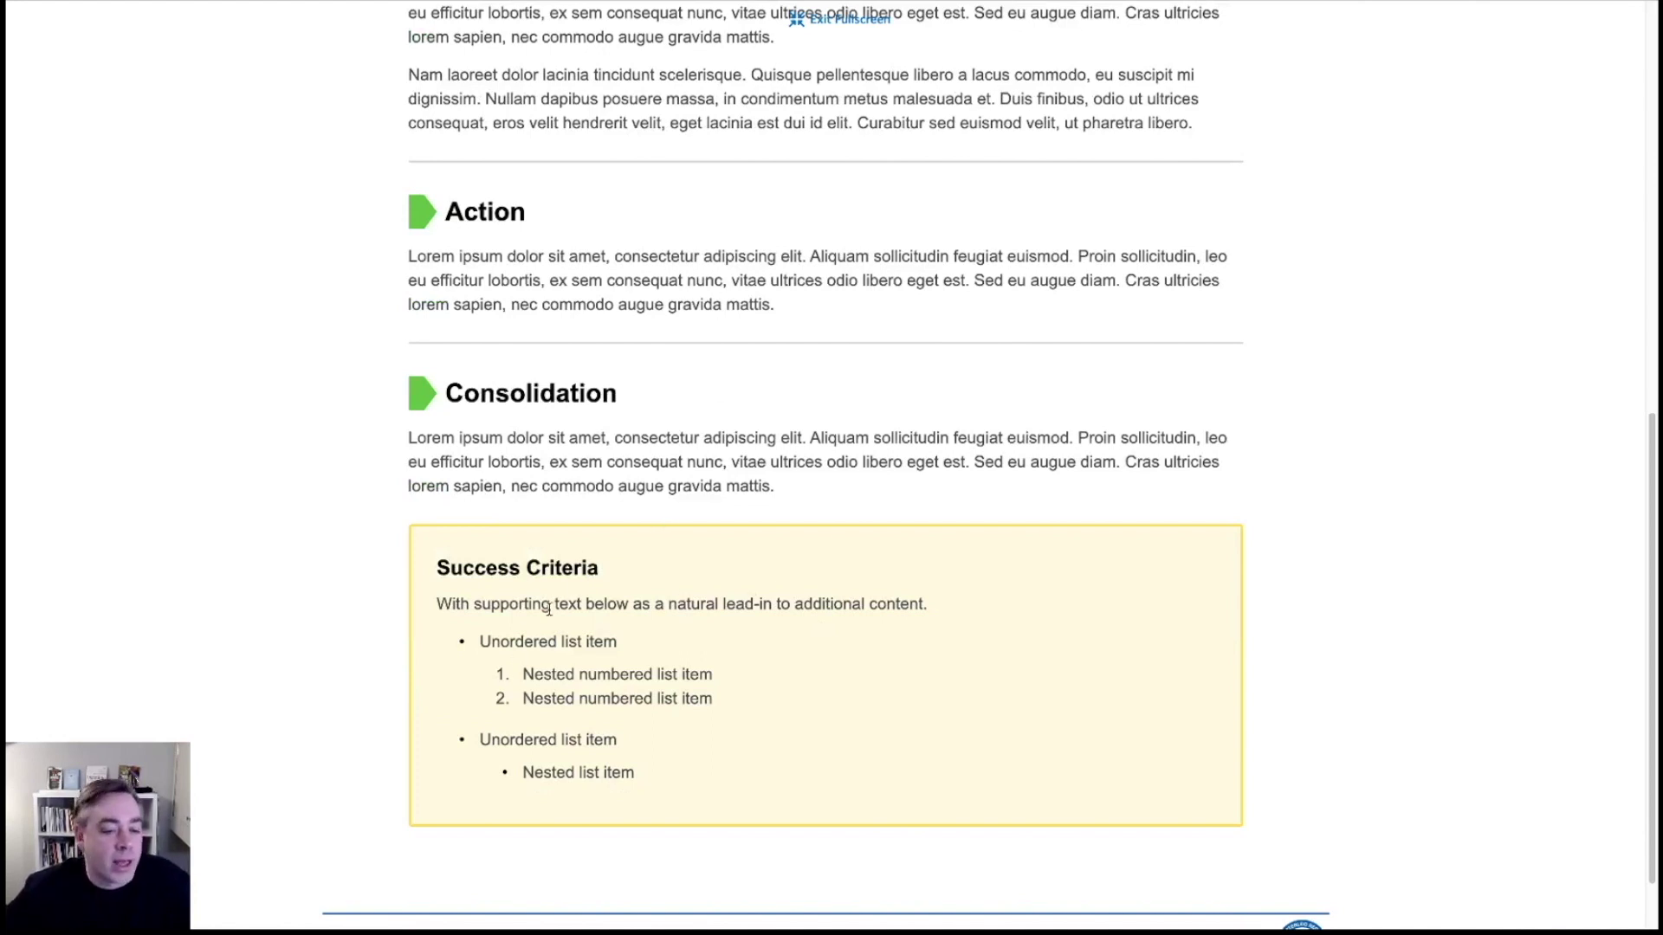
{"action": "scroll", "coordinate": [510, 557], "scroll_direction": "down", "scroll_amount": 1}
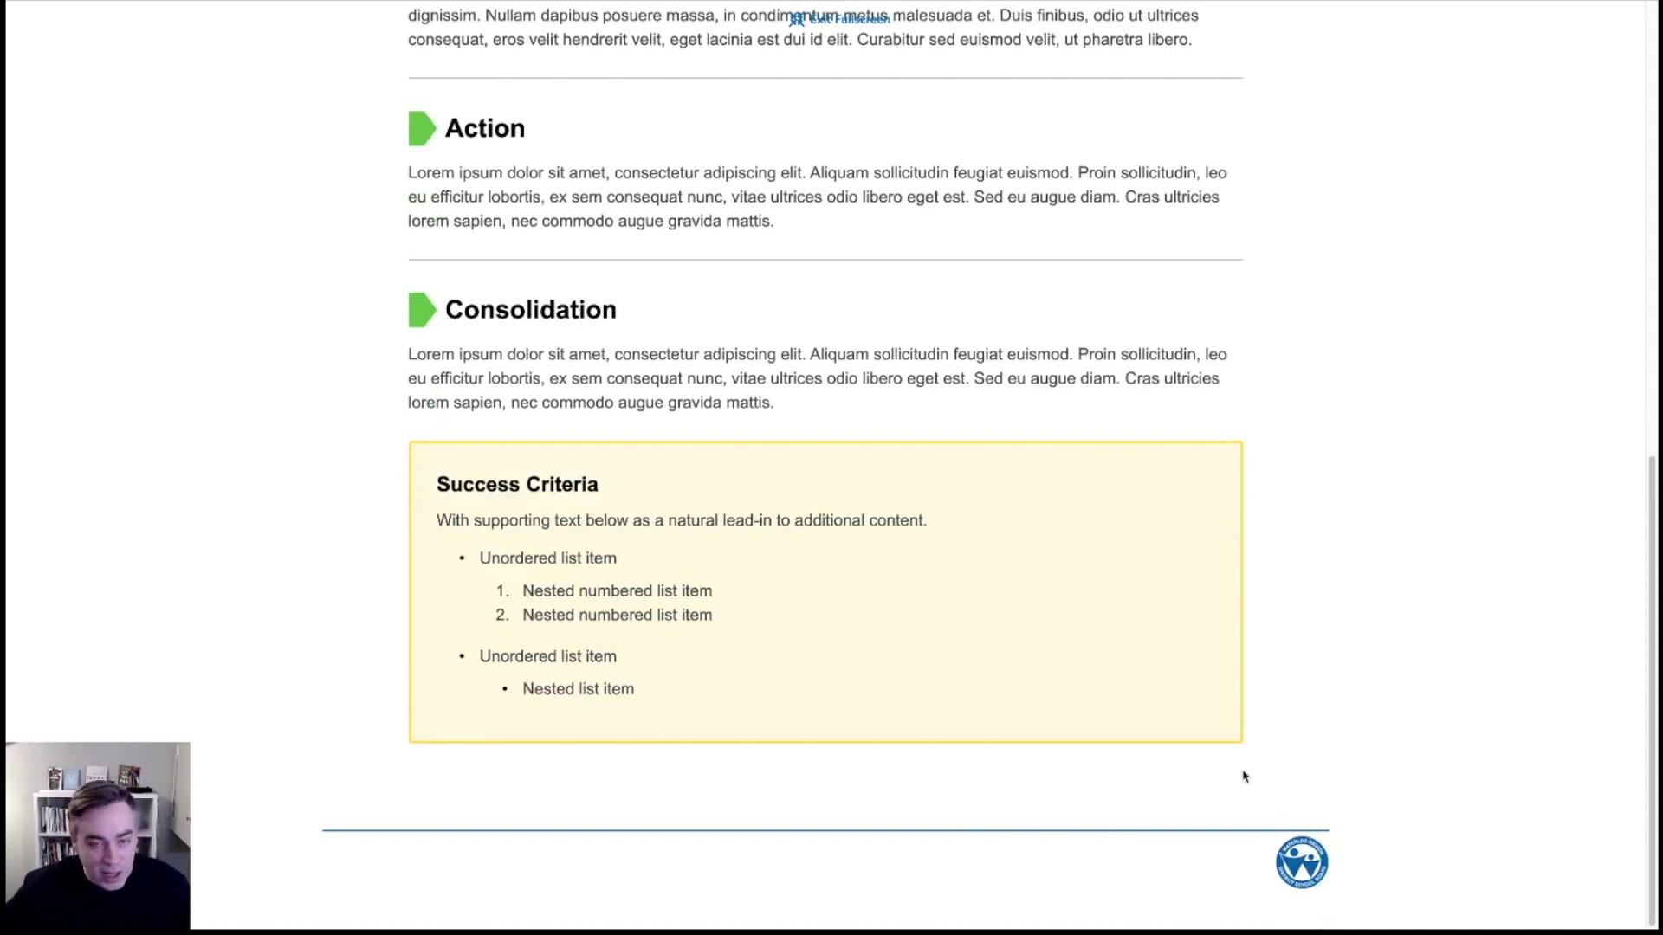
{"action": "left_click", "coordinate": [852, 35]}
{"action": "scroll", "coordinate": [901, 520], "scroll_direction": "up", "scroll_amount": 10}
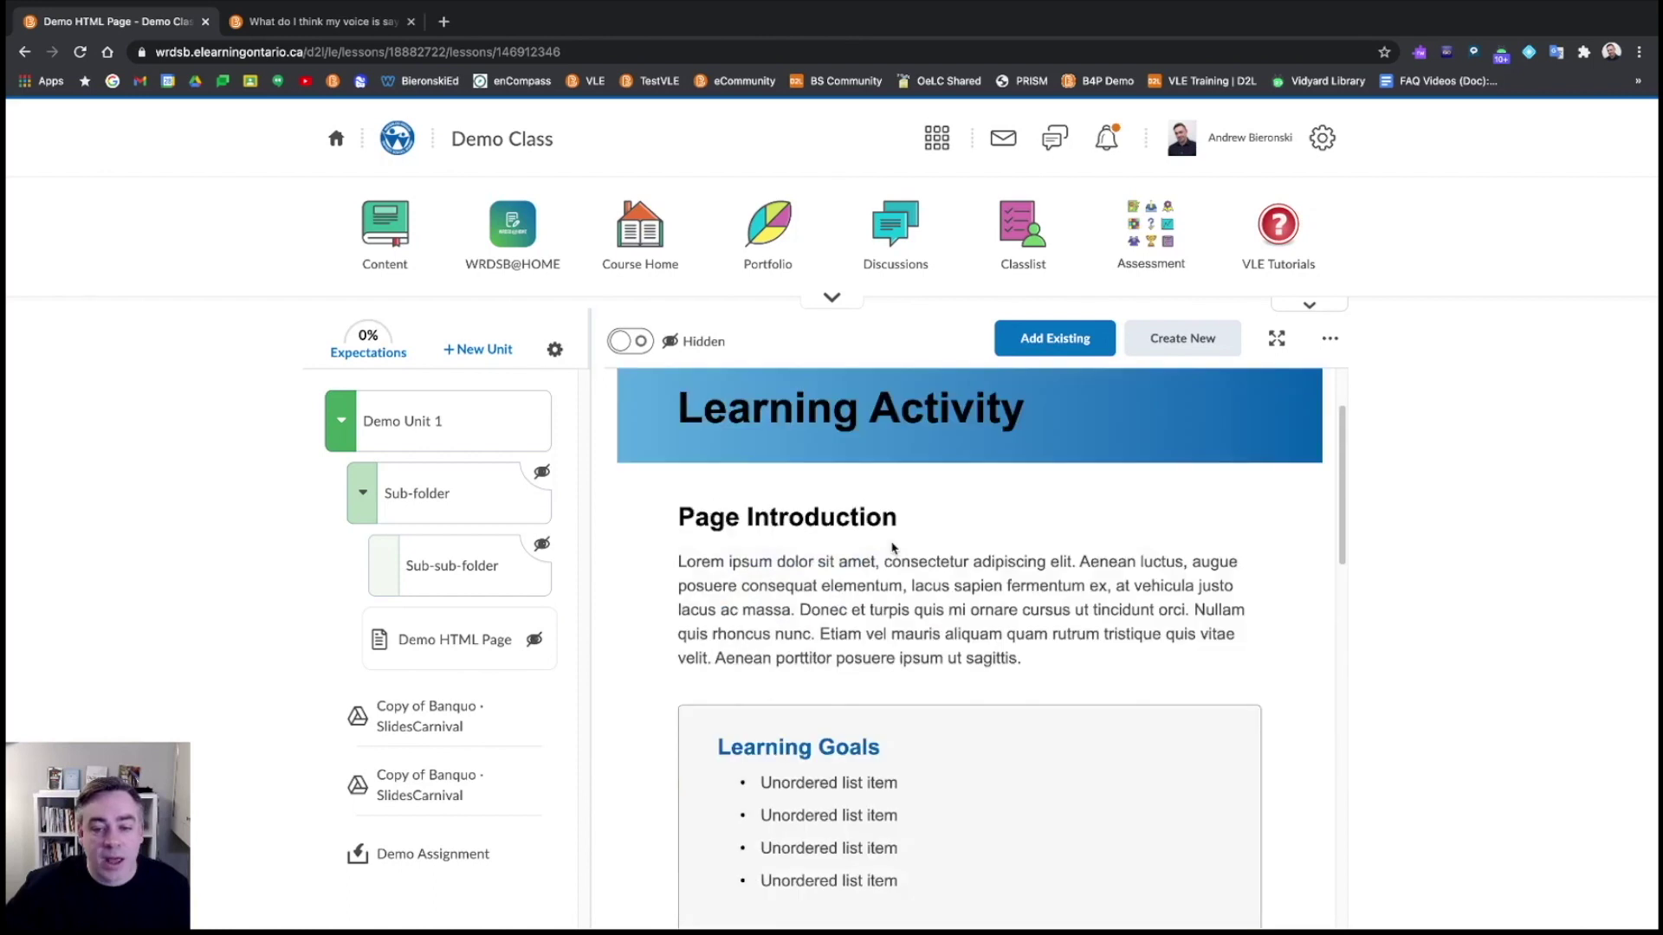
Open Demo HTML Page for editing and replace the banner heading "Learning Activity" with "Template Page"
{"action": "left_click", "coordinate": [1325, 340]}
{"action": "left_click", "coordinate": [1160, 388]}
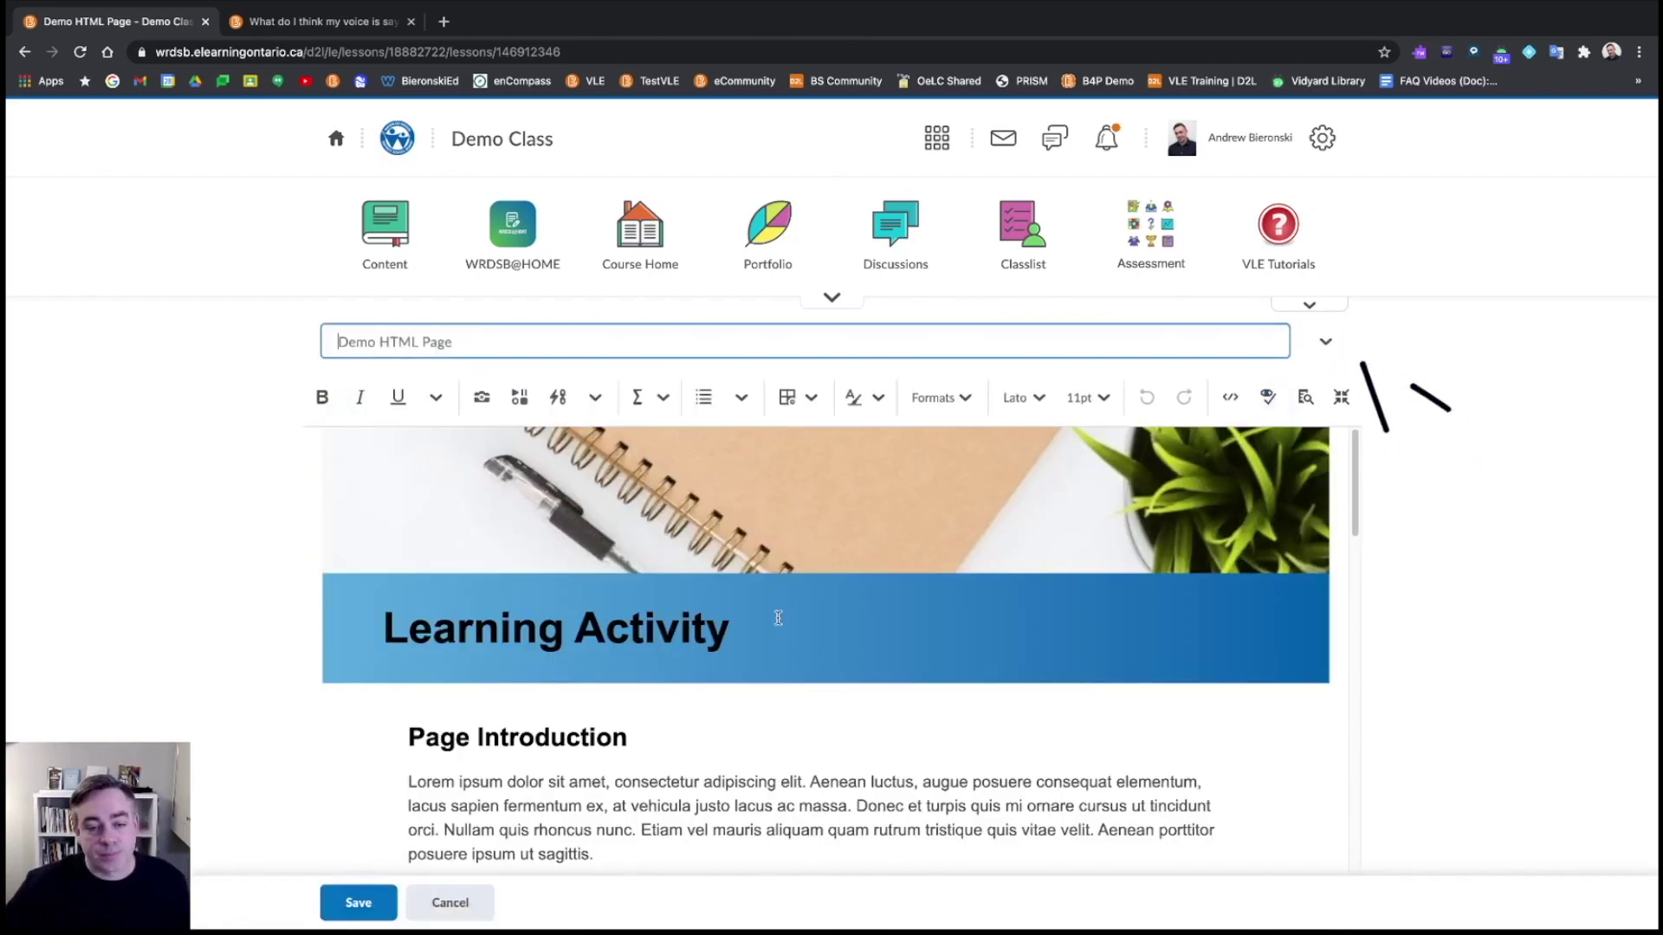
{"action": "left_click_drag", "start_coordinate": [730, 620], "coordinate": [387, 620]}
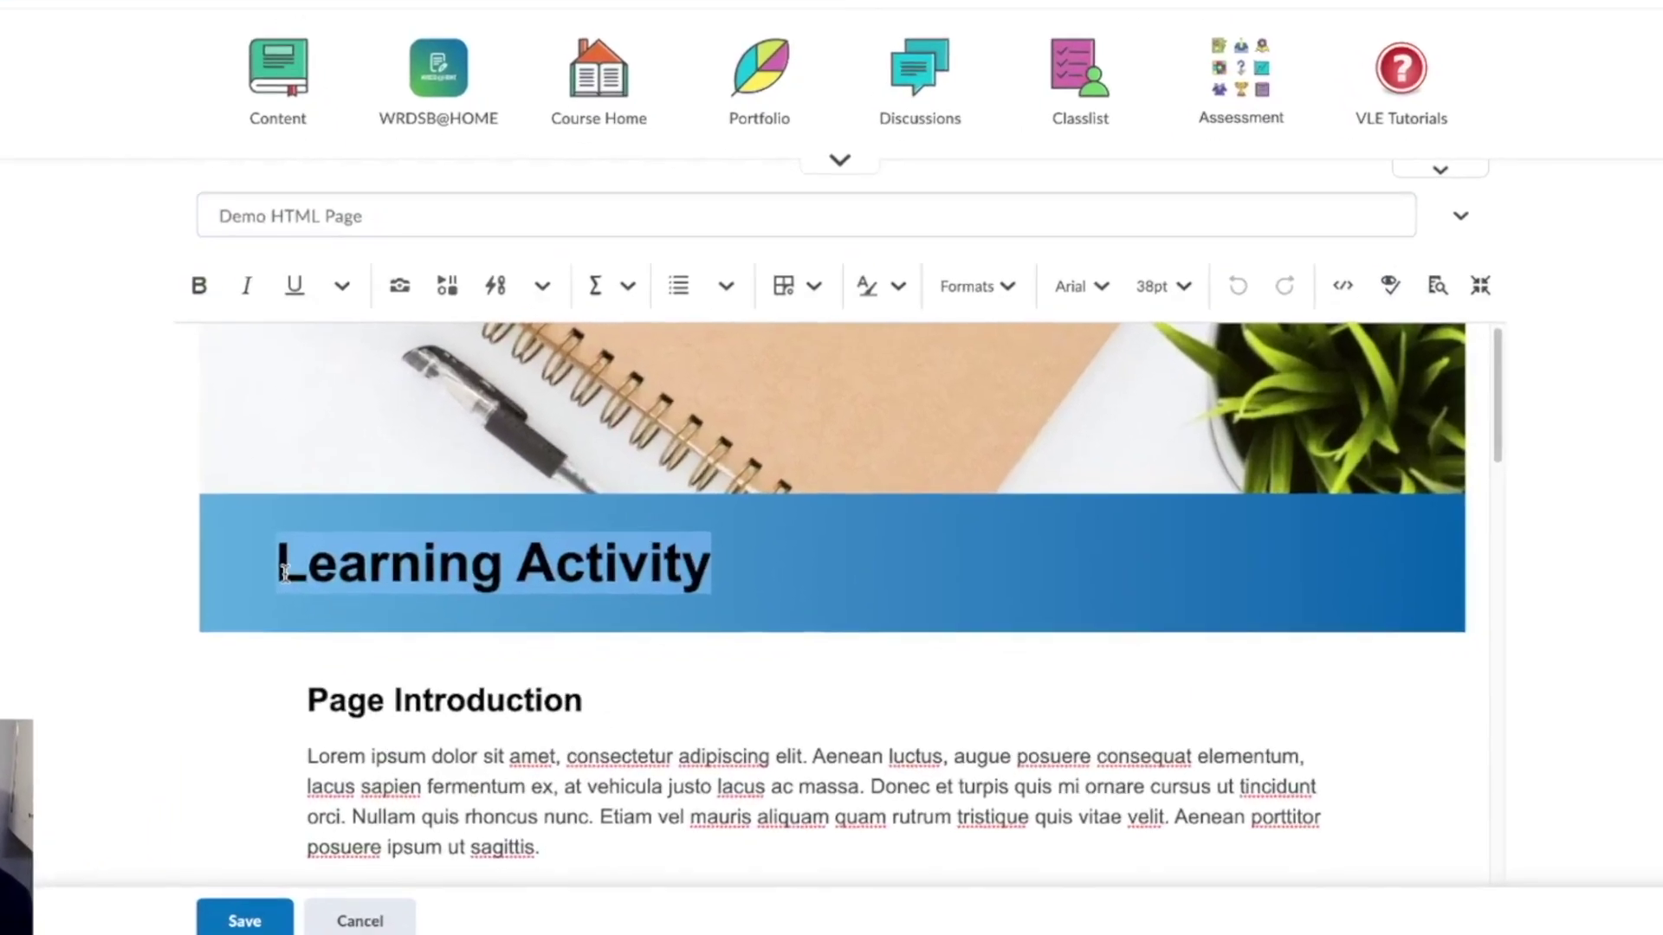
{"action": "type", "text": "Templa"}
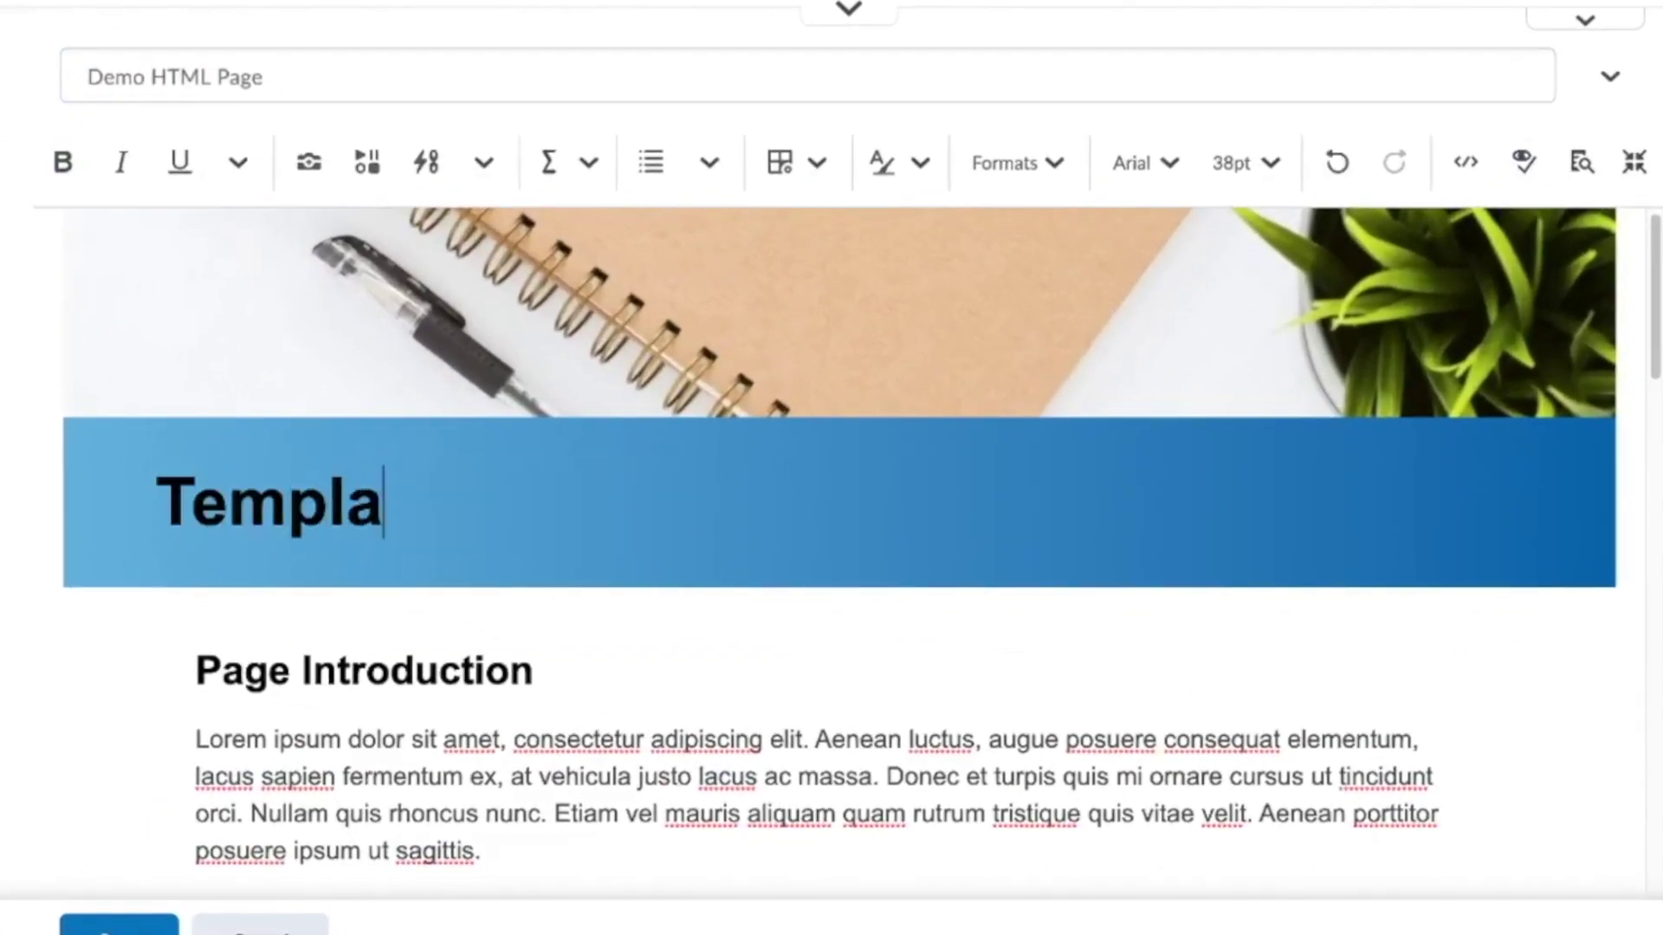
{"action": "type", "text": "te Page"}
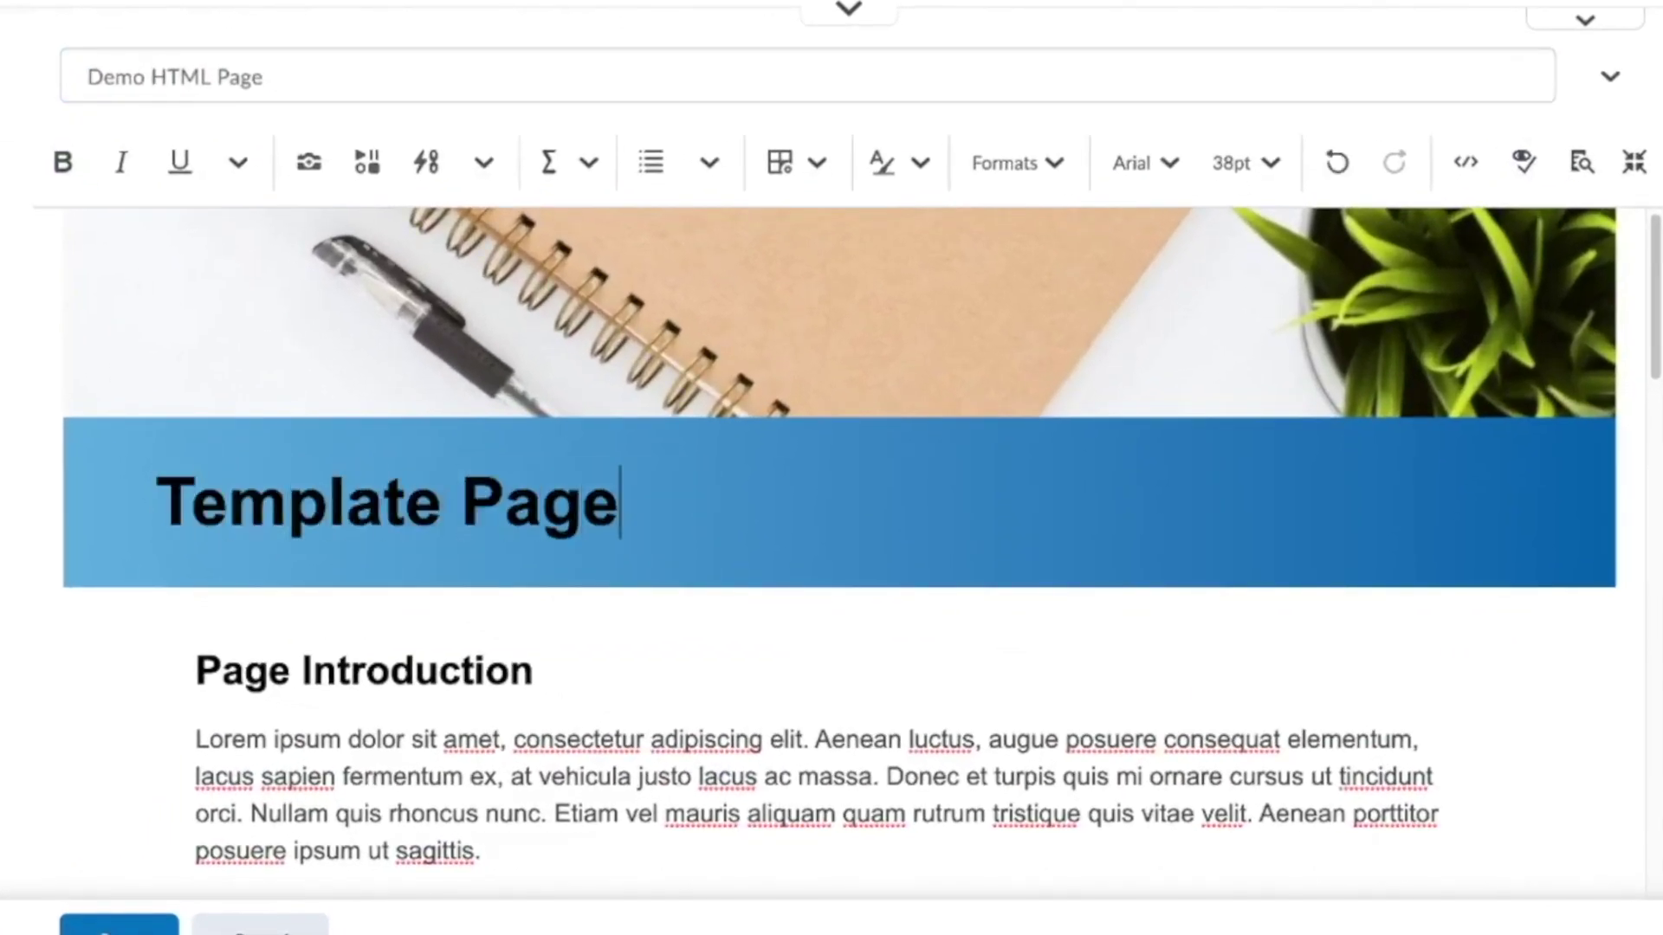
Delete the last two items of the Learning Goals list and replace the second item's text with "LG 2"
{"action": "scroll", "coordinate": [460, 344], "scroll_direction": "down", "scroll_amount": 1}
{"action": "left_click", "coordinate": [369, 585]}
{"action": "scroll", "coordinate": [369, 585], "scroll_direction": "down", "scroll_amount": 3}
{"action": "left_click", "coordinate": [535, 827]}
{"action": "left_click_drag", "start_coordinate": [535, 827], "coordinate": [328, 755]}
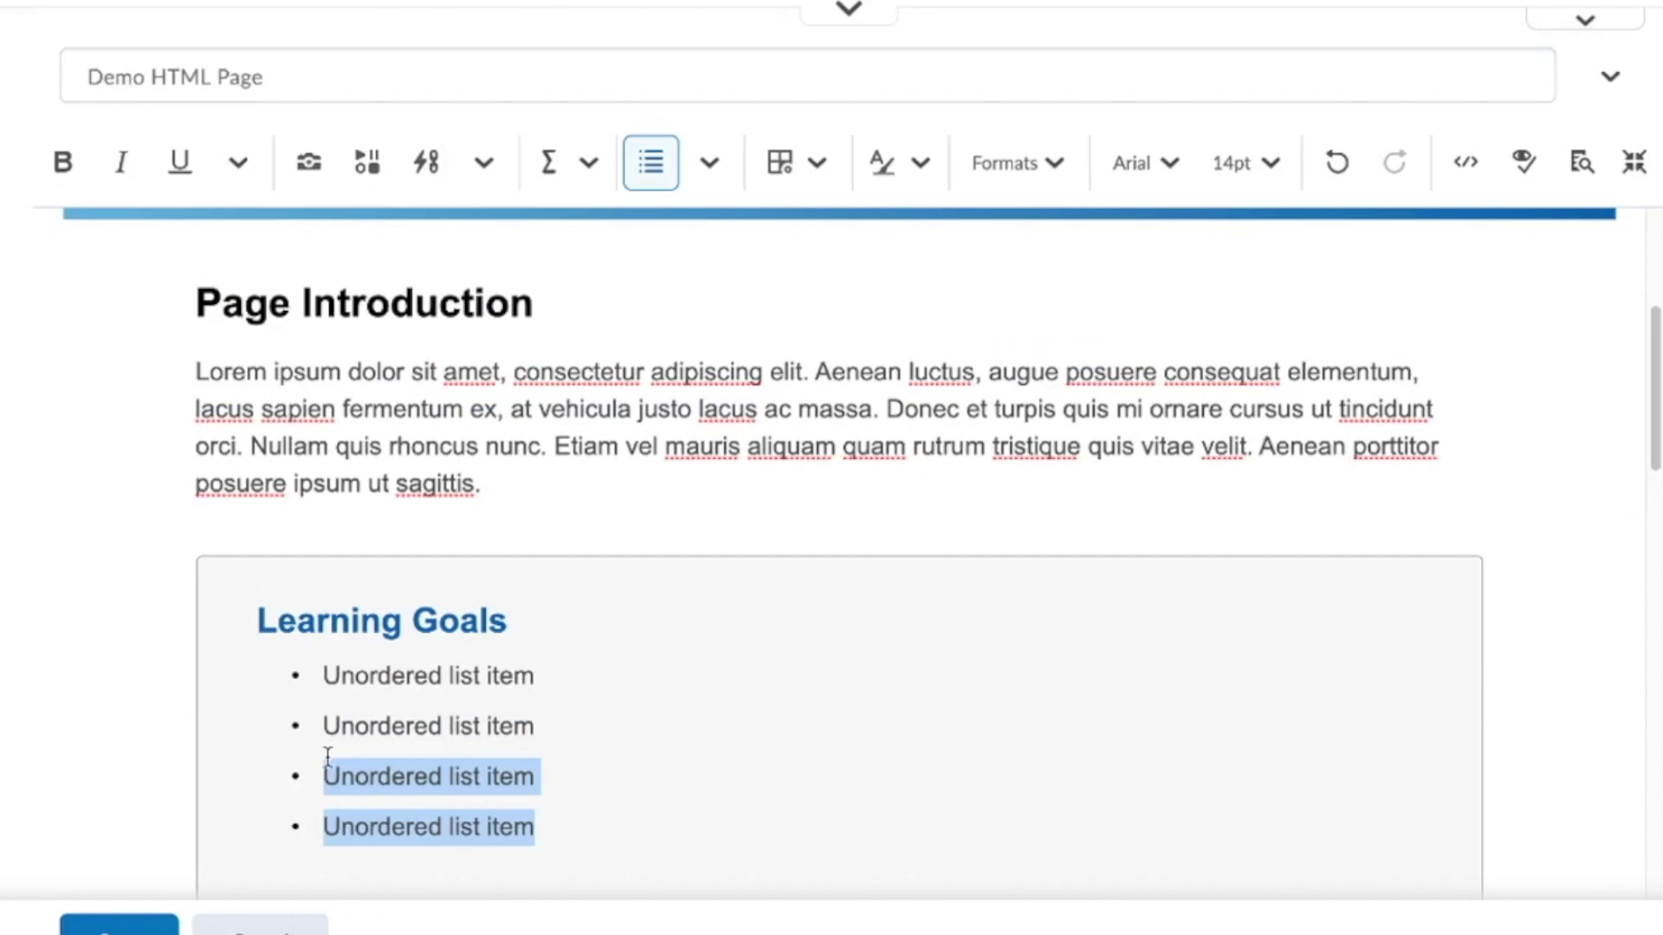
{"action": "key", "text": "BackSpace"}
{"action": "key", "text": "BackSpace"}
{"action": "key", "text": "BackSpace"}
{"action": "key", "text": "BackSpace"}
{"action": "key", "text": "BackSpace"}
{"action": "key", "text": "BackSpace"}
{"action": "key", "text": "BackSpace"}
{"action": "key", "text": "BackSpace"}
{"action": "key", "text": "BackSpace"}
{"action": "key", "text": "BackSpace"}
{"action": "key", "text": "BackSpace"}
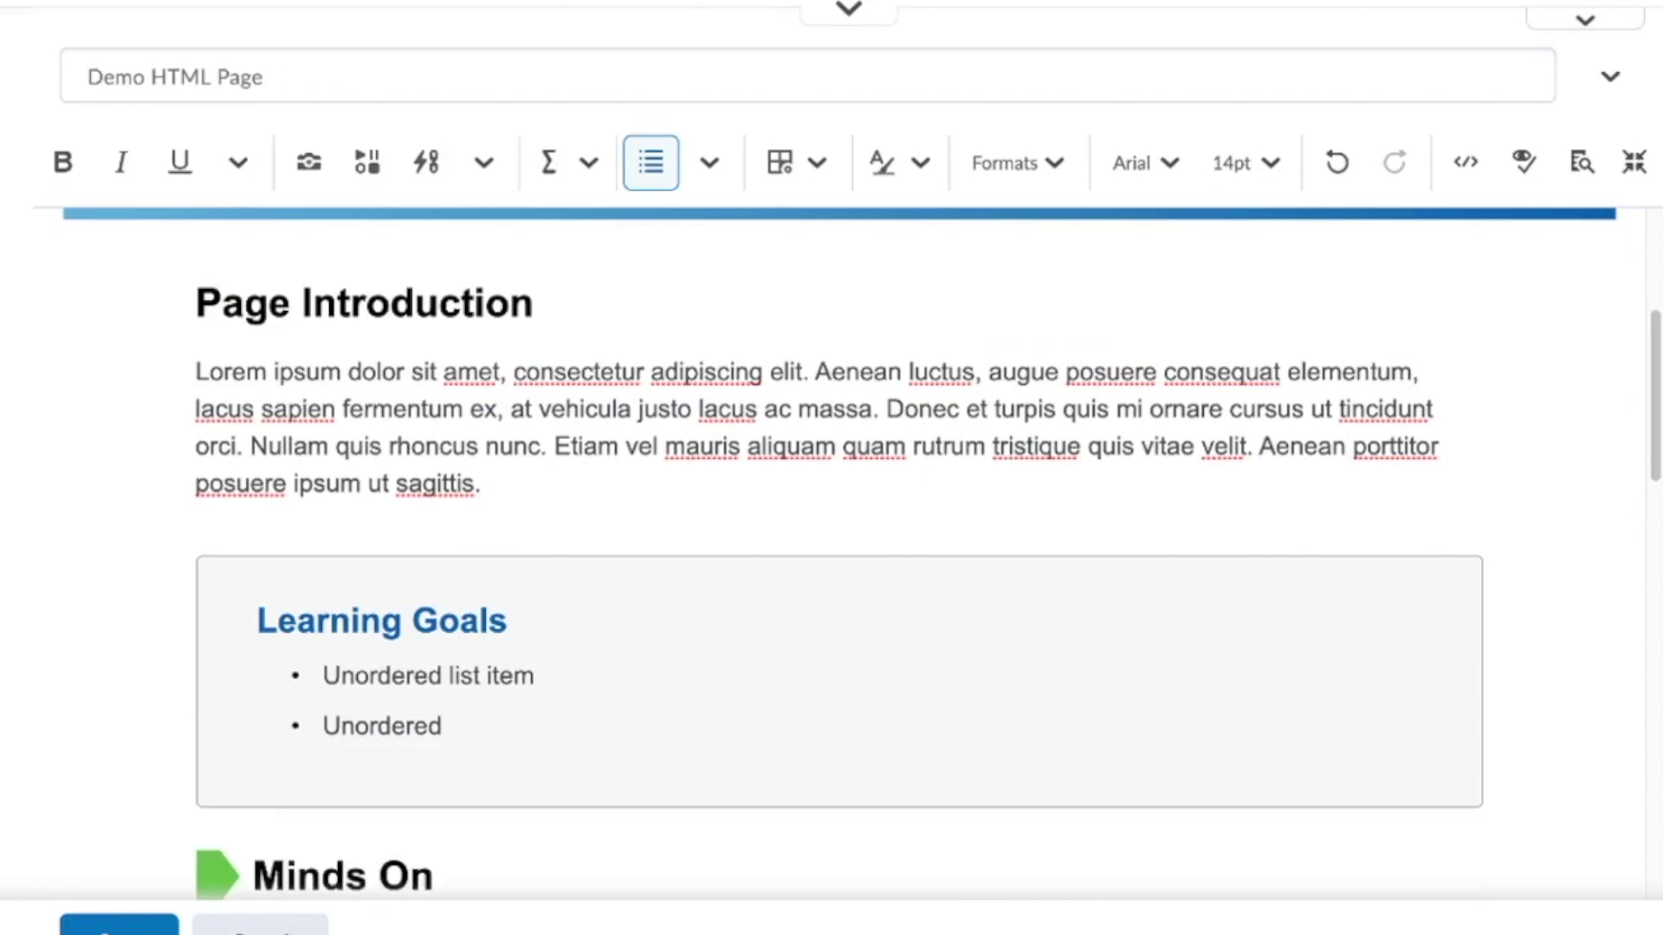
{"action": "key", "text": "BackSpace"}
{"action": "key", "text": "BackSpace"}
{"action": "key", "text": "BackSpace"}
{"action": "key", "text": "BackSpace"}
{"action": "key", "text": "BackSpace"}
{"action": "key", "text": "BackSpace"}
{"action": "key", "text": "BackSpace"}
{"action": "key", "text": "BackSpace"}
{"action": "key", "text": "BackSpace"}
{"action": "type", "text": "LG 2"}
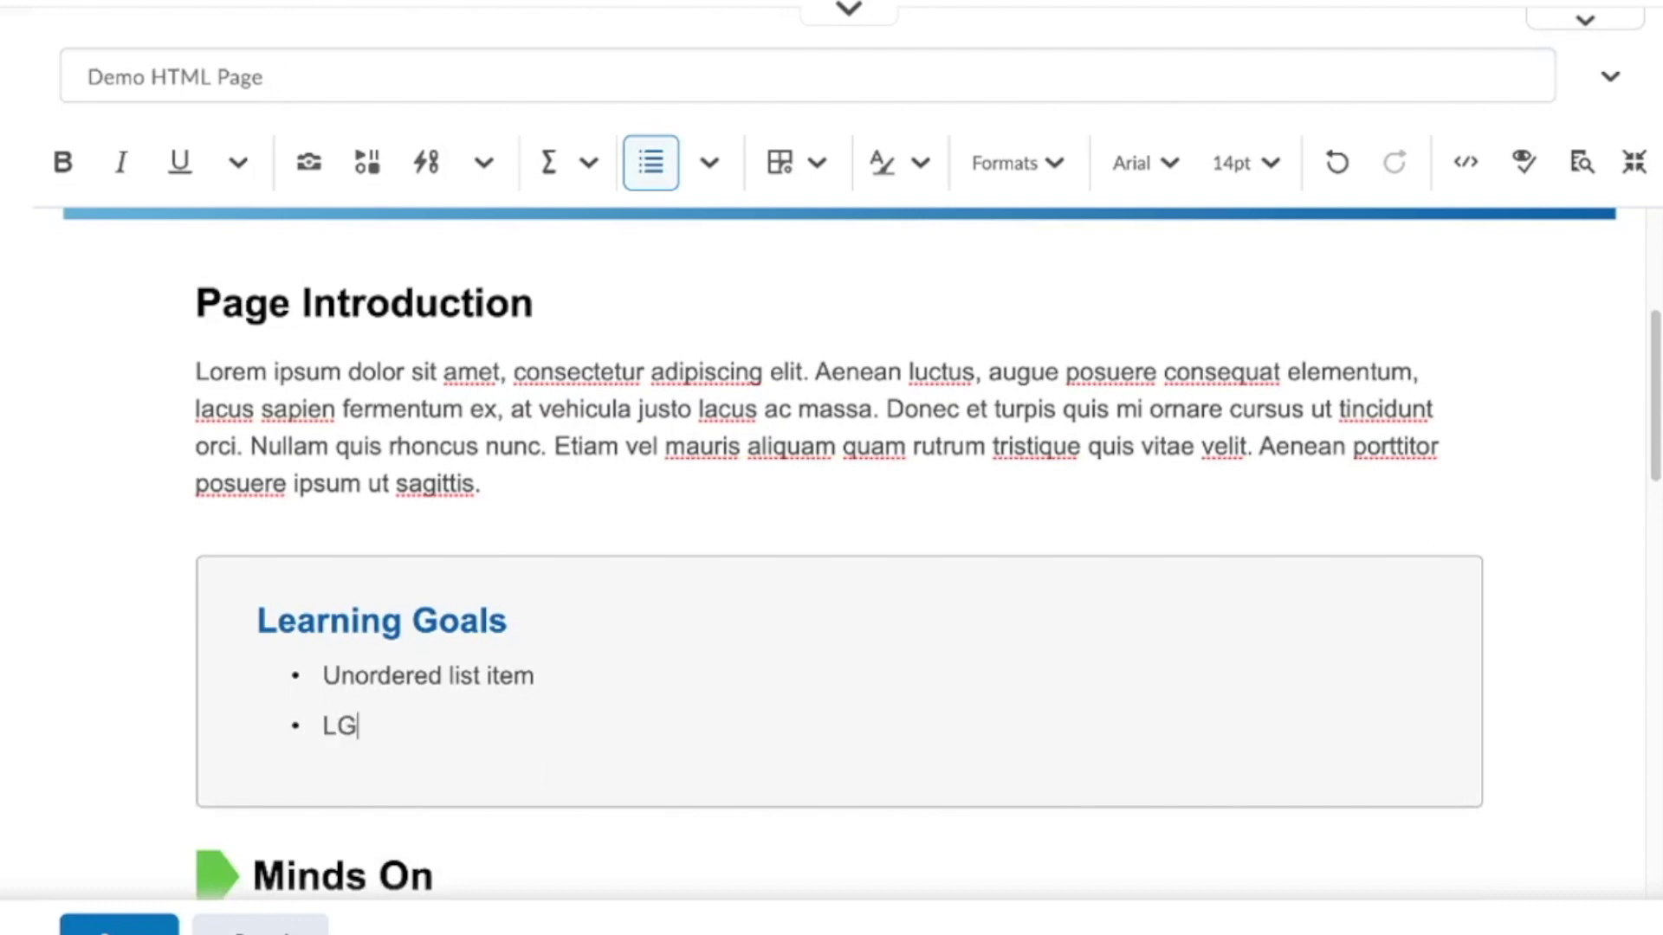
Replace the first Learning Goals item's text with "LG 1"
{"action": "left_click", "coordinate": [535, 675]}
{"action": "left_click_drag", "start_coordinate": [535, 675], "coordinate": [320, 680]}
{"action": "type", "text": "LG 1"}
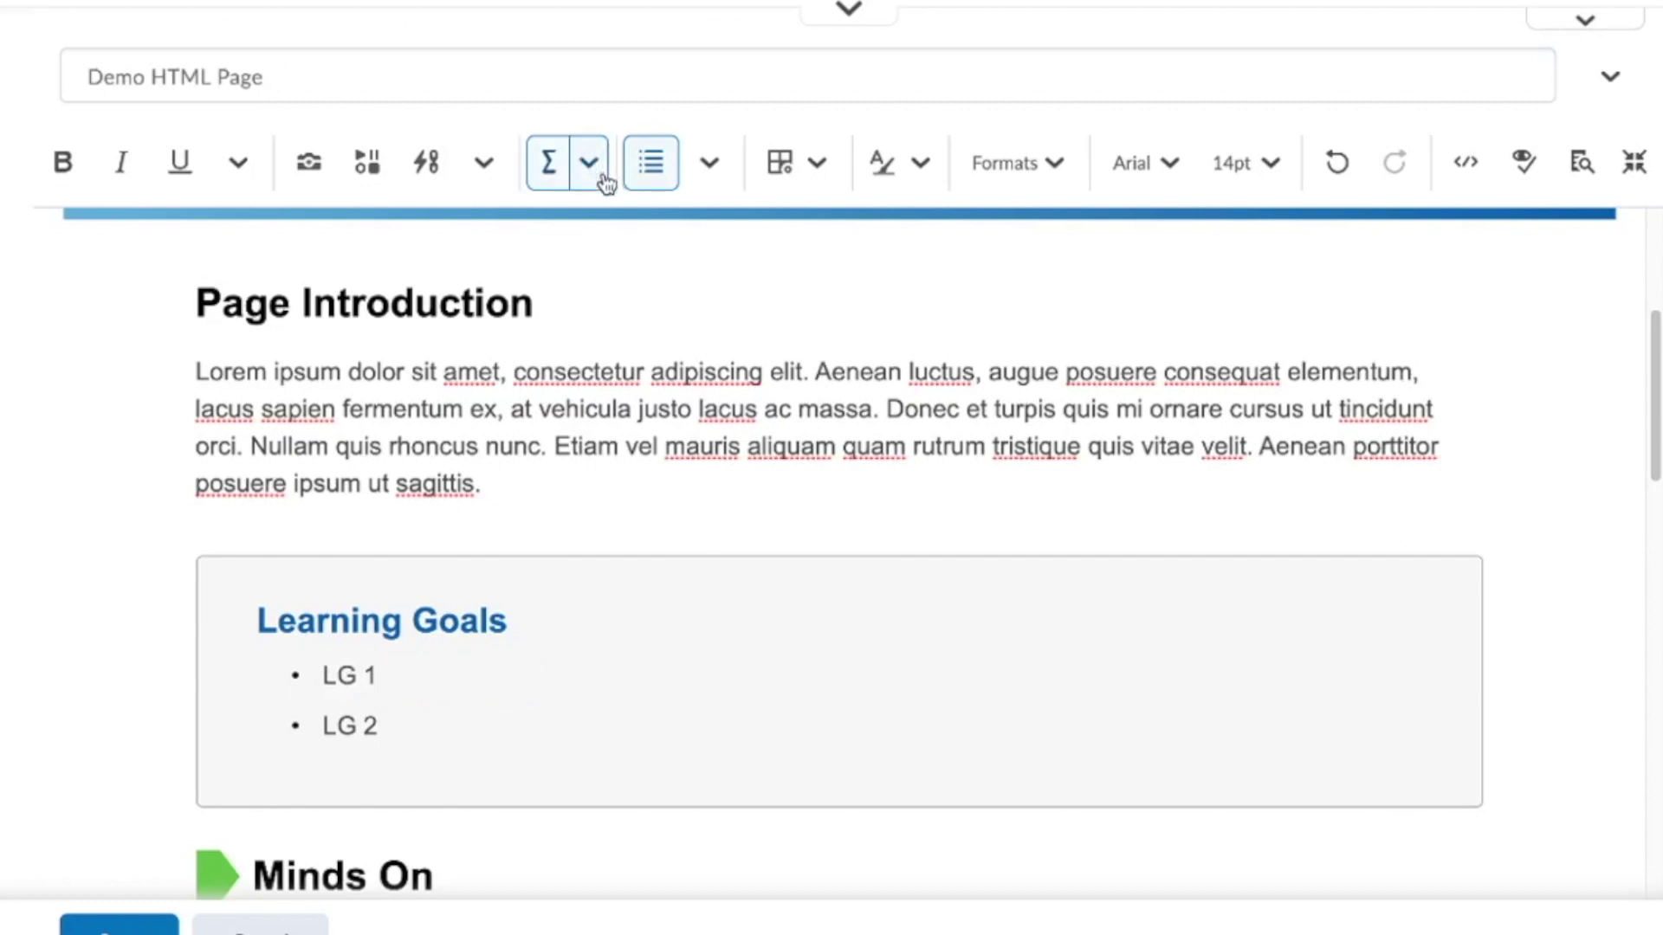
{"action": "scroll", "coordinate": [472, 463], "scroll_direction": "down", "scroll_amount": 3}
{"action": "double_click", "coordinate": [362, 614]}
{"action": "scroll", "coordinate": [362, 614], "scroll_direction": "down", "scroll_amount": 6}
{"action": "left_click", "coordinate": [481, 417]}
{"action": "left_click", "coordinate": [1441, 451]}
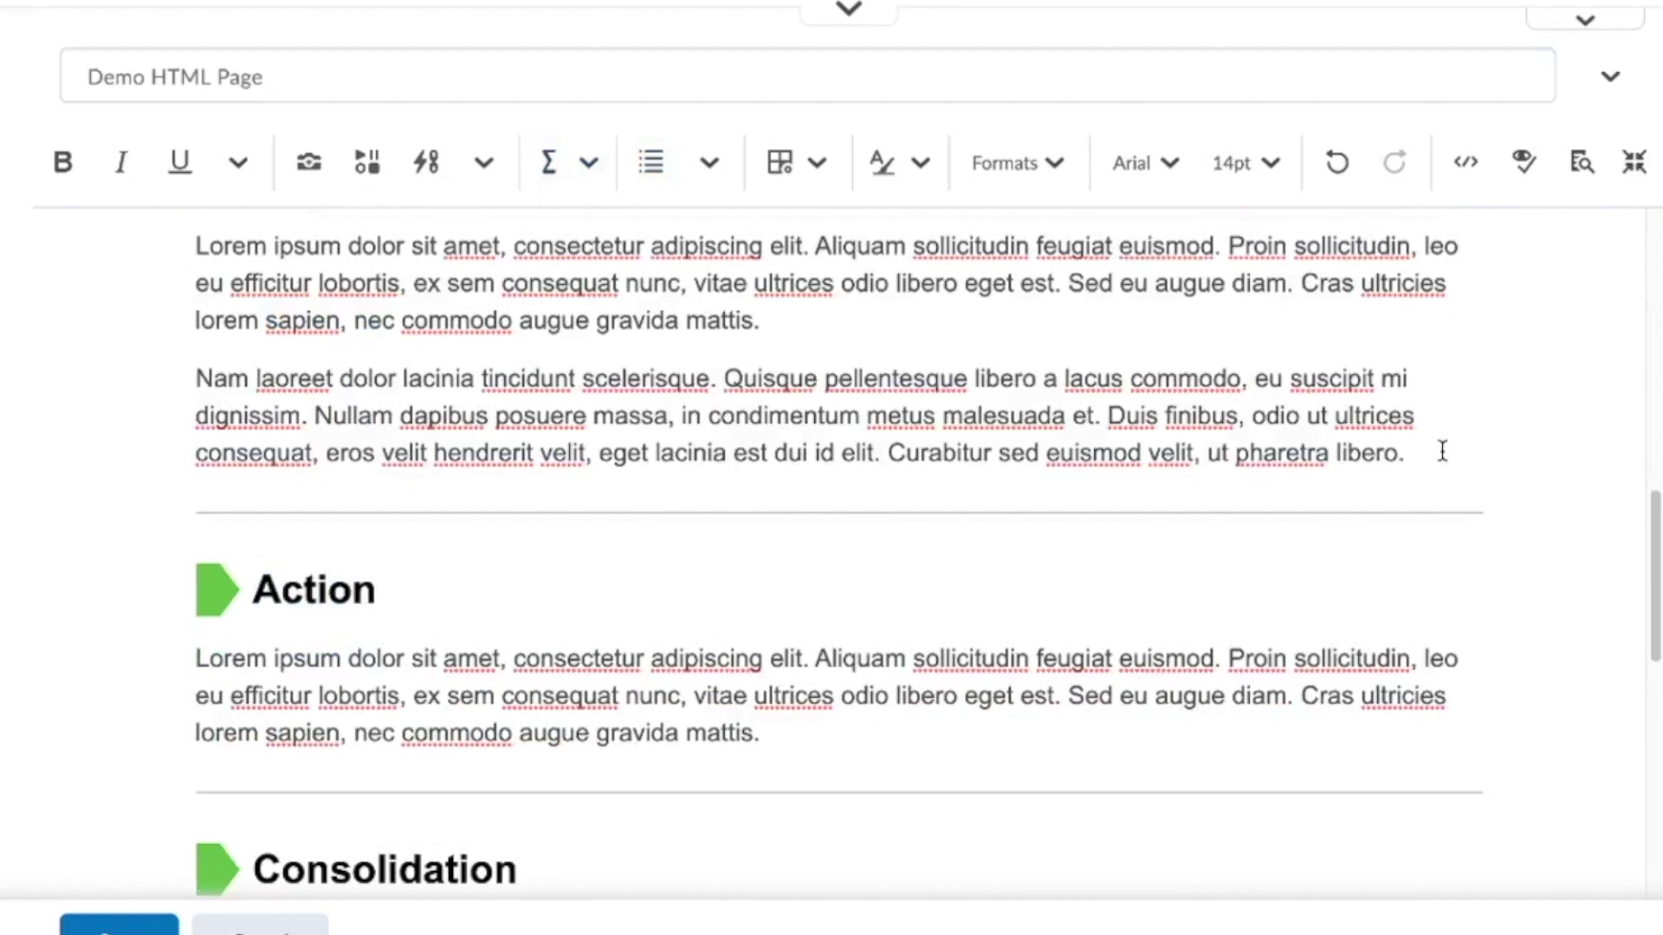
{"action": "key", "text": "Return"}
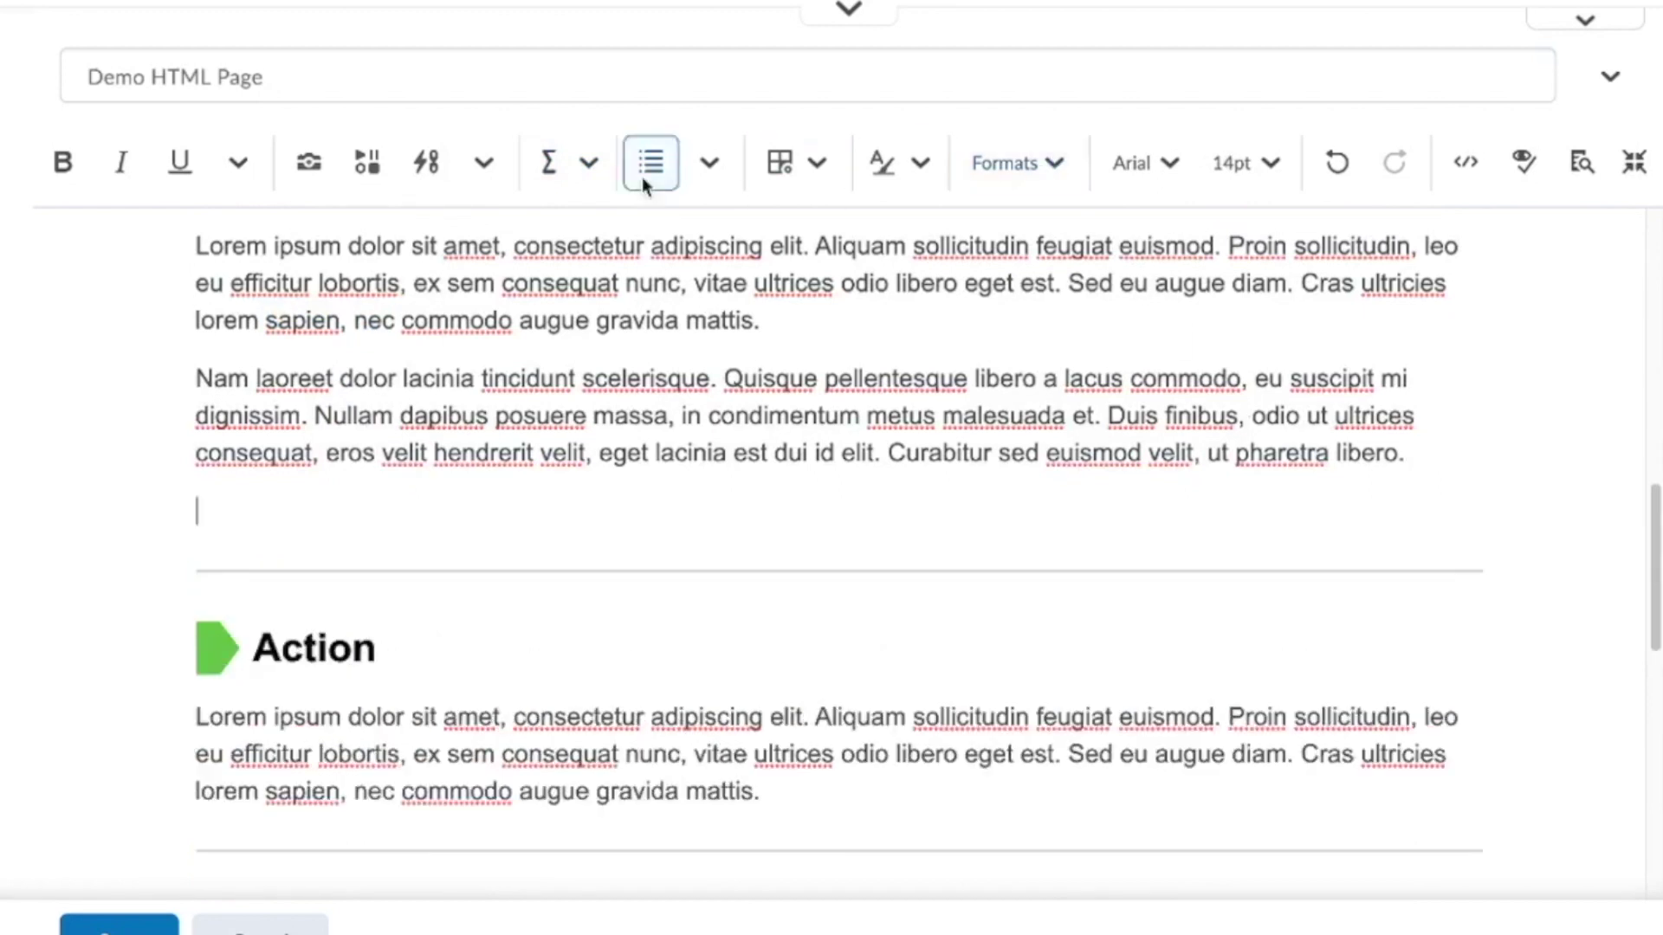
{"action": "left_click", "coordinate": [368, 164]}
{"action": "scroll", "coordinate": [407, 186], "scroll_direction": "down", "scroll_amount": 5}
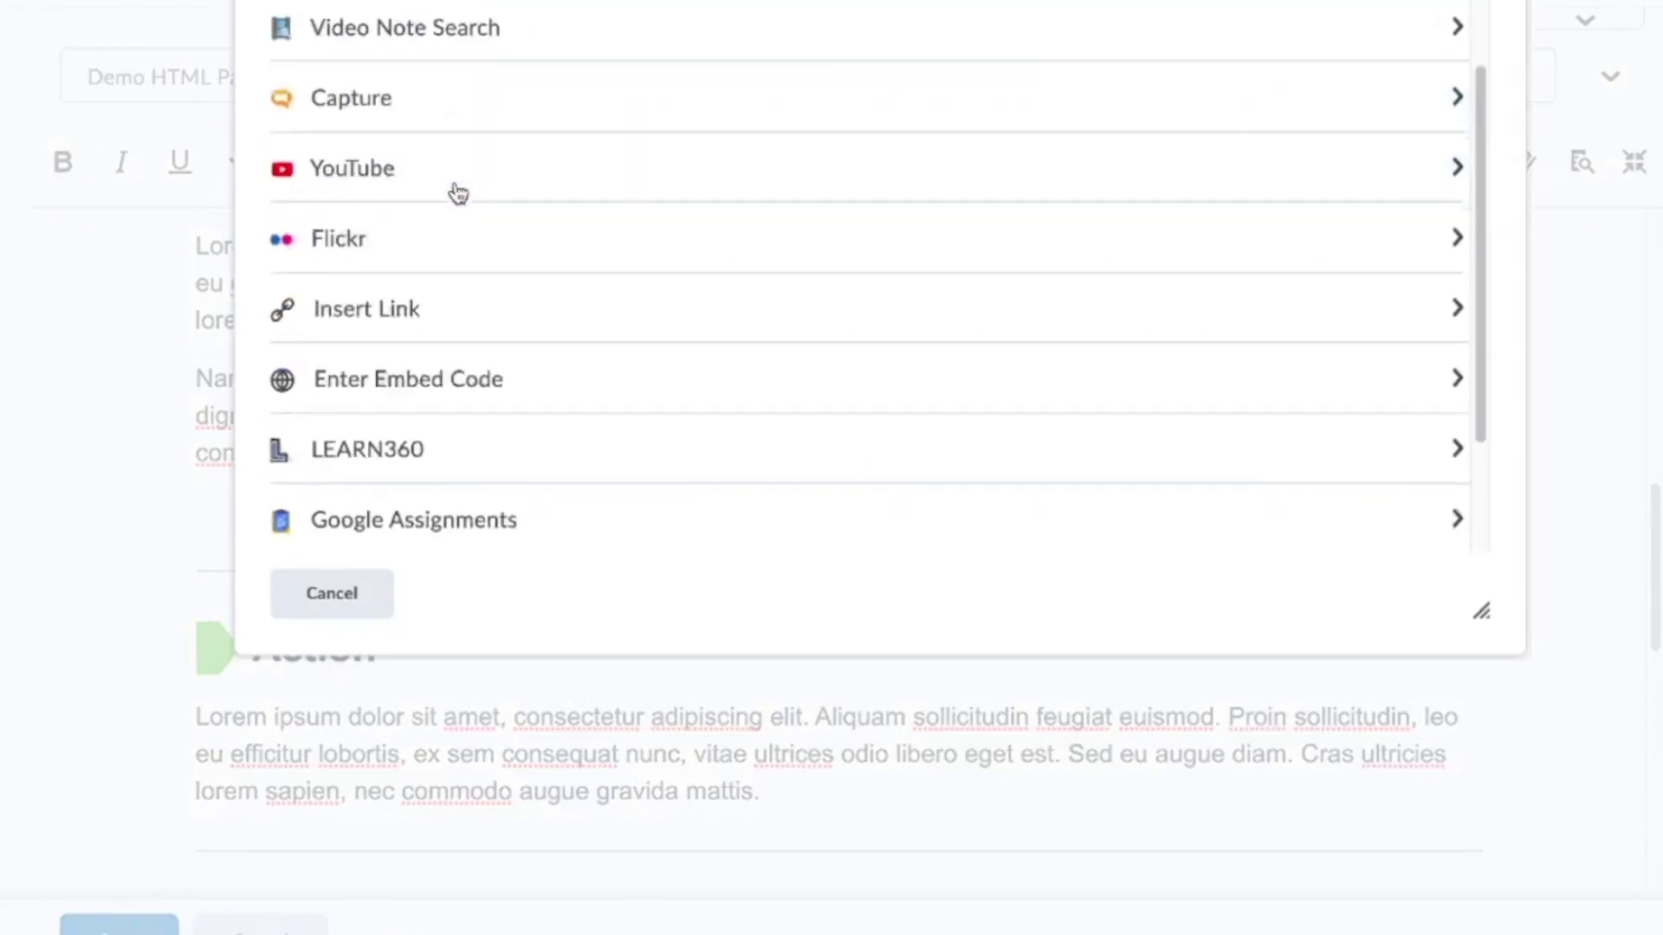
{"action": "left_click", "coordinate": [490, 350]}
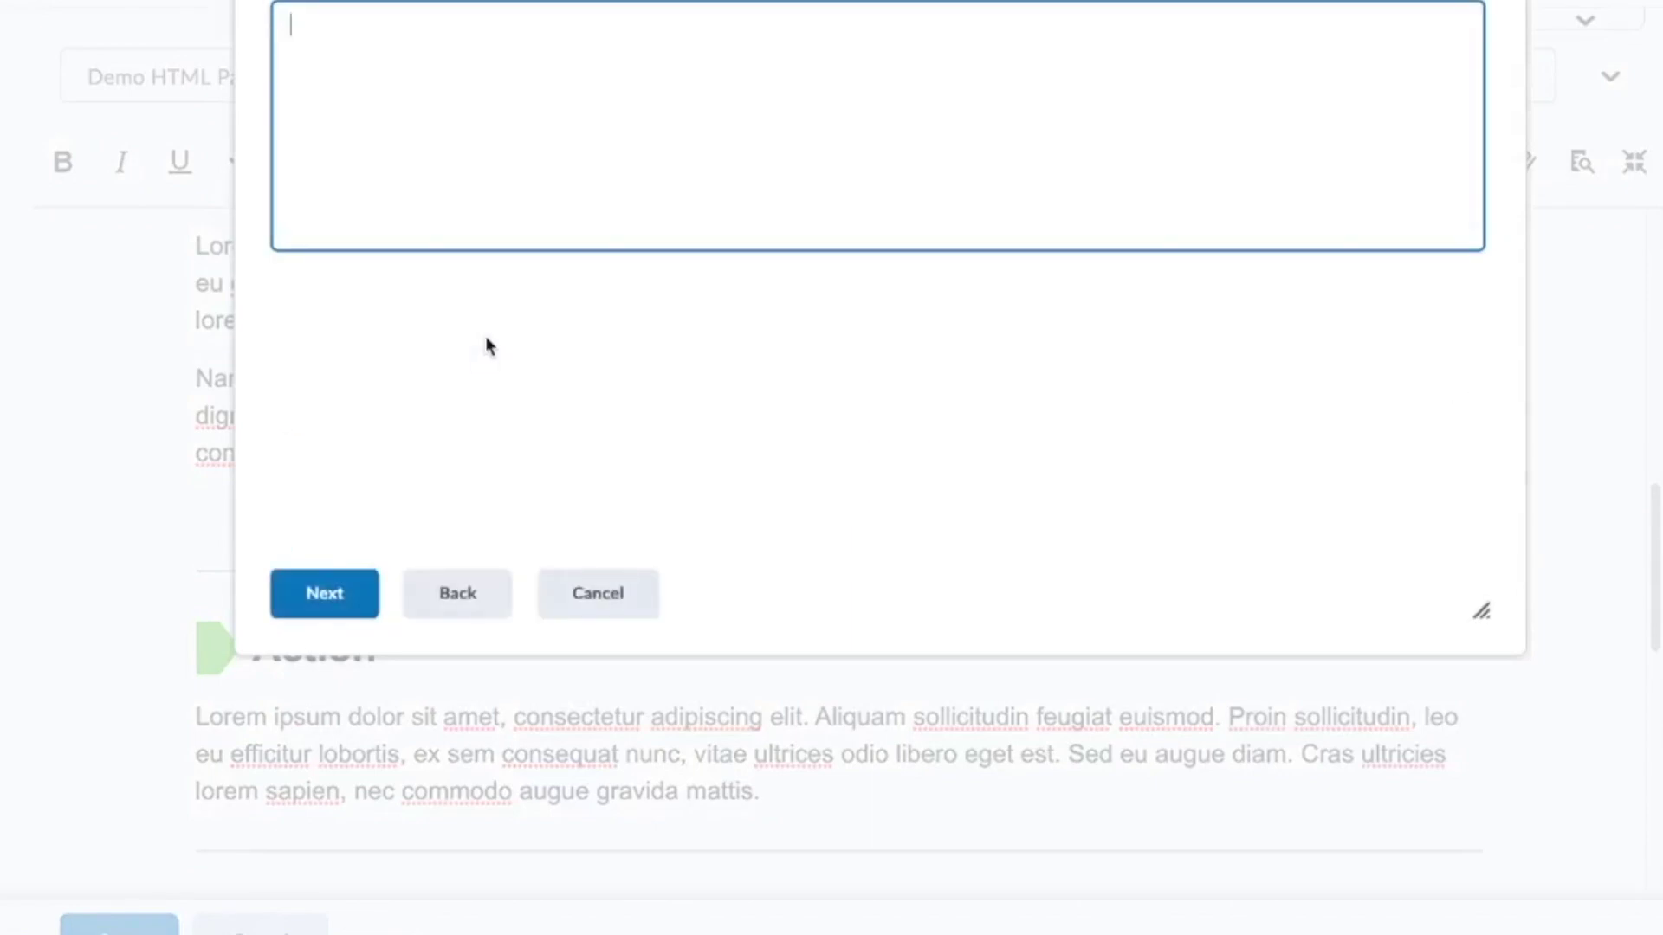
{"action": "type", "text": "<iframe width=\"560\" height=\"315\" src=\"https://www.youtube.com/embed/KNlwLbEg-VQ\" frameborder=\"0\" allow=\"accelerometer; autoplay; clipboard-write; encrypted-media; gyroscope; picture-in-picture\" allowfullscreen></iframe>"}
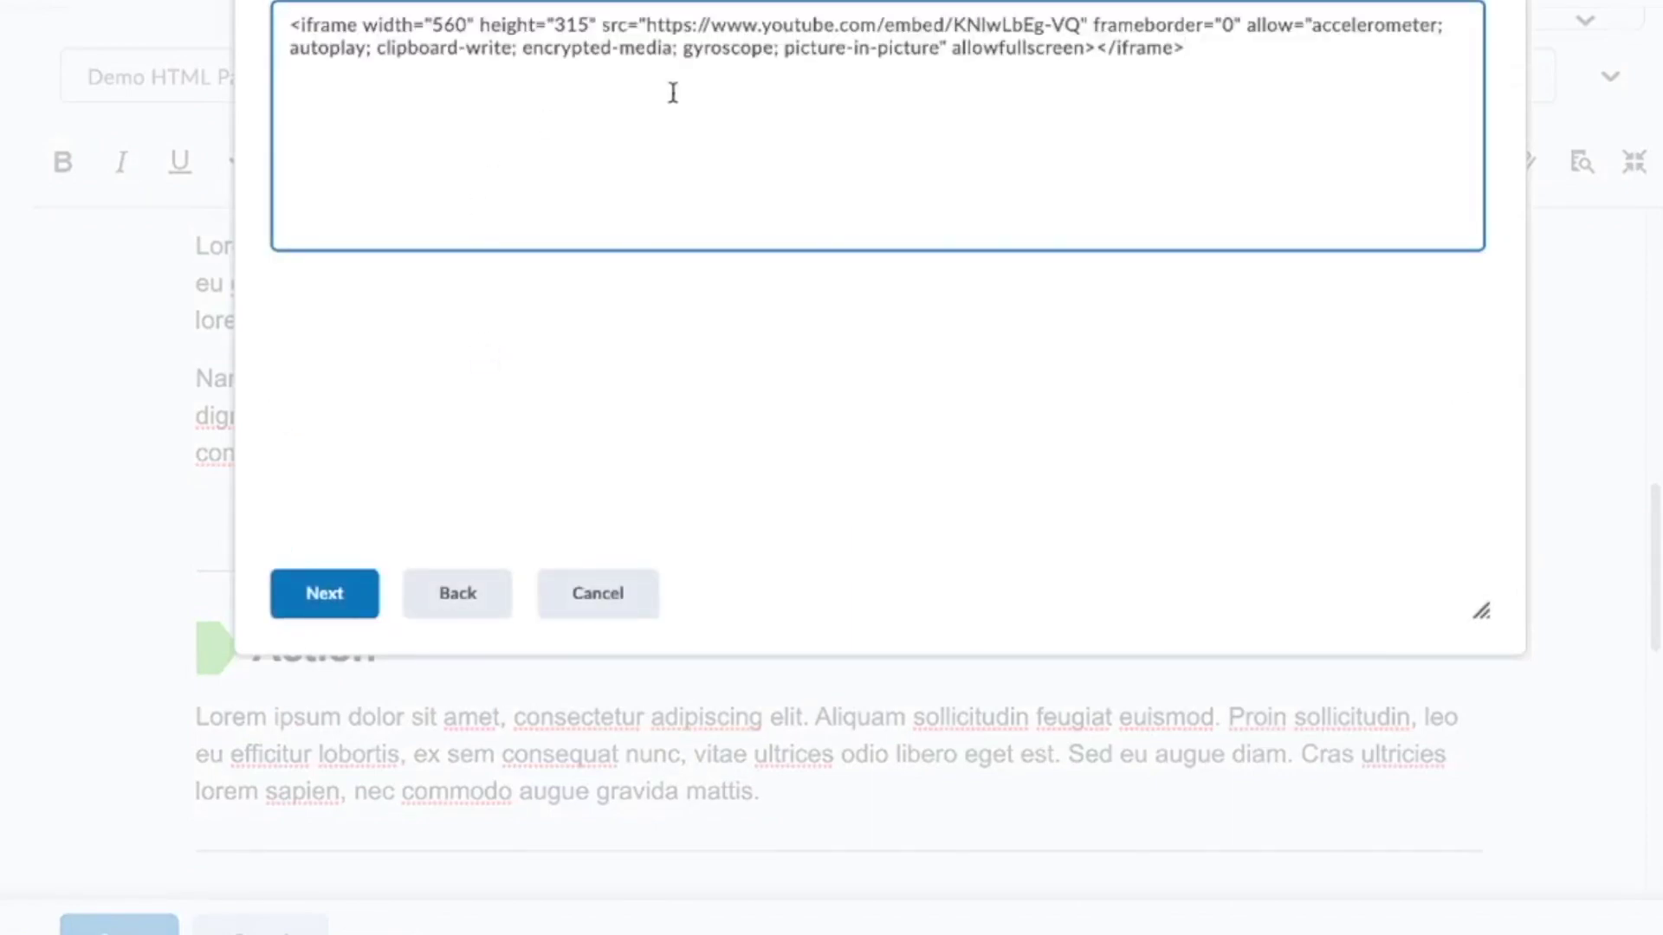
{"action": "left_click", "coordinate": [333, 590]}
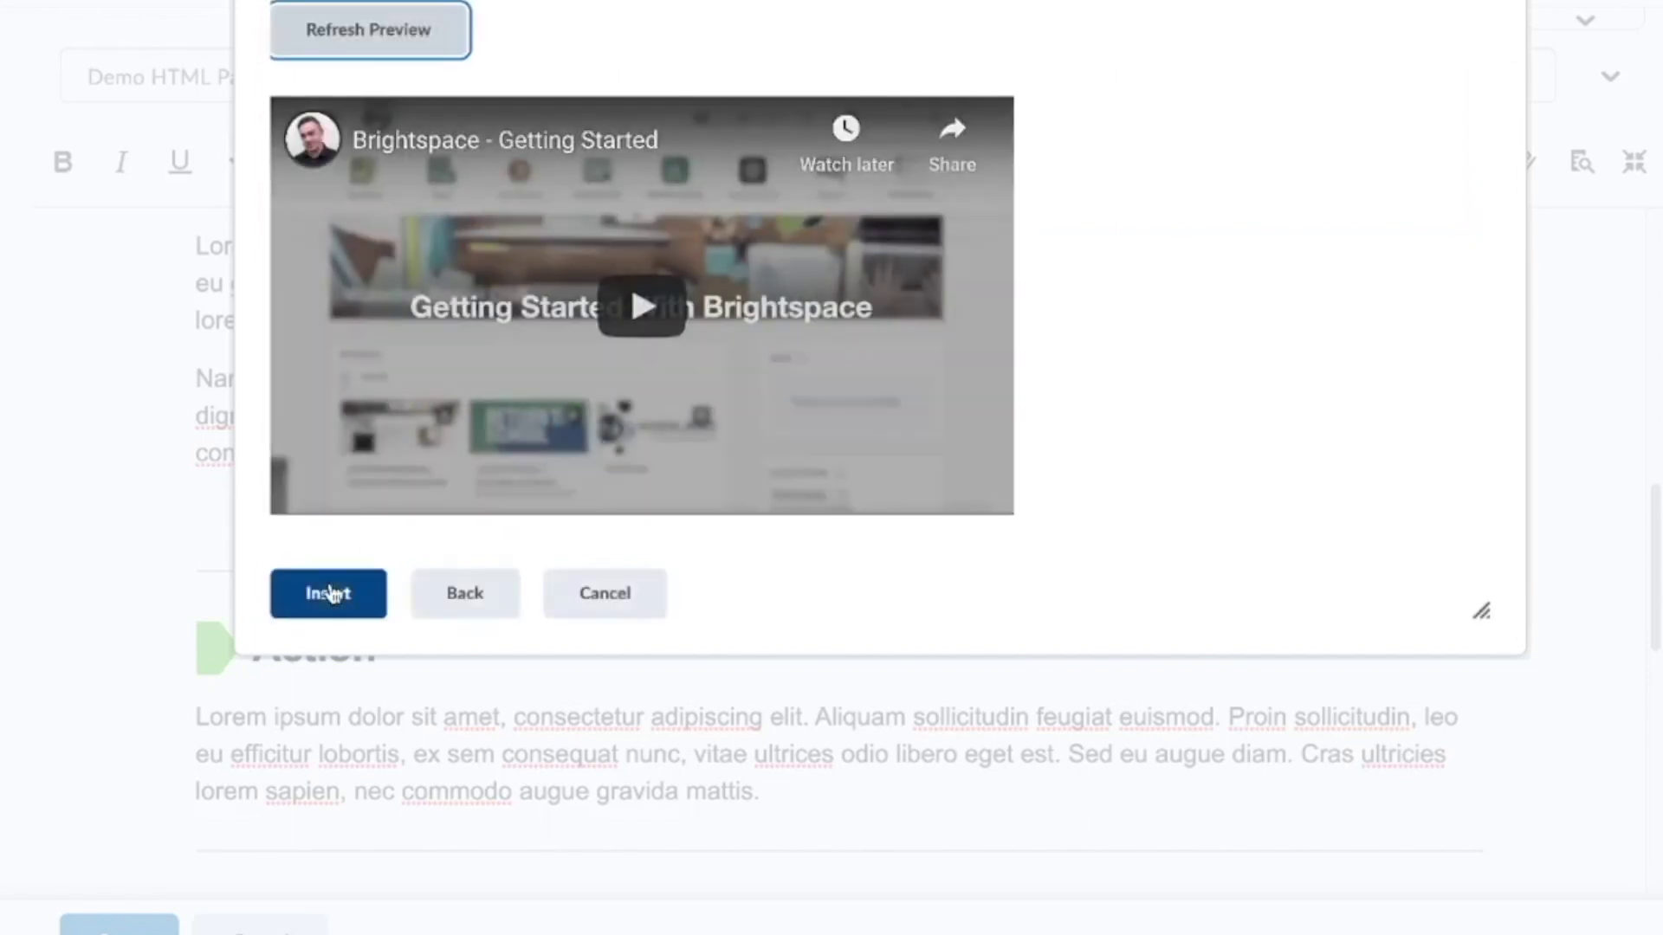
{"action": "left_click", "coordinate": [366, 598]}
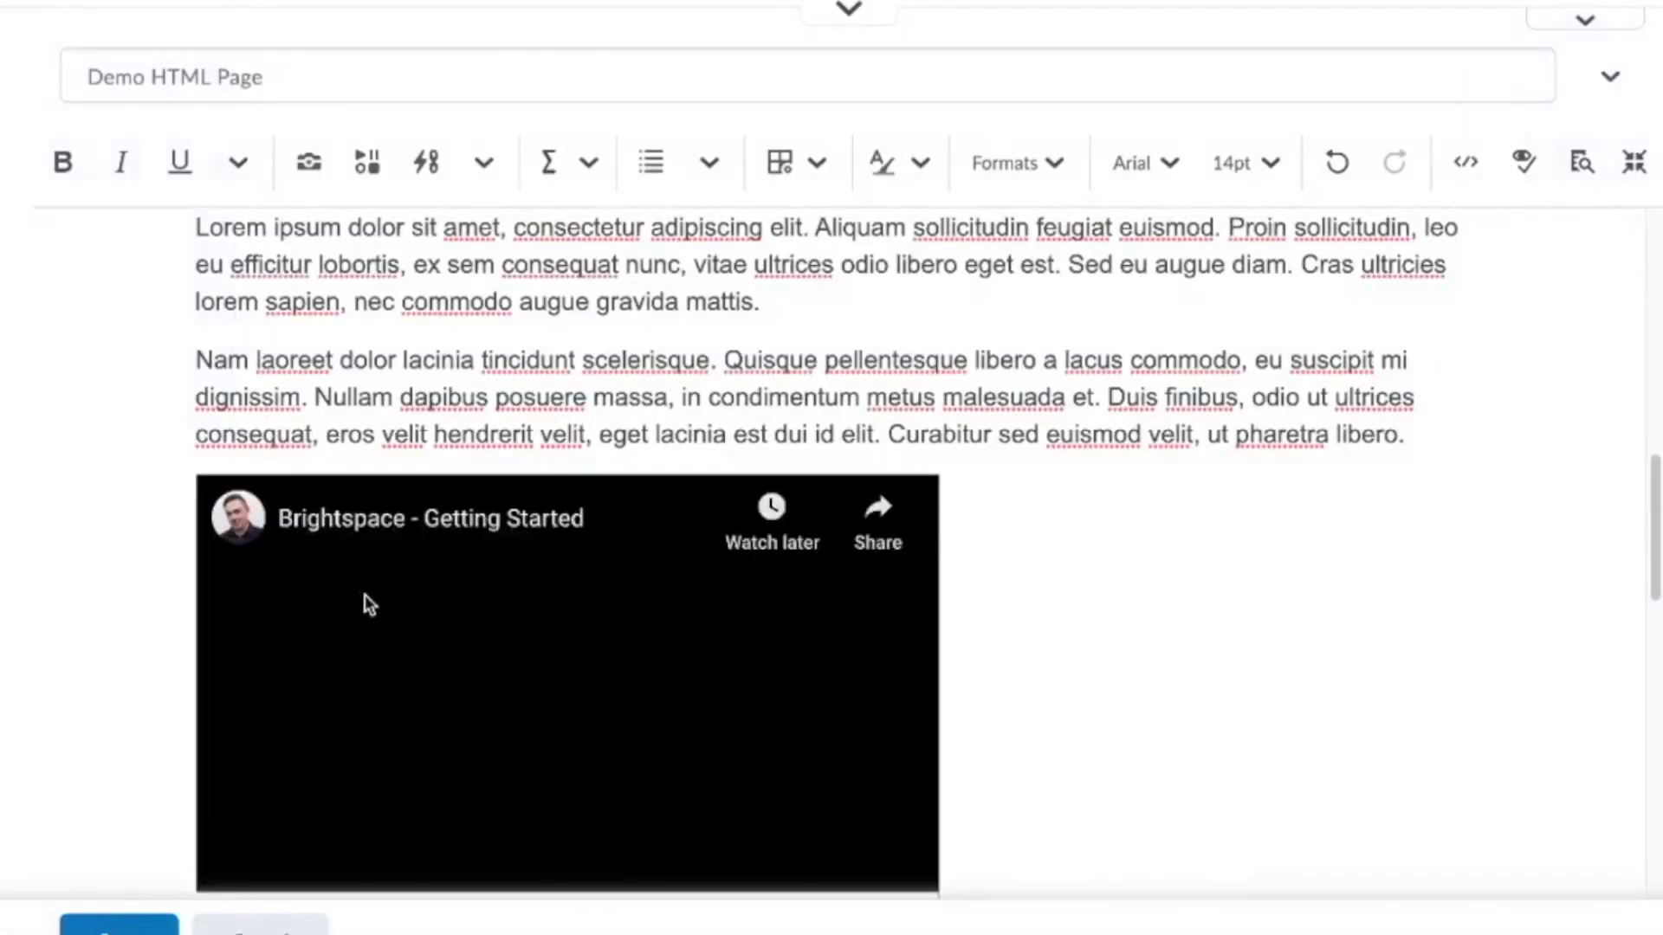
Center the embedded video in the Minds On section and save the page
{"action": "scroll", "coordinate": [992, 595], "scroll_direction": "down", "scroll_amount": 1}
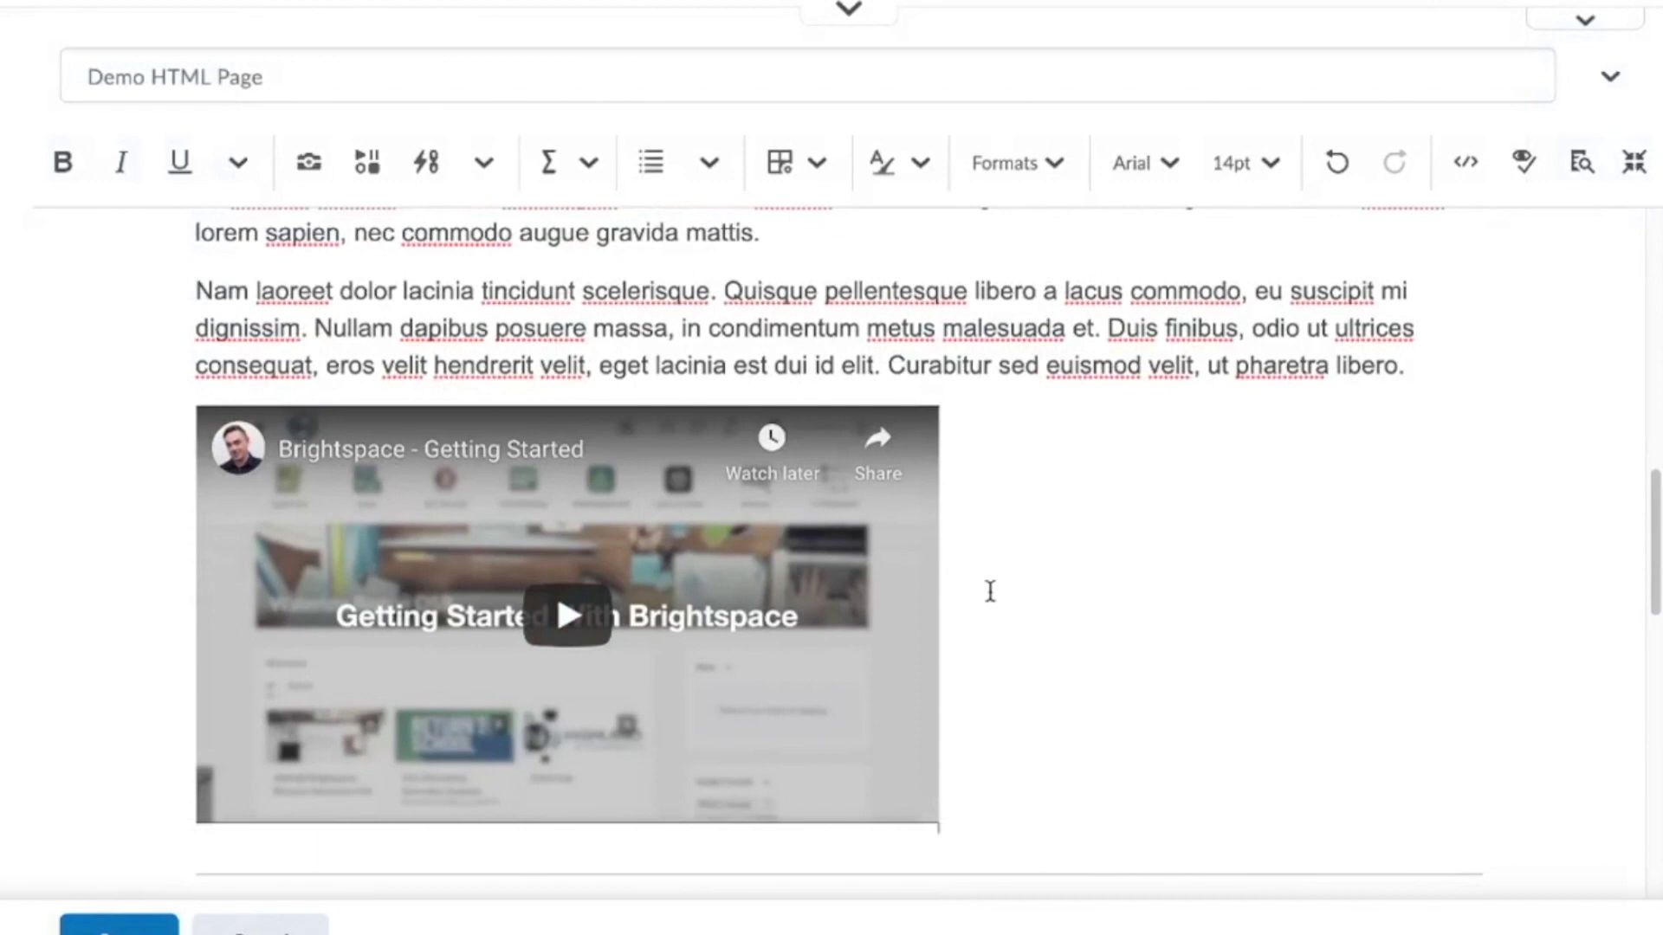
{"action": "left_click", "coordinate": [702, 167]}
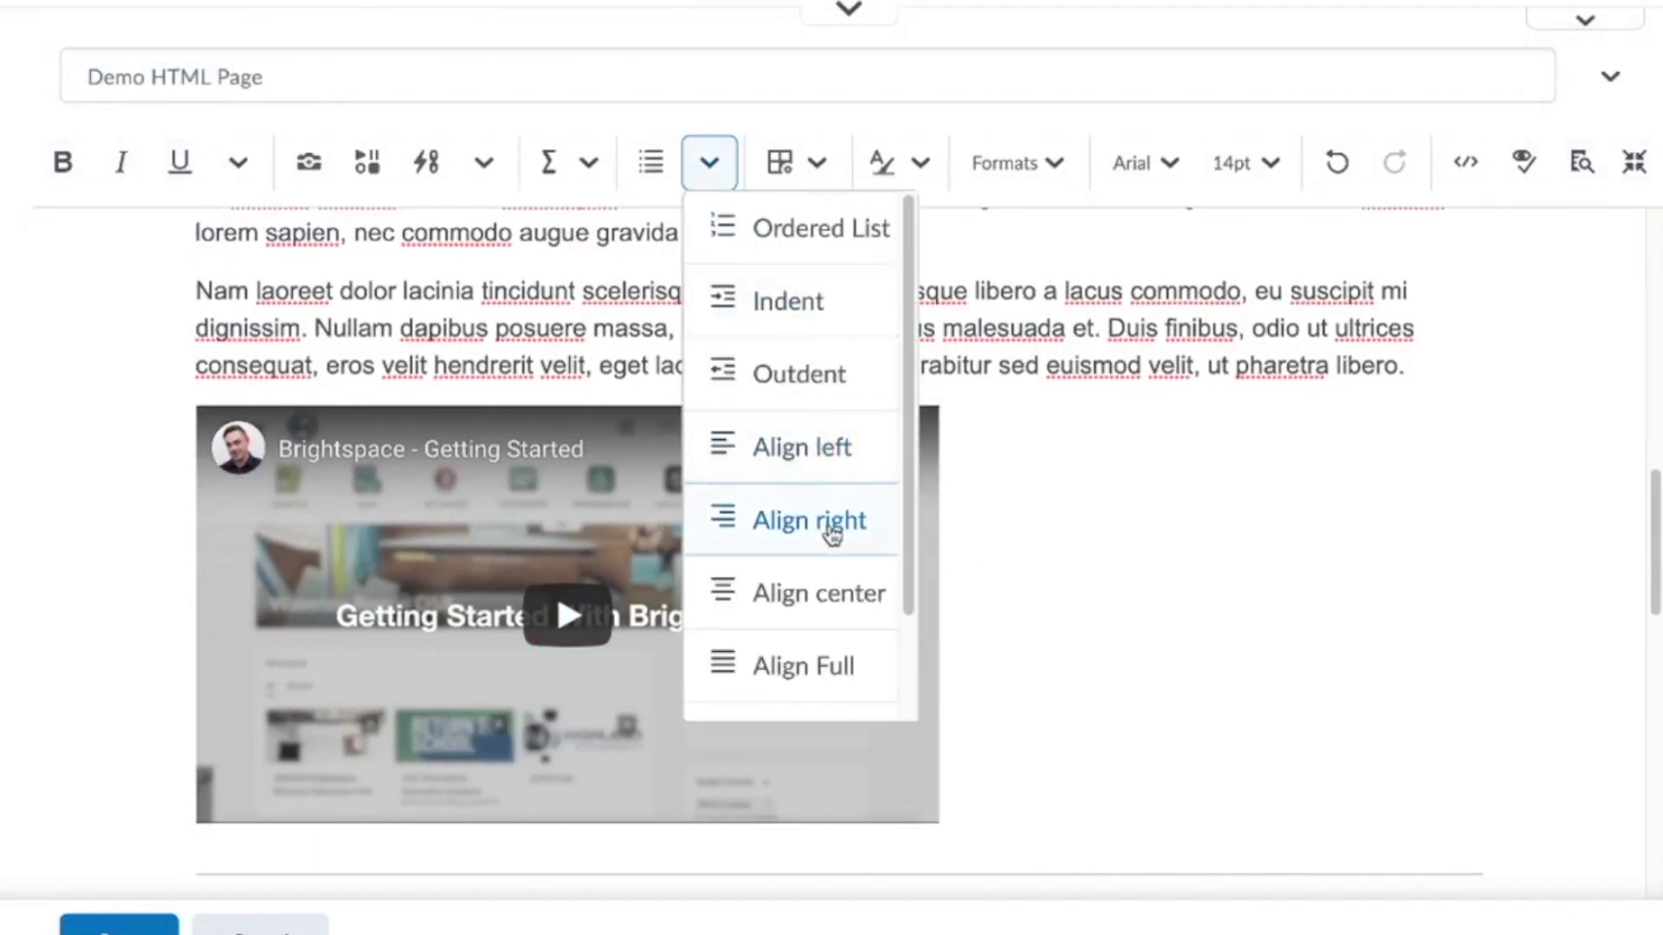
{"action": "left_click", "coordinate": [841, 596]}
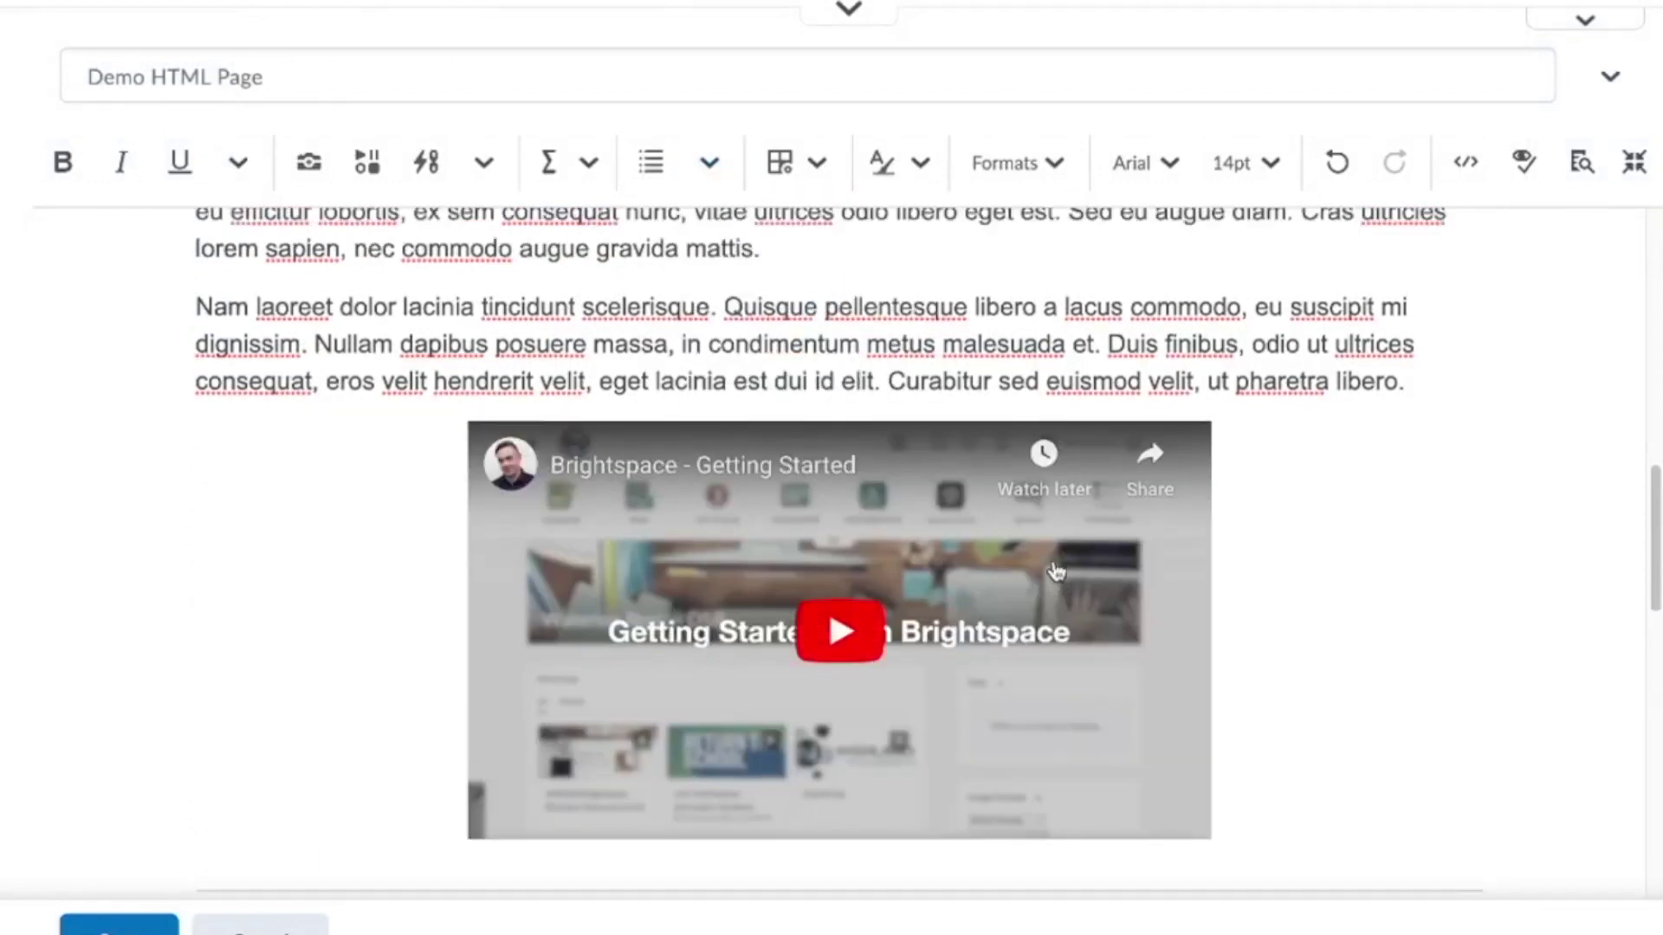
{"action": "scroll", "coordinate": [902, 594], "scroll_direction": "down", "scroll_amount": 3}
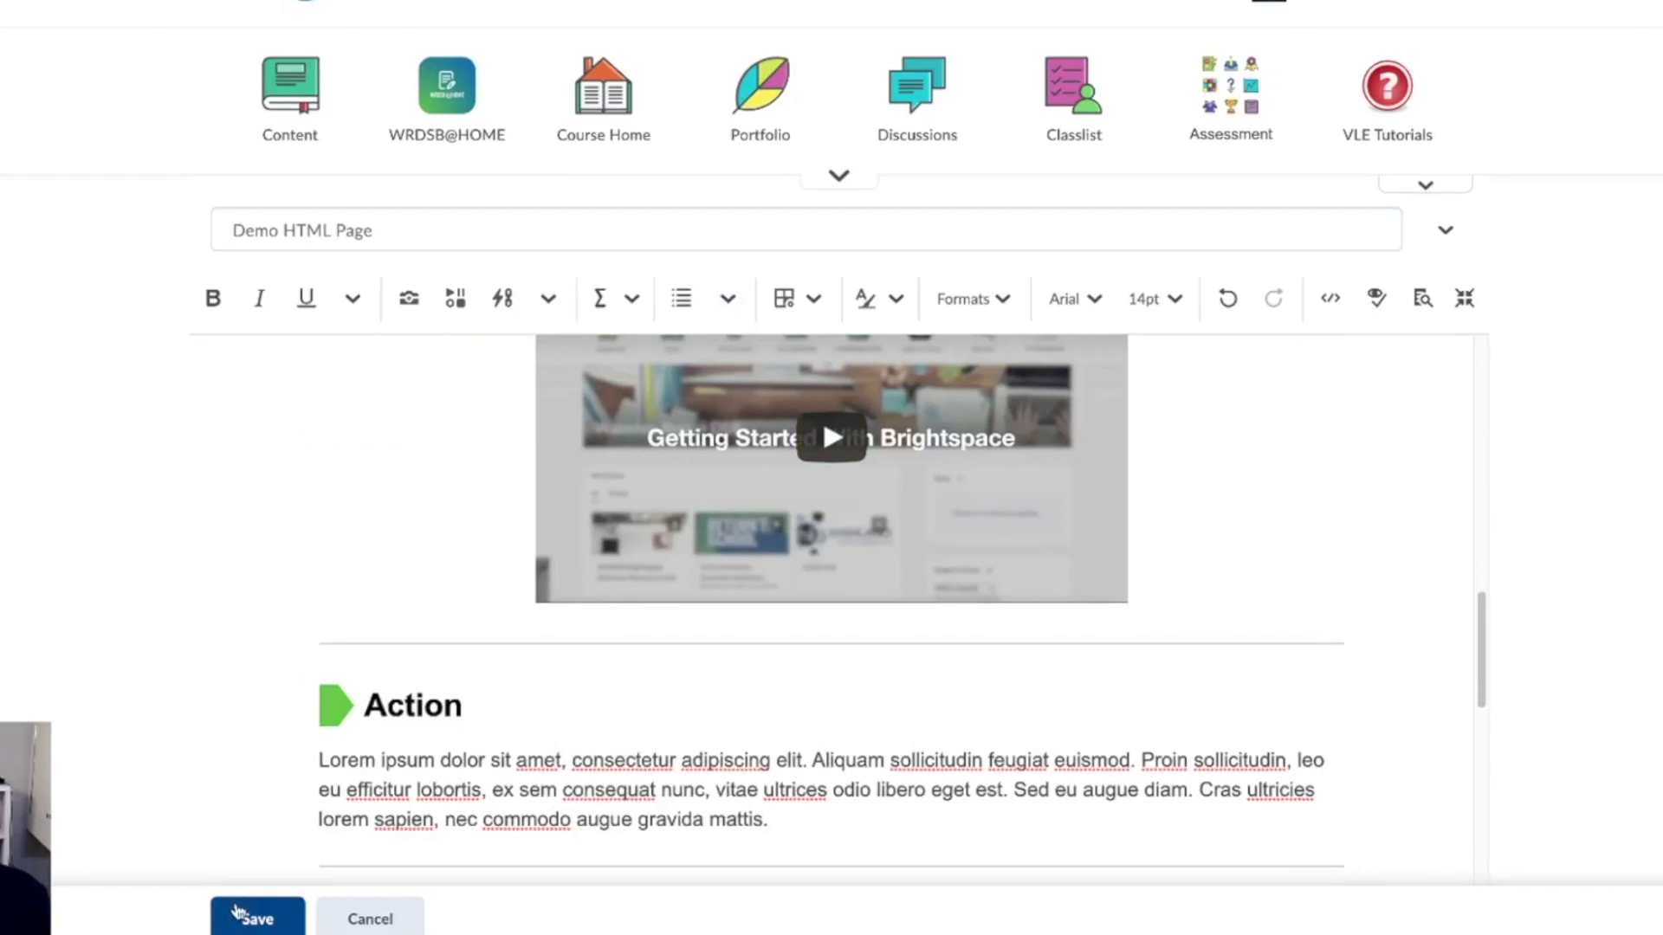
{"action": "left_click", "coordinate": [240, 913]}
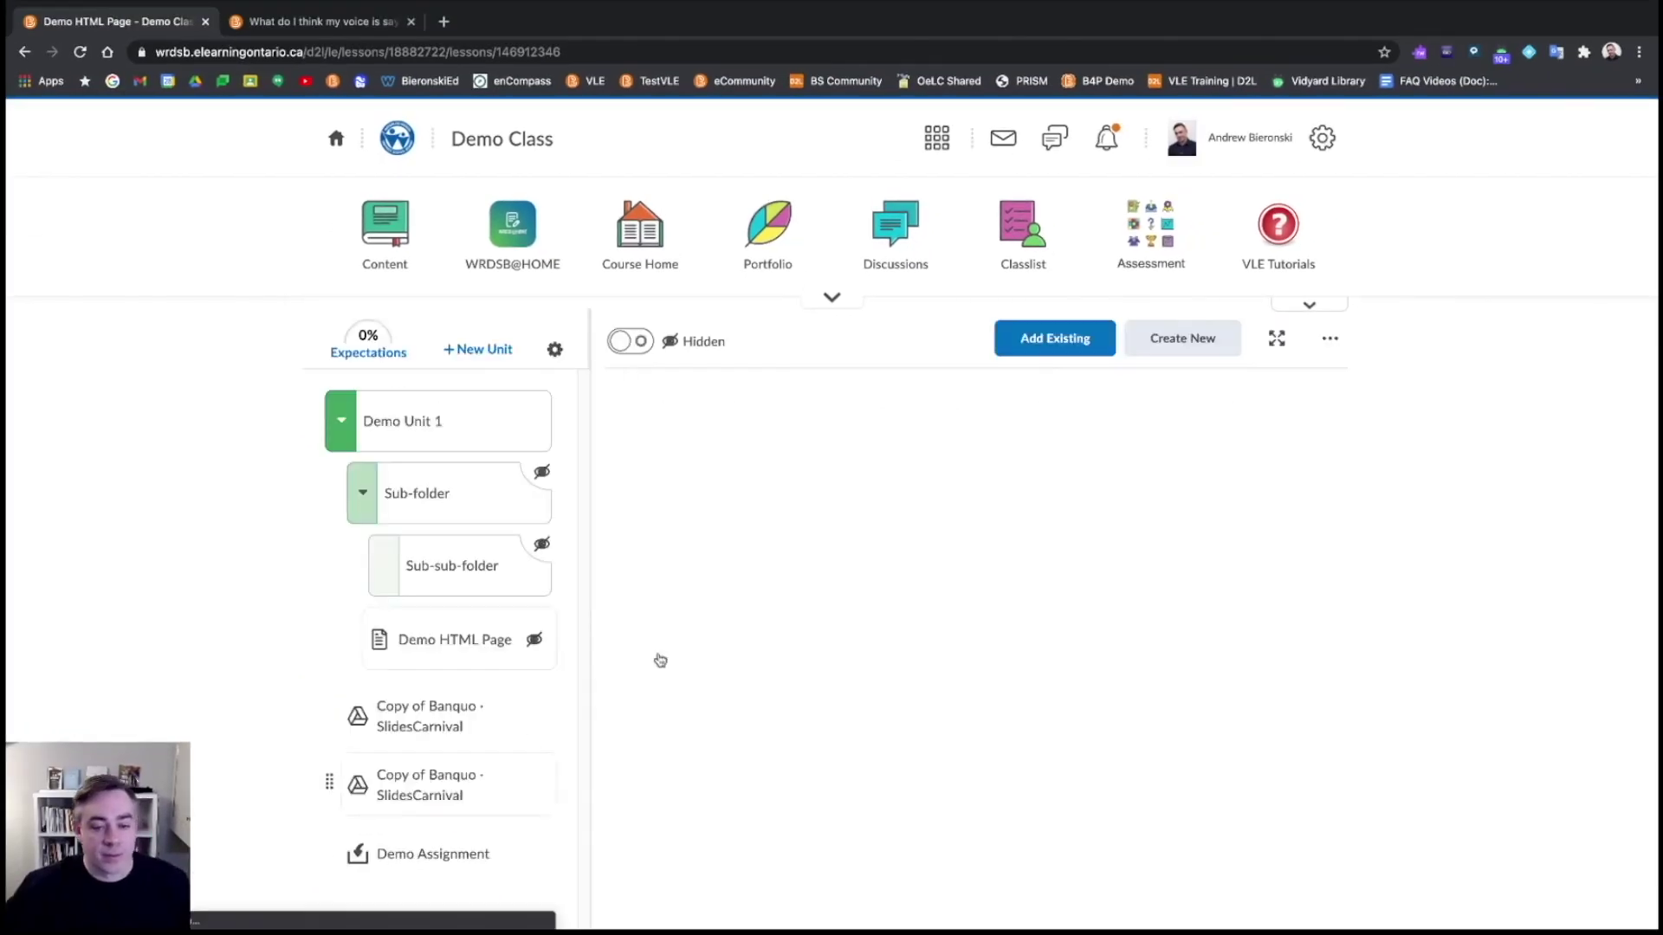
Review the saved page in full-screen view, briefly play and pause the embedded video, and exit full screen
{"action": "left_click", "coordinate": [1276, 338]}
{"action": "scroll", "coordinate": [1013, 445], "scroll_direction": "down", "scroll_amount": 5}
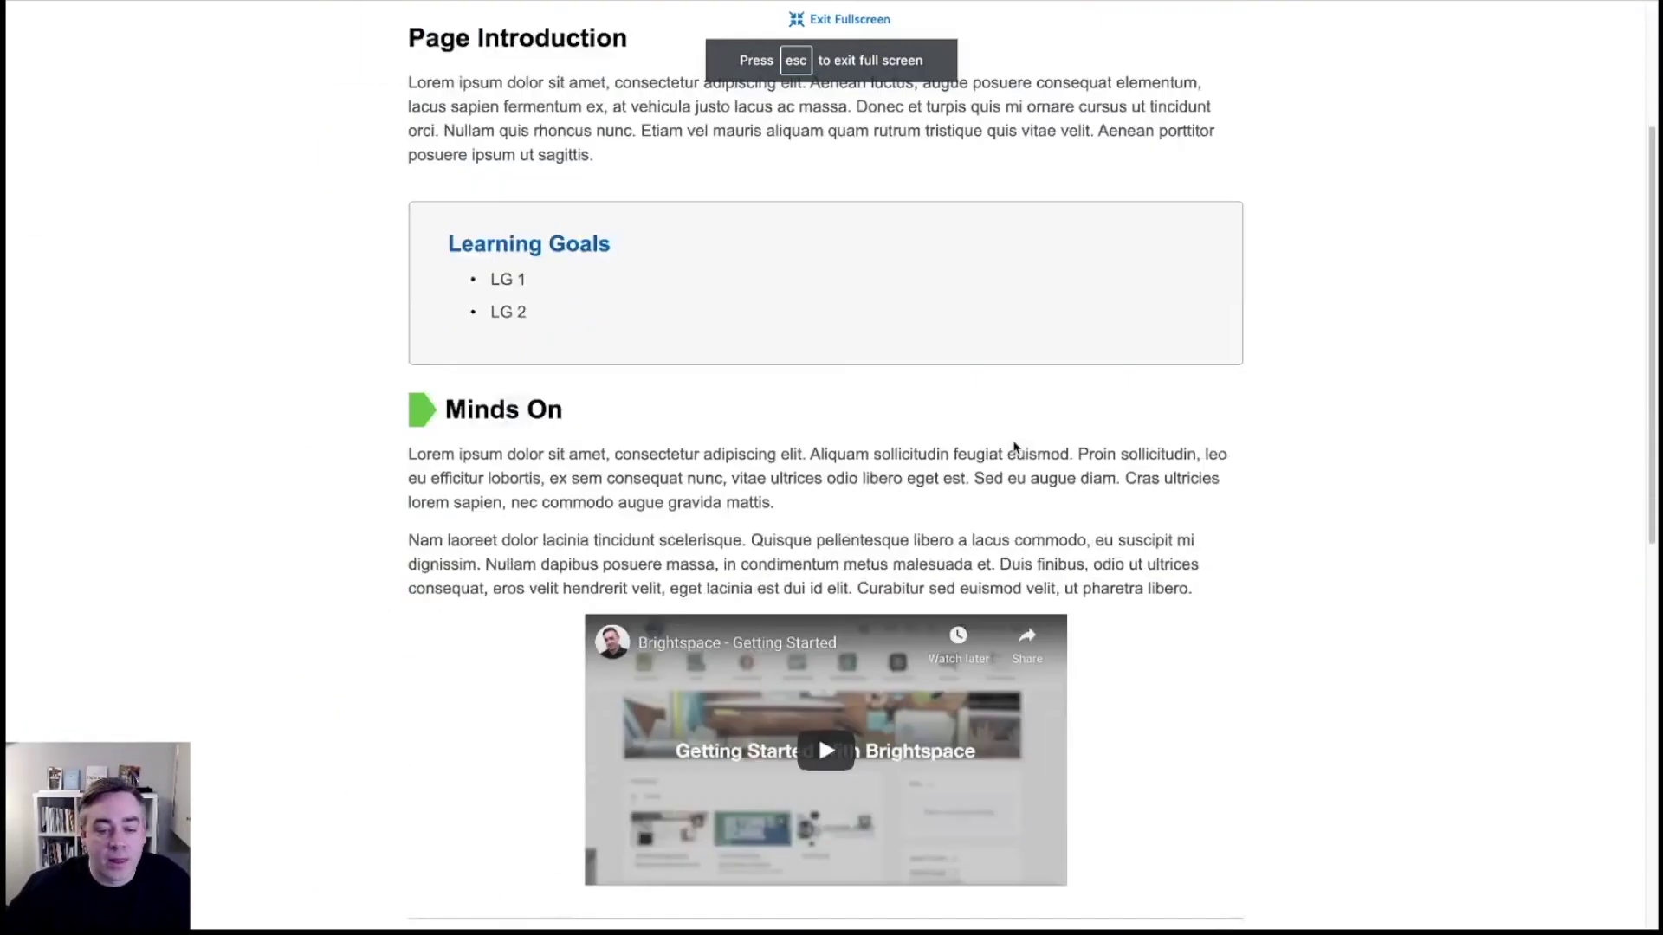
{"action": "left_click", "coordinate": [824, 656]}
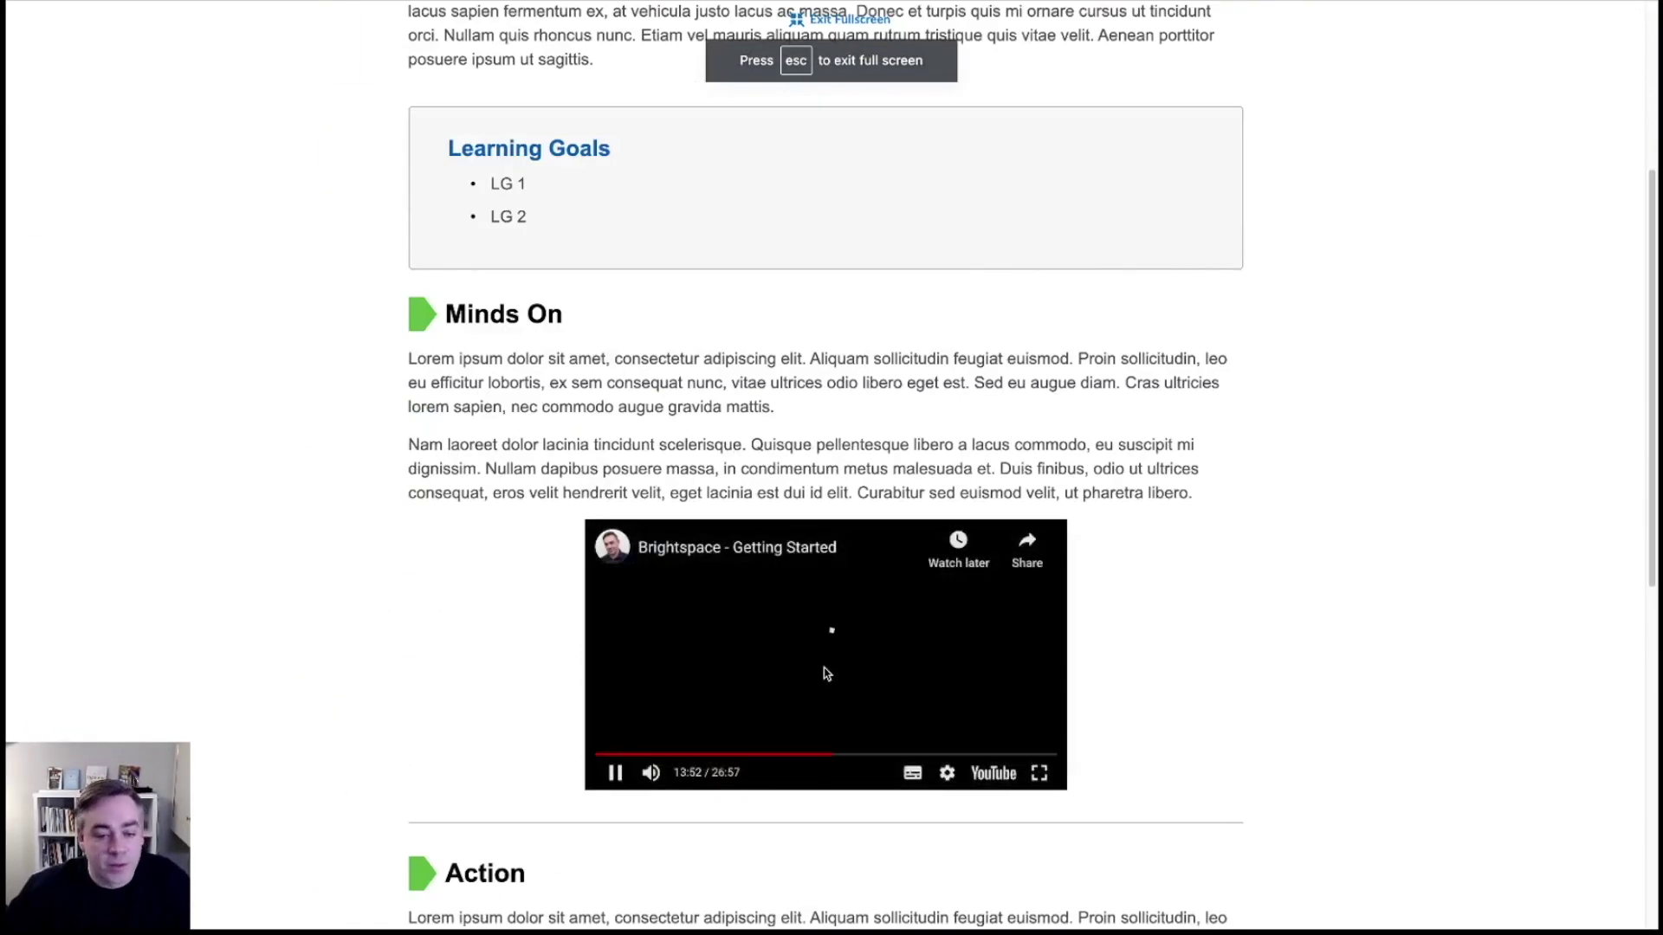
{"action": "left_click", "coordinate": [612, 773]}
{"action": "scroll", "coordinate": [775, 363], "scroll_direction": "down", "scroll_amount": 7}
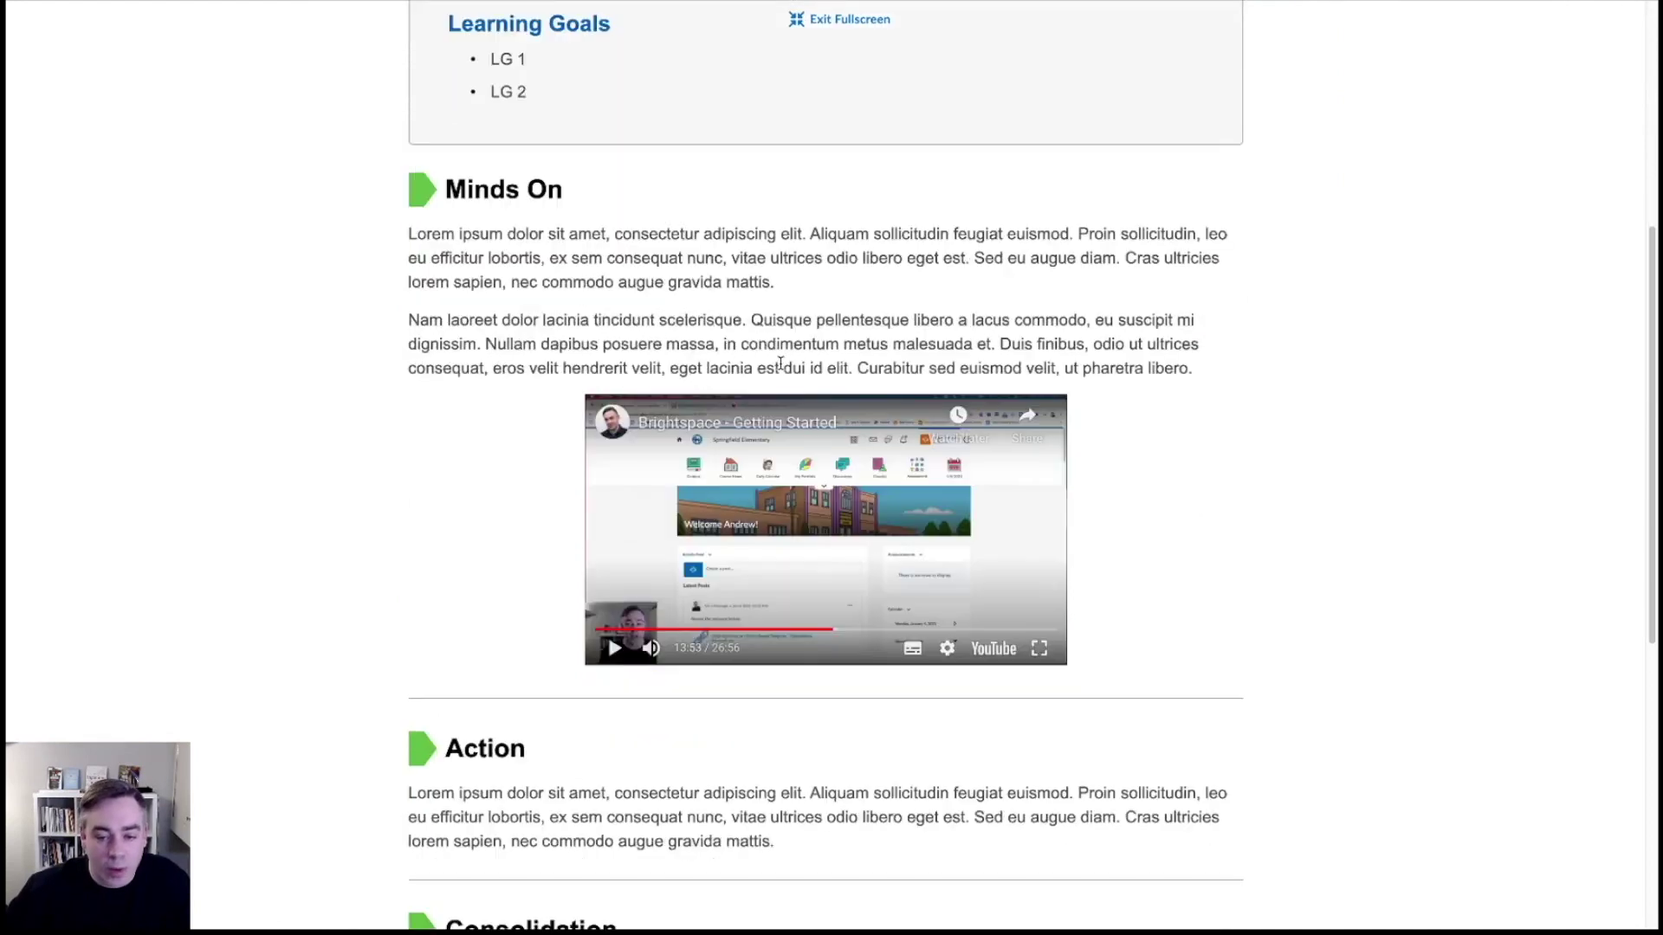
{"action": "scroll", "coordinate": [778, 521], "scroll_direction": "down", "scroll_amount": 2}
{"action": "key", "text": "Escape"}
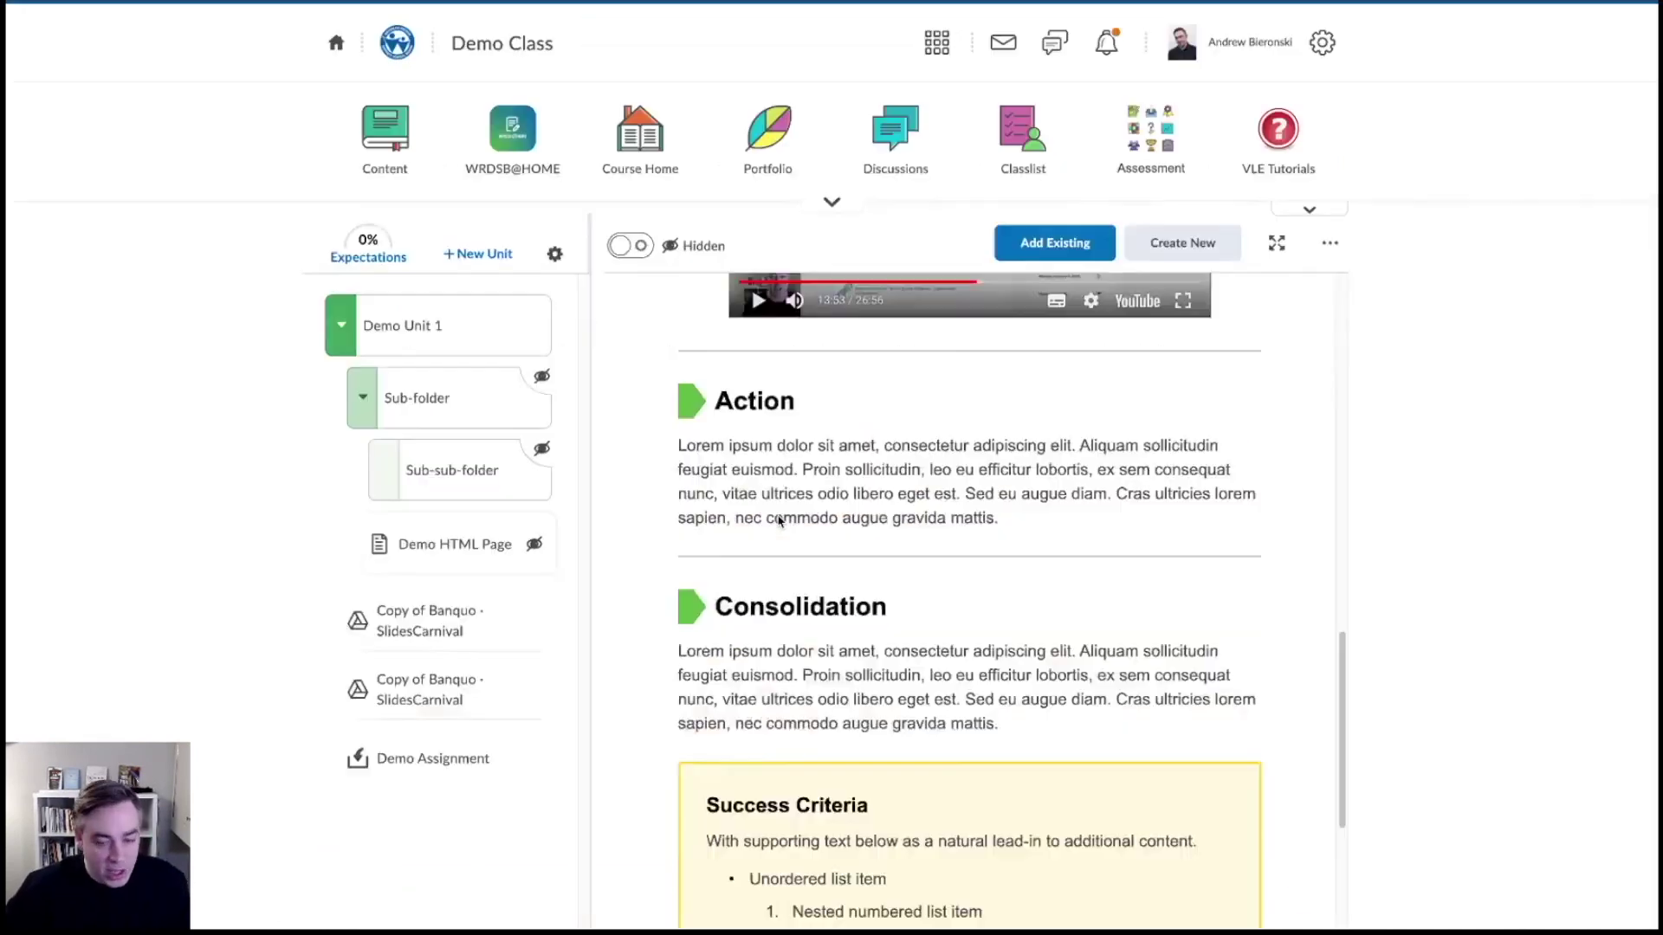
Review the sub-folder's options for adding existing content, including the additional third-party tools, and for creating new content, closing both without choosing anything
{"action": "scroll", "coordinate": [1280, 408], "scroll_direction": "up", "scroll_amount": 10}
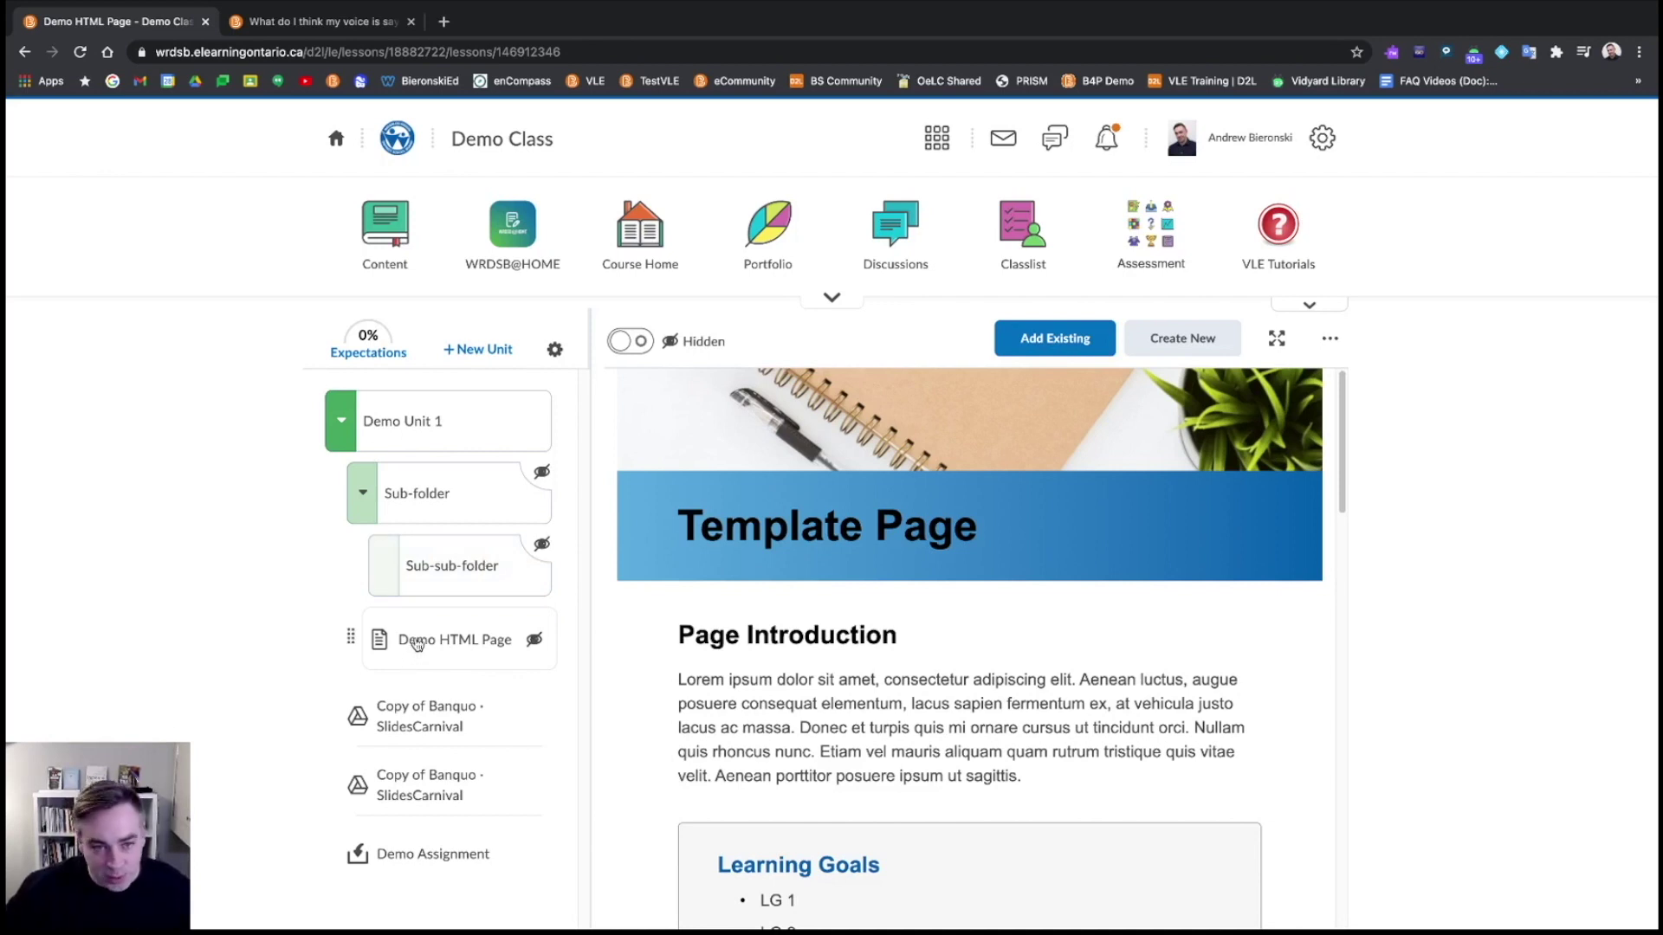
{"action": "left_click", "coordinate": [1060, 346]}
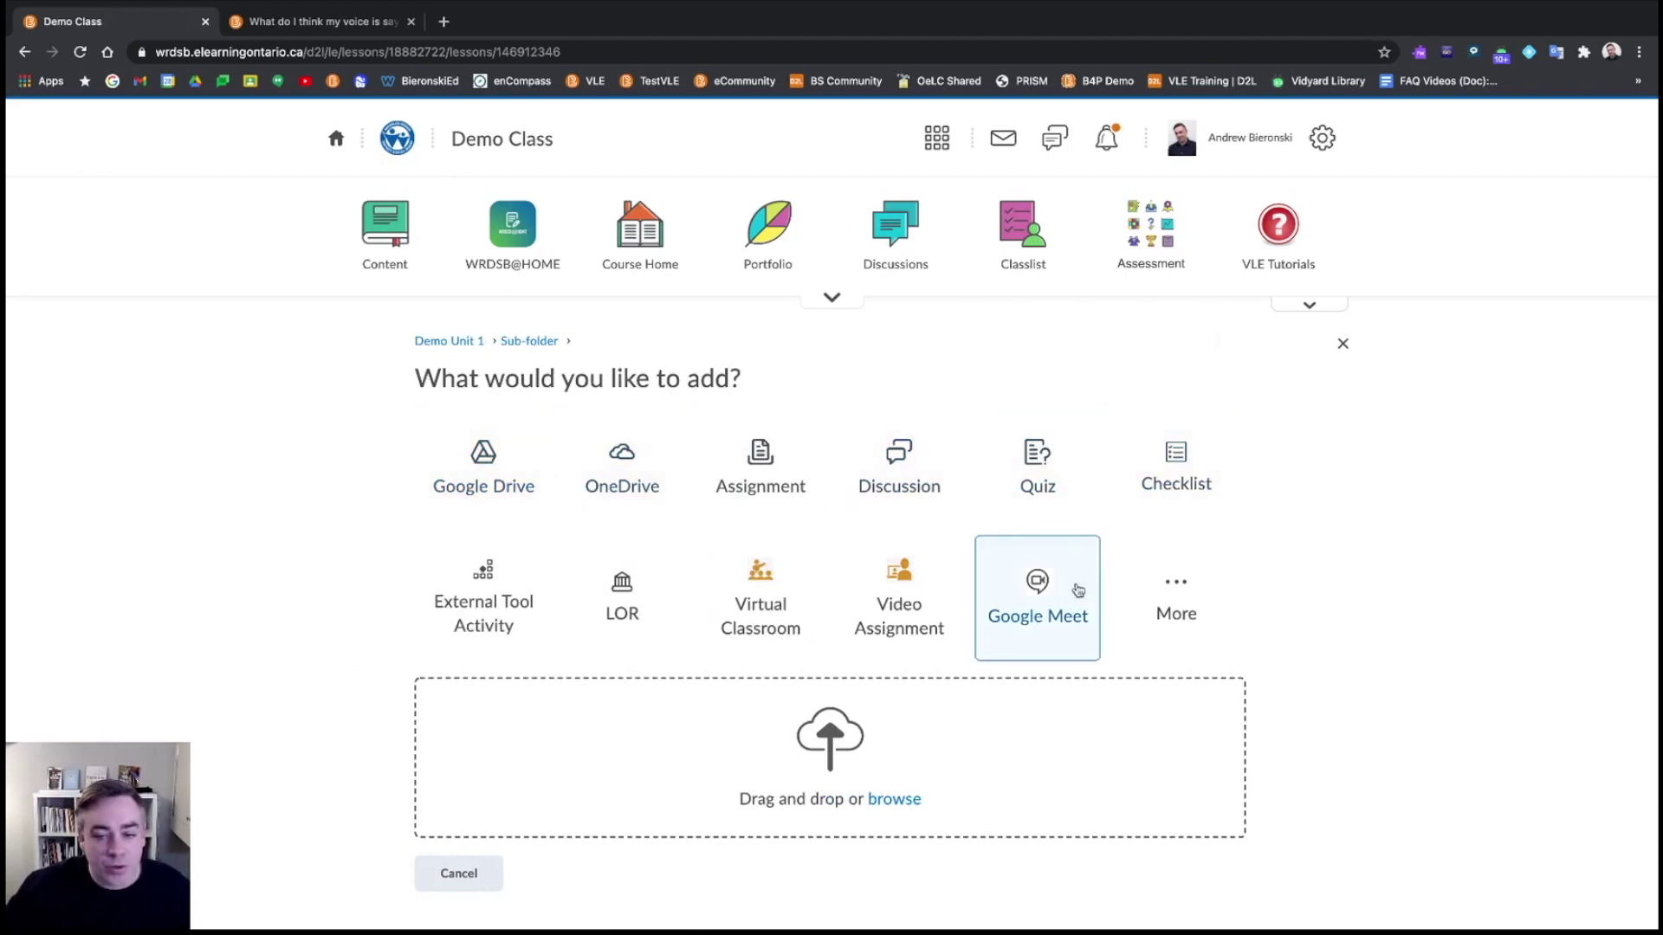
{"action": "left_click", "coordinate": [1172, 605]}
{"action": "scroll", "coordinate": [788, 537], "scroll_direction": "down", "scroll_amount": 1}
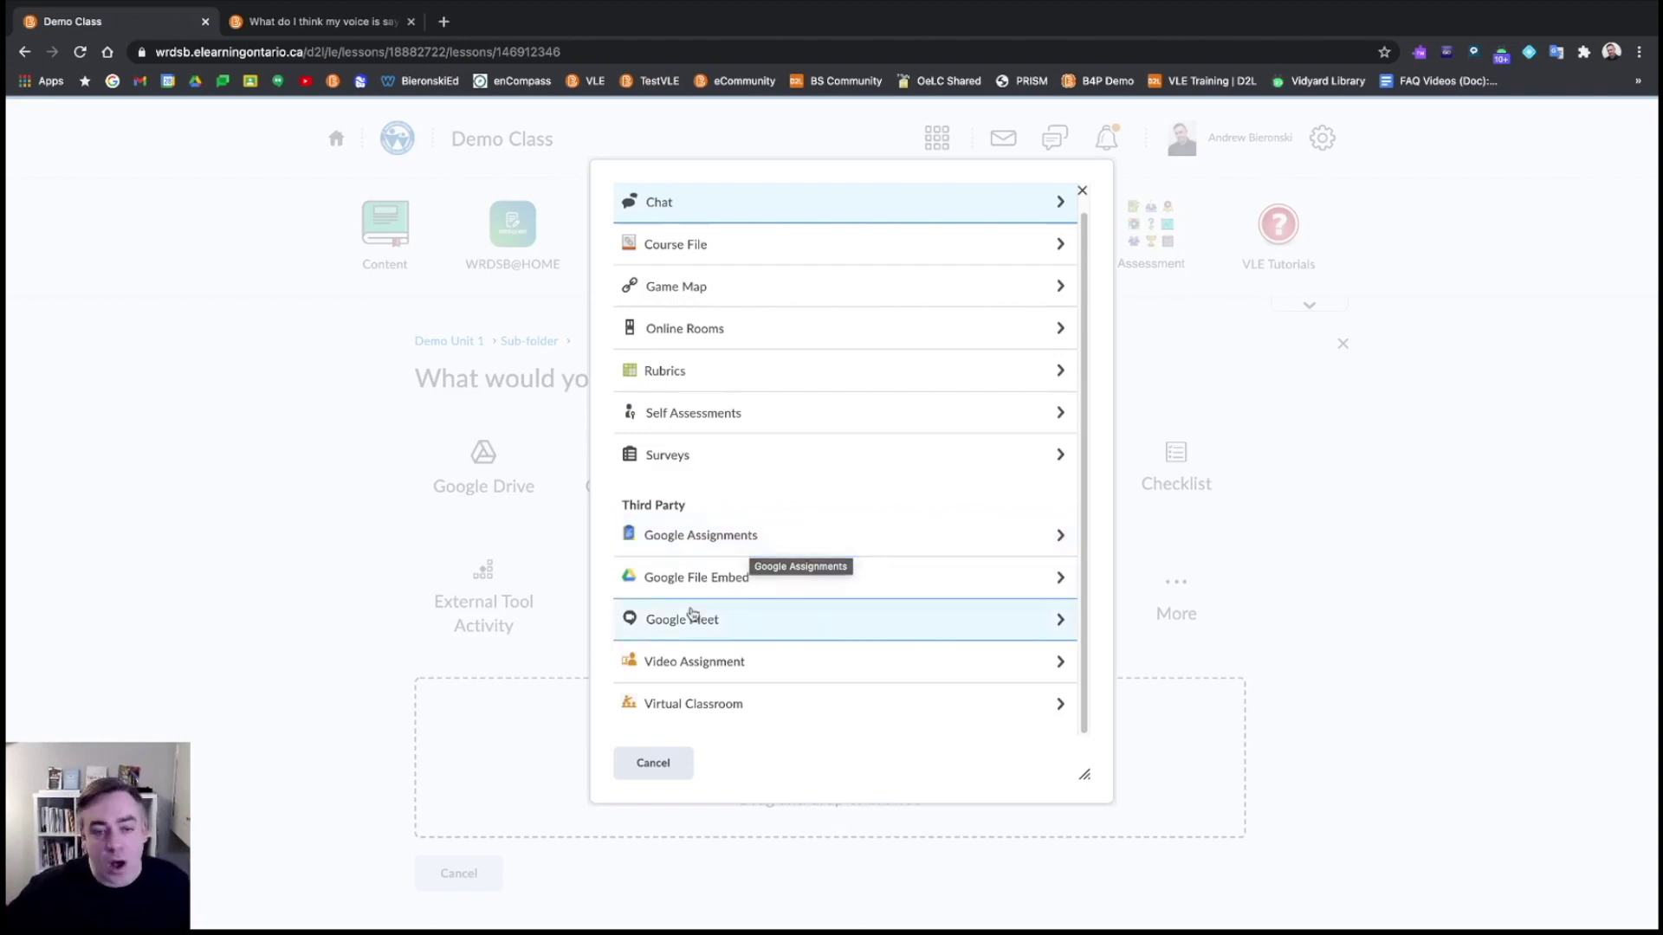
{"action": "left_click", "coordinate": [653, 763]}
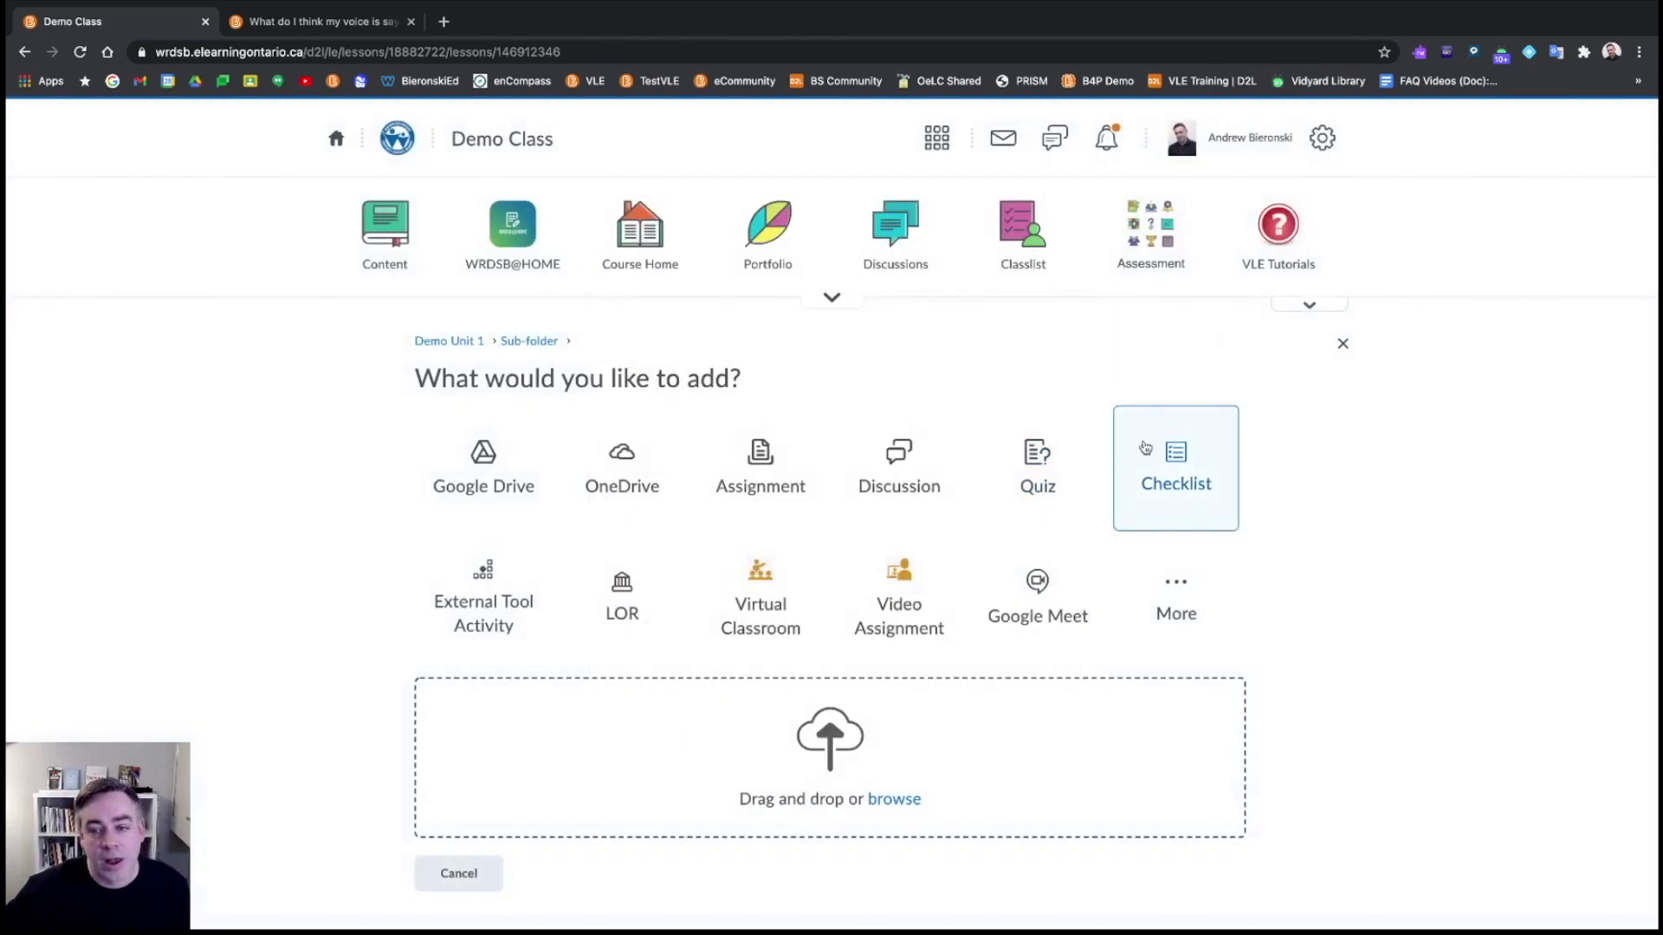
{"action": "left_click", "coordinate": [1345, 346]}
{"action": "left_click", "coordinate": [1245, 345]}
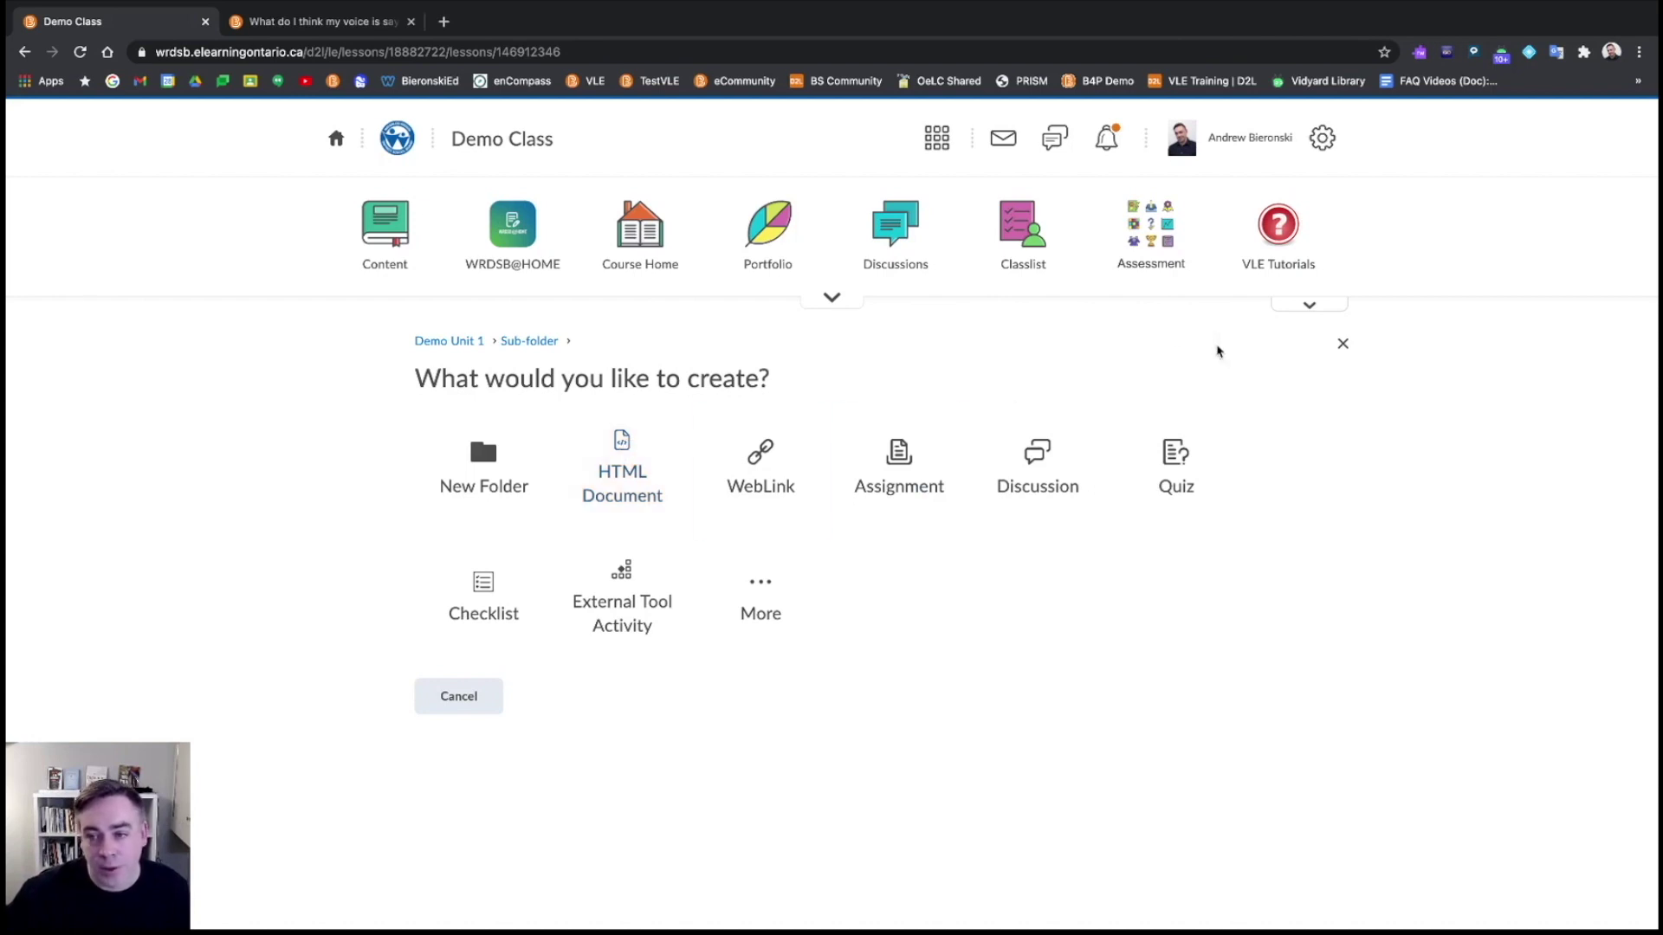
{"action": "left_click", "coordinate": [1340, 345]}
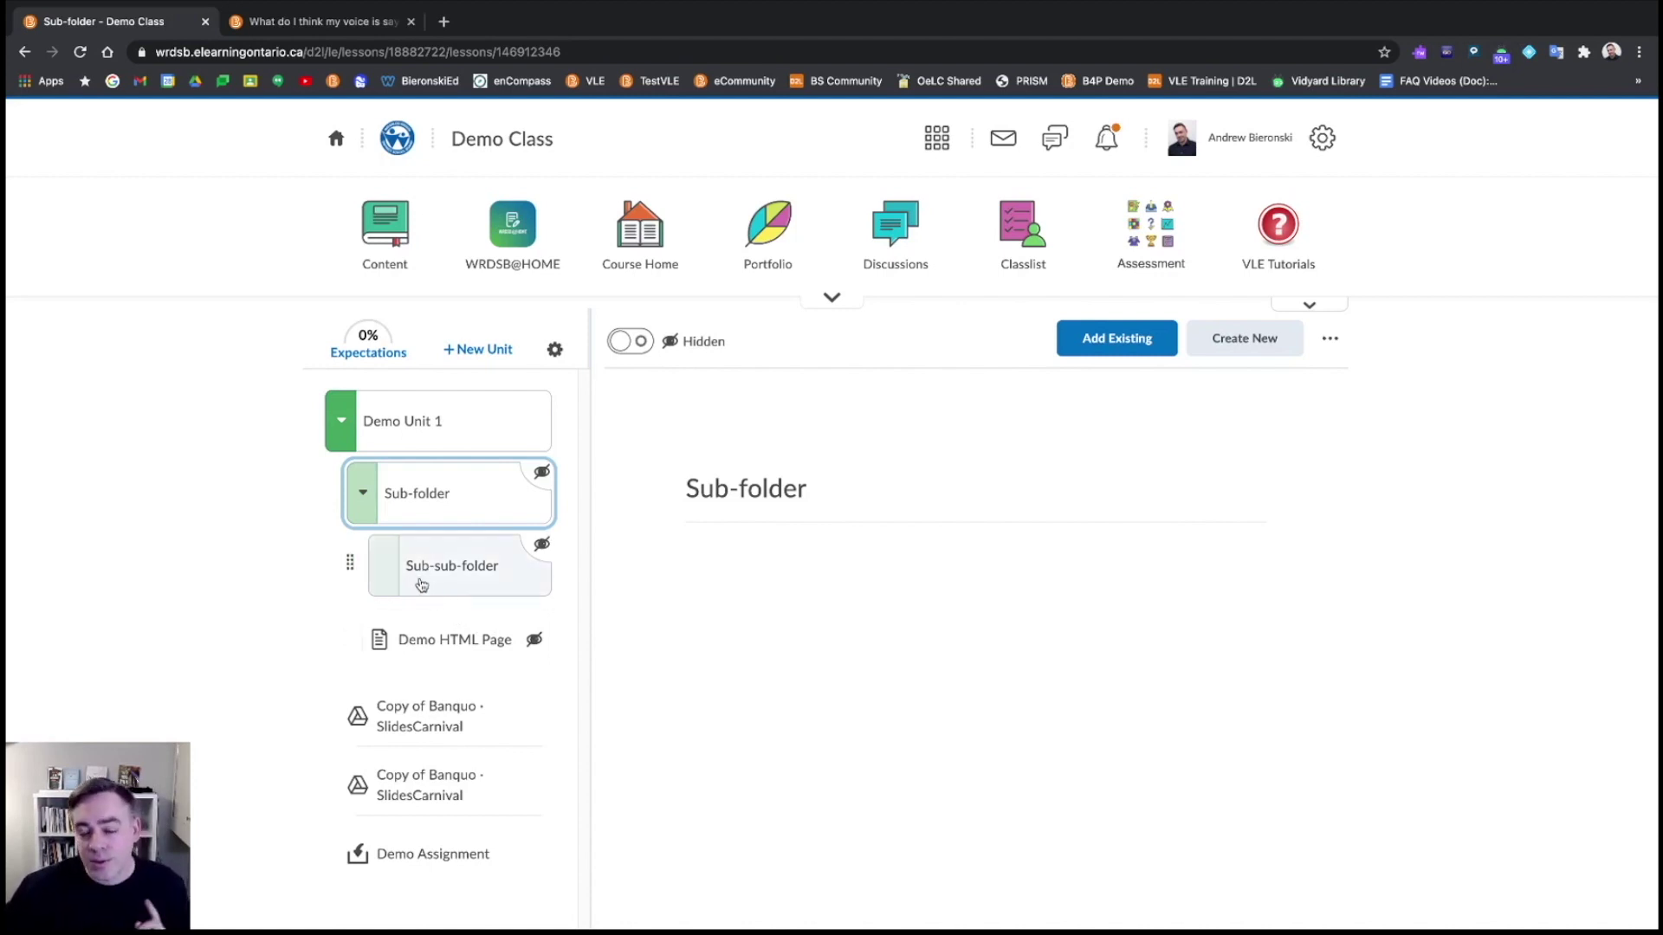
Open Demo HTML Page and review its content from the page introduction through the Action, Consolidation and Success Criteria sections
{"action": "left_click", "coordinate": [468, 659]}
{"action": "scroll", "coordinate": [850, 614], "scroll_direction": "down", "scroll_amount": 3}
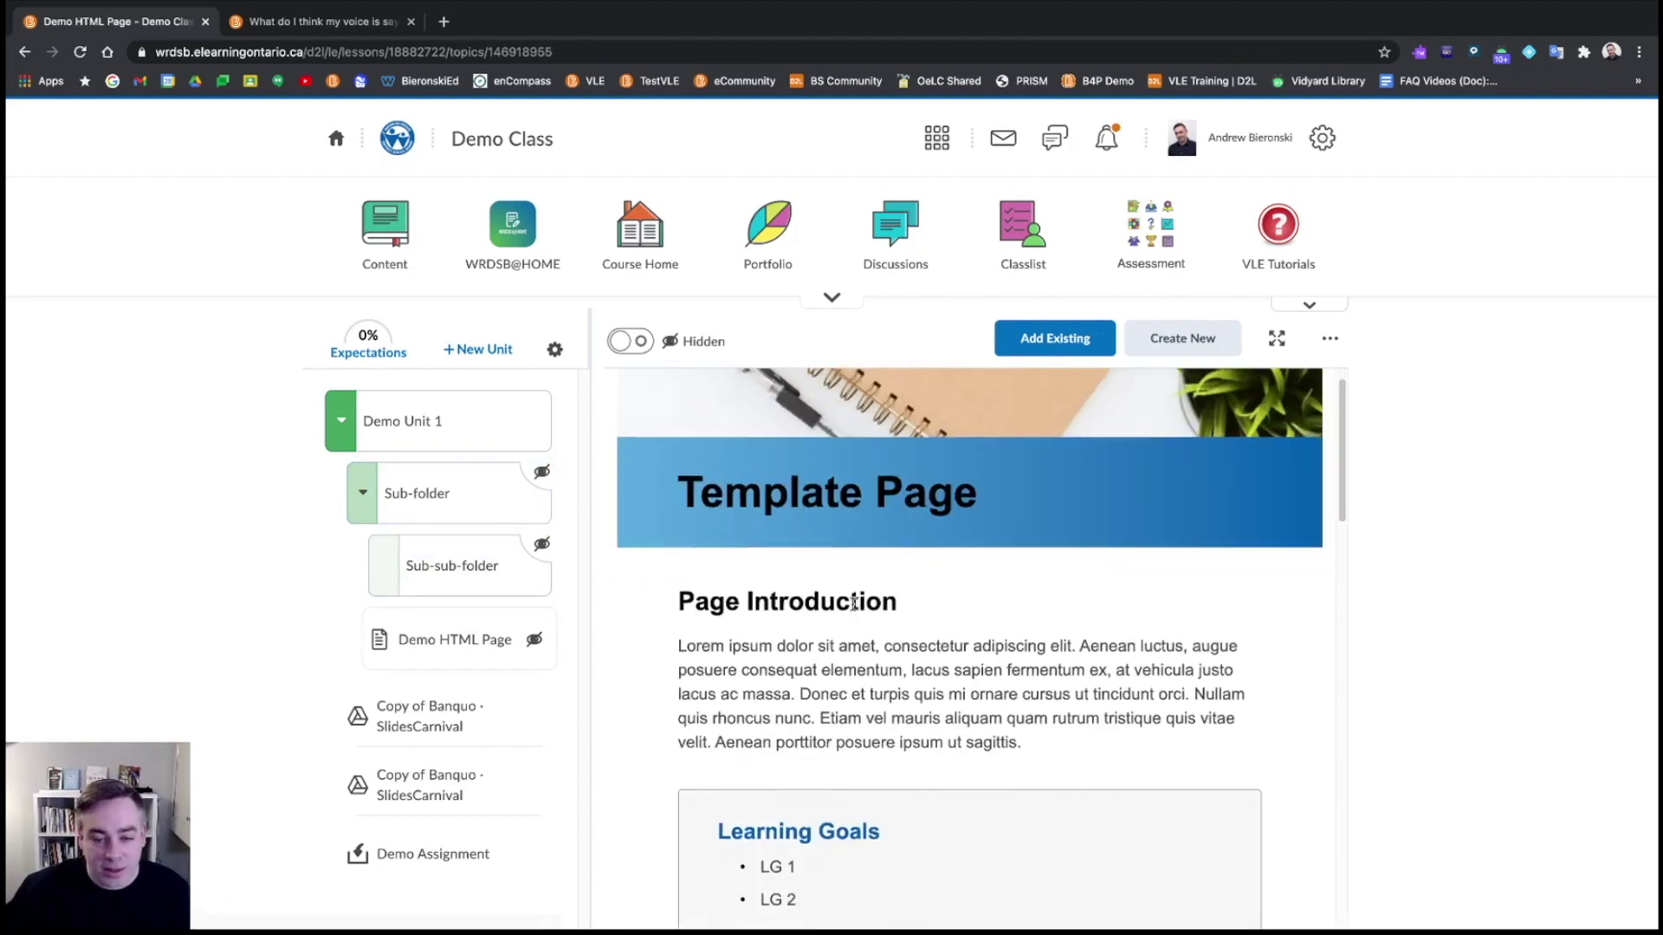
{"action": "scroll", "coordinate": [769, 621], "scroll_direction": "down", "scroll_amount": 5}
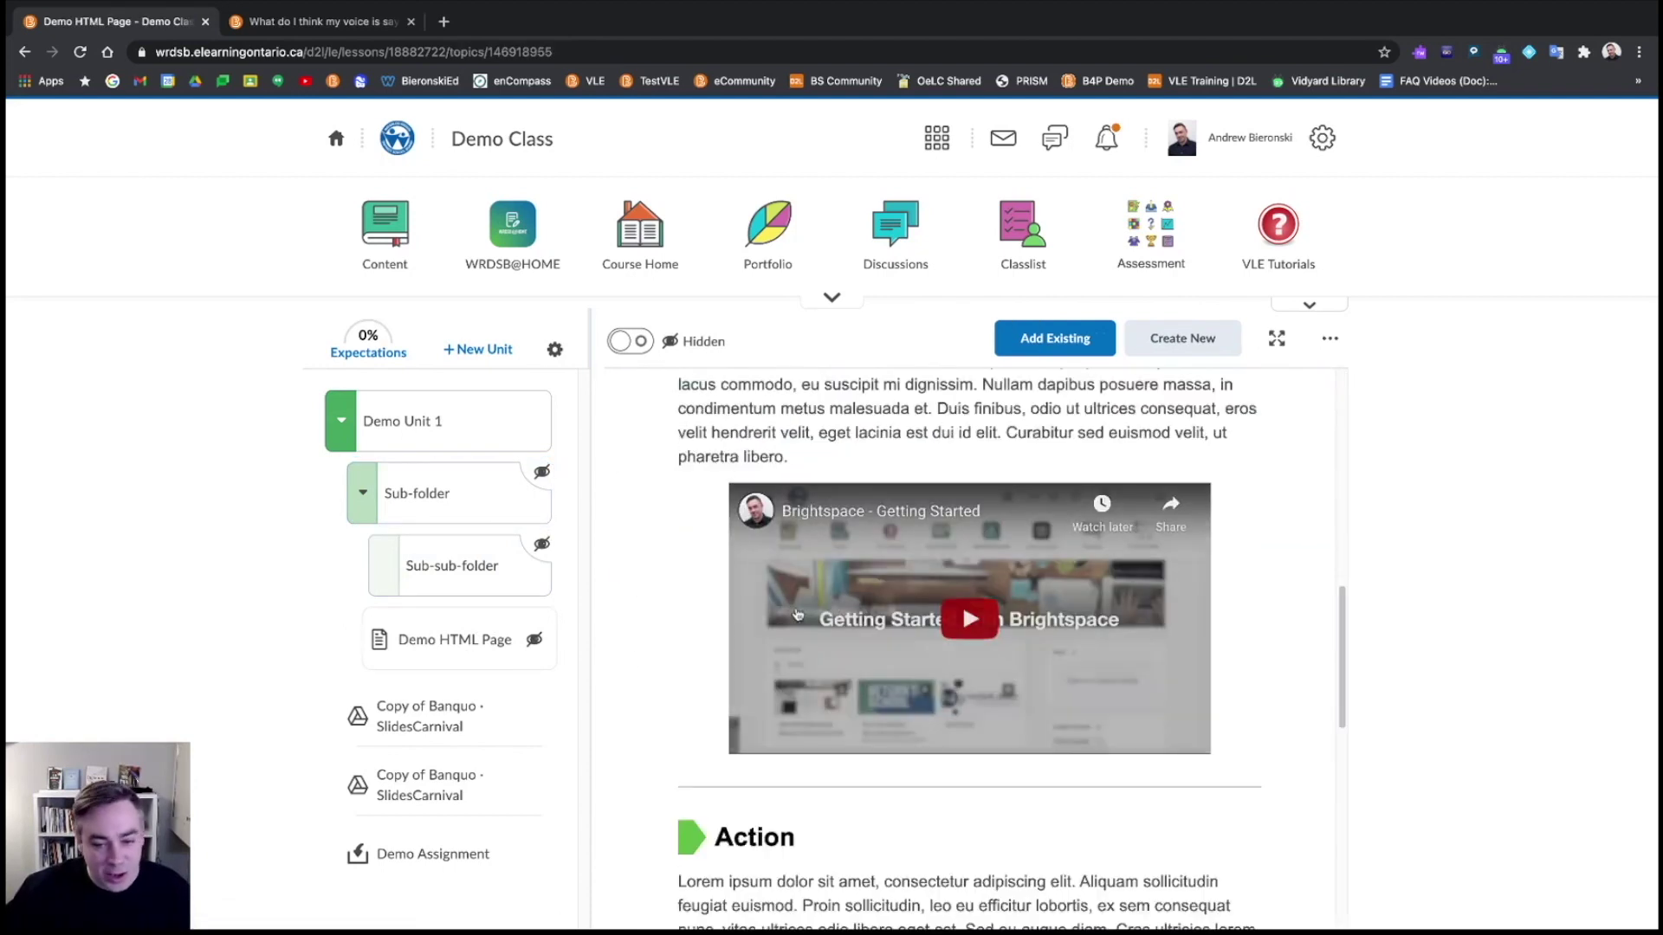
{"action": "scroll", "coordinate": [866, 600], "scroll_direction": "down", "scroll_amount": 2}
{"action": "scroll", "coordinate": [771, 642], "scroll_direction": "down", "scroll_amount": 1}
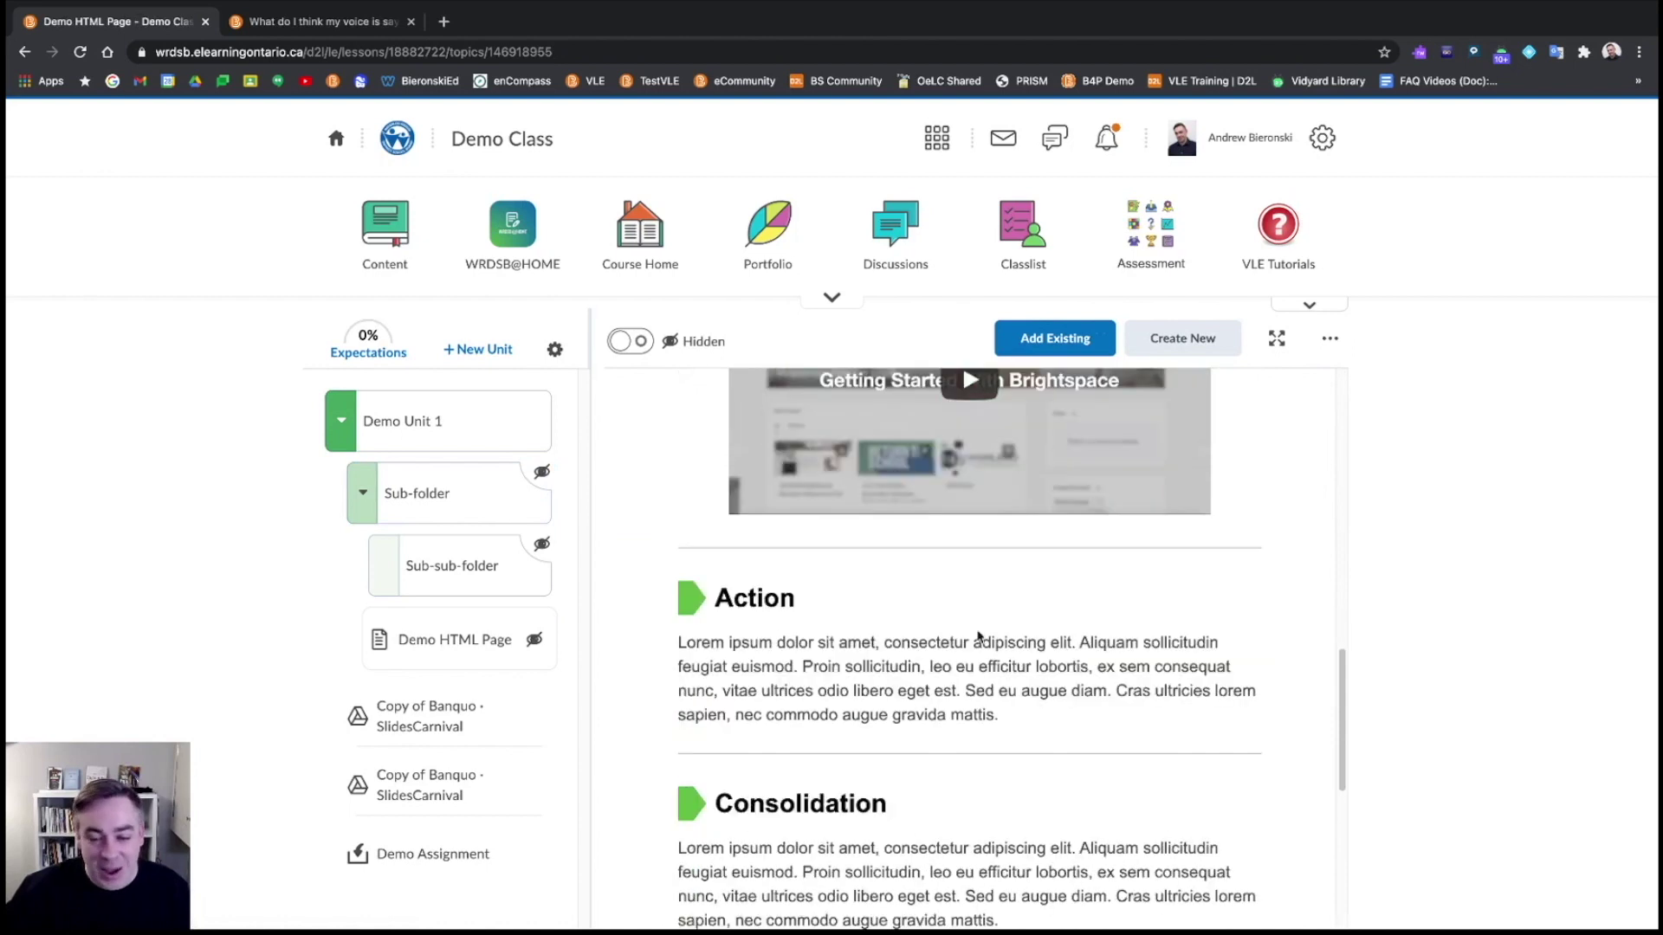
{"action": "scroll", "coordinate": [950, 684], "scroll_direction": "down", "scroll_amount": 4}
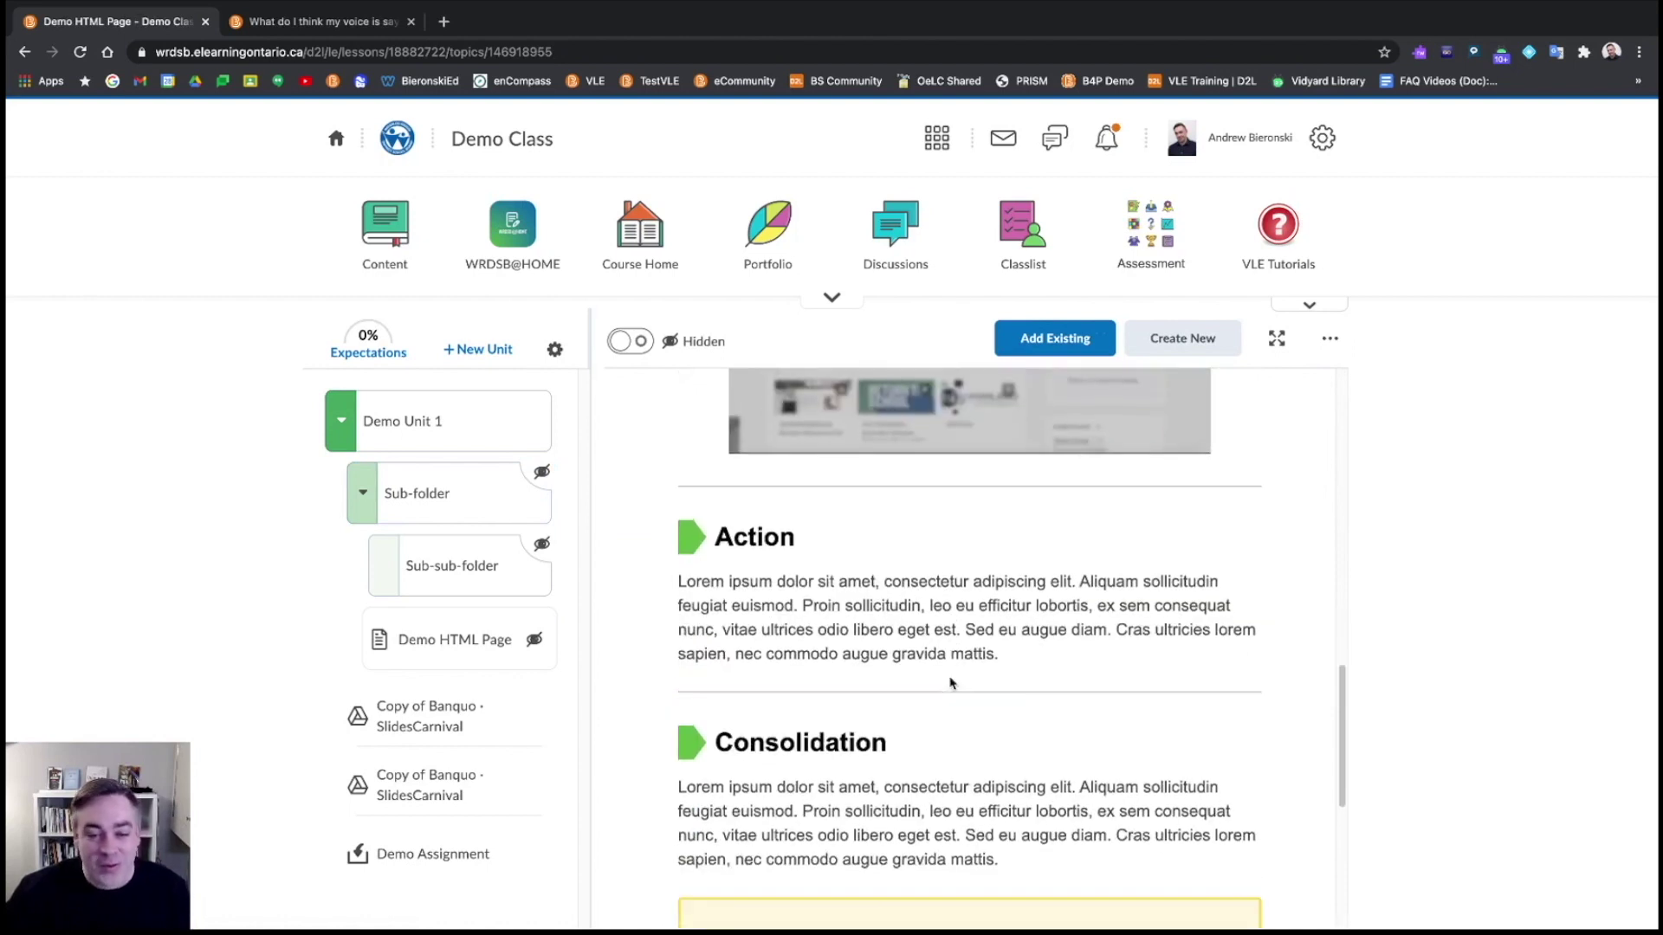
{"action": "scroll", "coordinate": [950, 684], "scroll_direction": "down", "scroll_amount": 3}
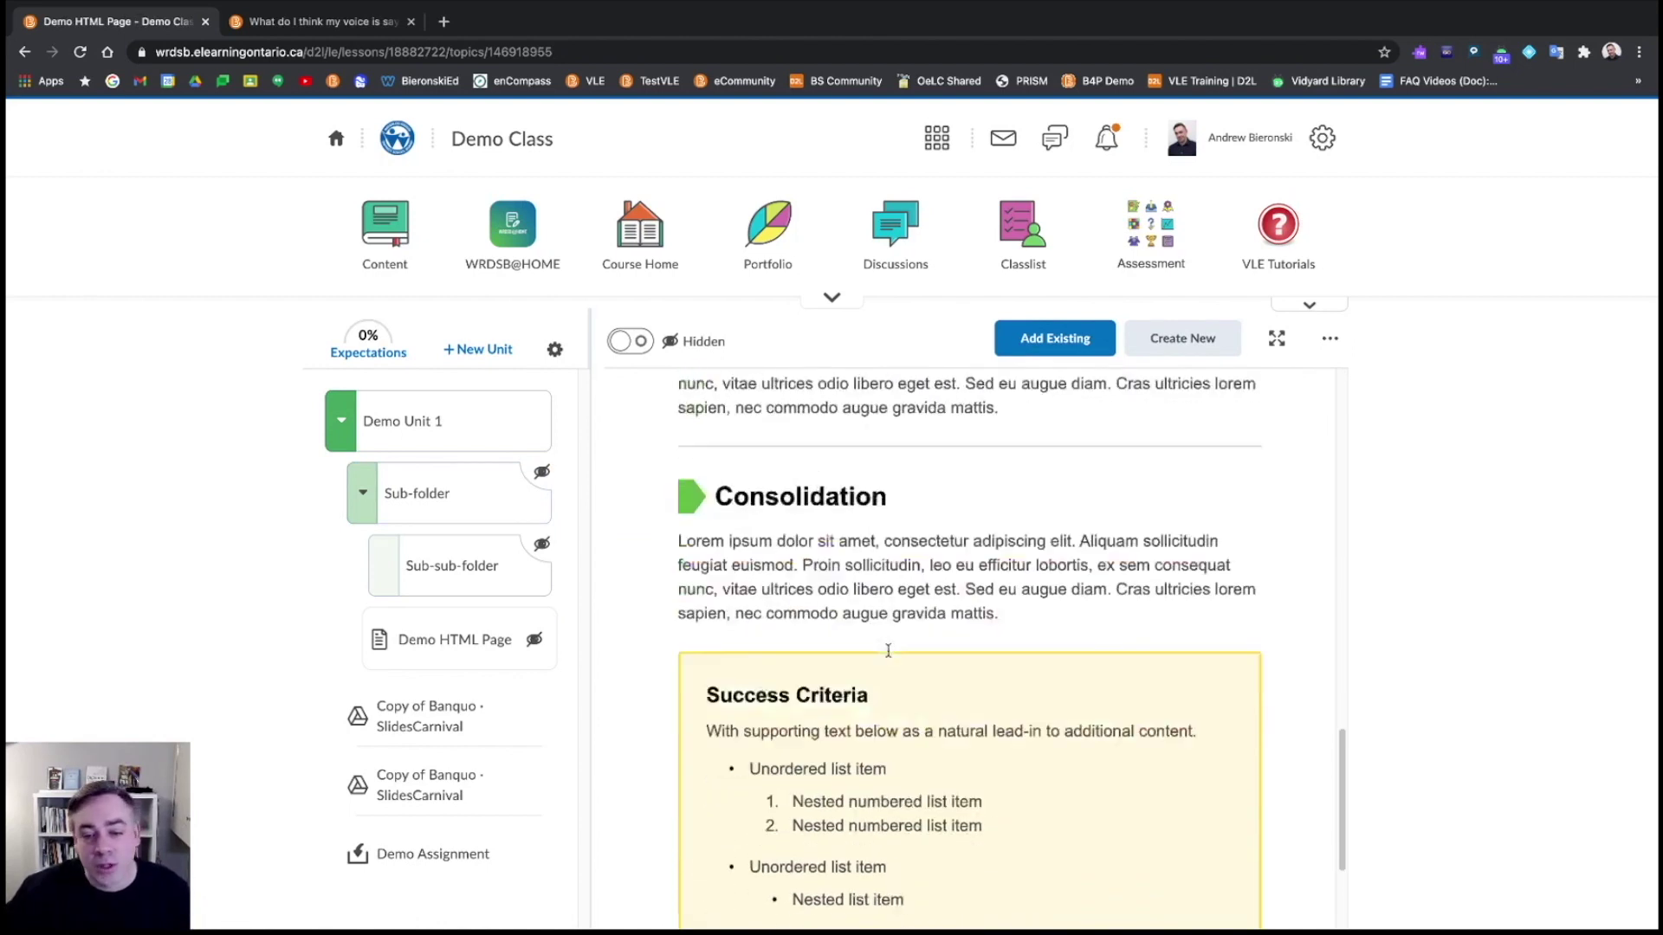
{"action": "scroll", "coordinate": [888, 650], "scroll_direction": "up", "scroll_amount": 2}
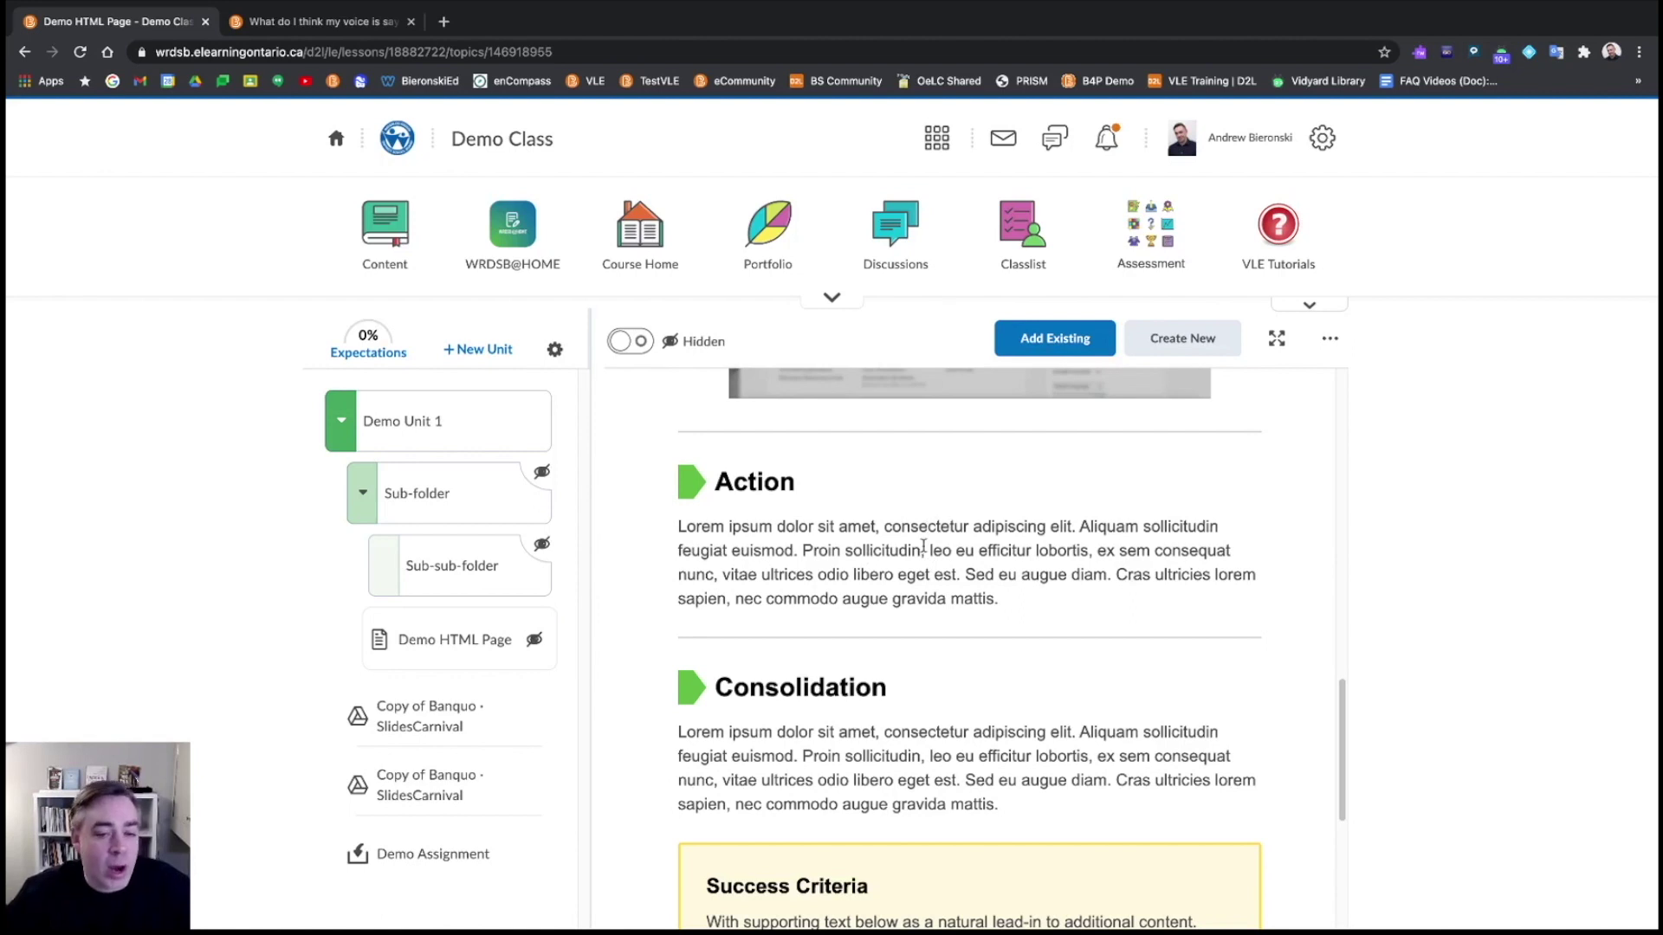
{"action": "scroll", "coordinate": [932, 595], "scroll_direction": "down", "scroll_amount": 1}
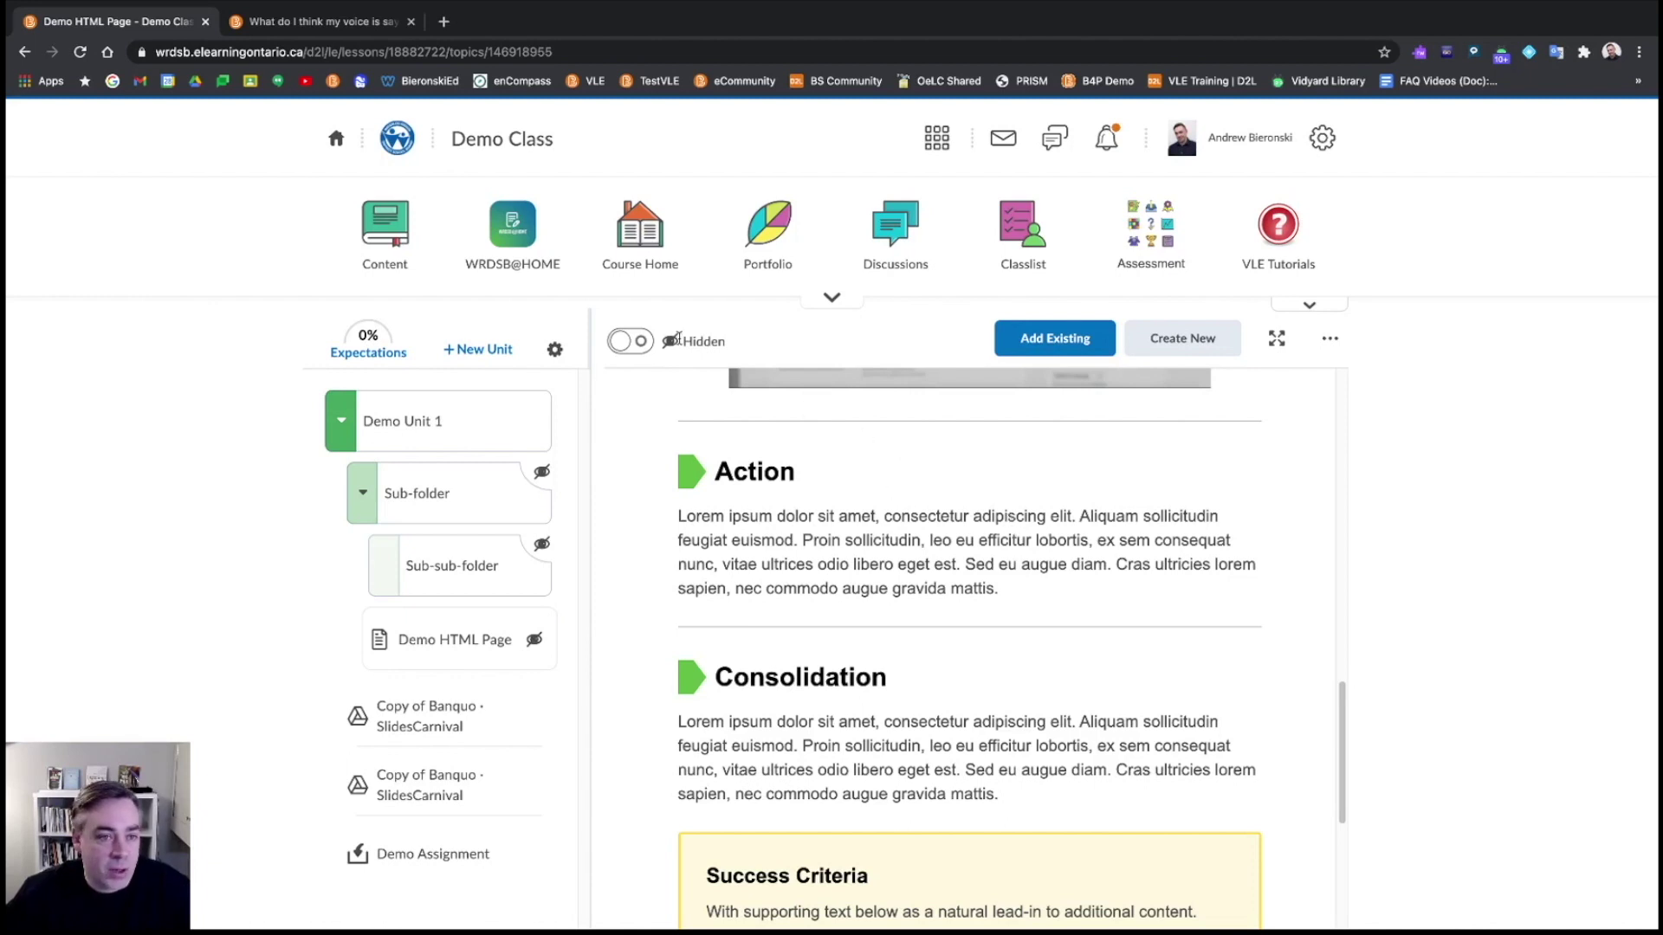
Return to the organization homepage, open Discover, and look through the available self-enrollment courses
{"action": "left_click", "coordinate": [338, 143]}
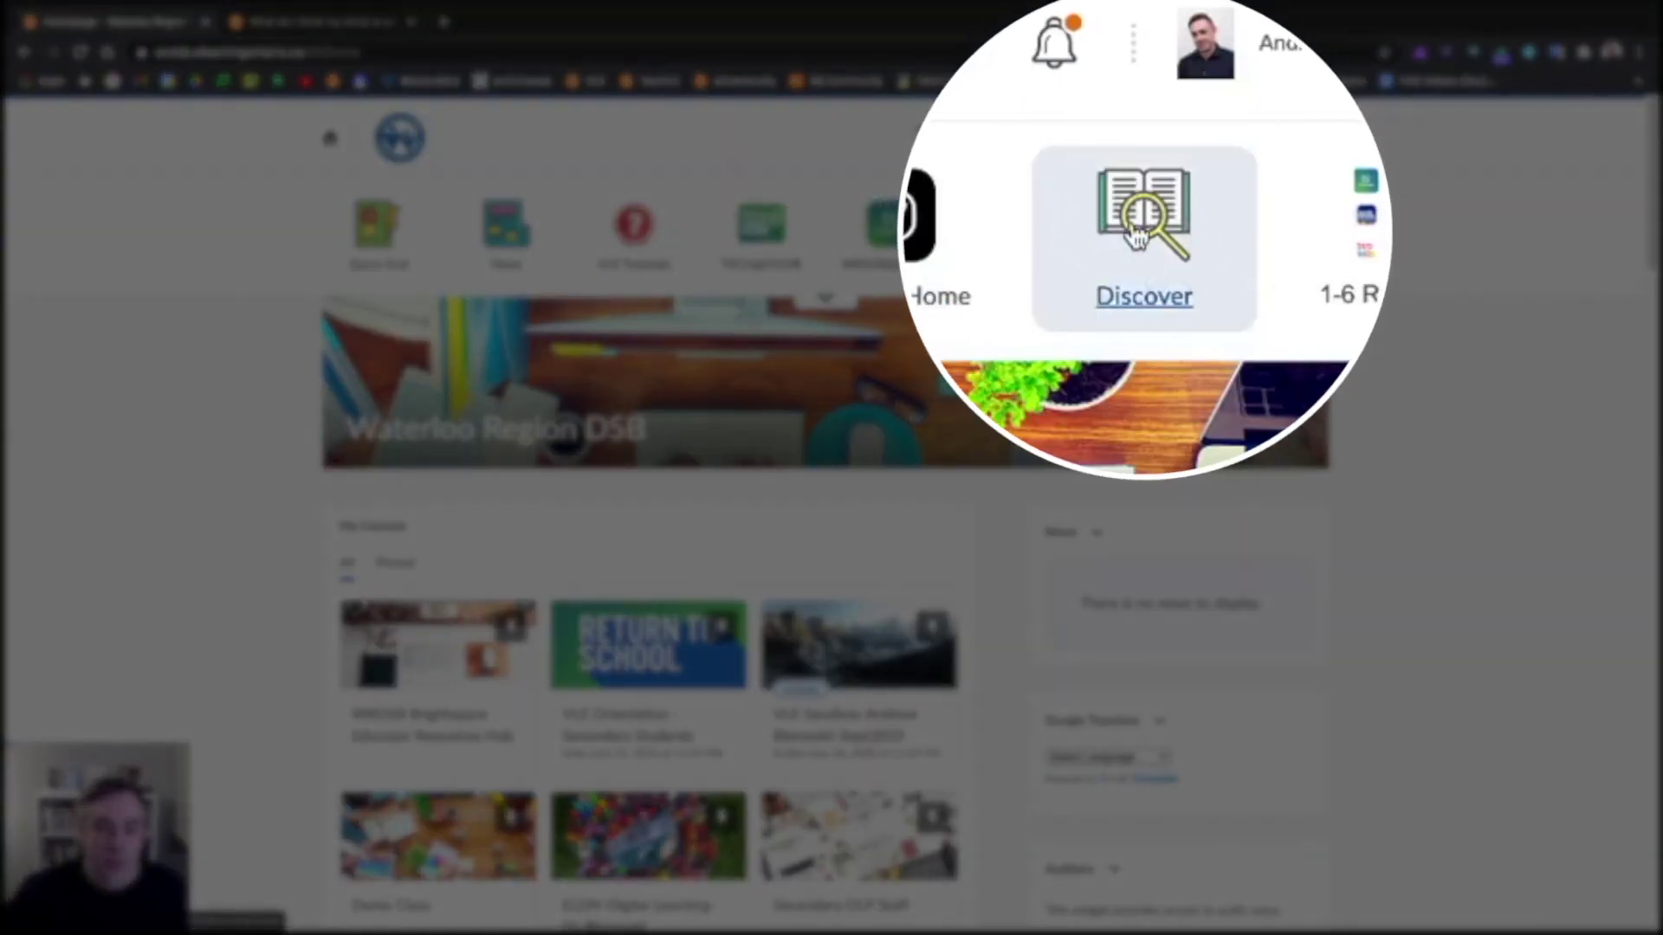
{"action": "left_click", "coordinate": [1140, 232]}
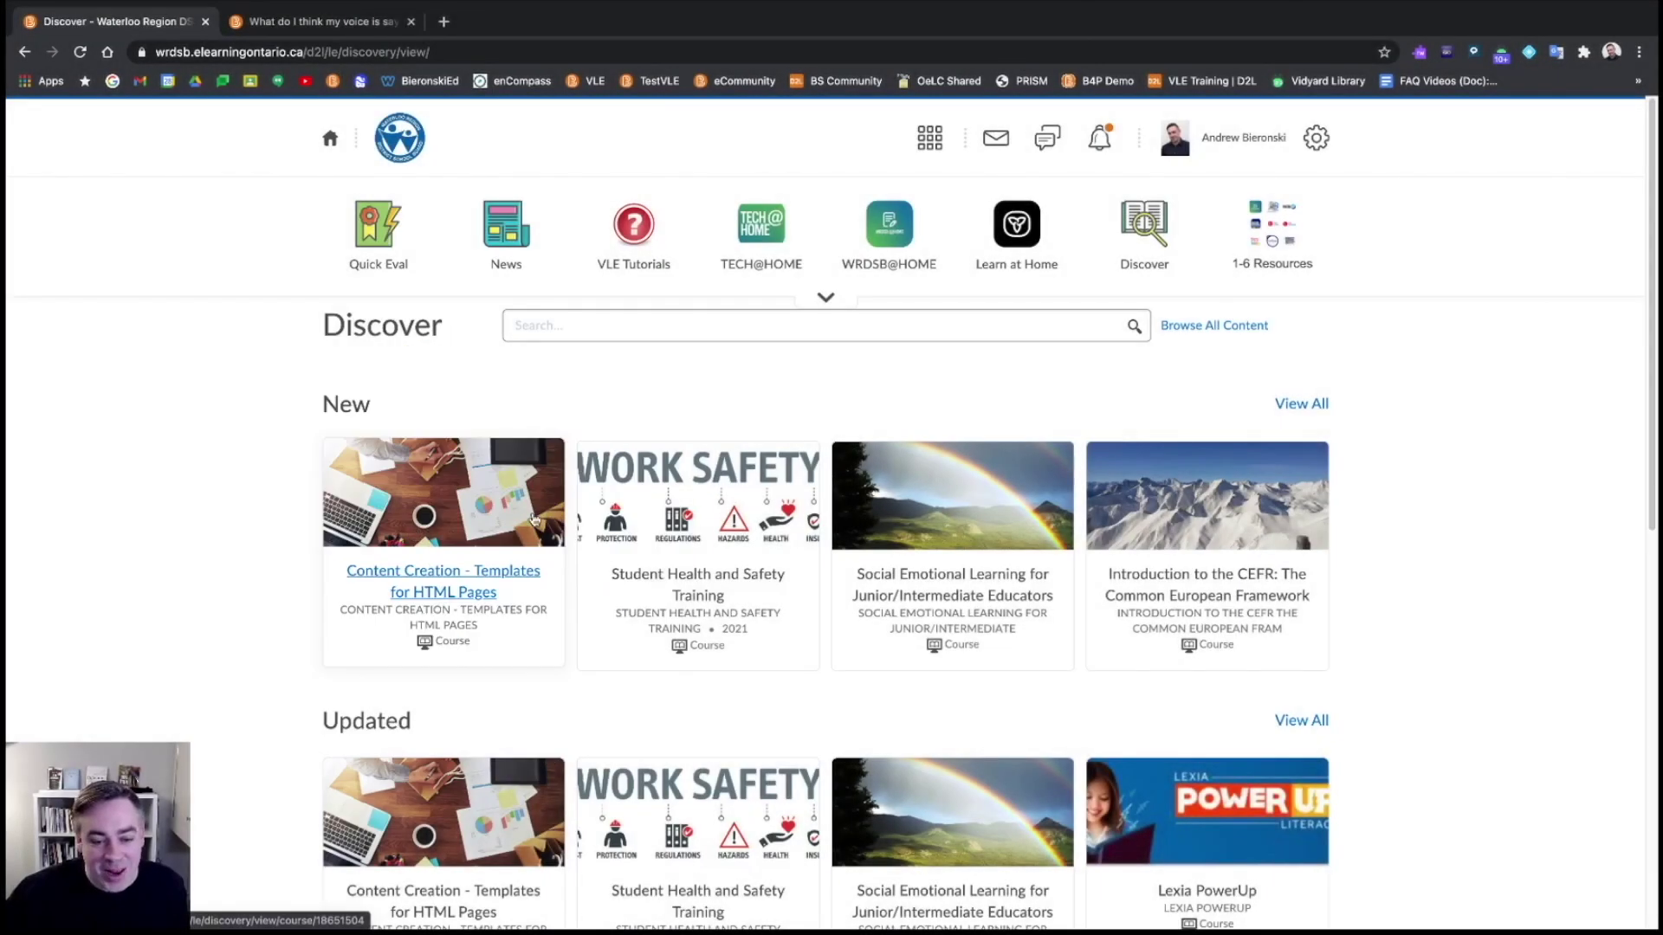
{"action": "scroll", "coordinate": [538, 527], "scroll_direction": "down", "scroll_amount": 3}
{"action": "scroll", "coordinate": [571, 672], "scroll_direction": "up", "scroll_amount": 3}
{"action": "left_click", "coordinate": [552, 326]}
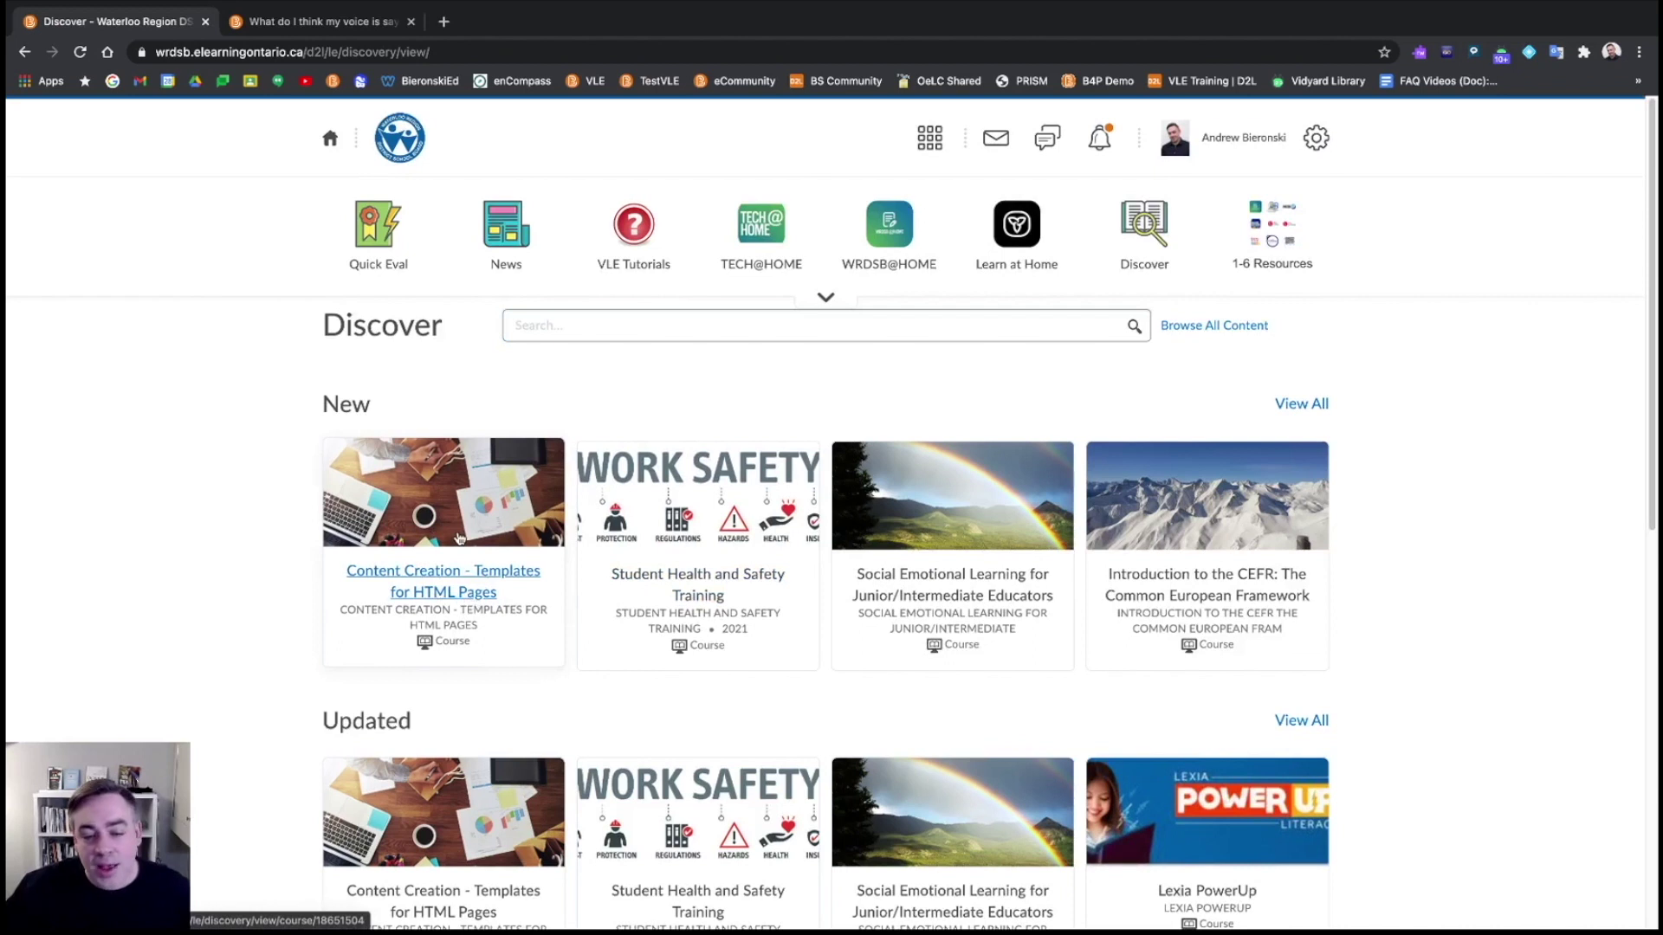
Enroll in the "Content Creation - Templates for HTML Pages" course and dismiss the enrollment notice
{"action": "left_click", "coordinate": [446, 572]}
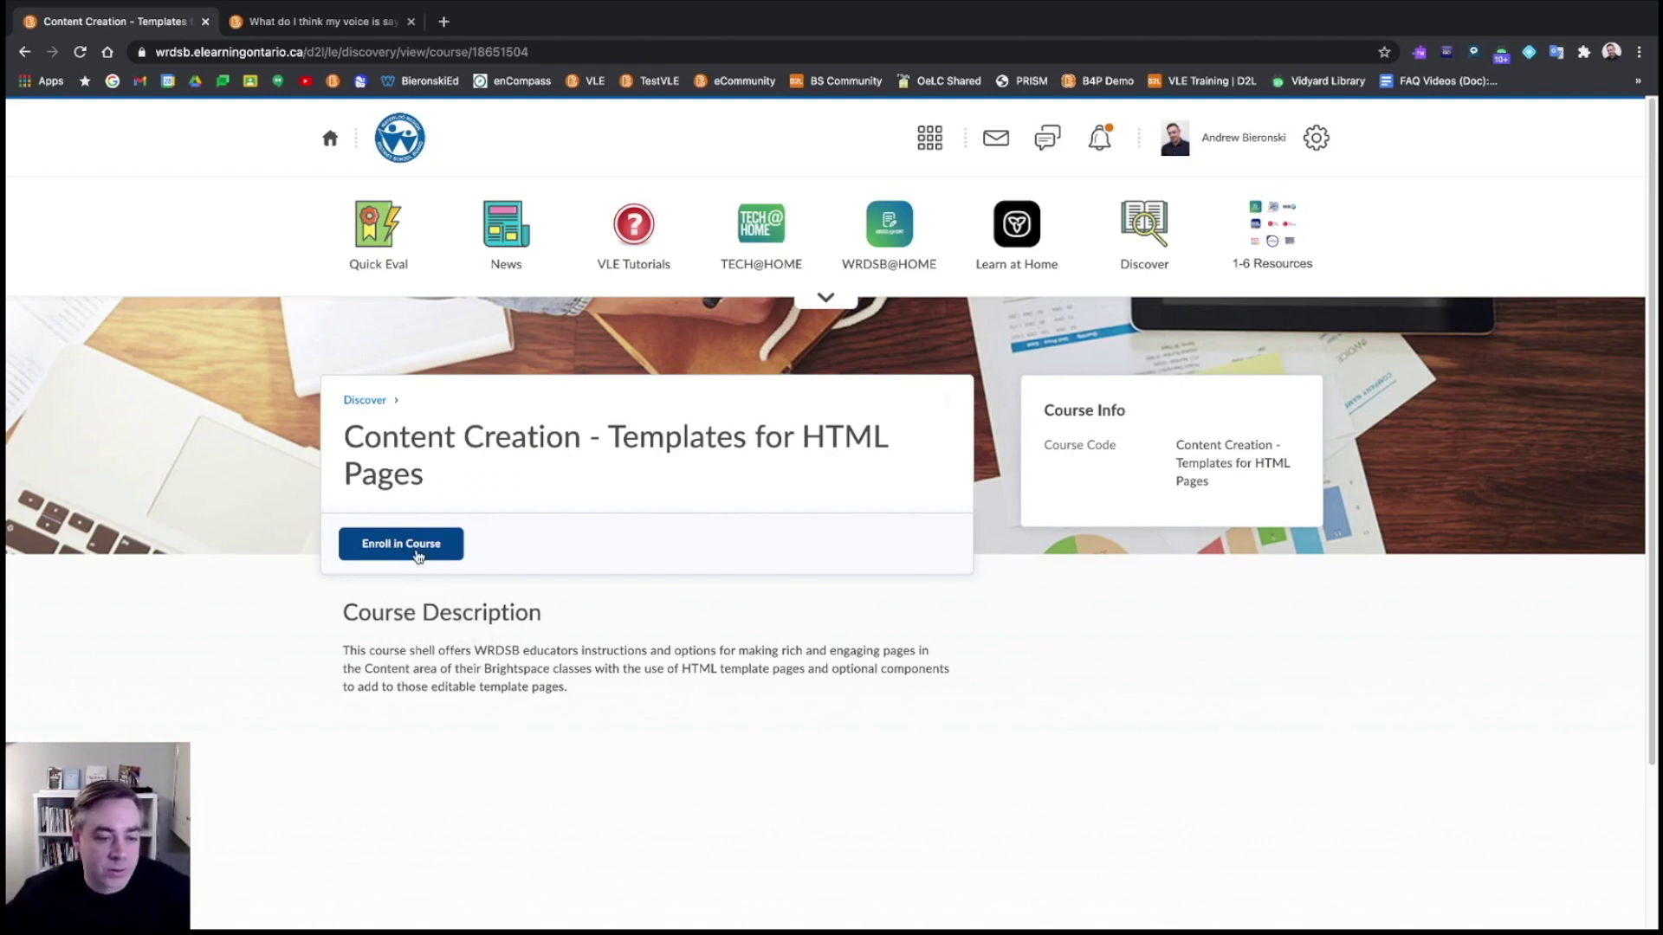
{"action": "left_click", "coordinate": [418, 555]}
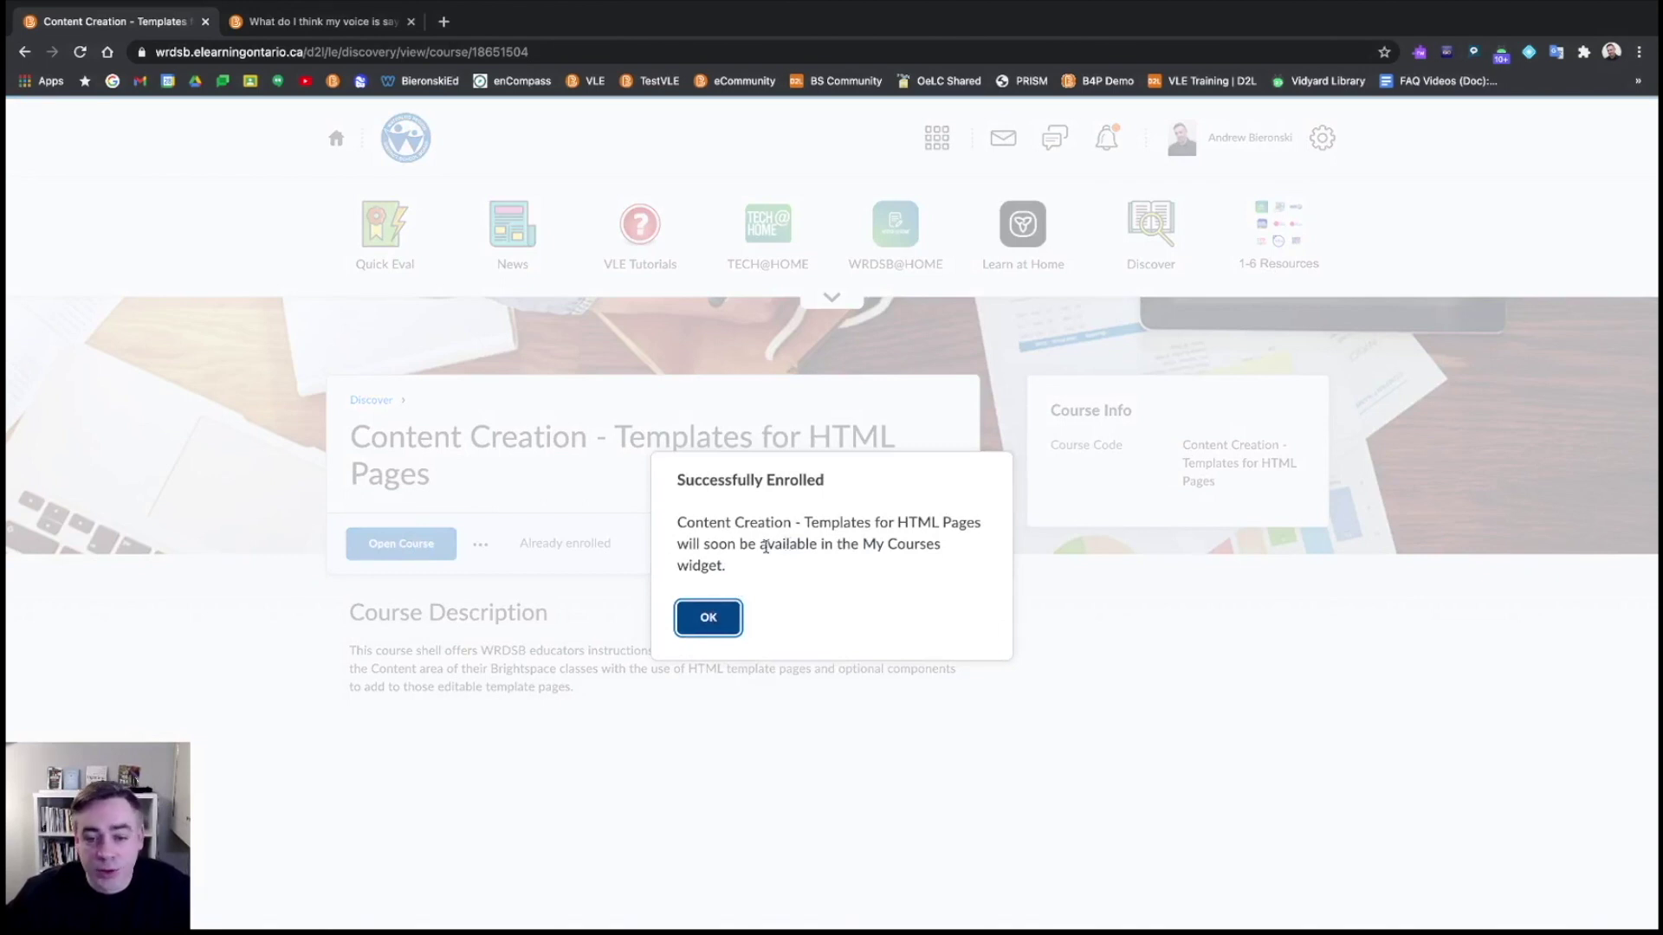
{"action": "left_click", "coordinate": [714, 629]}
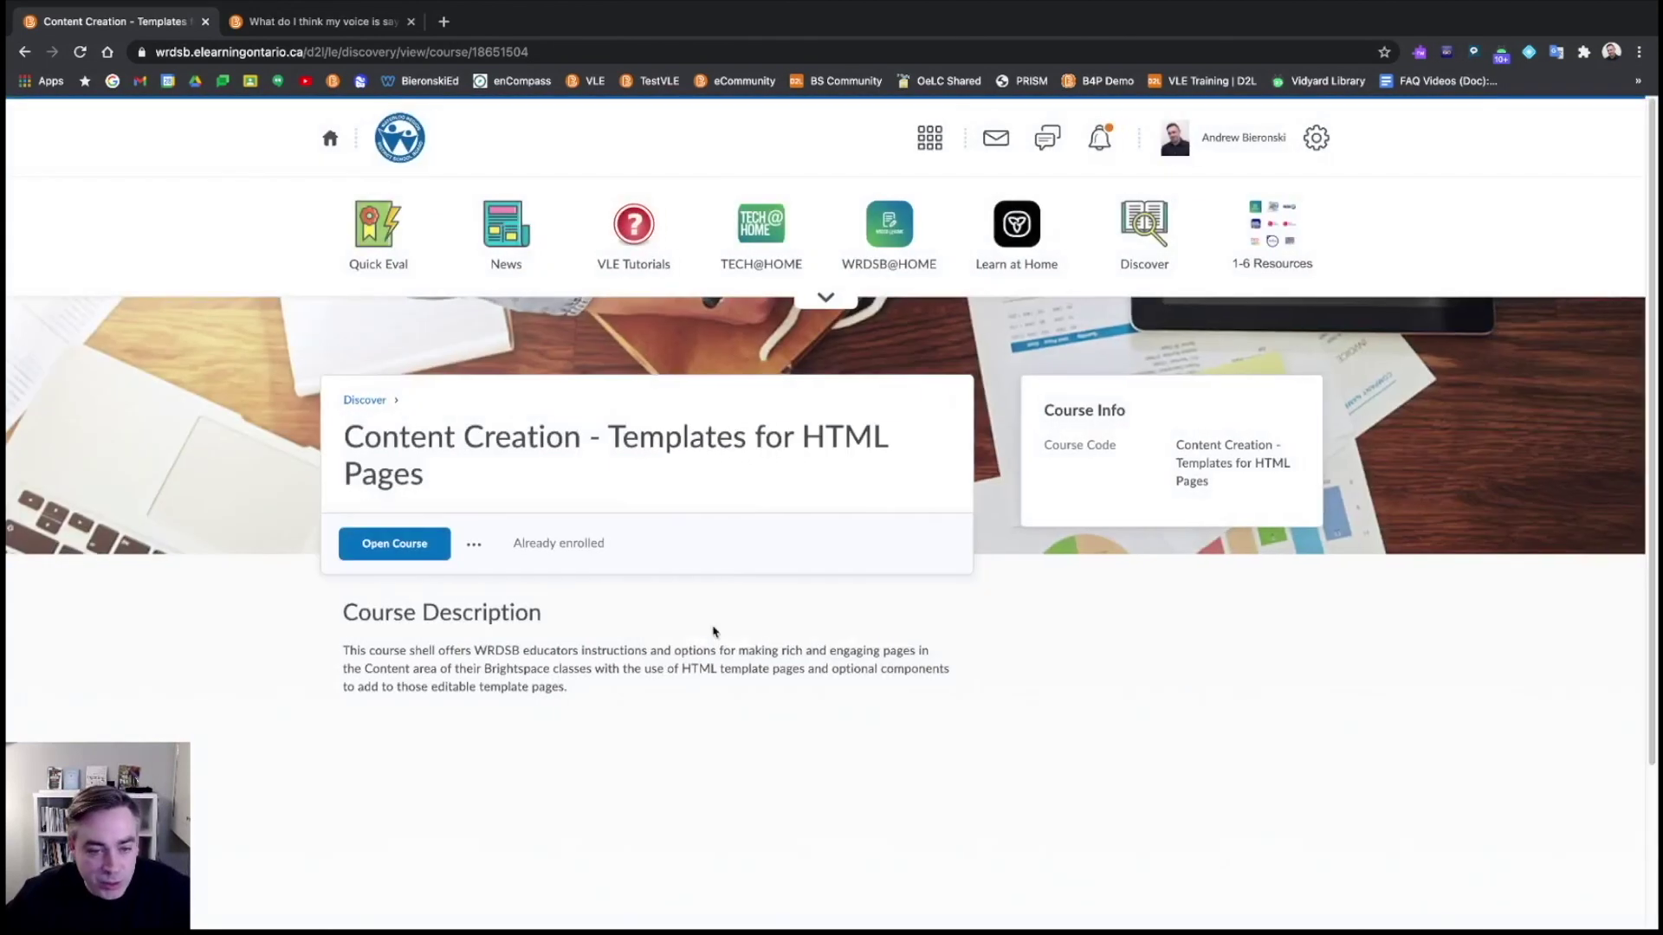
Try to open the "Content Creation - Templates for HTML Pages" course from its Discover page
{"action": "left_click", "coordinate": [414, 549]}
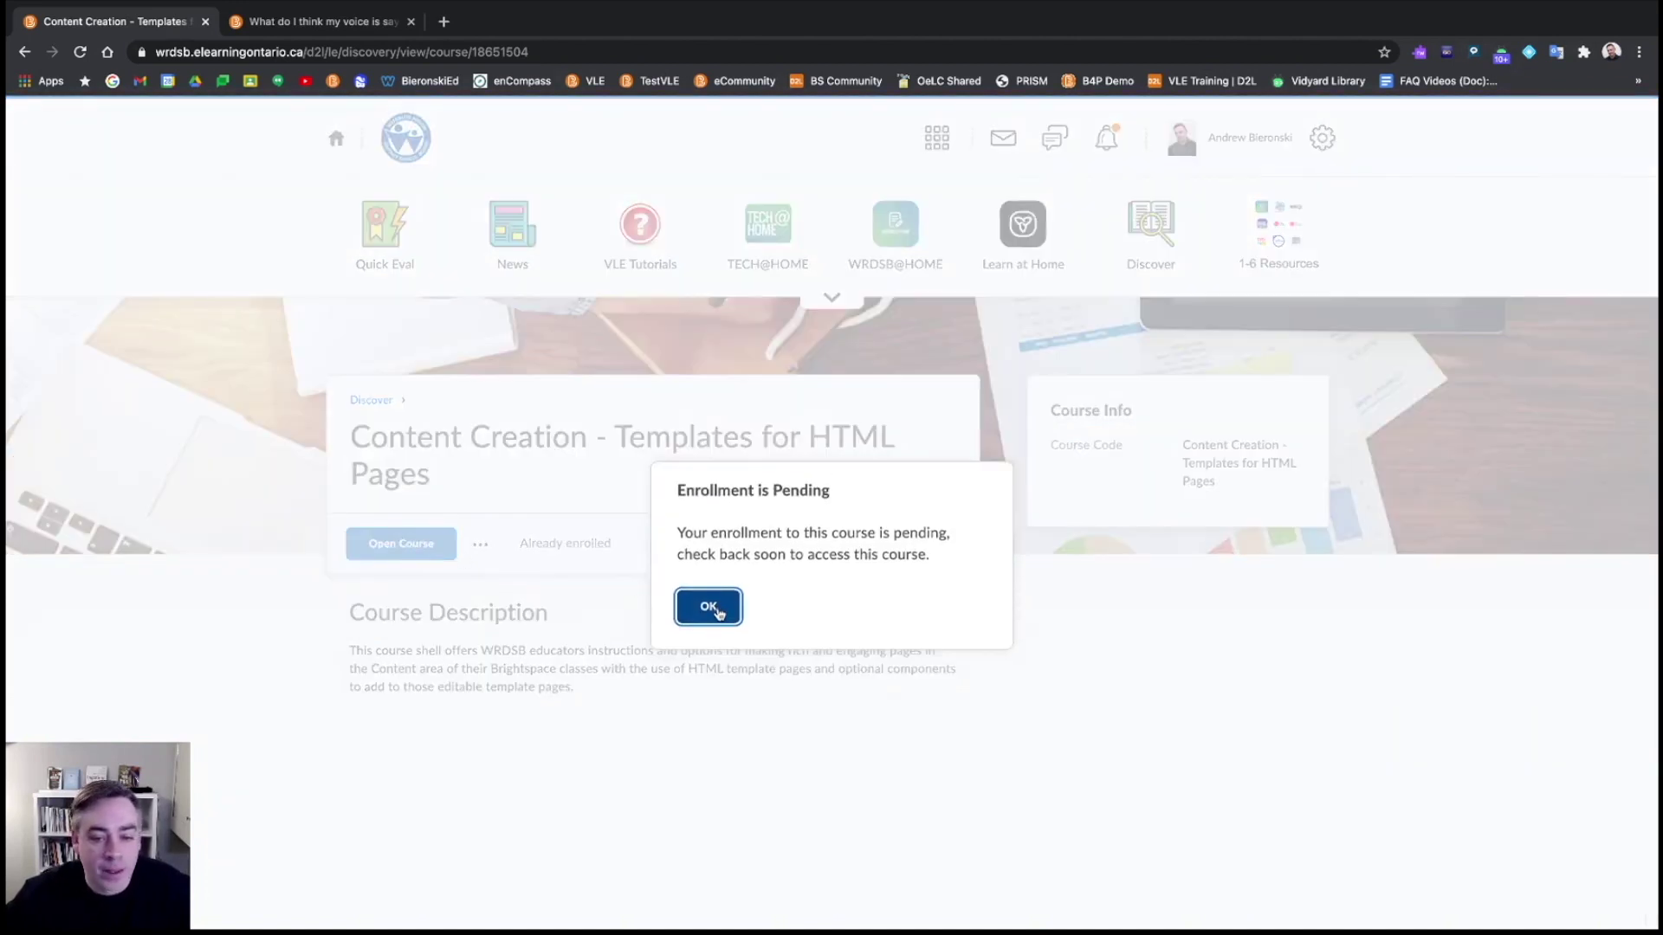
{"action": "left_click", "coordinate": [715, 611]}
{"action": "left_click", "coordinate": [414, 554]}
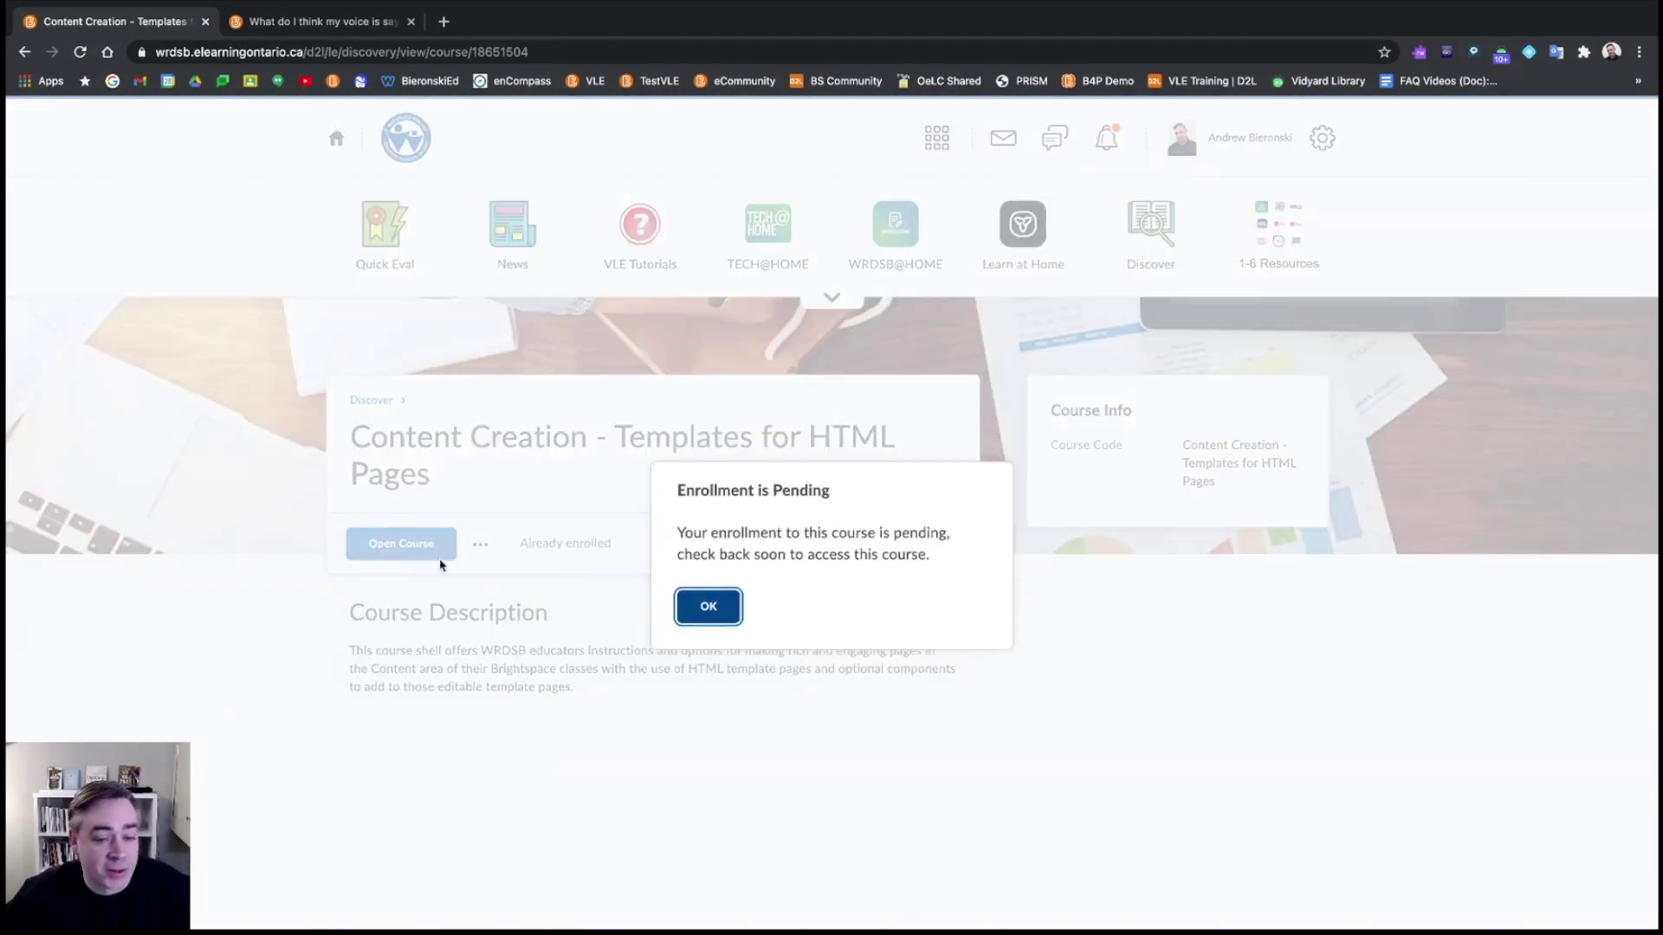
{"action": "left_click", "coordinate": [692, 611]}
Return to the organization homepage, search the enrolled courses for "content", and open "Content Creation - Templates for HTML Pages"
{"action": "left_click", "coordinate": [336, 138]}
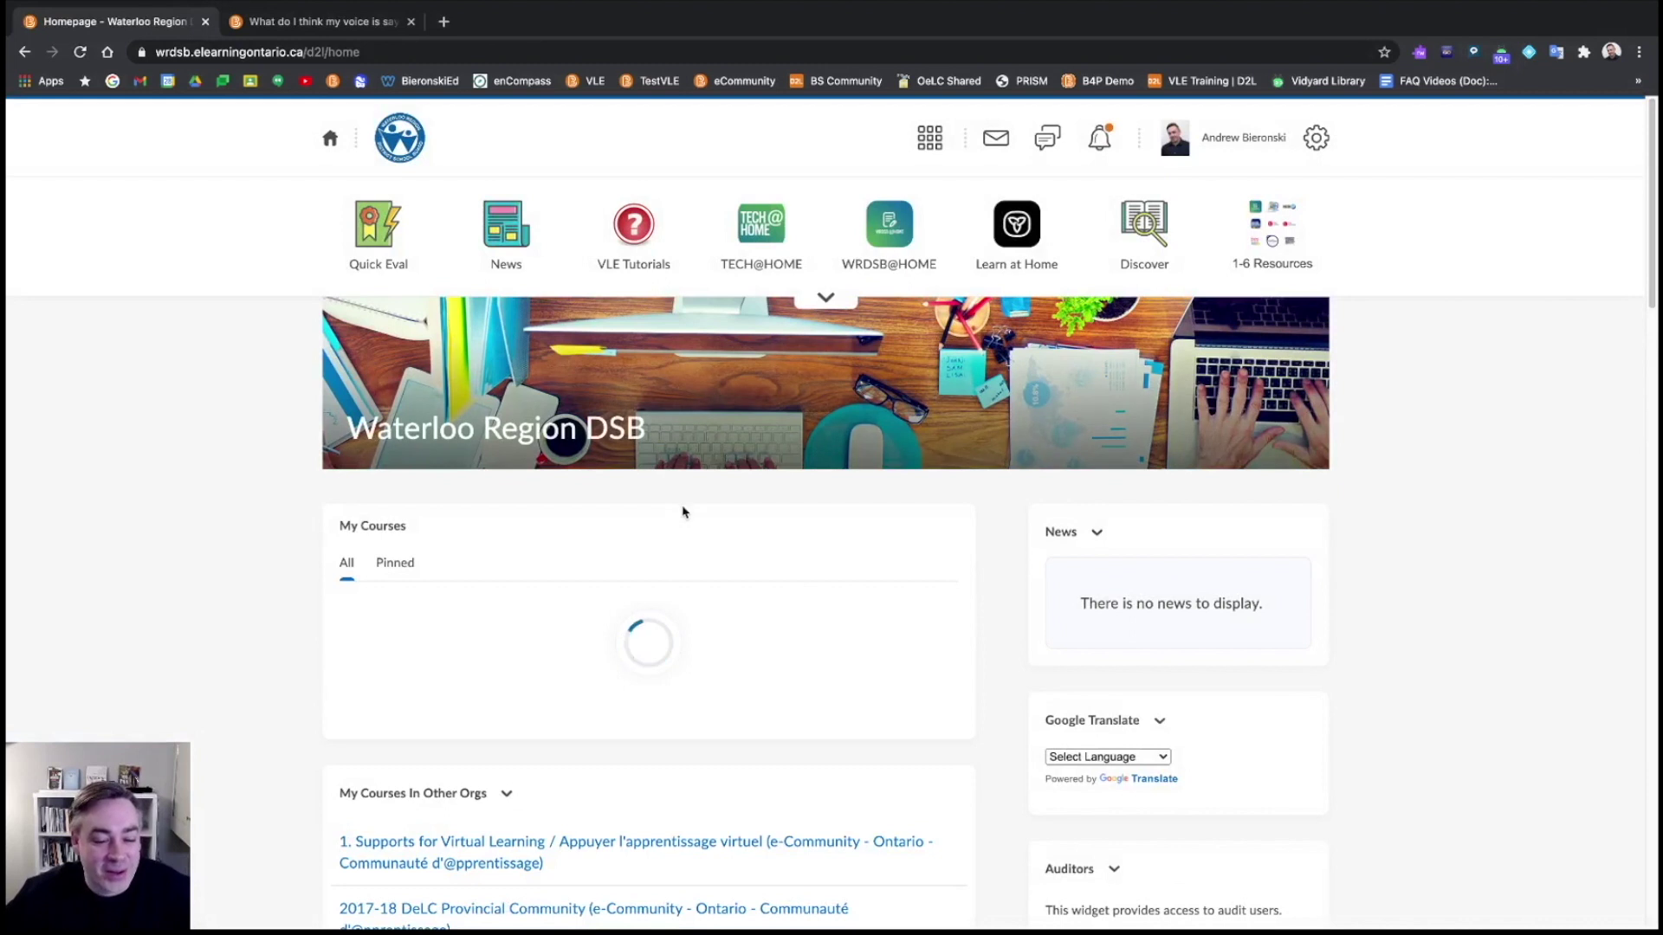
{"action": "scroll", "coordinate": [683, 513], "scroll_direction": "down", "scroll_amount": 5}
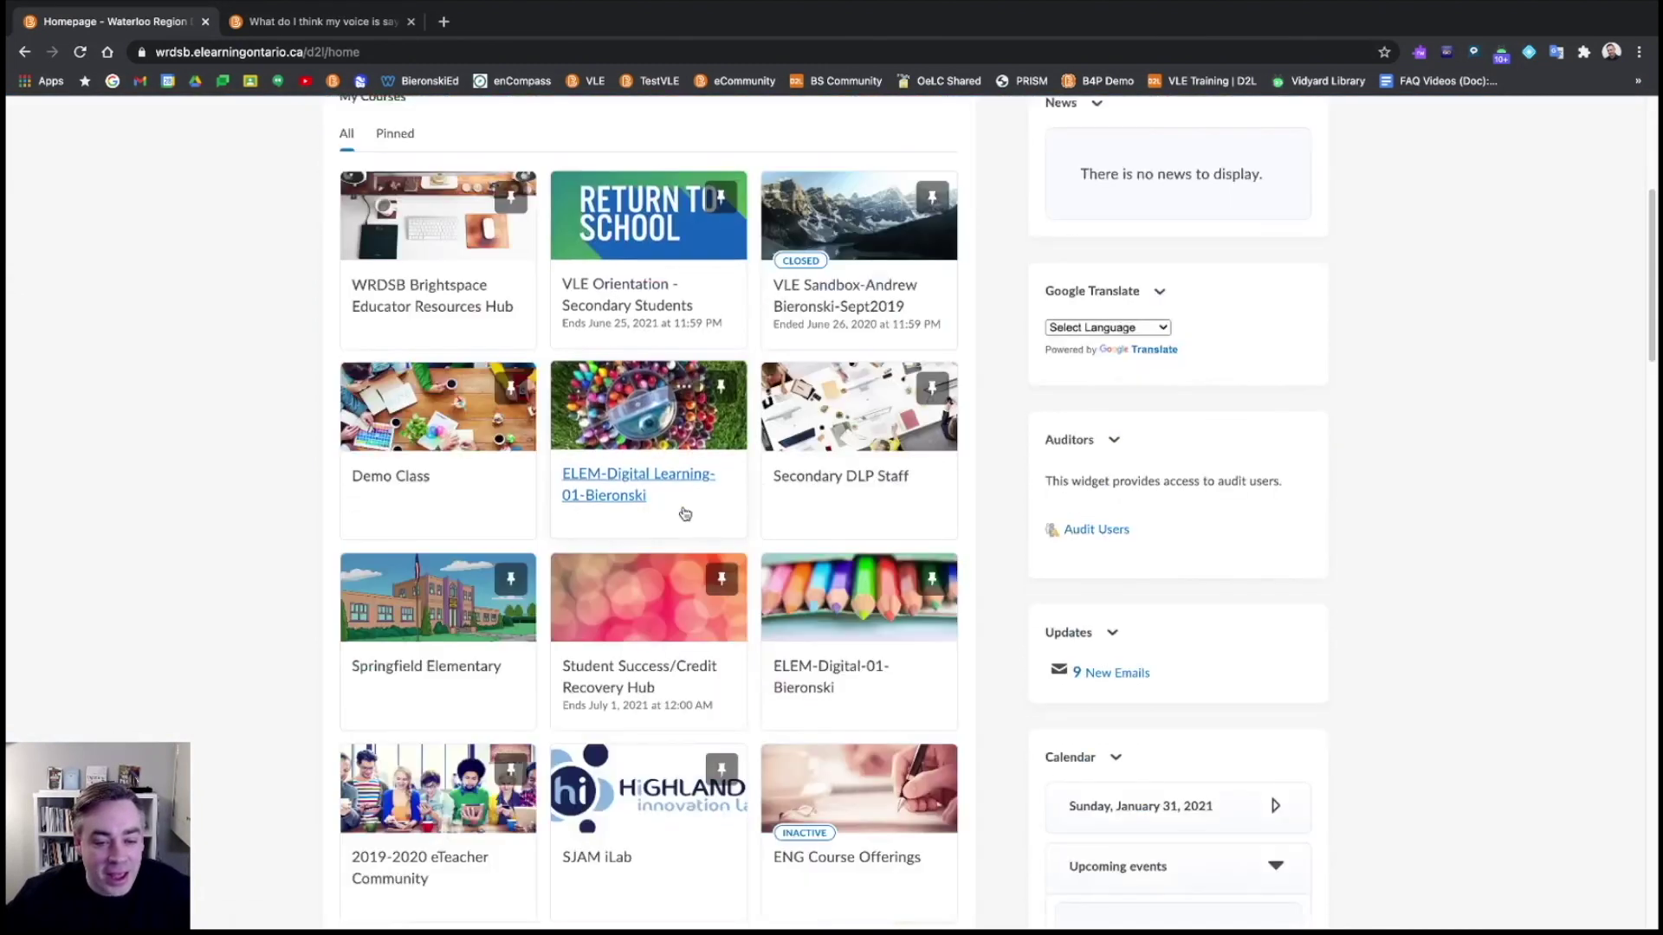
{"action": "scroll", "coordinate": [684, 513], "scroll_direction": "up", "scroll_amount": 5}
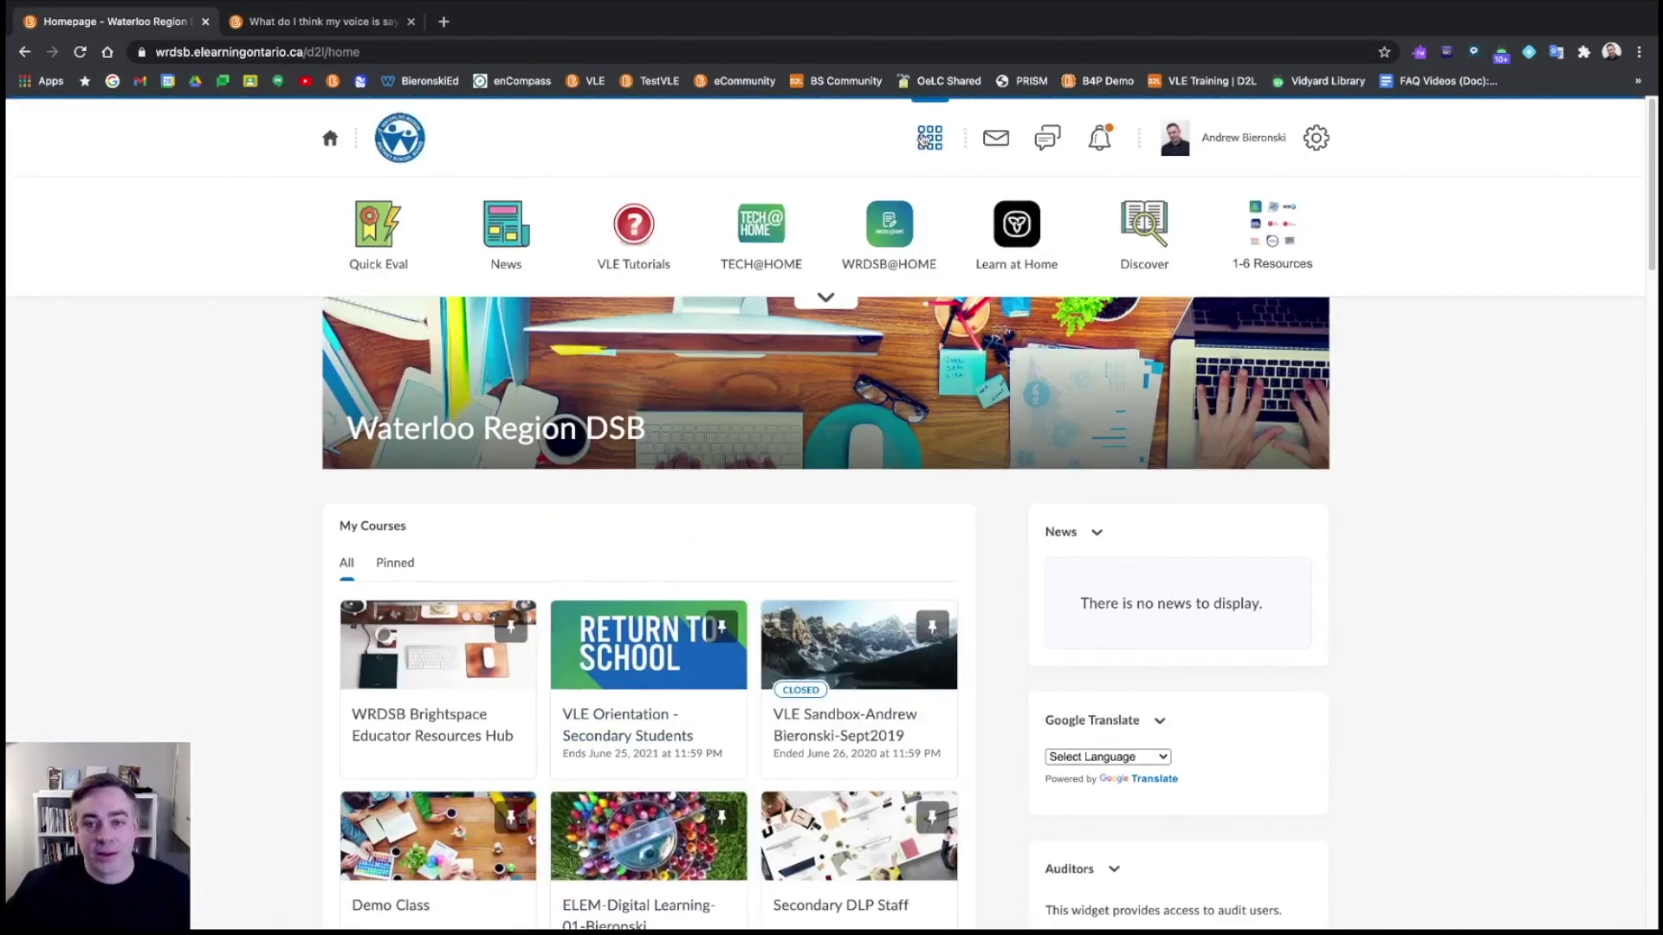
{"action": "left_click", "coordinate": [925, 141]}
{"action": "type", "text": "c"}
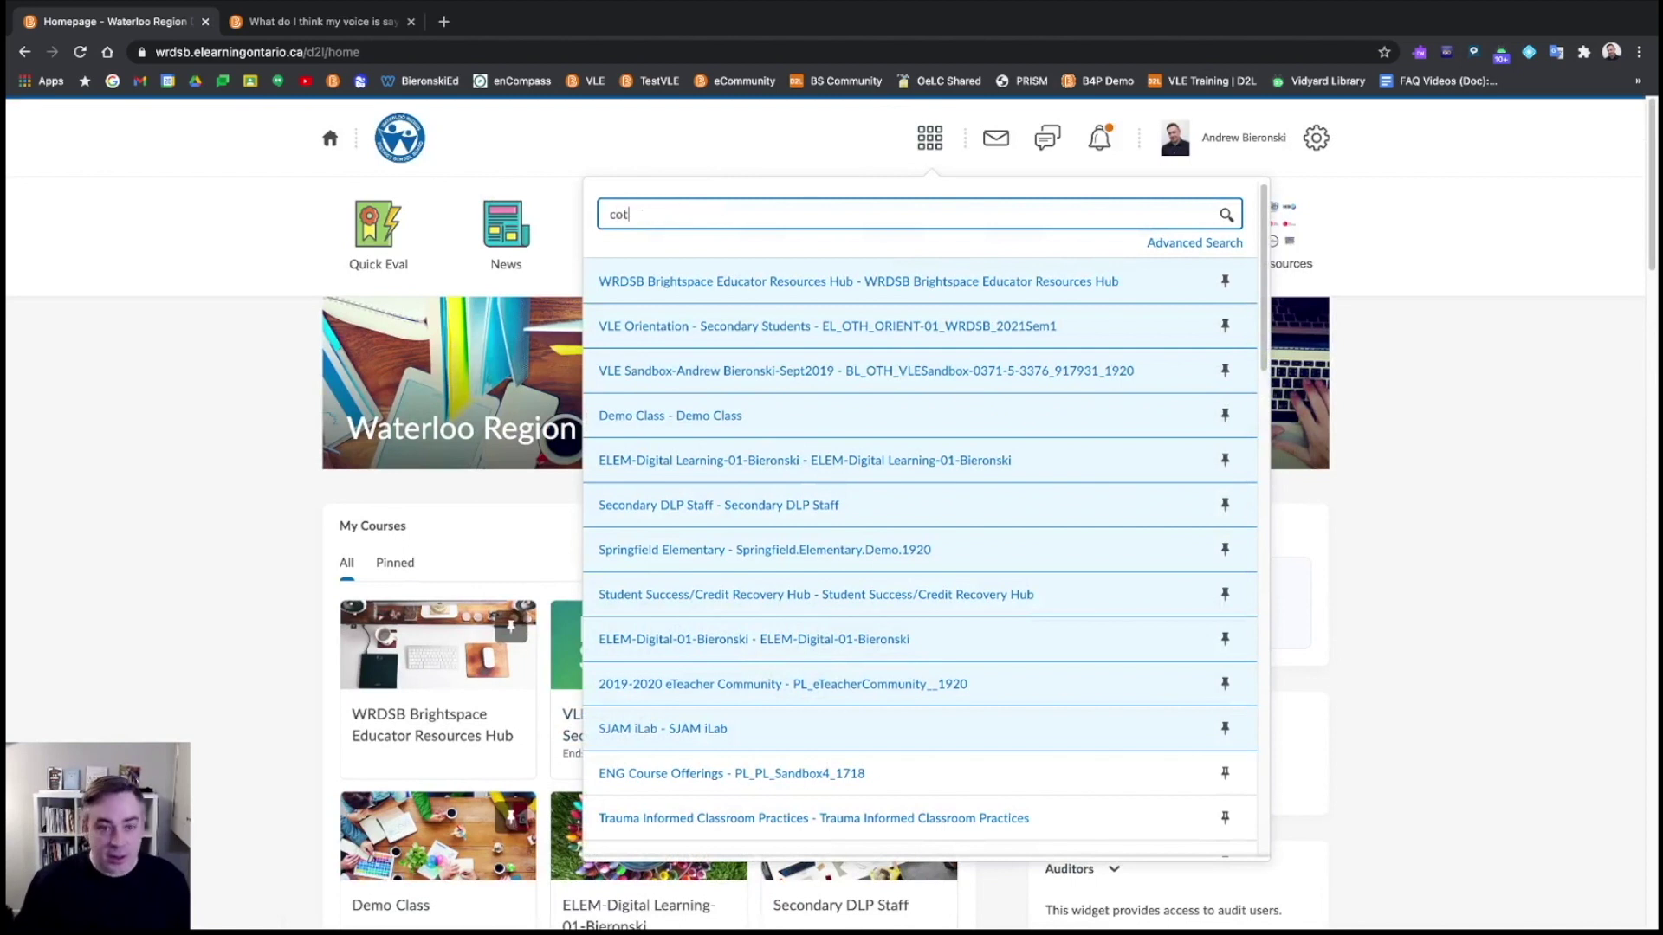
{"action": "type", "text": "ontent"}
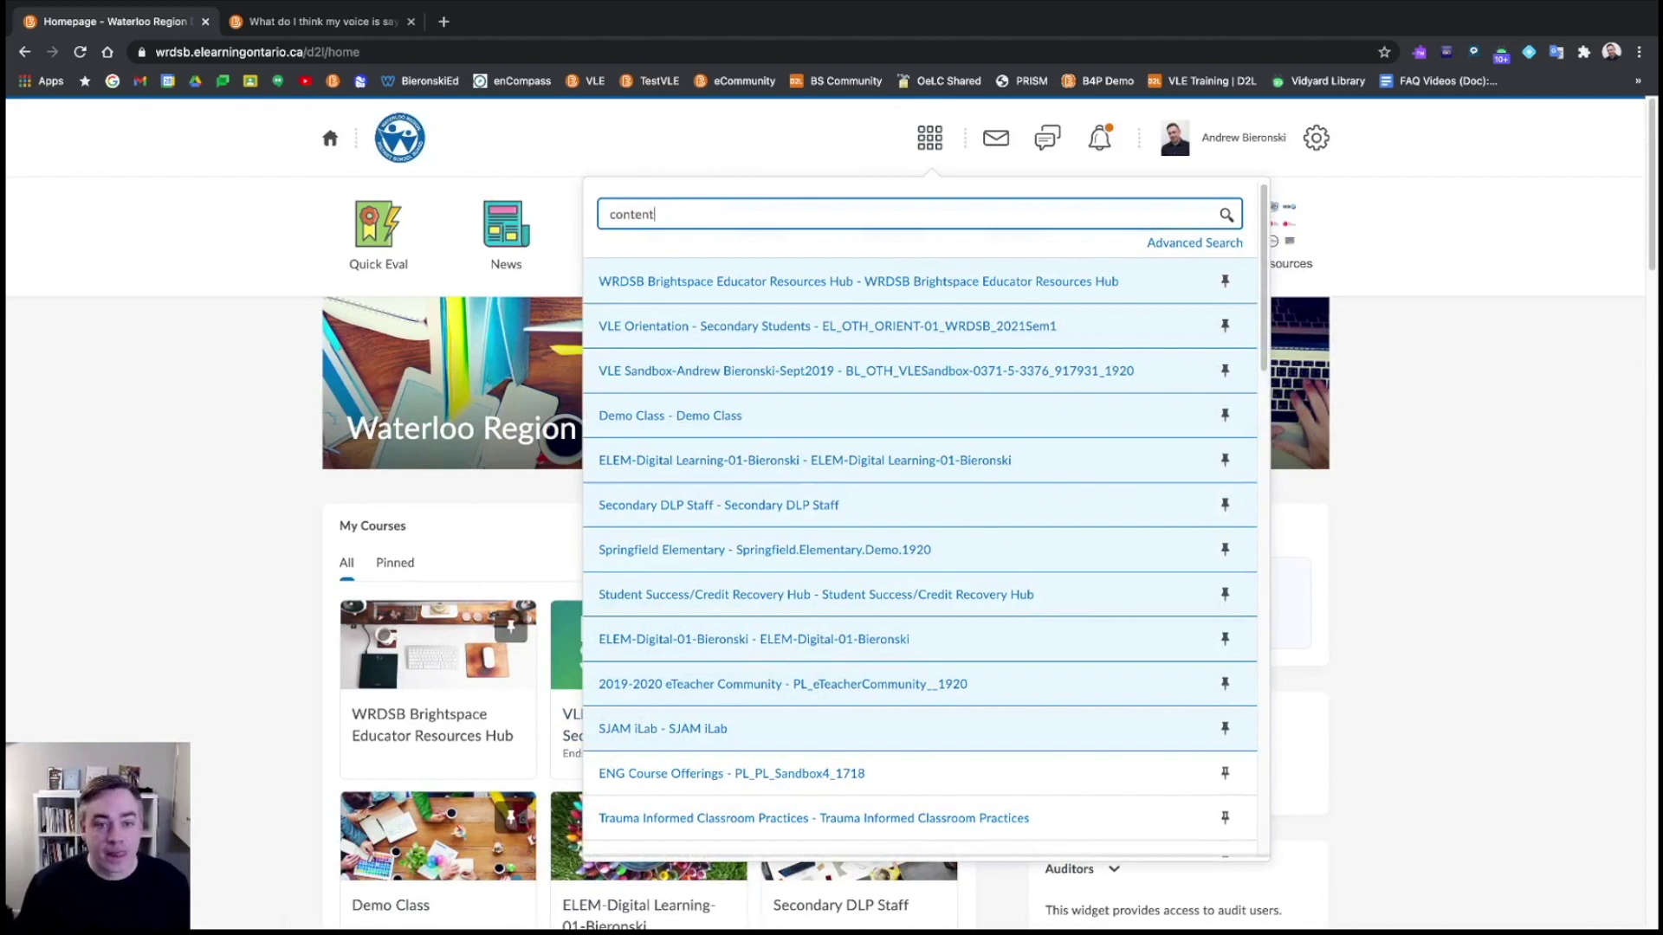
{"action": "left_click", "coordinate": [776, 284]}
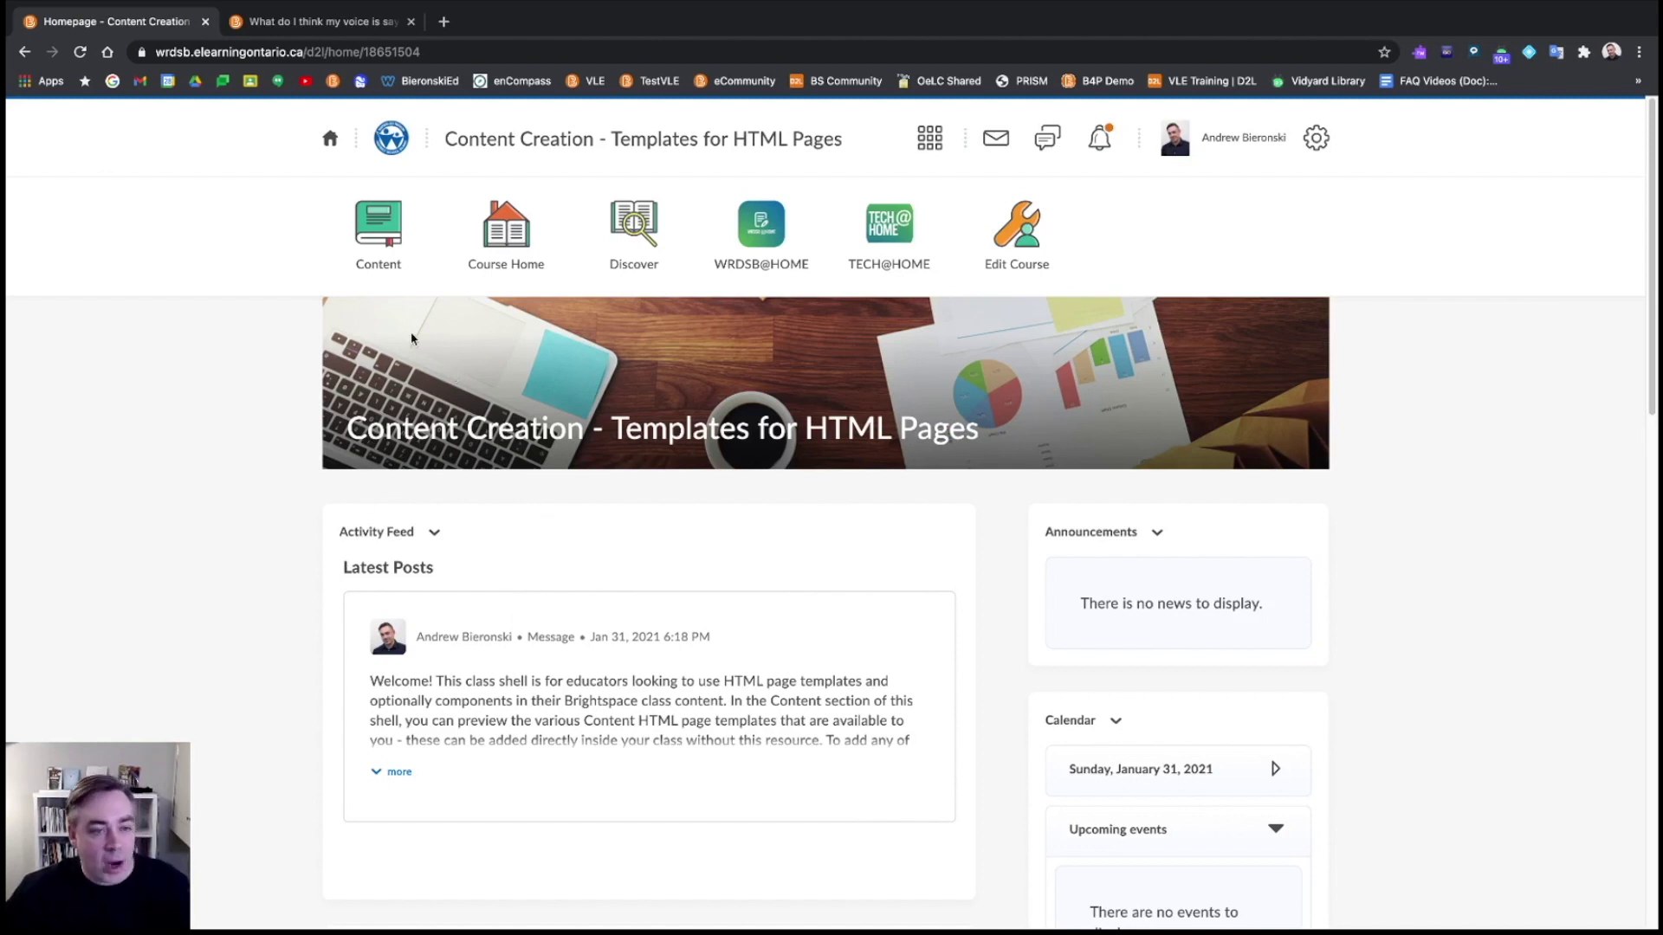
Open the course content and expand Page & Component HTML Templates to its HTML Page Templates folder
{"action": "left_click", "coordinate": [394, 249]}
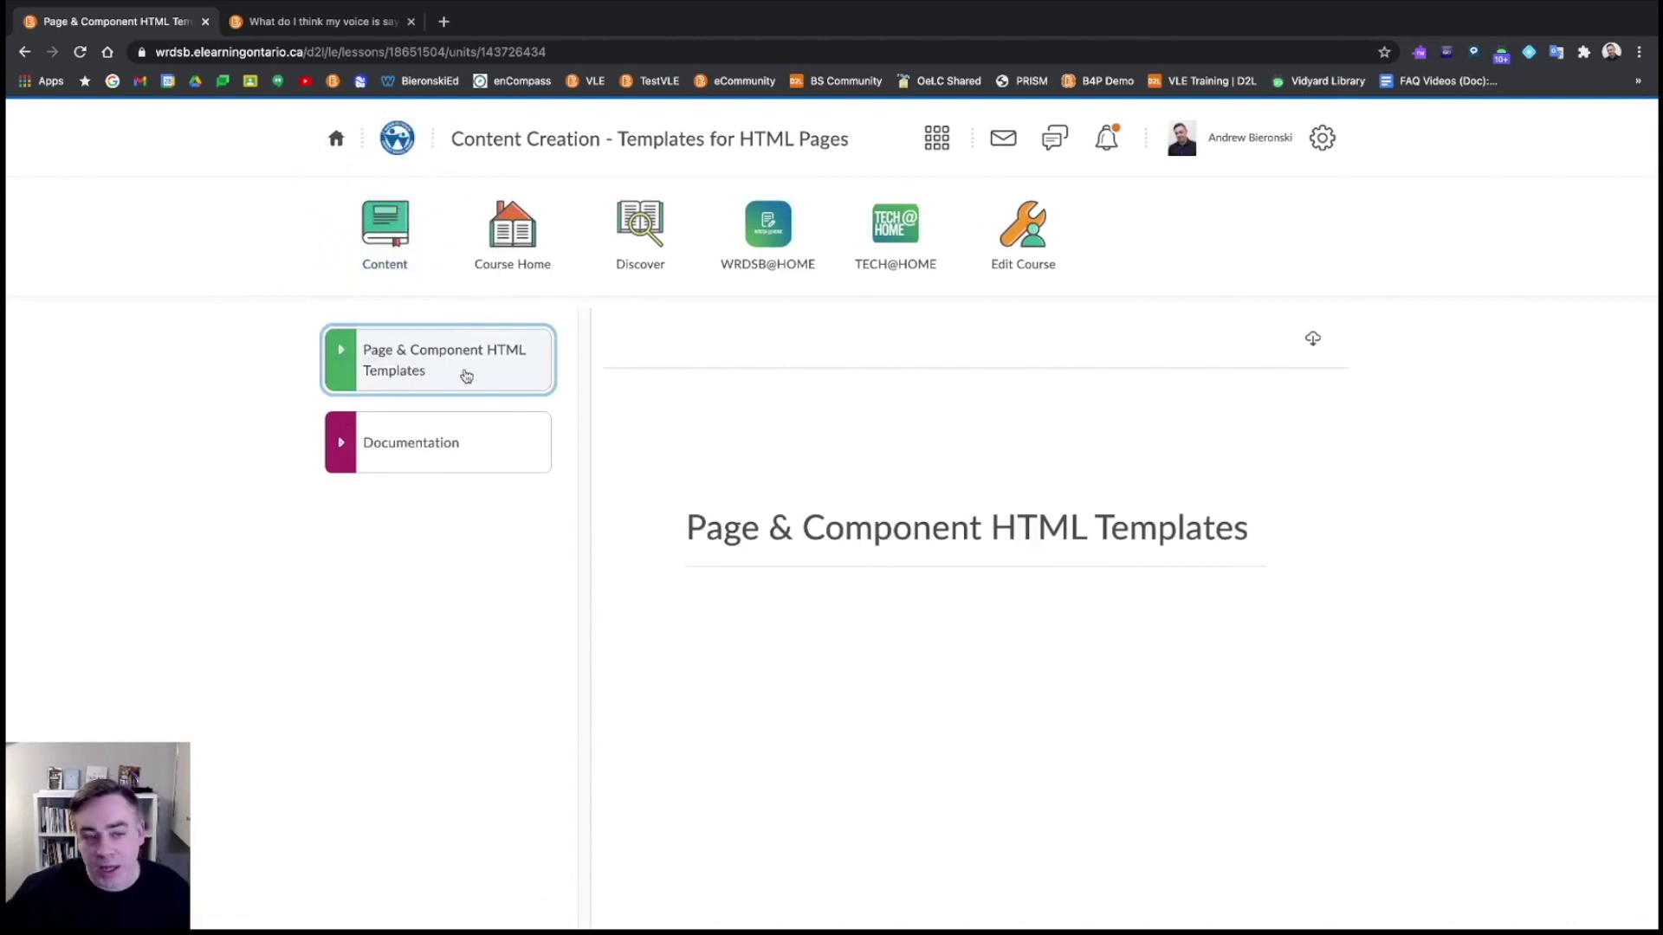
{"action": "left_click", "coordinate": [466, 375]}
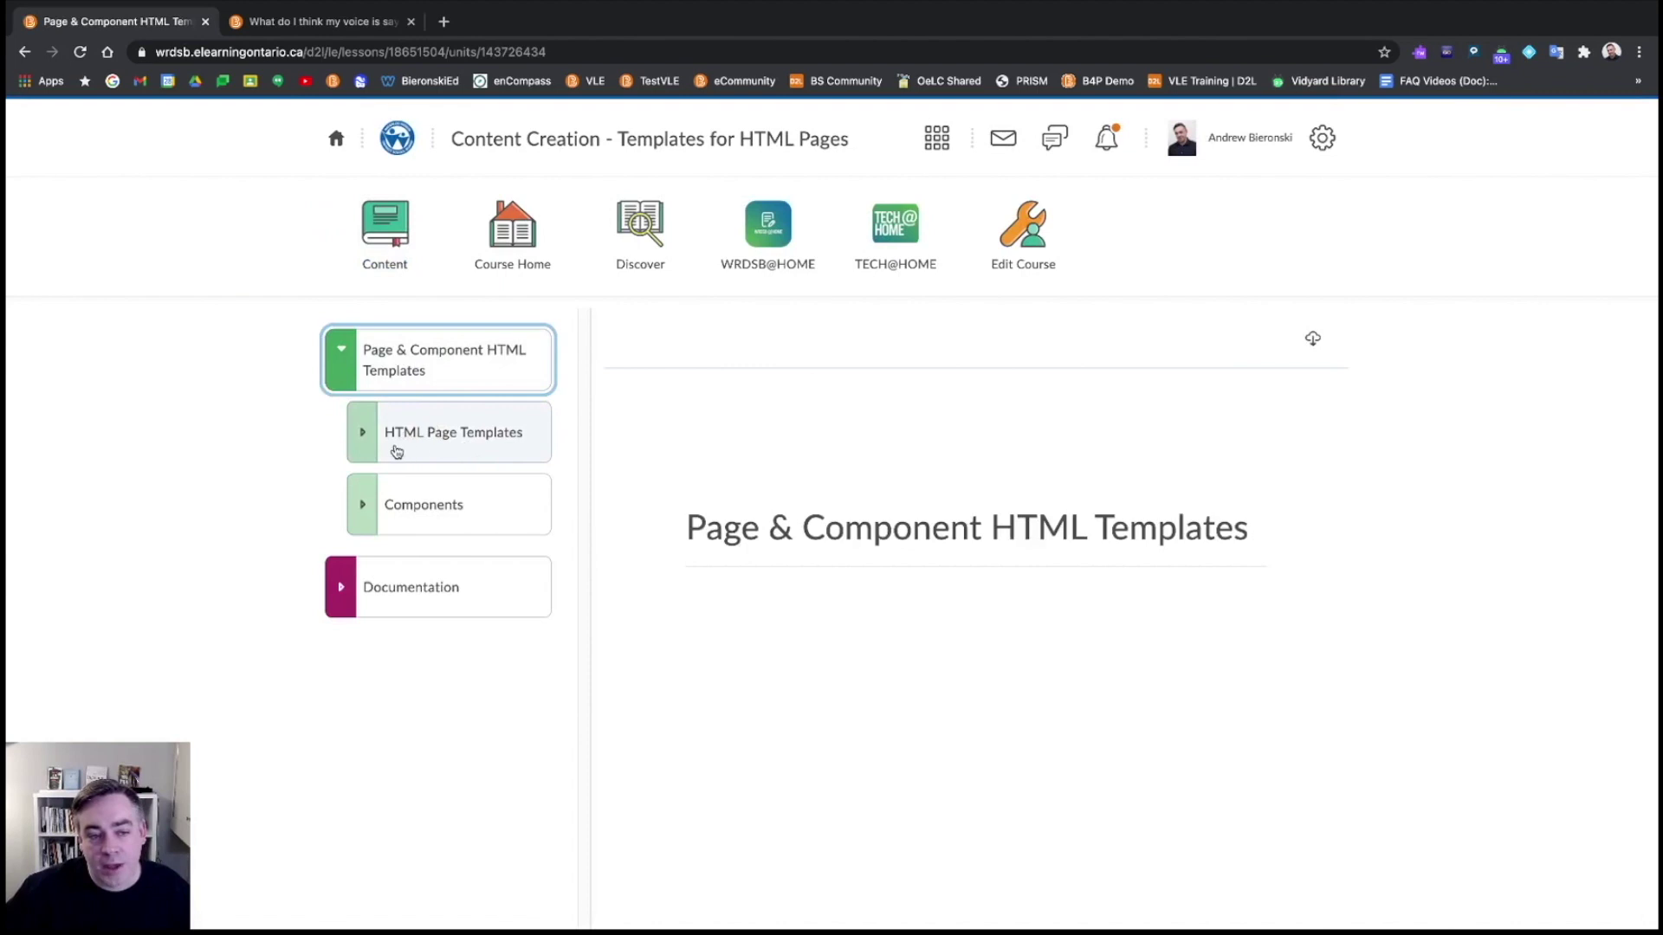
{"action": "left_click", "coordinate": [428, 452]}
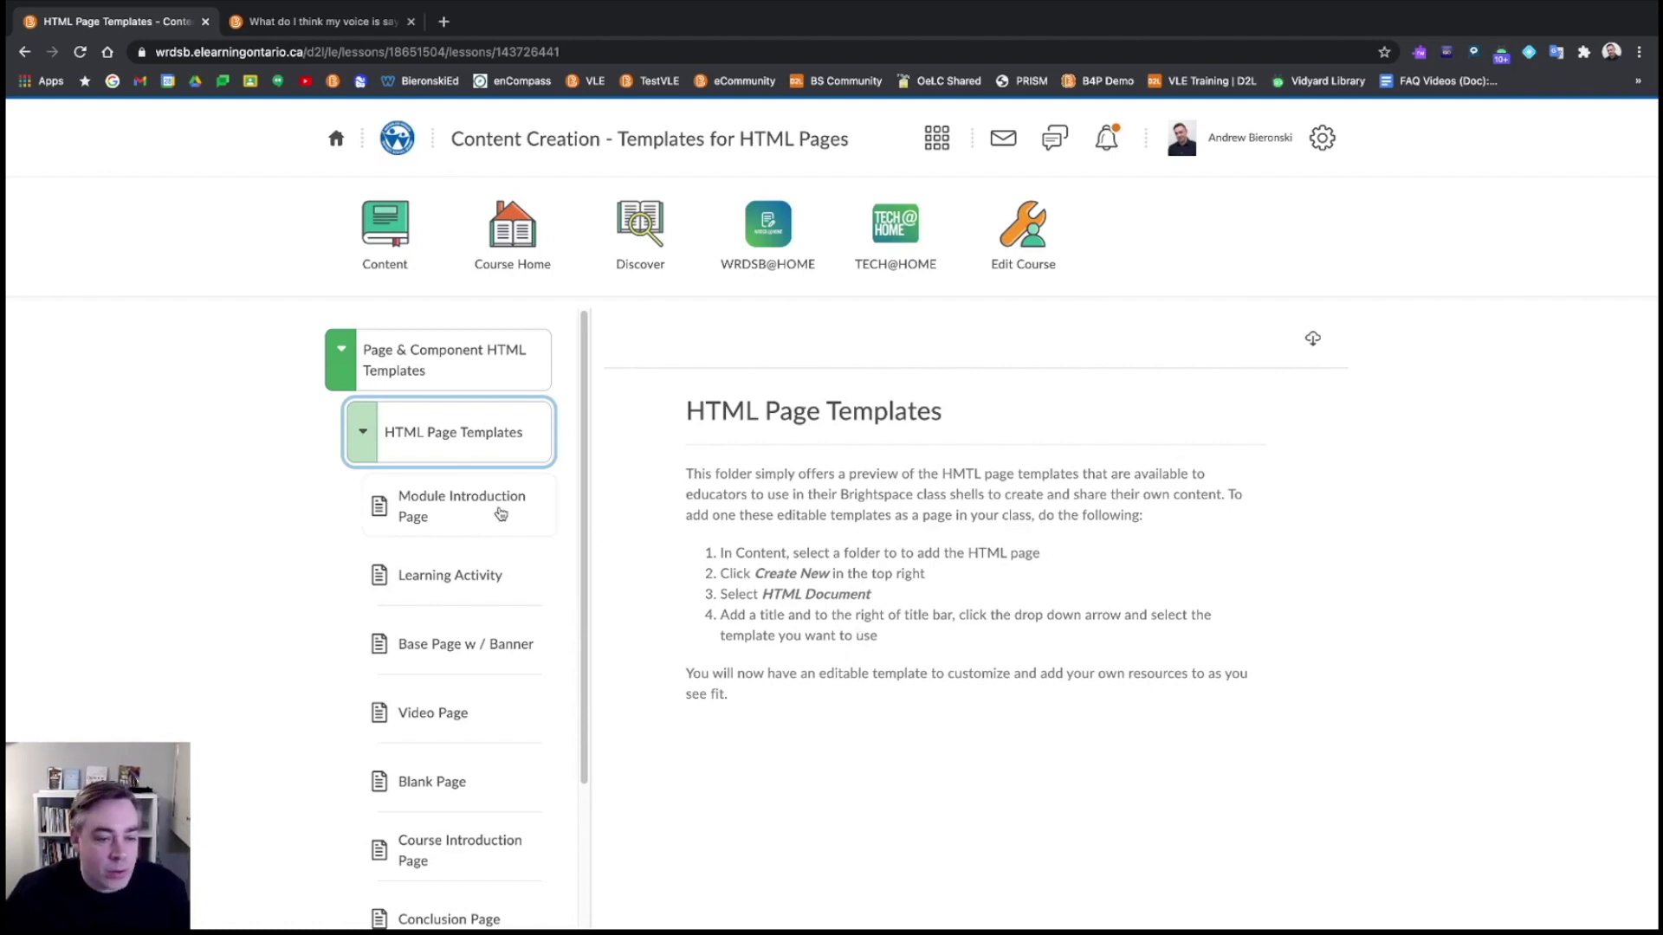
Preview the Module Introduction Page and Learning Activity templates, looking through the layout of each
{"action": "left_click", "coordinate": [500, 513]}
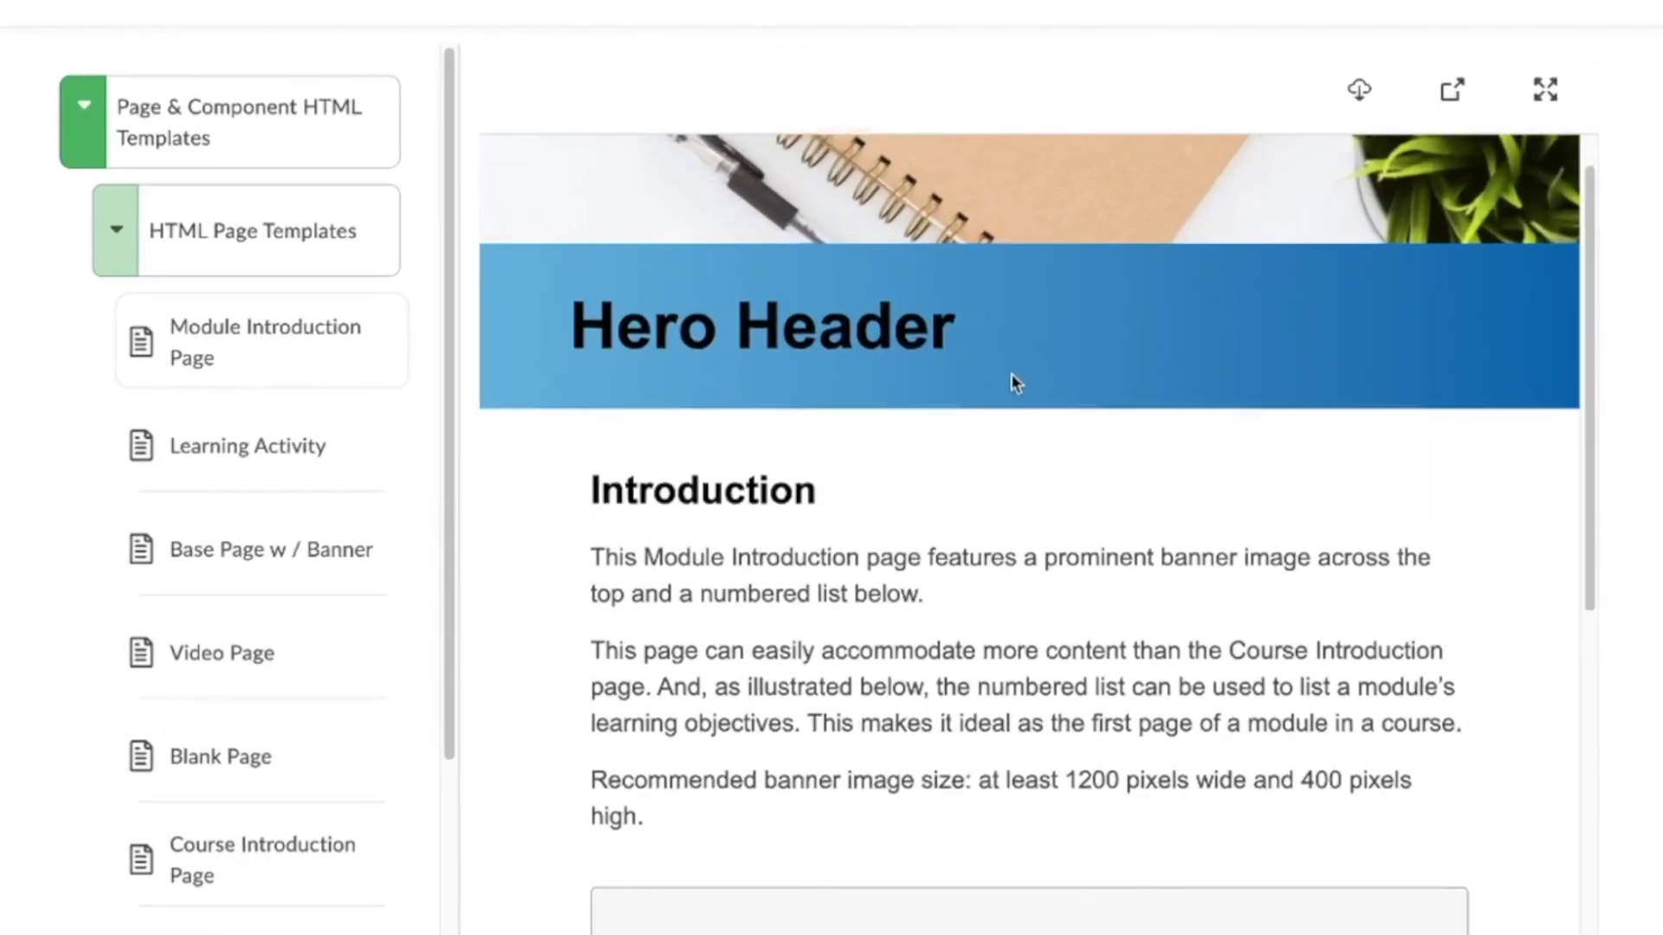
{"action": "scroll", "coordinate": [1003, 400], "scroll_direction": "down", "scroll_amount": 7}
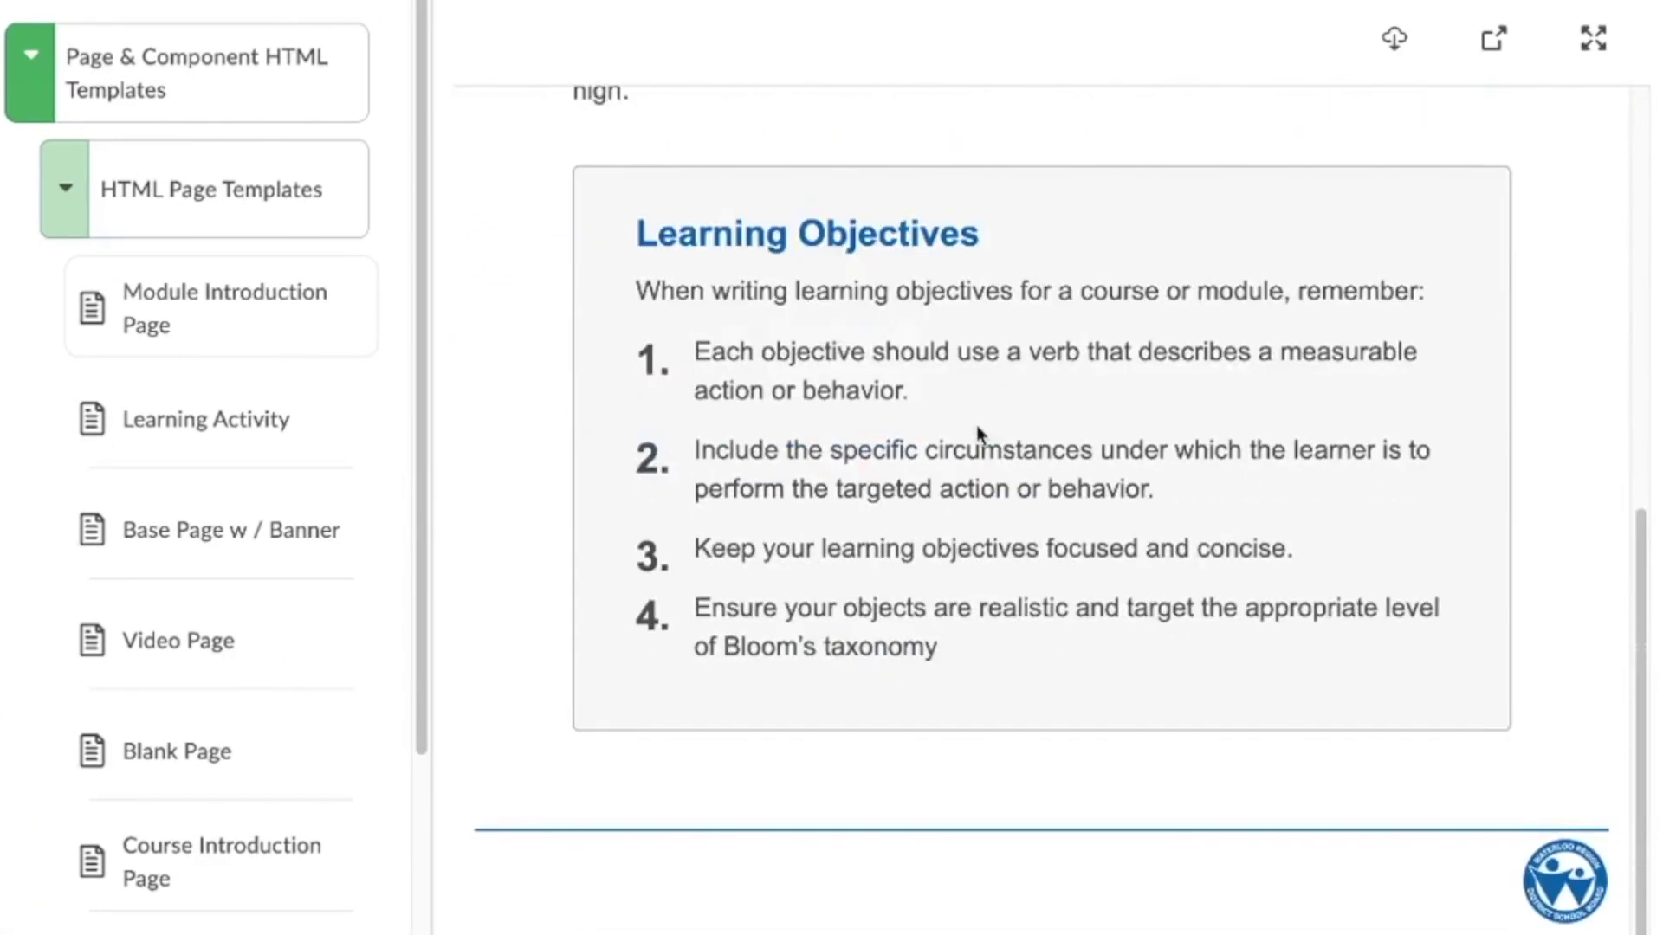
{"action": "scroll", "coordinate": [984, 434], "scroll_direction": "up", "scroll_amount": 10}
{"action": "left_click", "coordinate": [307, 411]}
{"action": "scroll", "coordinate": [817, 410], "scroll_direction": "down", "scroll_amount": 1}
{"action": "scroll", "coordinate": [817, 419], "scroll_direction": "down", "scroll_amount": 10}
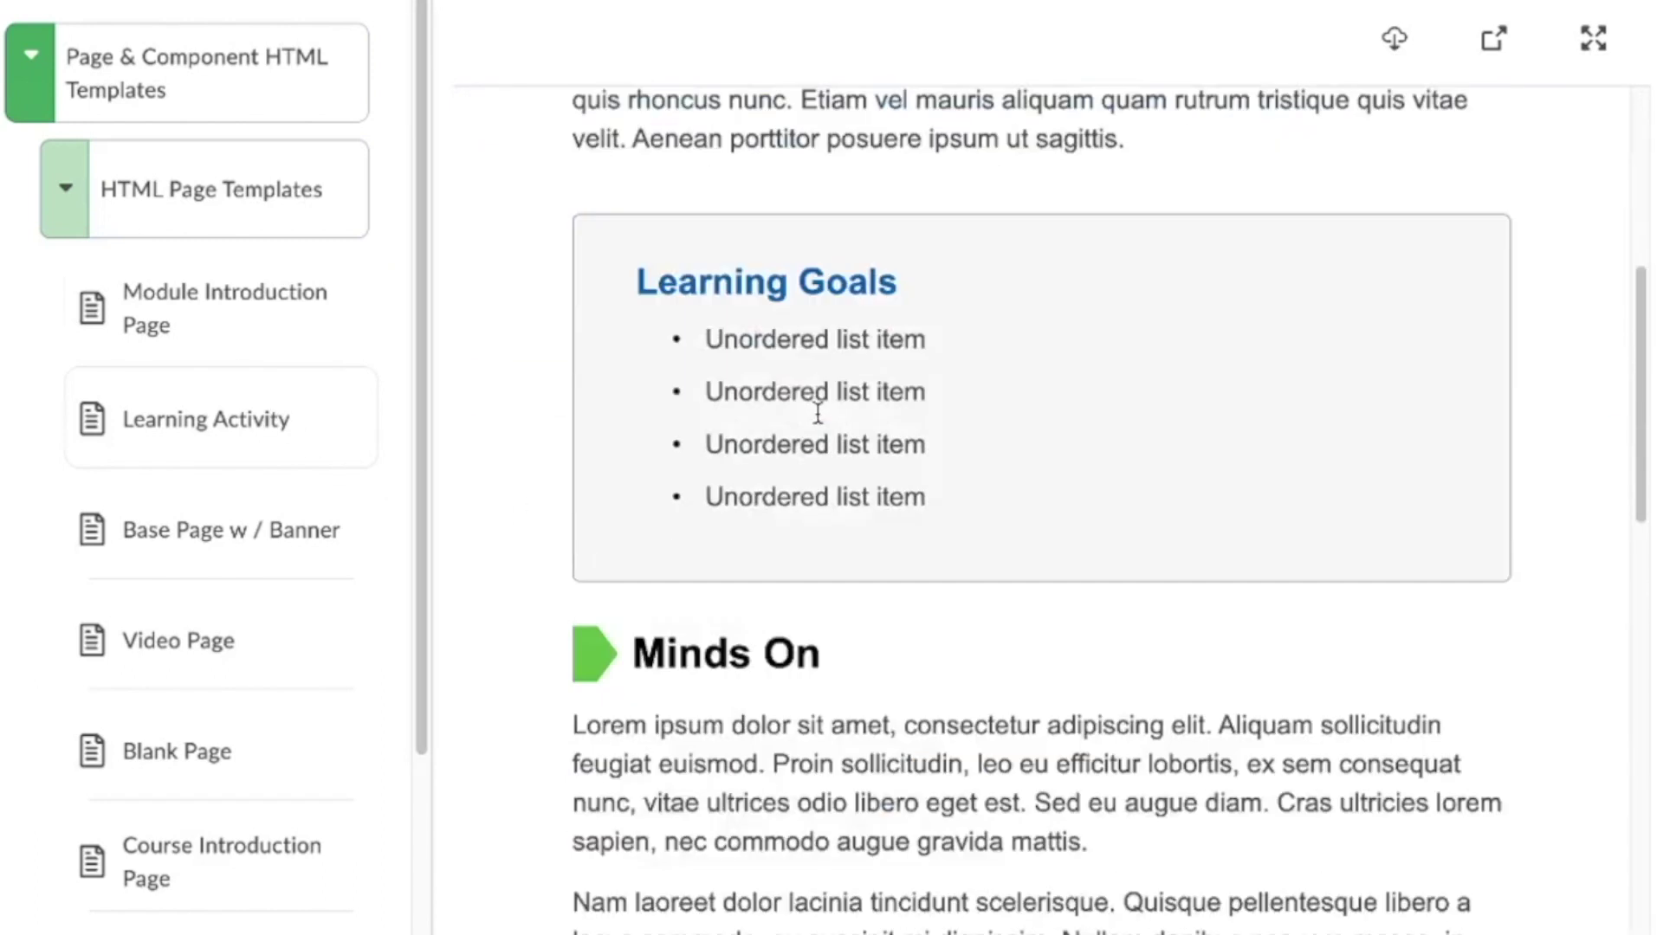
Preview the Base Page w / Banner template and the Video Page template with its embedded video
{"action": "left_click", "coordinate": [215, 561]}
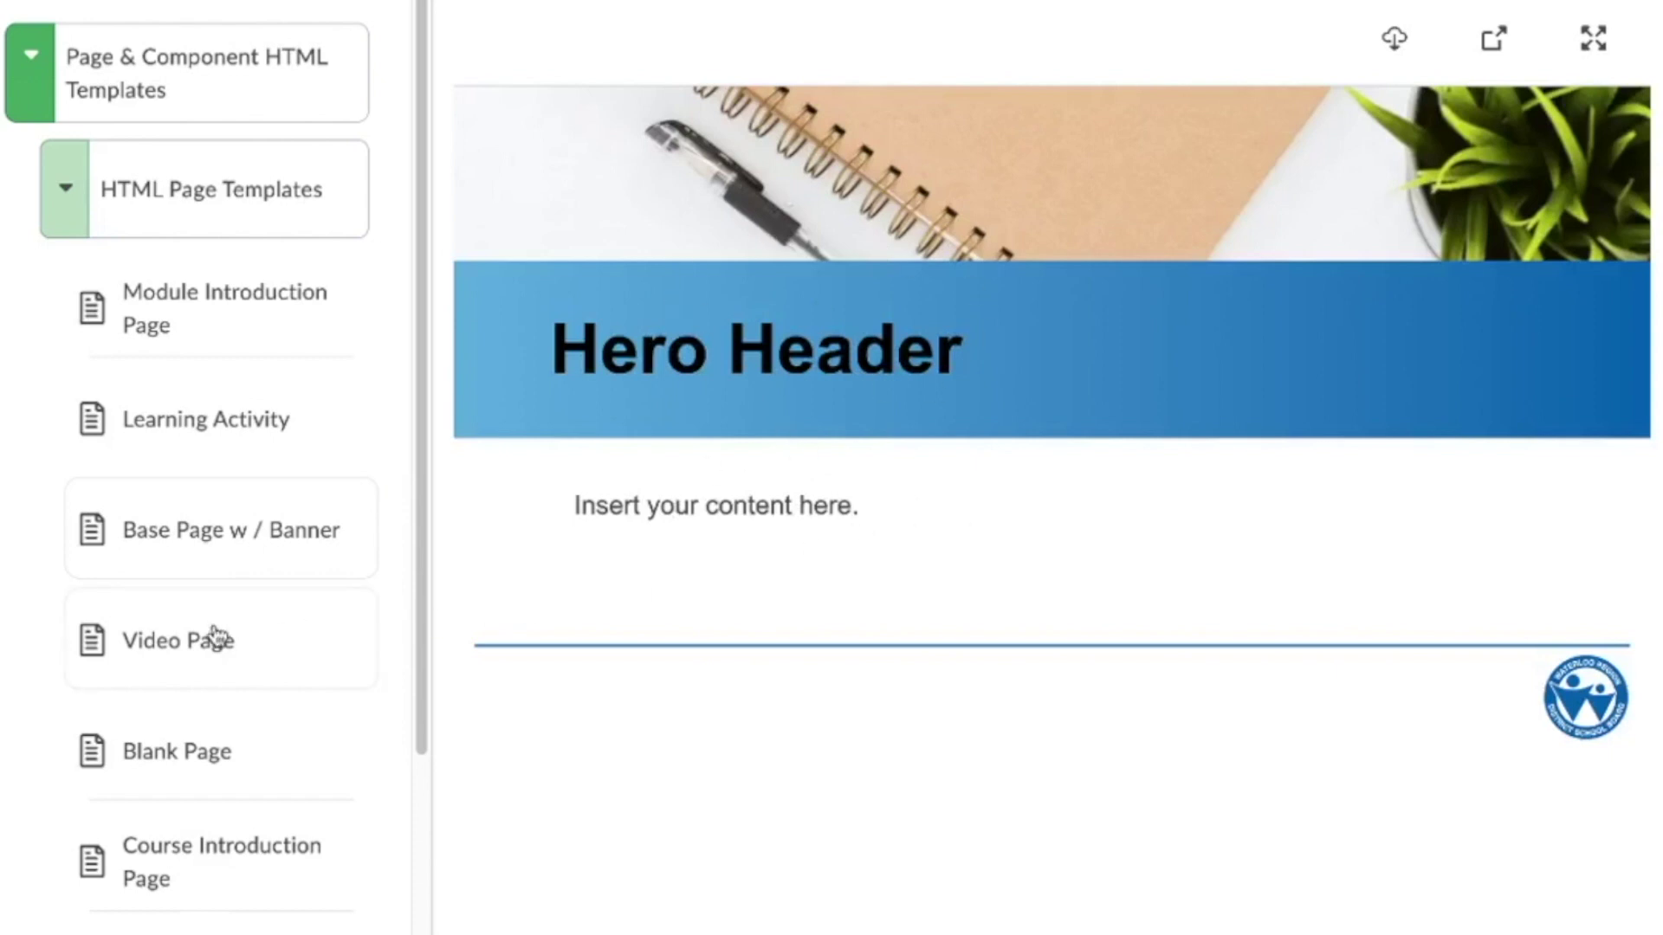
{"action": "left_click", "coordinate": [198, 645]}
{"action": "scroll", "coordinate": [783, 419], "scroll_direction": "down", "scroll_amount": 4}
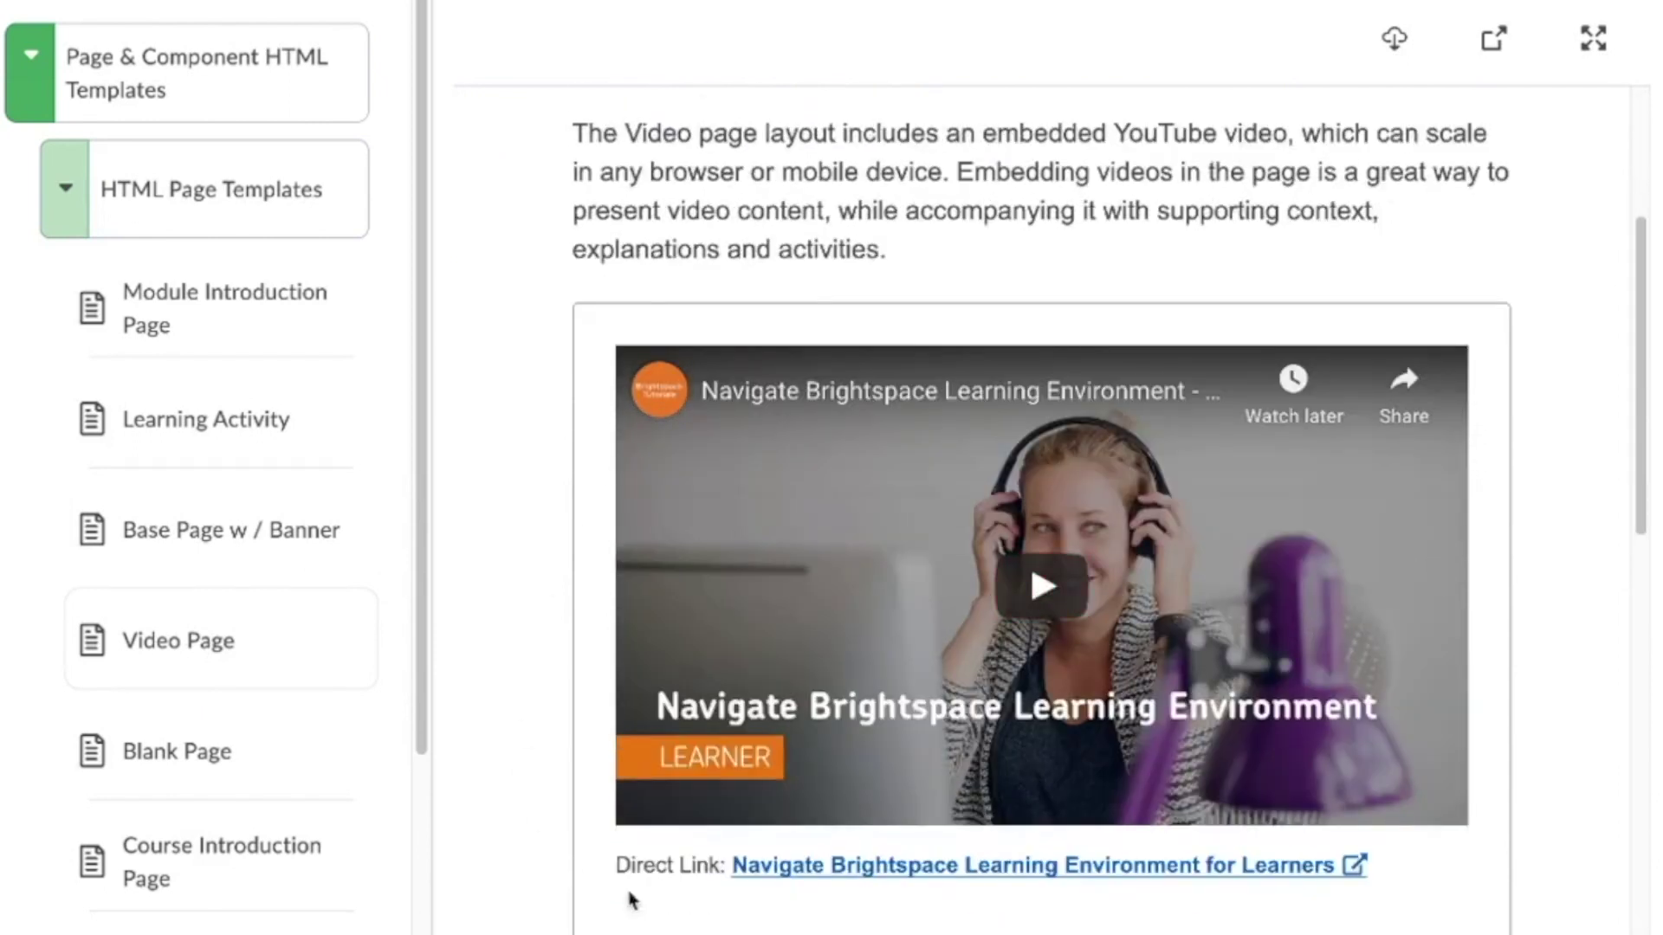
Review the Replace Video instructions and the callout box at the end of the Video Page template
{"action": "scroll", "coordinate": [1316, 661], "scroll_direction": "down", "scroll_amount": 5}
{"action": "scroll", "coordinate": [1317, 660], "scroll_direction": "down", "scroll_amount": 3}
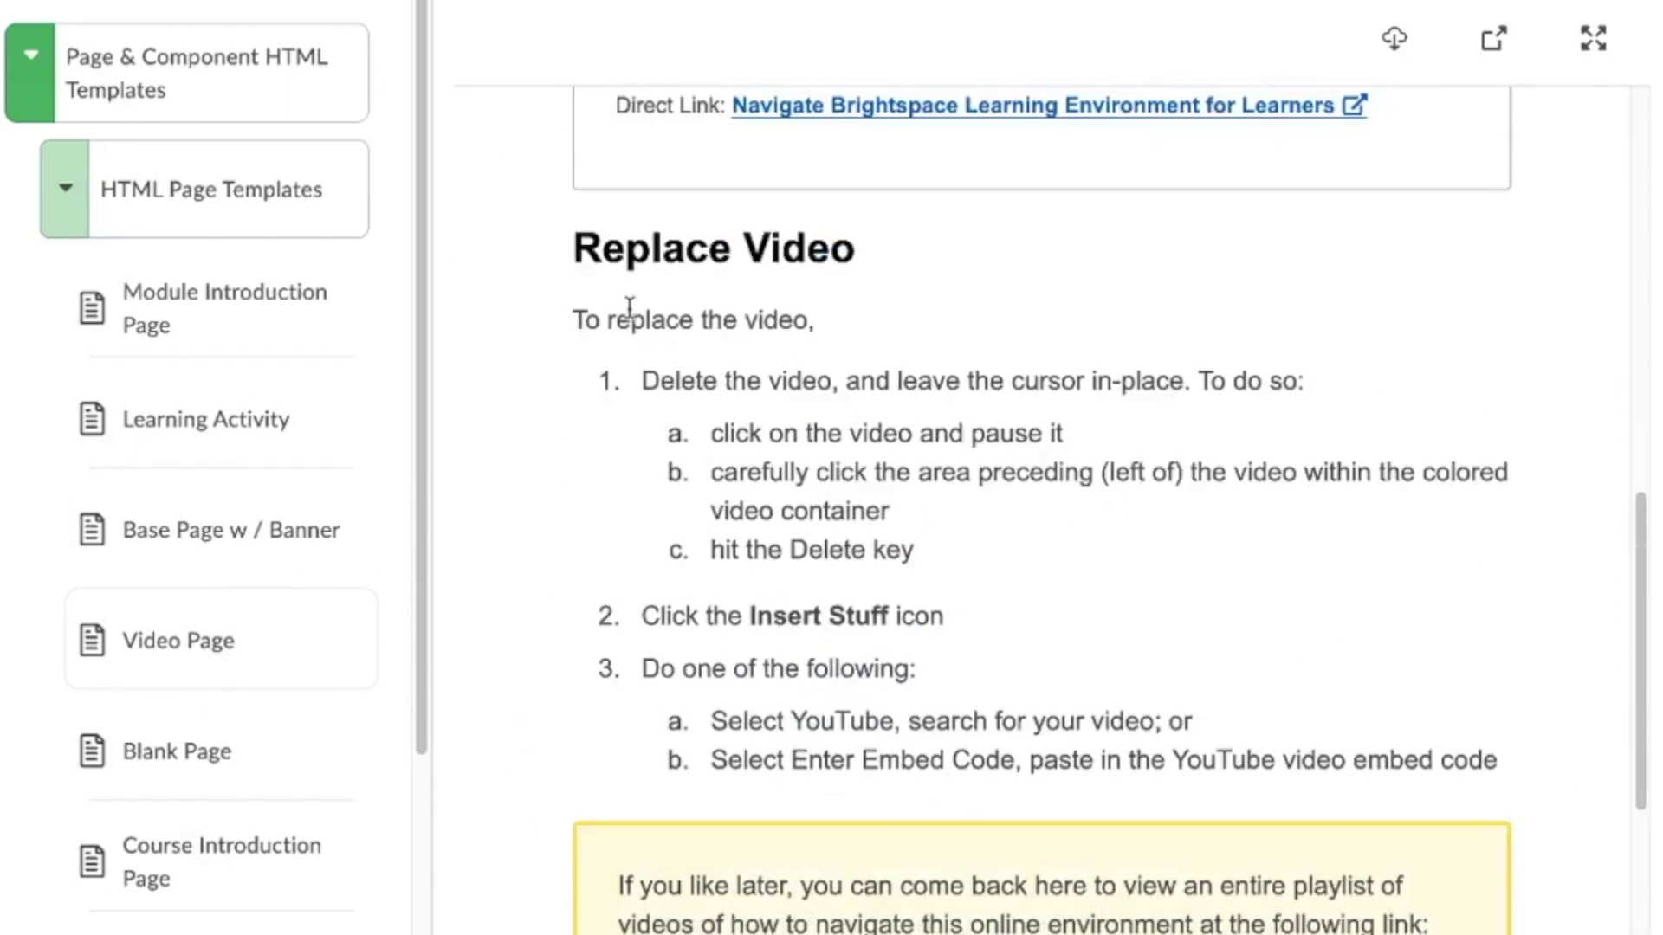
{"action": "left_click_drag", "start_coordinate": [575, 251], "coordinate": [1499, 763]}
{"action": "scroll", "coordinate": [1082, 485], "scroll_direction": "up", "scroll_amount": 4}
{"action": "scroll", "coordinate": [984, 650], "scroll_direction": "down", "scroll_amount": 2}
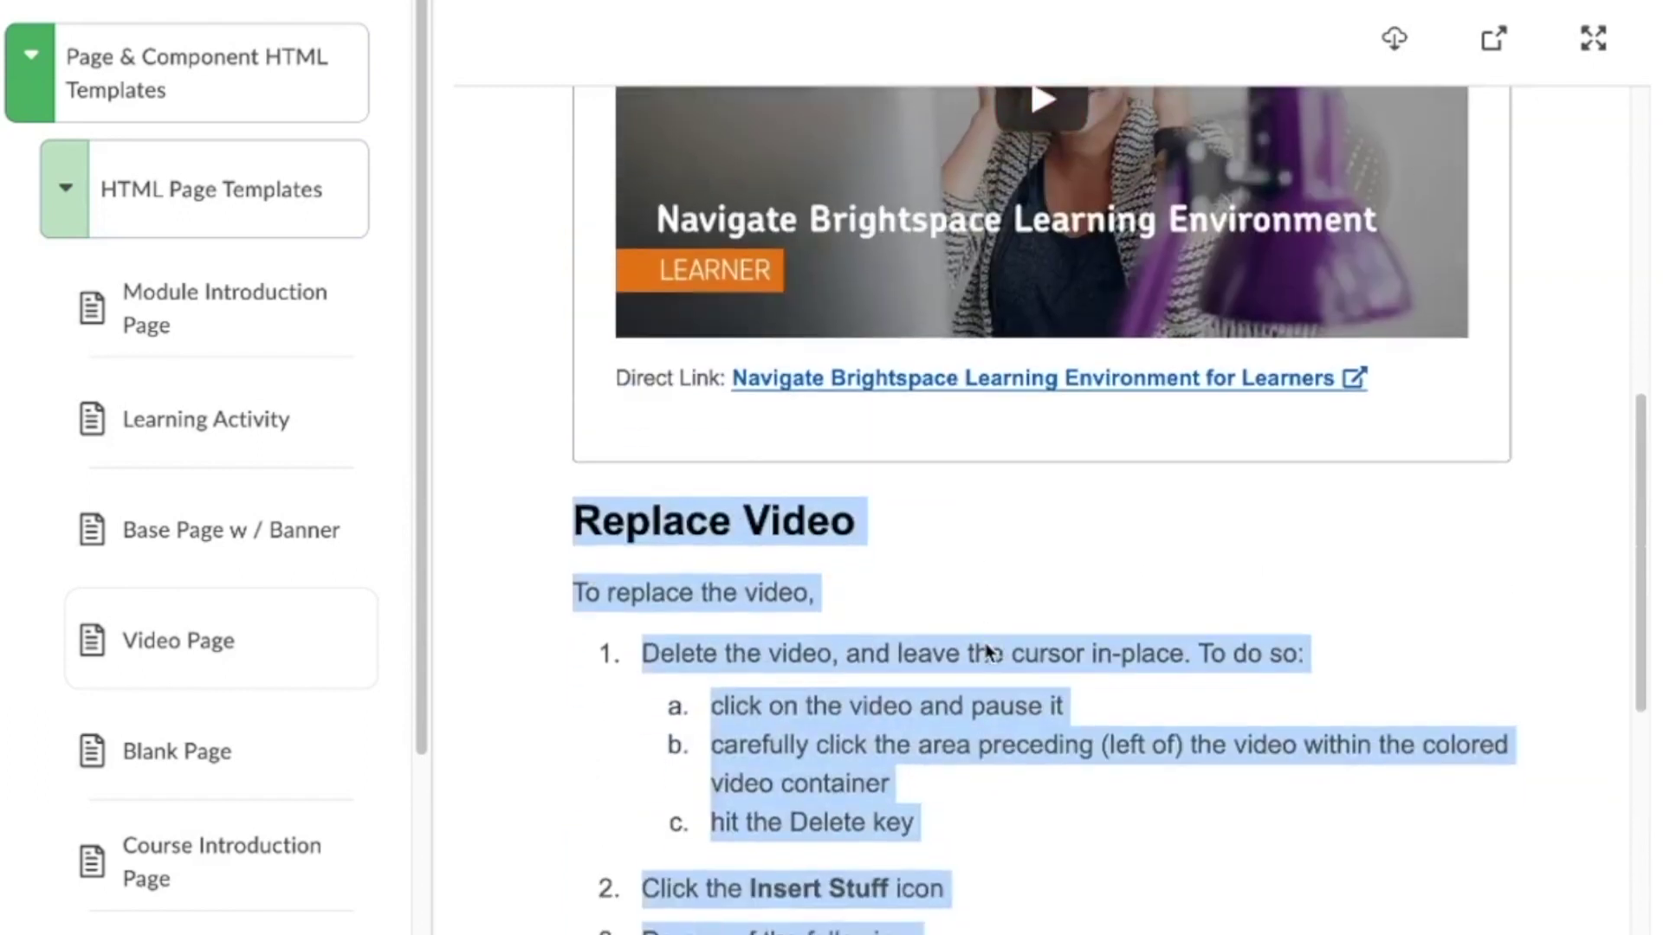
{"action": "scroll", "coordinate": [984, 646], "scroll_direction": "down", "scroll_amount": 7}
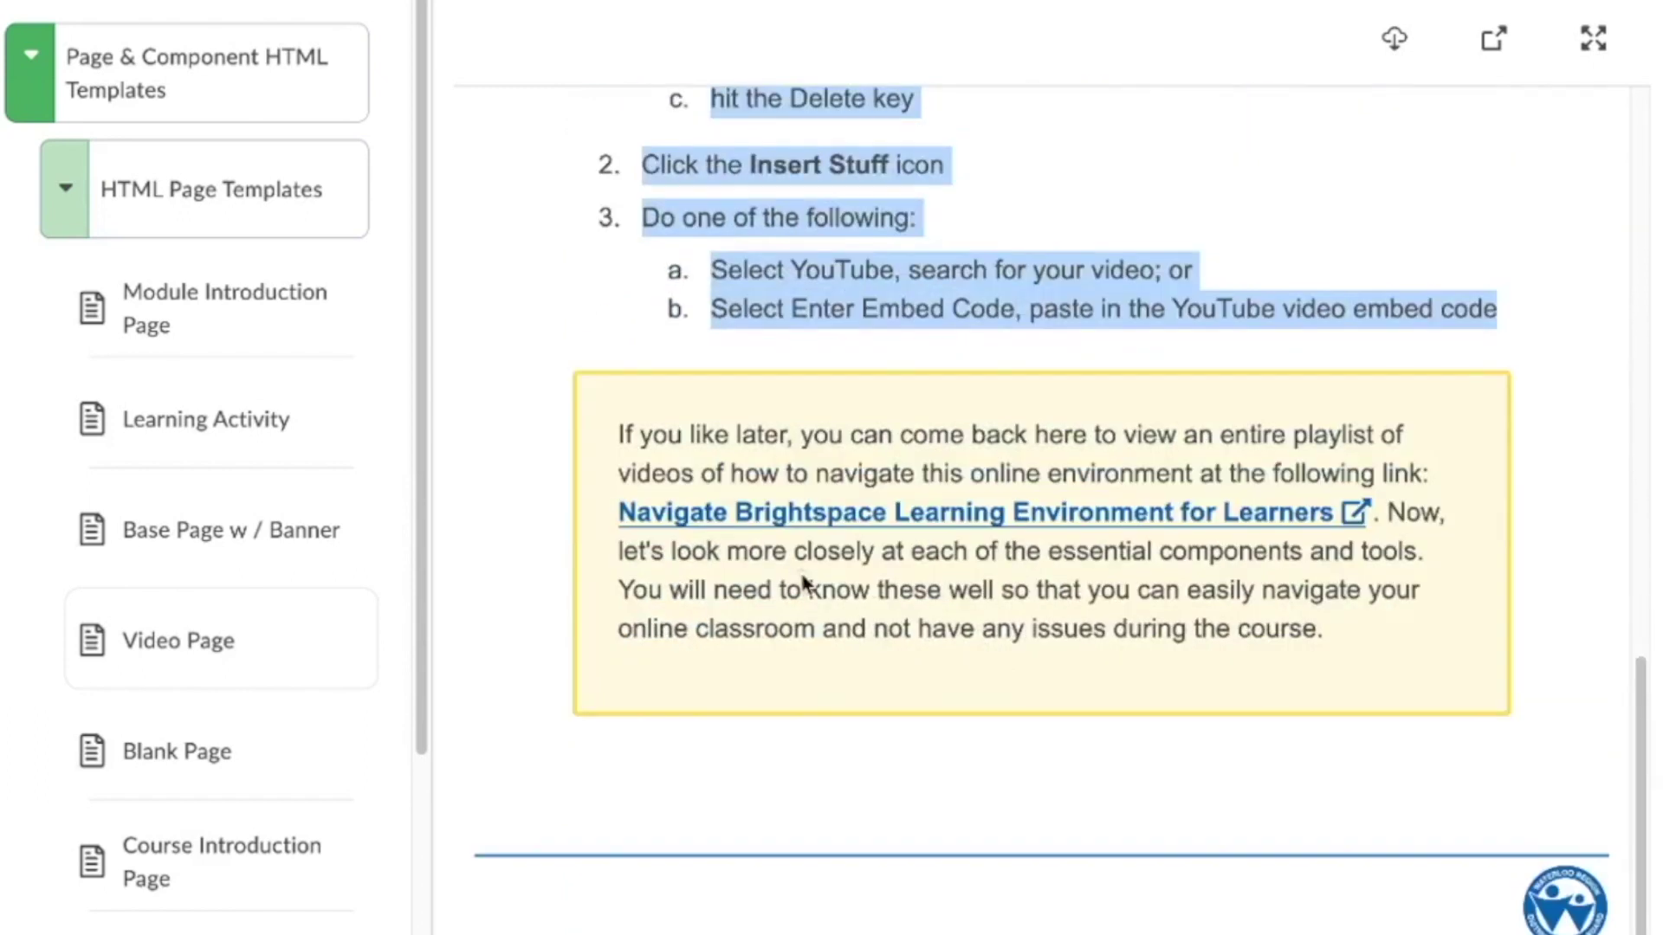
{"action": "left_click", "coordinate": [804, 582]}
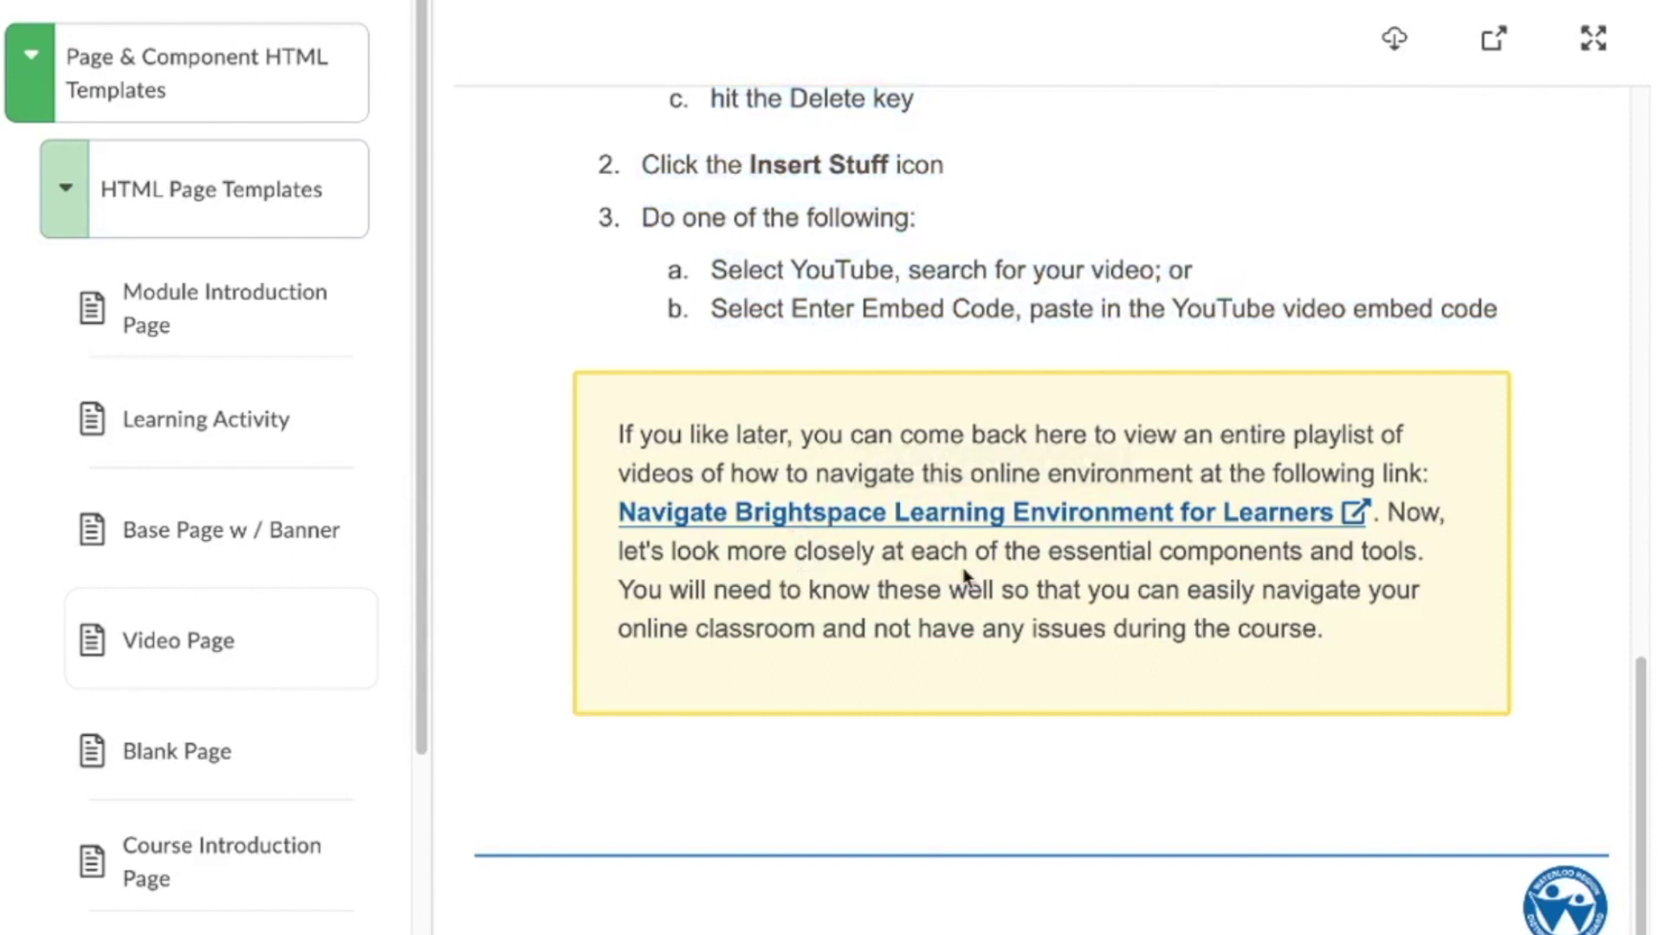
{"action": "scroll", "coordinate": [192, 630], "scroll_direction": "down", "scroll_amount": 1}
Preview the Blank Page, Course Introduction Page and Conclusion Page templates, including the Conclusion Page's Next Steps section
{"action": "left_click", "coordinate": [224, 688]}
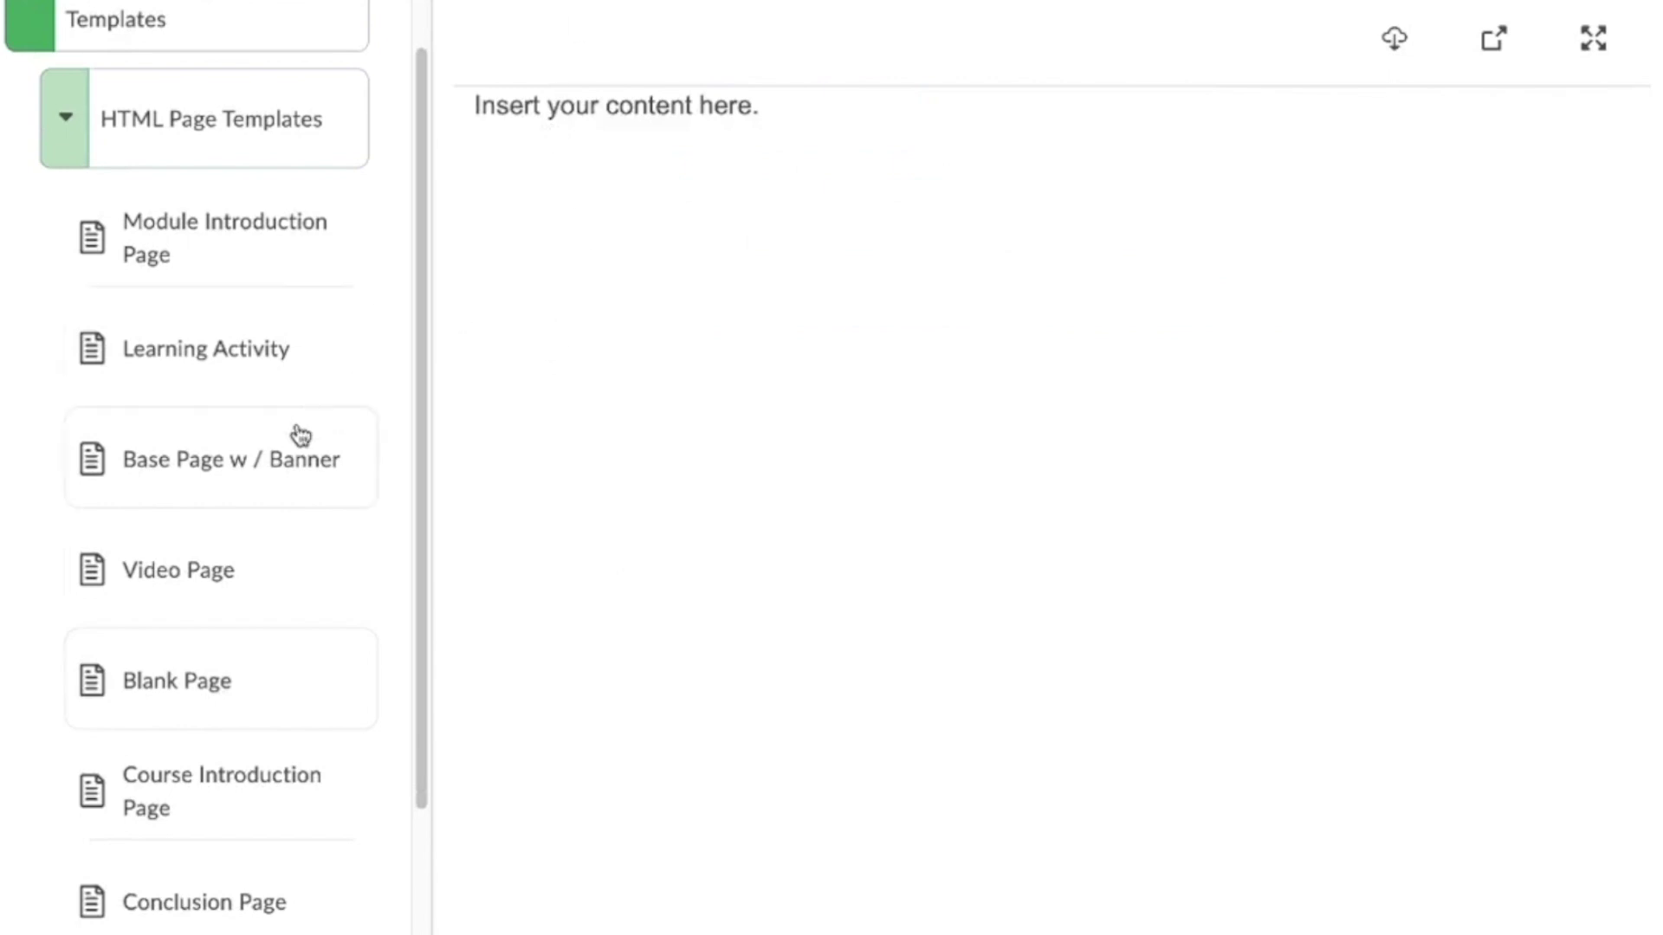
{"action": "scroll", "coordinate": [297, 445], "scroll_direction": "down", "scroll_amount": 3}
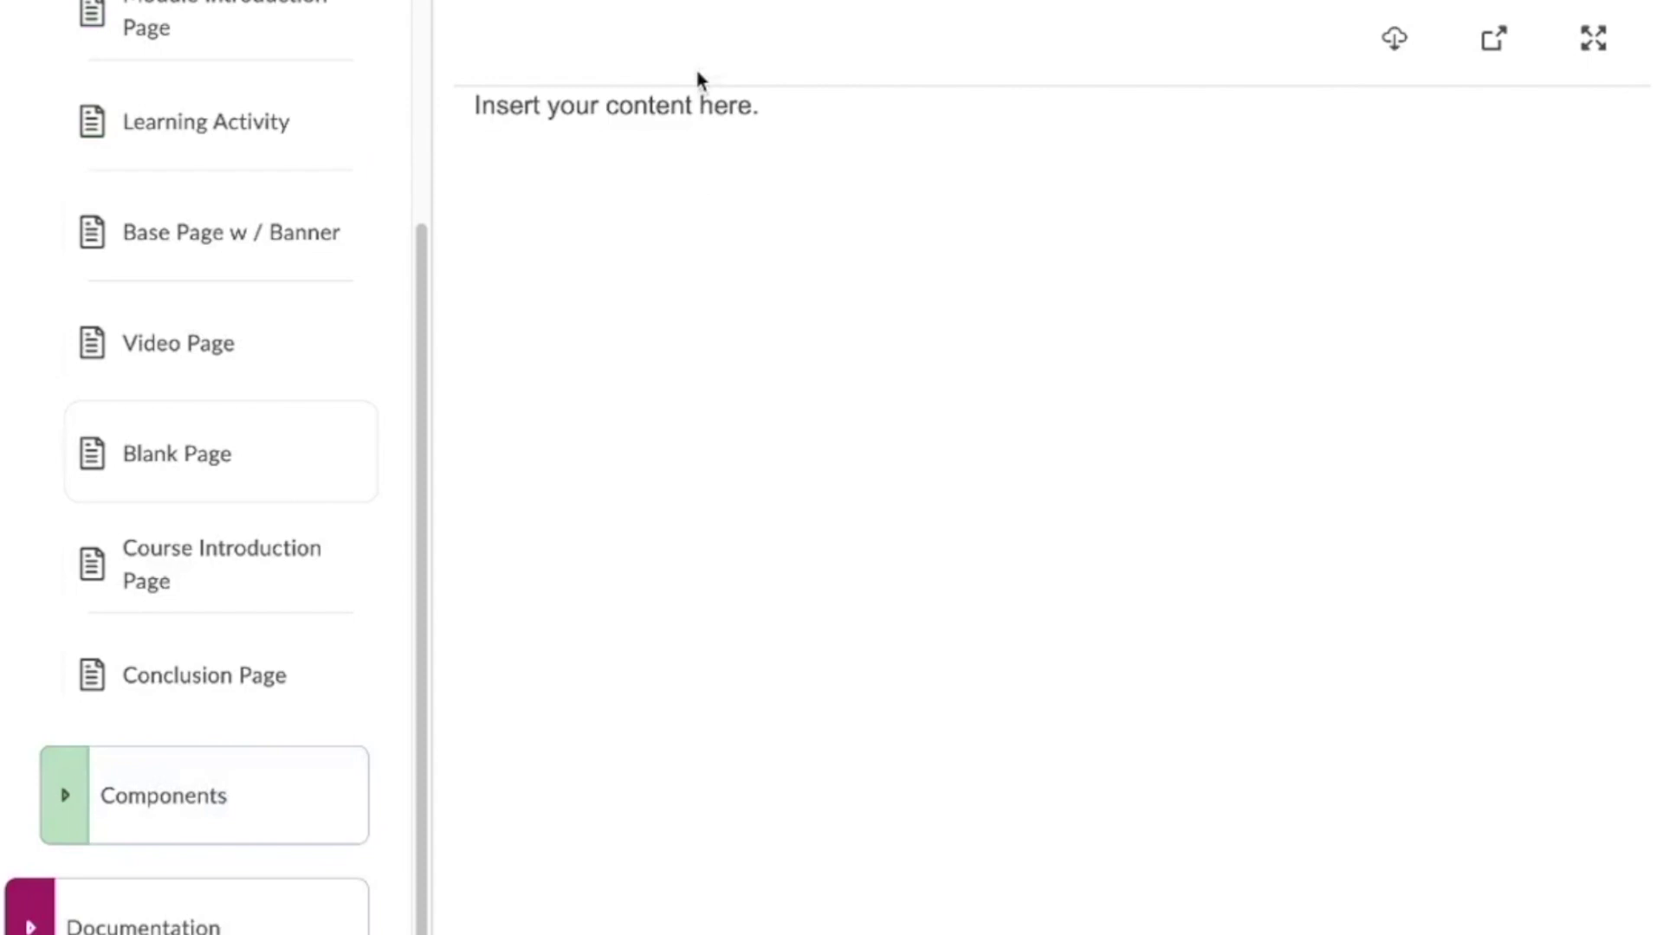
{"action": "left_click", "coordinate": [284, 567]}
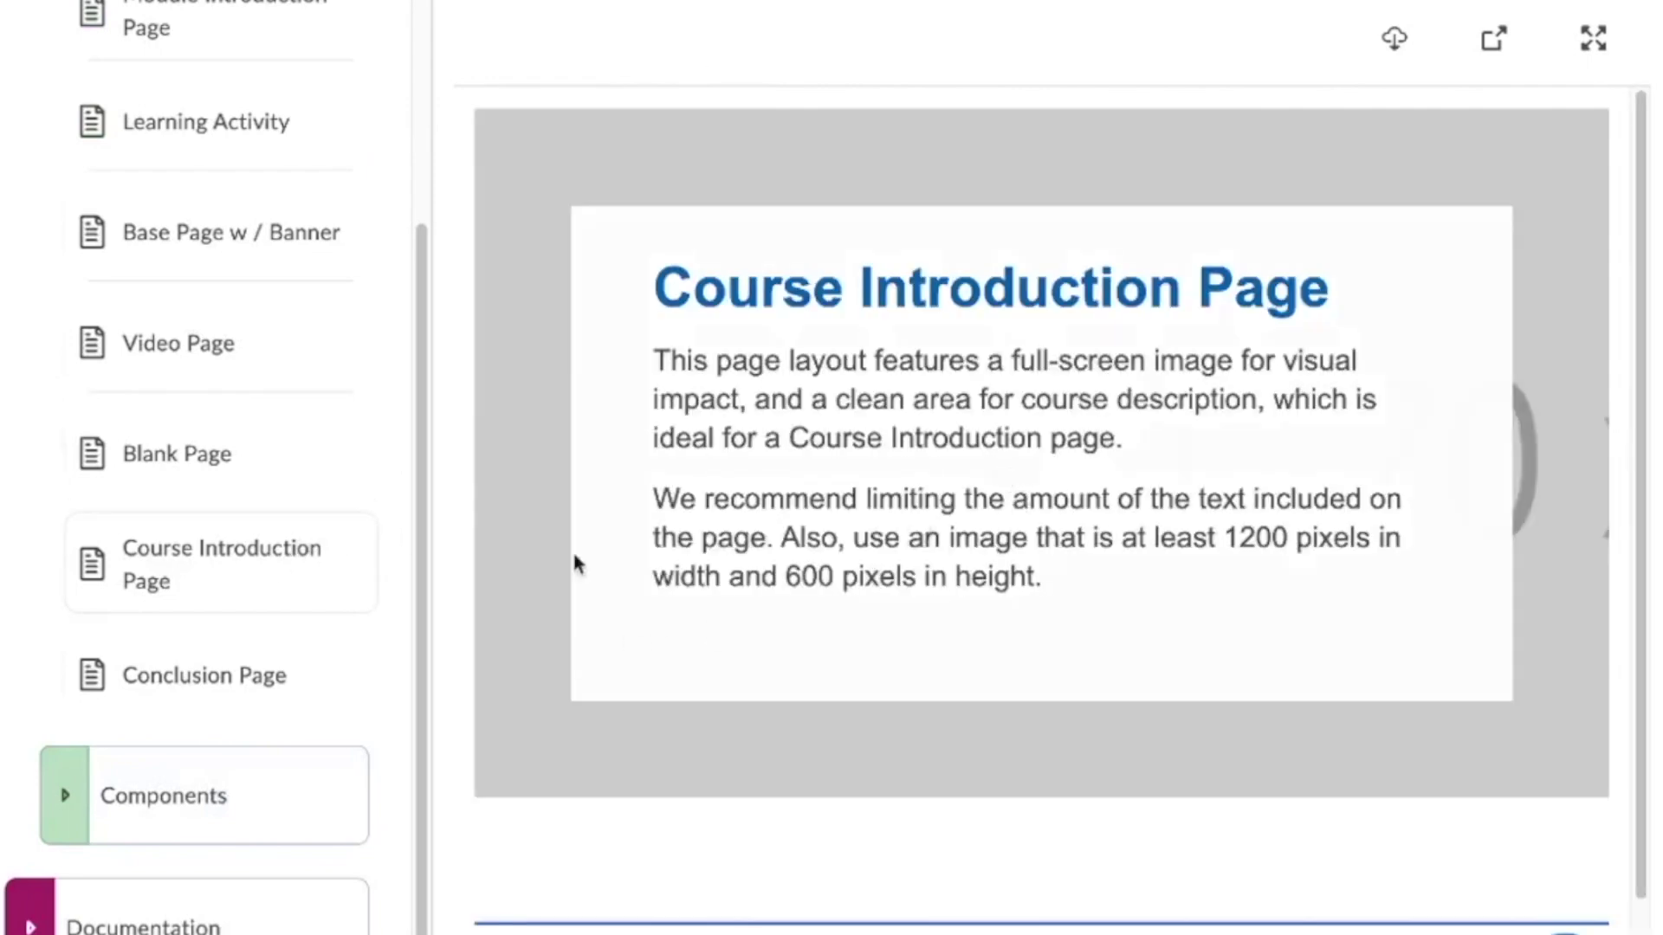
{"action": "left_click", "coordinate": [289, 664]}
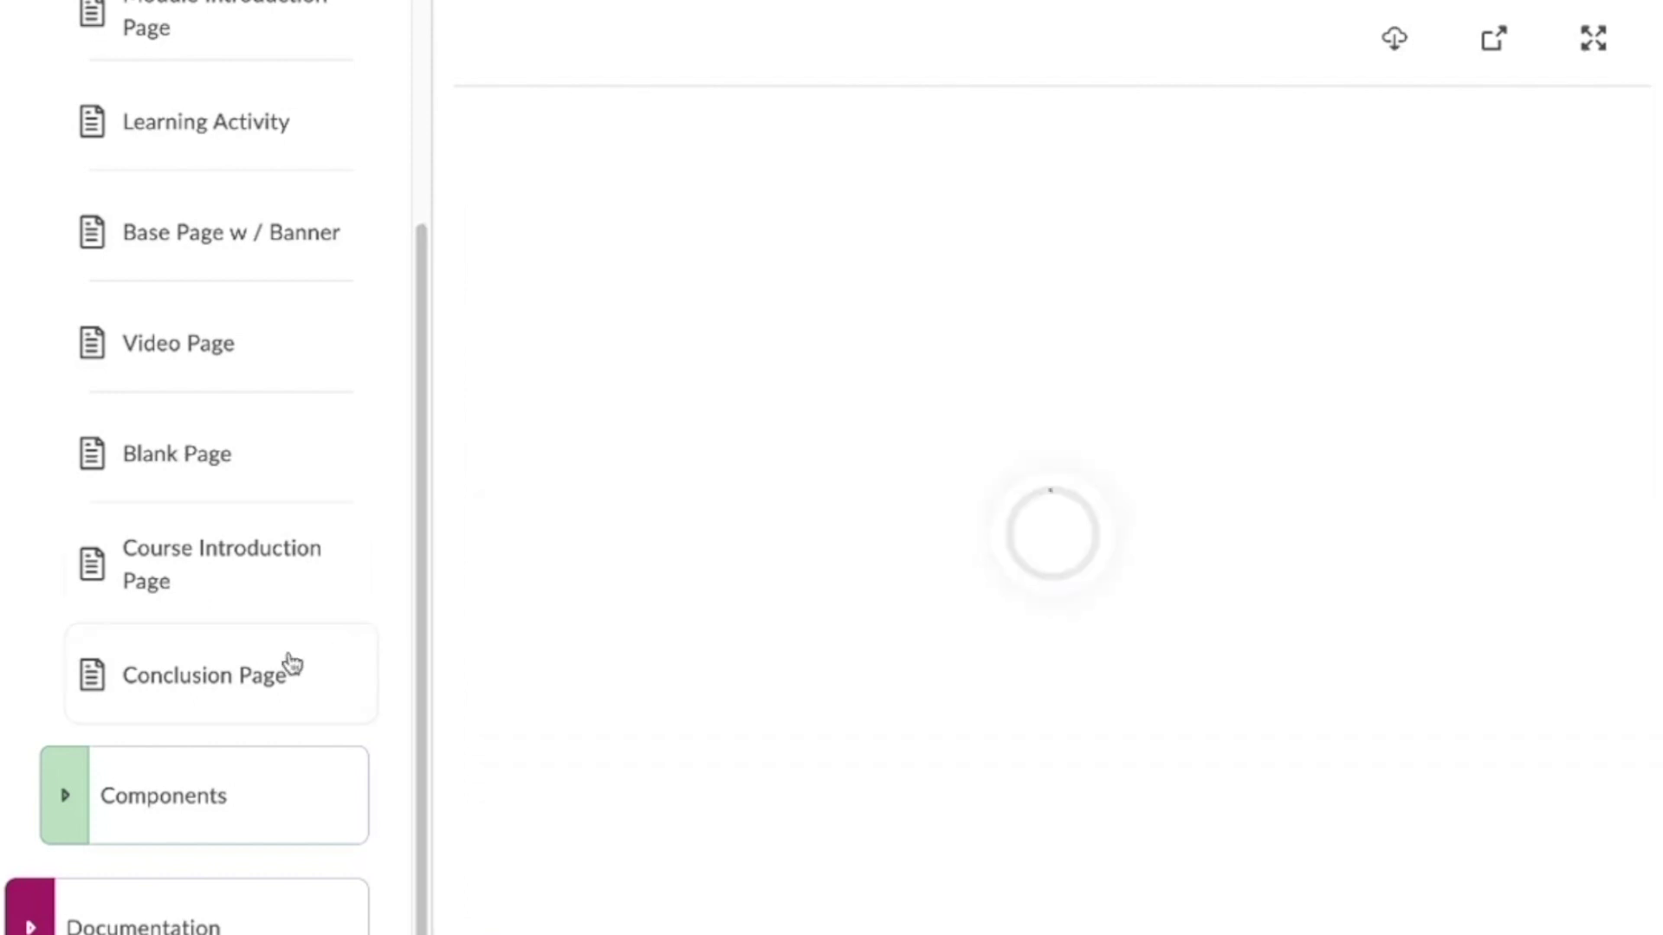
{"action": "scroll", "coordinate": [552, 504], "scroll_direction": "down", "scroll_amount": 3}
{"action": "scroll", "coordinate": [555, 504], "scroll_direction": "down", "scroll_amount": 2}
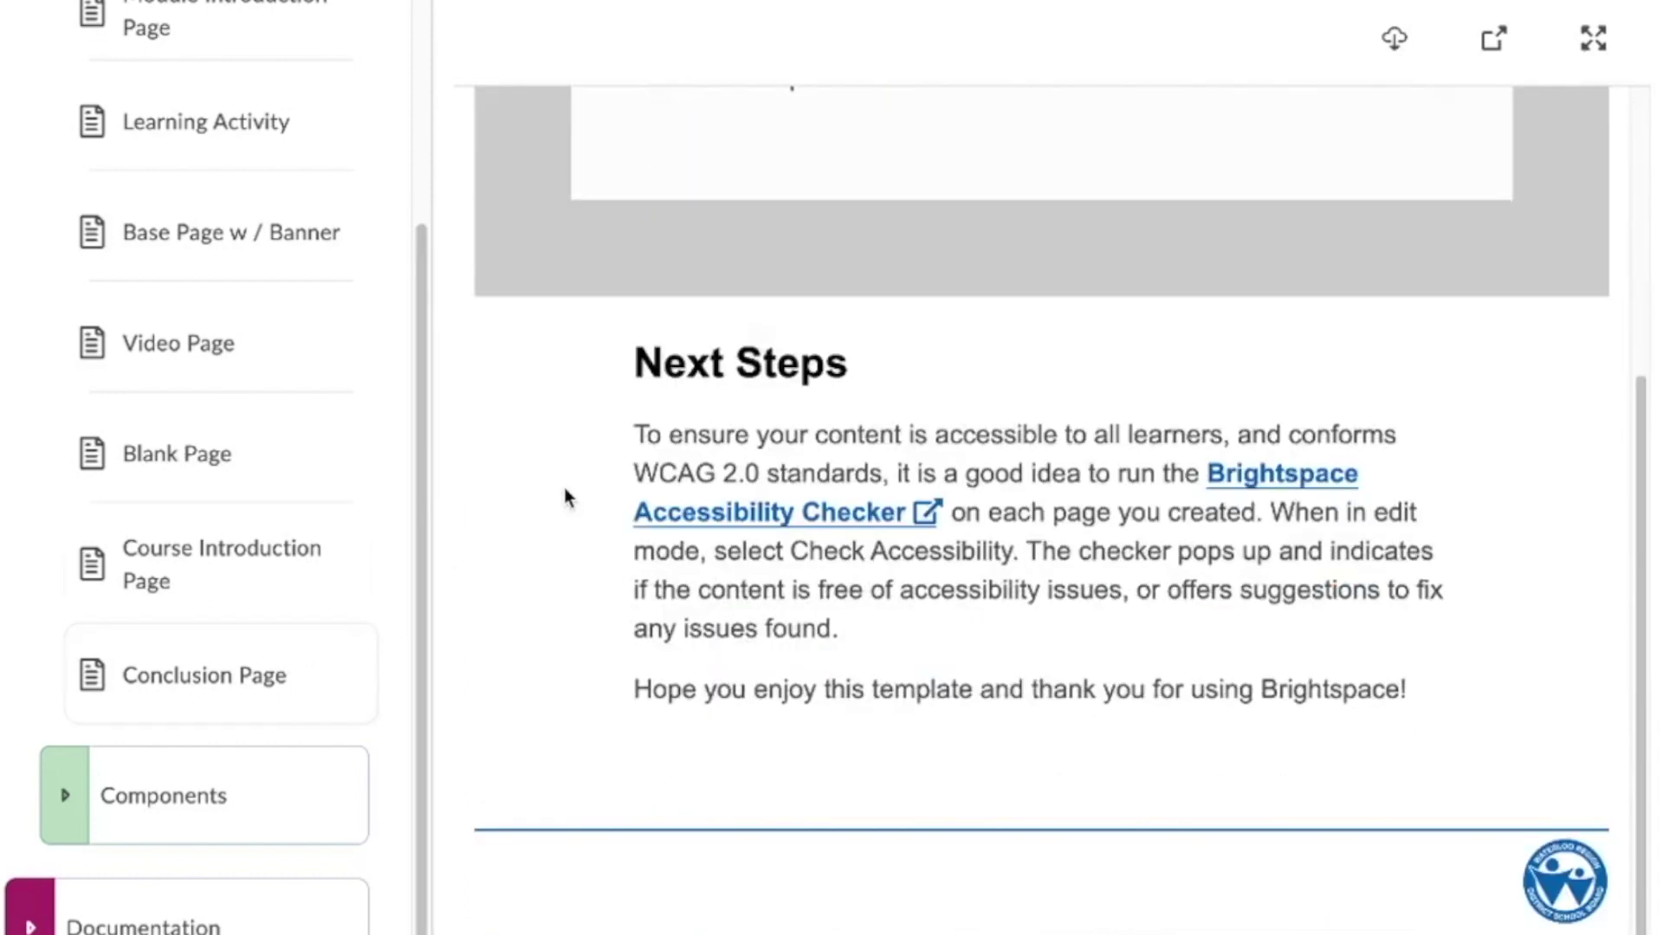
Collapse the HTML Page Templates folder and open the Components folder with its usage instructions
{"action": "scroll", "coordinate": [397, 472], "scroll_direction": "up", "scroll_amount": 3}
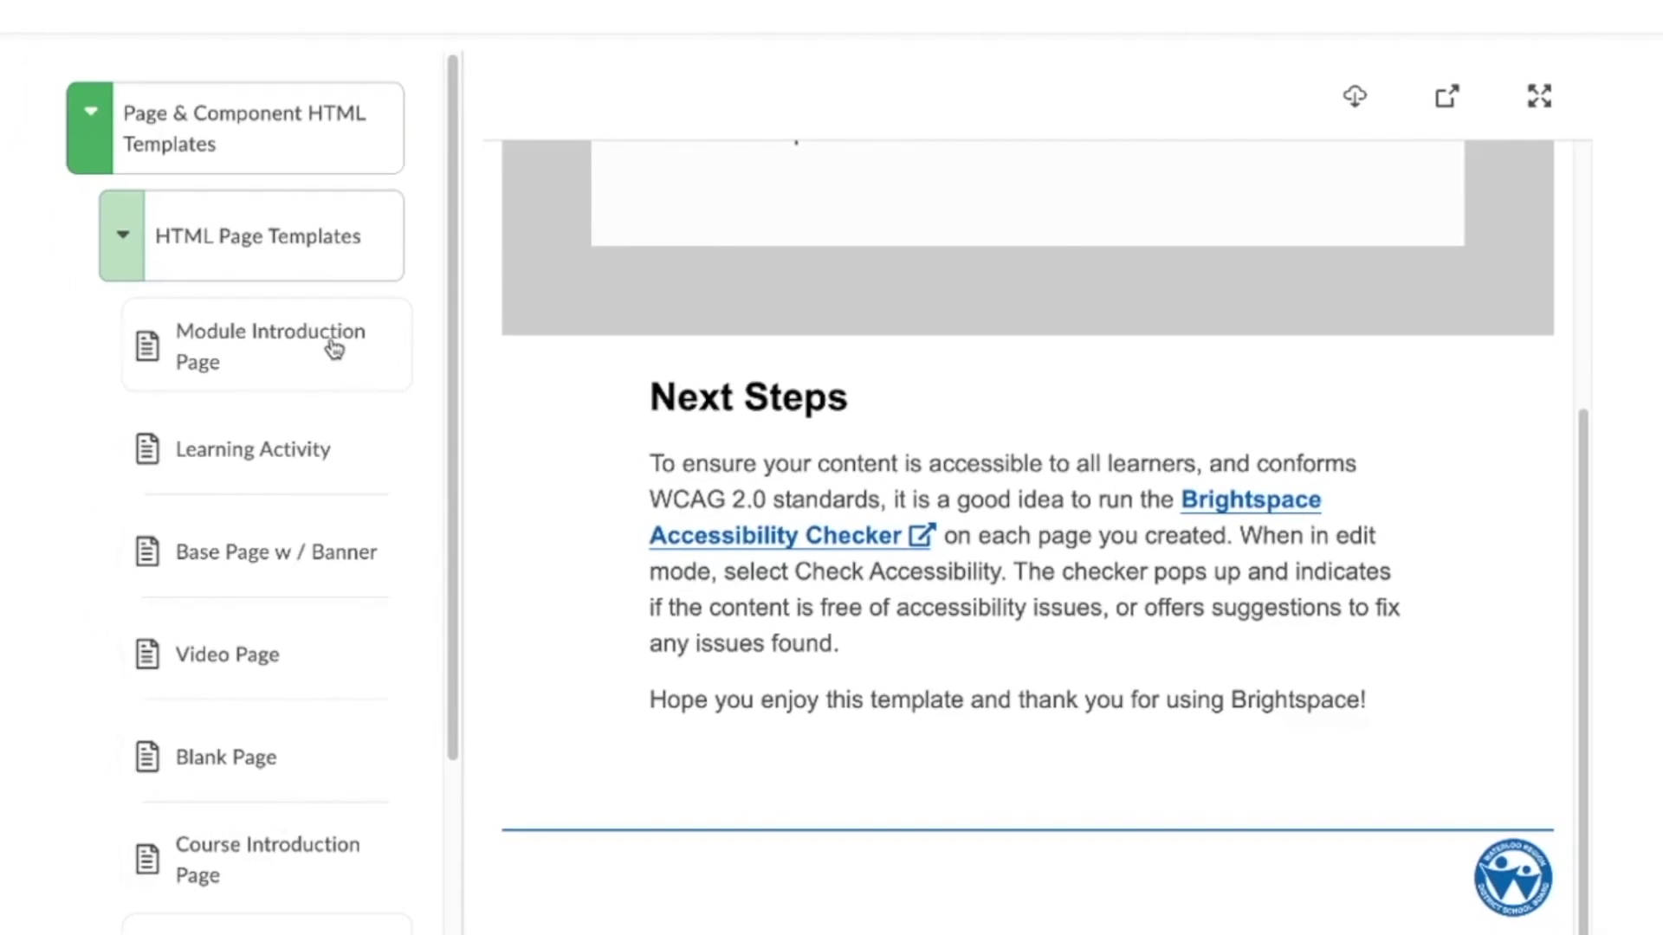
{"action": "left_click", "coordinate": [74, 205]}
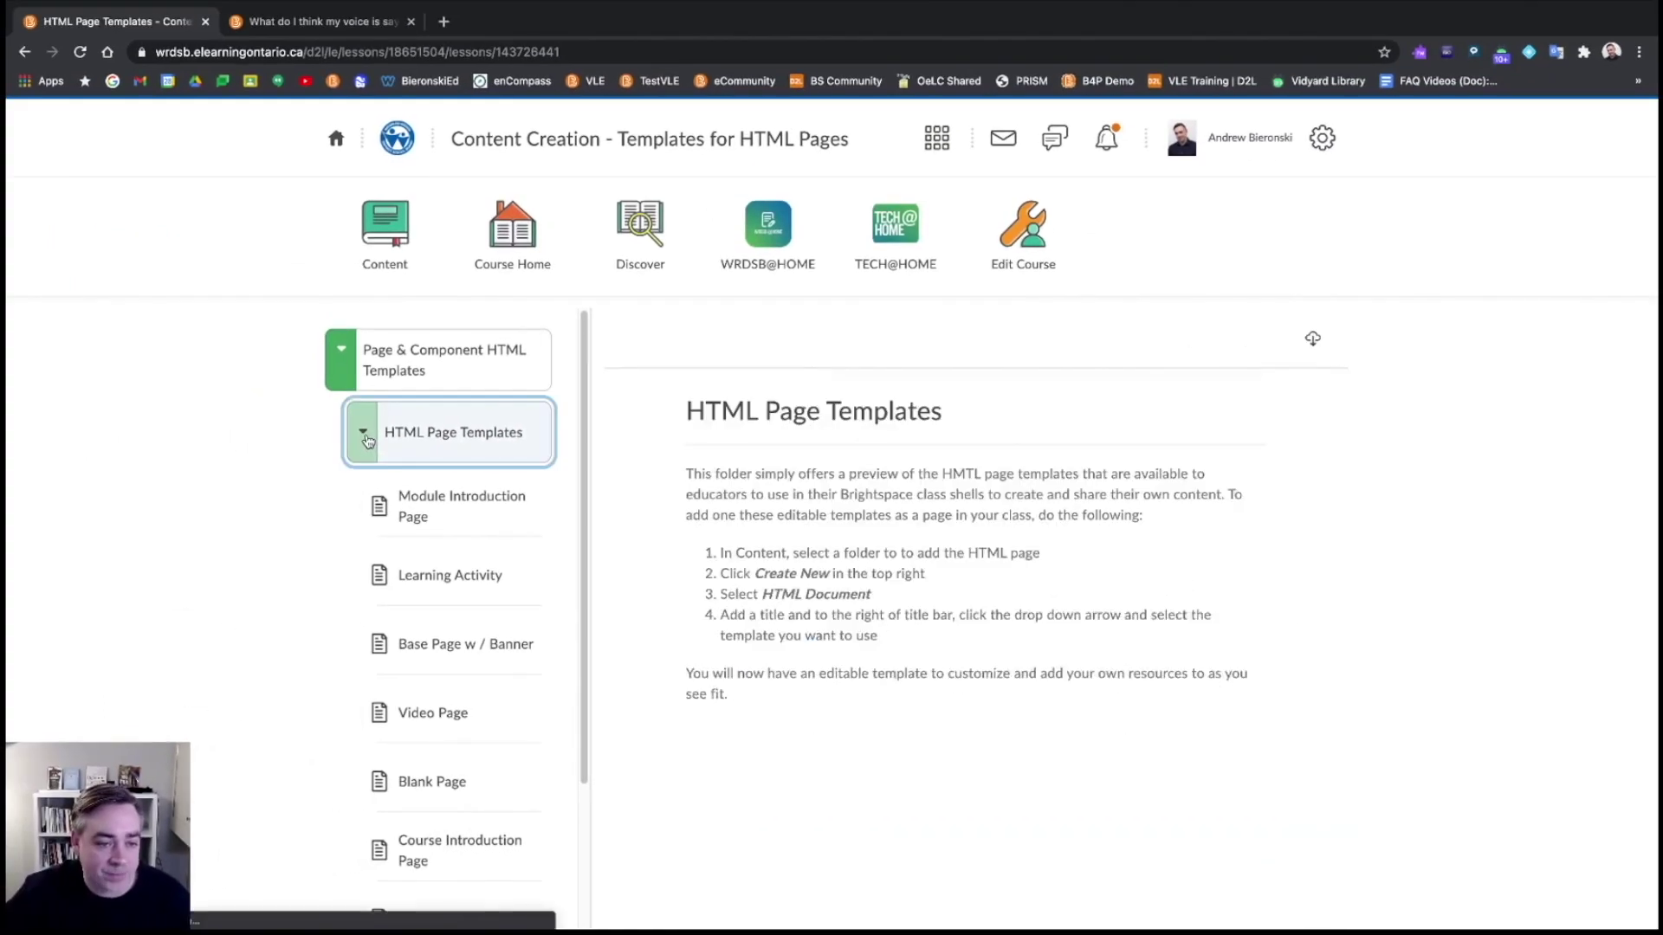
{"action": "left_click", "coordinate": [365, 435]}
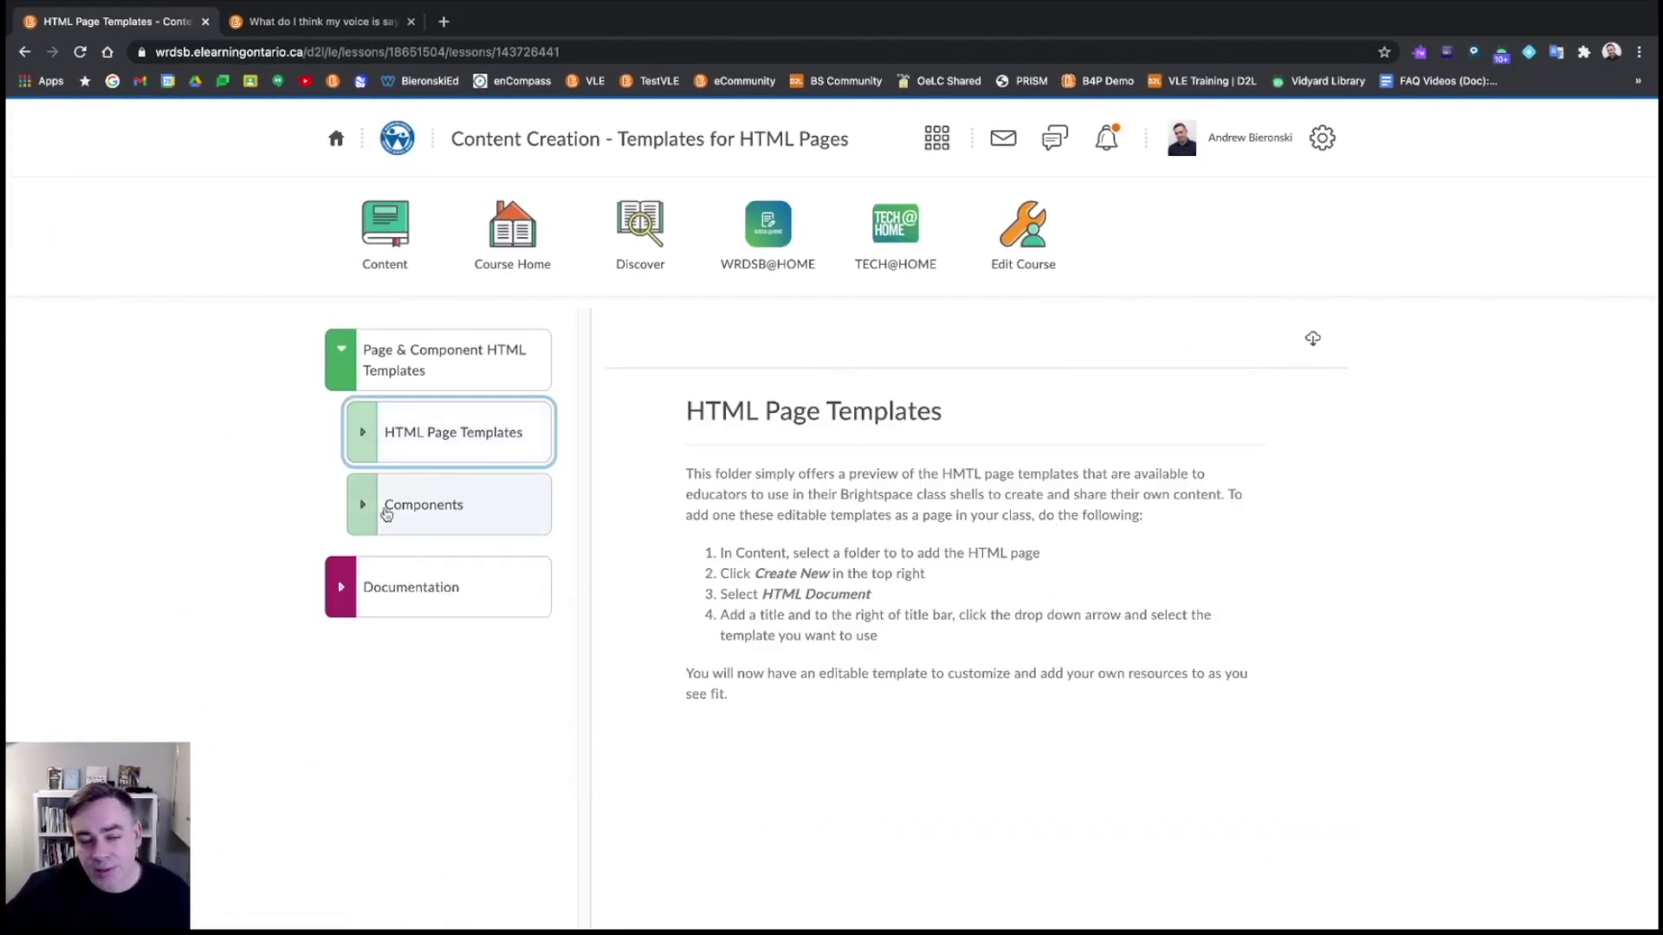
{"action": "left_click", "coordinate": [422, 507]}
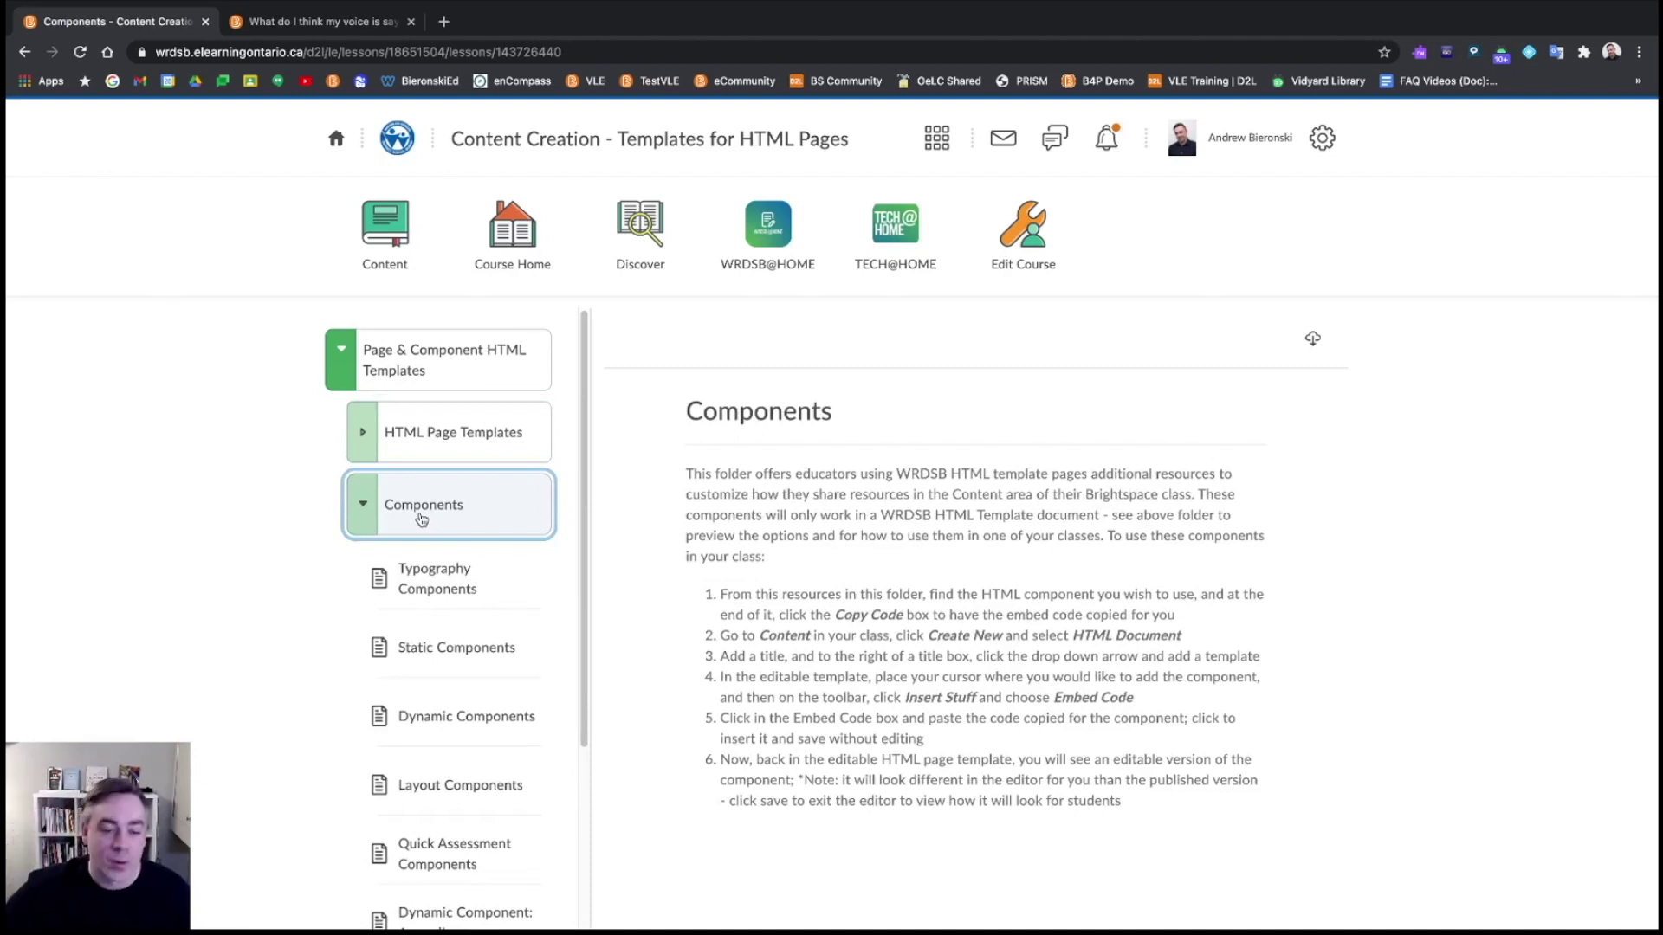
{"action": "scroll", "coordinate": [423, 517], "scroll_direction": "down", "scroll_amount": 1}
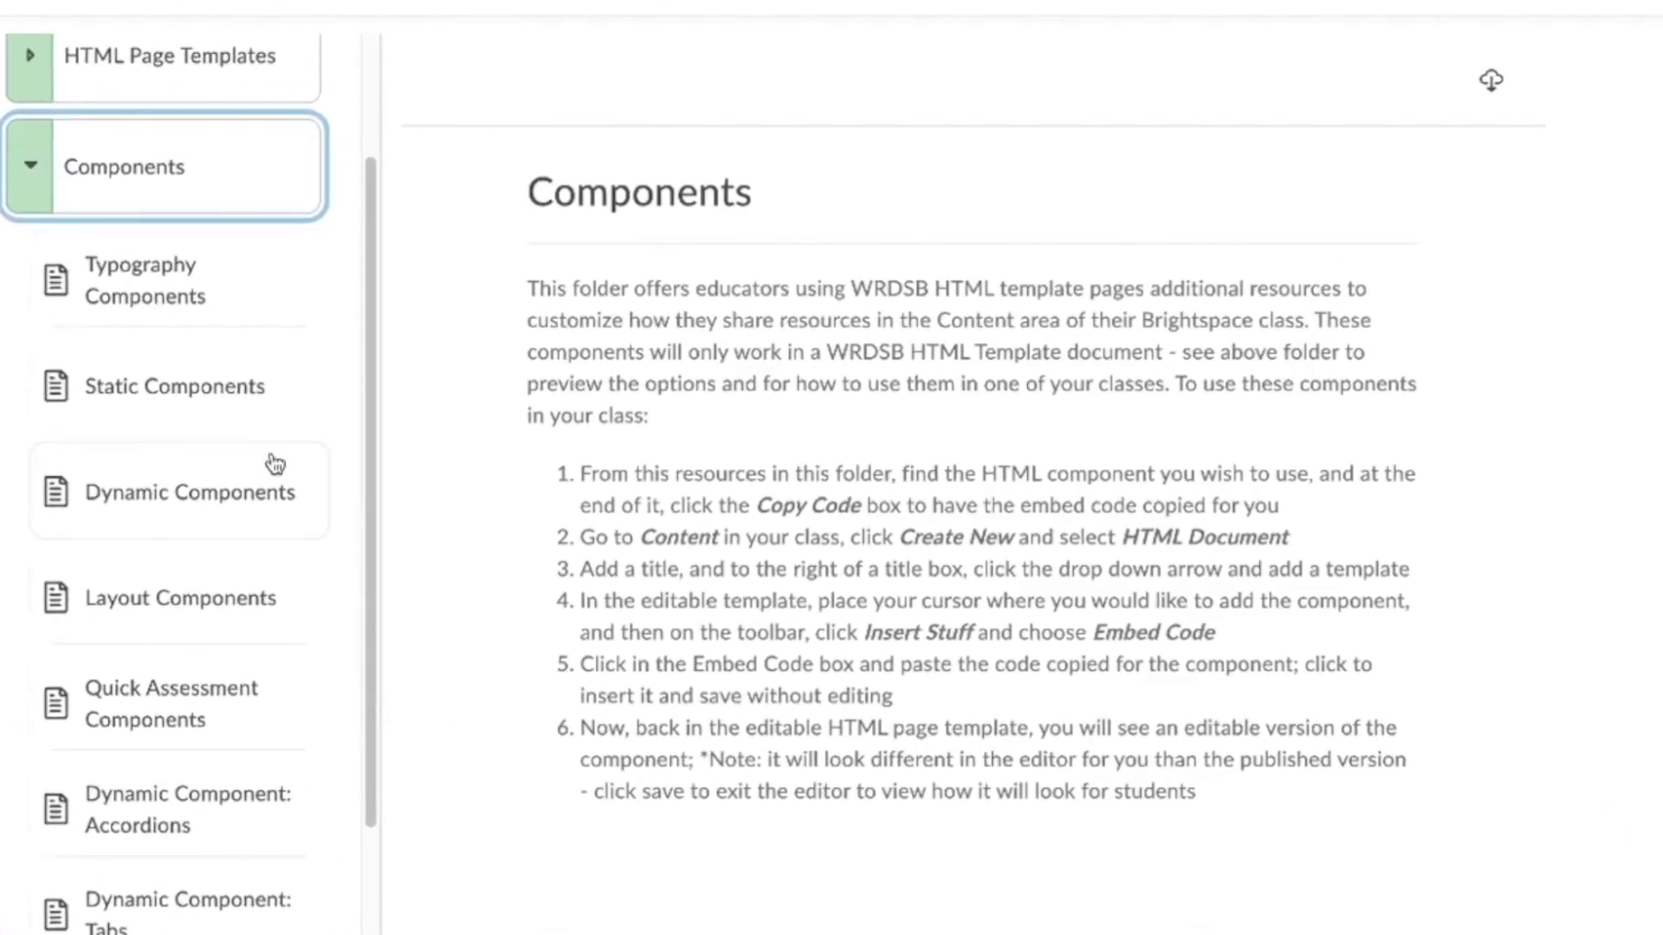
Look through the Typography Components page, from the heading levels and their copyable code to the Emphasis text section
{"action": "left_click", "coordinate": [162, 301]}
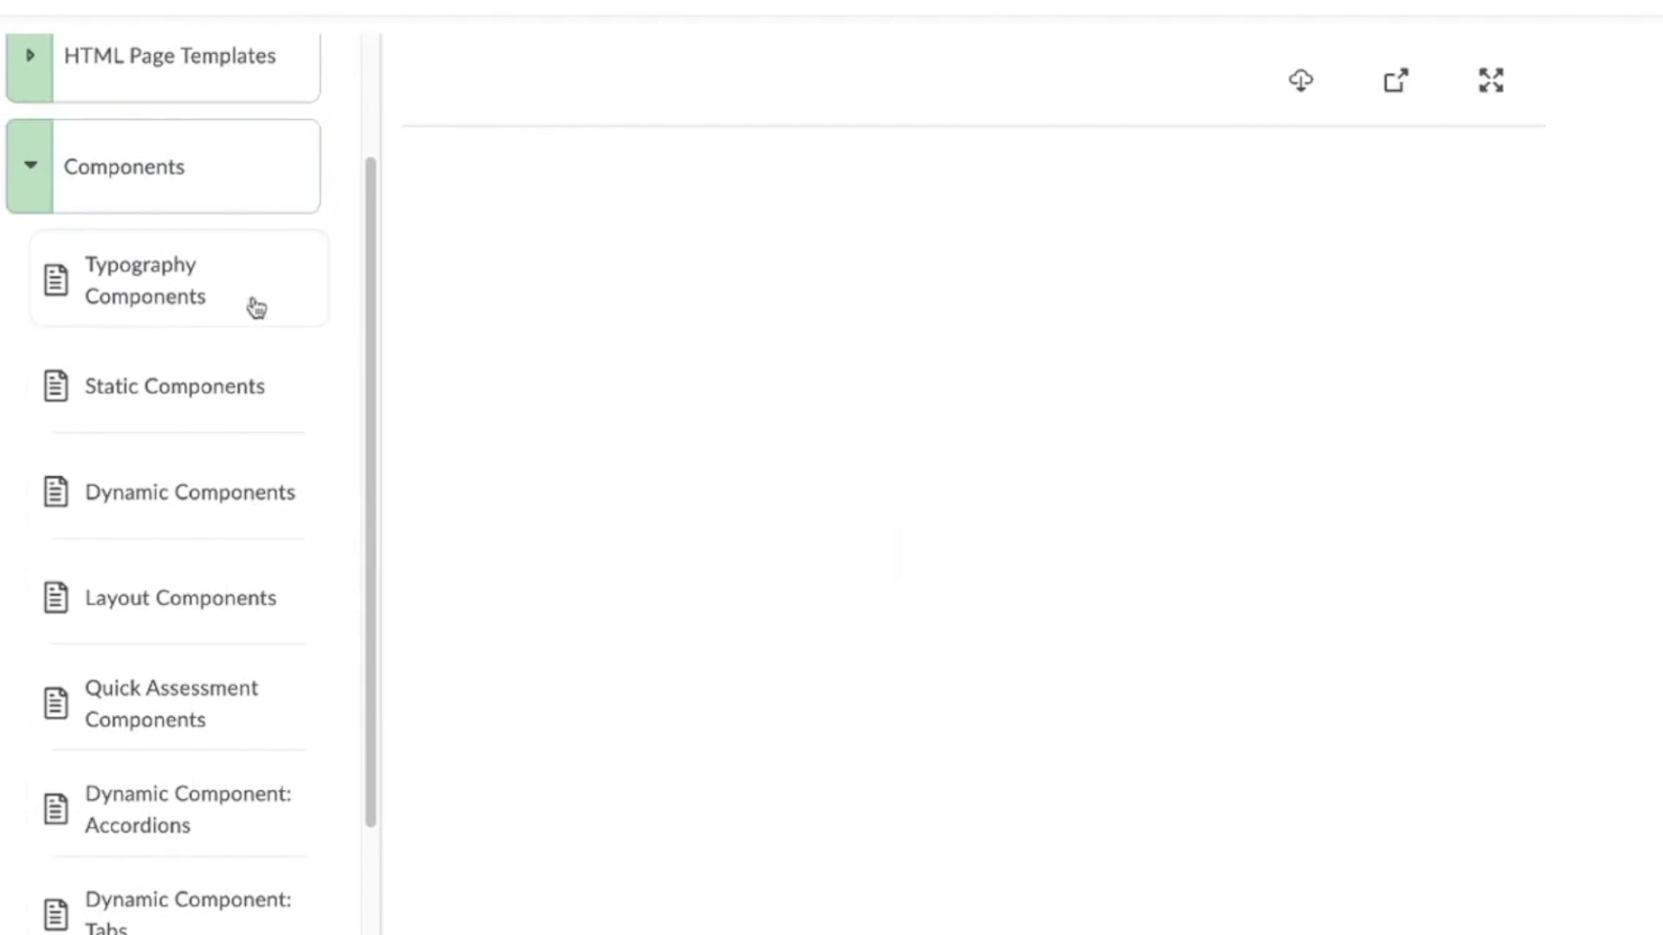
{"action": "scroll", "coordinate": [850, 438], "scroll_direction": "down", "scroll_amount": 5}
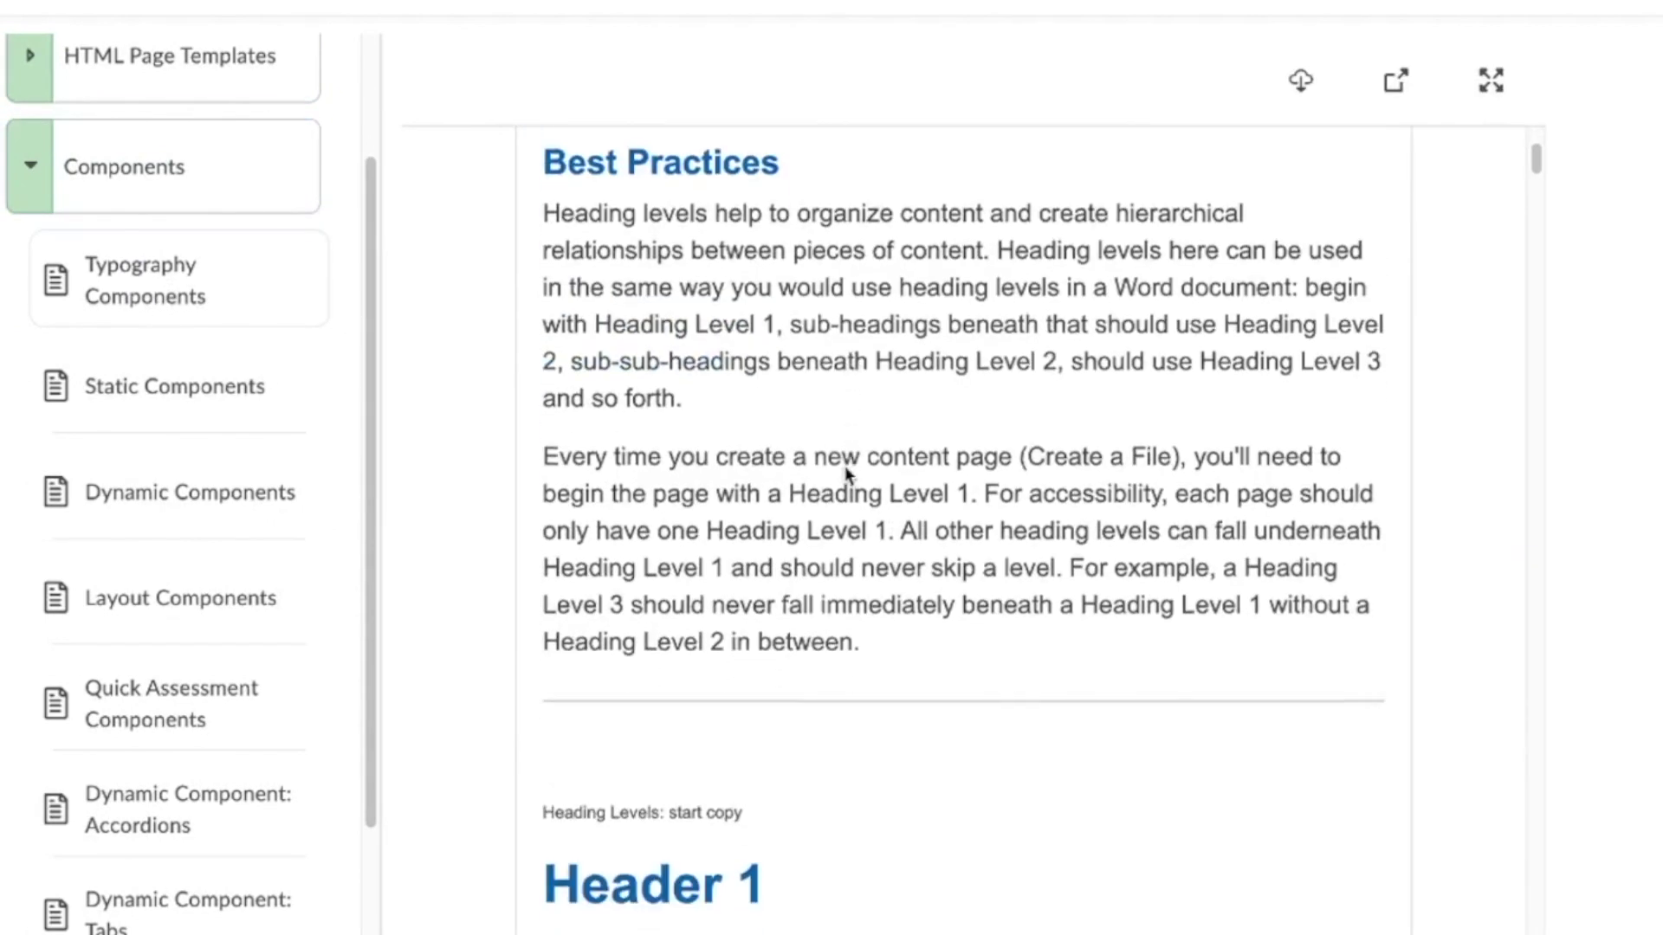
{"action": "scroll", "coordinate": [836, 495], "scroll_direction": "down", "scroll_amount": 10}
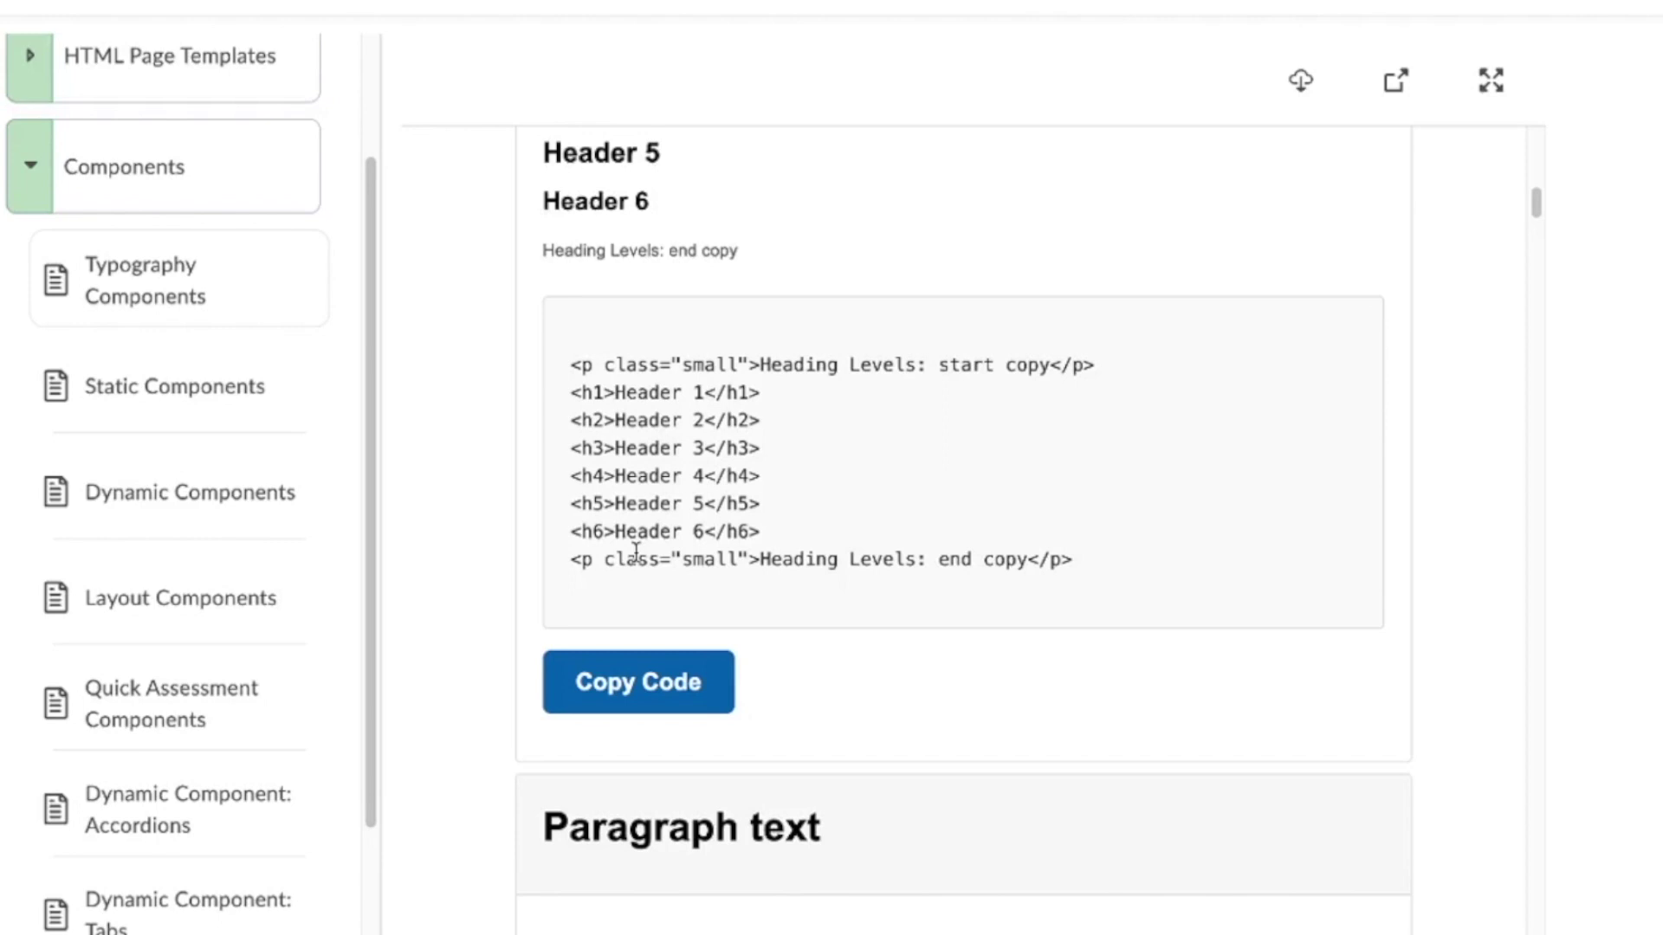
{"action": "scroll", "coordinate": [871, 490], "scroll_direction": "down", "scroll_amount": 1}
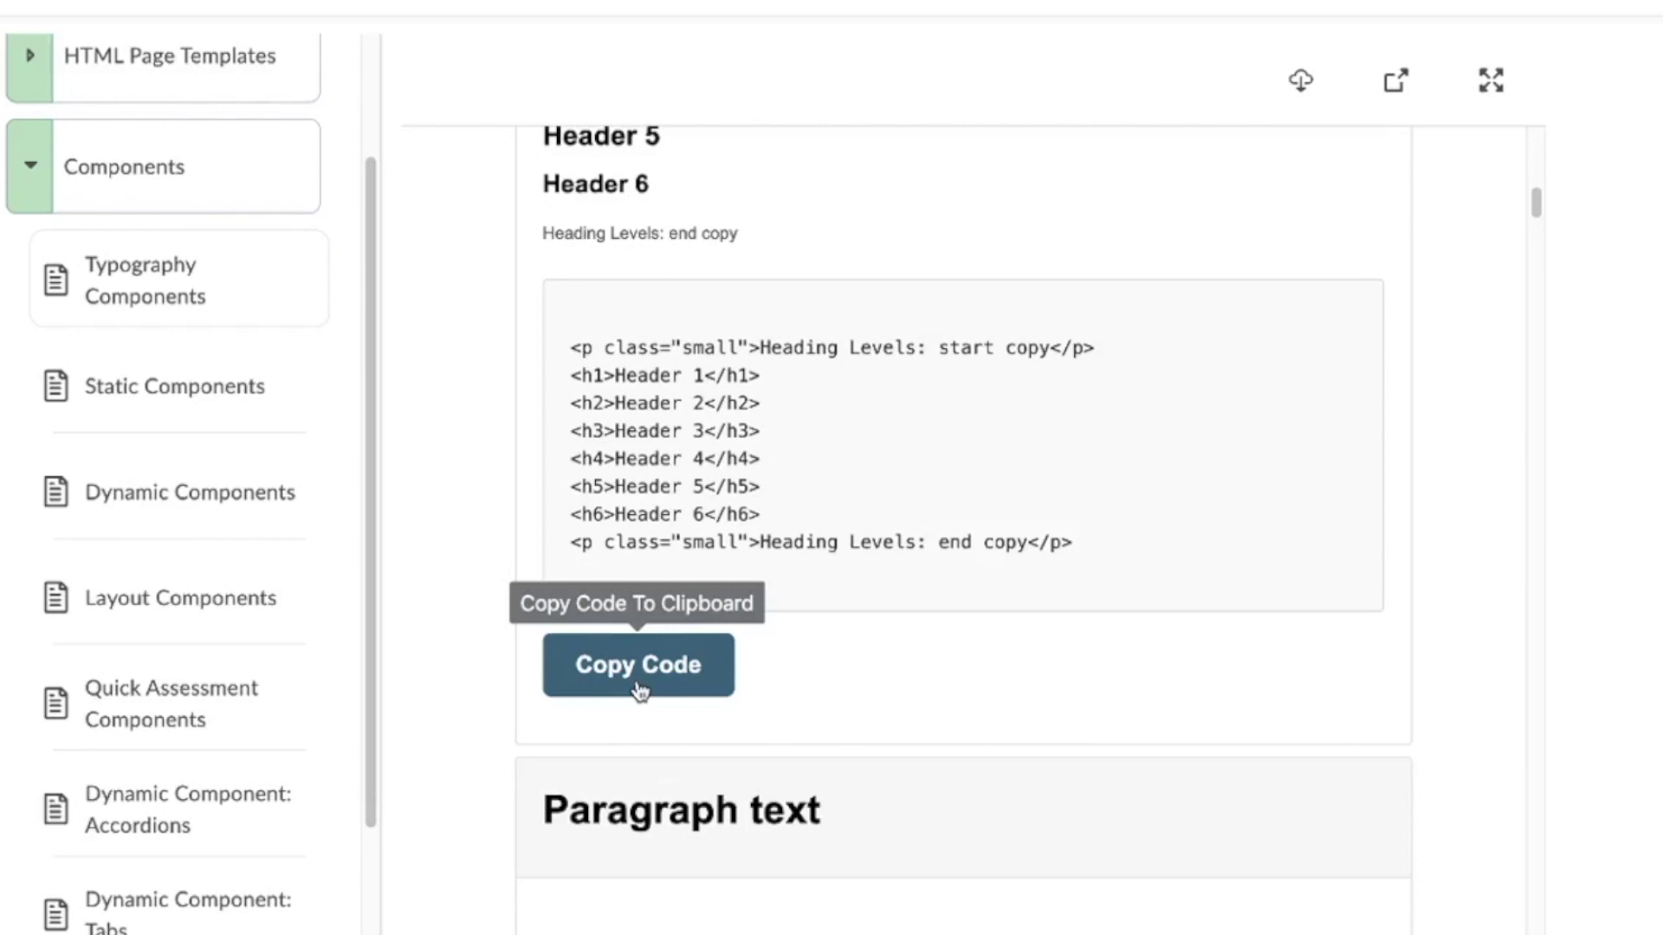
{"action": "scroll", "coordinate": [687, 605], "scroll_direction": "down", "scroll_amount": 12}
{"action": "scroll", "coordinate": [703, 550], "scroll_direction": "down", "scroll_amount": 18}
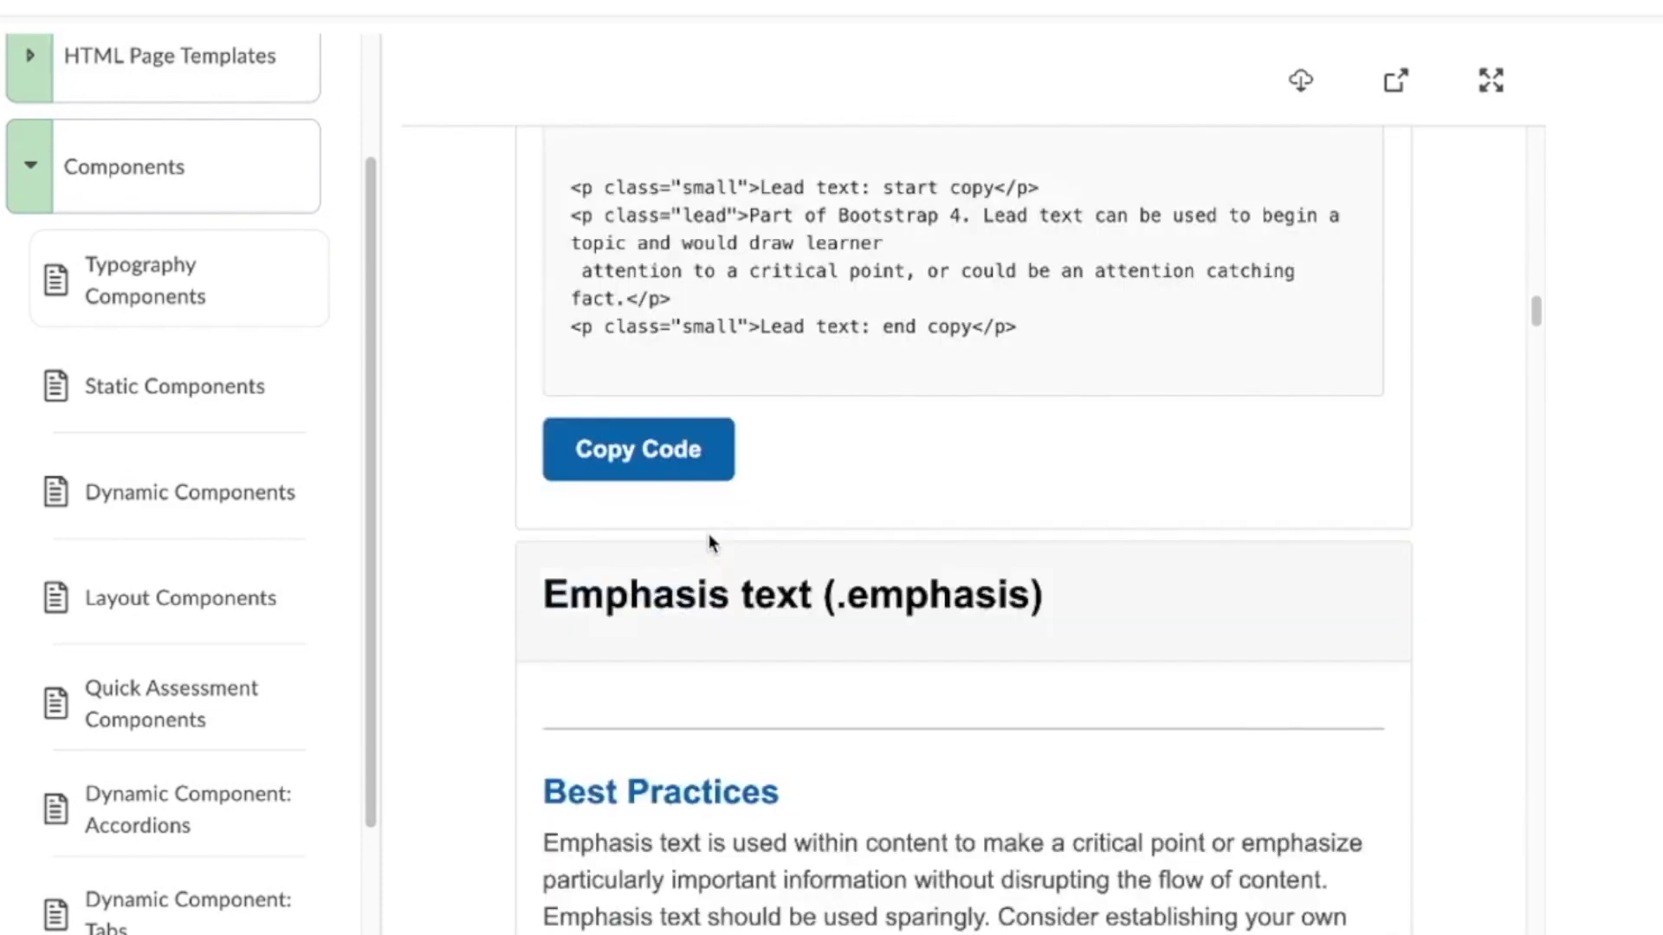
Preview the Static Components page as far as the Standard Callout code, and the start of the Dynamic Components page
{"action": "left_click", "coordinate": [184, 404]}
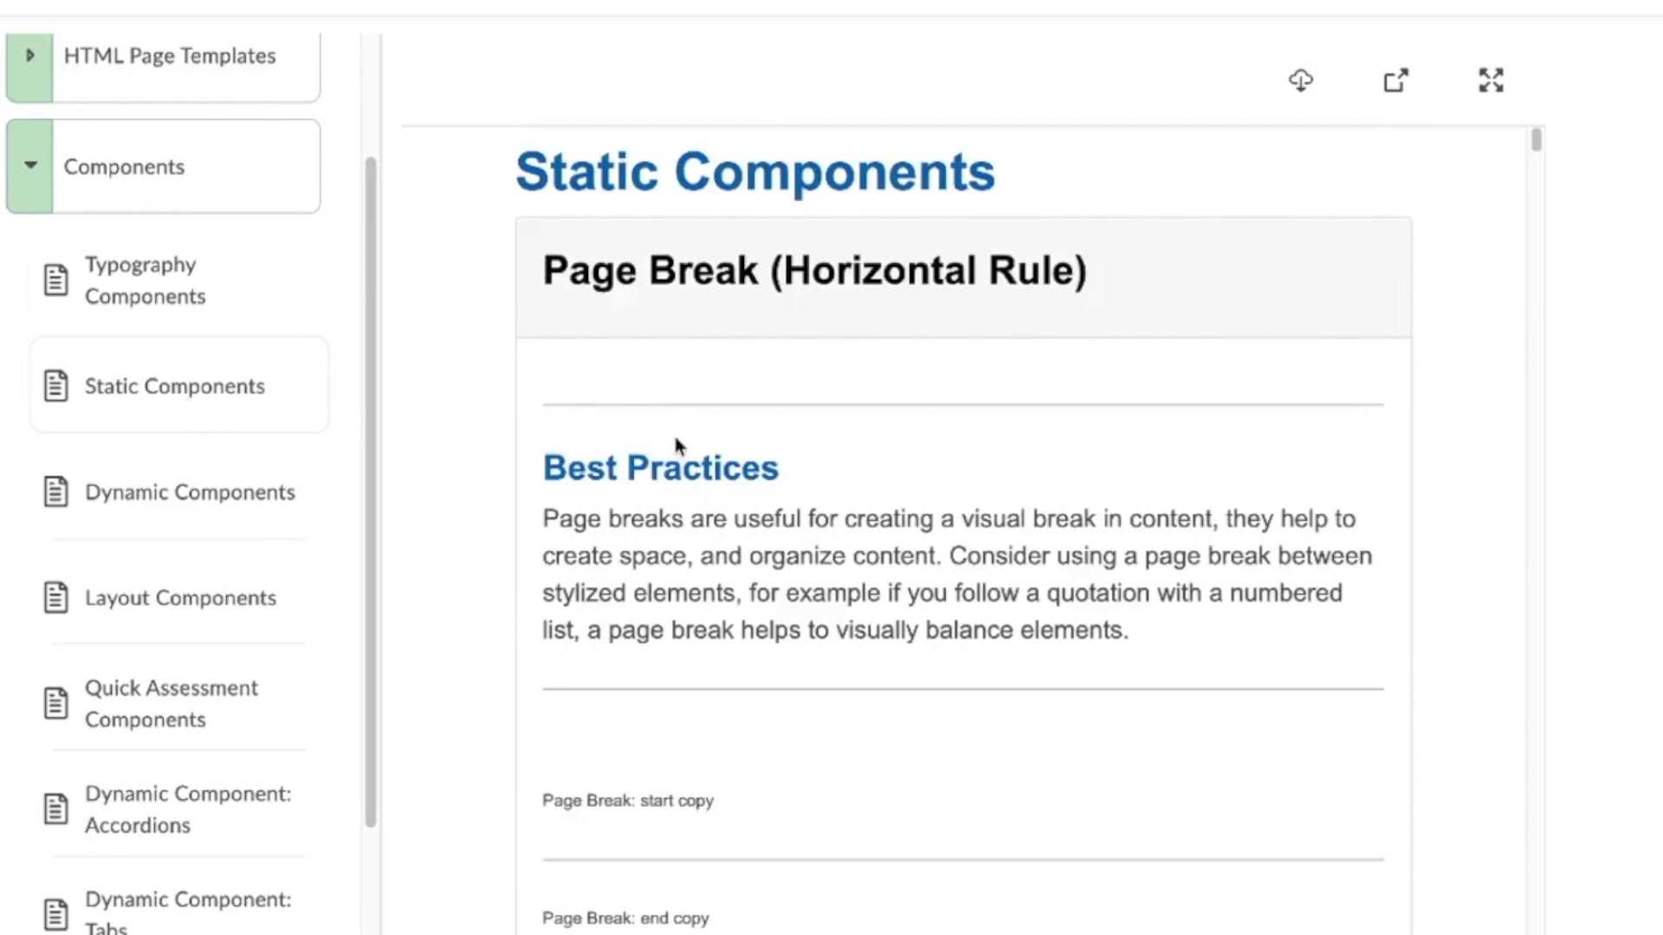
{"action": "scroll", "coordinate": [586, 445], "scroll_direction": "down", "scroll_amount": 13}
{"action": "scroll", "coordinate": [583, 474], "scroll_direction": "down", "scroll_amount": 8}
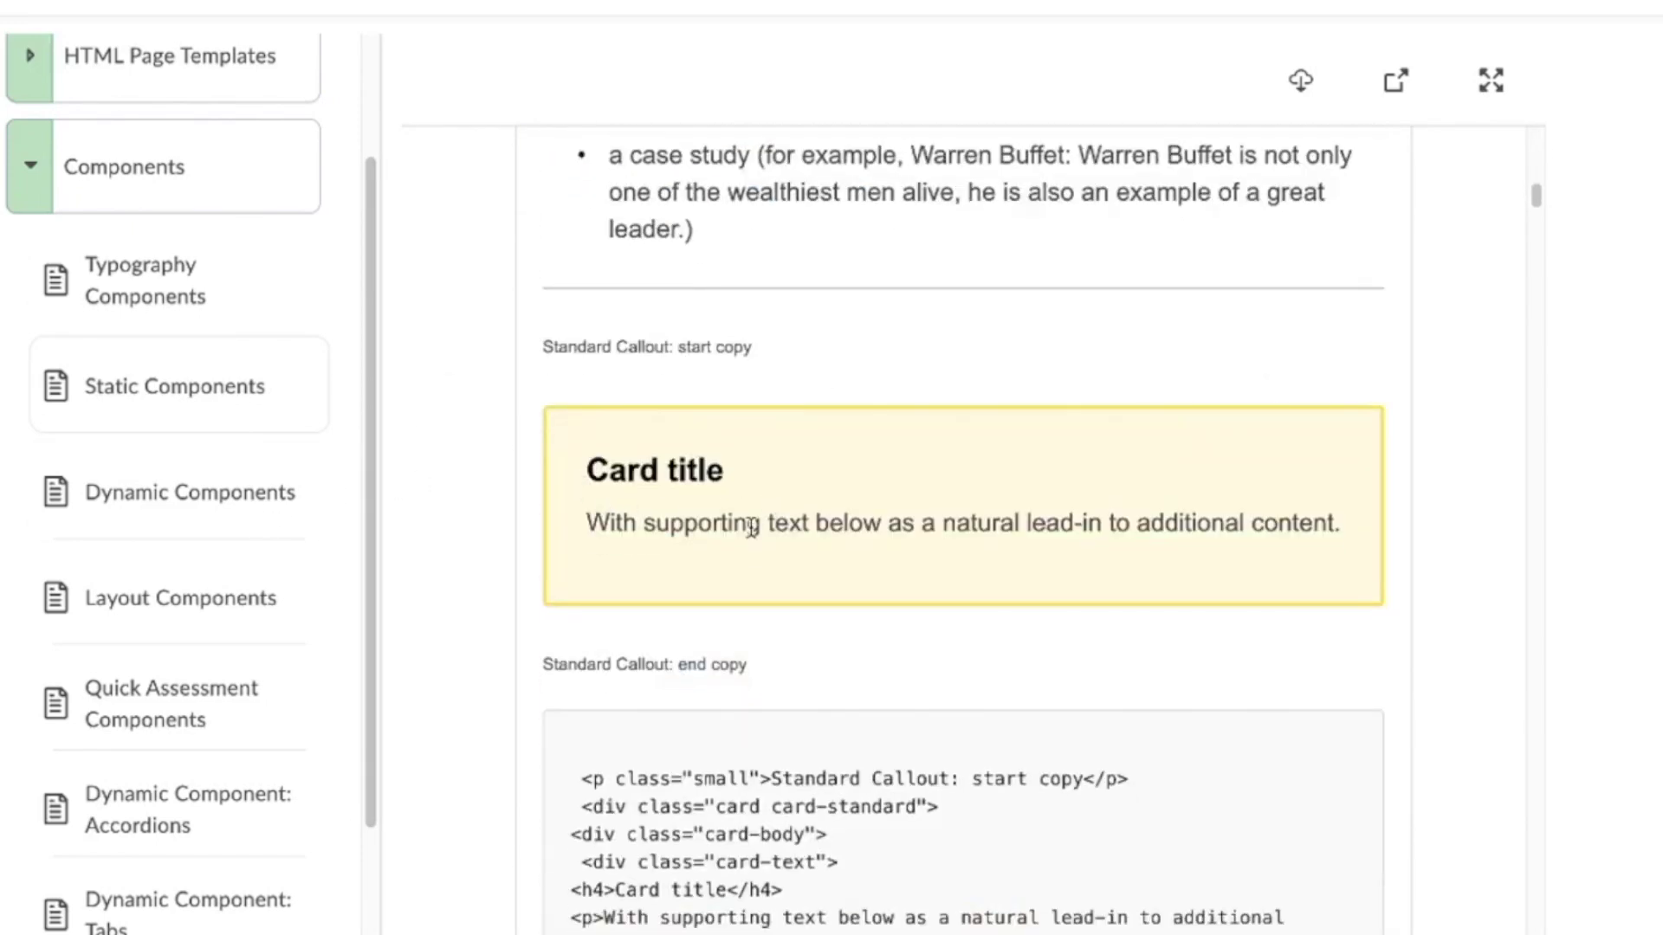
{"action": "scroll", "coordinate": [751, 527], "scroll_direction": "down", "scroll_amount": 3}
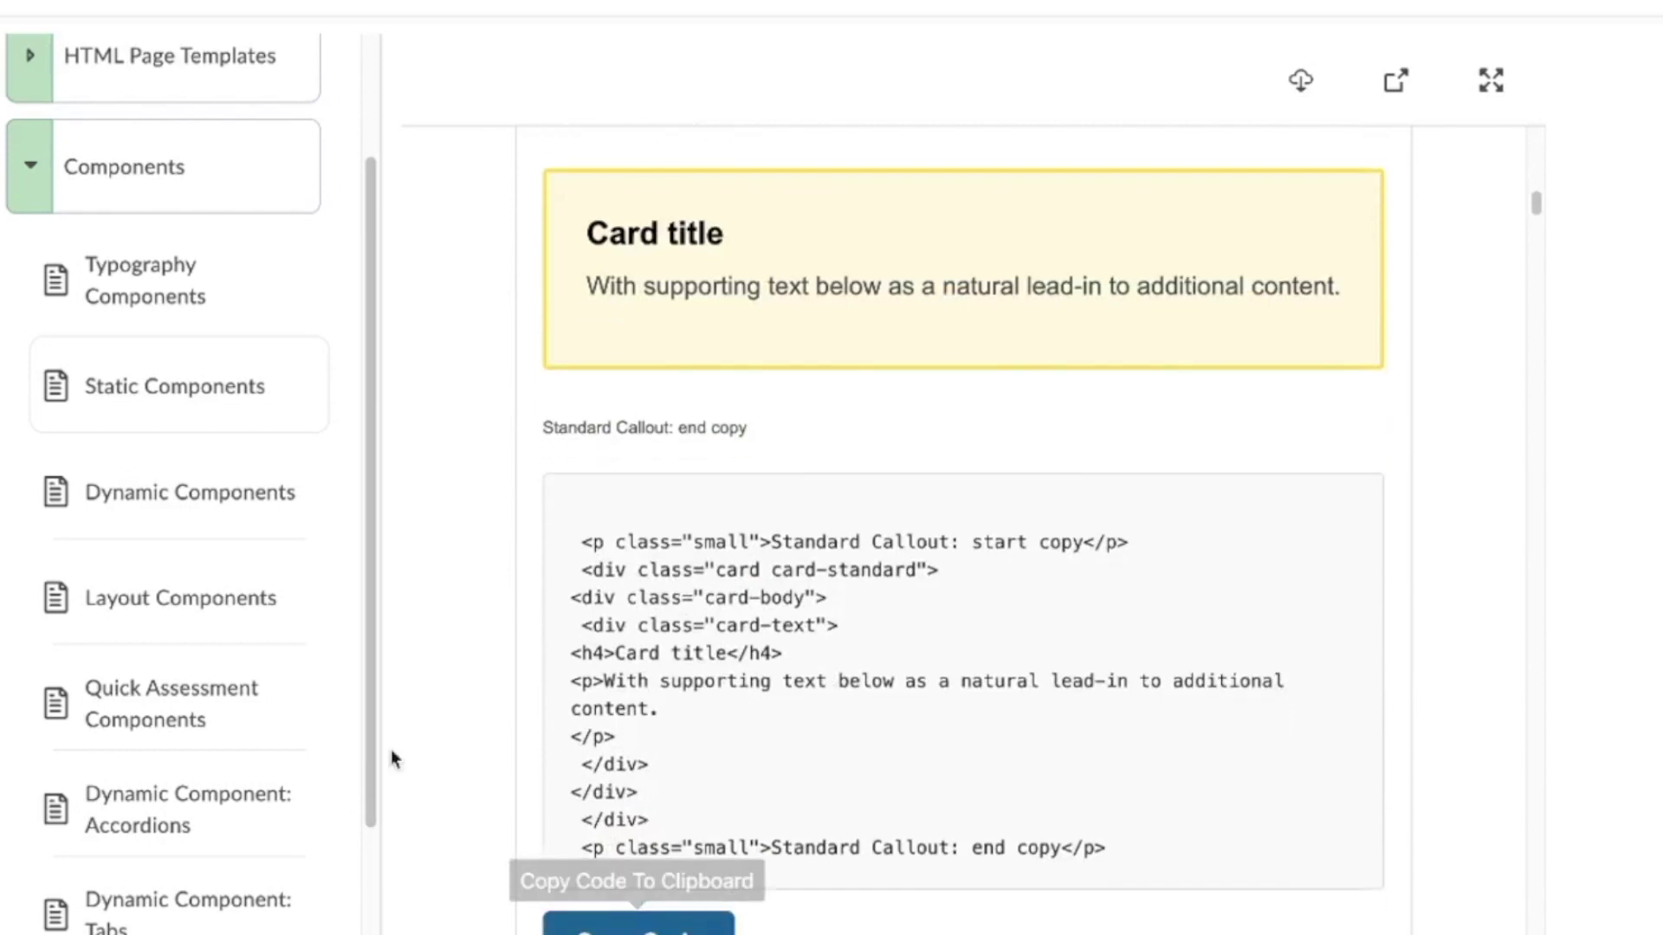
{"action": "left_click", "coordinate": [237, 511]}
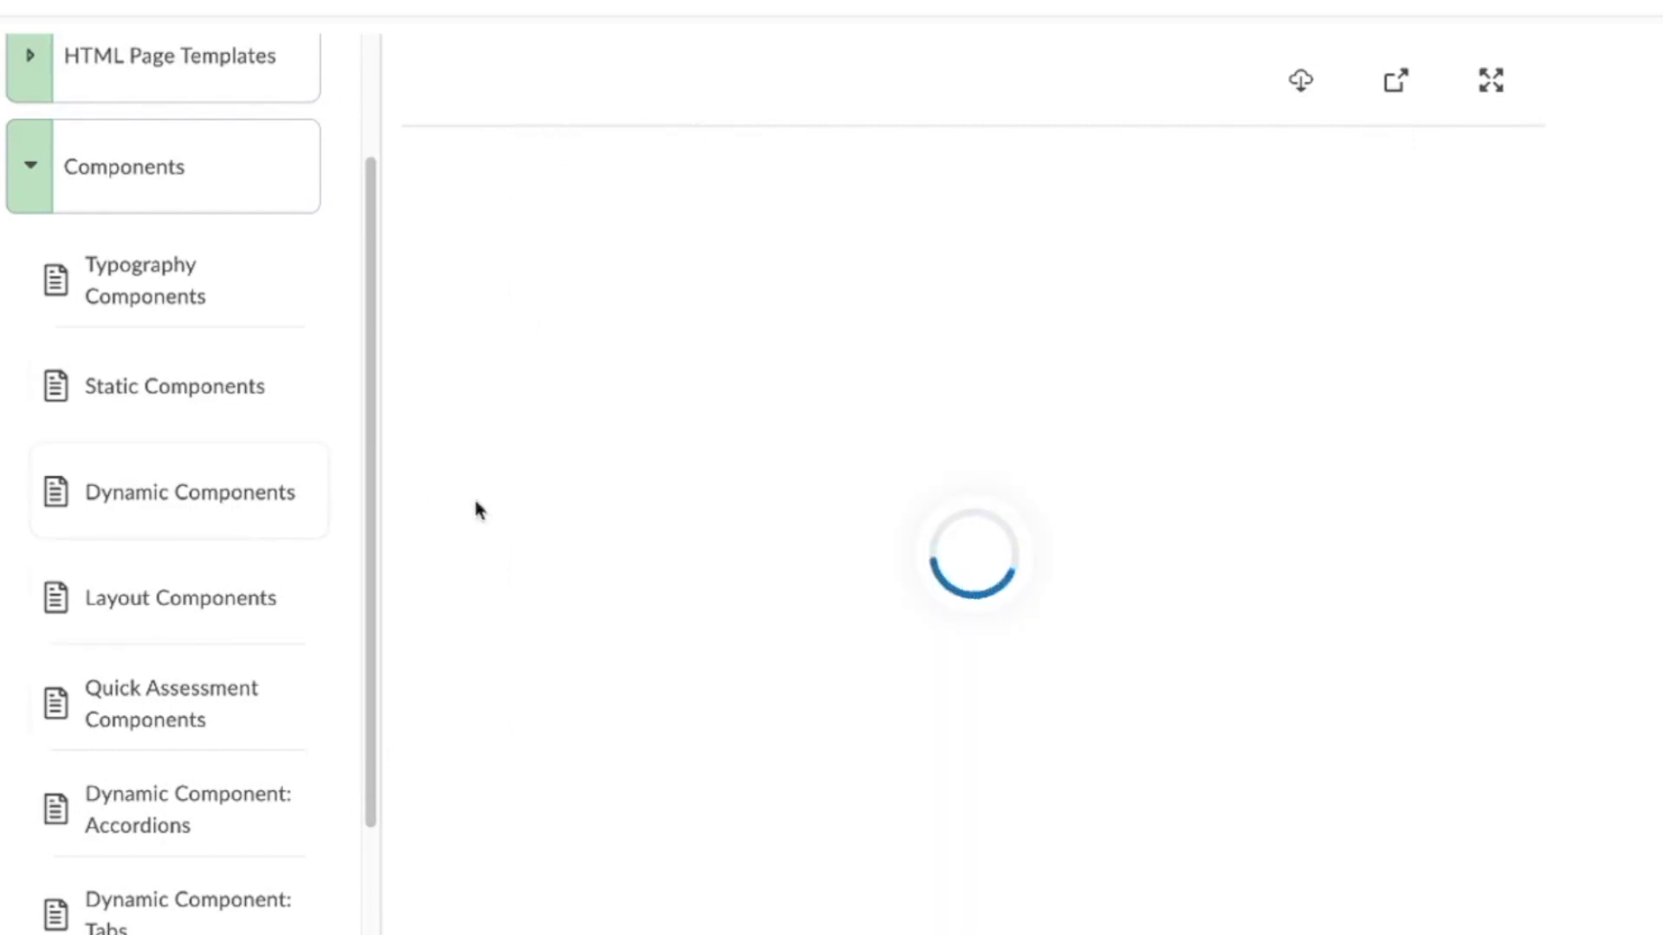
{"action": "scroll", "coordinate": [761, 568], "scroll_direction": "down", "scroll_amount": 1}
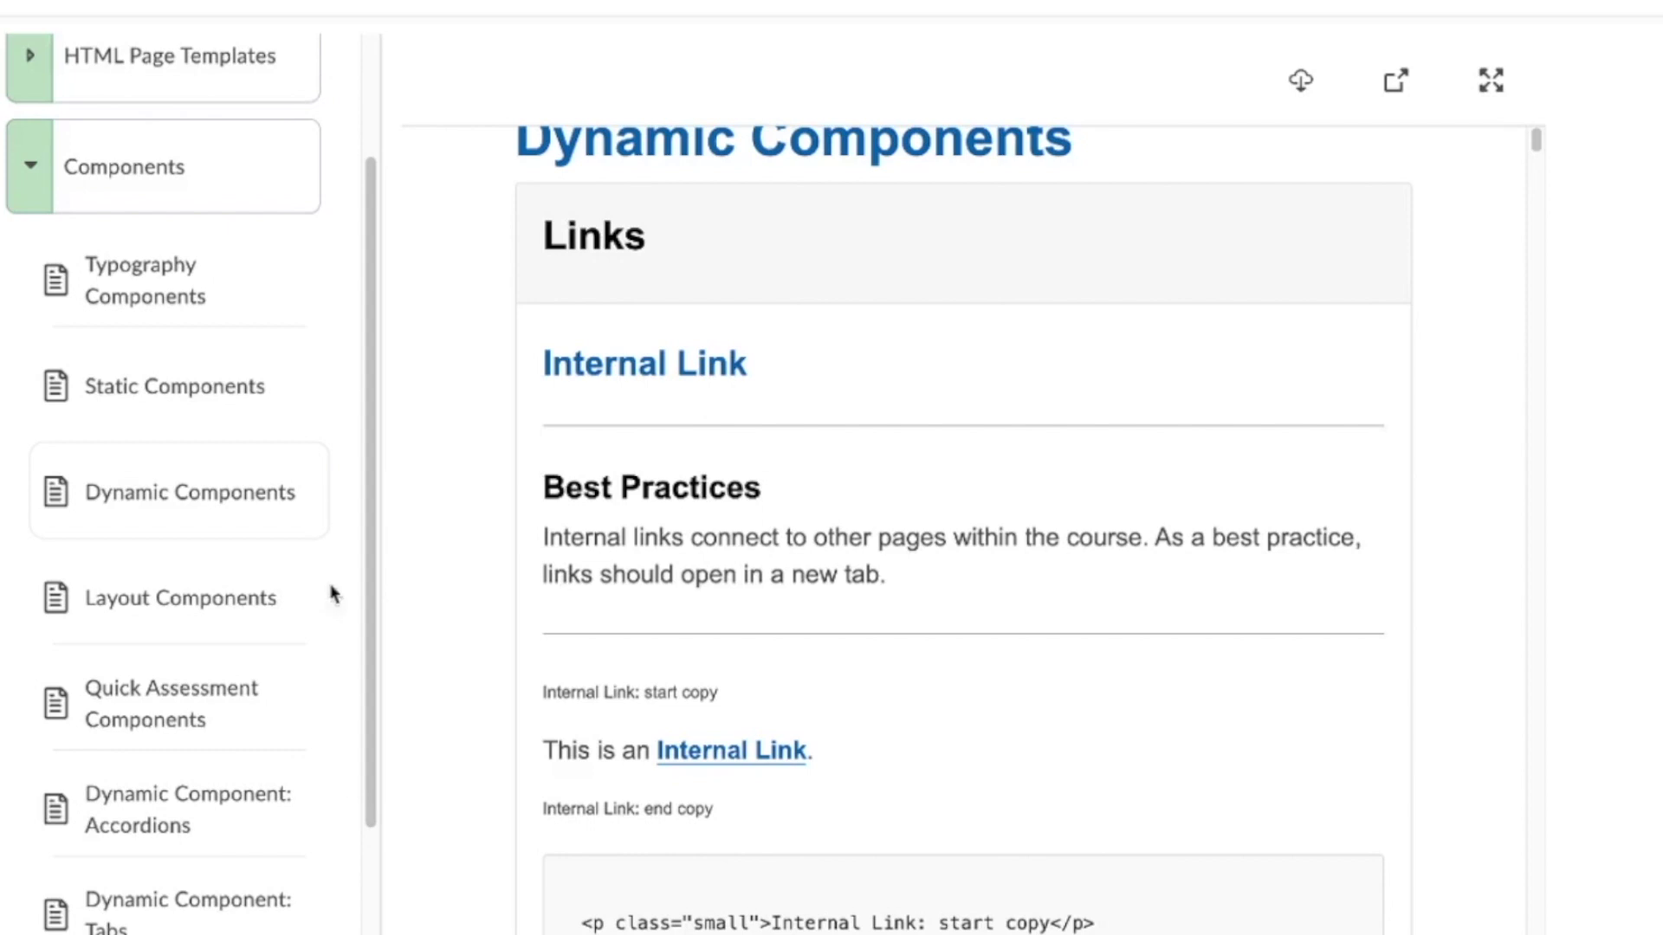
Open Dynamic Component: Accordions, try out the single Accordion Title sample, and look through the code of the accordion examples
{"action": "scroll", "coordinate": [224, 571], "scroll_direction": "down", "scroll_amount": 4}
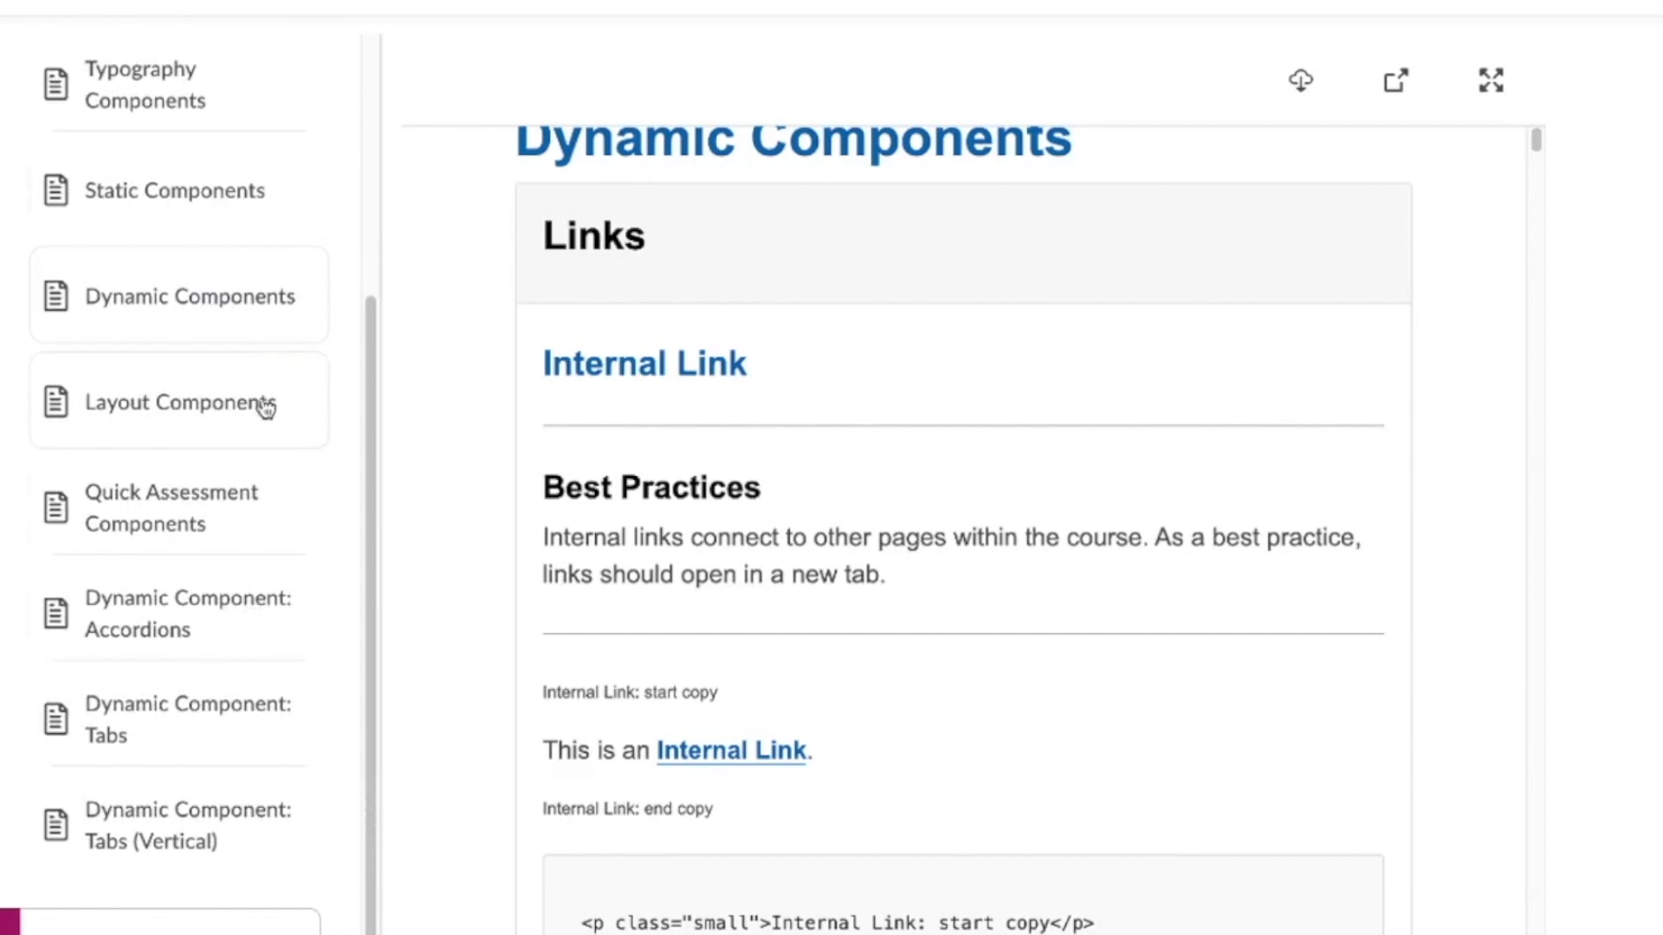
{"action": "left_click", "coordinate": [243, 638]}
{"action": "scroll", "coordinate": [726, 494], "scroll_direction": "down", "scroll_amount": 6}
{"action": "scroll", "coordinate": [726, 494], "scroll_direction": "up", "scroll_amount": 1}
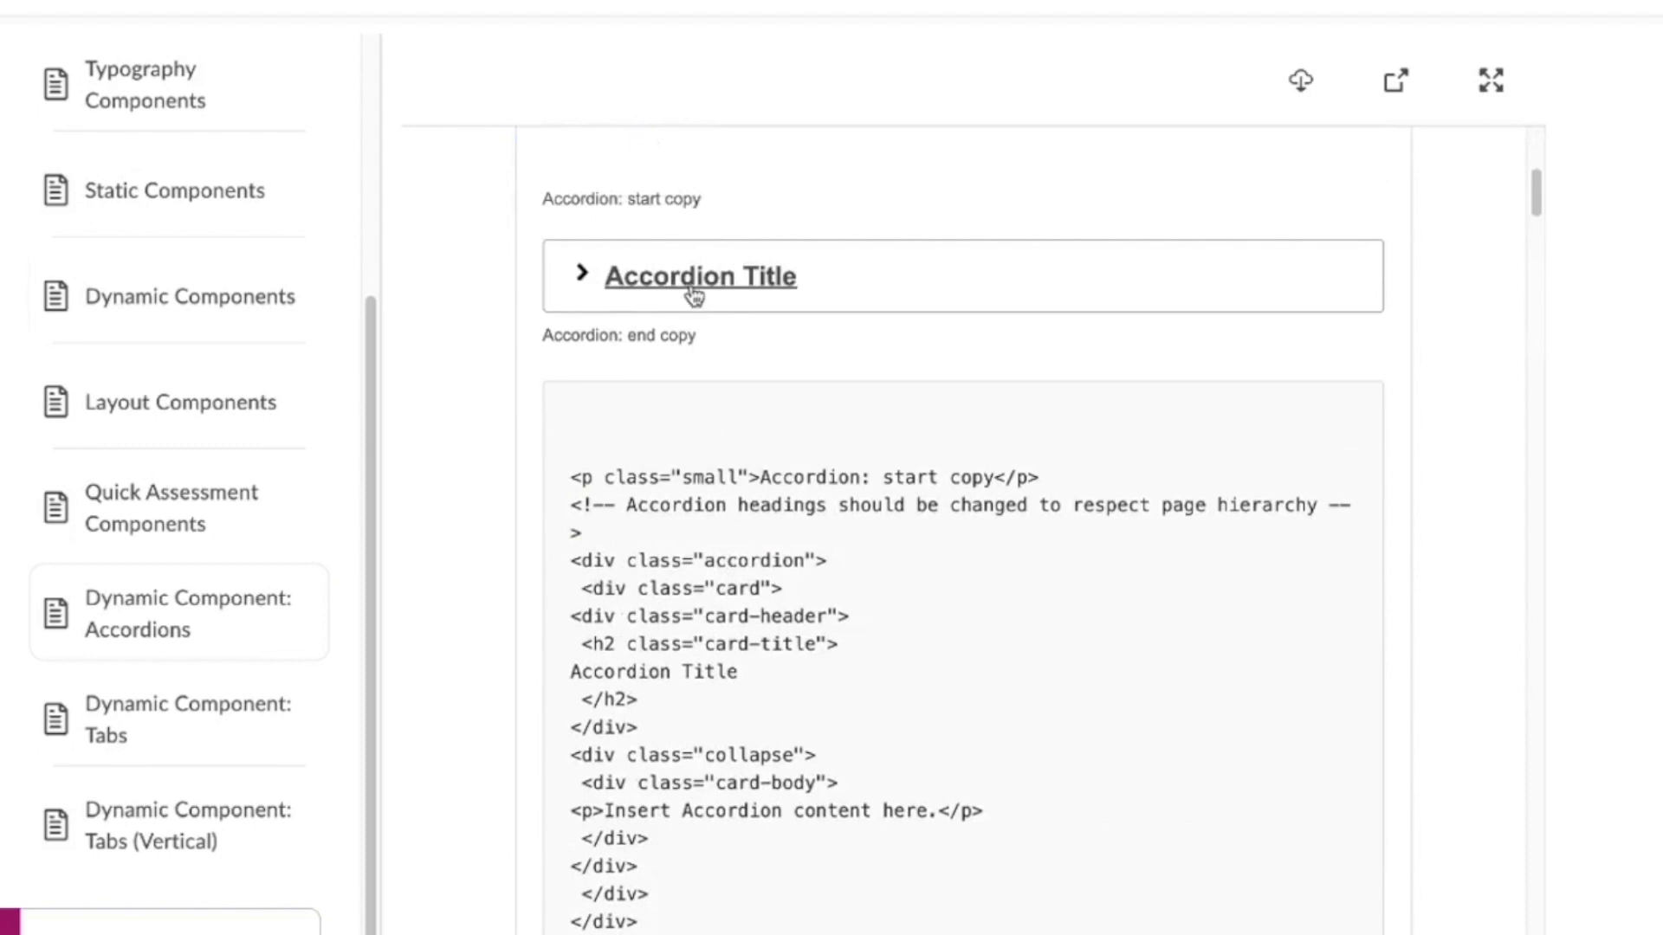
{"action": "left_click", "coordinate": [694, 296]}
{"action": "scroll", "coordinate": [753, 402], "scroll_direction": "down", "scroll_amount": 12}
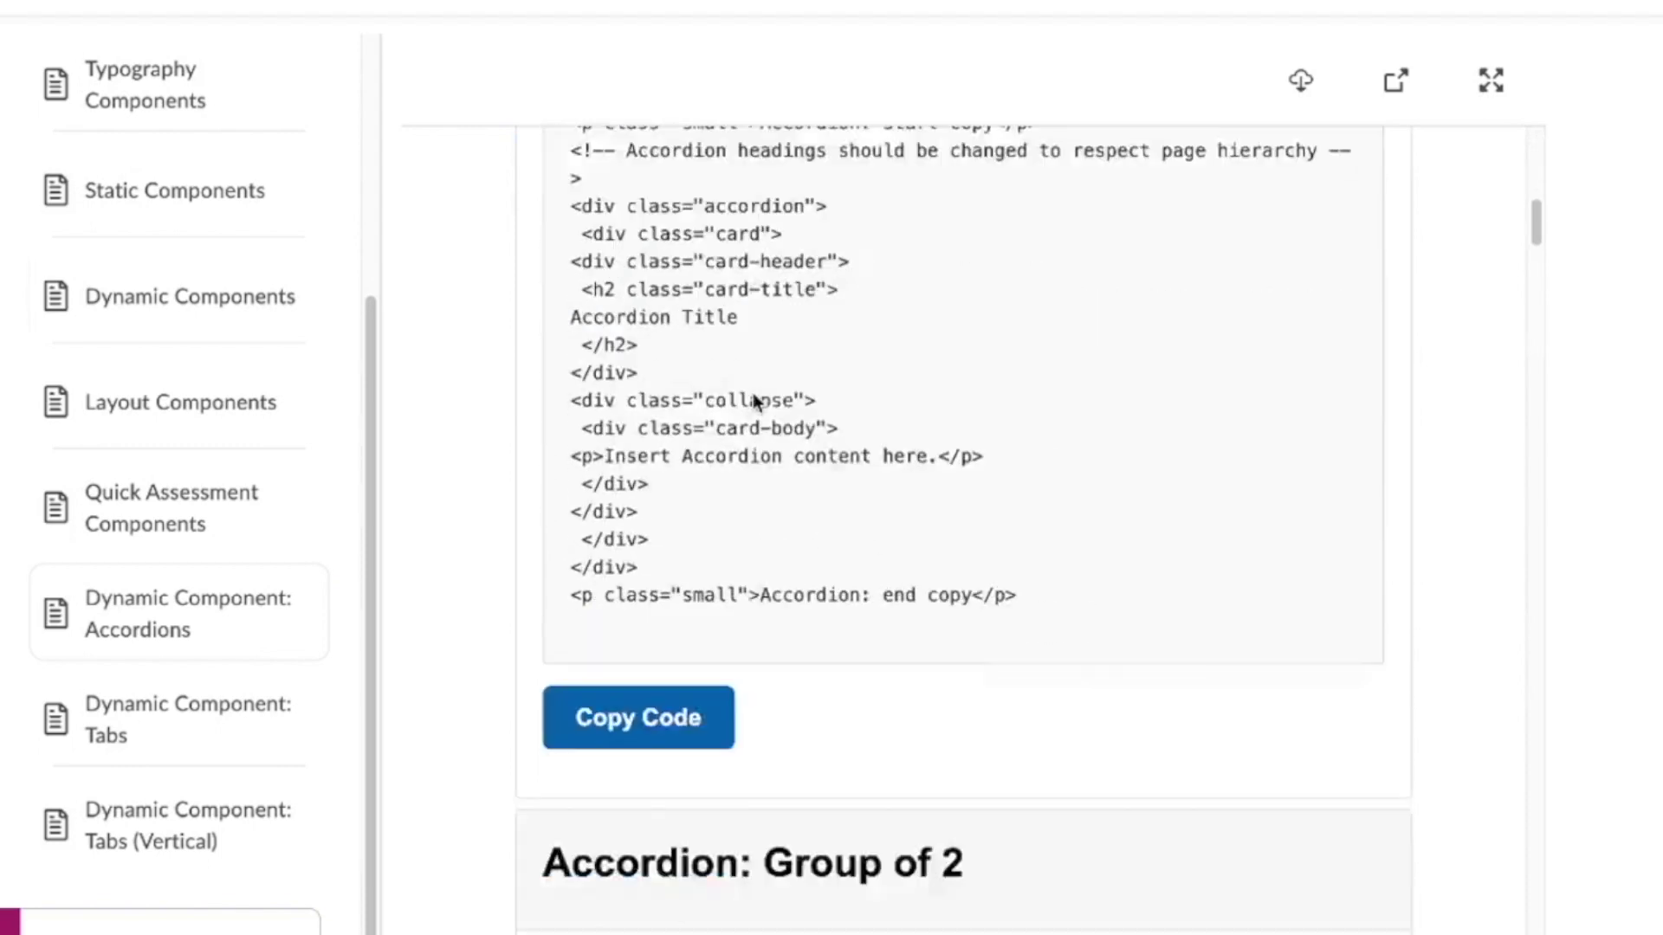
{"action": "scroll", "coordinate": [762, 346], "scroll_direction": "down", "scroll_amount": 15}
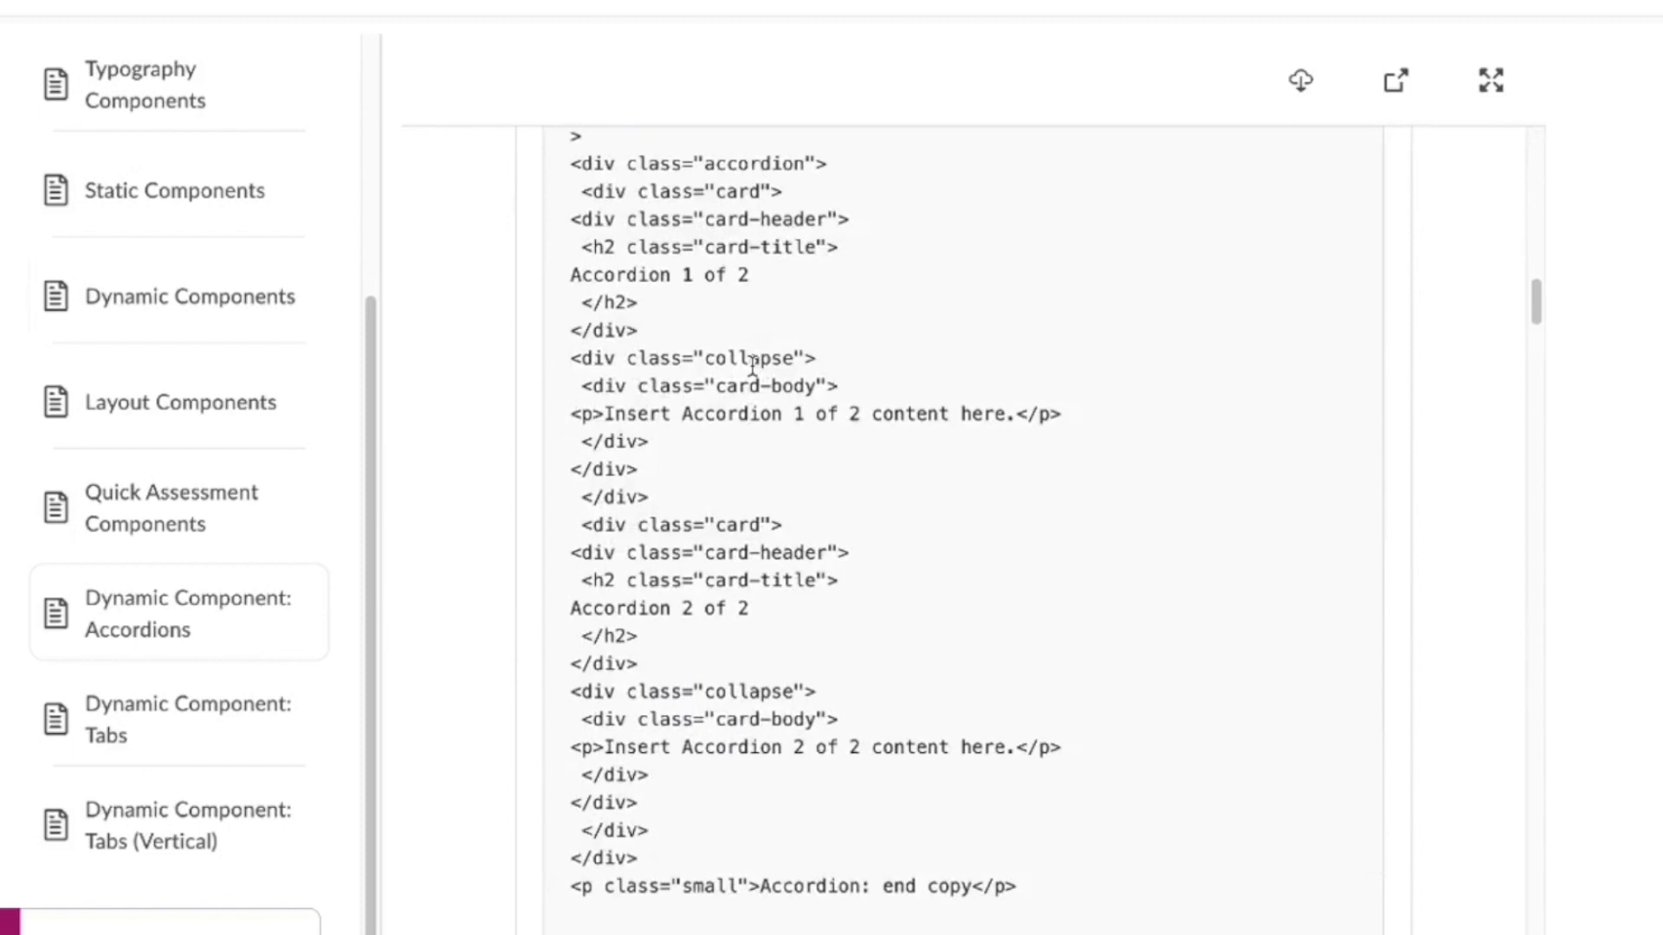
Expand Accordion 1 of 2 in the Accordion: Group of 2 sample and copy that component's embed code
{"action": "scroll", "coordinate": [734, 414], "scroll_direction": "up", "scroll_amount": 12}
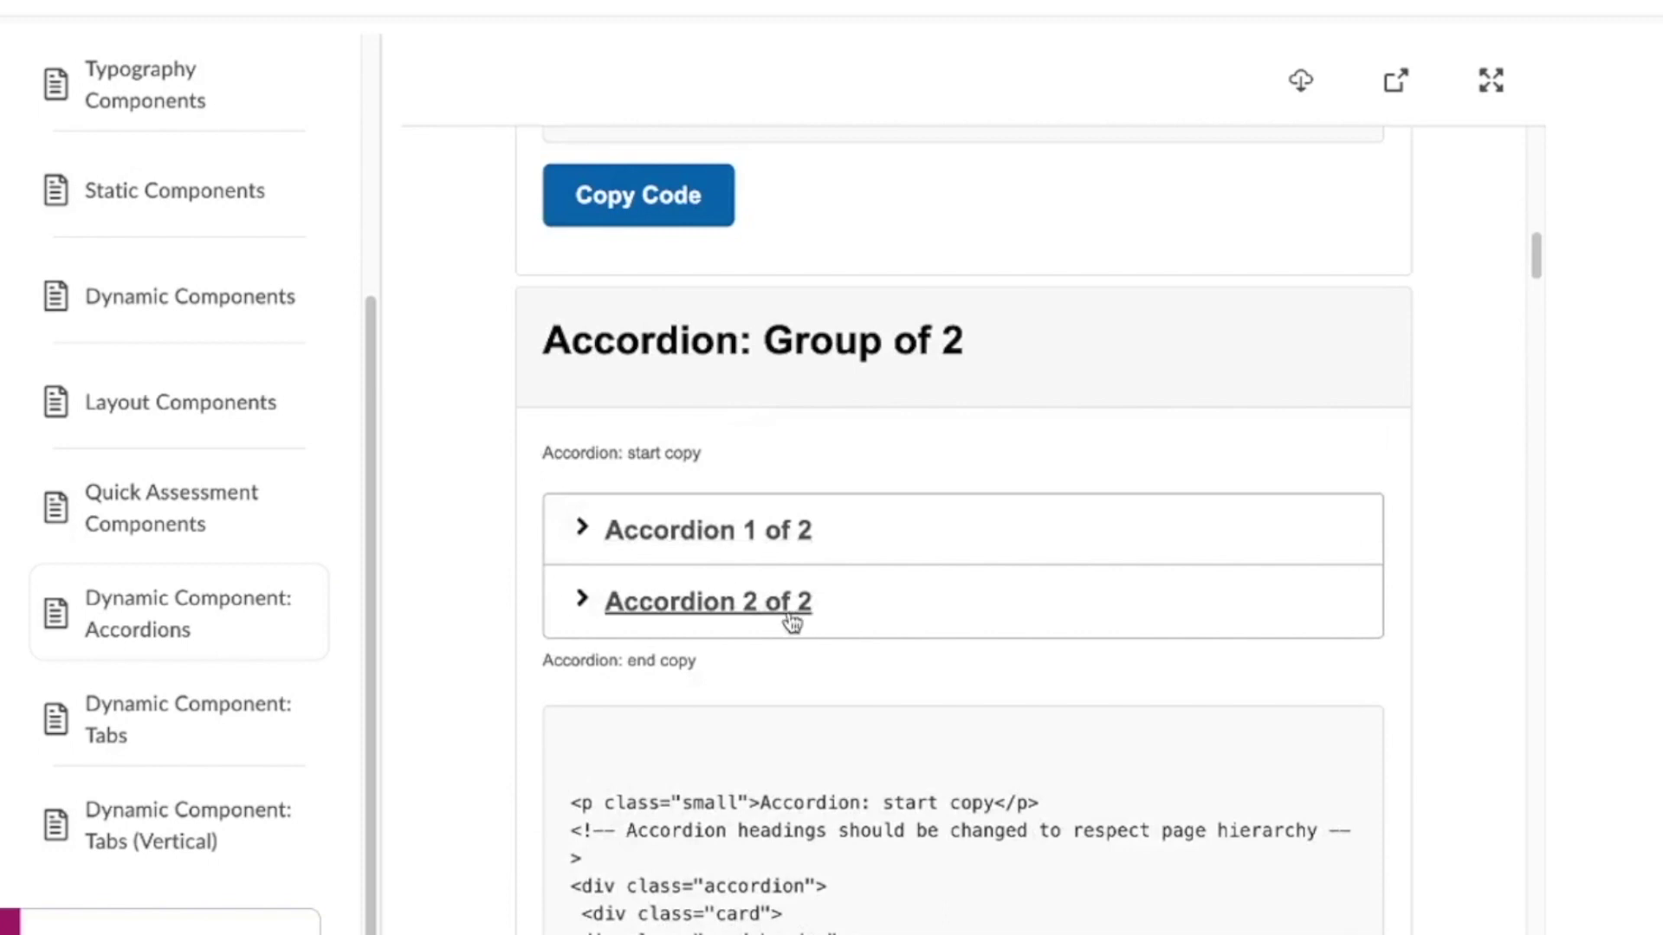
{"action": "left_click", "coordinate": [780, 546]}
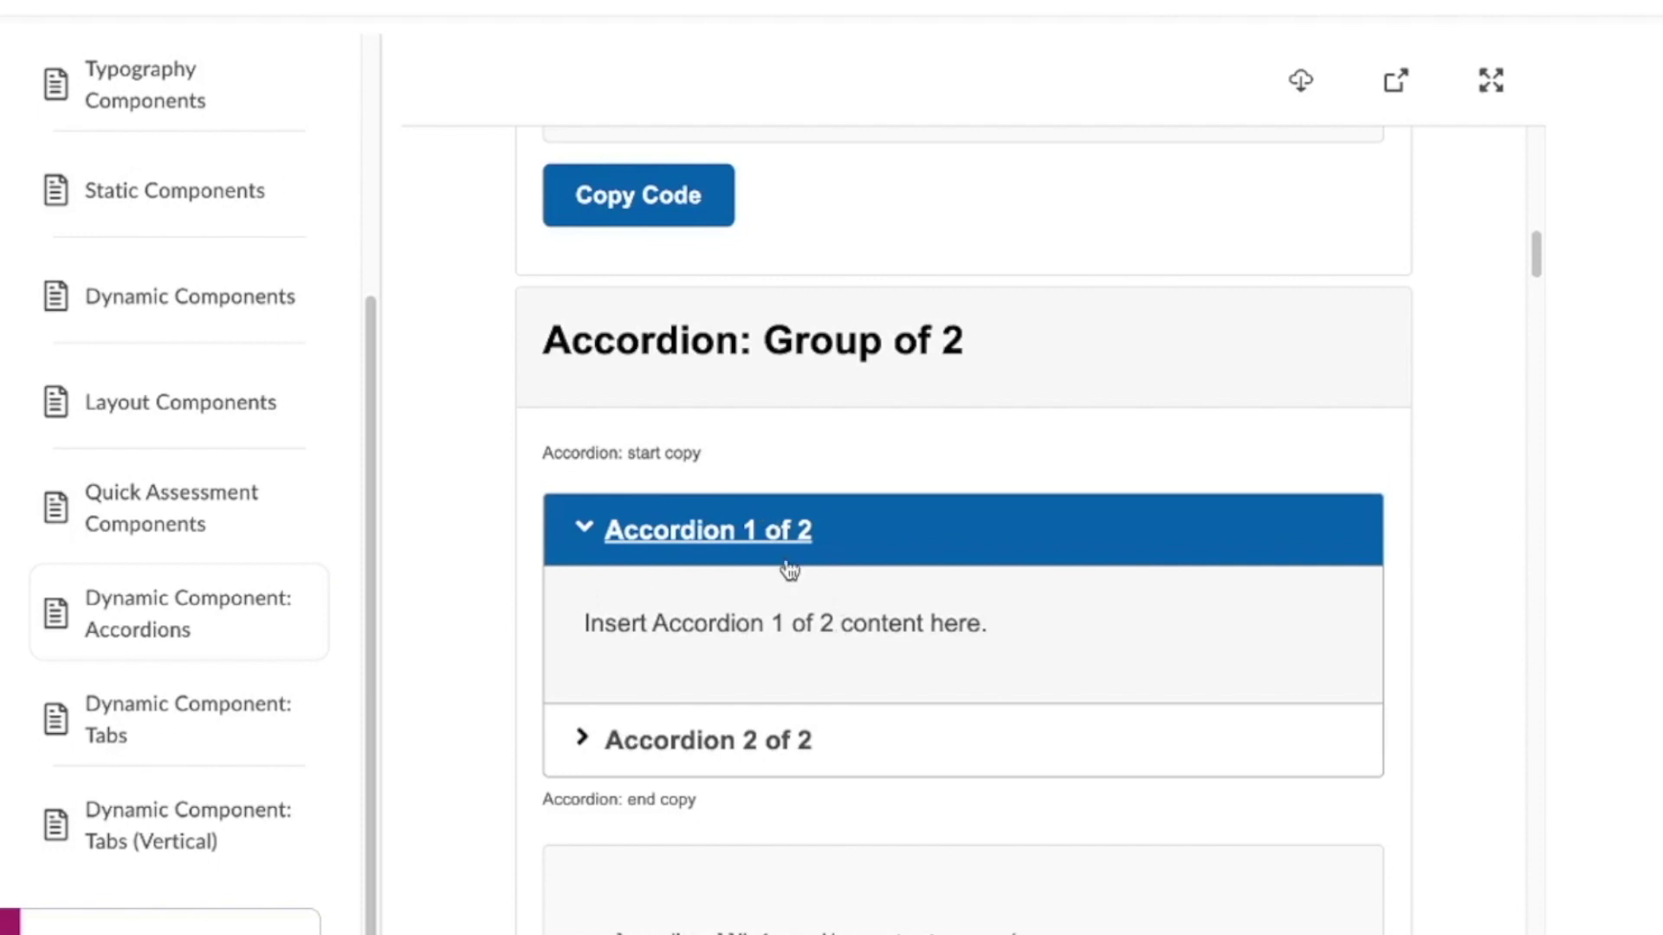
{"action": "scroll", "coordinate": [845, 541], "scroll_direction": "down", "scroll_amount": 5}
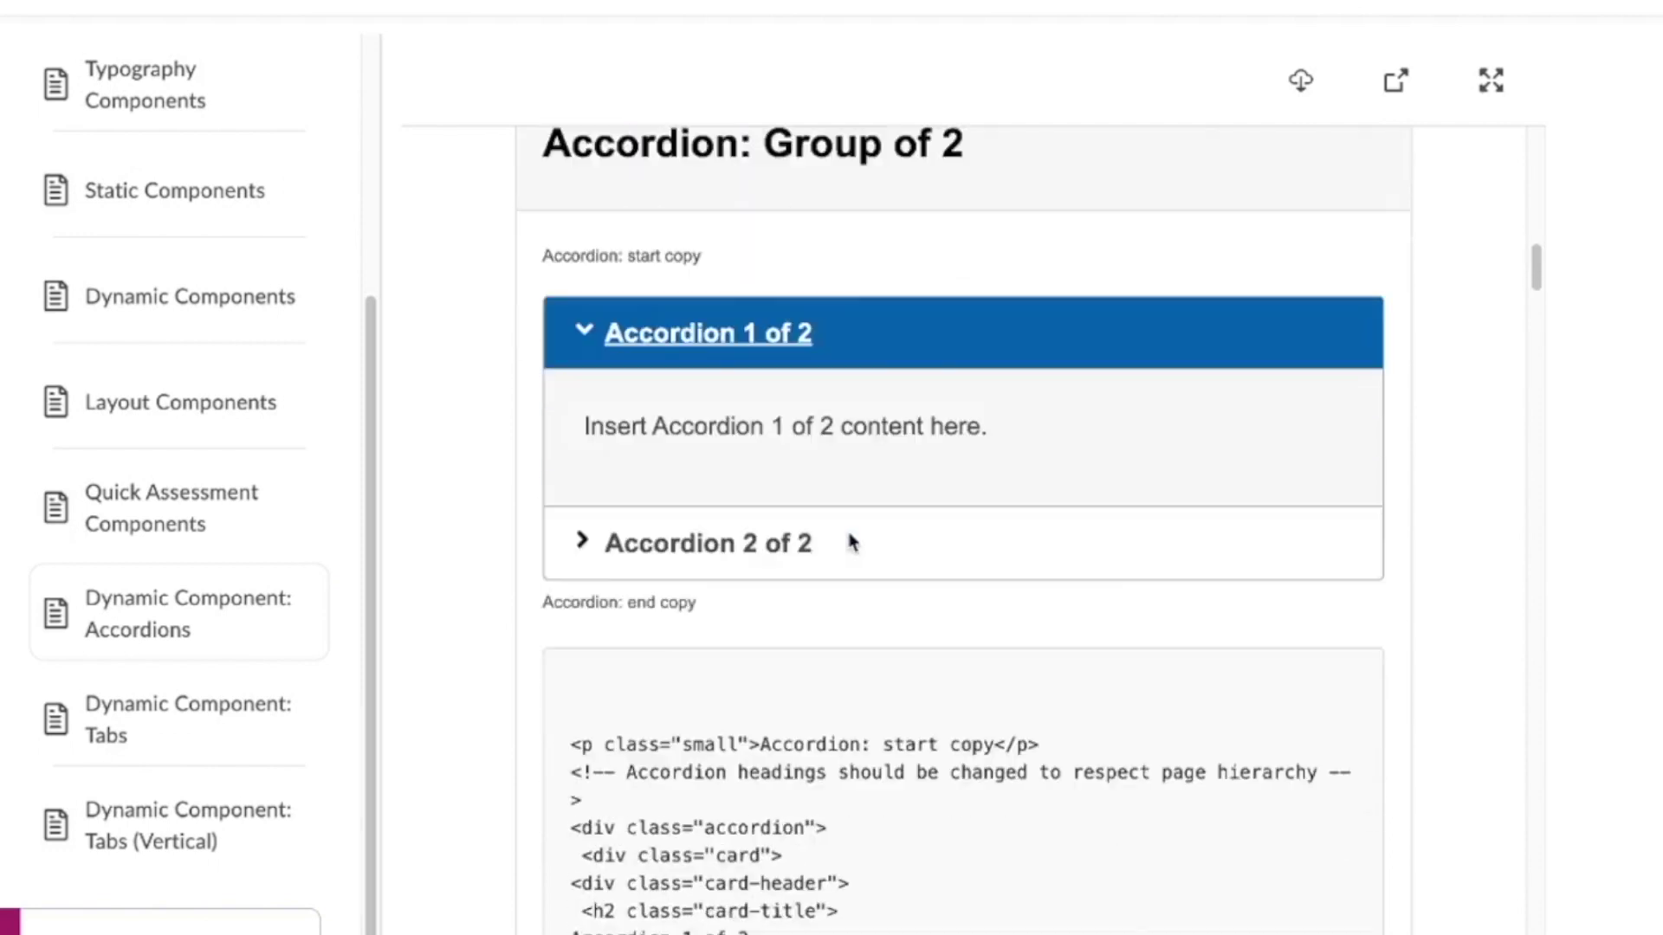
{"action": "scroll", "coordinate": [852, 539], "scroll_direction": "down", "scroll_amount": 2}
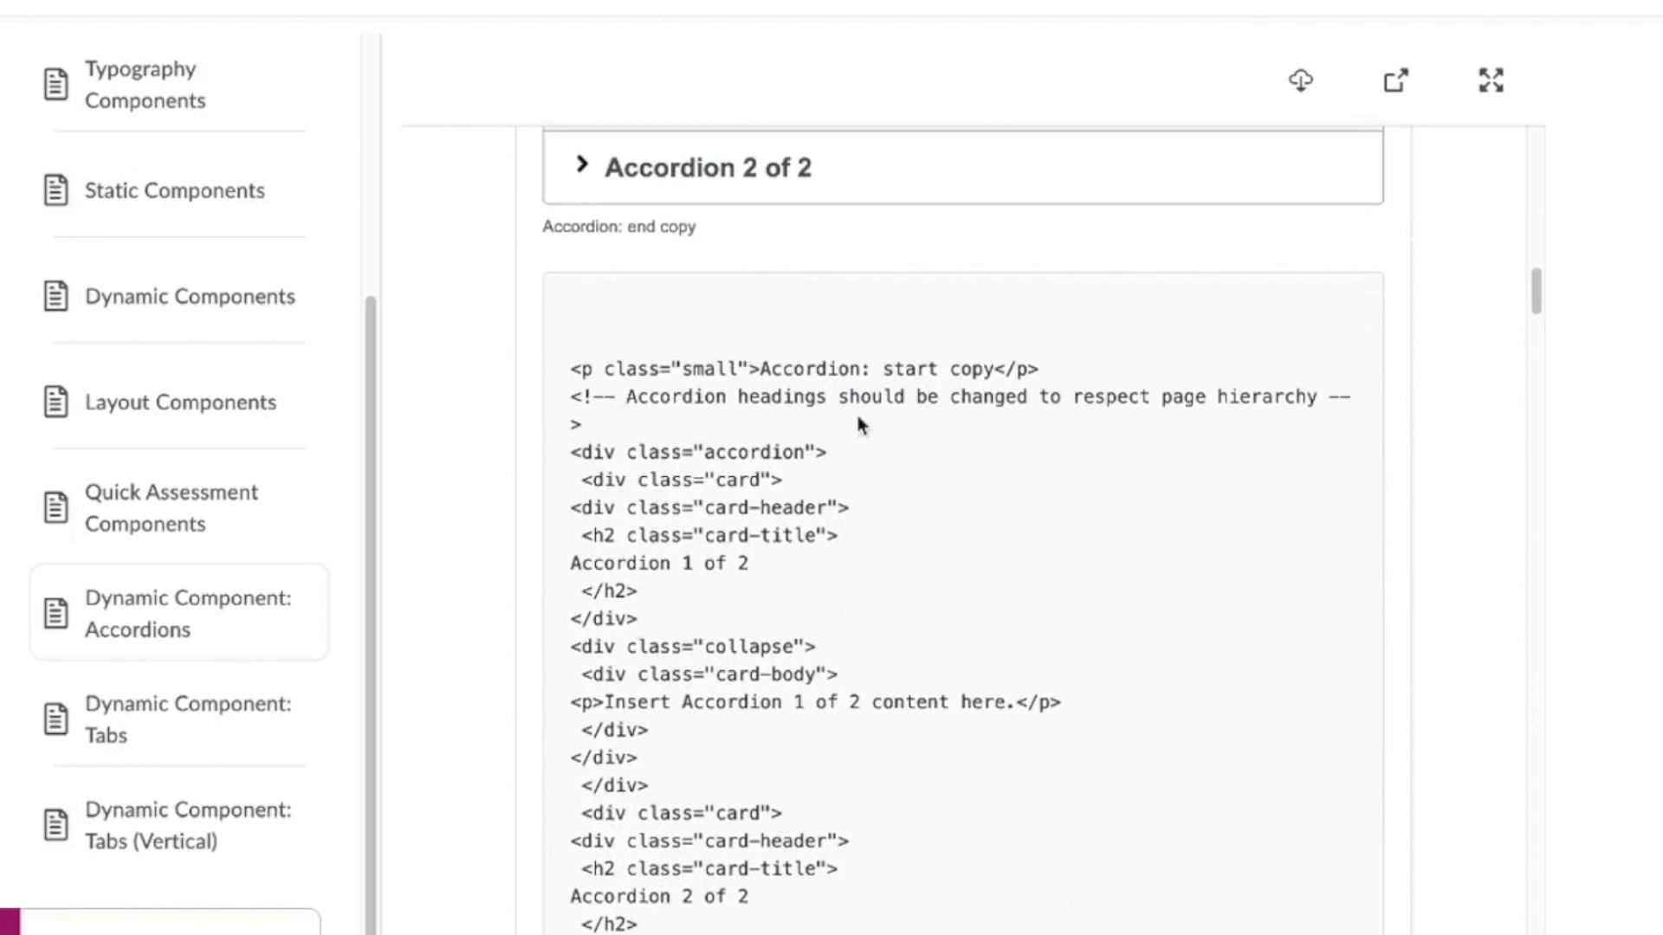
{"action": "scroll", "coordinate": [798, 375], "scroll_direction": "down", "scroll_amount": 6}
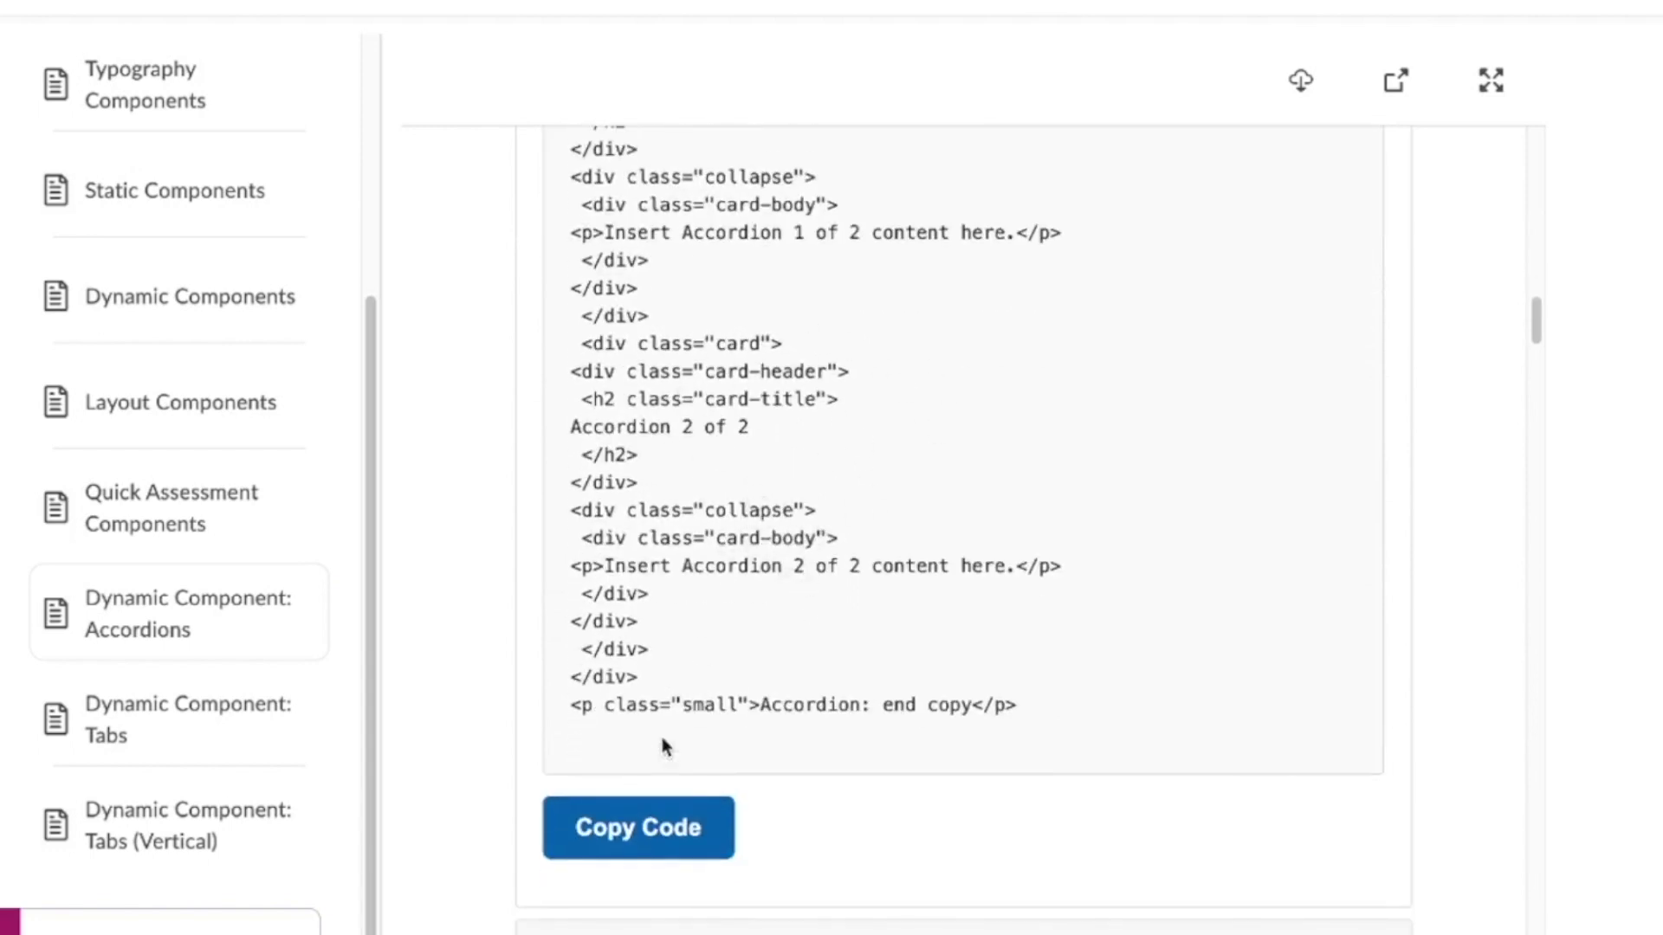
{"action": "left_click", "coordinate": [657, 839]}
{"action": "scroll", "coordinate": [636, 611], "scroll_direction": "up", "scroll_amount": 10}
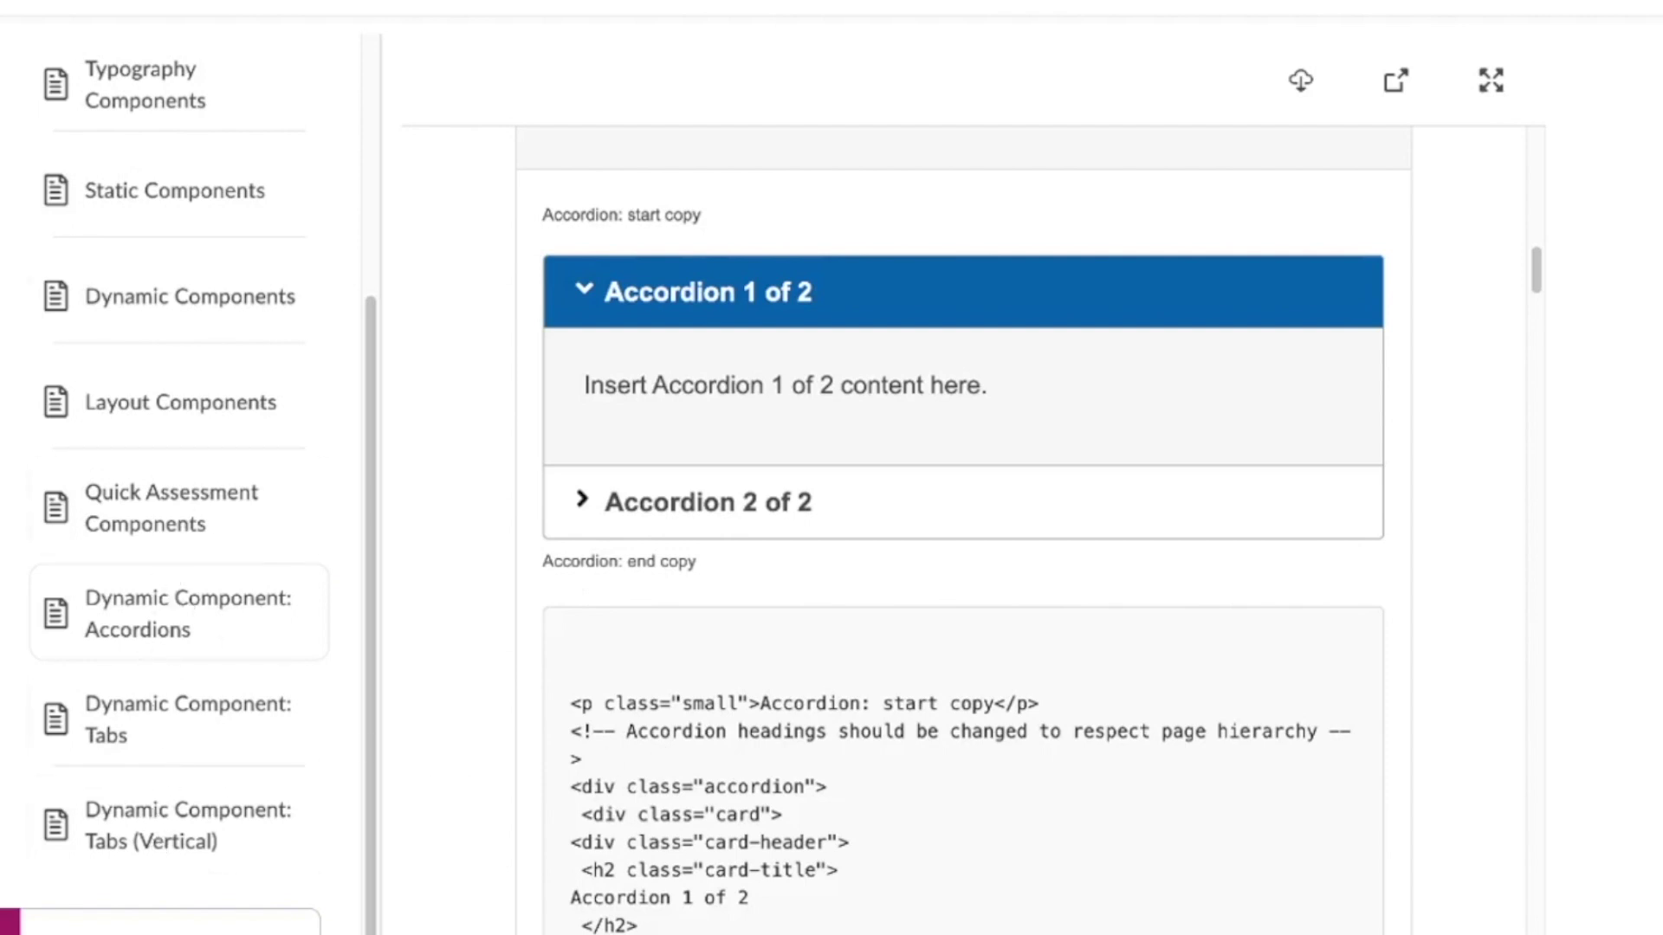
{"action": "left_click", "coordinate": [444, 29]}
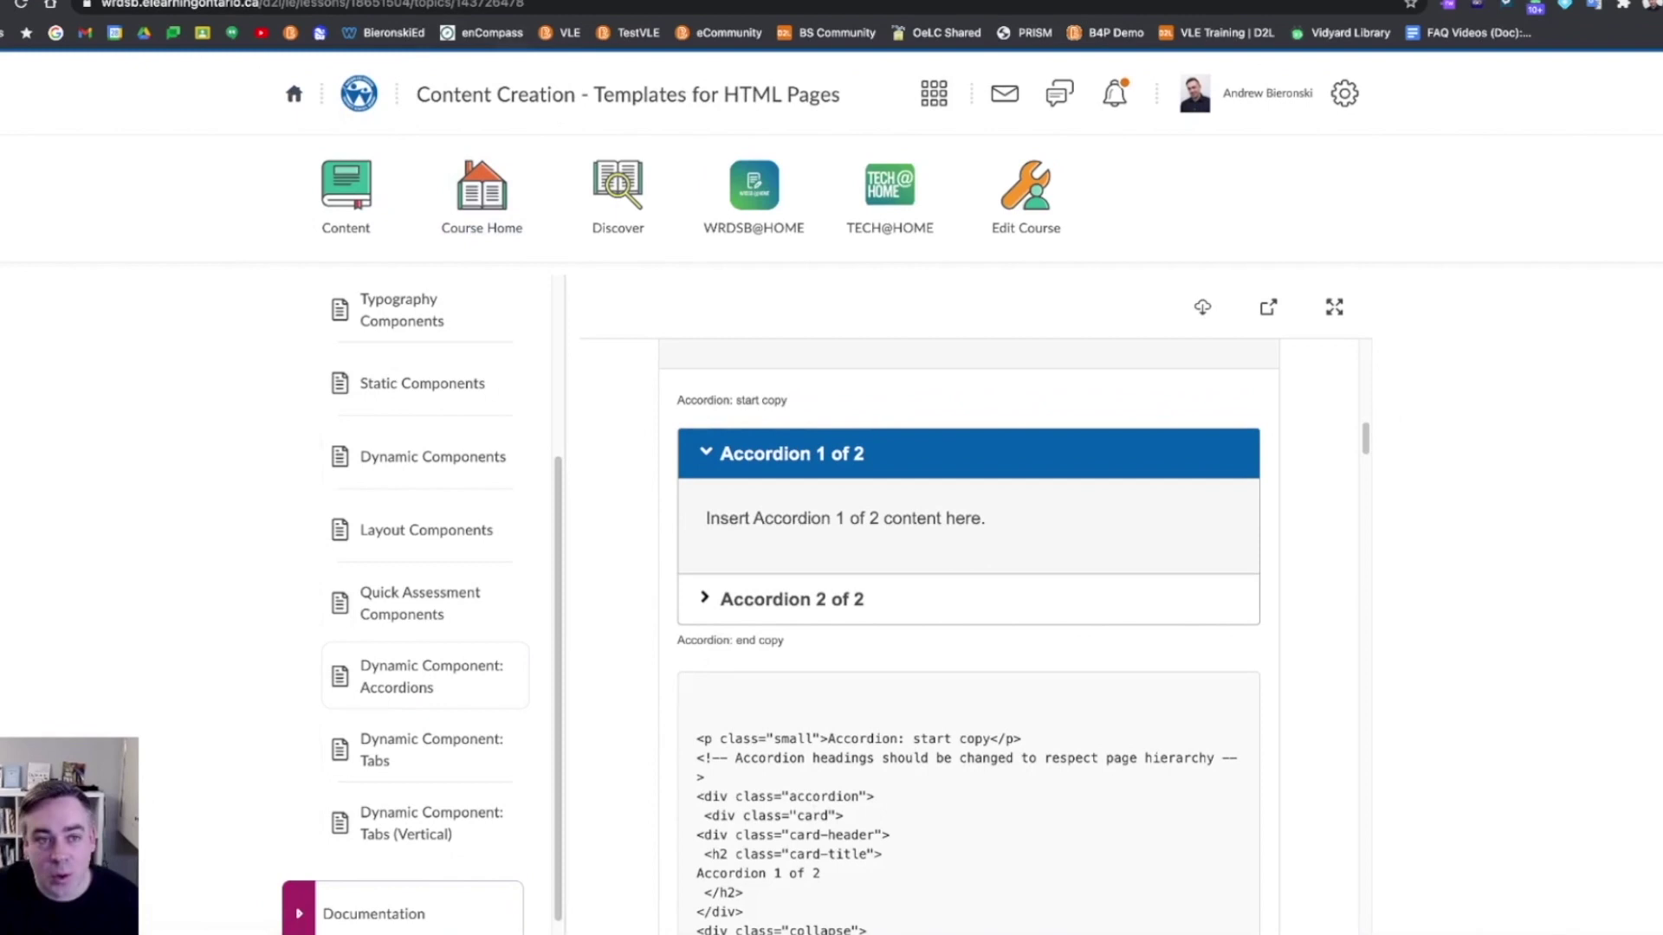
Load the Brightspace homepage in a separate browser tab and copy the Accordion: Group of 2 code from the accordions page
{"action": "left_click", "coordinate": [332, 82]}
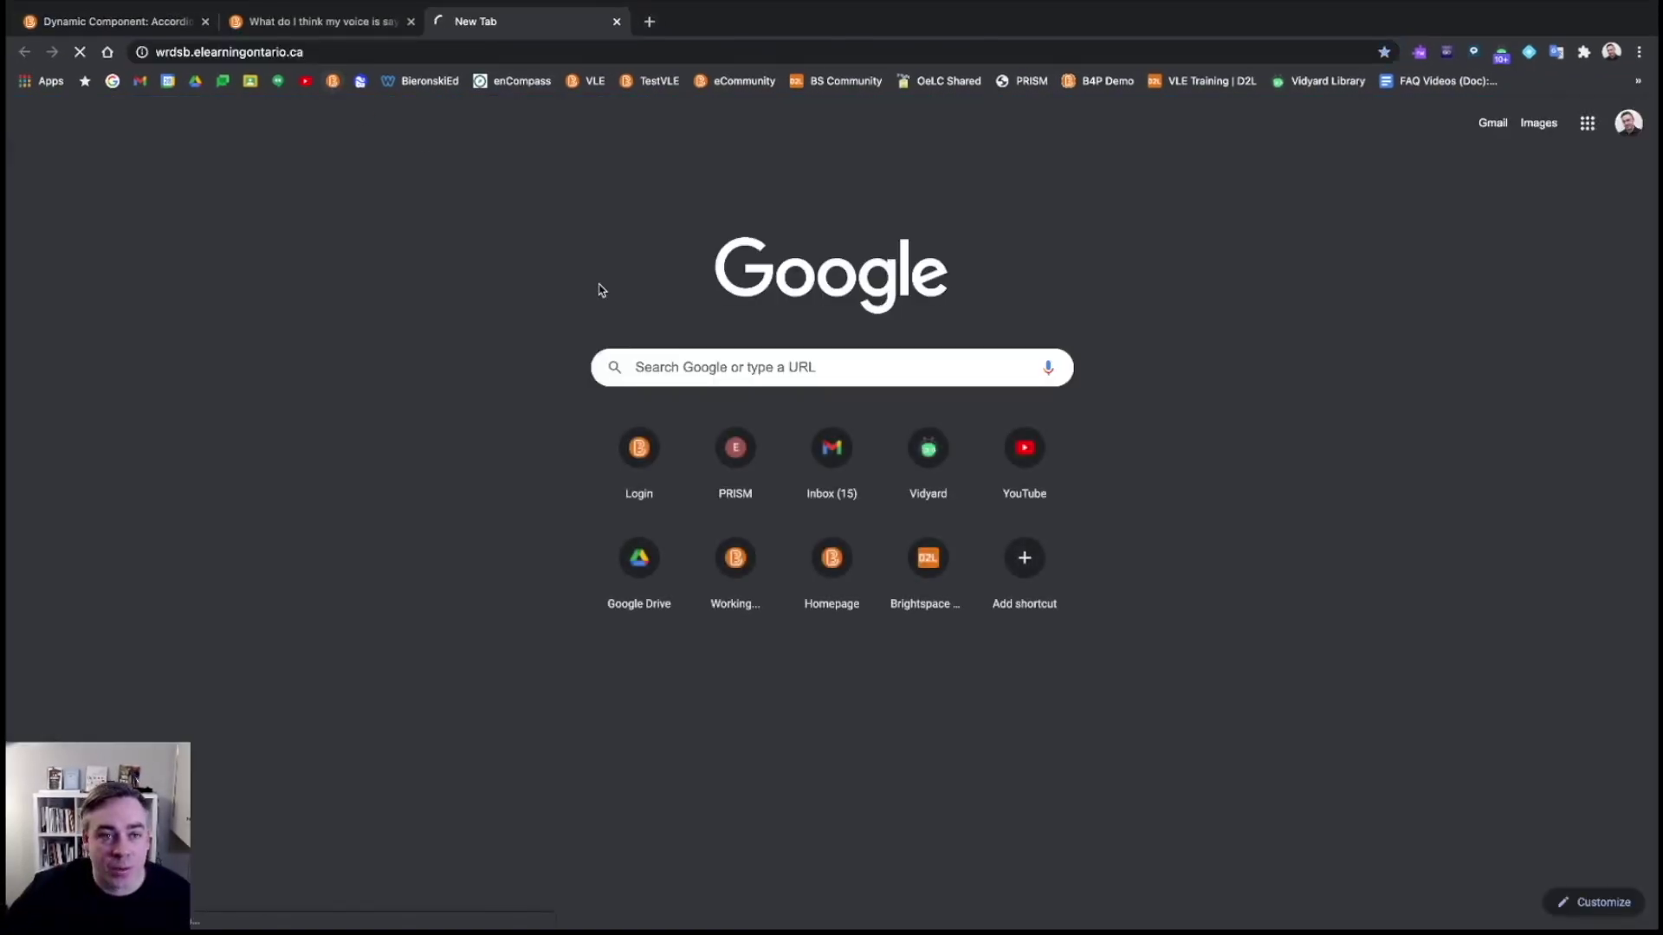
{"action": "left_click", "coordinate": [167, 24]}
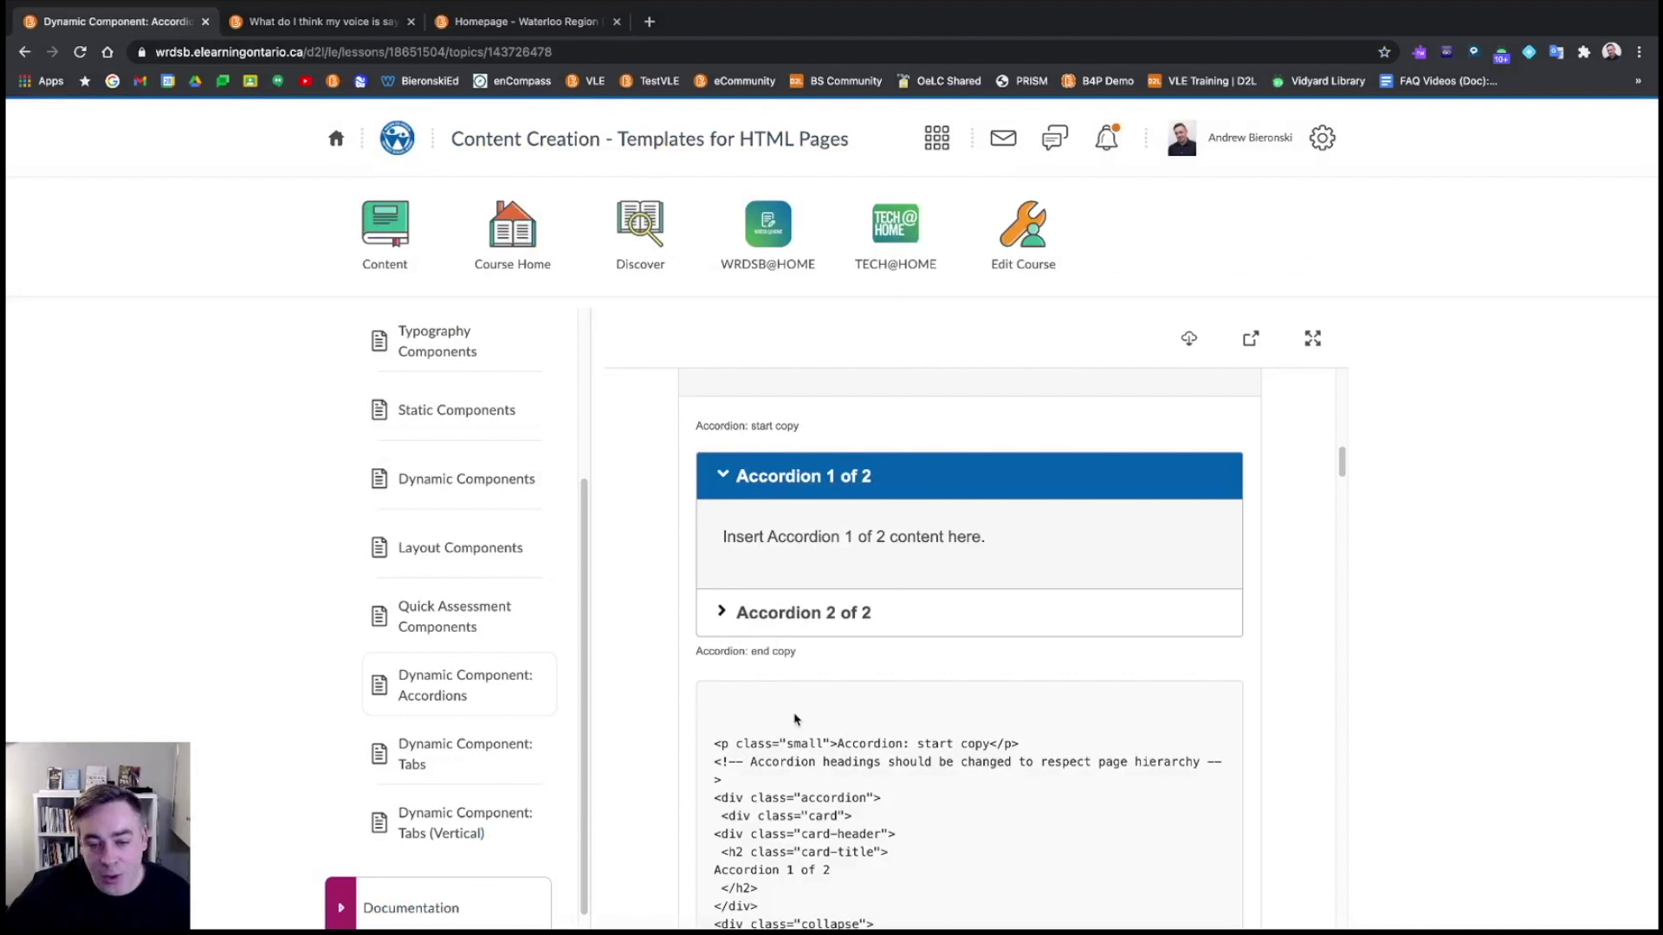
{"action": "scroll", "coordinate": [799, 701], "scroll_direction": "down", "scroll_amount": 3}
{"action": "scroll", "coordinate": [799, 702], "scroll_direction": "down", "scroll_amount": 5}
{"action": "left_click", "coordinate": [767, 739]}
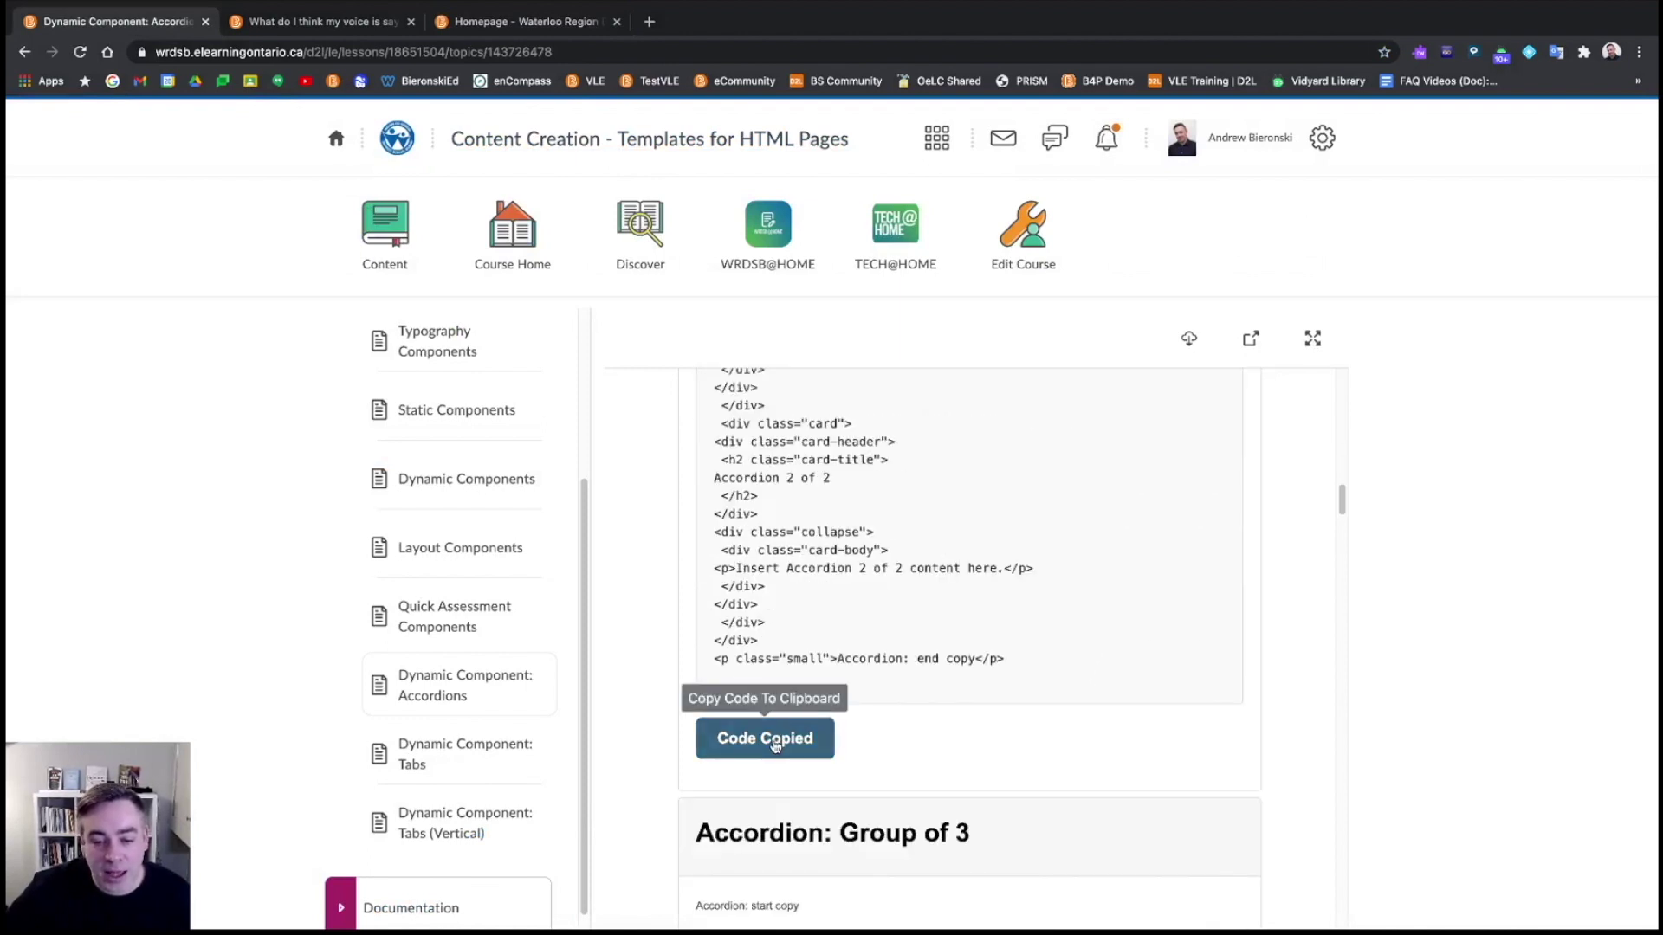
In the Brightspace homepage tab, go to Demo Class and open Demo HTML Page from the Sub-folder of Demo Unit 1
{"action": "left_click", "coordinate": [545, 22]}
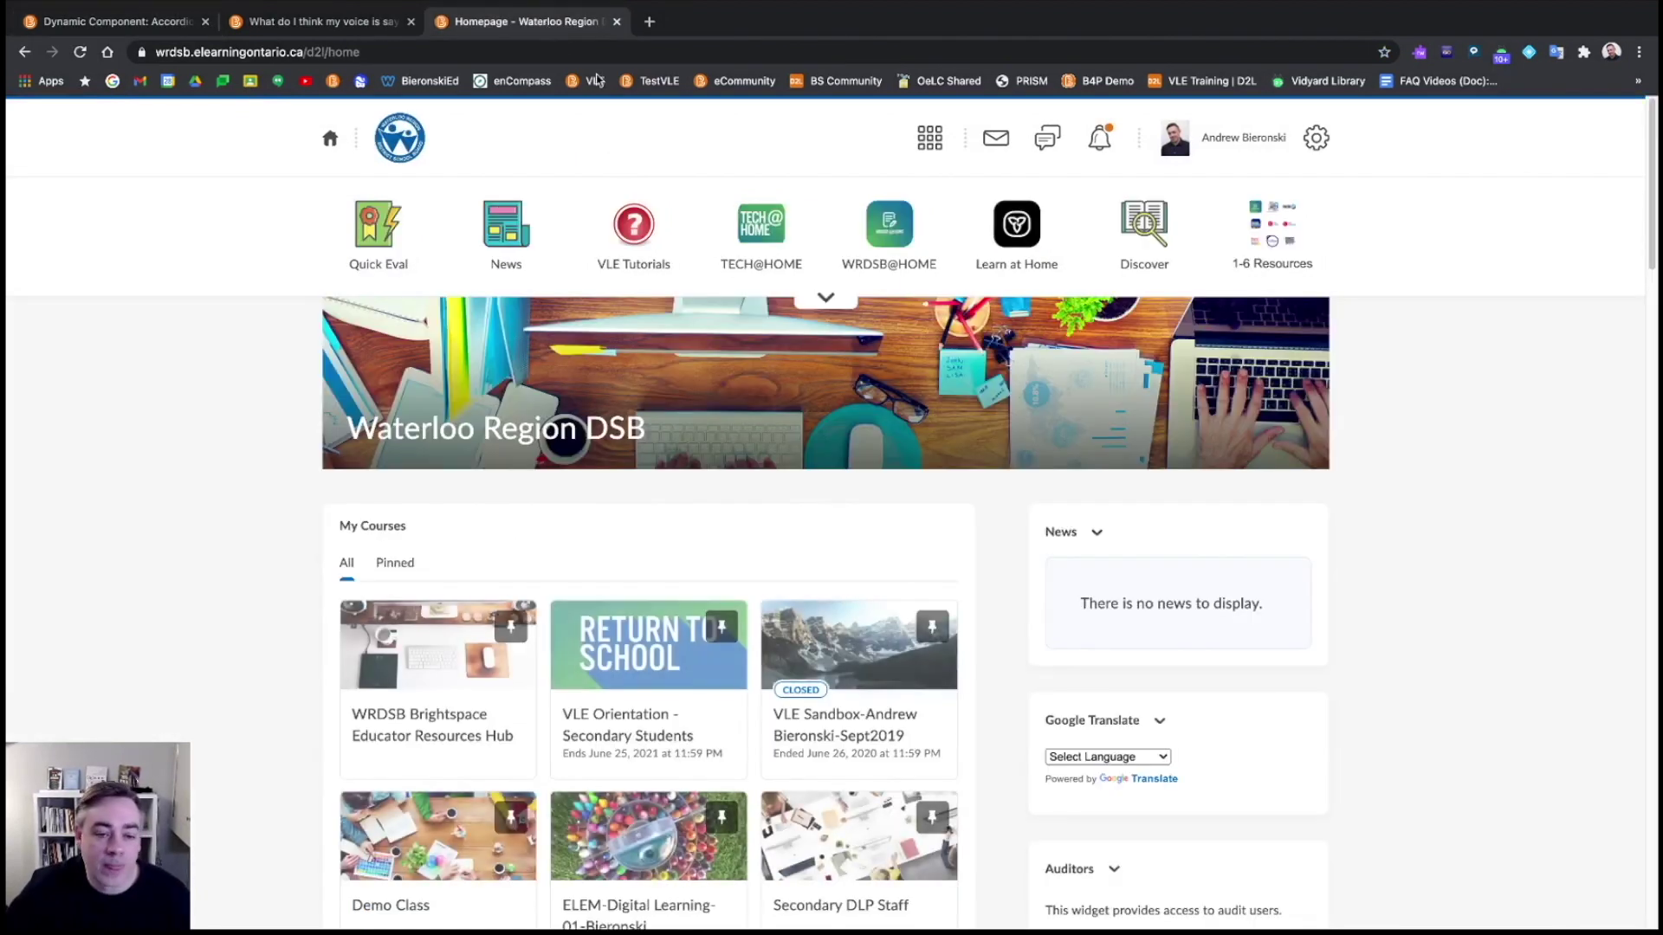
{"action": "scroll", "coordinate": [887, 477], "scroll_direction": "down", "scroll_amount": 1}
{"action": "left_click", "coordinate": [452, 743]}
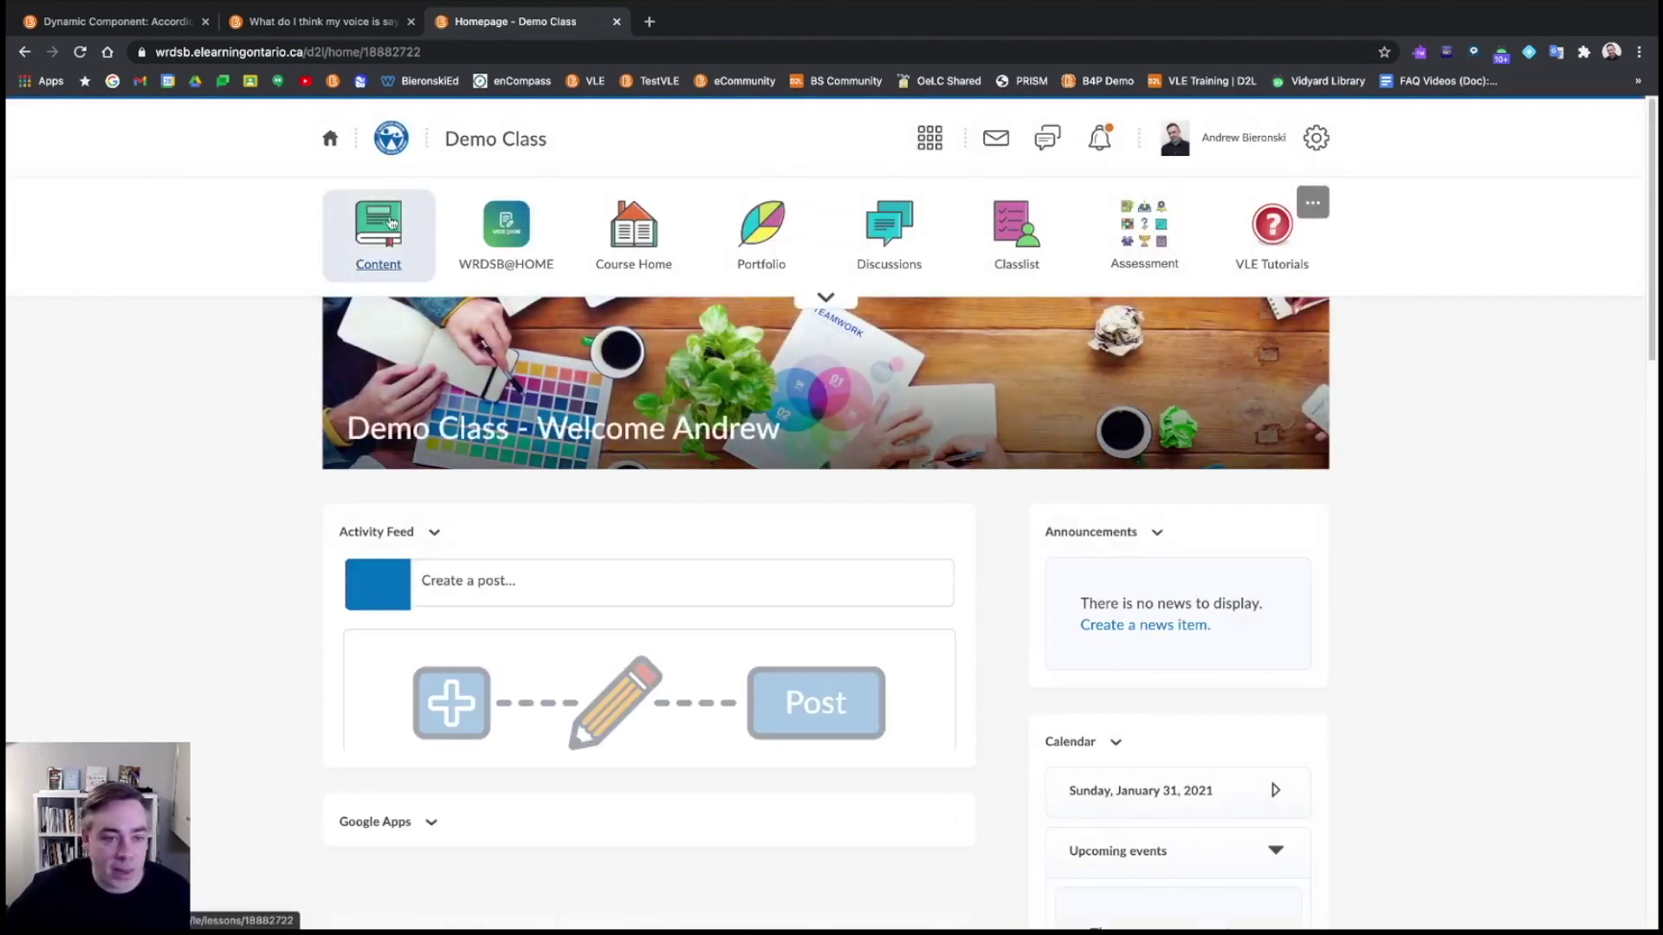
{"action": "left_click", "coordinate": [389, 220]}
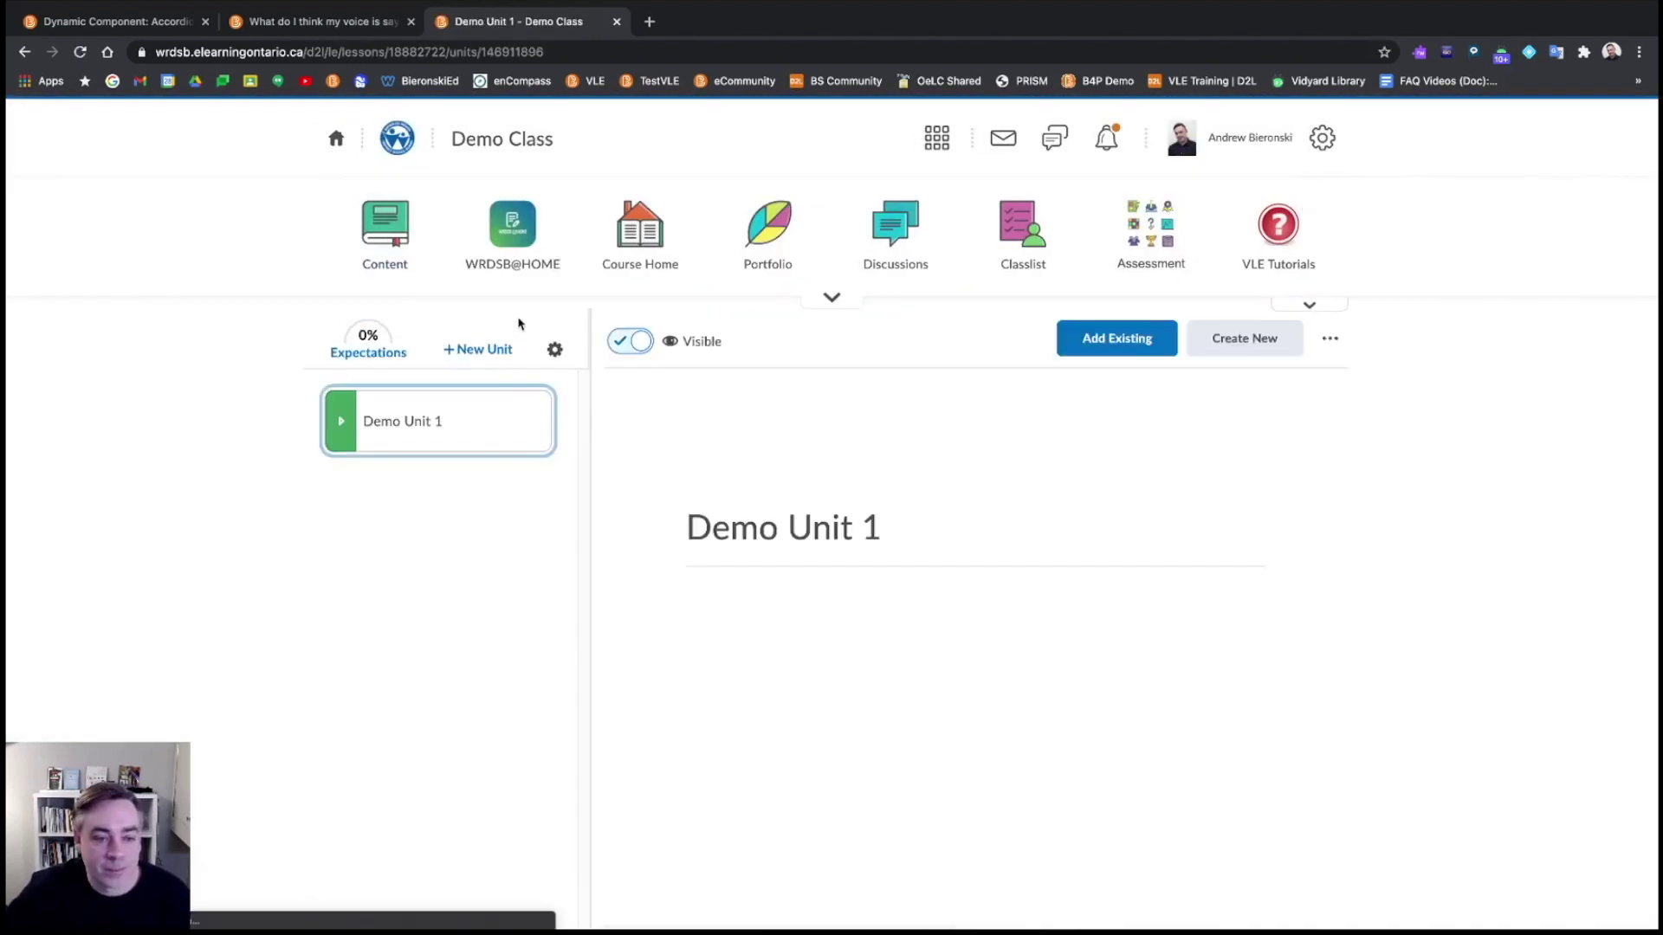
{"action": "left_click", "coordinate": [456, 434]}
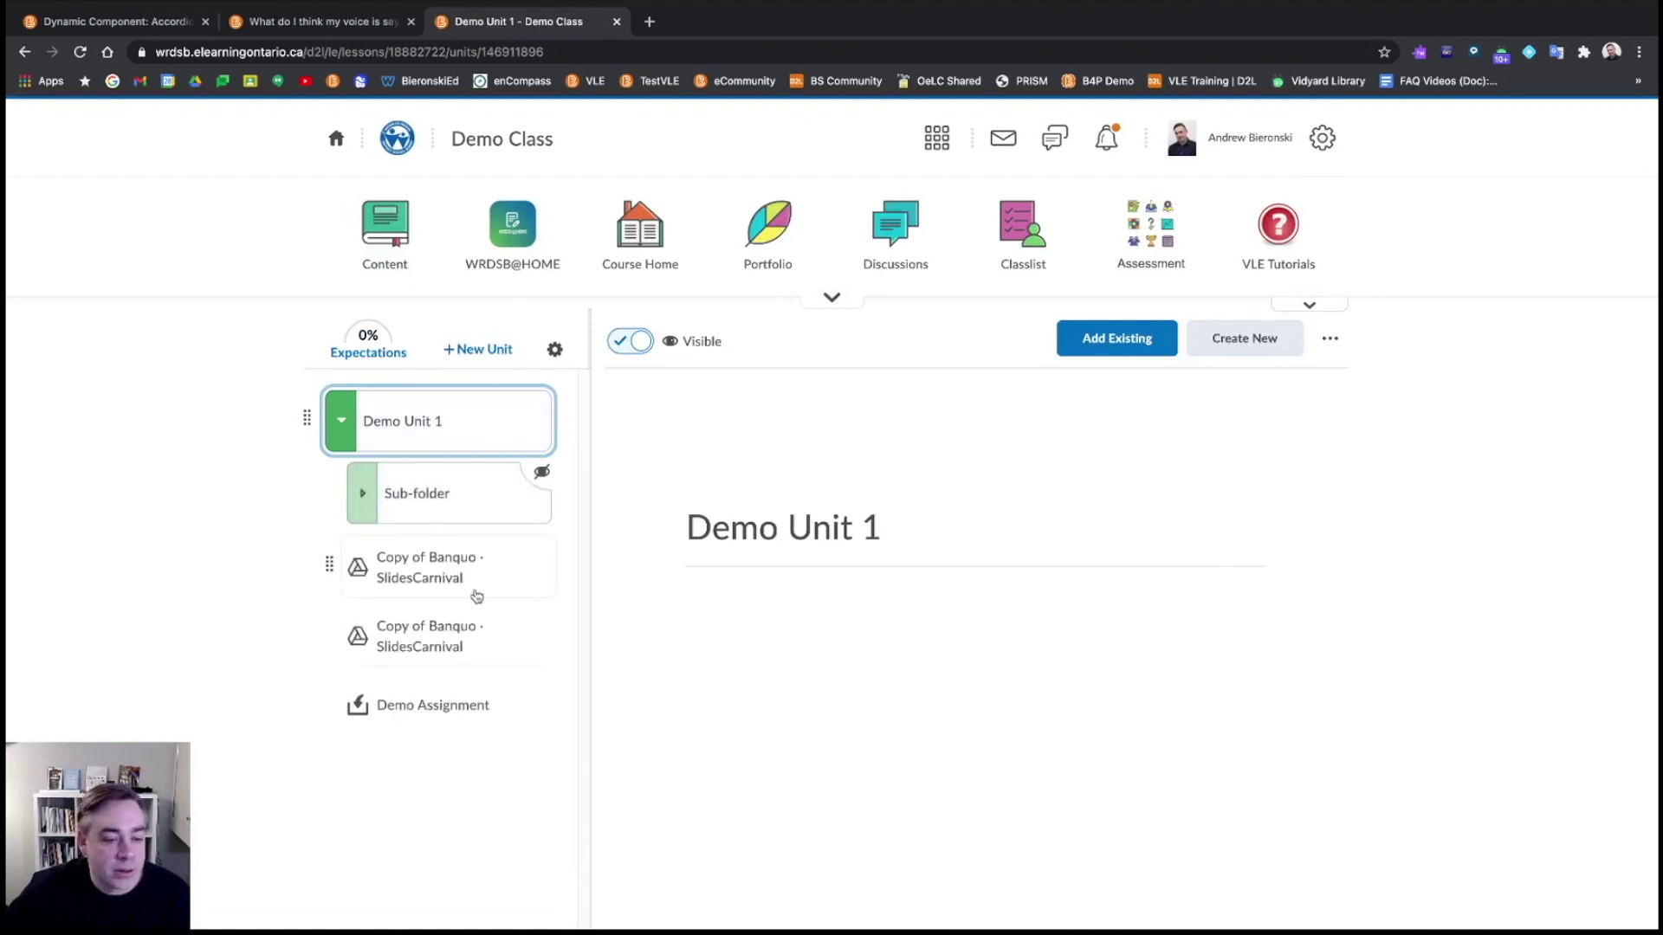
{"action": "left_click", "coordinate": [439, 487]}
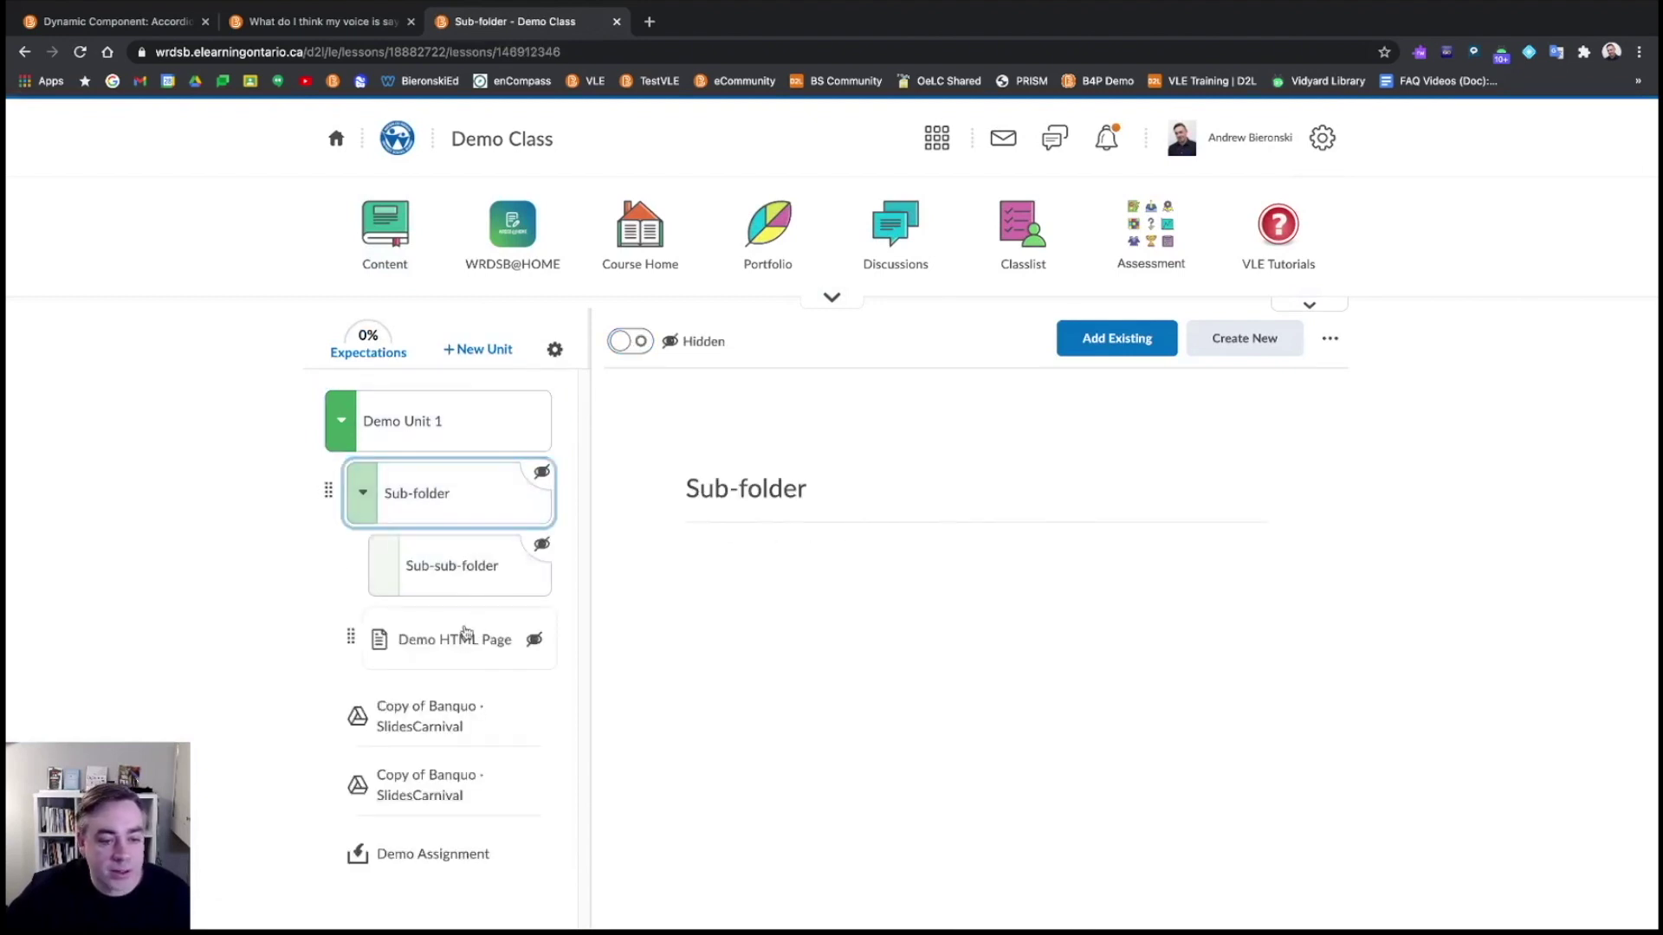
{"action": "left_click", "coordinate": [460, 643]}
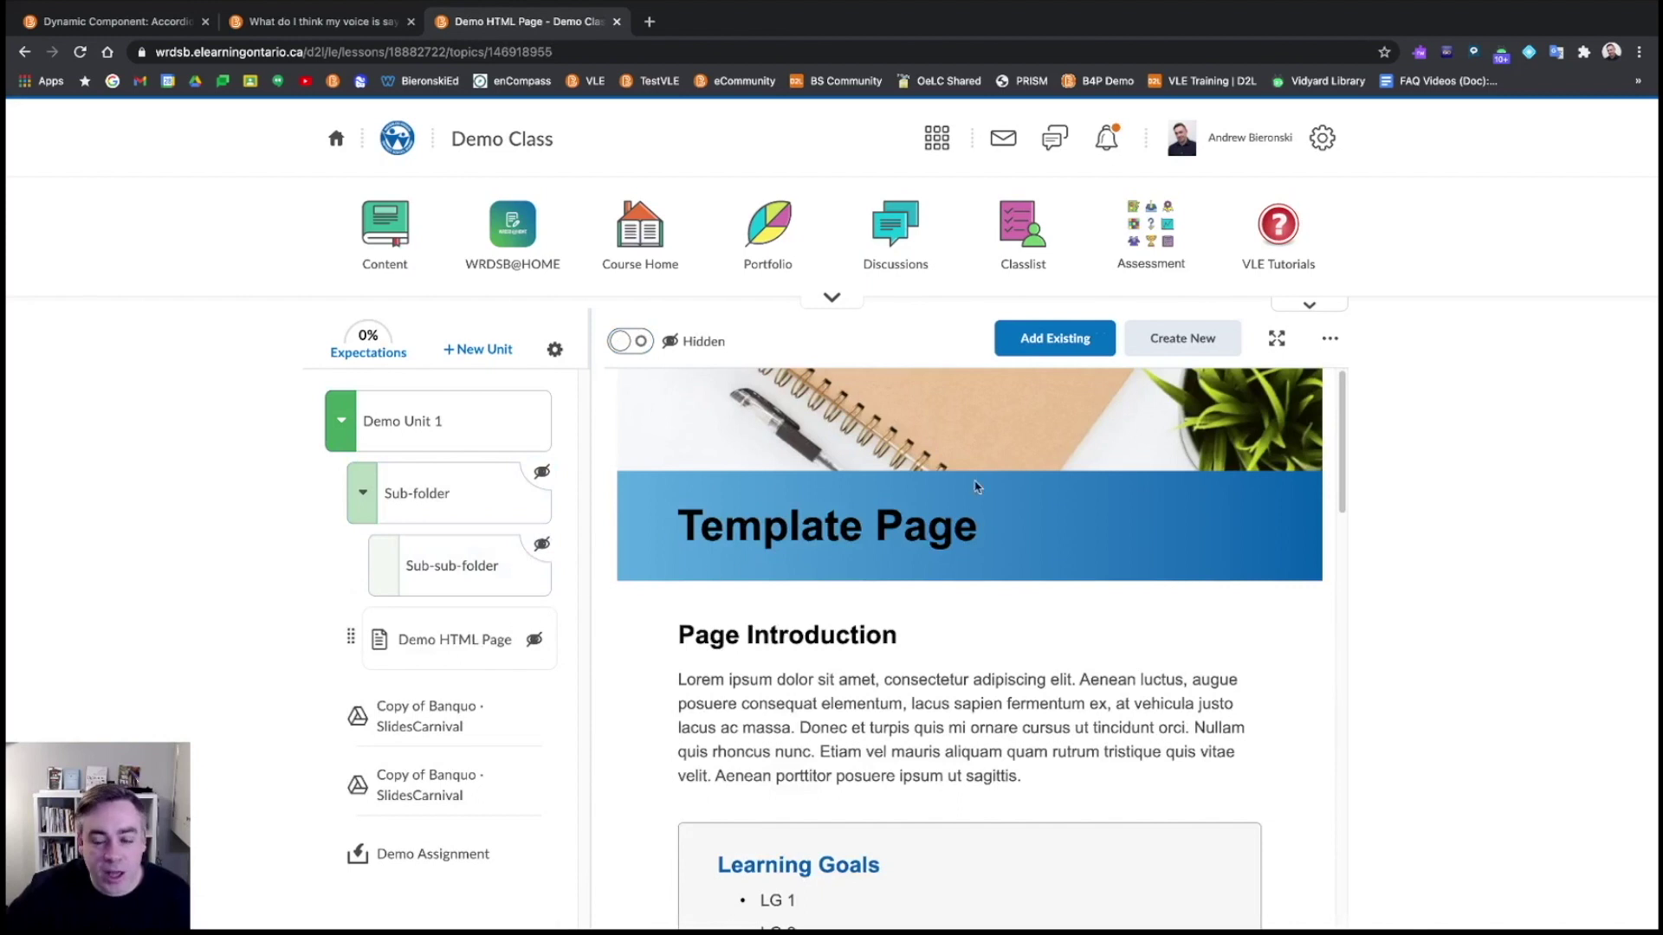
Edit Demo HTML Page and add an empty line below the paragraph in the Action section
{"action": "left_click", "coordinate": [1329, 337]}
{"action": "left_click", "coordinate": [1291, 382]}
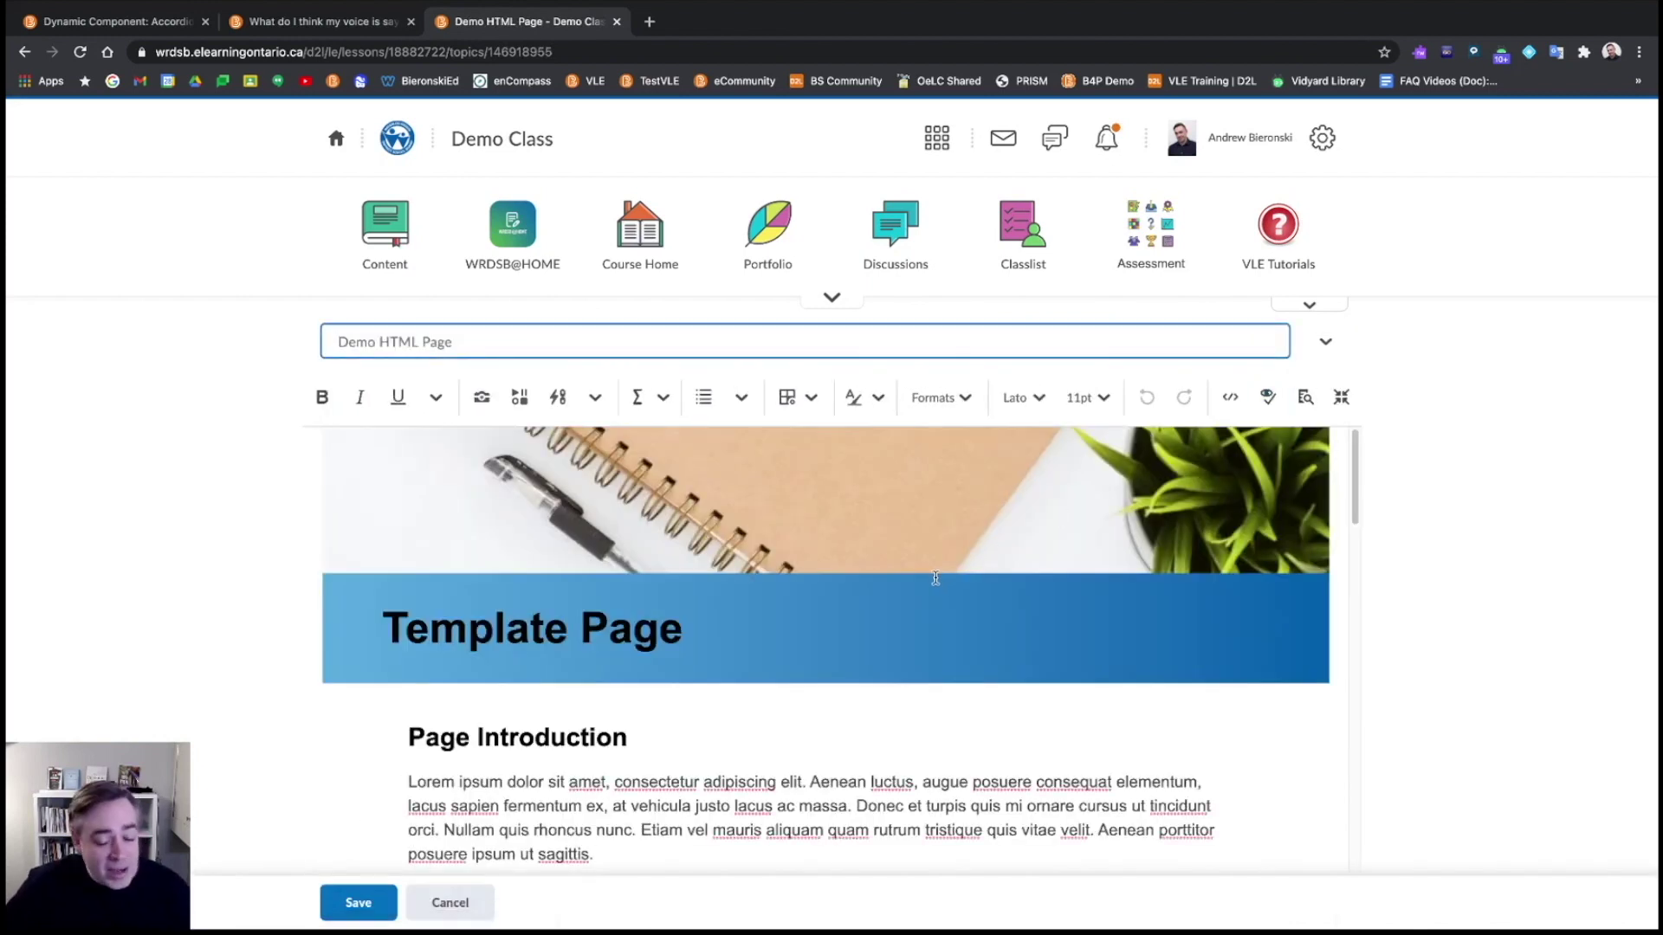
{"action": "scroll", "coordinate": [937, 576], "scroll_direction": "down", "scroll_amount": 8}
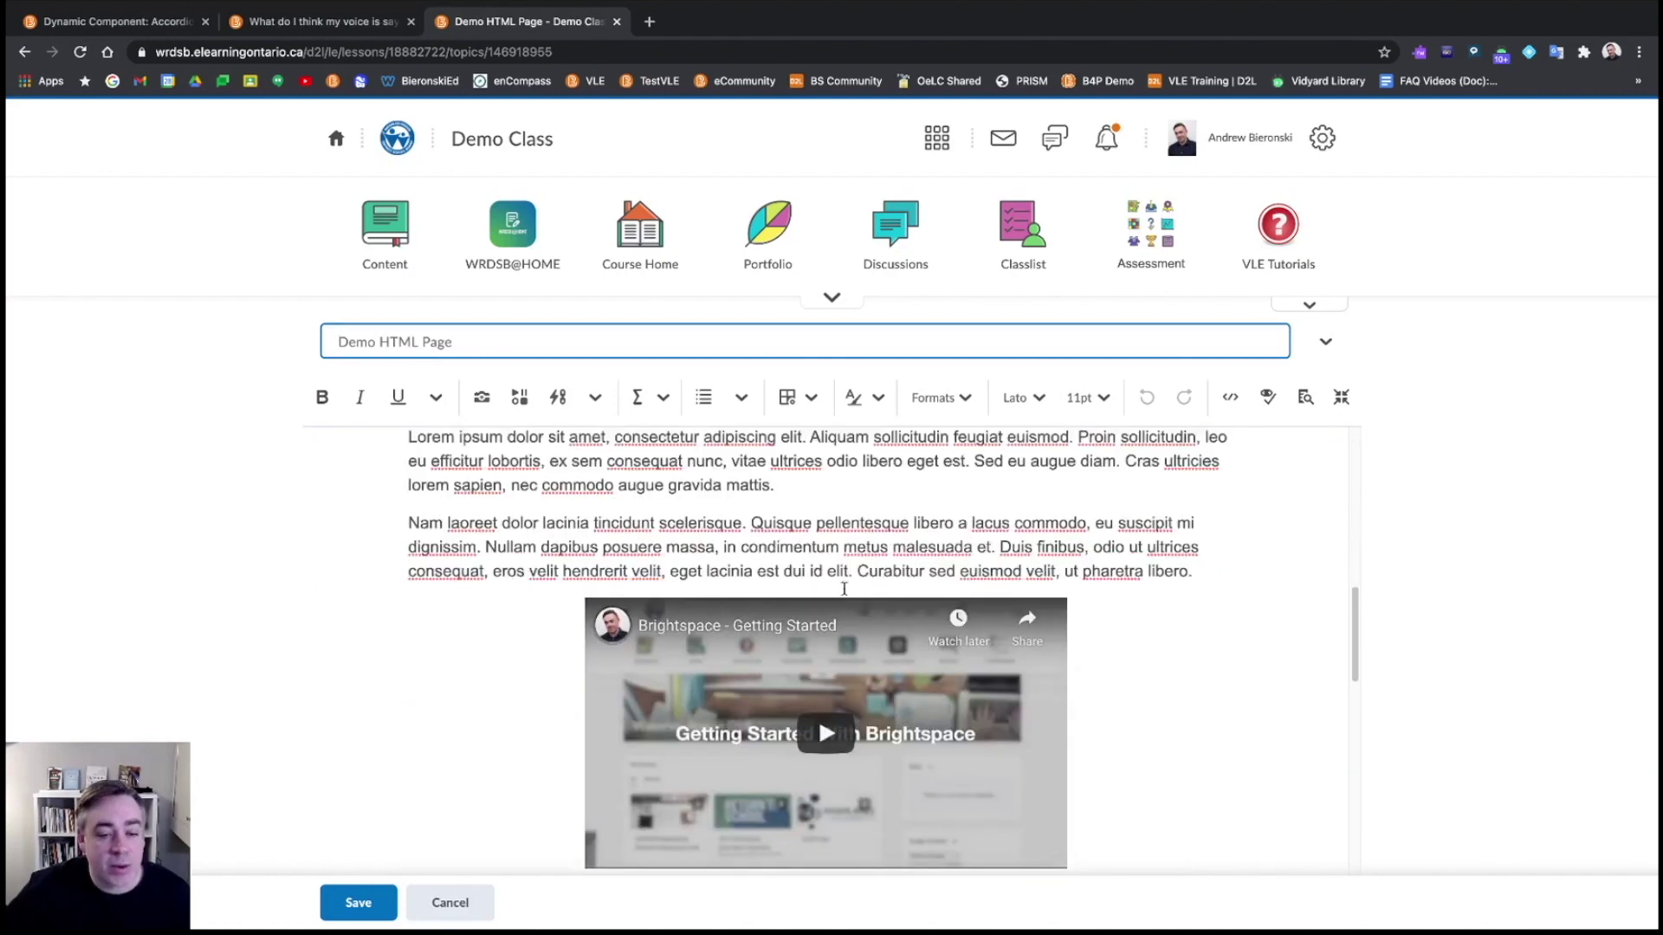
{"action": "scroll", "coordinate": [790, 568], "scroll_direction": "down", "scroll_amount": 8}
{"action": "left_click", "coordinate": [790, 568]}
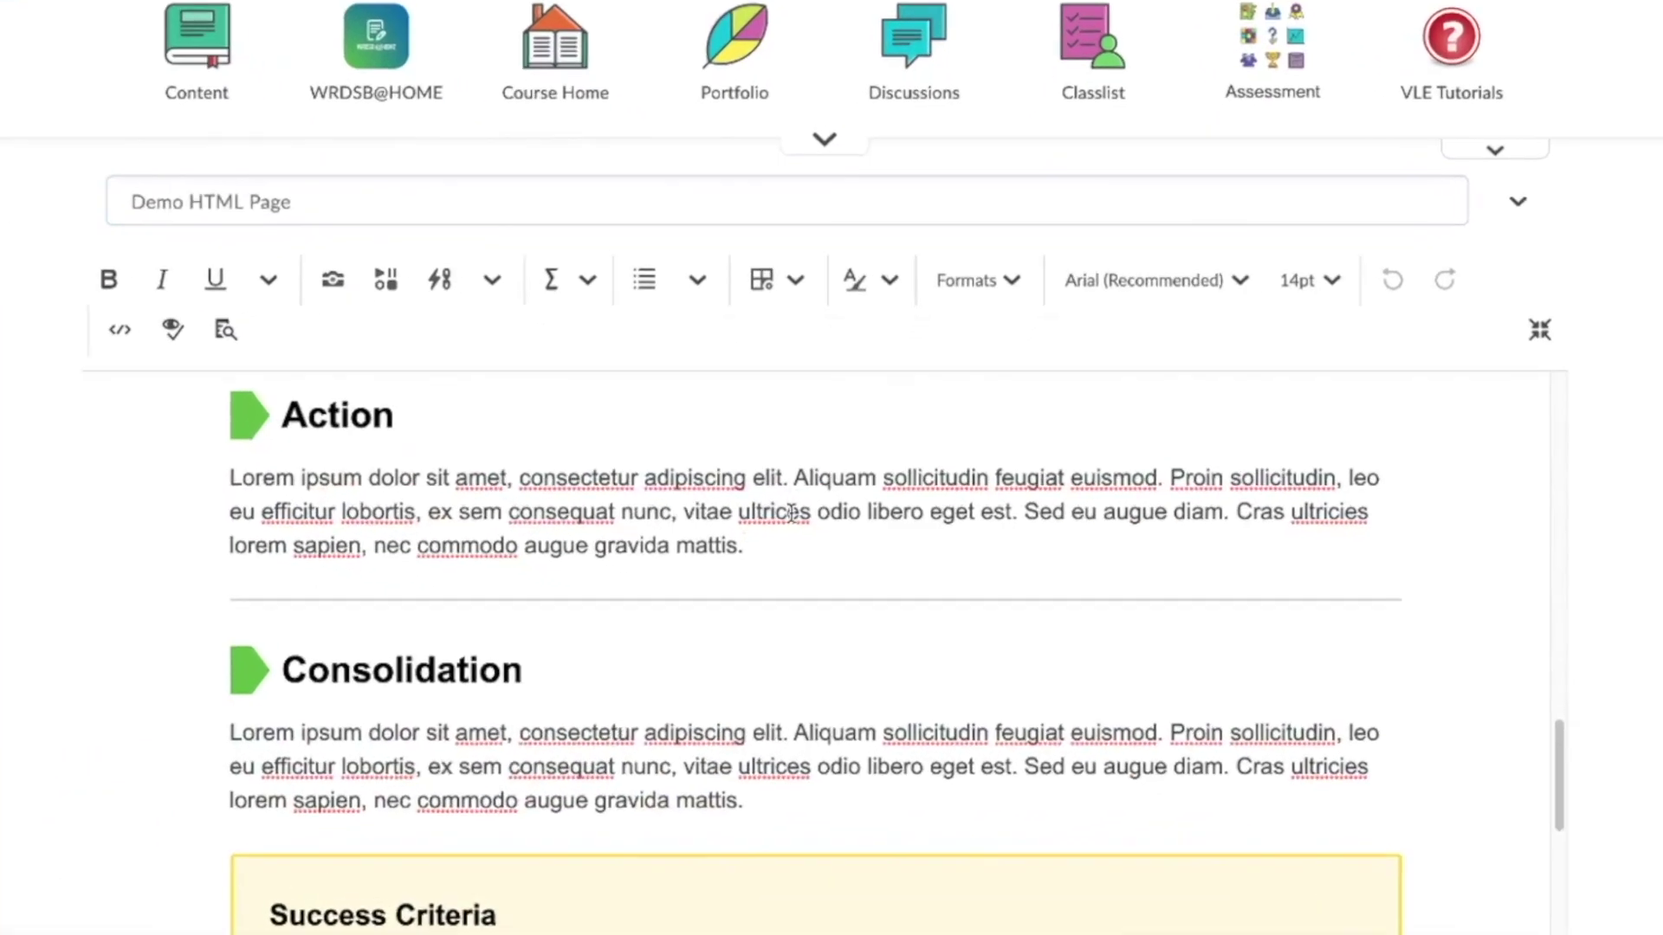
{"action": "key", "text": "Return"}
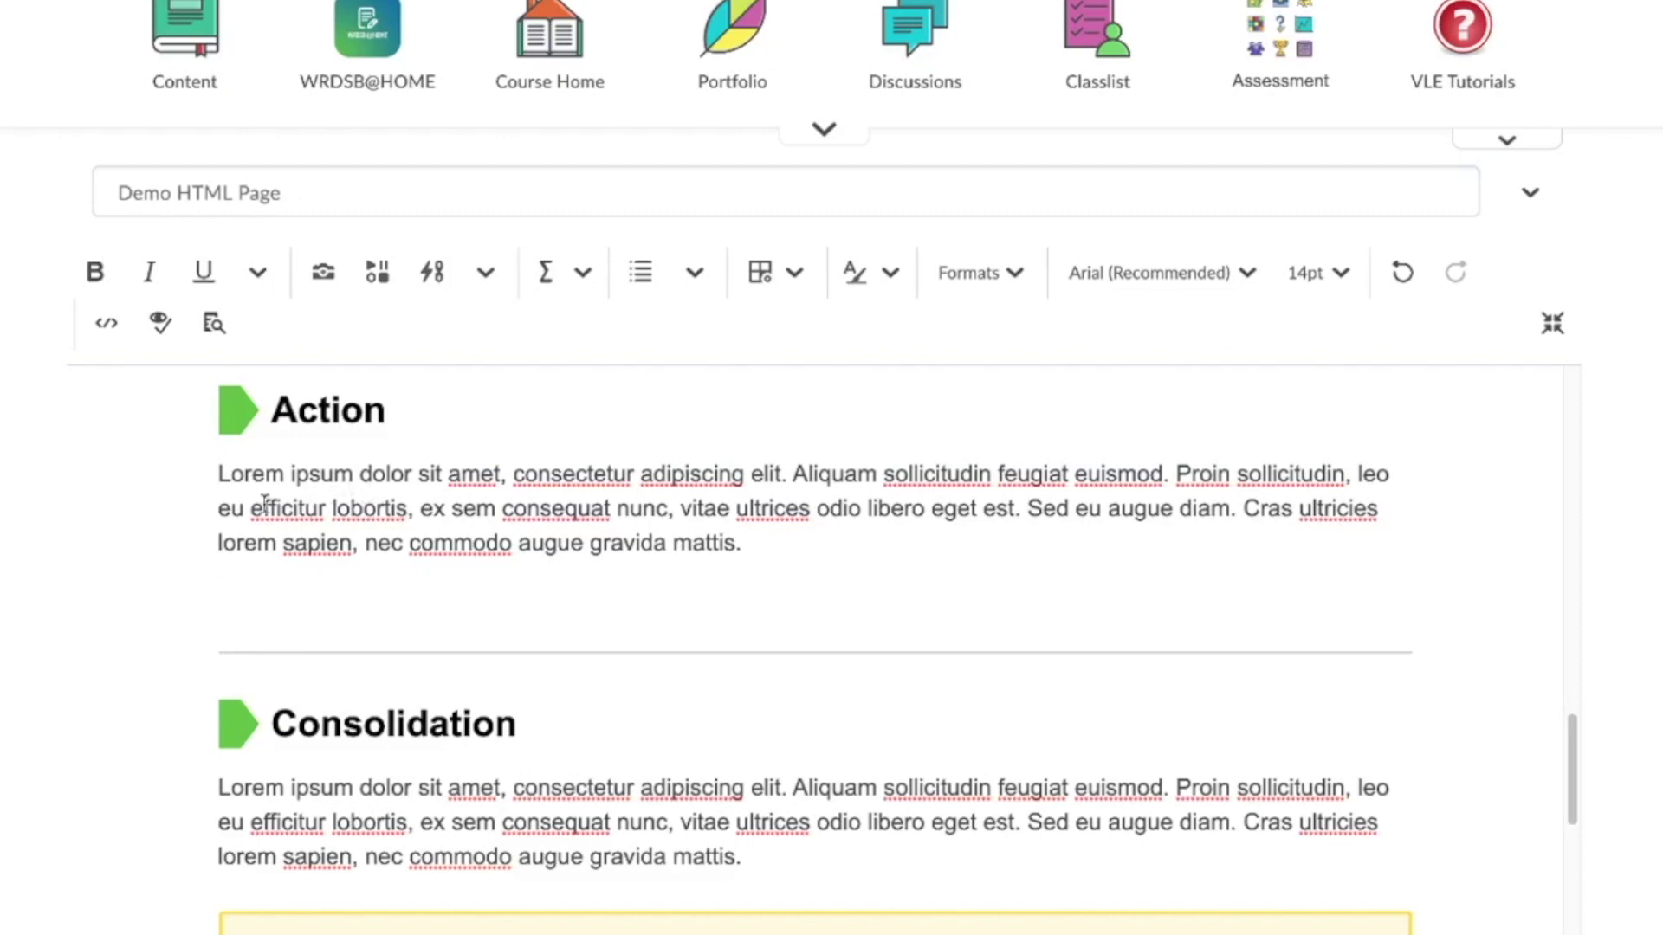
Insert the copied two-part accordion code as embed code on the empty line in the Action section
{"action": "left_click", "coordinate": [385, 286]}
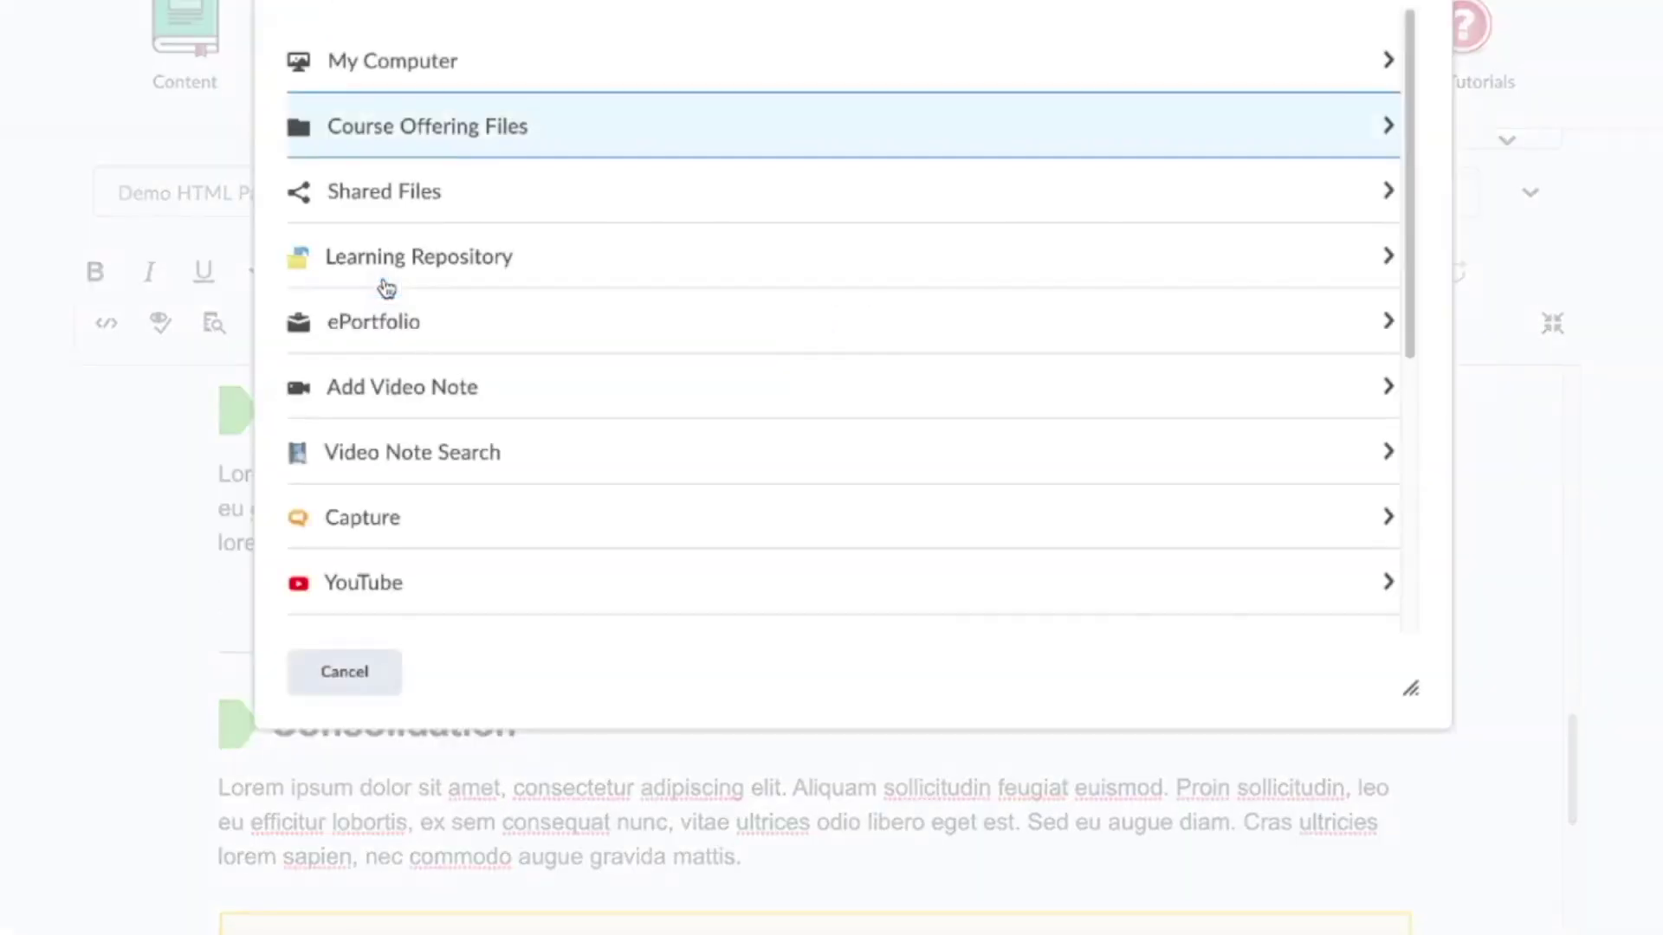
{"action": "scroll", "coordinate": [431, 238], "scroll_direction": "down", "scroll_amount": 3}
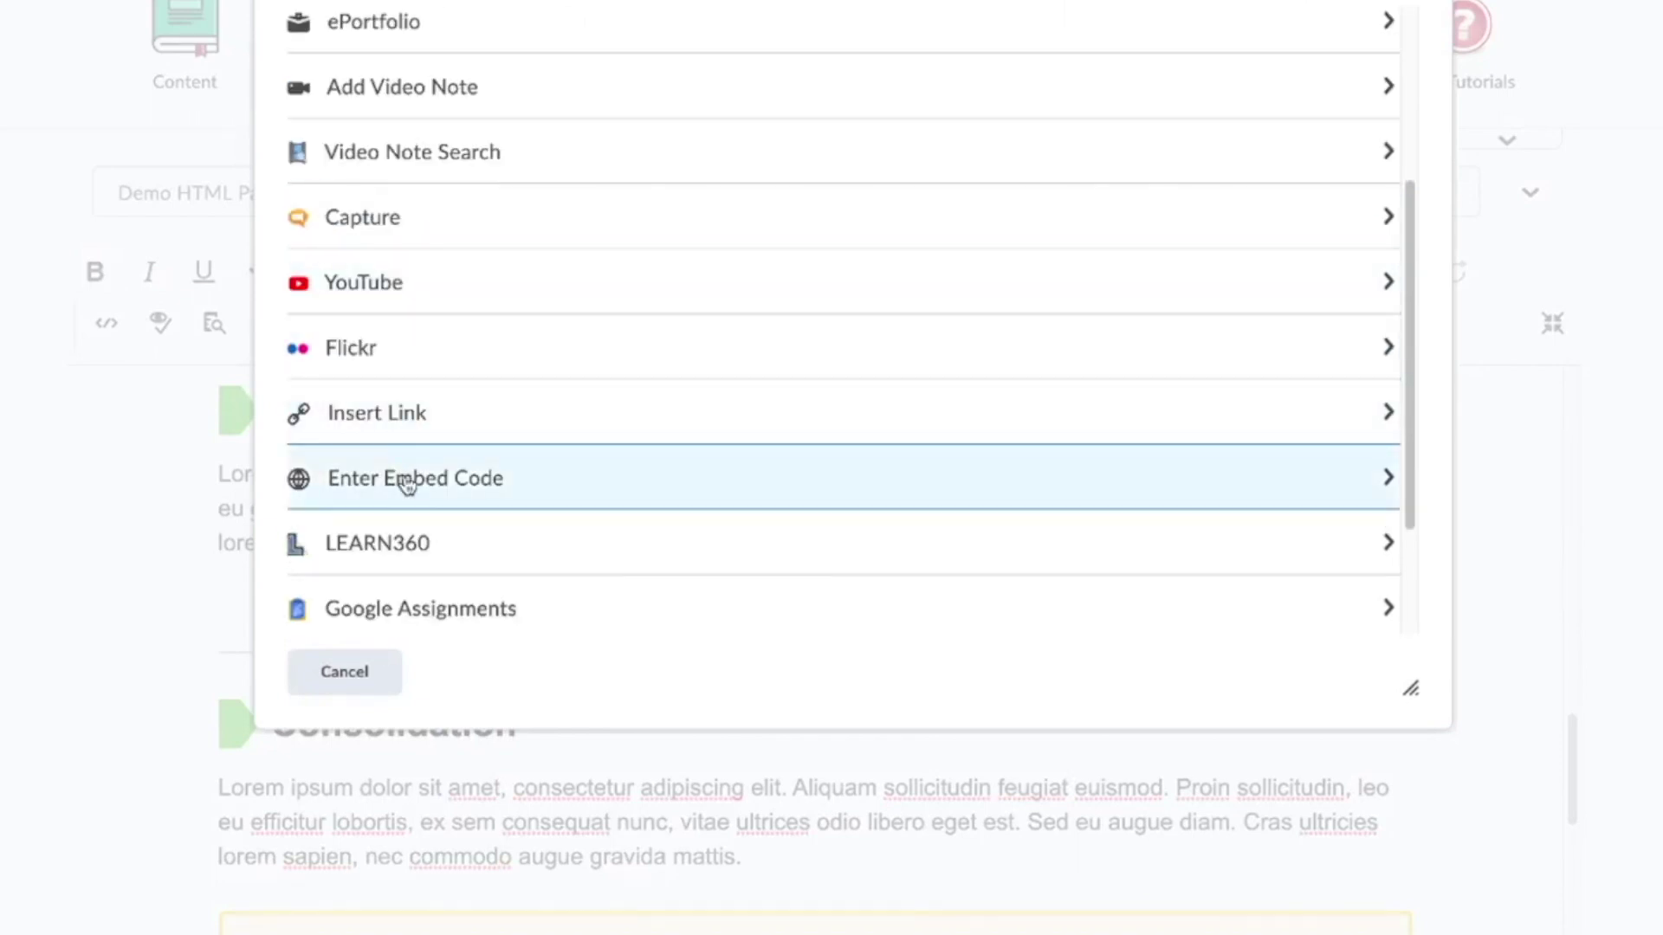
{"action": "left_click", "coordinate": [408, 482]}
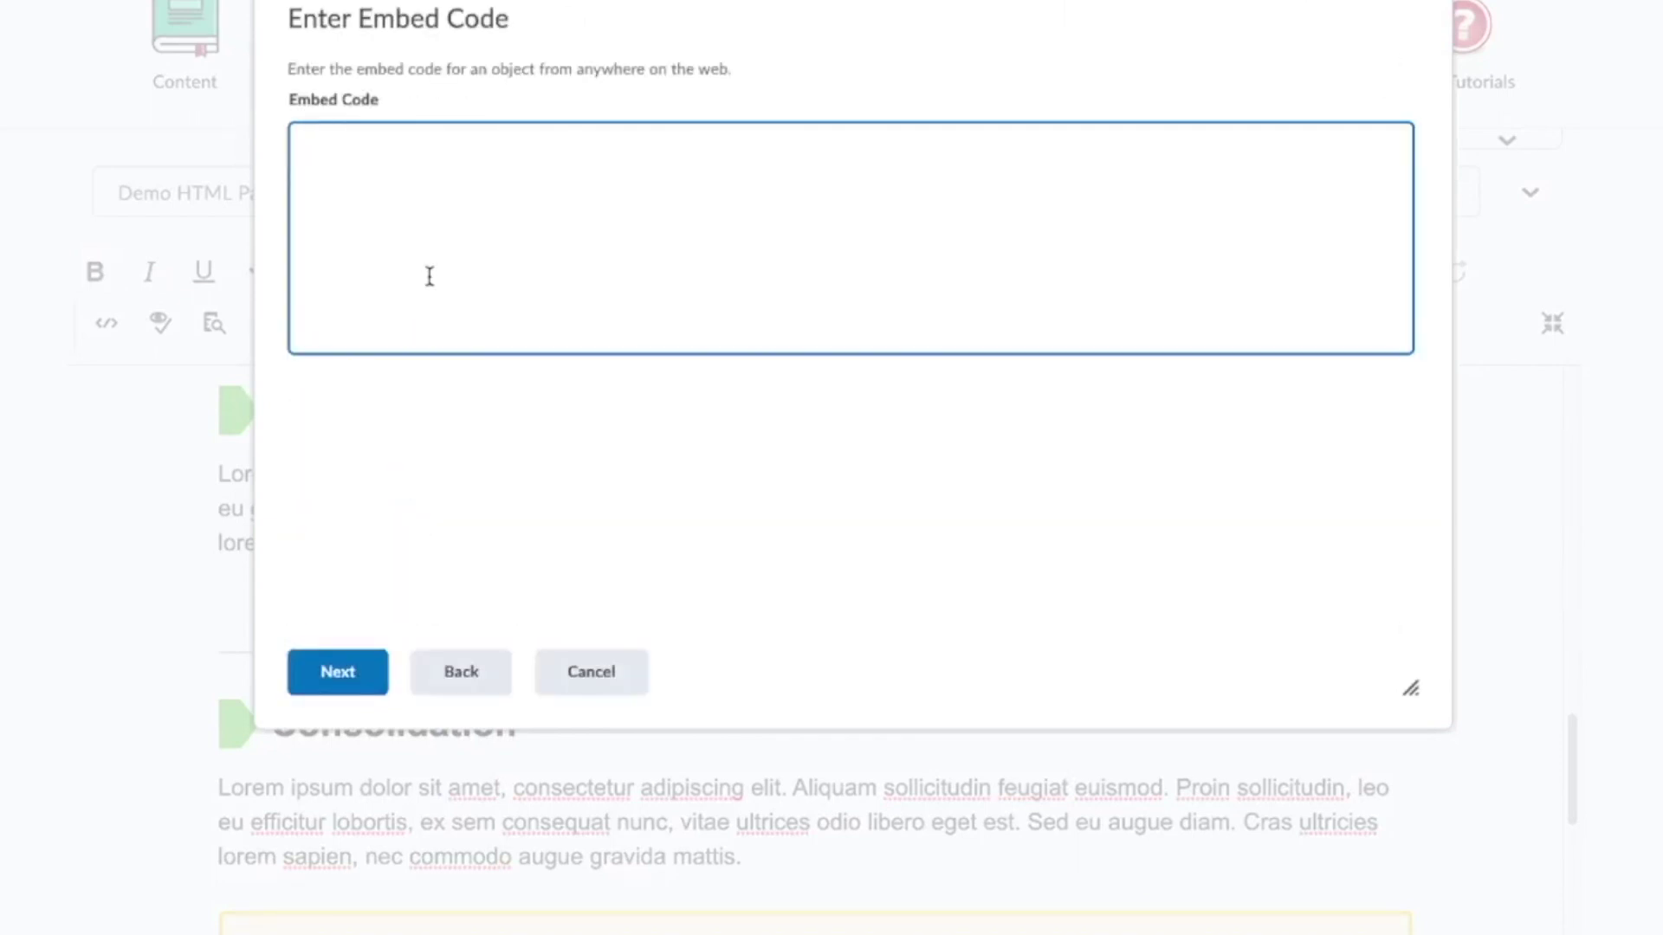
{"action": "key", "text": "ctrl+v"}
{"action": "scroll", "coordinate": [401, 260], "scroll_direction": "up", "scroll_amount": 1}
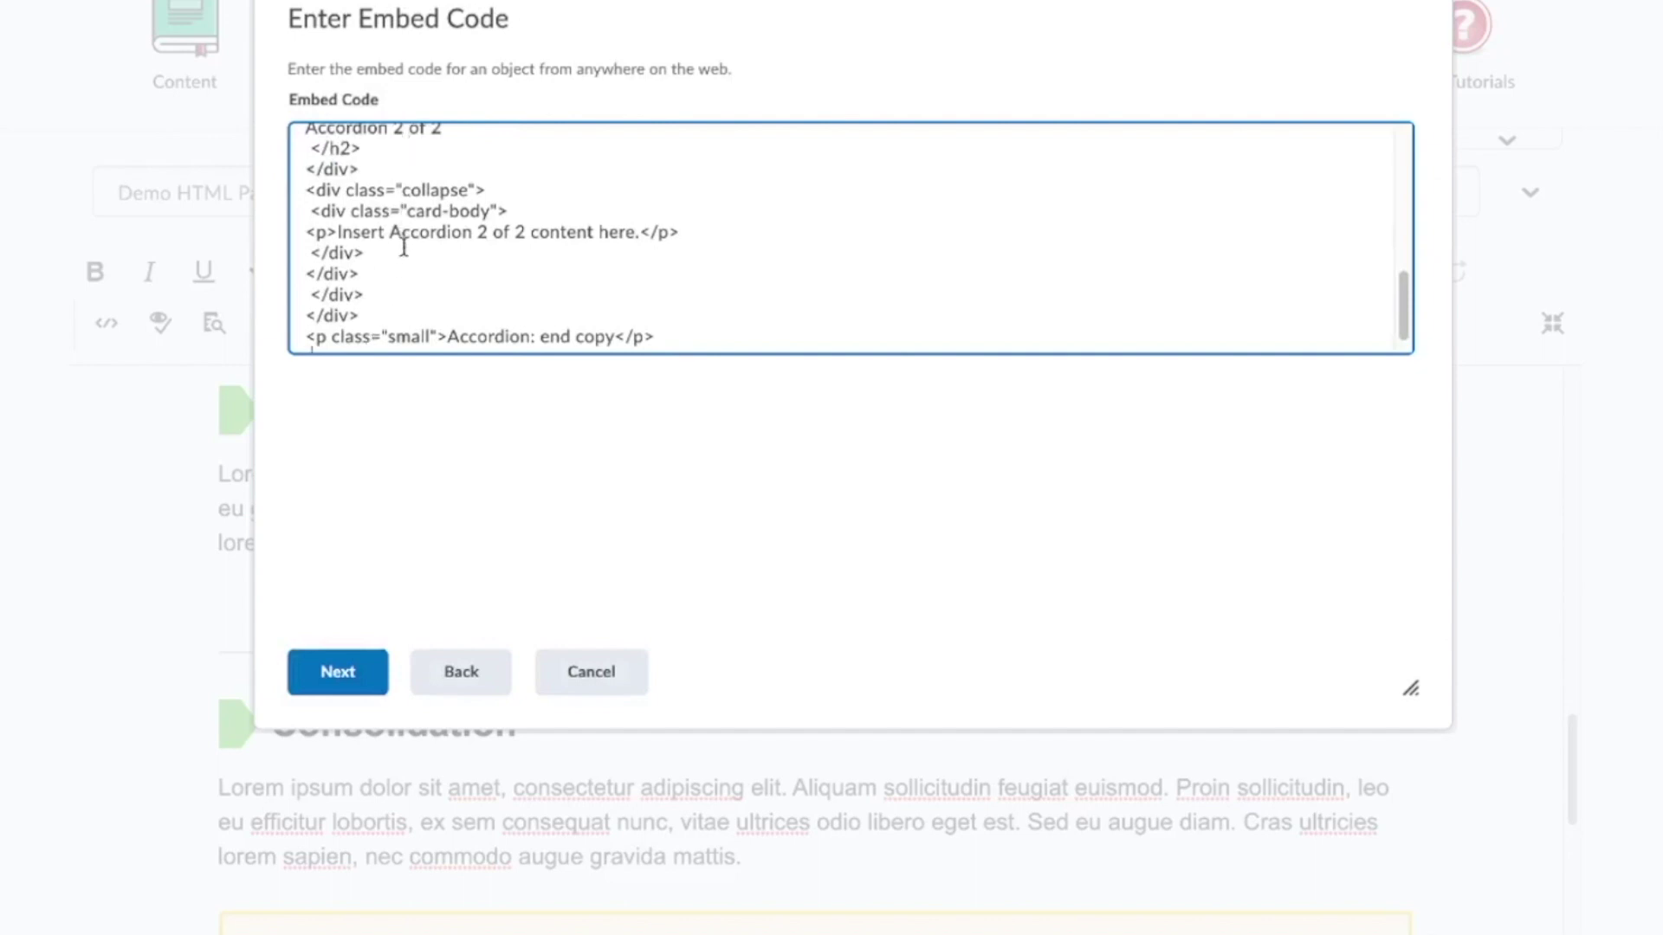
{"action": "scroll", "coordinate": [403, 253], "scroll_direction": "down", "scroll_amount": 1}
{"action": "left_click", "coordinate": [317, 684]}
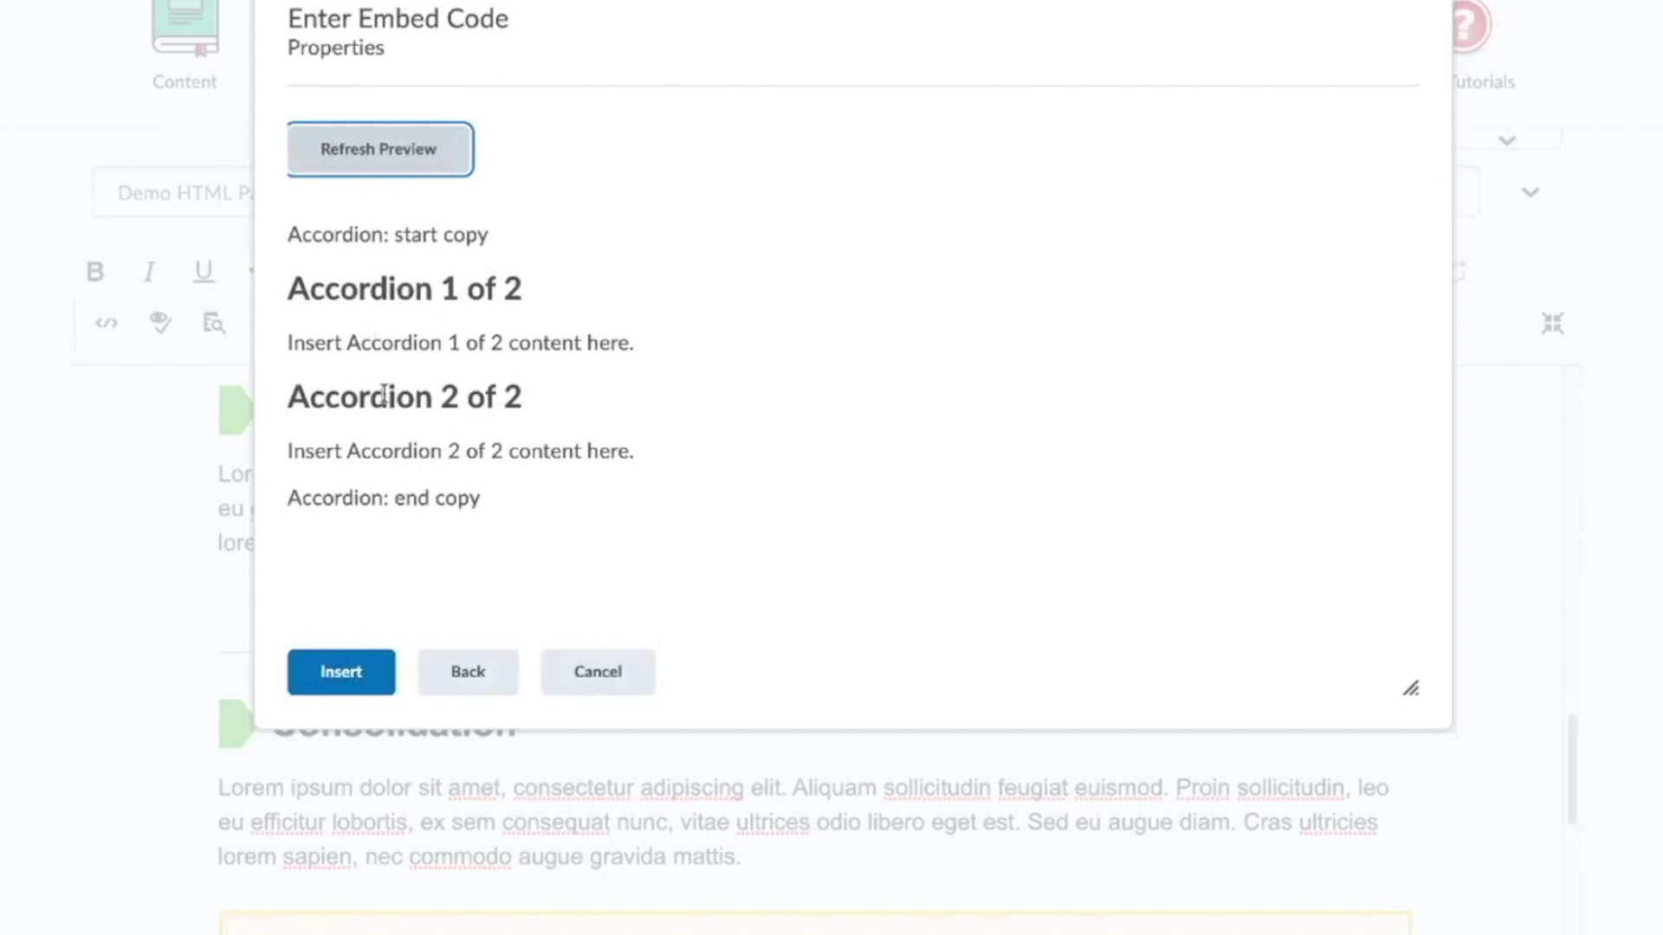
{"action": "left_click", "coordinate": [341, 675]}
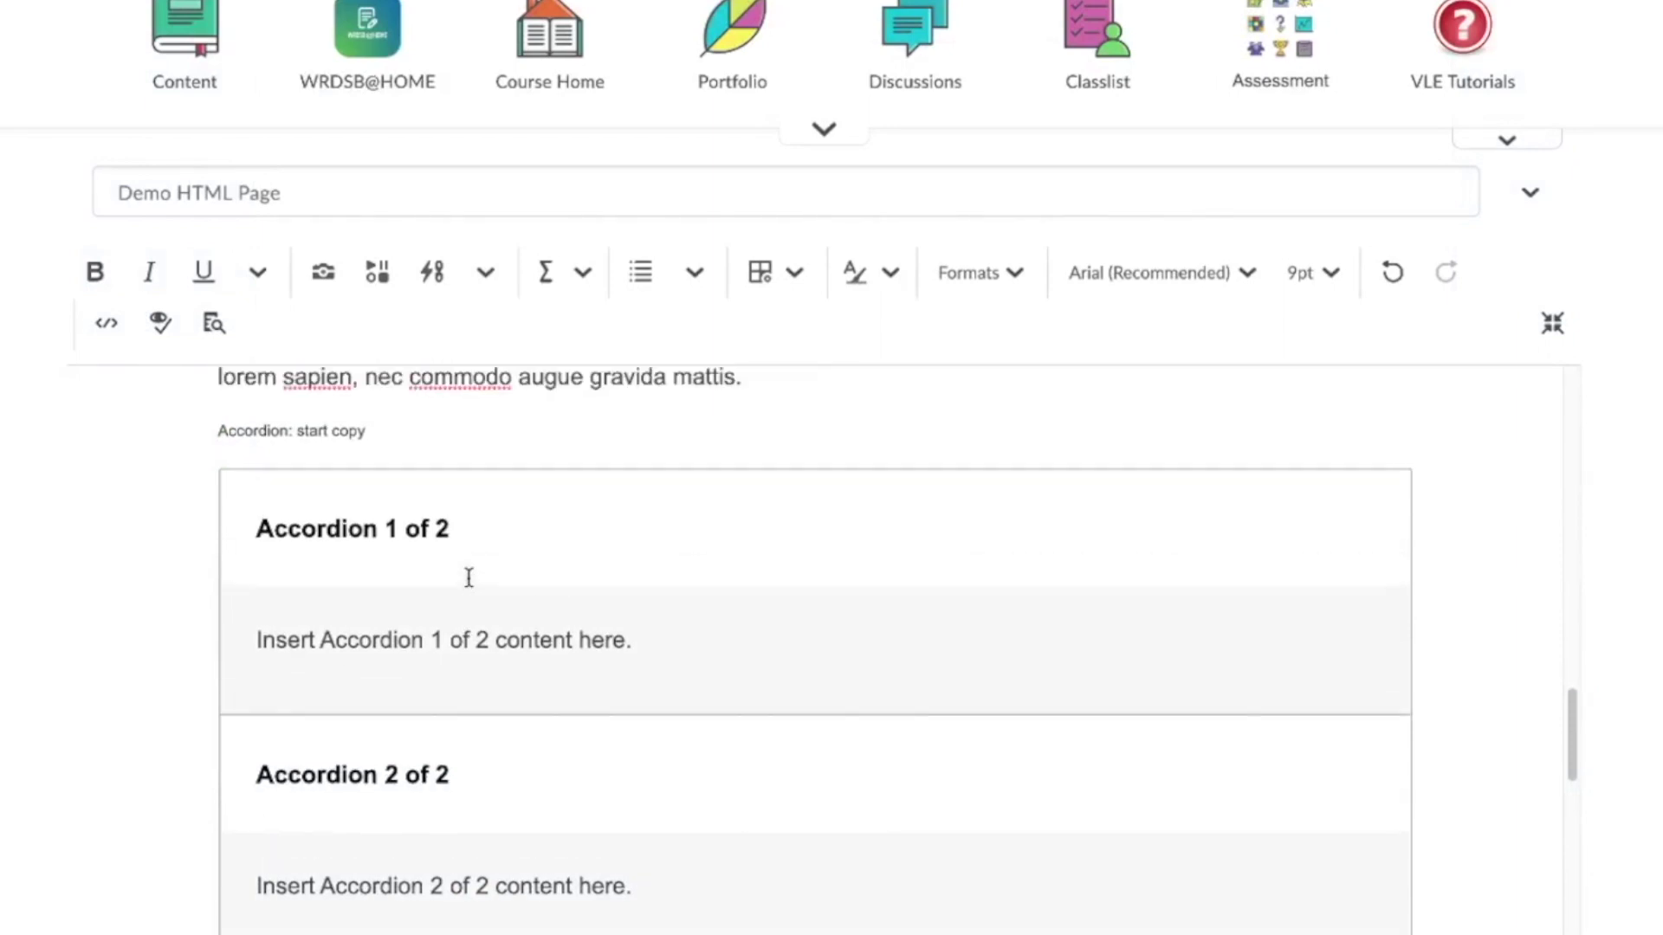
Title the first accordion "Example 1" and replace its placeholder content with "sjdfl jsdlf jlsdjf lsdjf lsjdf ljsd f"
{"action": "scroll", "coordinate": [438, 551], "scroll_direction": "down", "scroll_amount": 1}
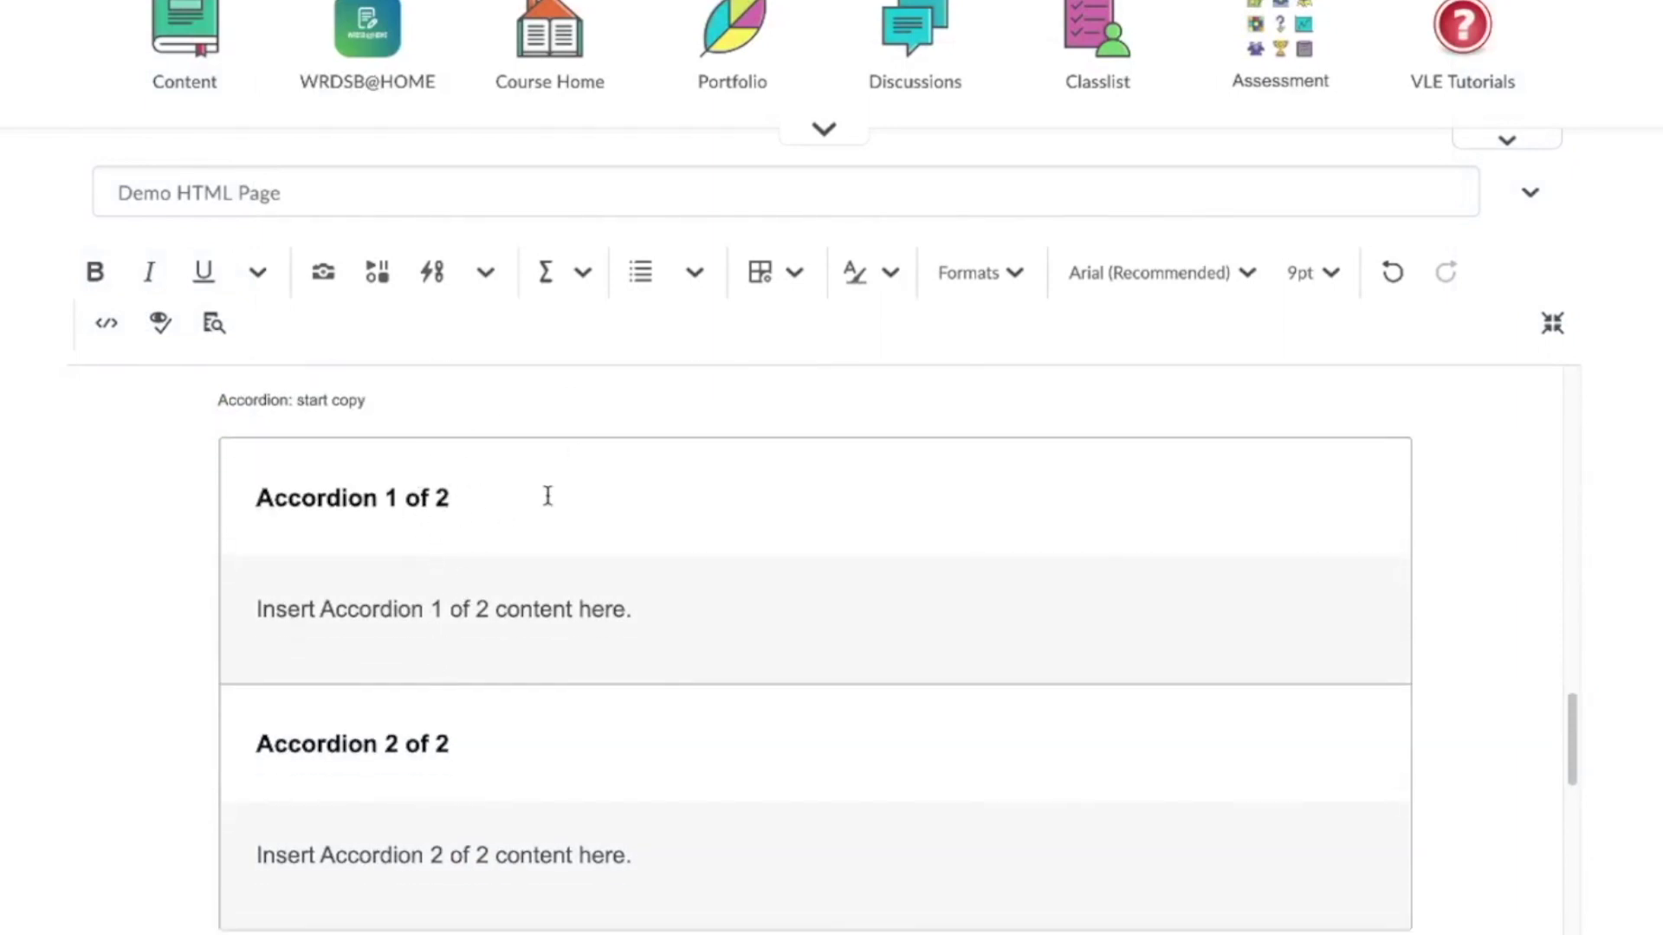
{"action": "left_click_drag", "start_coordinate": [449, 498], "coordinate": [259, 495]}
{"action": "type", "text": "Exa"}
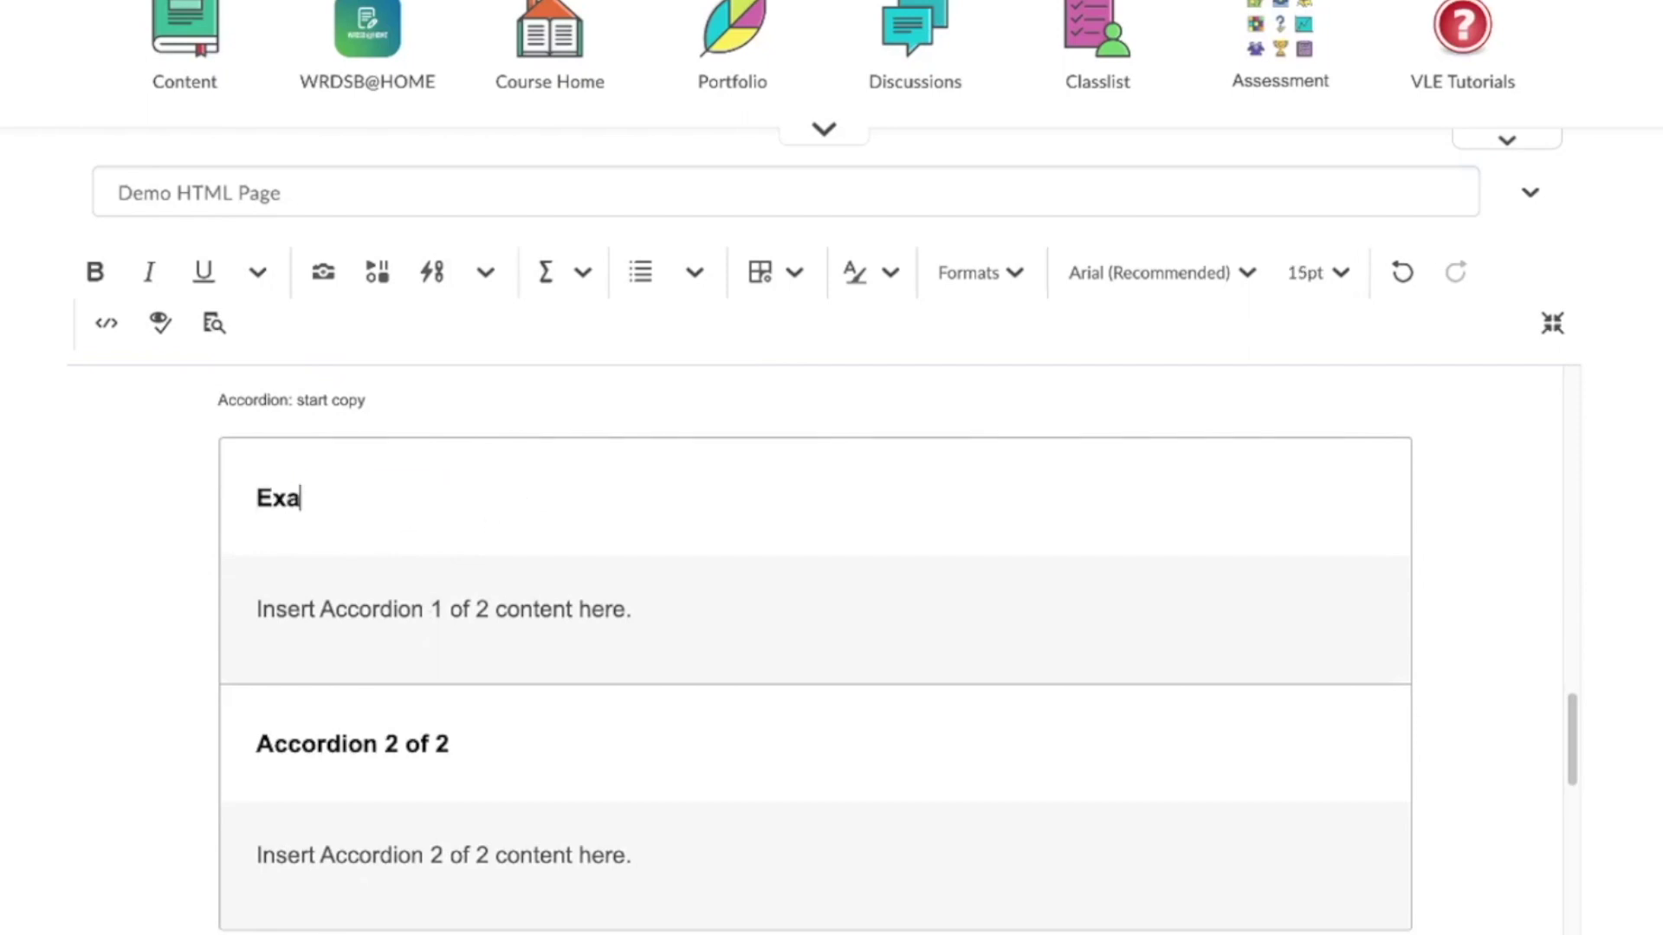
{"action": "type", "text": "mple 1"}
{"action": "double_click", "coordinate": [390, 607]}
{"action": "left_click_drag", "start_coordinate": [635, 607], "coordinate": [257, 609]}
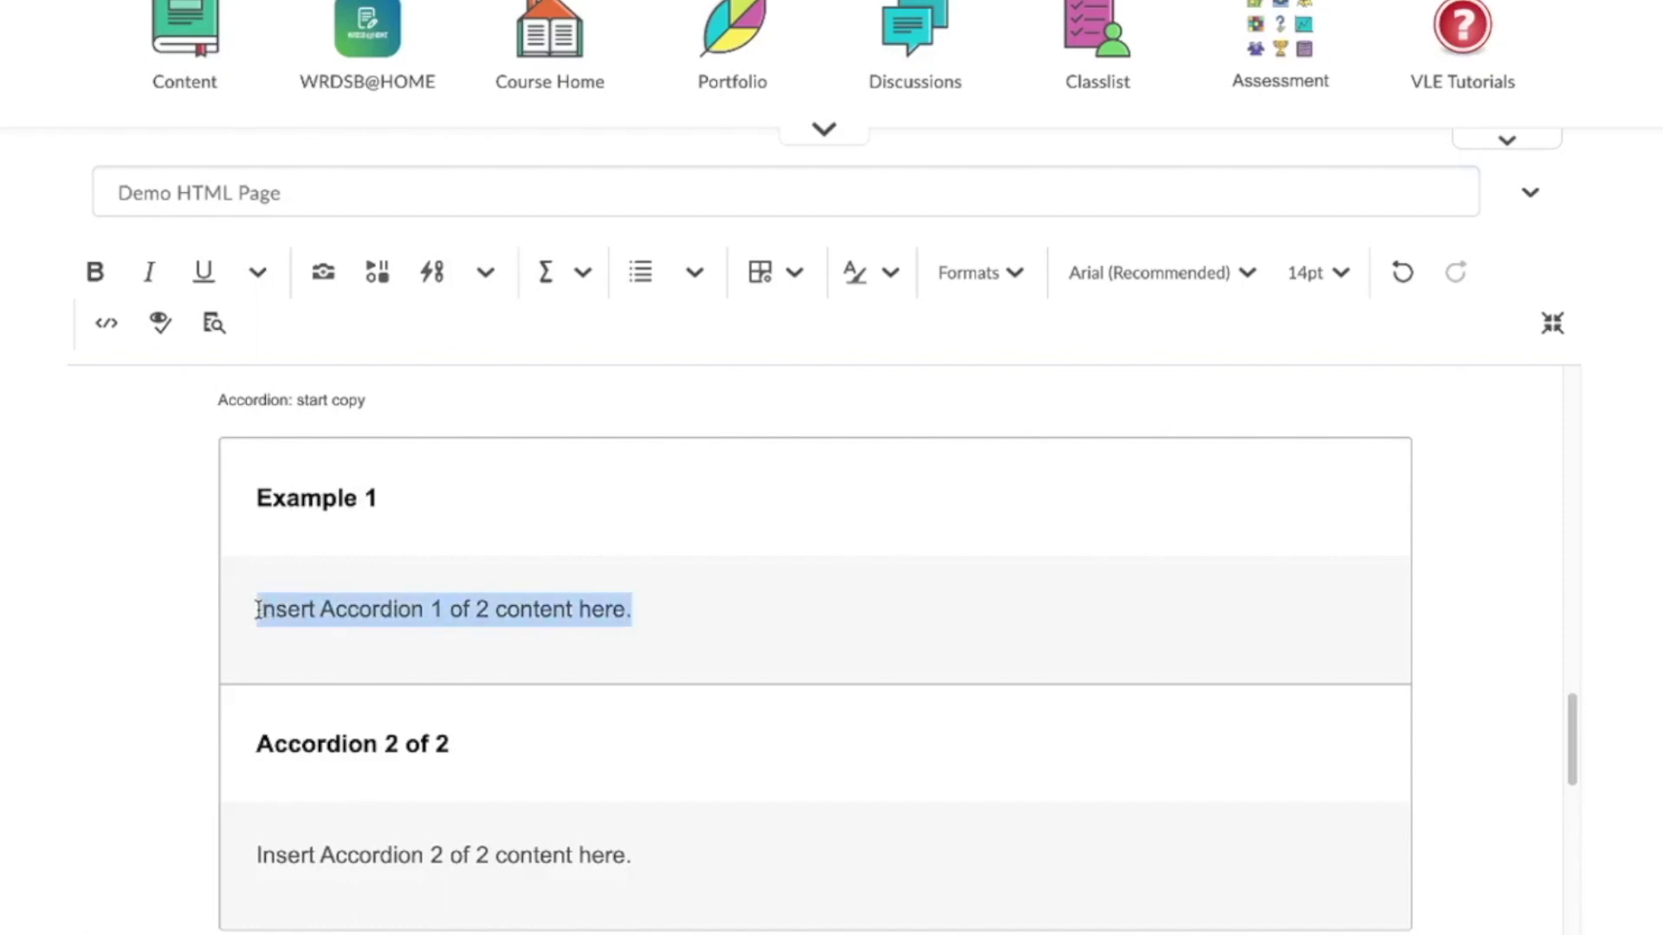
{"action": "type", "text": "sjdfl jsdlf jlsdjf lsdjf lsjdf ljsd f"}
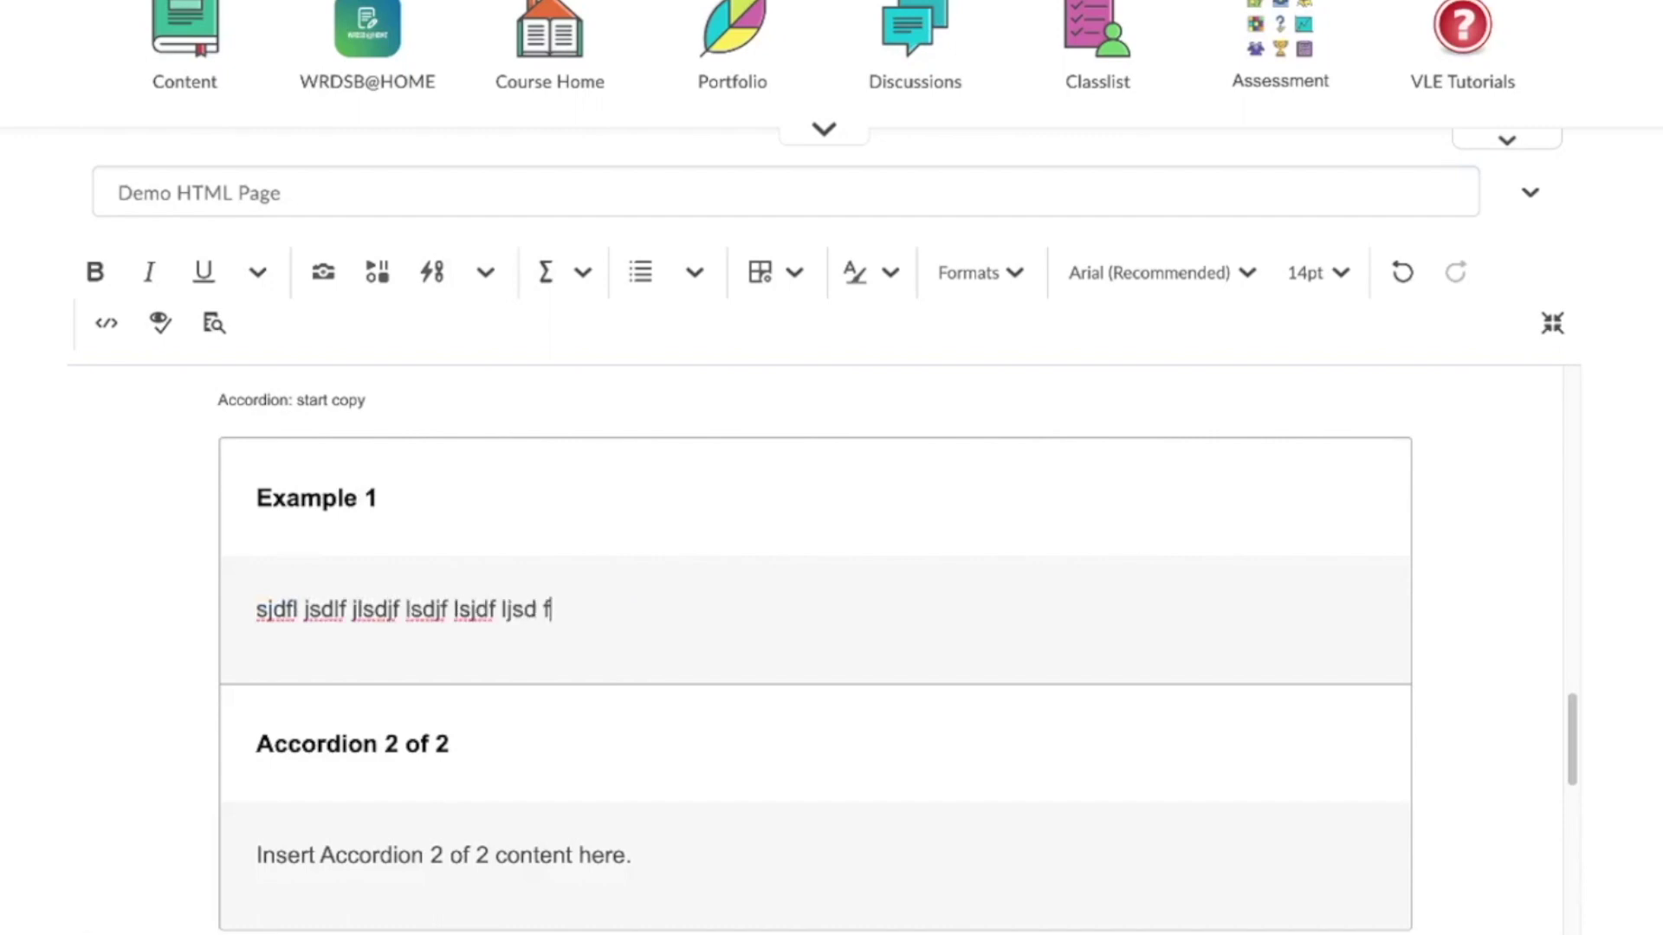
Title the second accordion "Example 2" and replace its placeholder content with "sdfsdf lsjdfl jsdlf jsd"
{"action": "left_click_drag", "start_coordinate": [449, 747], "coordinate": [262, 761]}
{"action": "type", "text": "Exmp"}
{"action": "key", "text": "BackSpace"}
{"action": "key", "text": "BackSpace"}
{"action": "type", "text": "ample 2"}
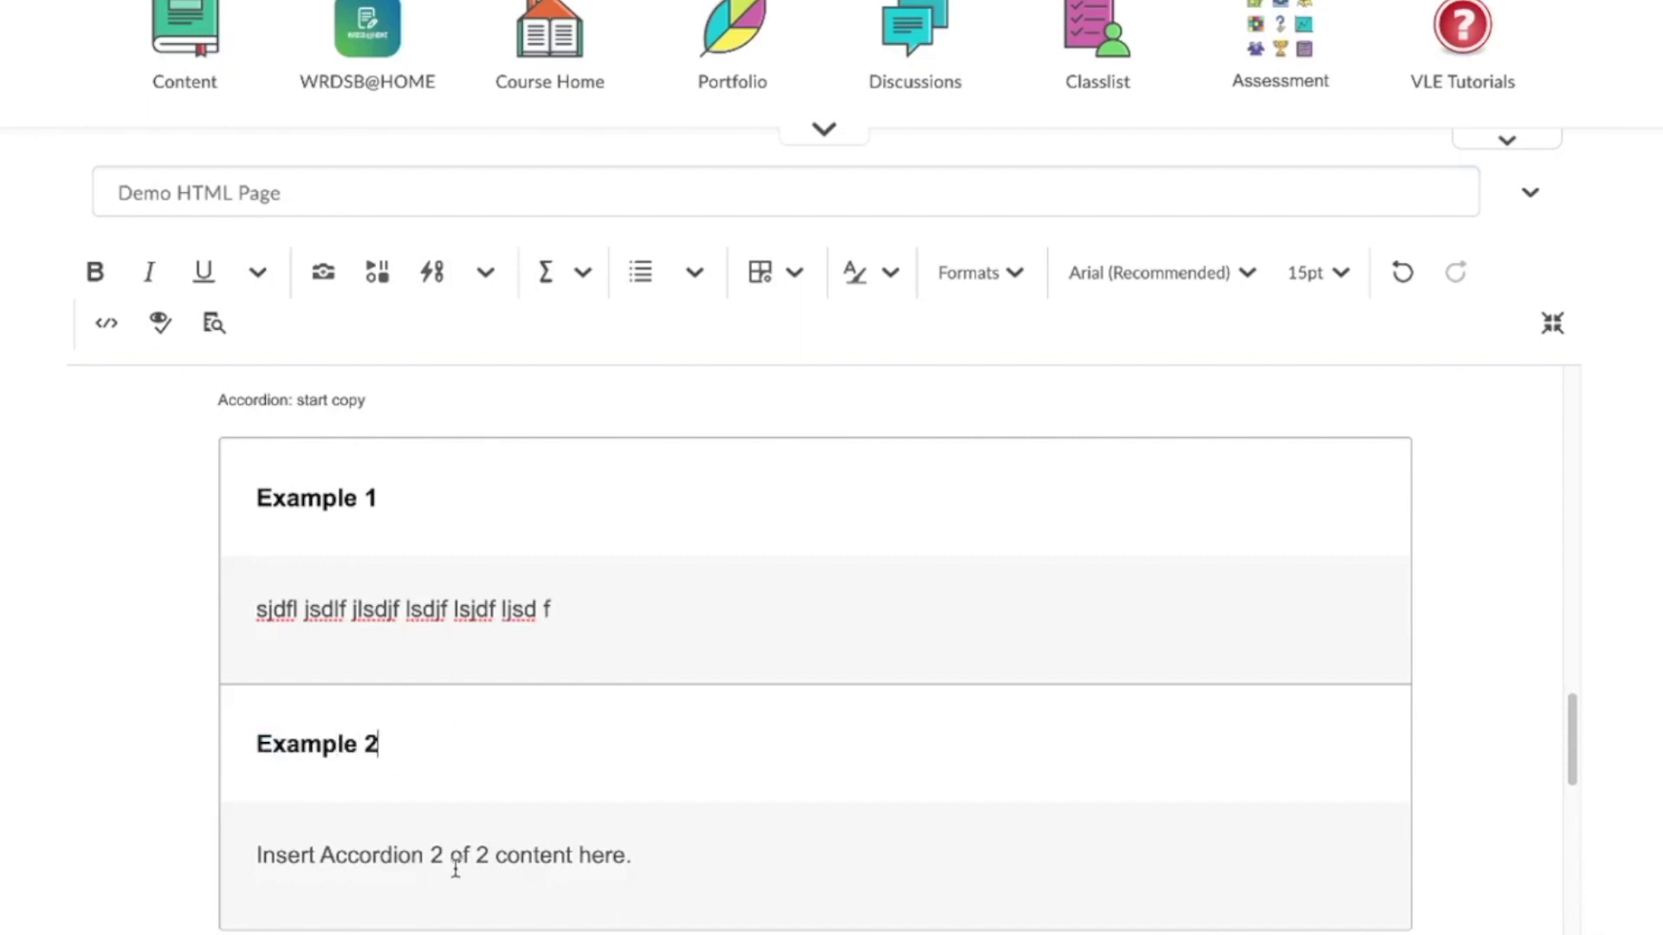
{"action": "triple_click", "coordinate": [454, 859]}
{"action": "type", "text": "sdfsdf lsjdfl jsdlf jsd"}
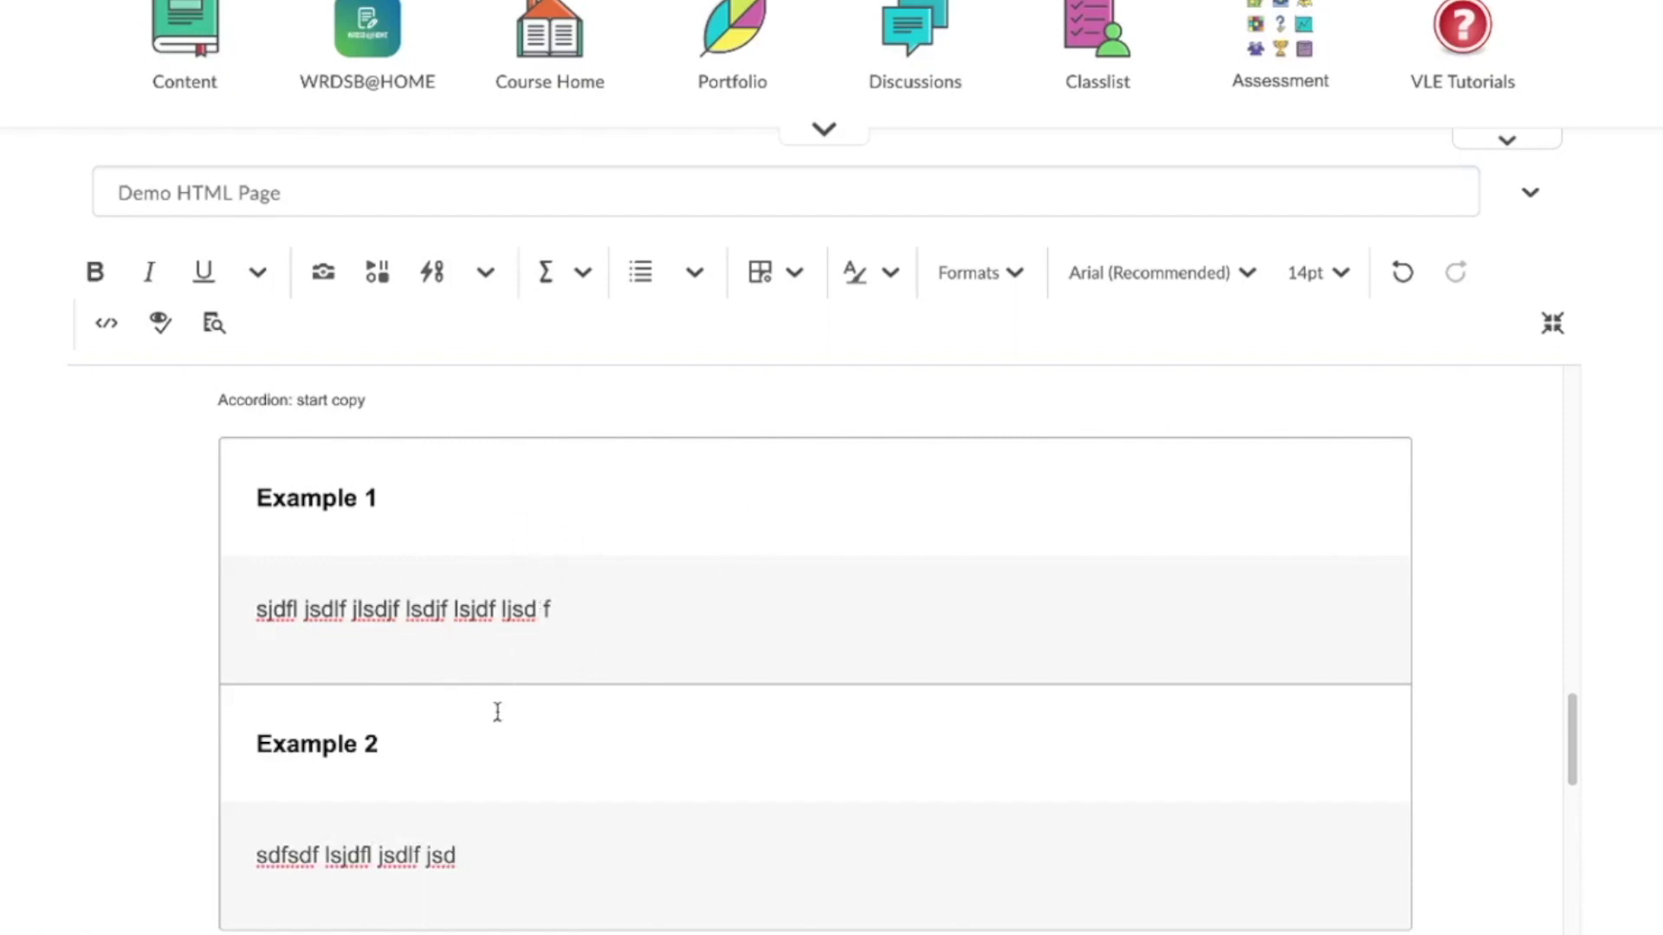
Delete the "Accordion: start copy" and "Accordion: end copy" lines above and below the accordion
{"action": "scroll", "coordinate": [495, 710], "scroll_direction": "up", "scroll_amount": 1}
{"action": "scroll", "coordinate": [307, 483], "scroll_direction": "down", "scroll_amount": 2}
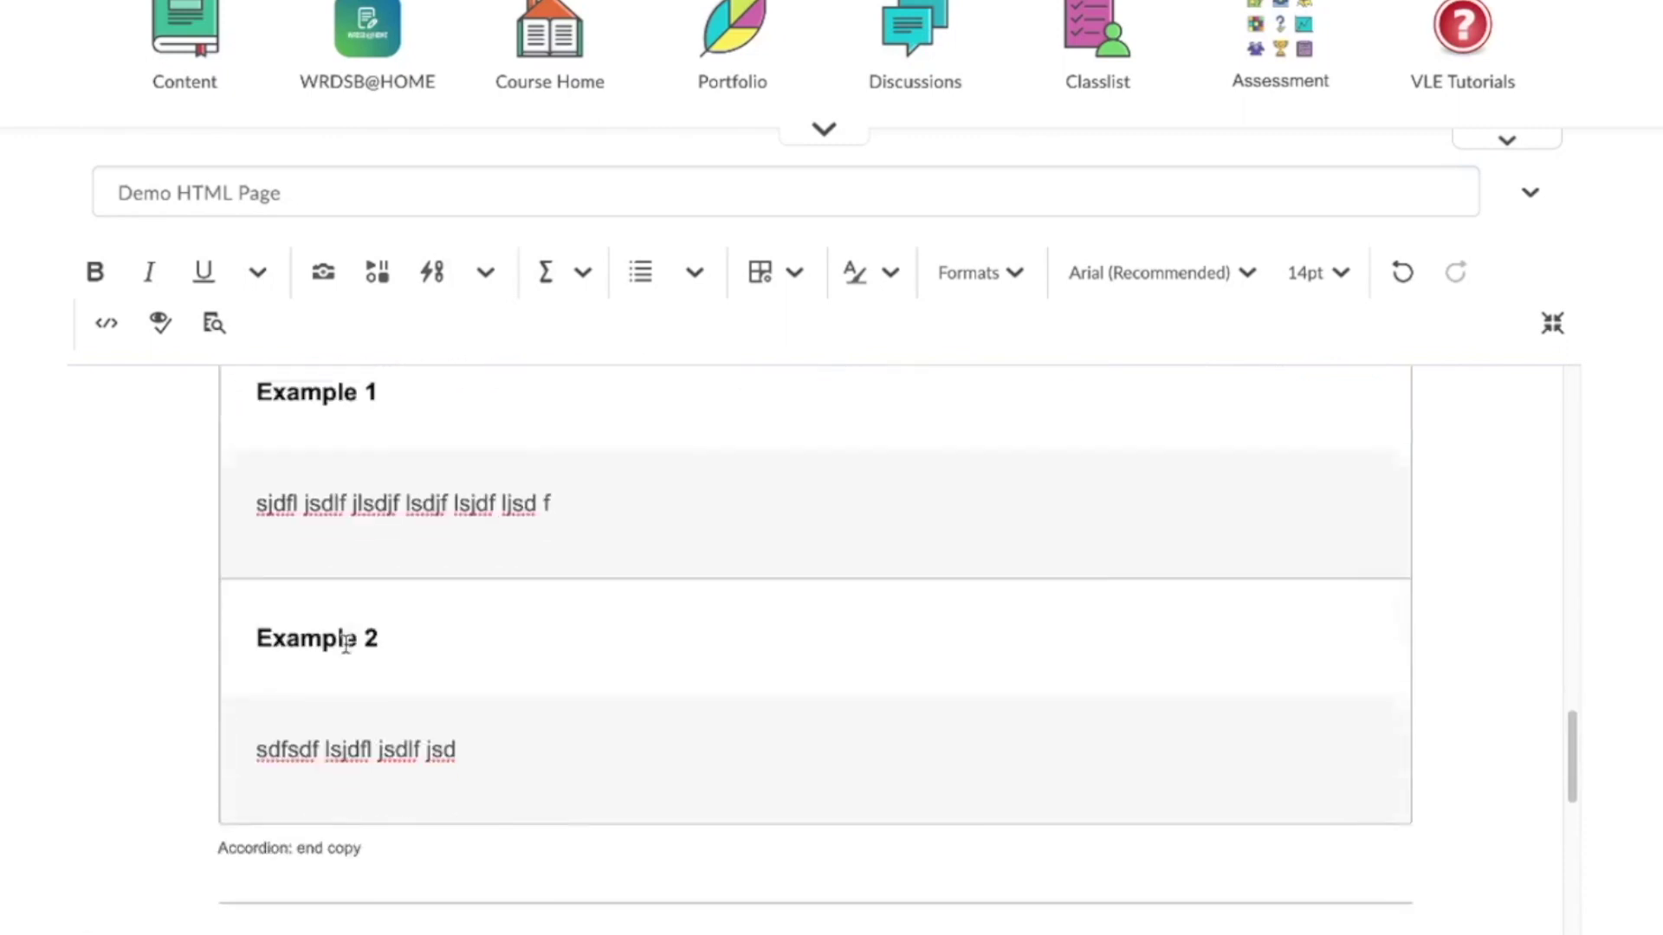
{"action": "scroll", "coordinate": [382, 715], "scroll_direction": "up", "scroll_amount": 2}
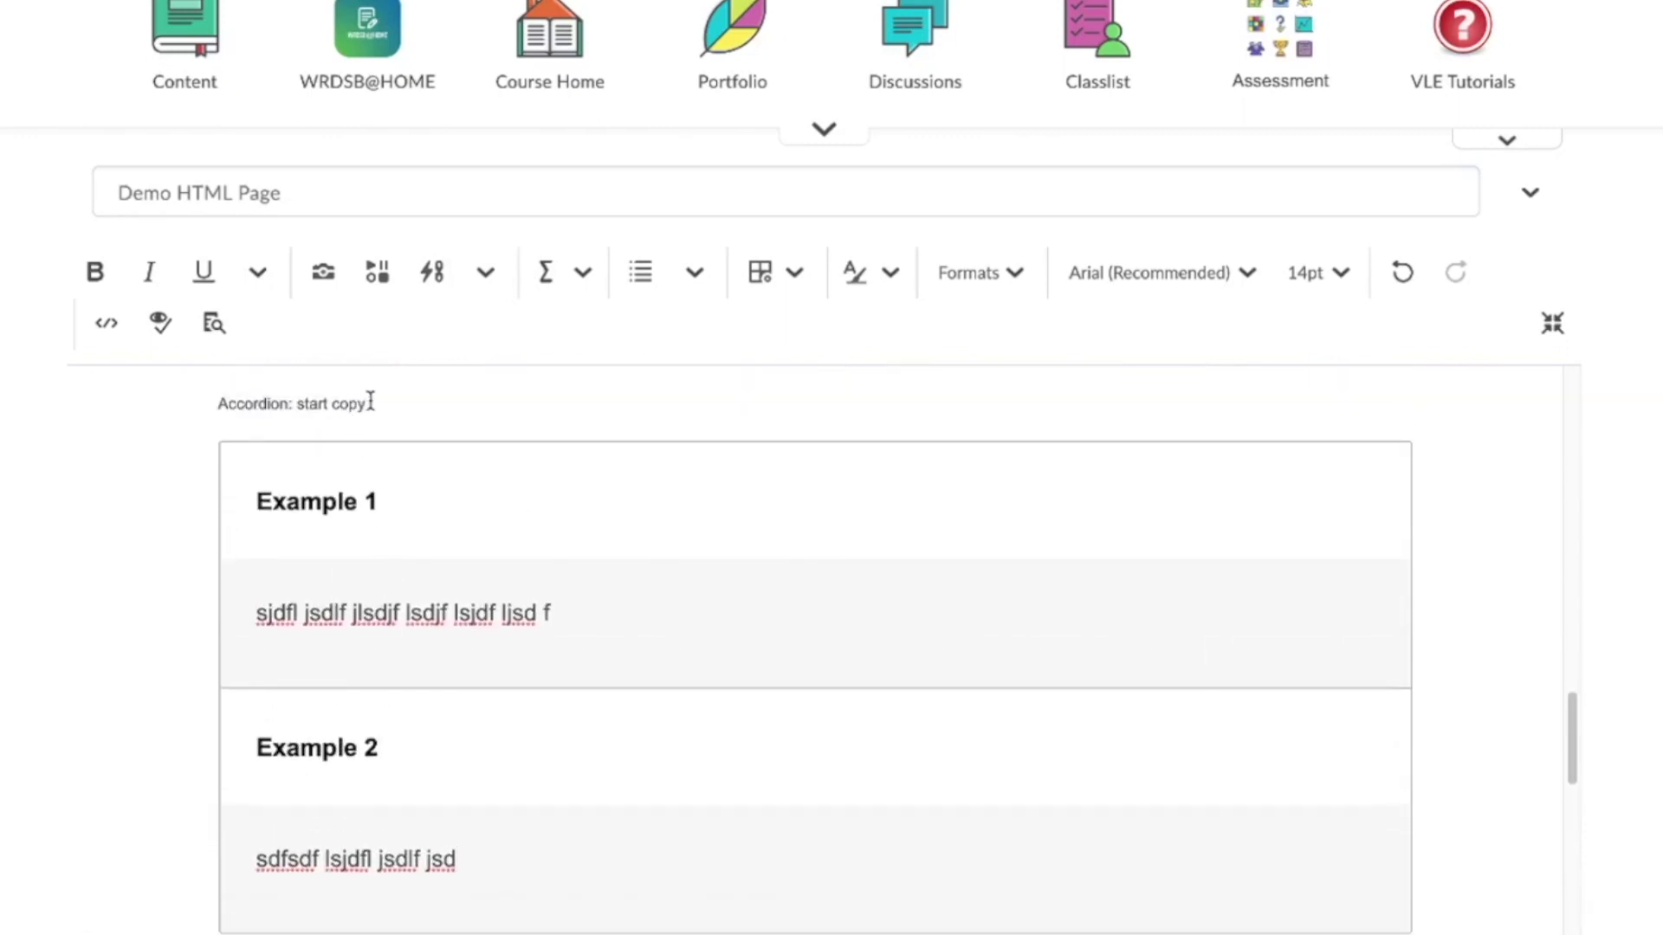
{"action": "scroll", "coordinate": [226, 403], "scroll_direction": "up", "scroll_amount": 1}
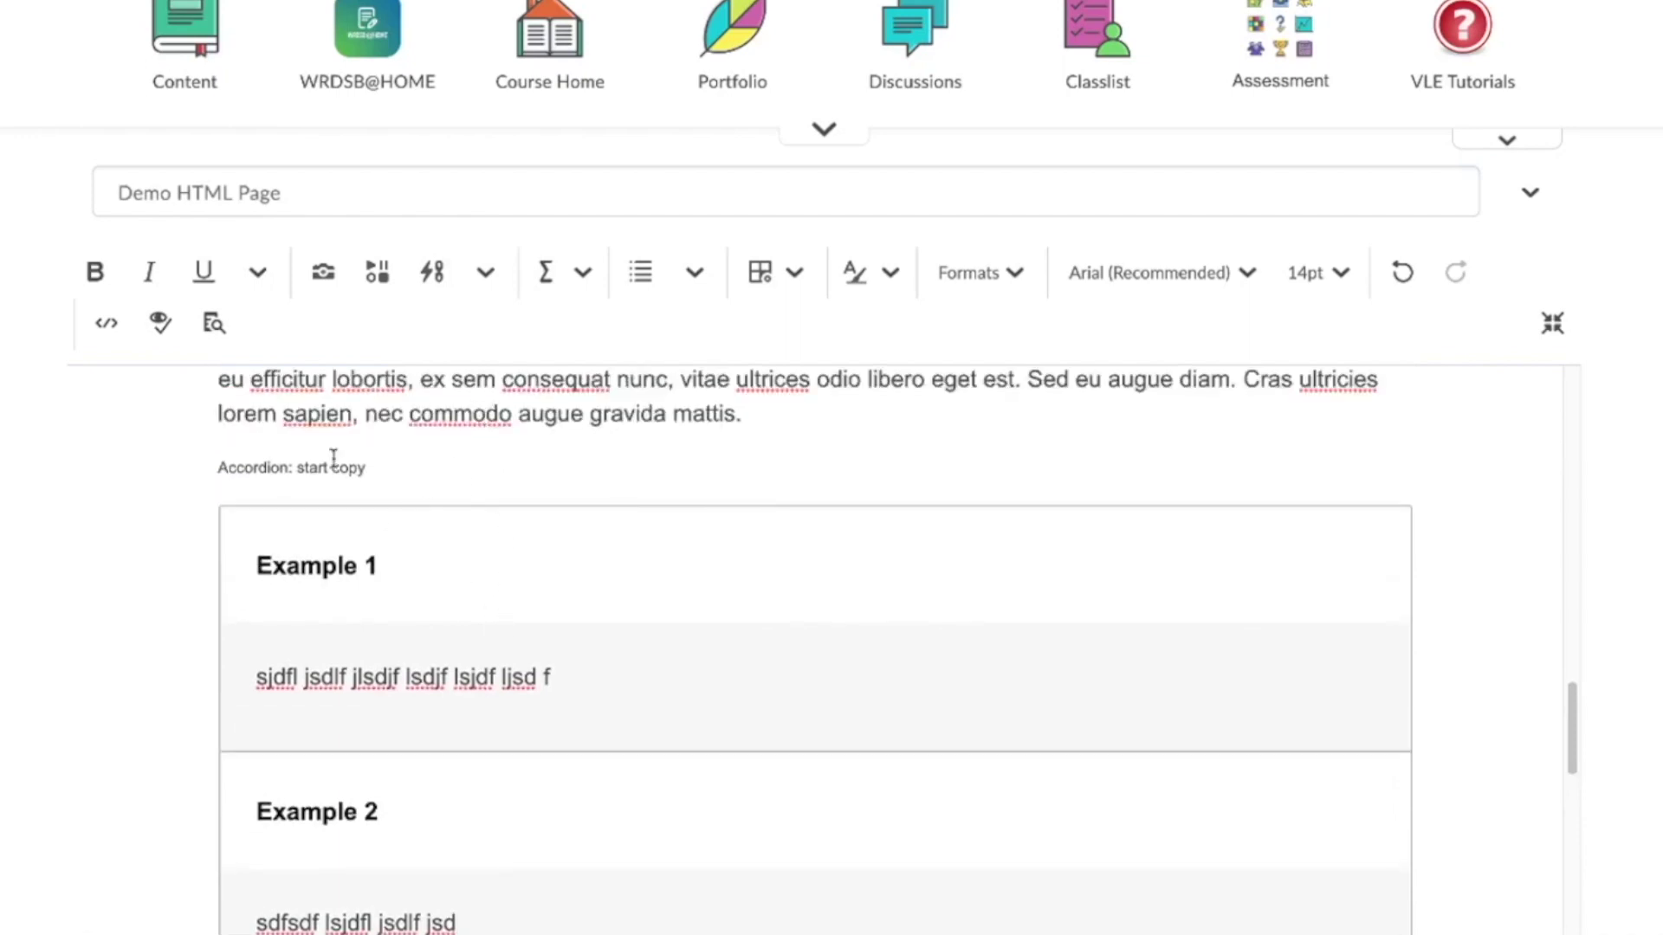
{"action": "left_click_drag", "start_coordinate": [365, 468], "coordinate": [208, 468]}
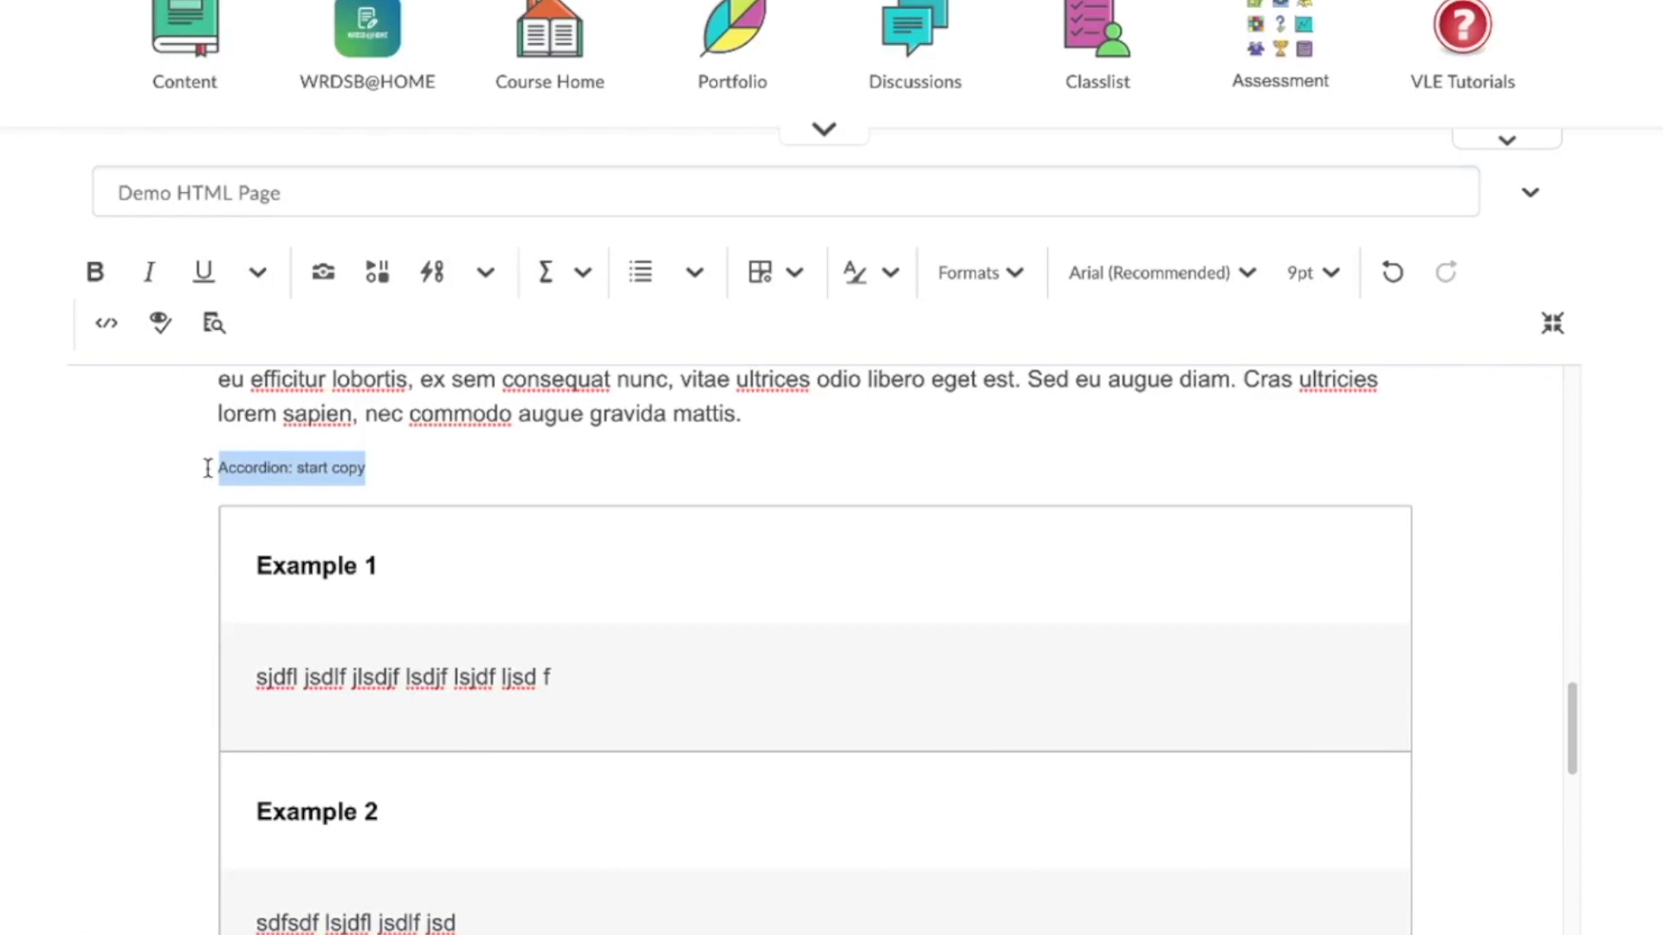
{"action": "key", "text": "BackSpace"}
{"action": "scroll", "coordinate": [672, 649], "scroll_direction": "down", "scroll_amount": 3}
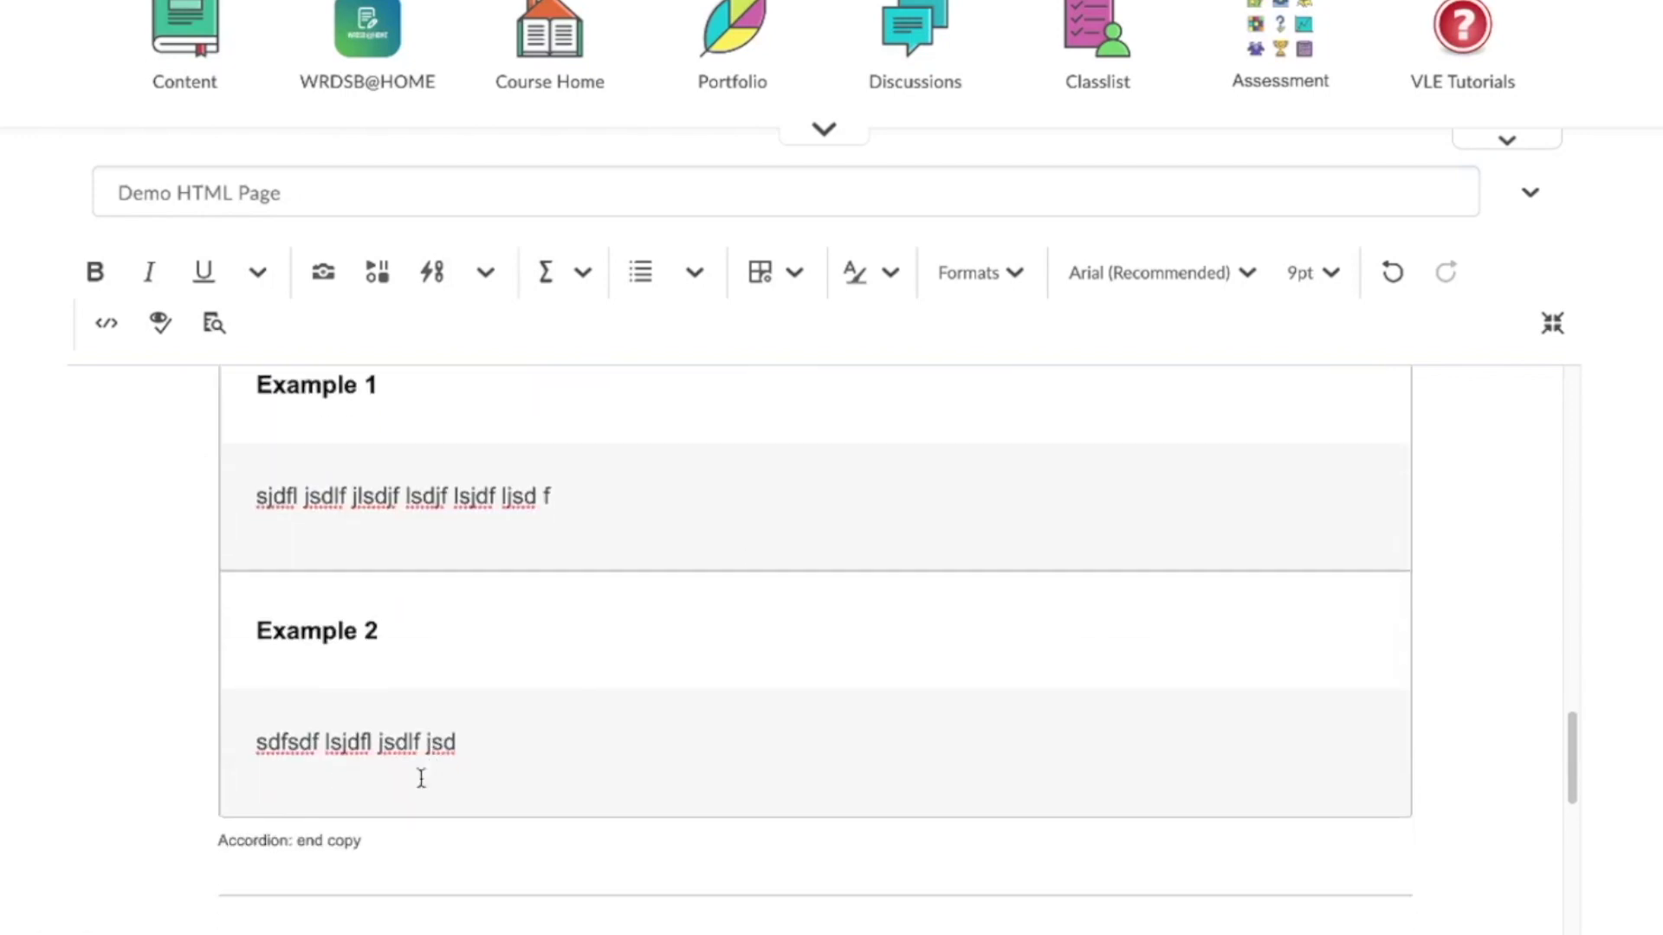
{"action": "left_click", "coordinate": [286, 841]}
{"action": "left_click_drag", "start_coordinate": [359, 842], "coordinate": [221, 846]}
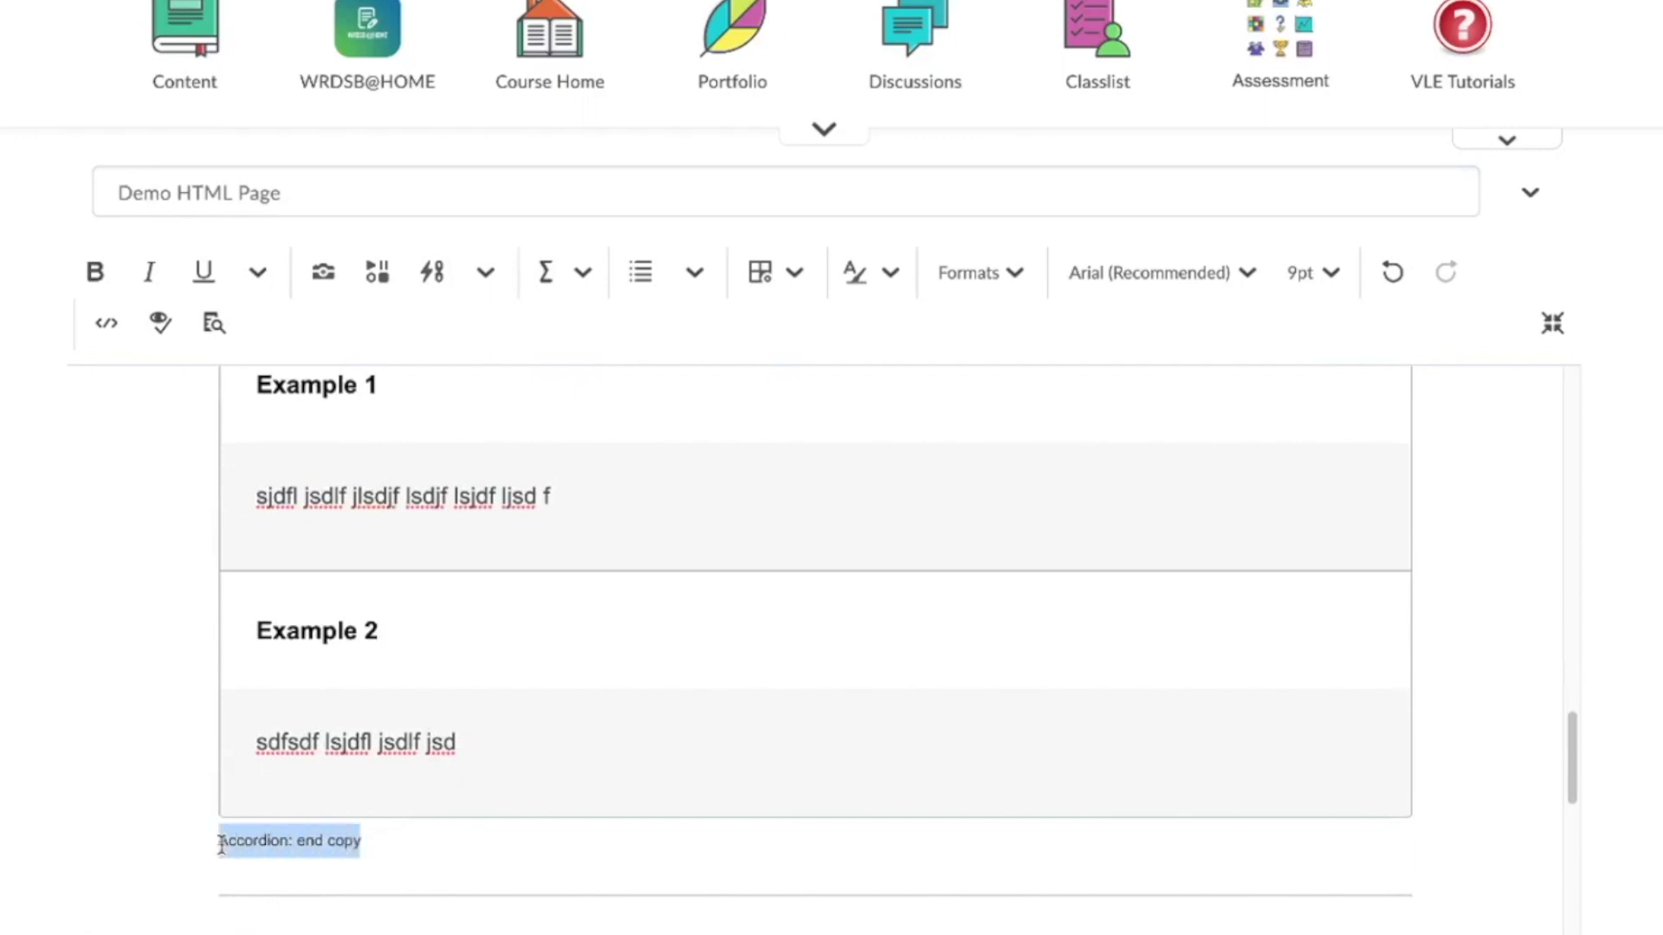
{"action": "key", "text": "BackSpace"}
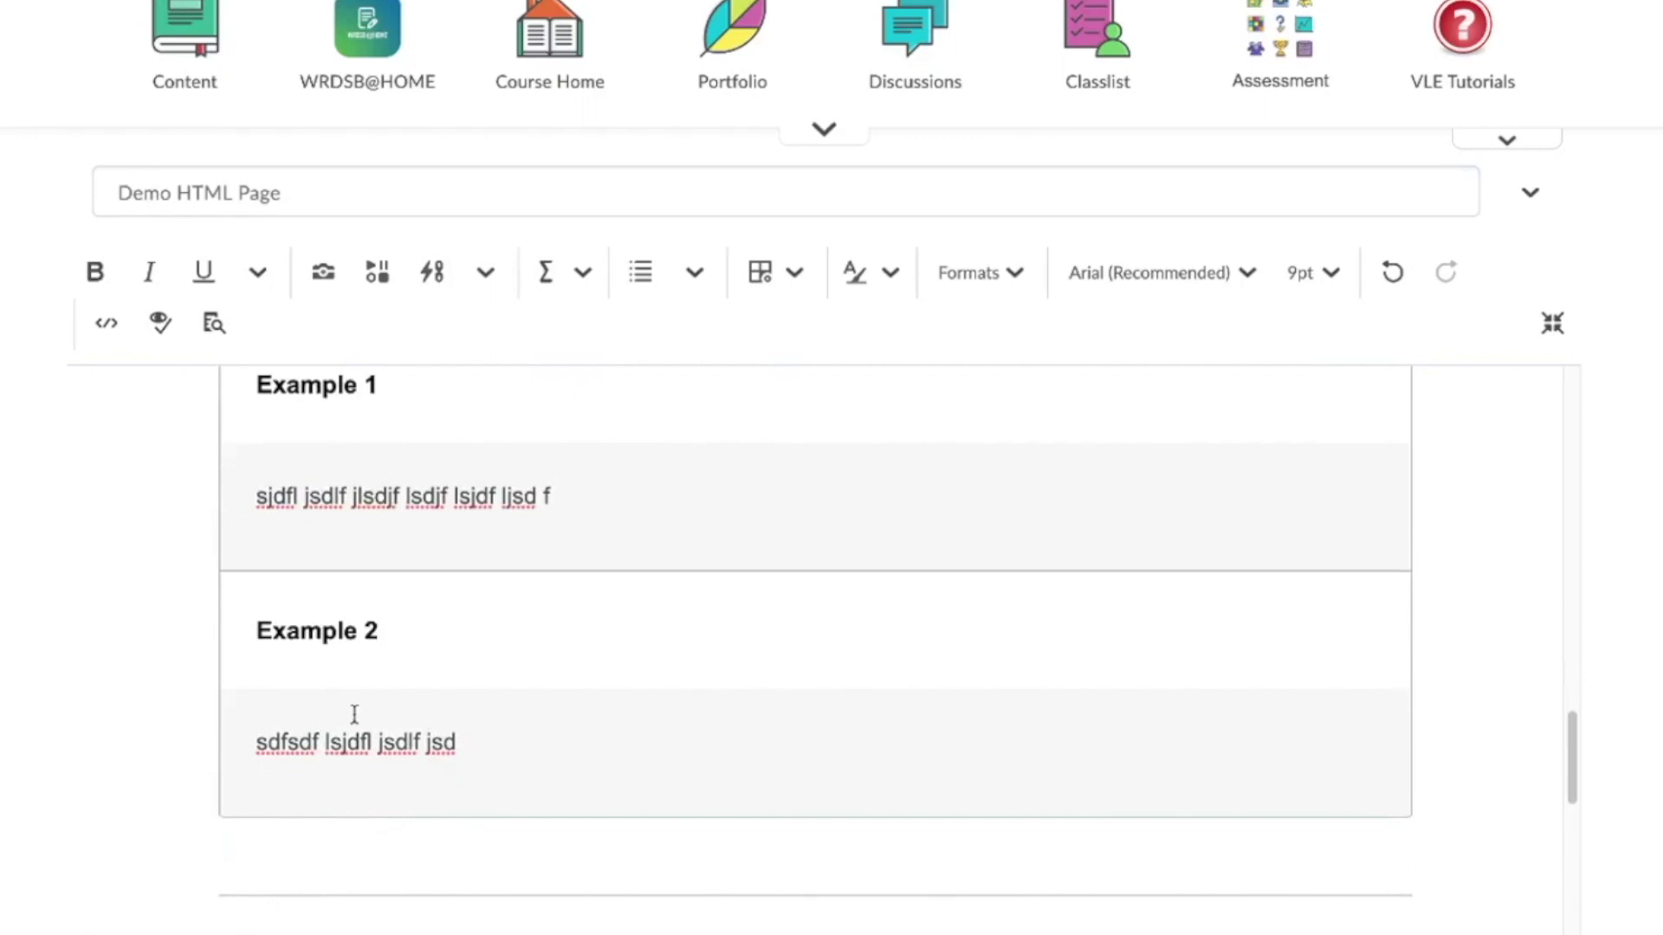
Check the cleaned-up accordion and save Demo HTML Page
{"action": "scroll", "coordinate": [359, 684], "scroll_direction": "up", "scroll_amount": 1}
{"action": "left_click", "coordinate": [381, 824]}
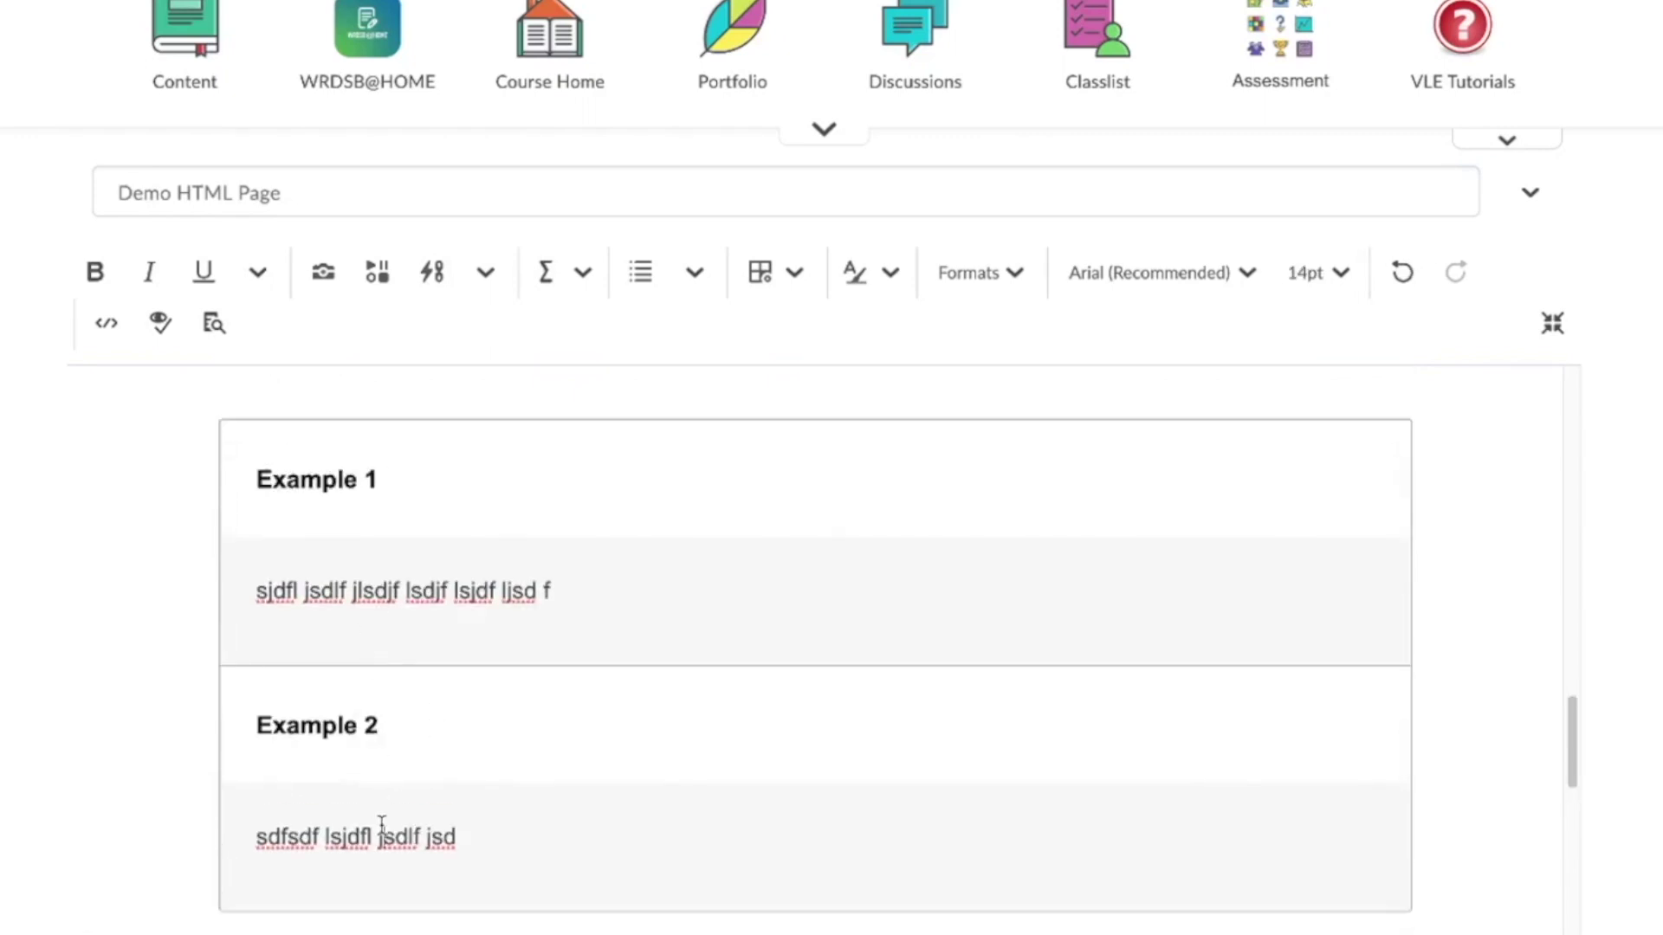
{"action": "left_click", "coordinate": [456, 847]}
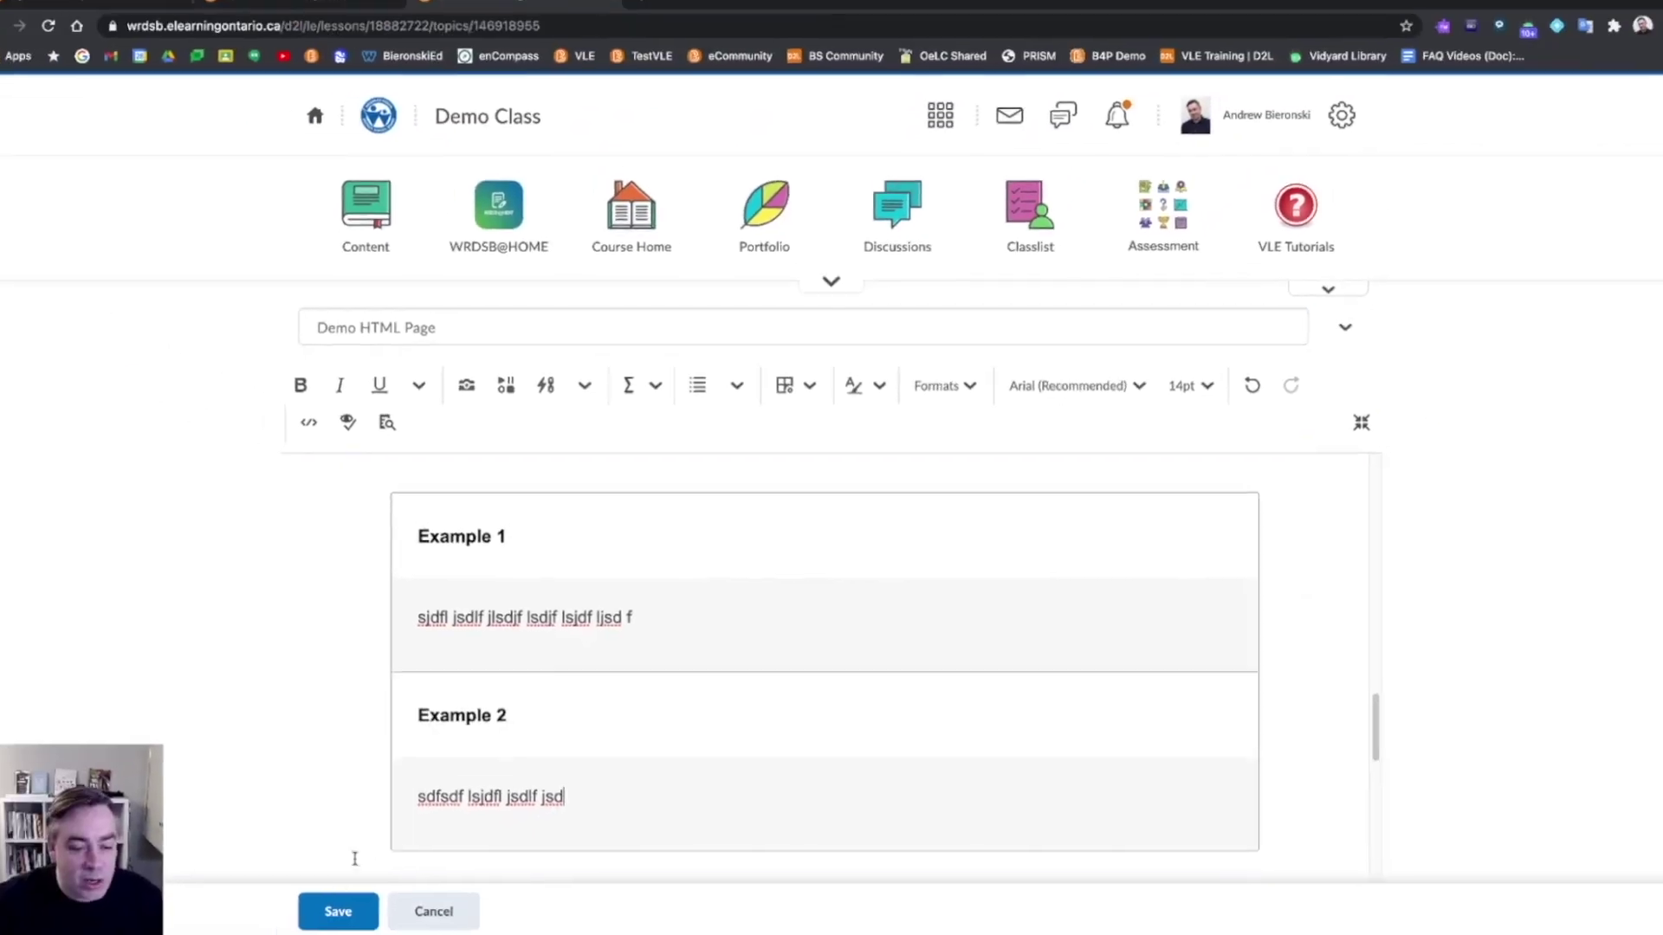
{"action": "left_click", "coordinate": [371, 902]}
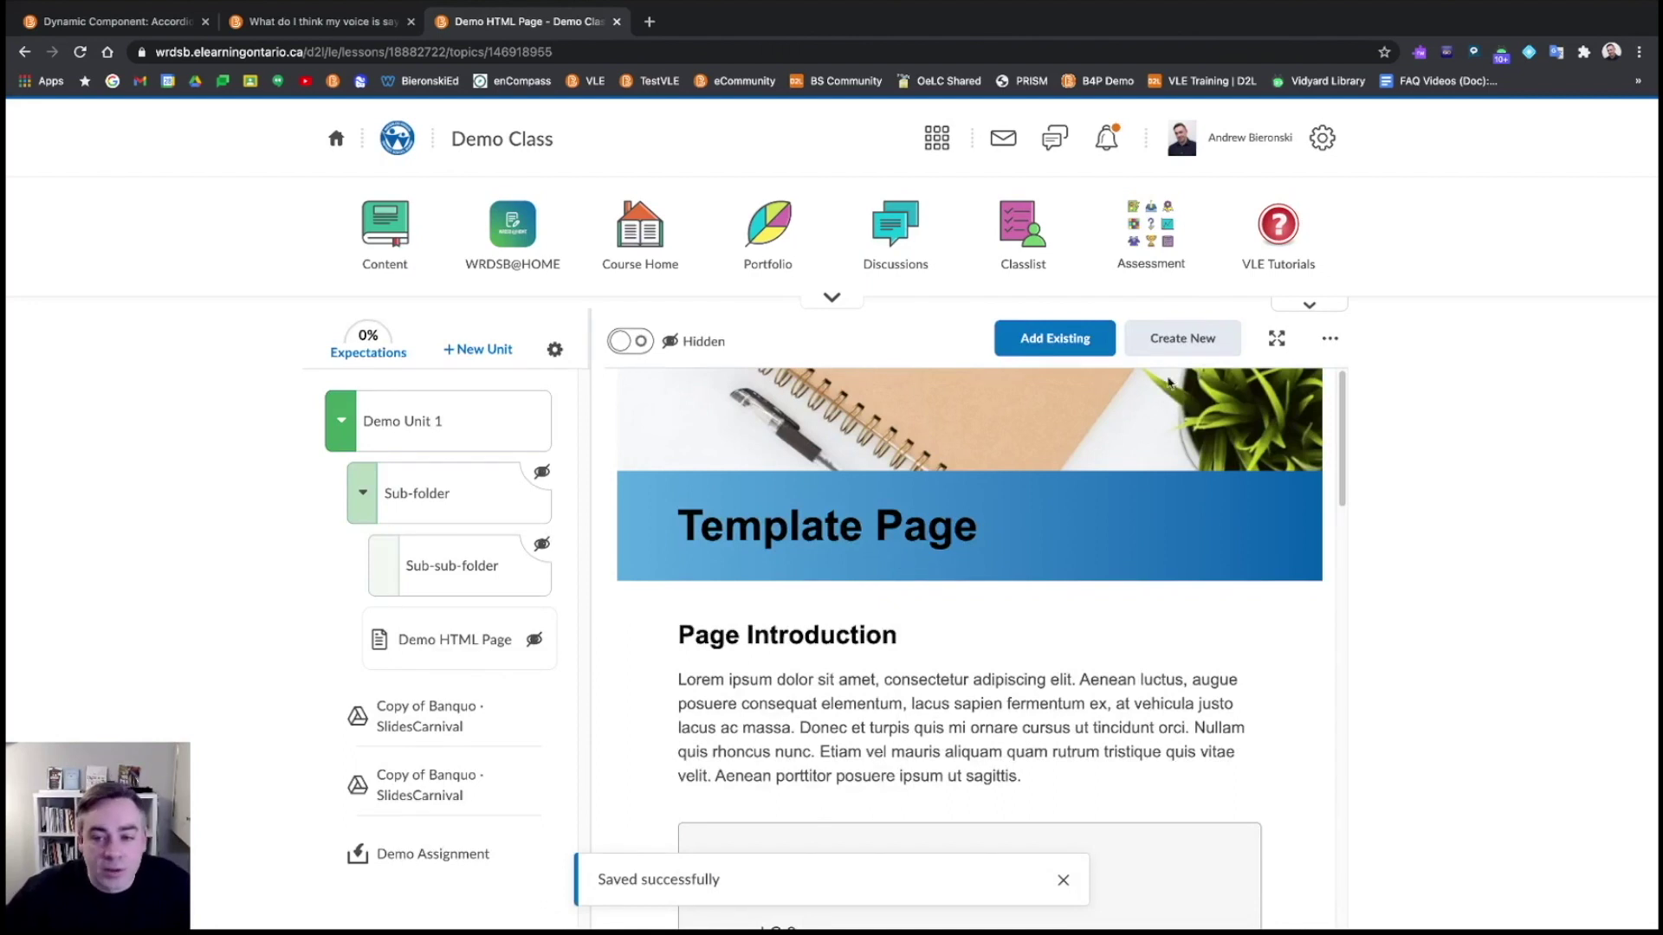
View Demo HTML Page in full screen and test expanding the Example 1 and Example 2 accordion sections
{"action": "left_click", "coordinate": [1276, 338]}
{"action": "scroll", "coordinate": [813, 472], "scroll_direction": "down", "scroll_amount": 2}
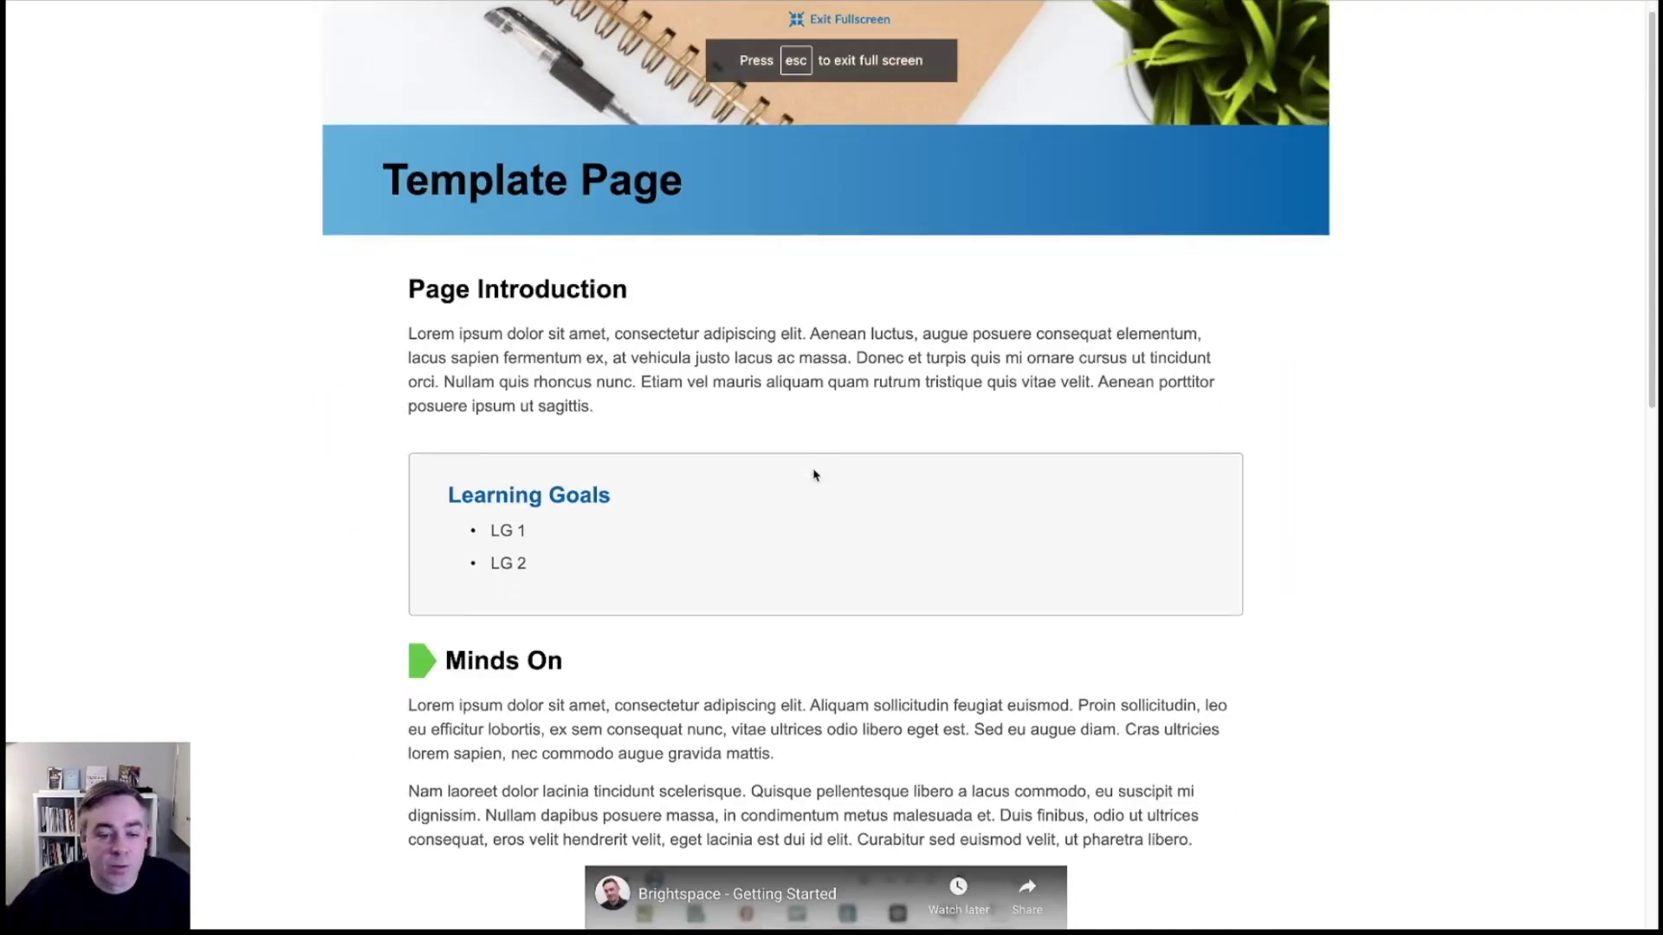
{"action": "scroll", "coordinate": [786, 557], "scroll_direction": "down", "scroll_amount": 10}
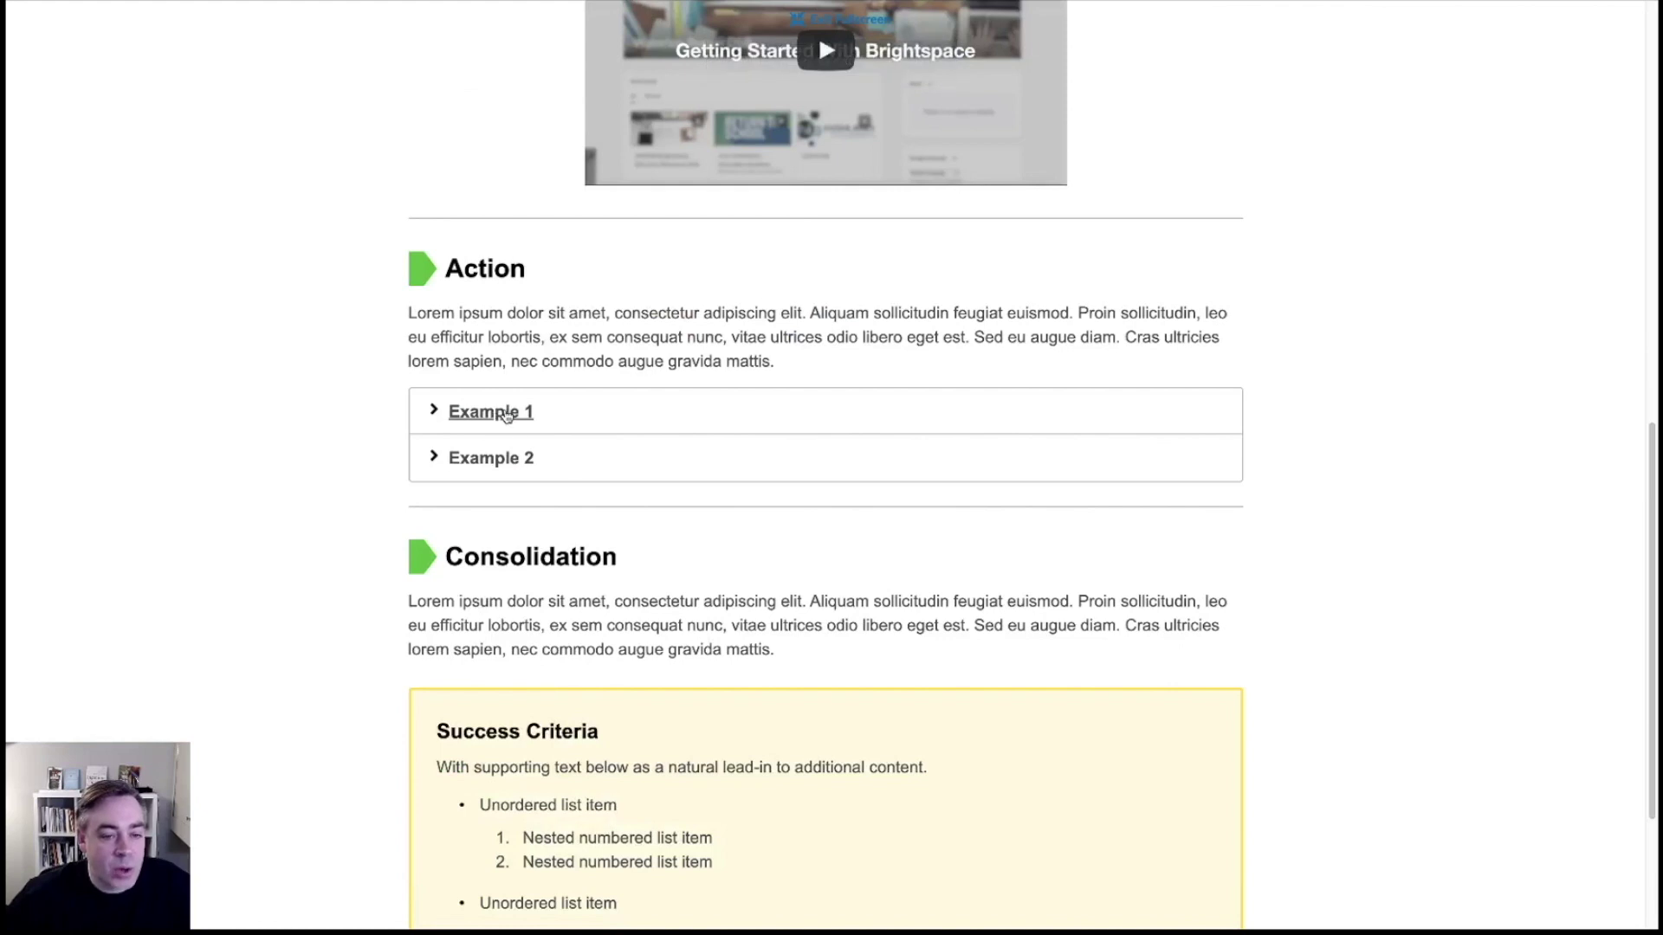
{"action": "left_click", "coordinate": [506, 416]}
{"action": "left_click", "coordinate": [492, 552]}
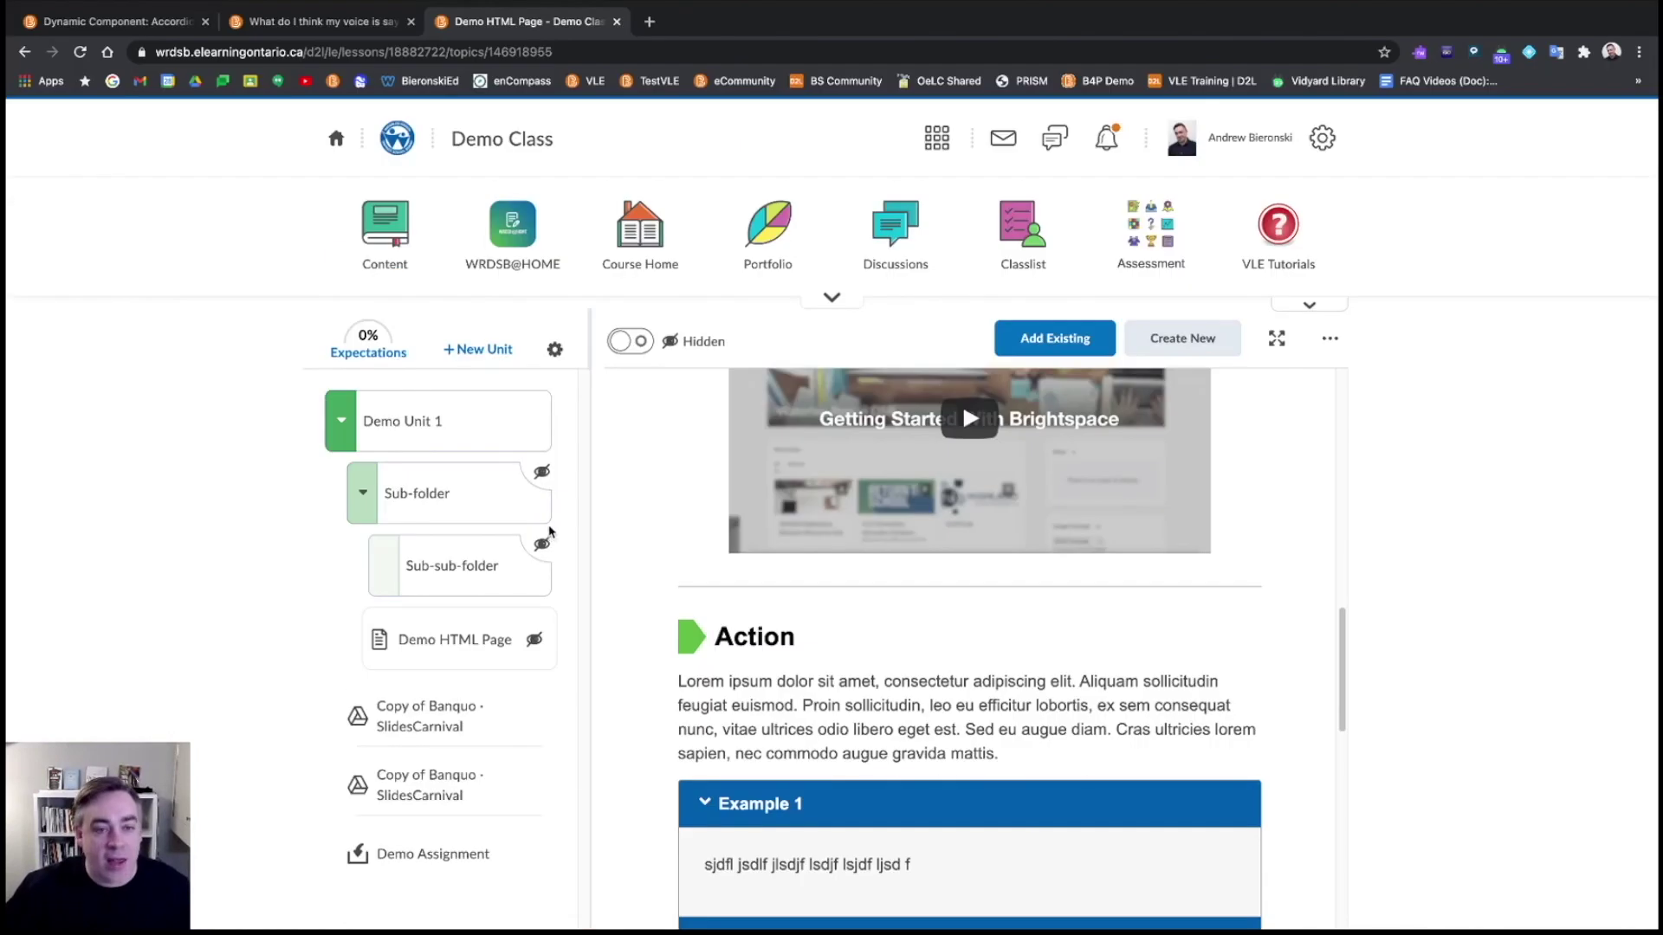
Open the Quick Assessment Components page in the templates course, check Option 2 in the multiple-choice sample, and examine its code
{"action": "left_click", "coordinate": [119, 22]}
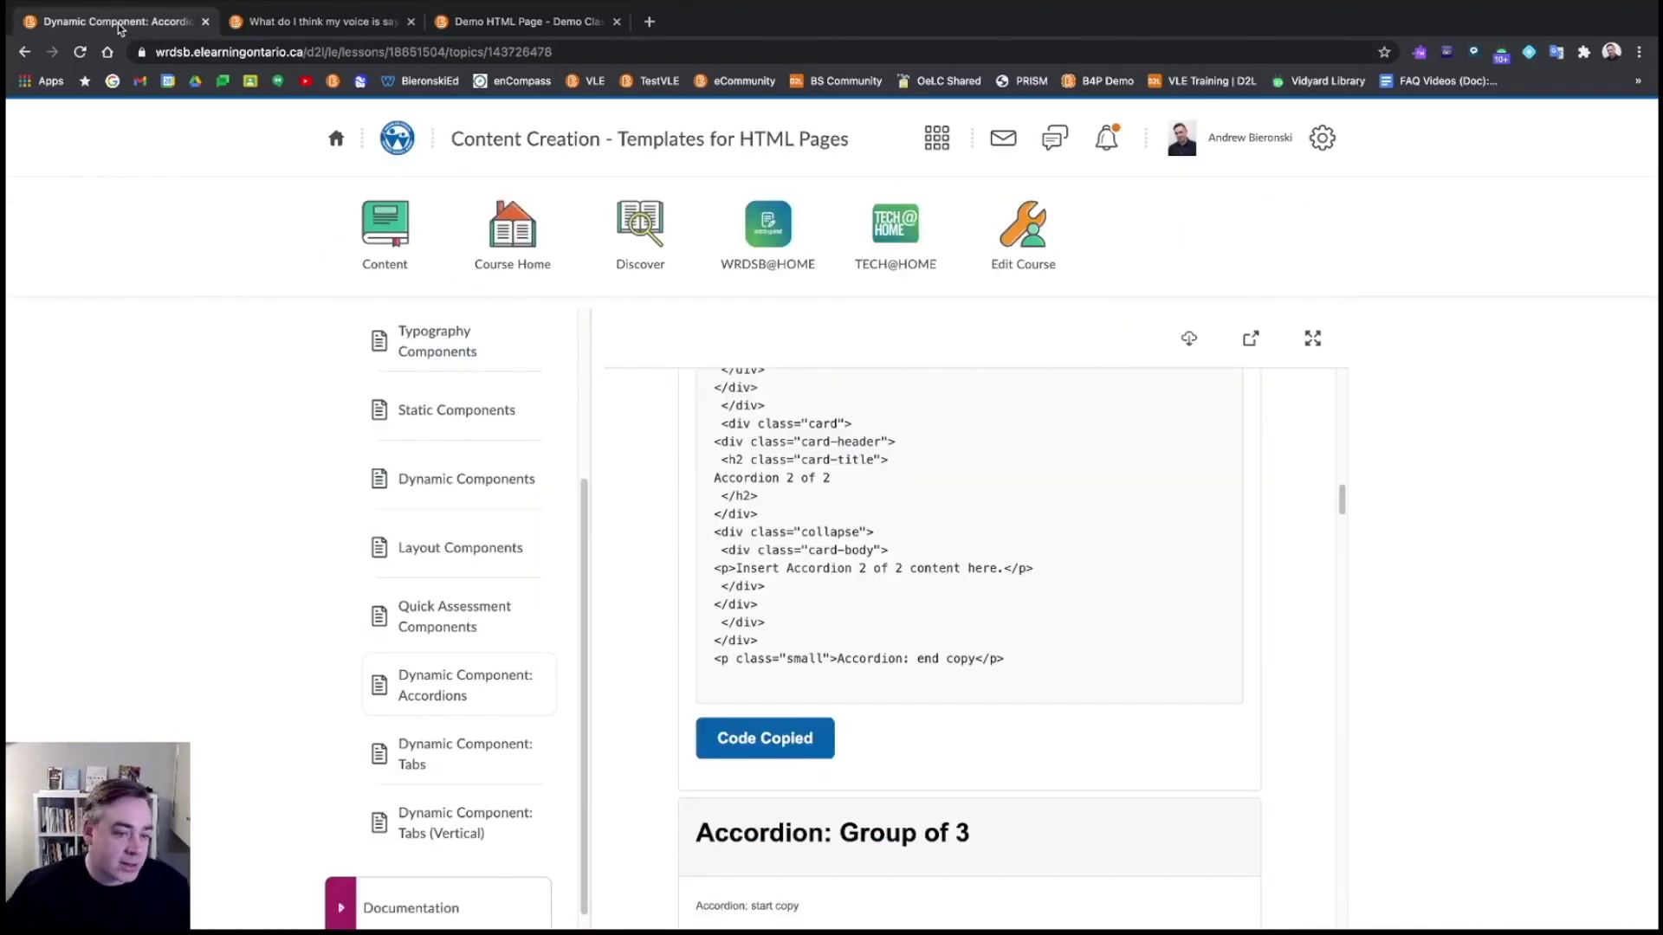
{"action": "left_click", "coordinate": [477, 631]}
{"action": "scroll", "coordinate": [819, 652], "scroll_direction": "down", "scroll_amount": 1}
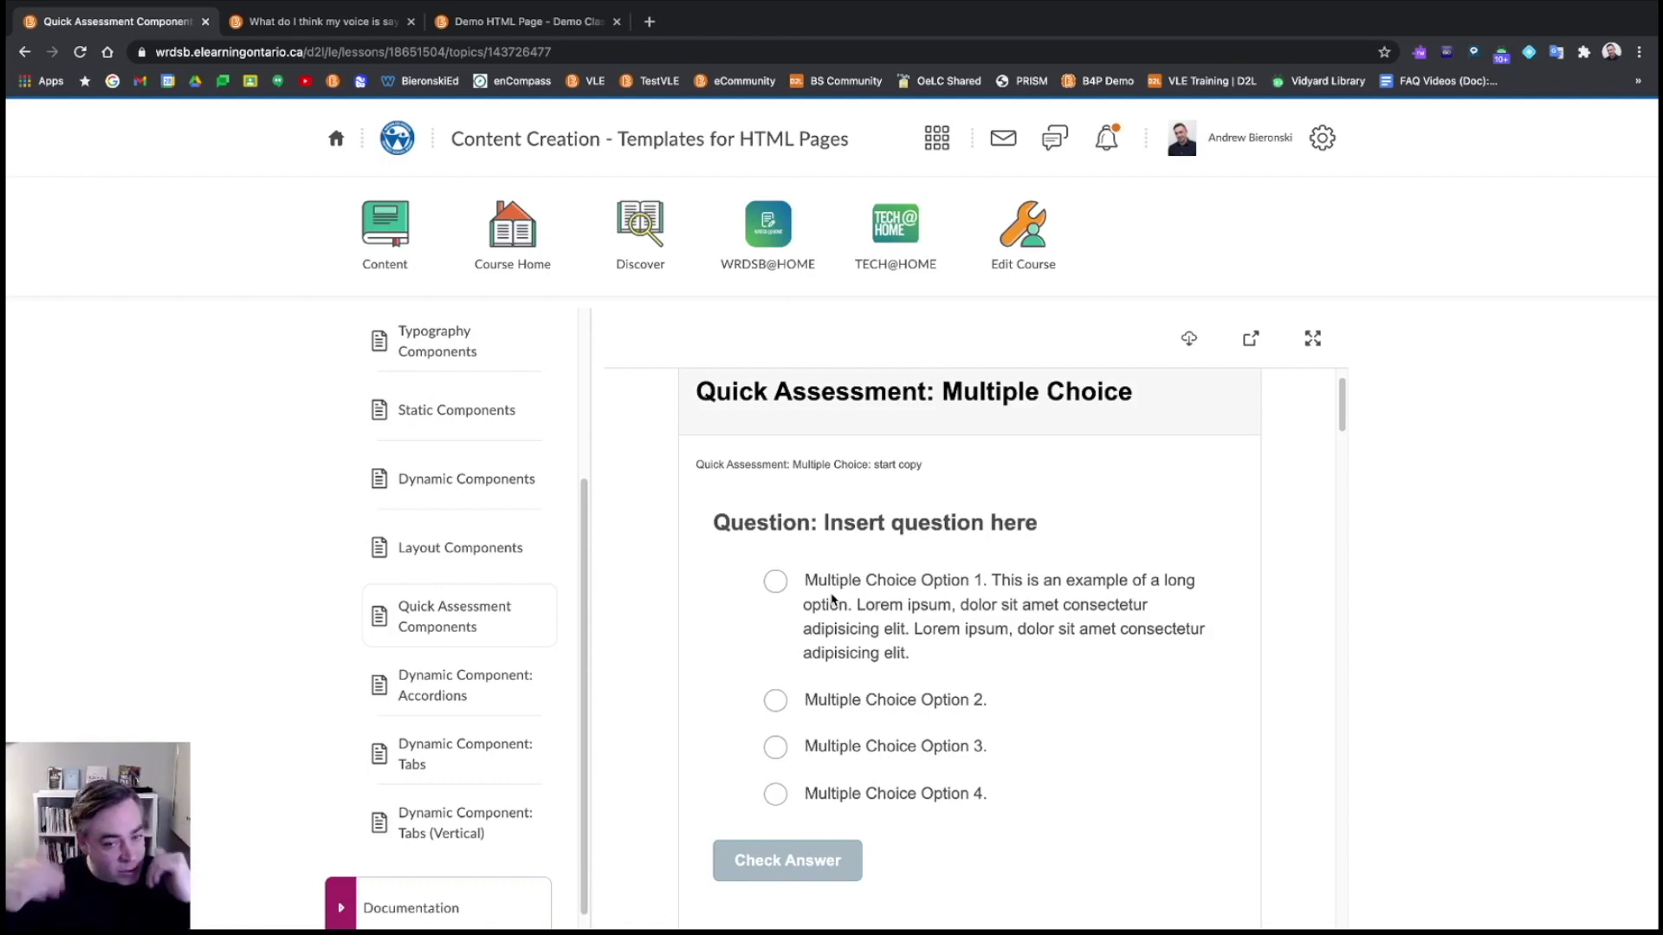
{"action": "scroll", "coordinate": [832, 598], "scroll_direction": "down", "scroll_amount": 5}
{"action": "scroll", "coordinate": [824, 564], "scroll_direction": "up", "scroll_amount": 3}
{"action": "scroll", "coordinate": [824, 564], "scroll_direction": "up", "scroll_amount": 1}
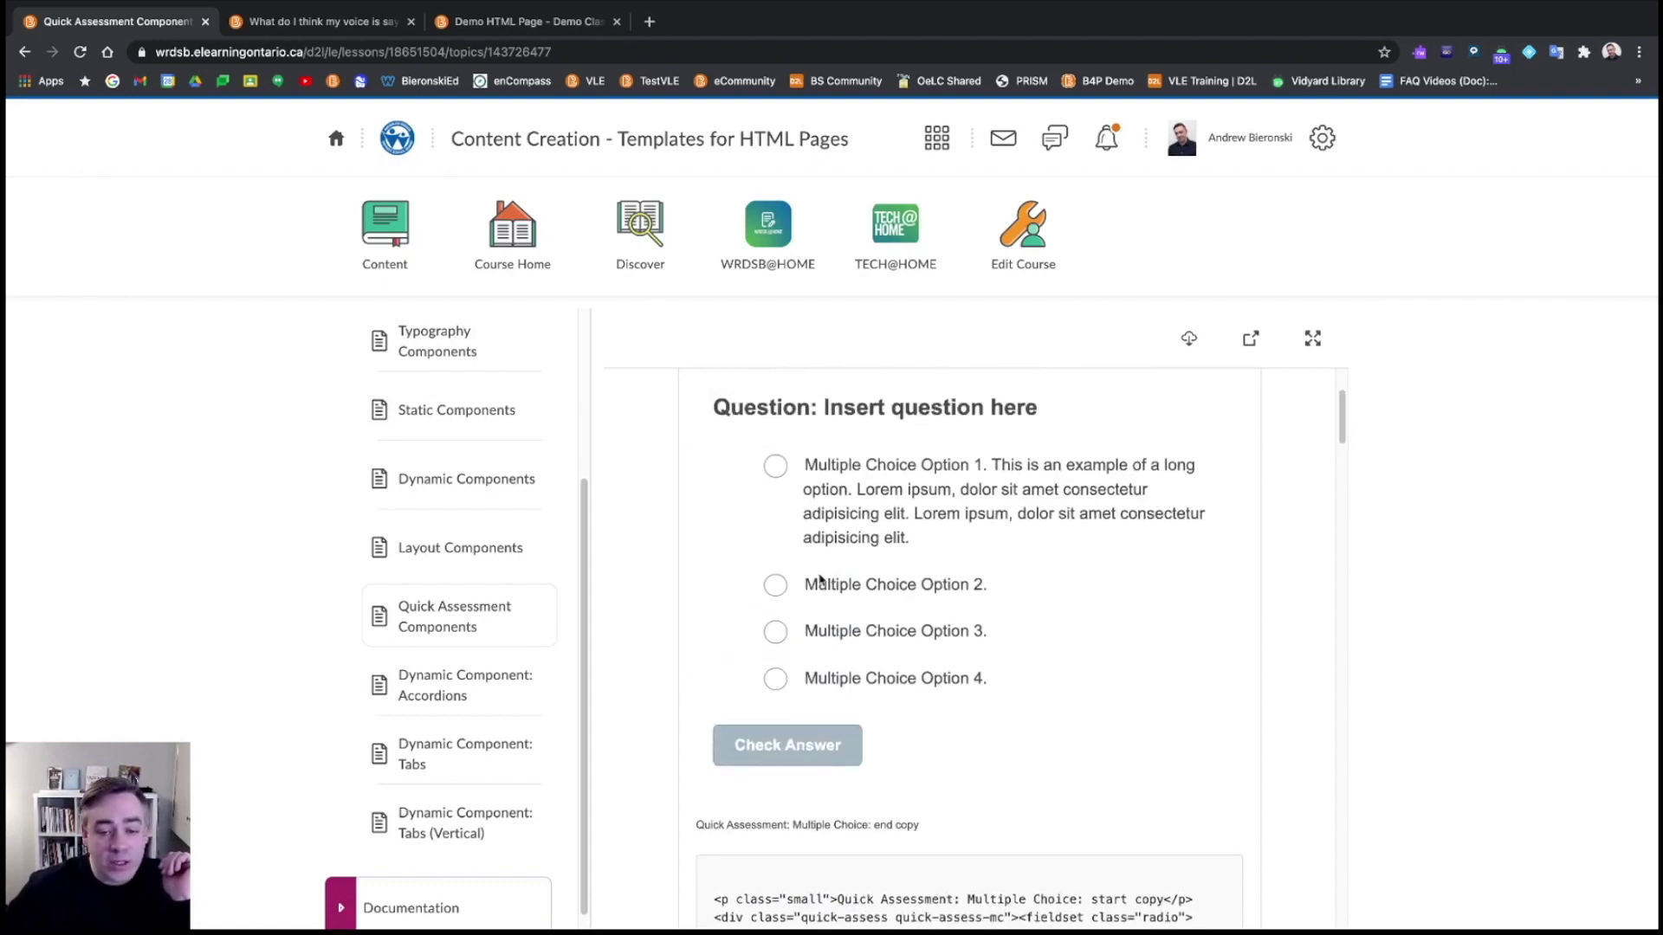
{"action": "left_click", "coordinate": [776, 589]}
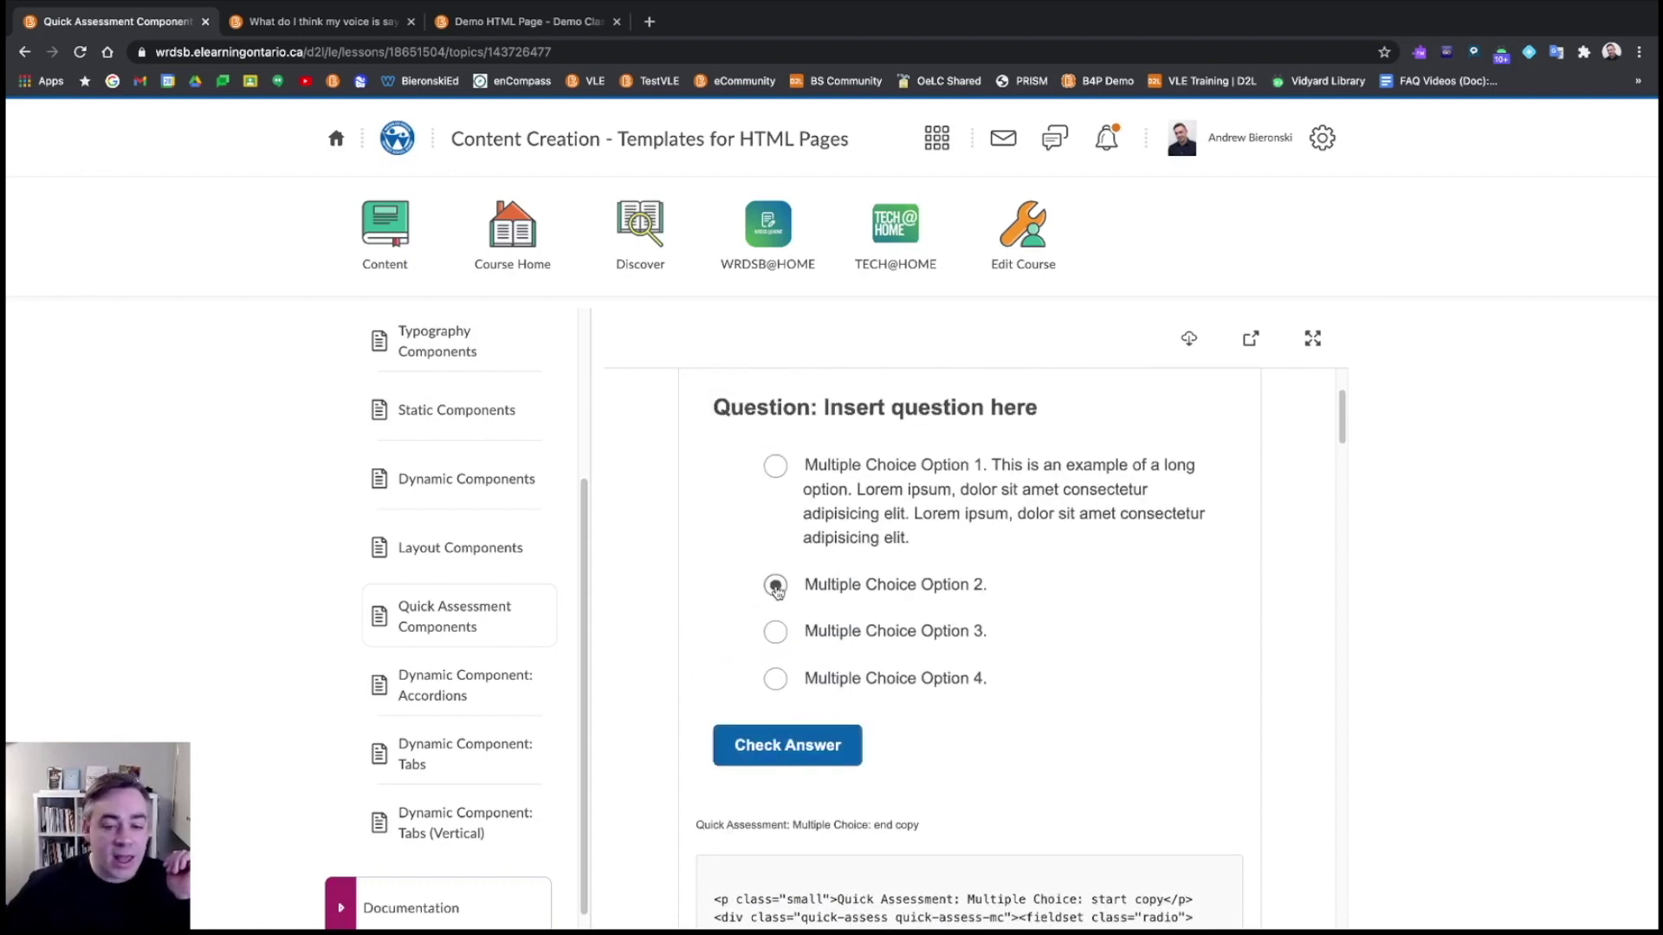
{"action": "left_click", "coordinate": [785, 754]}
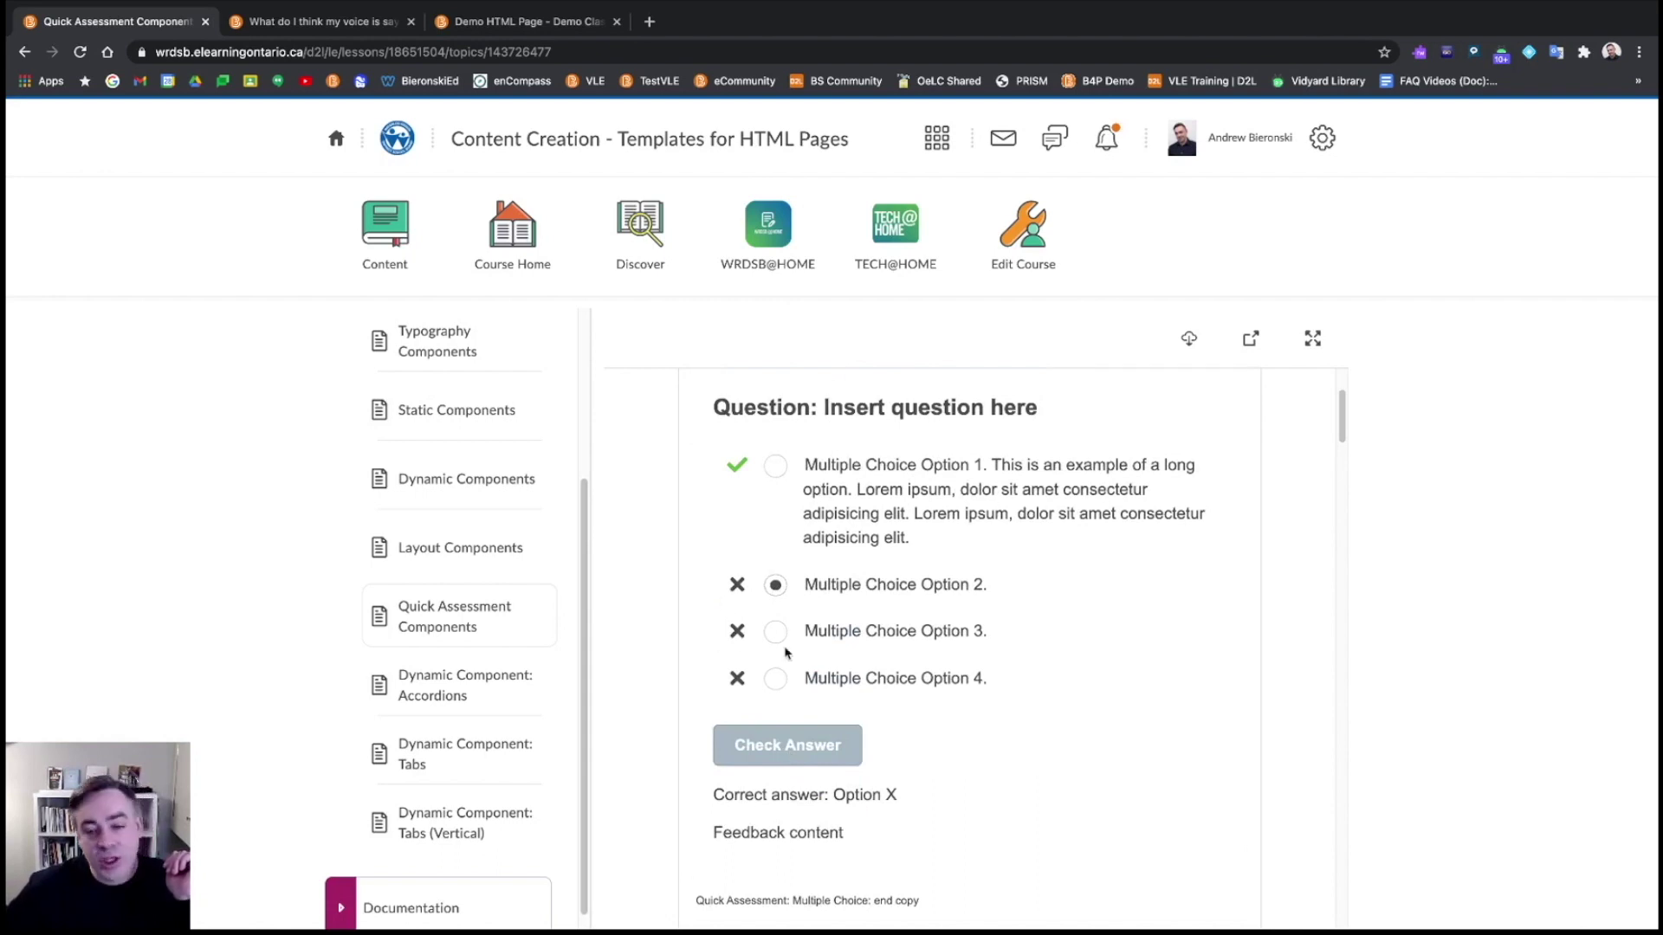
{"action": "scroll", "coordinate": [848, 608], "scroll_direction": "down", "scroll_amount": 12}
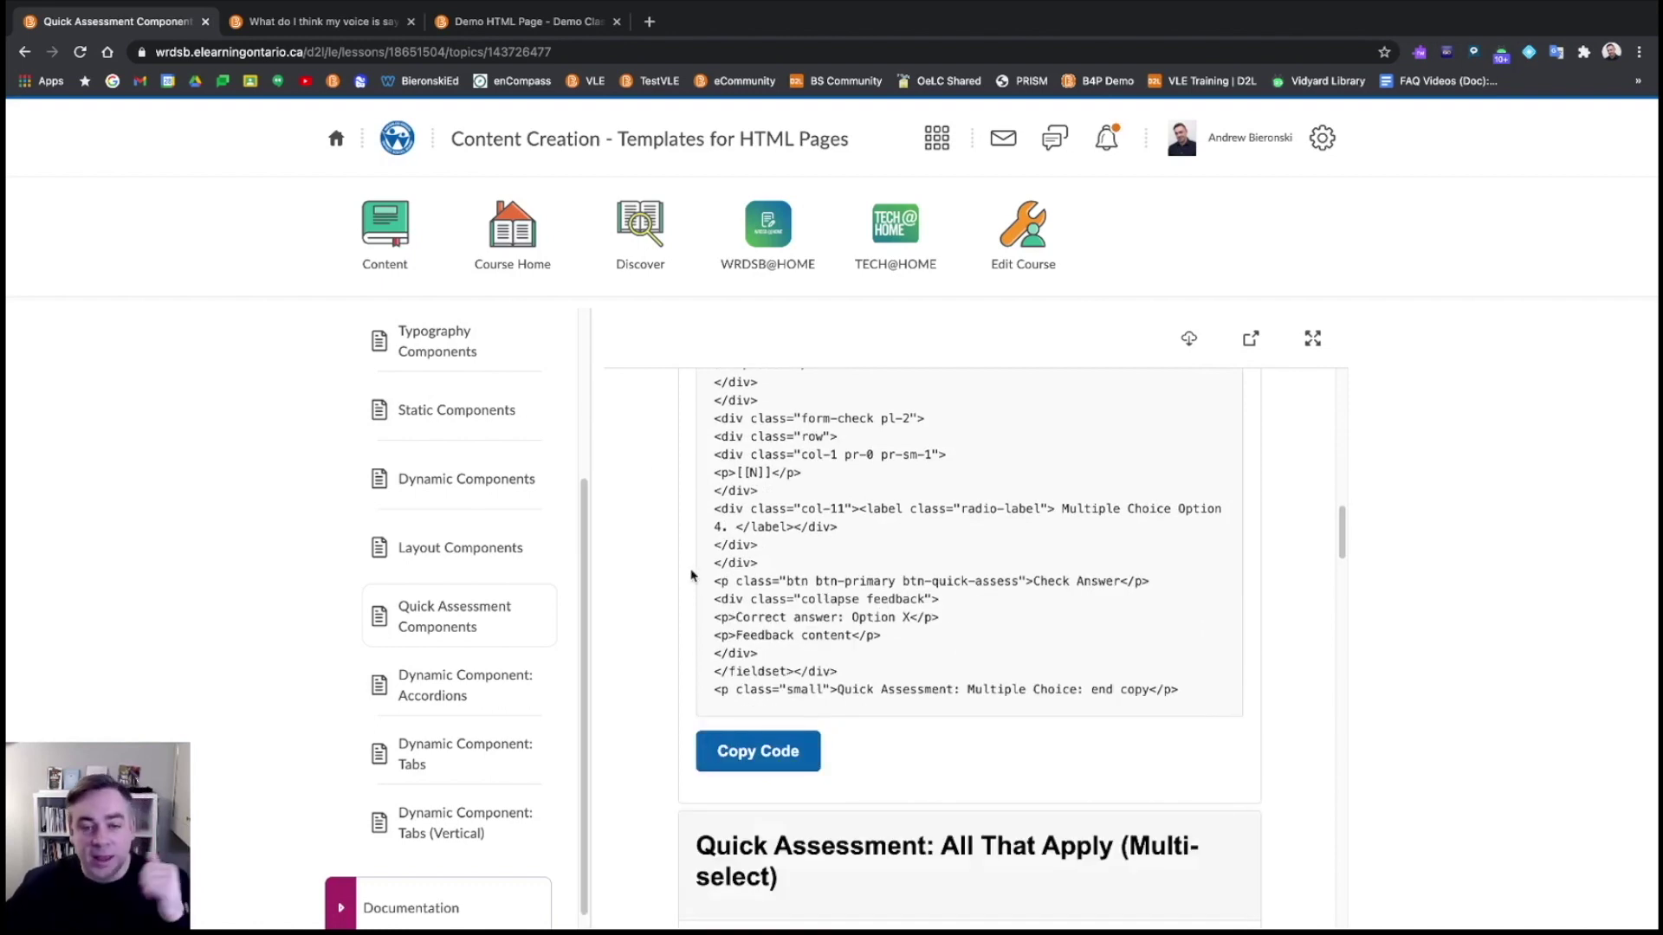
{"action": "scroll", "coordinate": [693, 573], "scroll_direction": "up", "scroll_amount": 4}
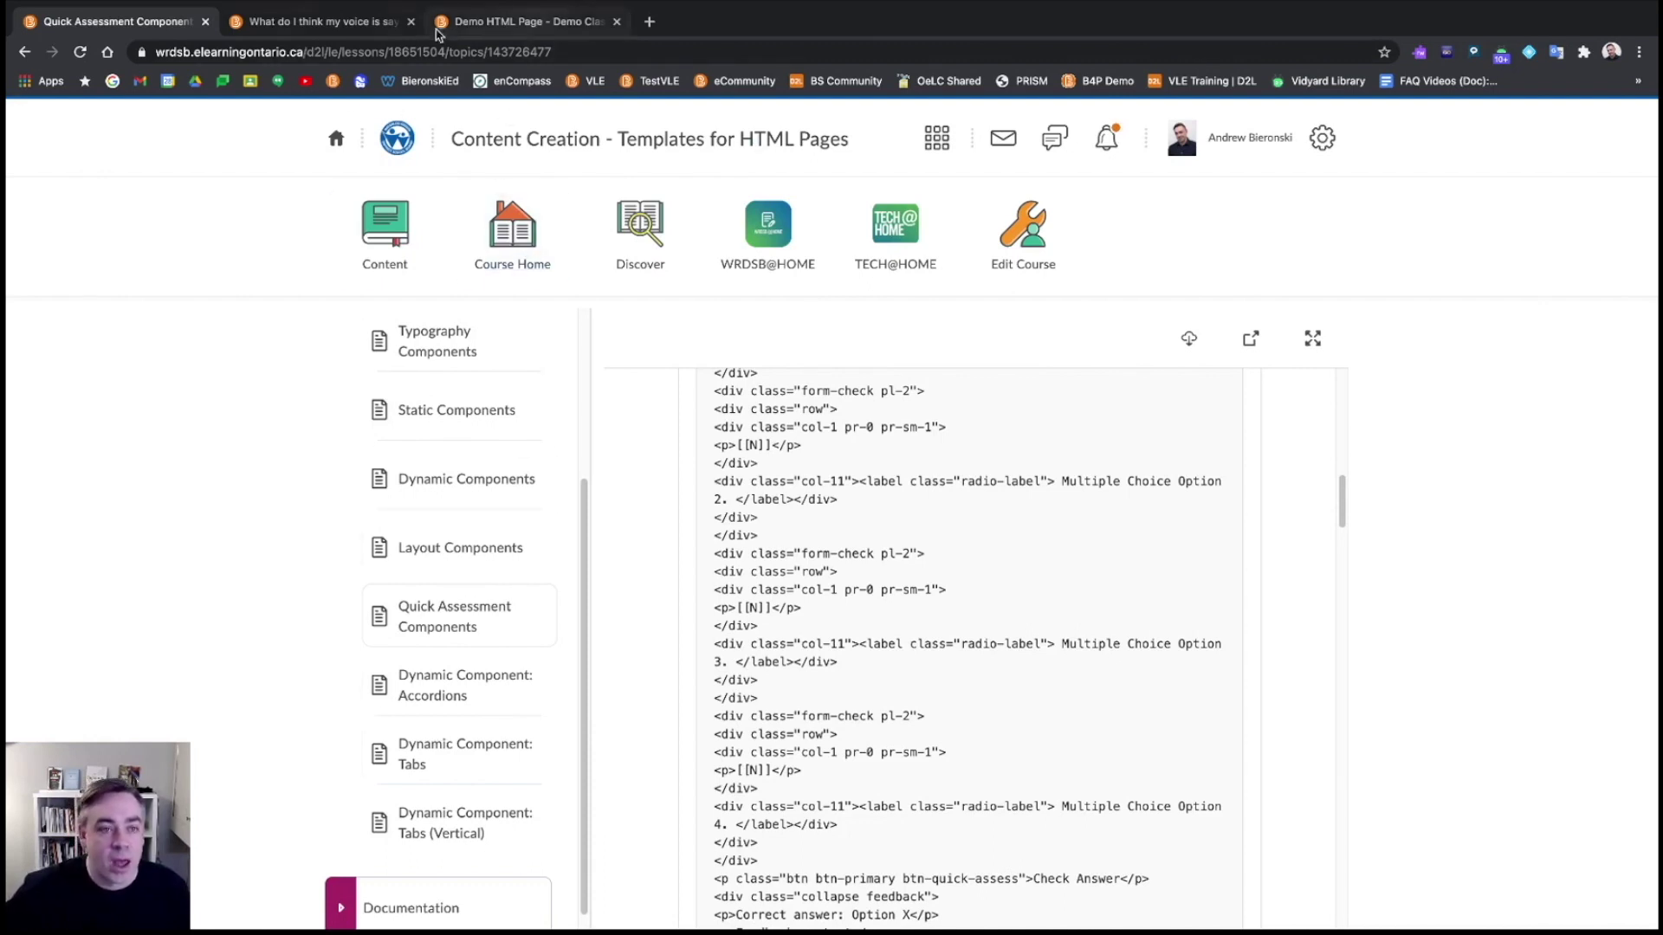
Close the templates course and sandbox course pages so only Demo HTML Page remains open
{"action": "left_click", "coordinate": [206, 24]}
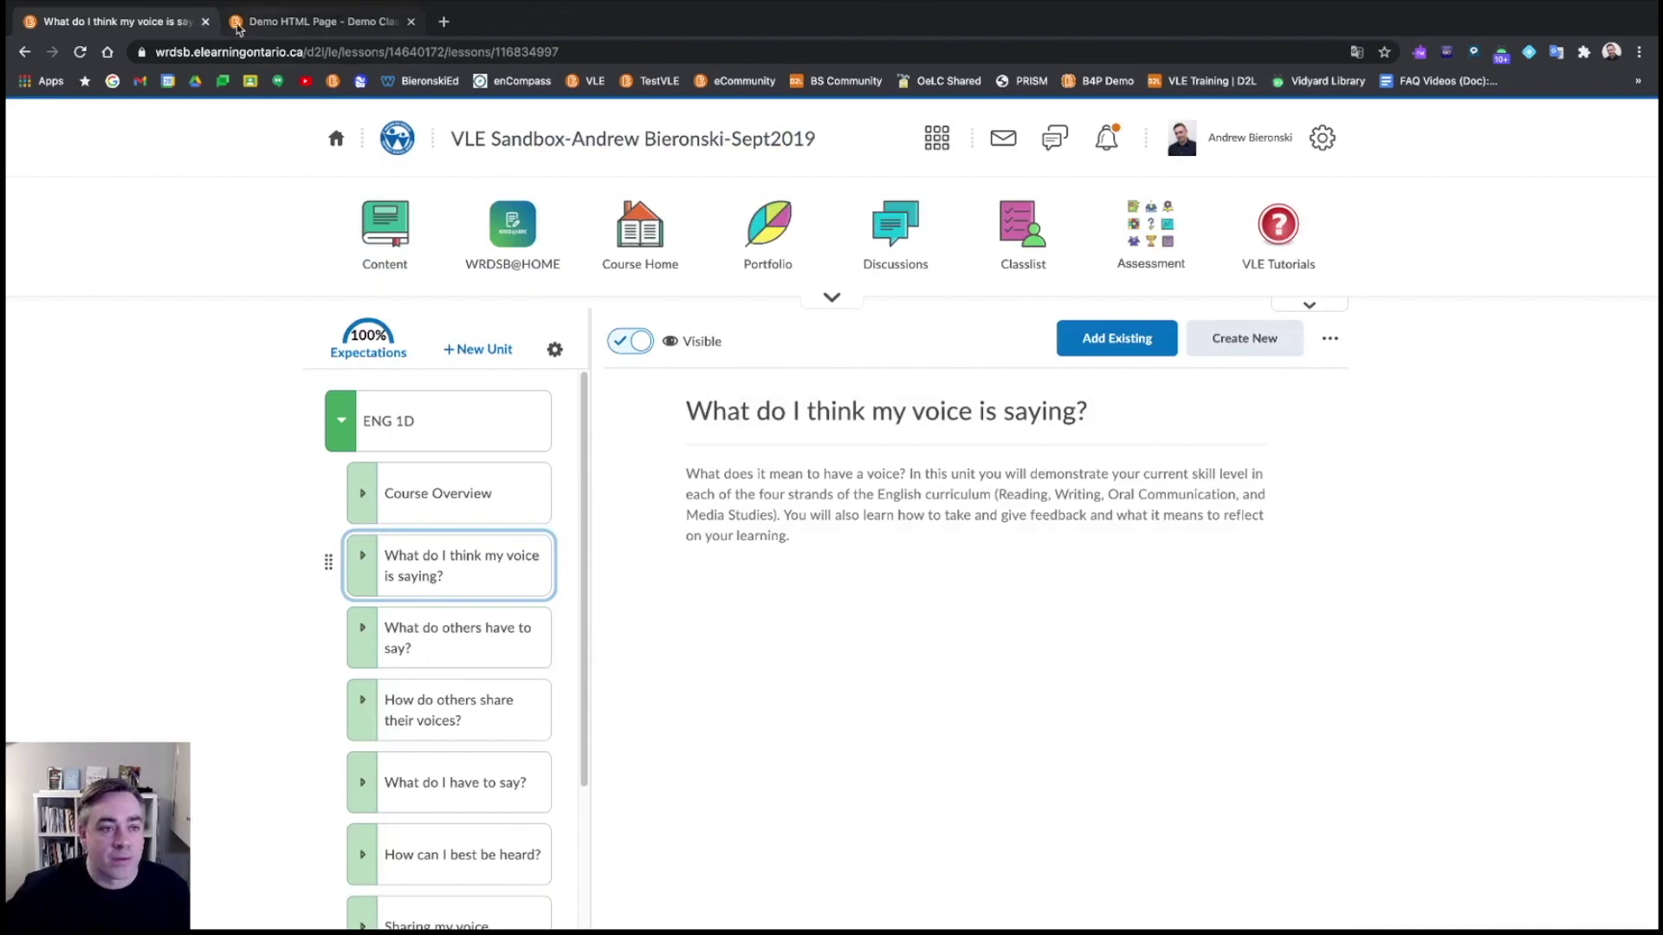
{"action": "left_click", "coordinate": [205, 22]}
{"action": "scroll", "coordinate": [927, 650], "scroll_direction": "up", "scroll_amount": 10}
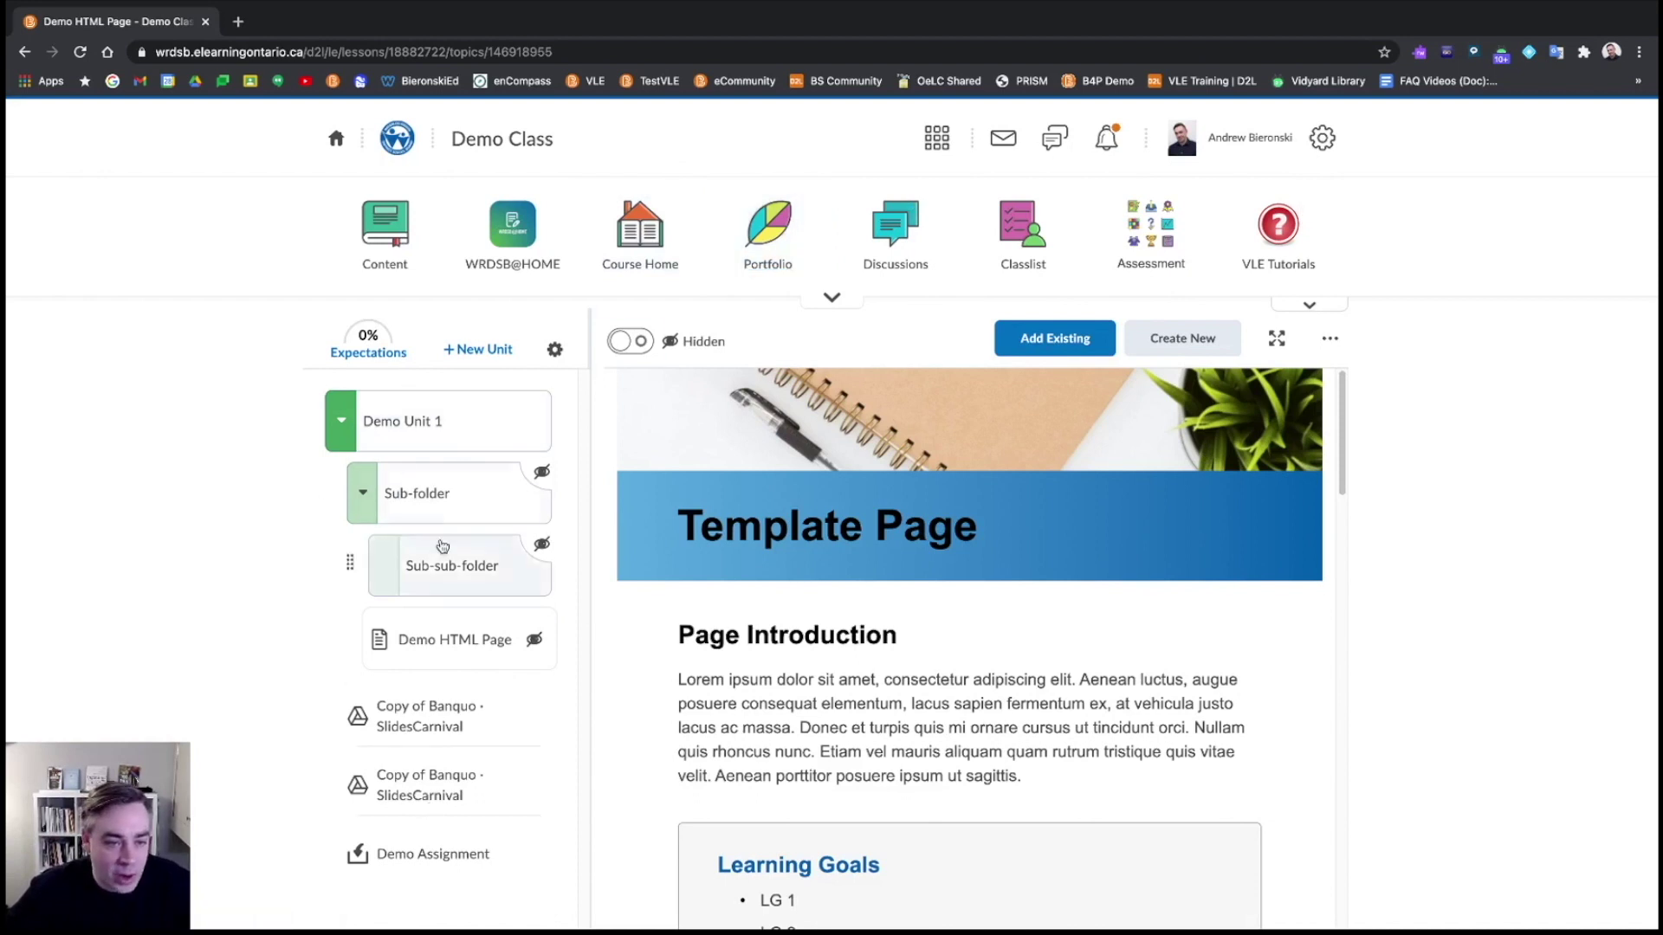
Collapse Demo Unit 1 and create a hidden unit titled "Unit 2" in Demo Class
{"action": "left_click", "coordinate": [407, 421]}
{"action": "left_click", "coordinate": [341, 421]}
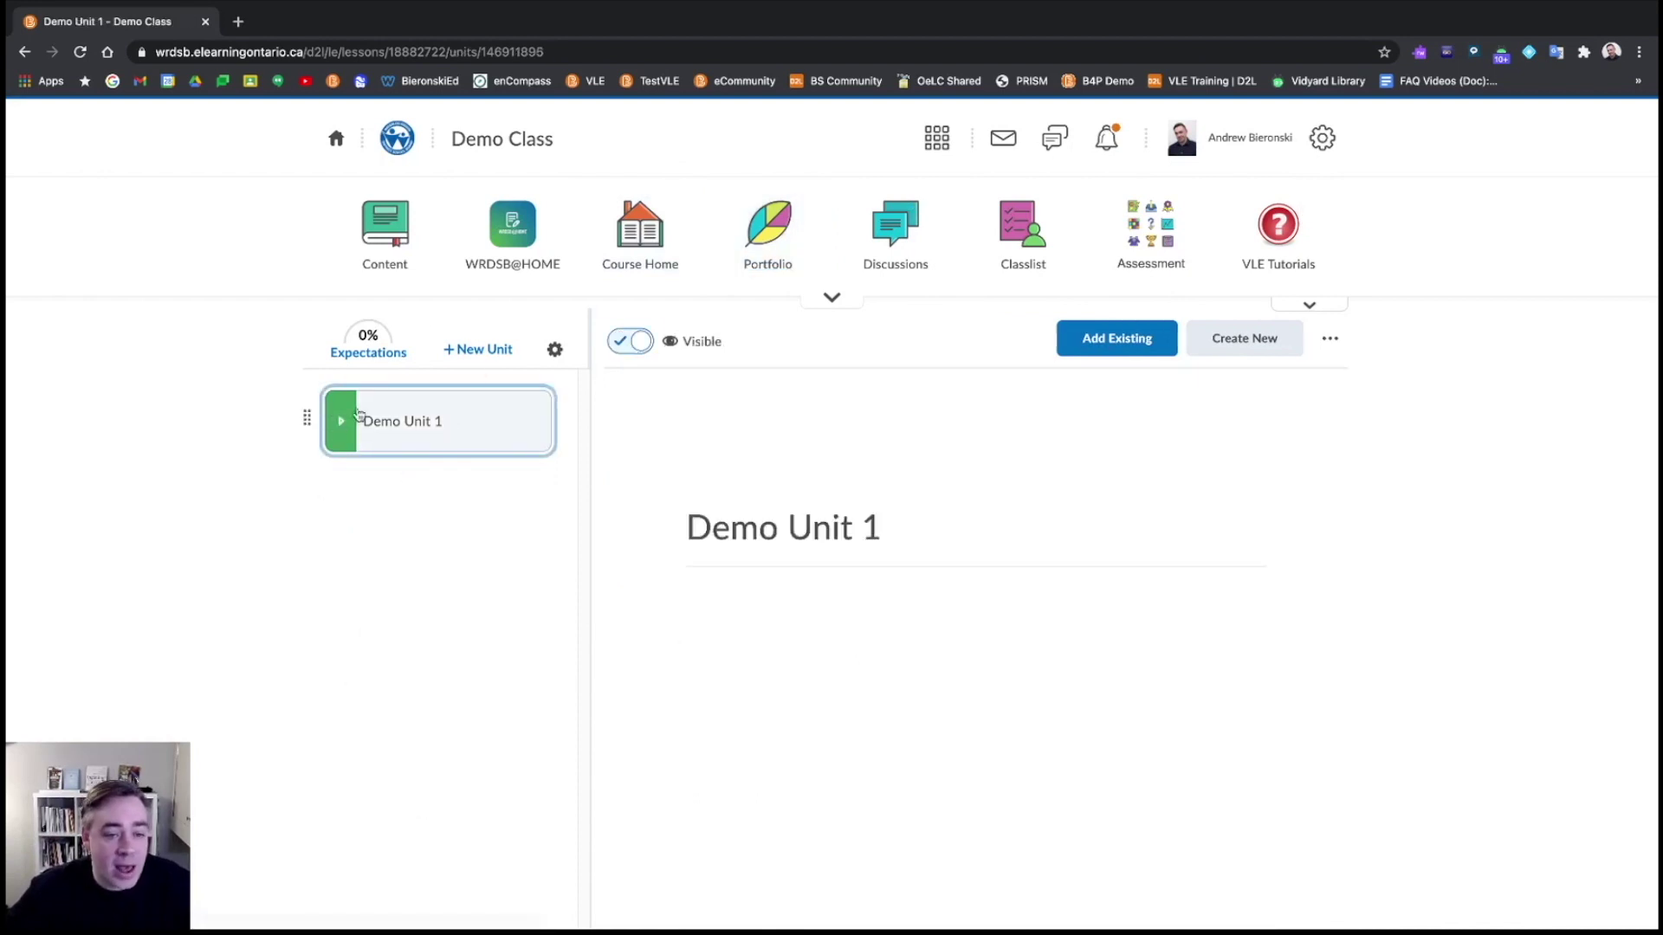
{"action": "left_click", "coordinate": [482, 363]}
{"action": "type", "text": "Unit 2"}
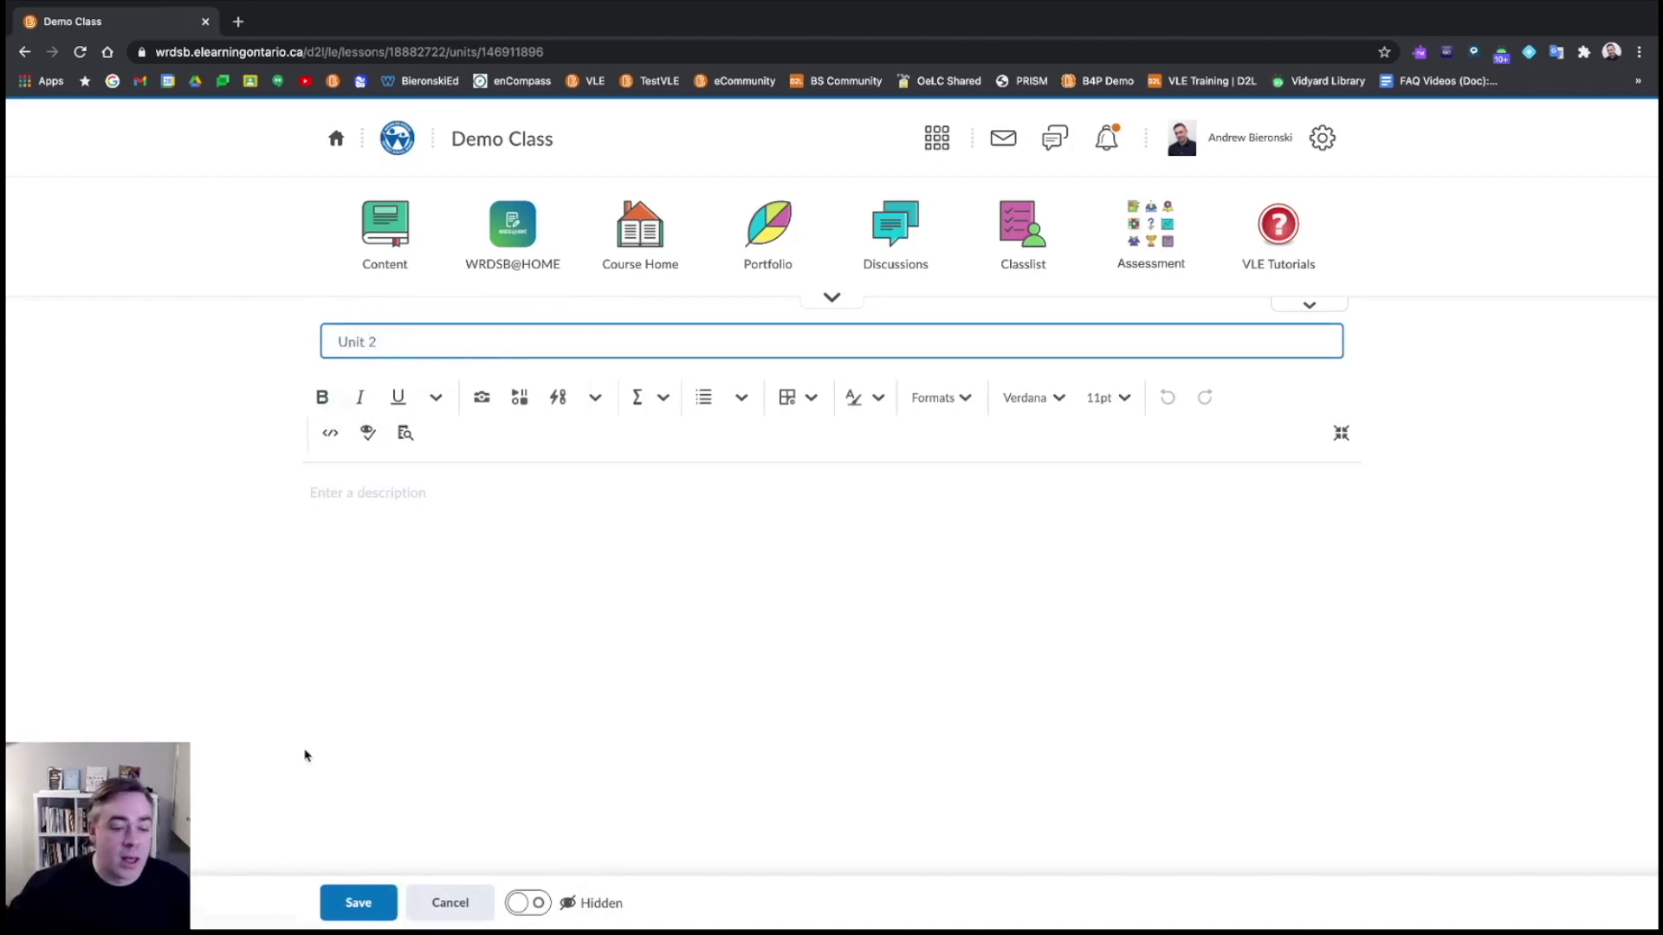
{"action": "left_click", "coordinate": [358, 903]}
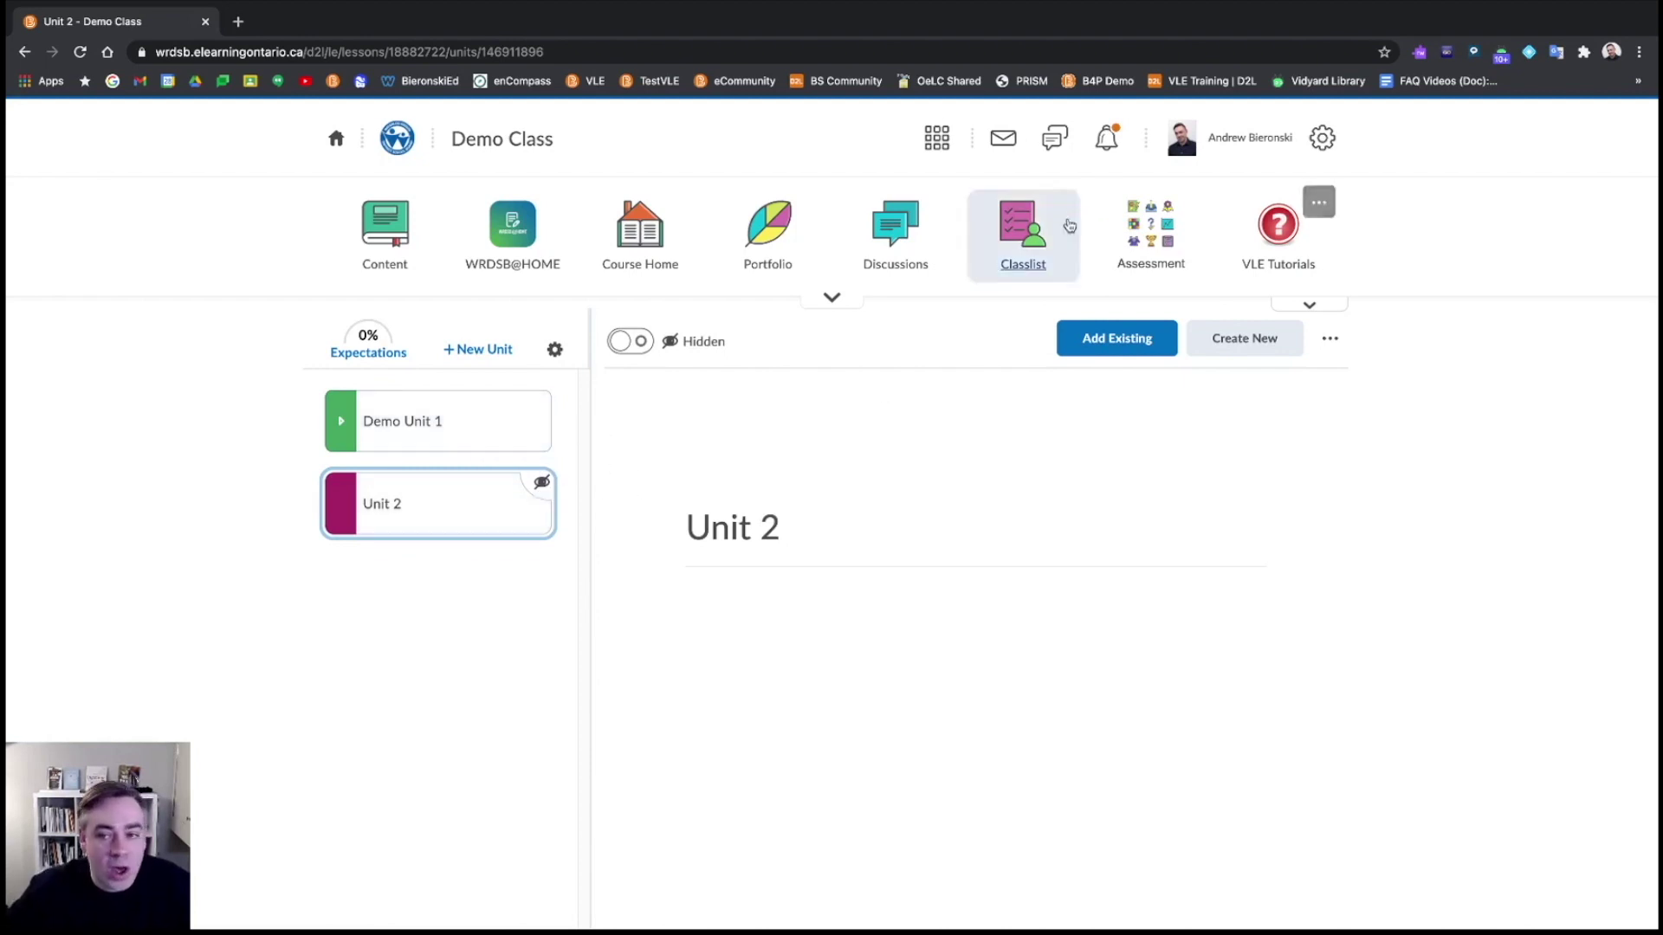
View Demo Class as a student and examine Demo Unit 1 and its first "Copy of Banquo - SlidesCarnival" topic
{"action": "left_click", "coordinate": [1247, 139]}
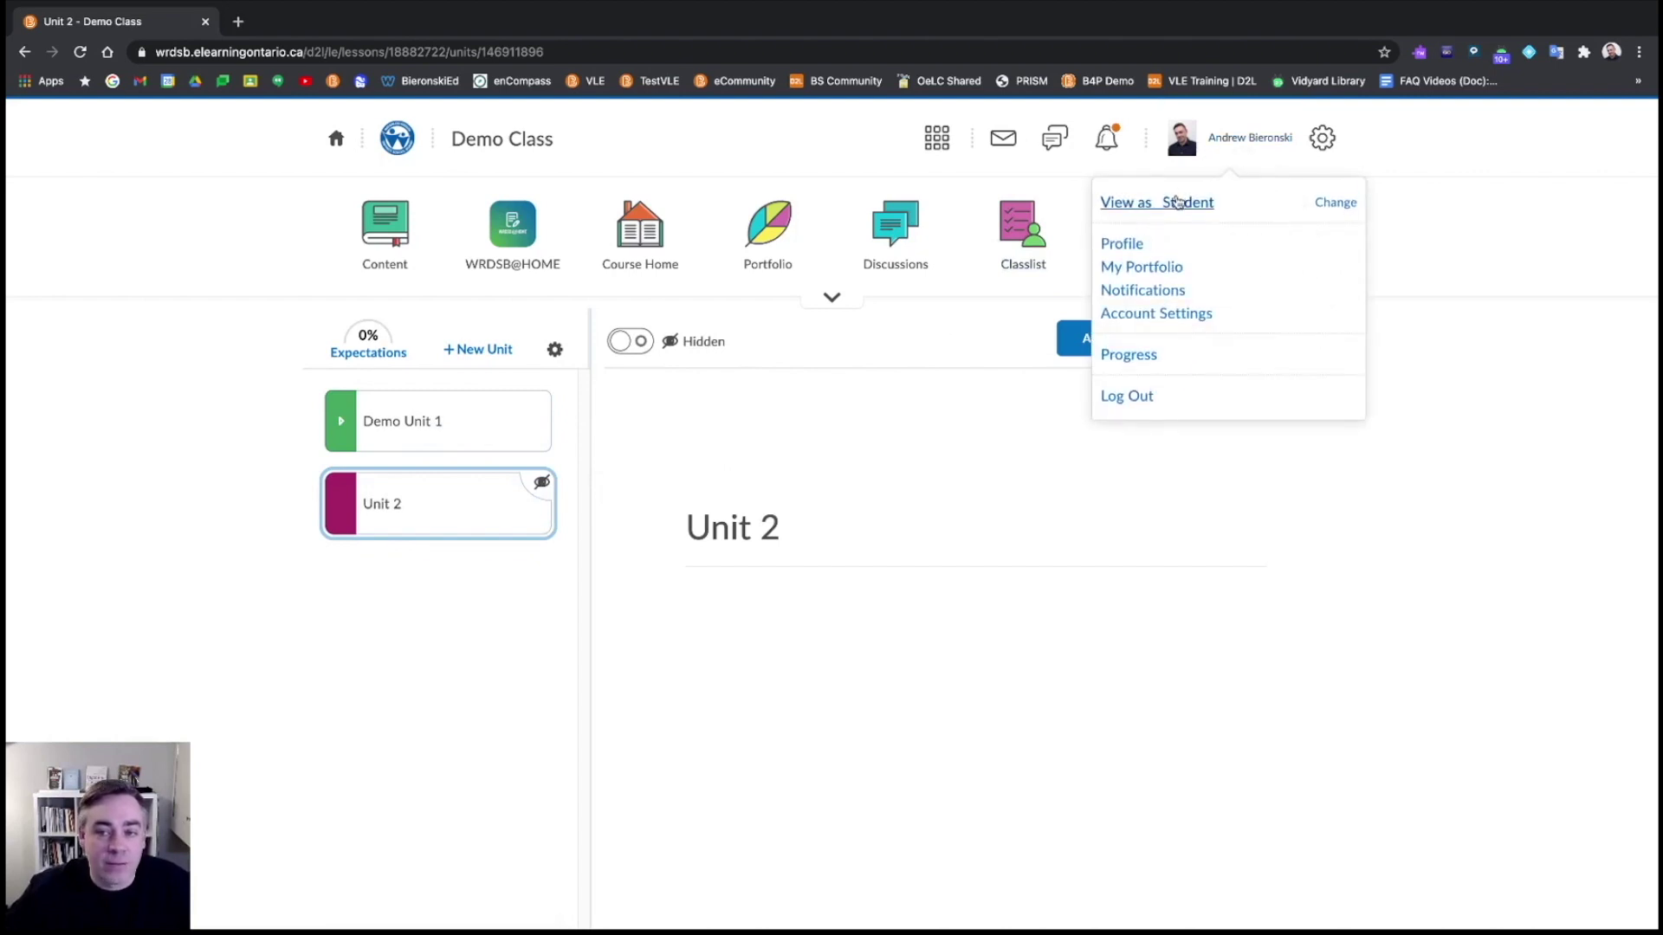
{"action": "left_click", "coordinate": [1336, 202]}
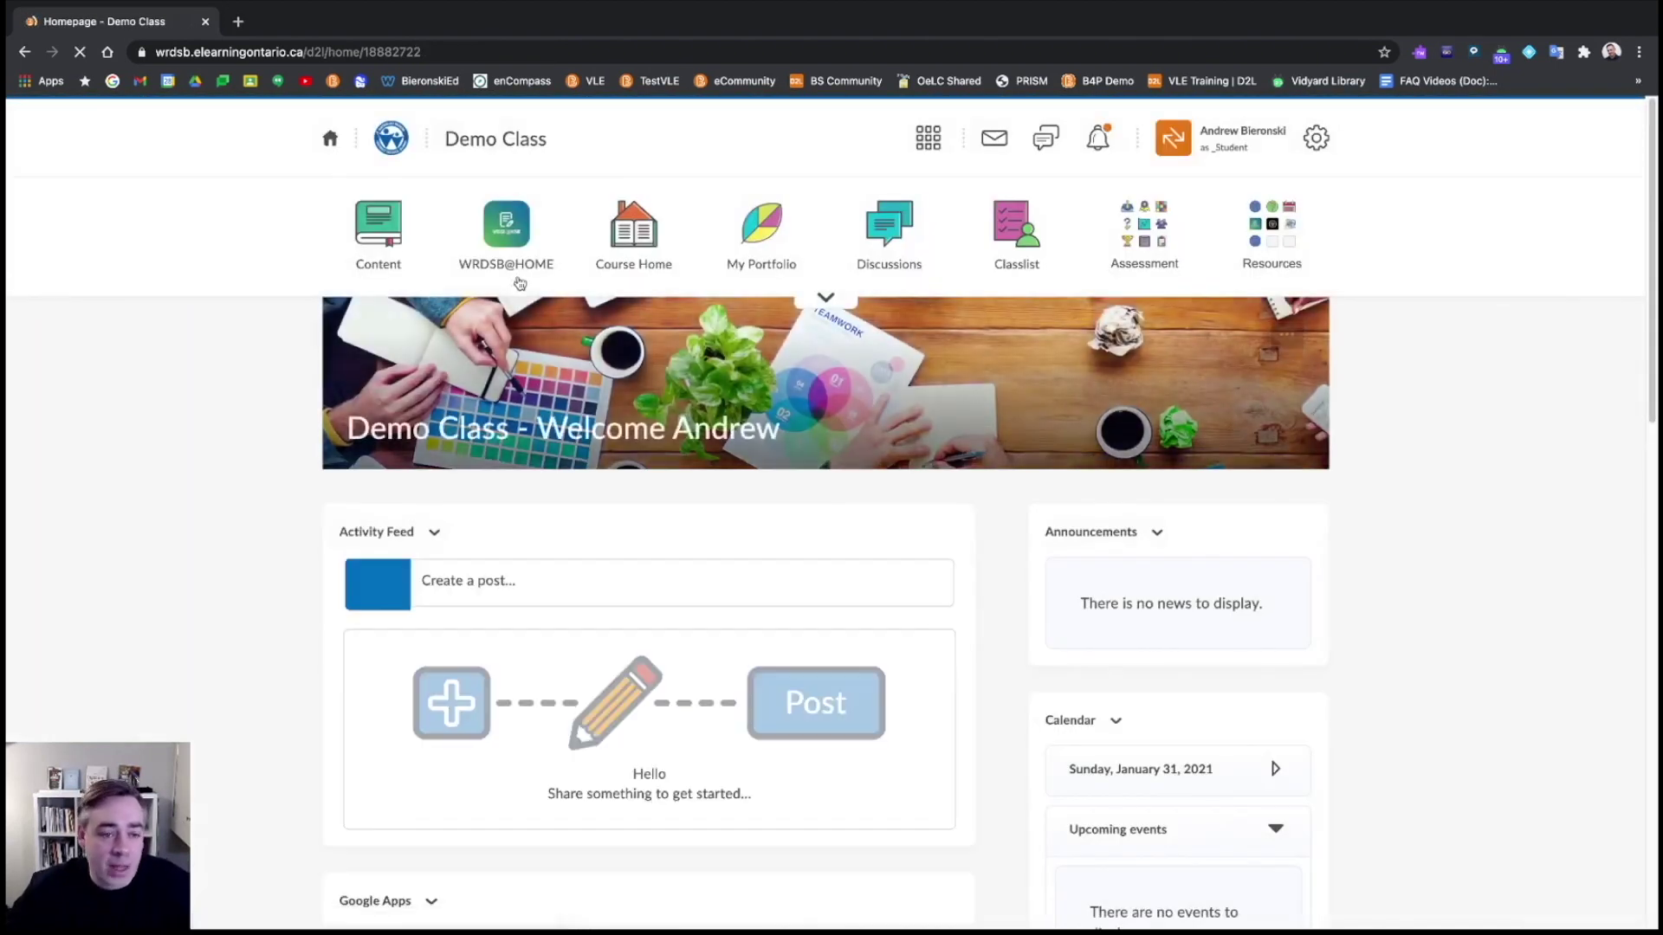
{"action": "left_click", "coordinate": [377, 227]}
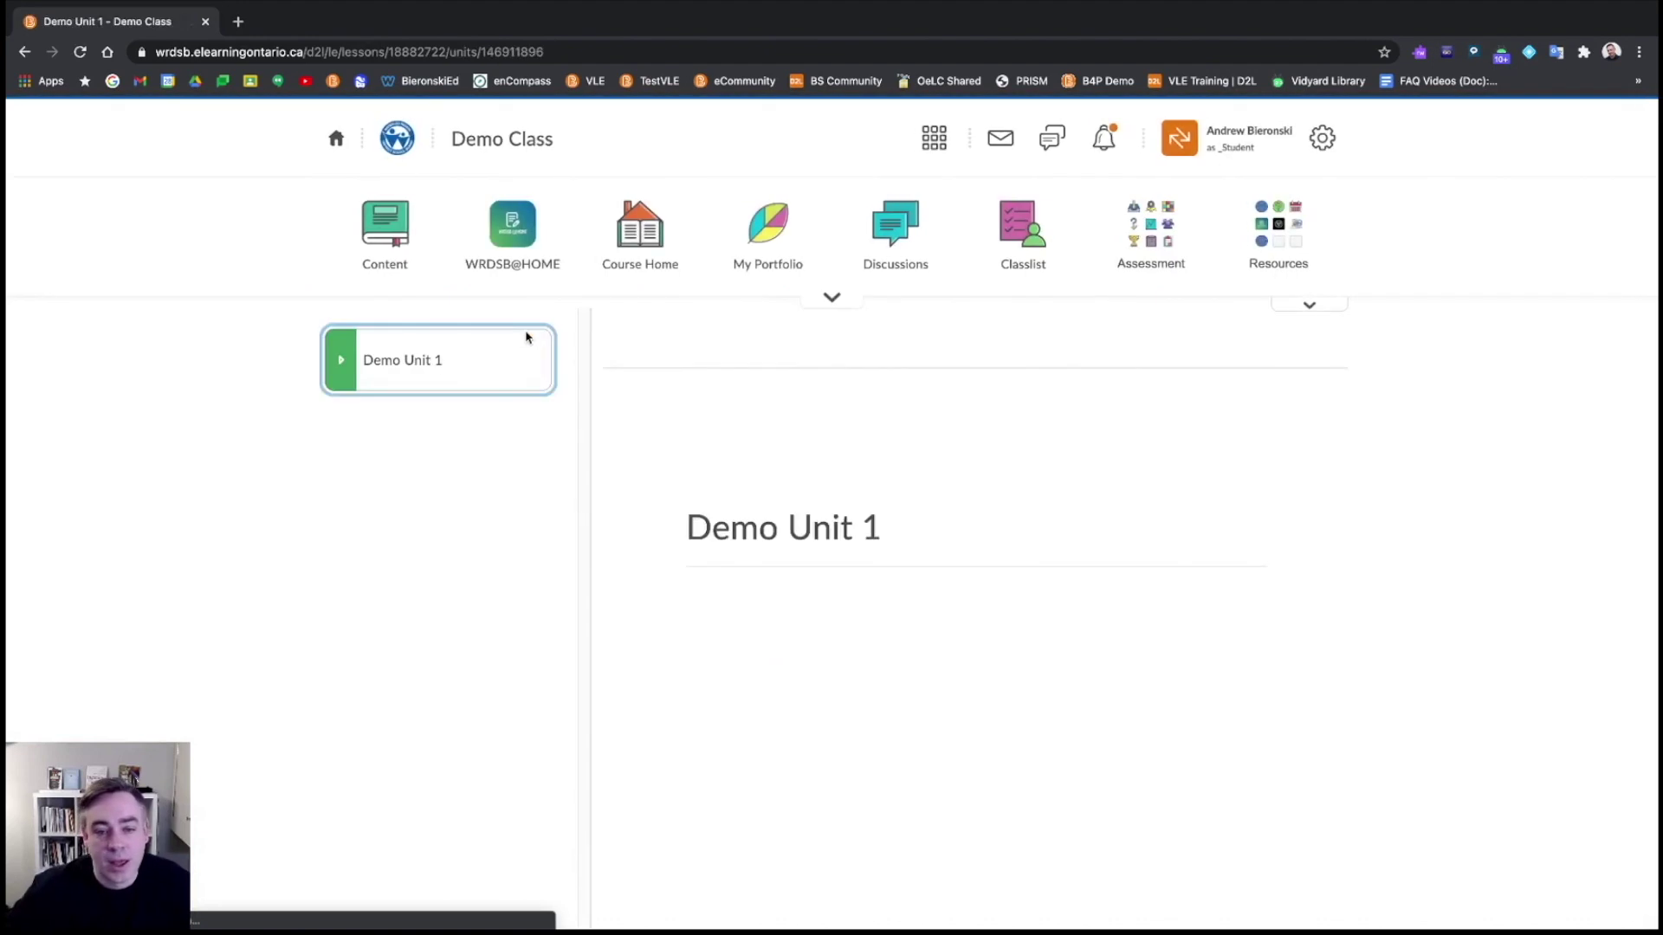
{"action": "left_click", "coordinate": [414, 383]}
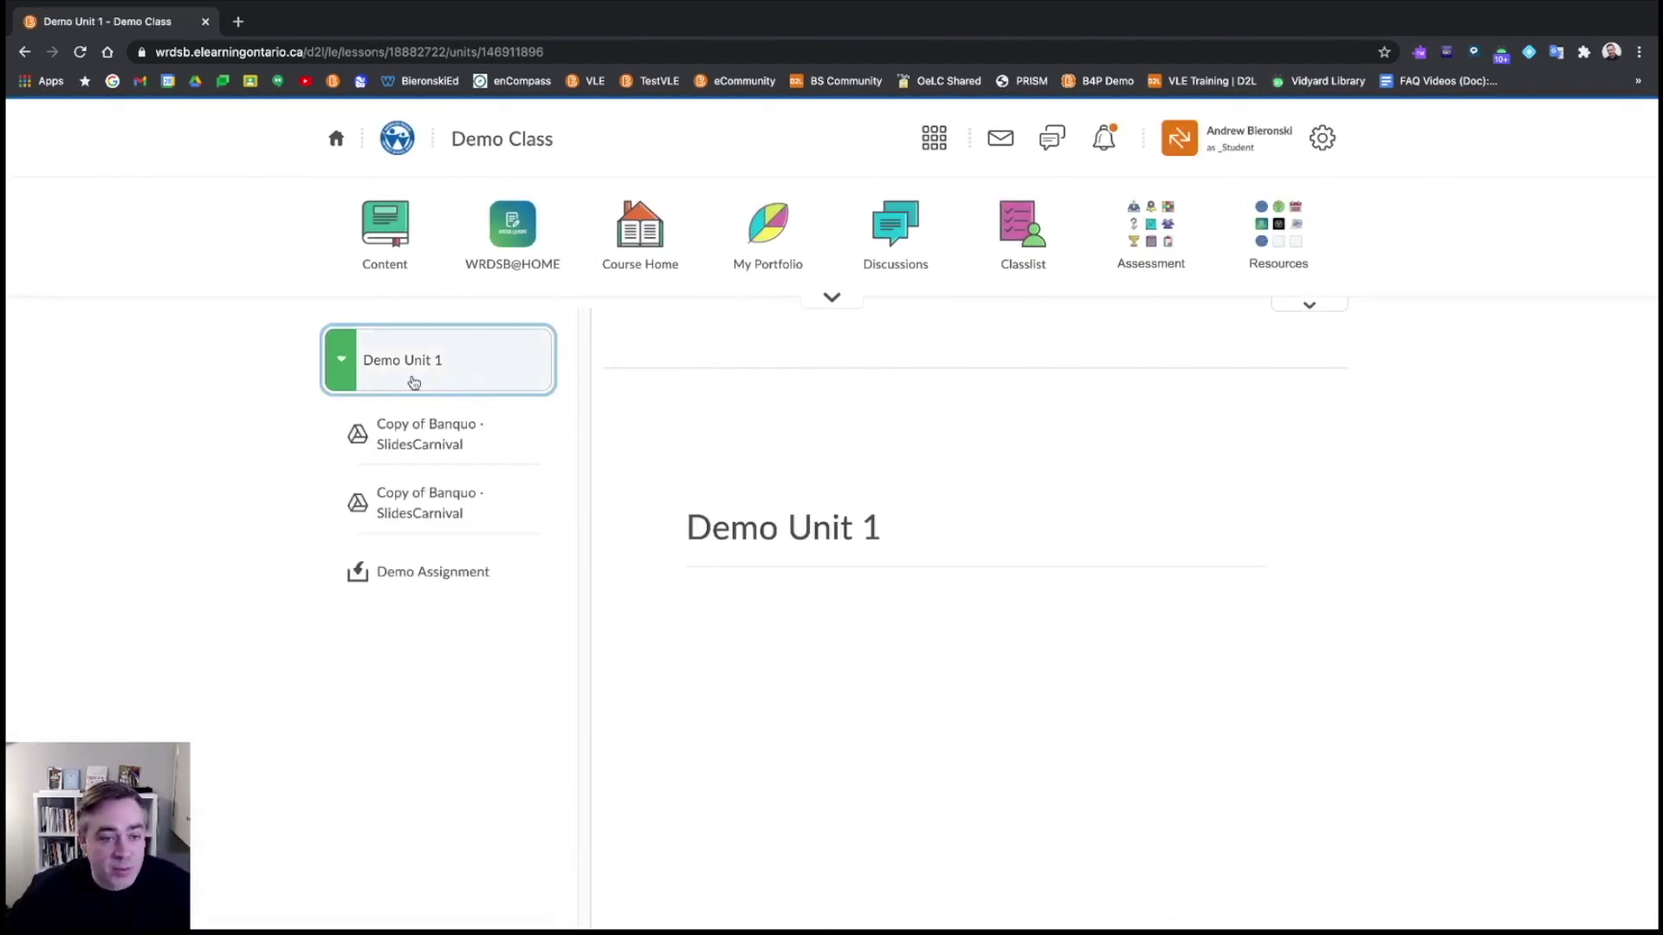
{"action": "left_click", "coordinate": [439, 442]}
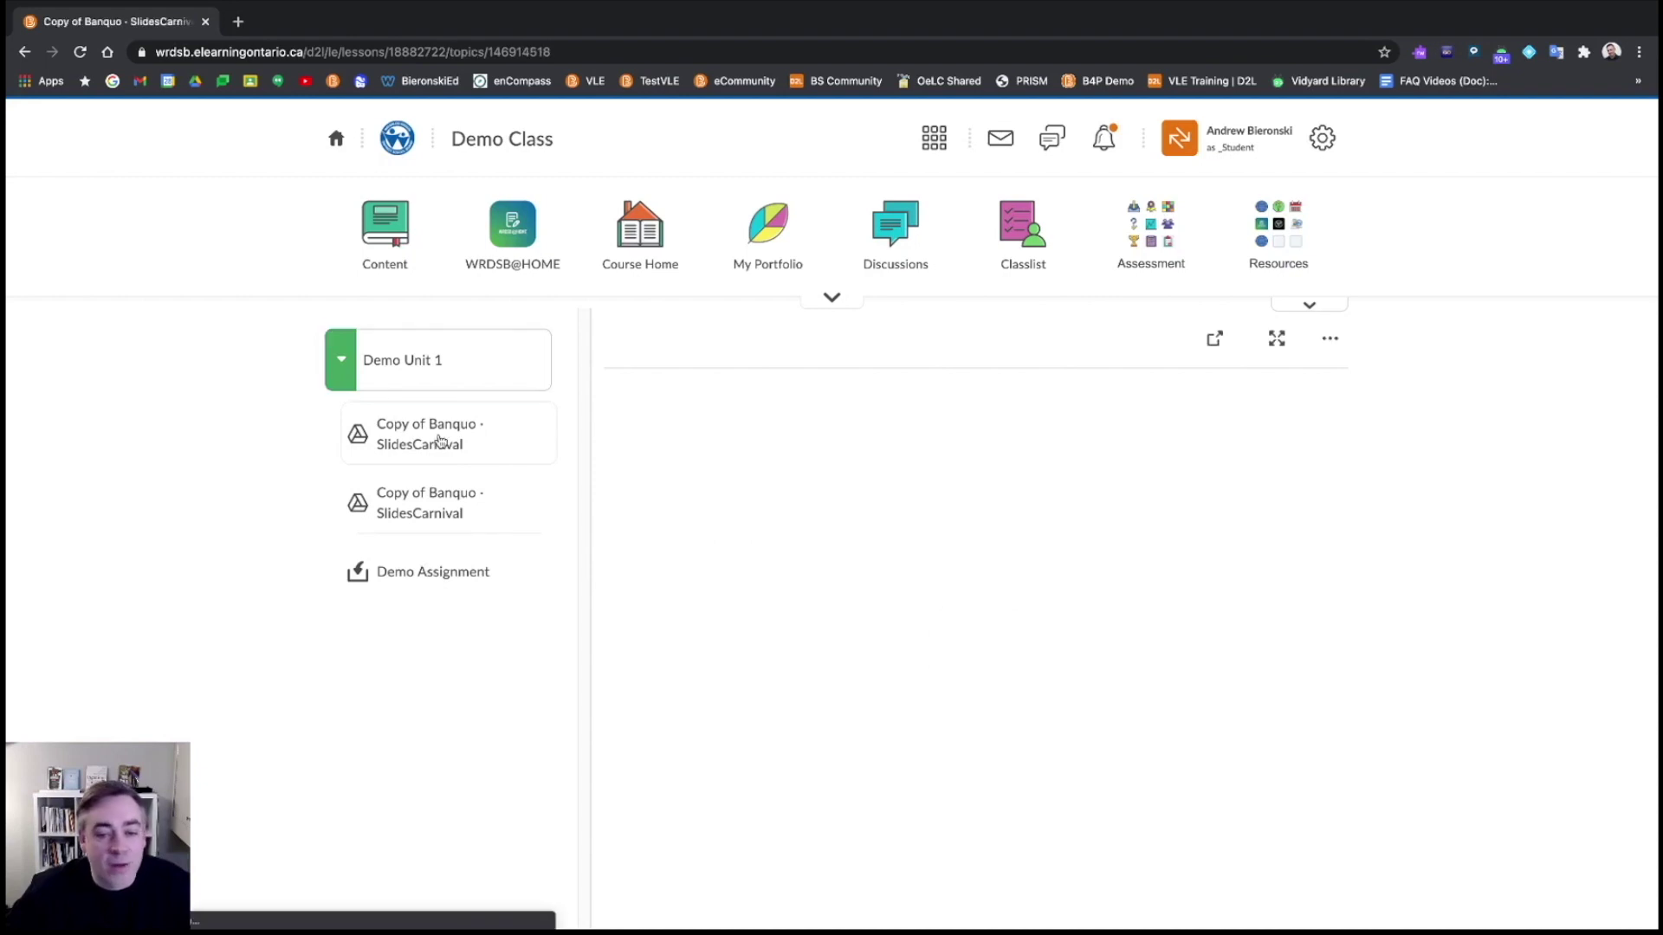
Leave the student view and reopen the Demo Class content in the instructor role
{"action": "left_click", "coordinate": [1239, 139]}
{"action": "left_click", "coordinate": [1452, 146]}
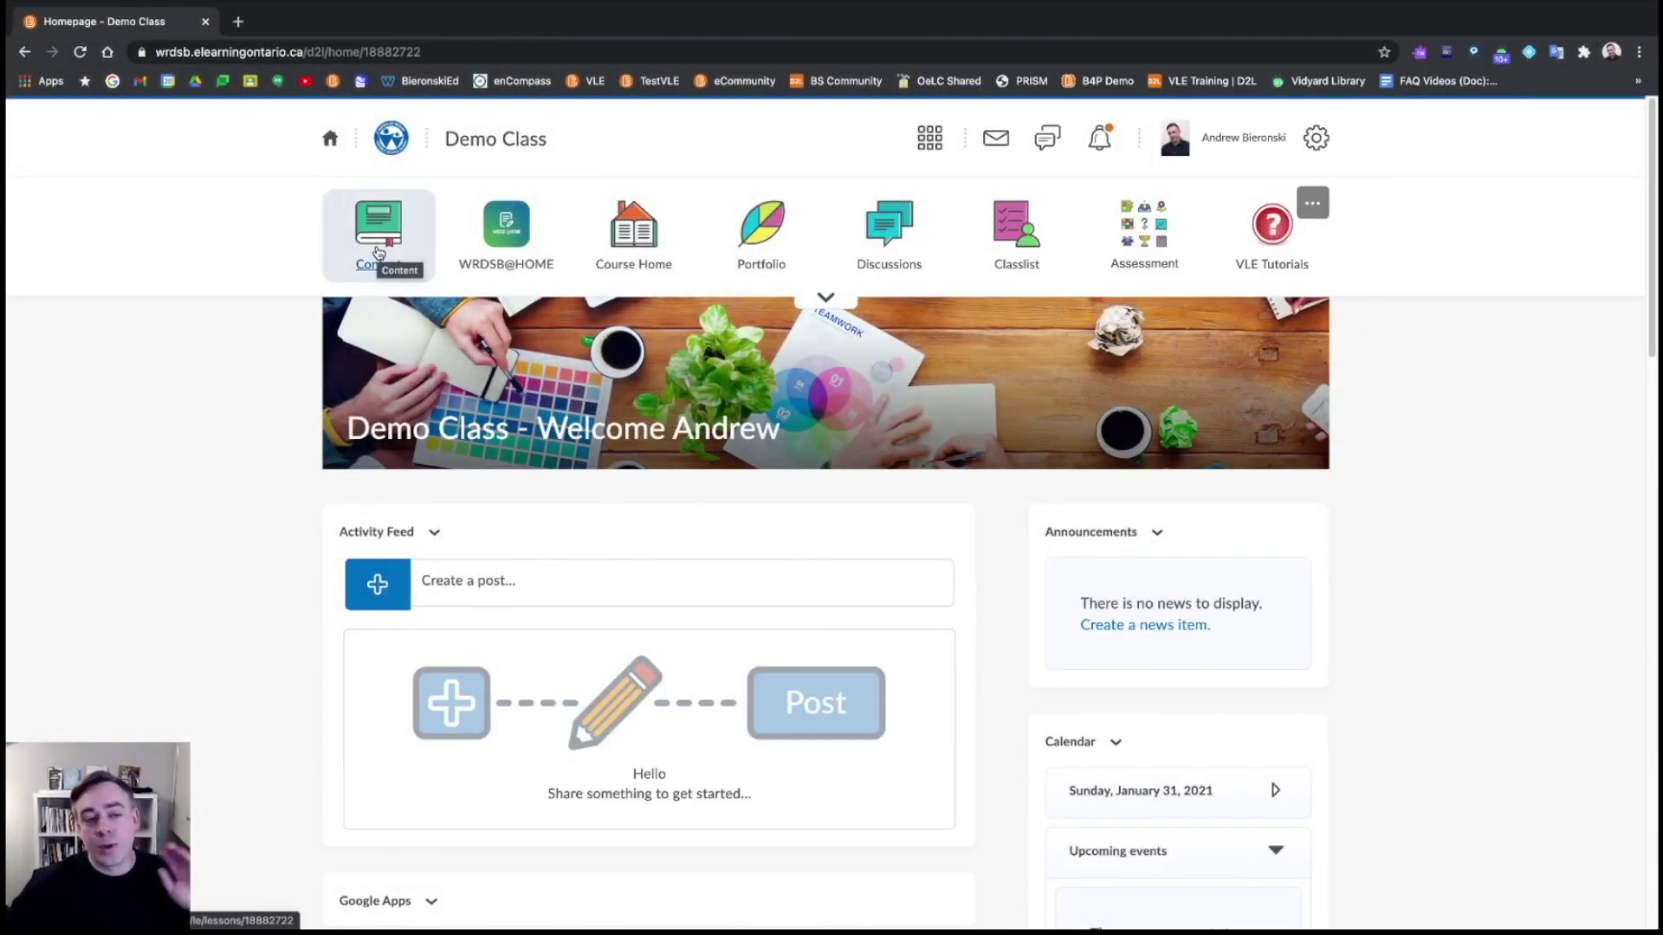
{"action": "left_click", "coordinate": [379, 252]}
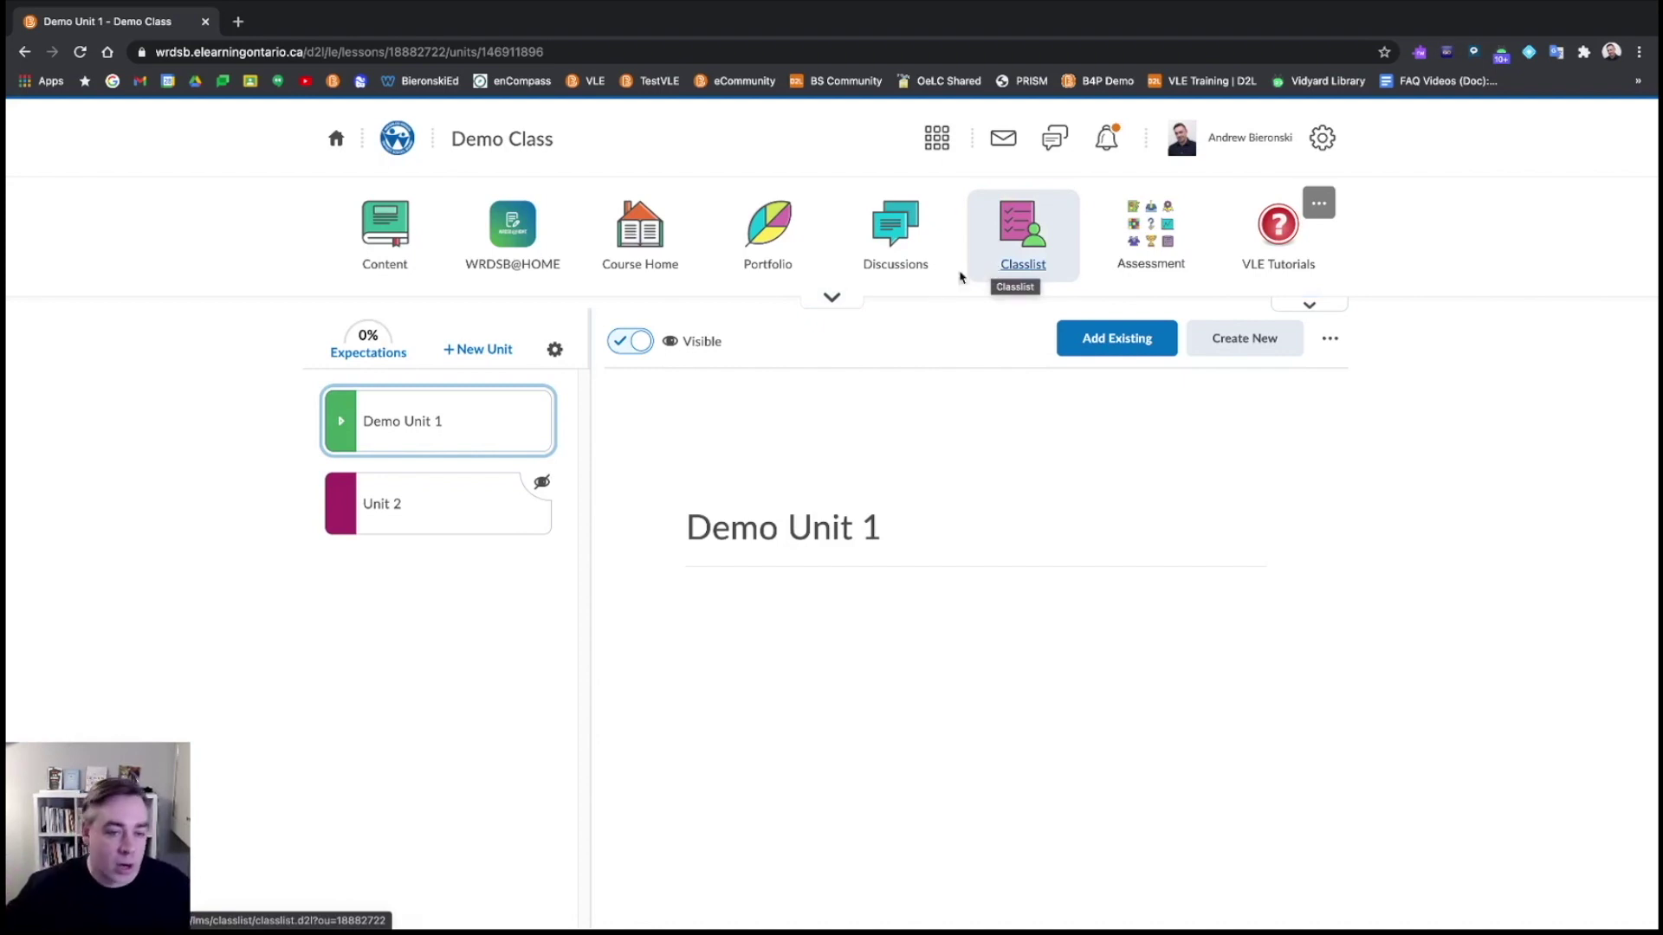
{"action": "left_click", "coordinate": [412, 245]}
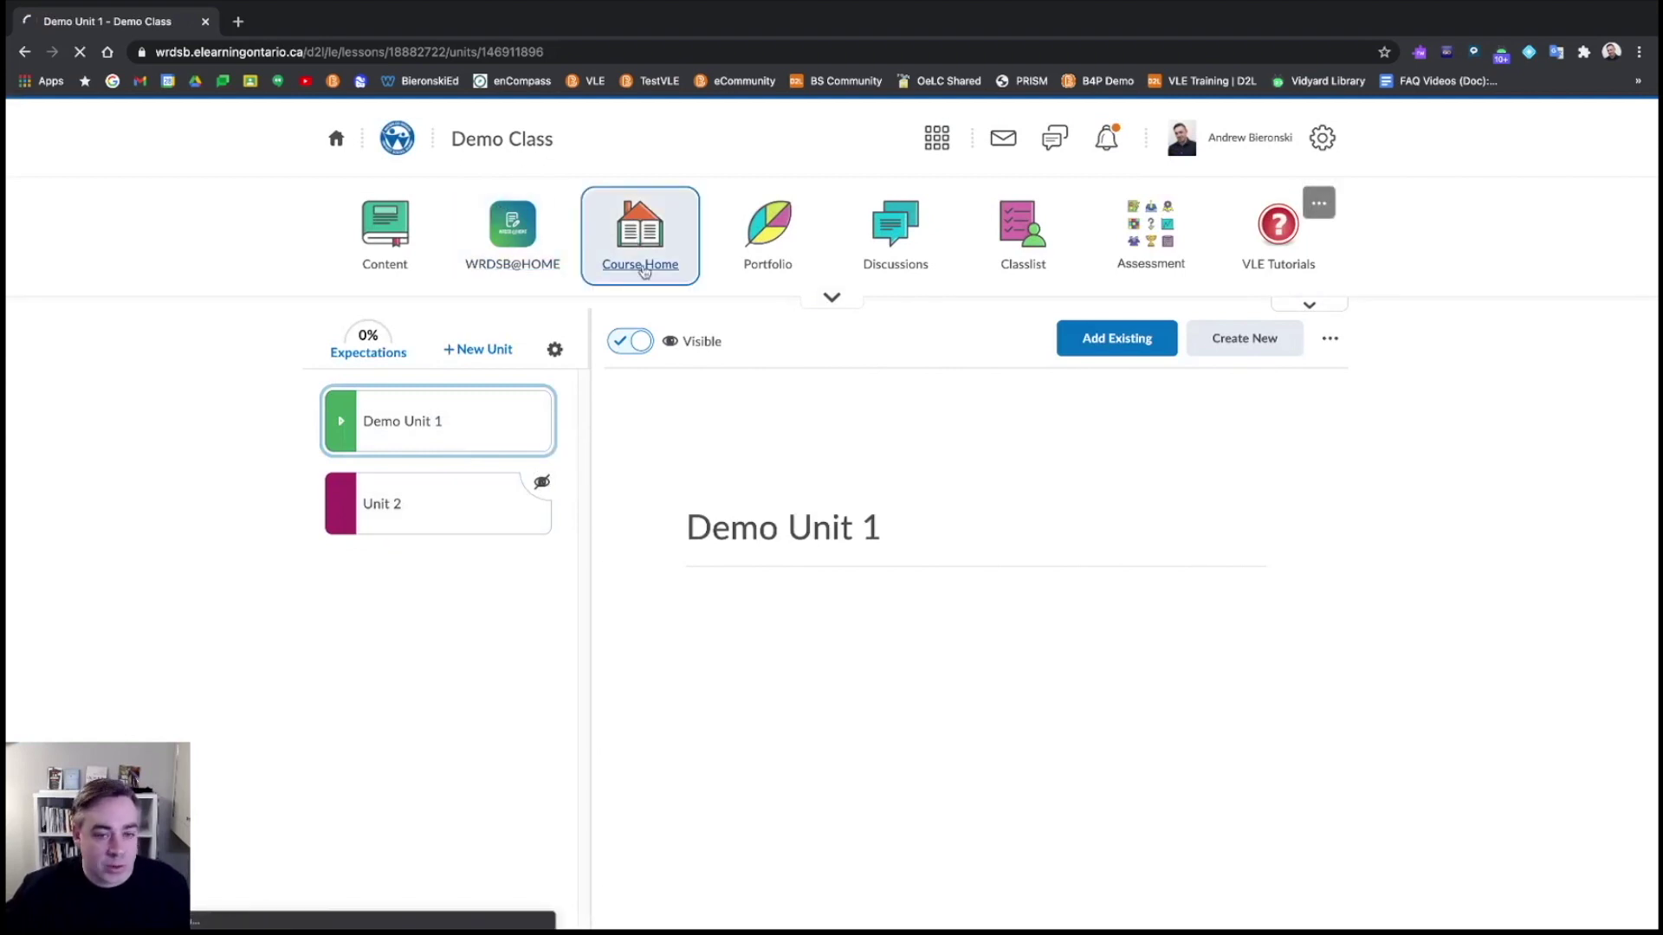
Draft the Activity Feed message "Here's today's plan!" on the course homepage and end it with a smiley emoji
{"action": "left_click", "coordinate": [640, 242]}
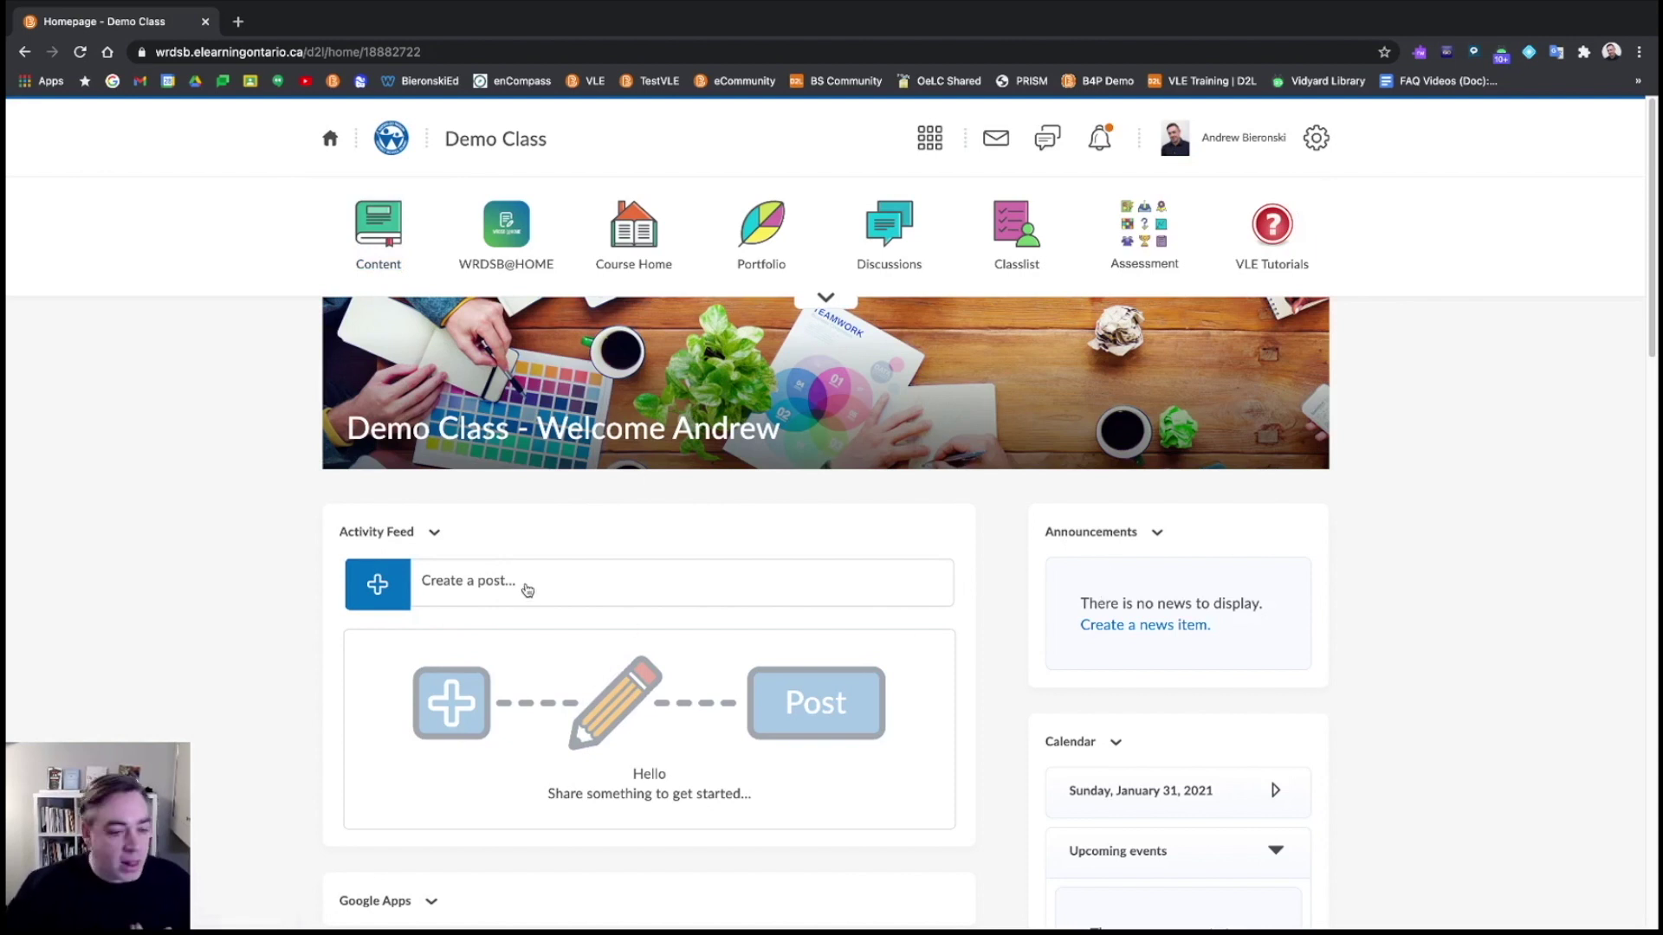
{"action": "left_click", "coordinate": [525, 588]}
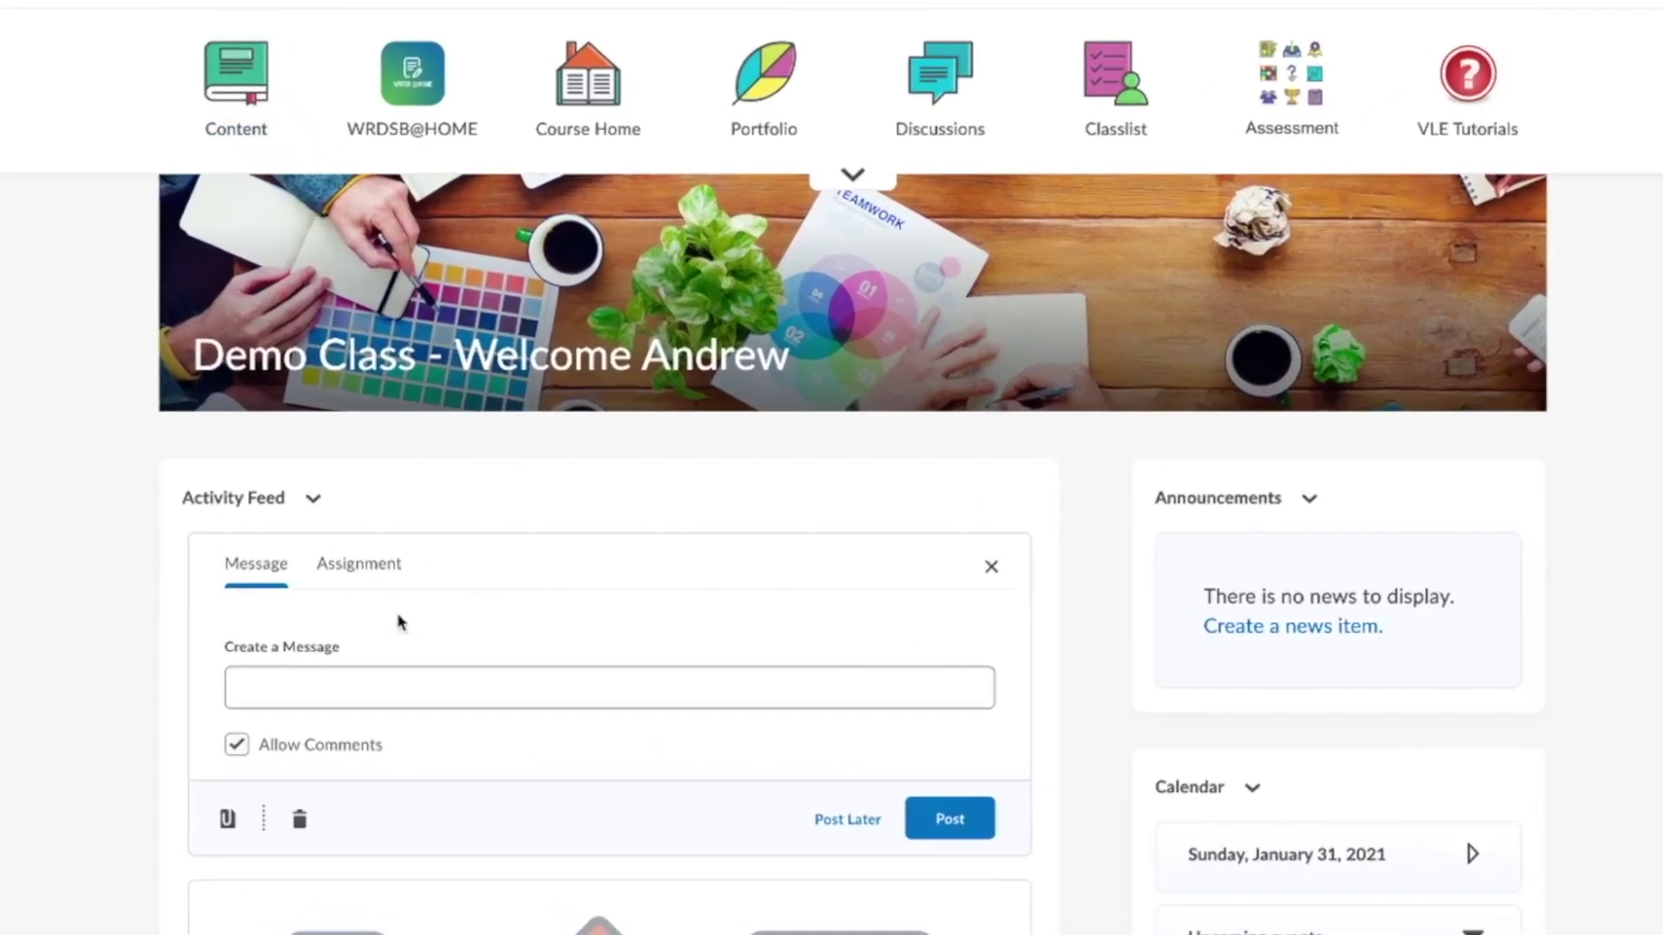
{"action": "type", "text": "Heer"}
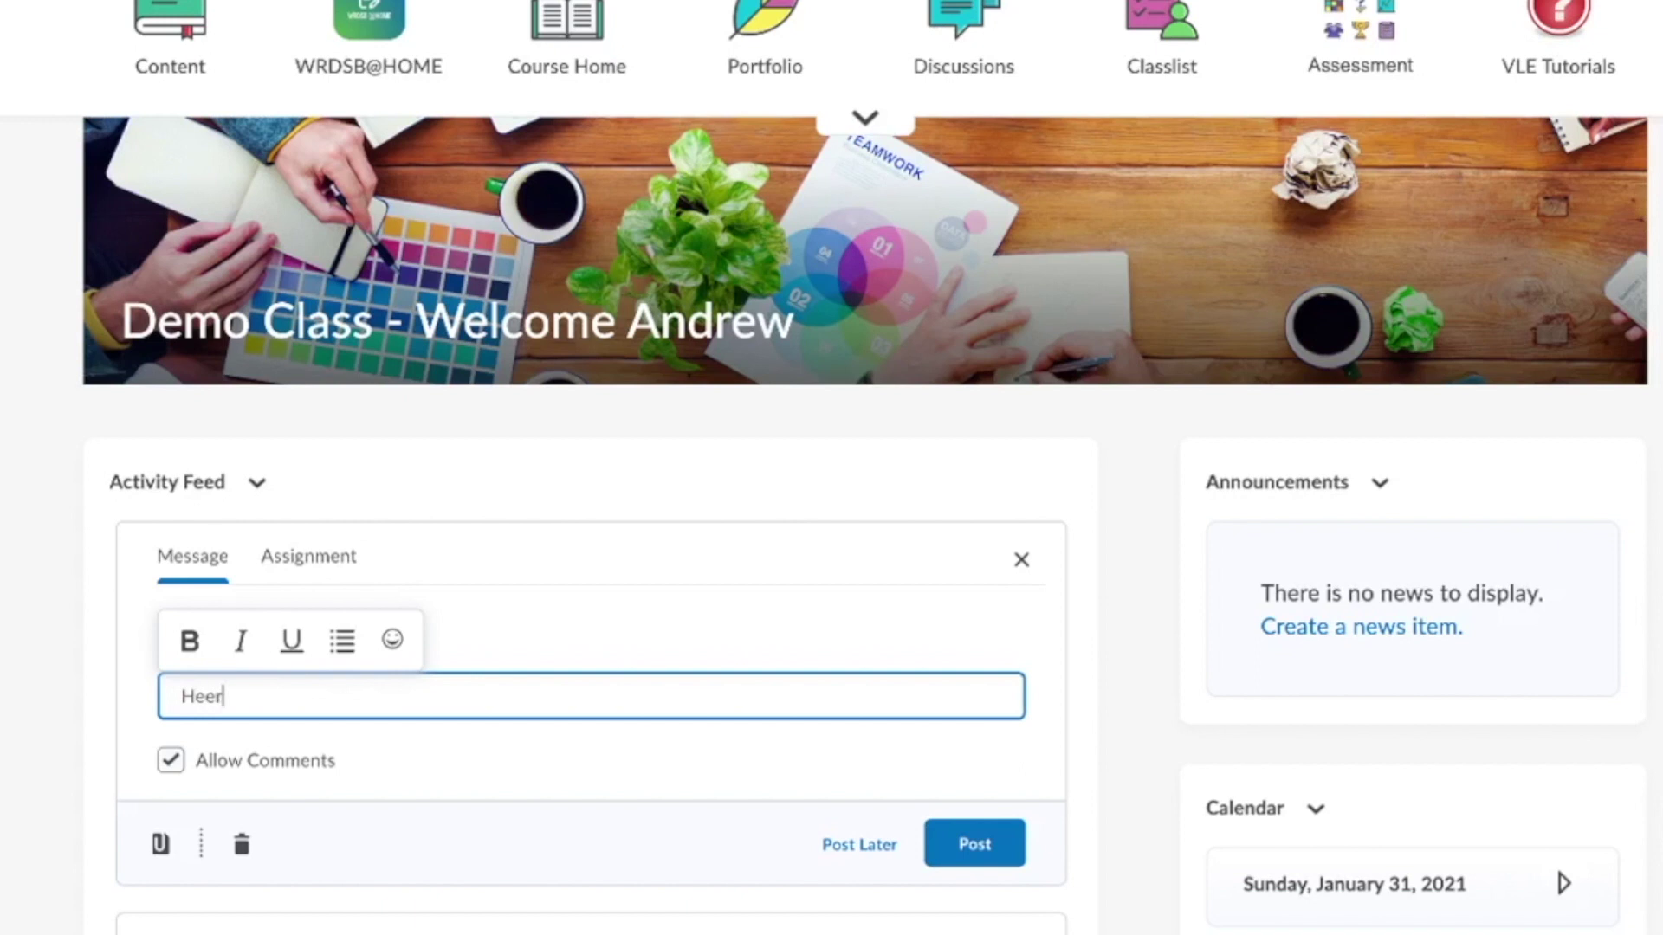
{"action": "key", "text": "BackSpace"}
{"action": "type", "text": "re's today's plan!"}
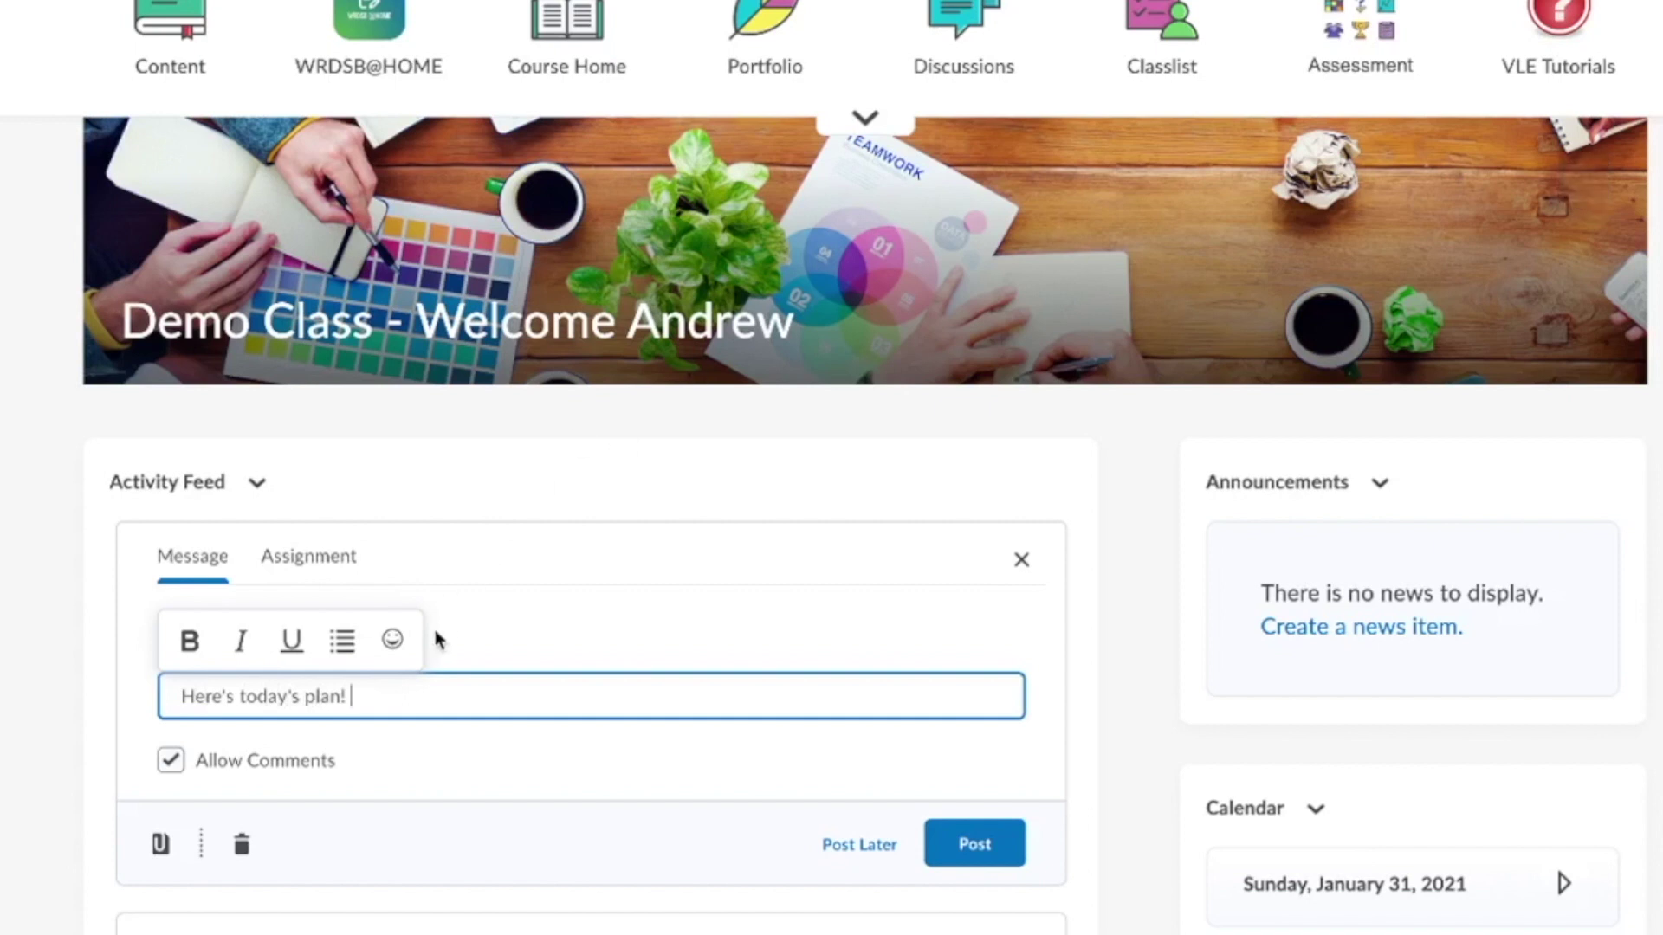
{"action": "left_click", "coordinate": [392, 640]}
{"action": "left_click", "coordinate": [277, 697]}
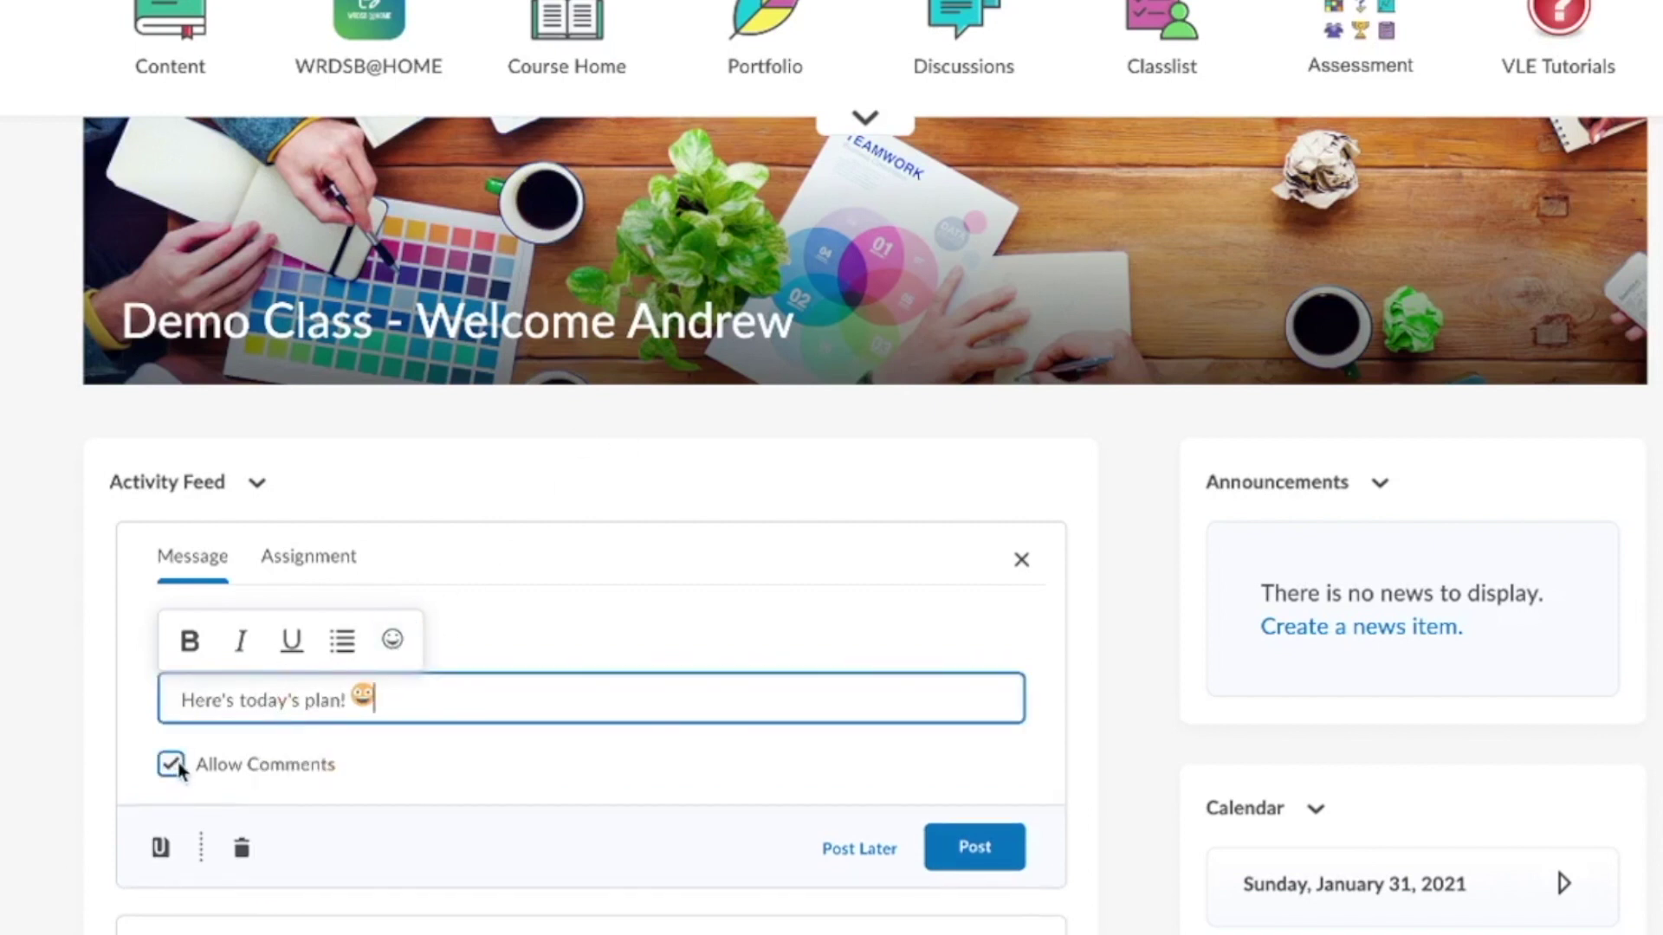
Attach the existing course content "Demo HTML Page" from the Sub-folder of Demo Unit 1 to the Activity Feed message
{"action": "scroll", "coordinate": [195, 753], "scroll_direction": "down", "scroll_amount": 1}
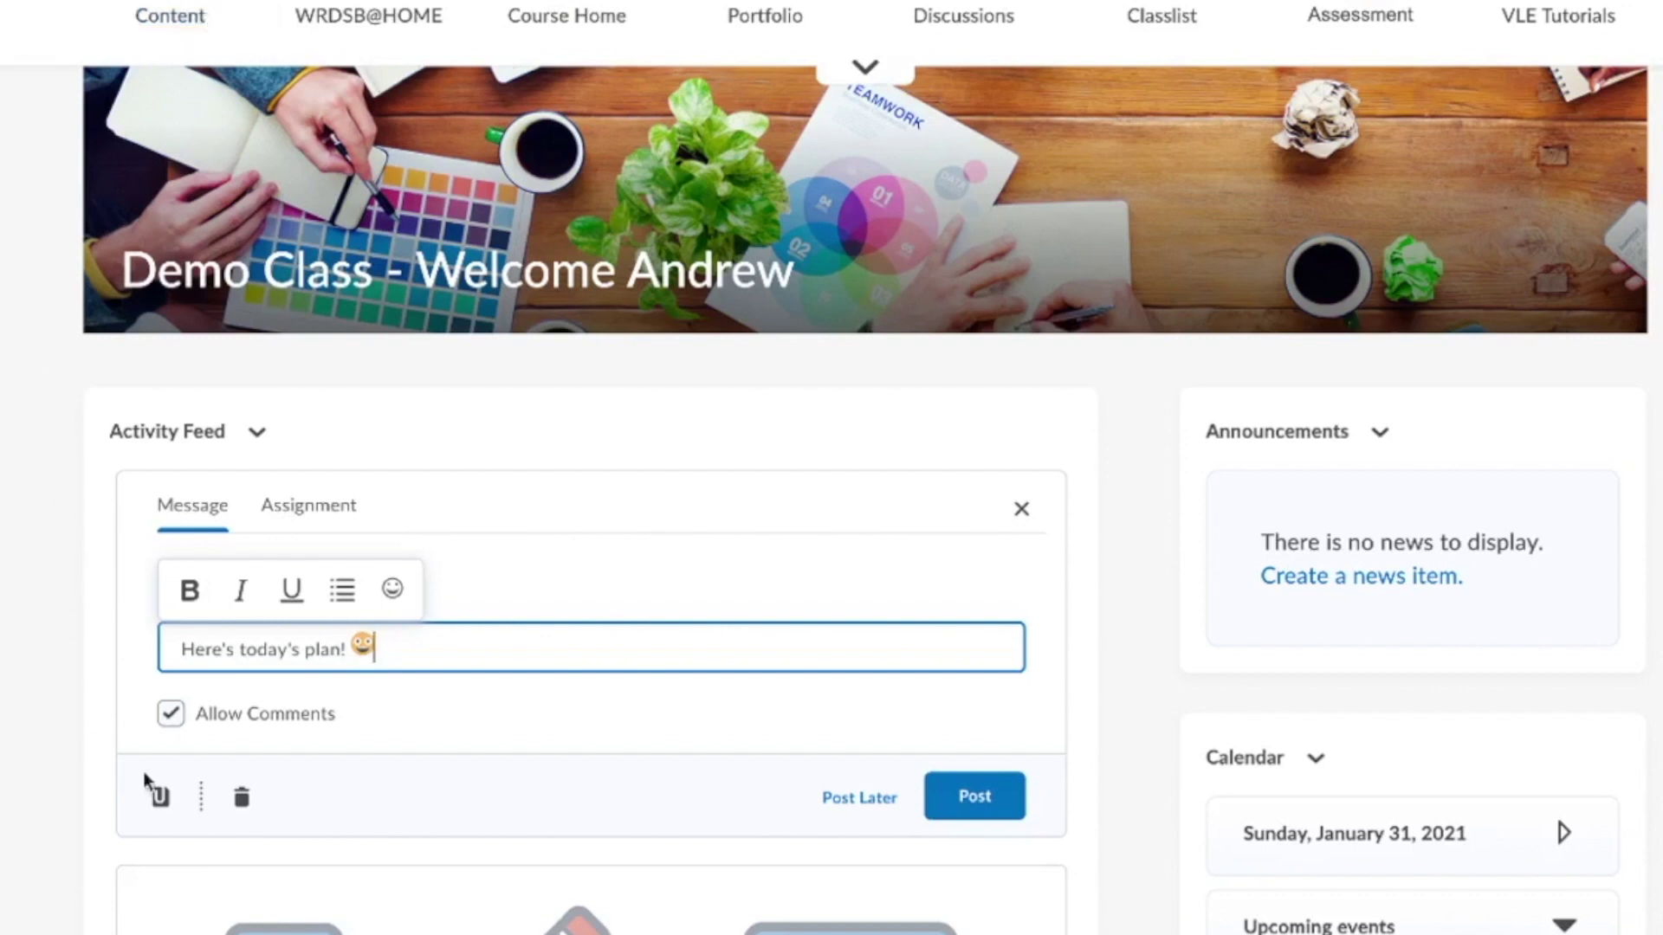
{"action": "left_click", "coordinate": [161, 796]}
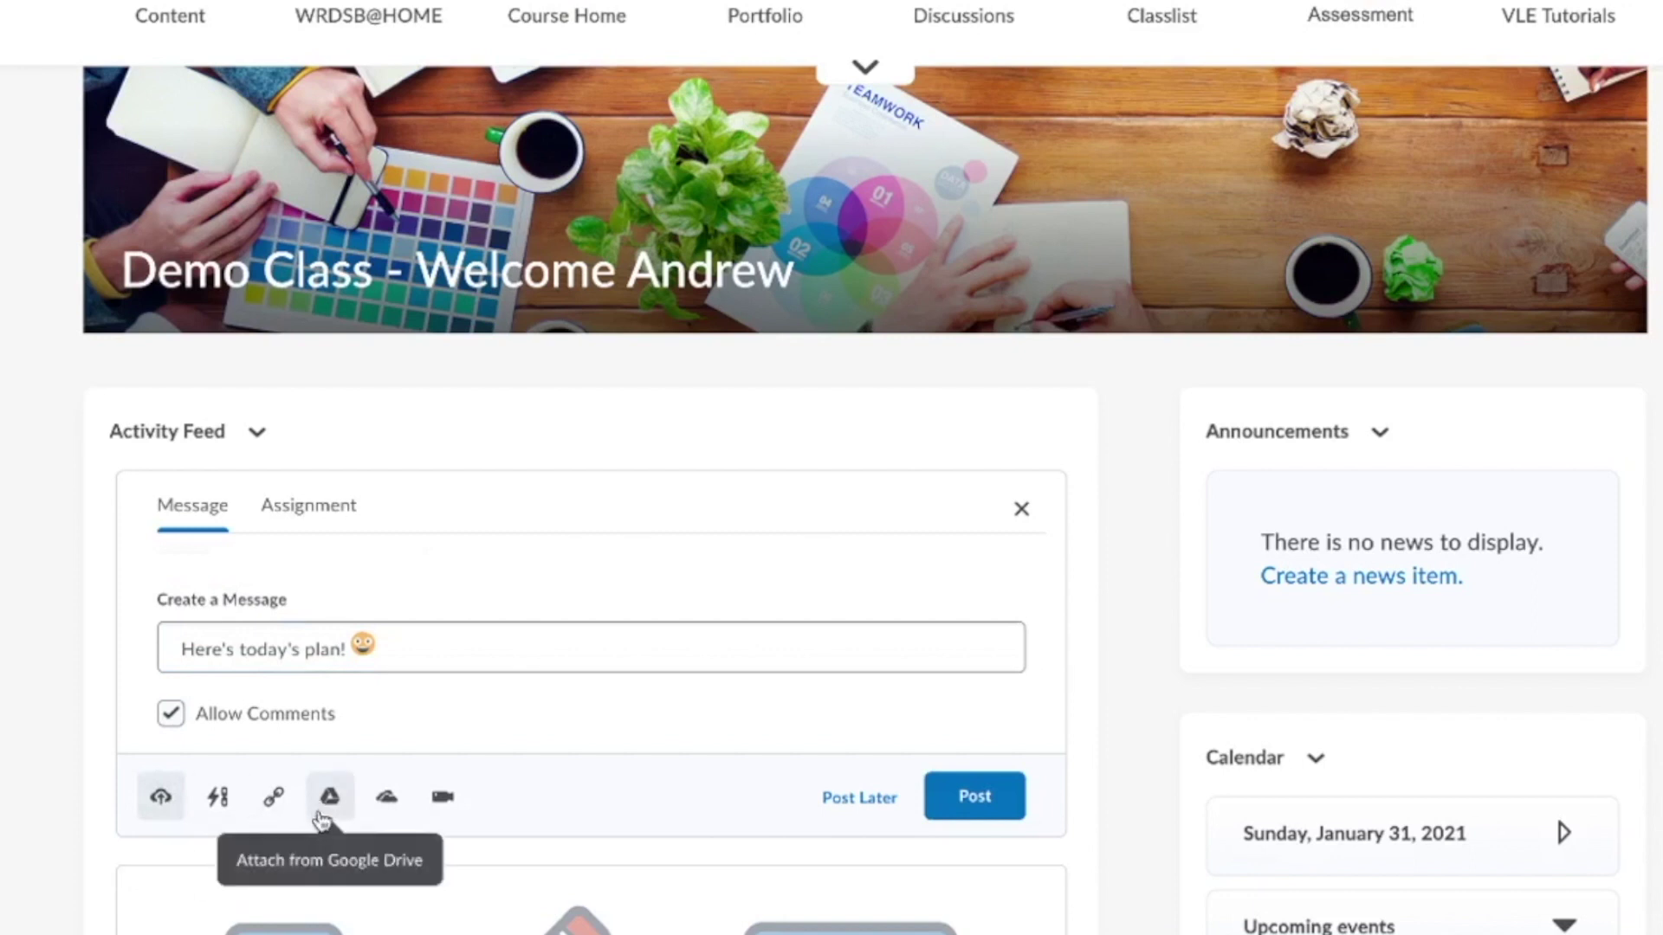
{"action": "left_click", "coordinate": [220, 801]}
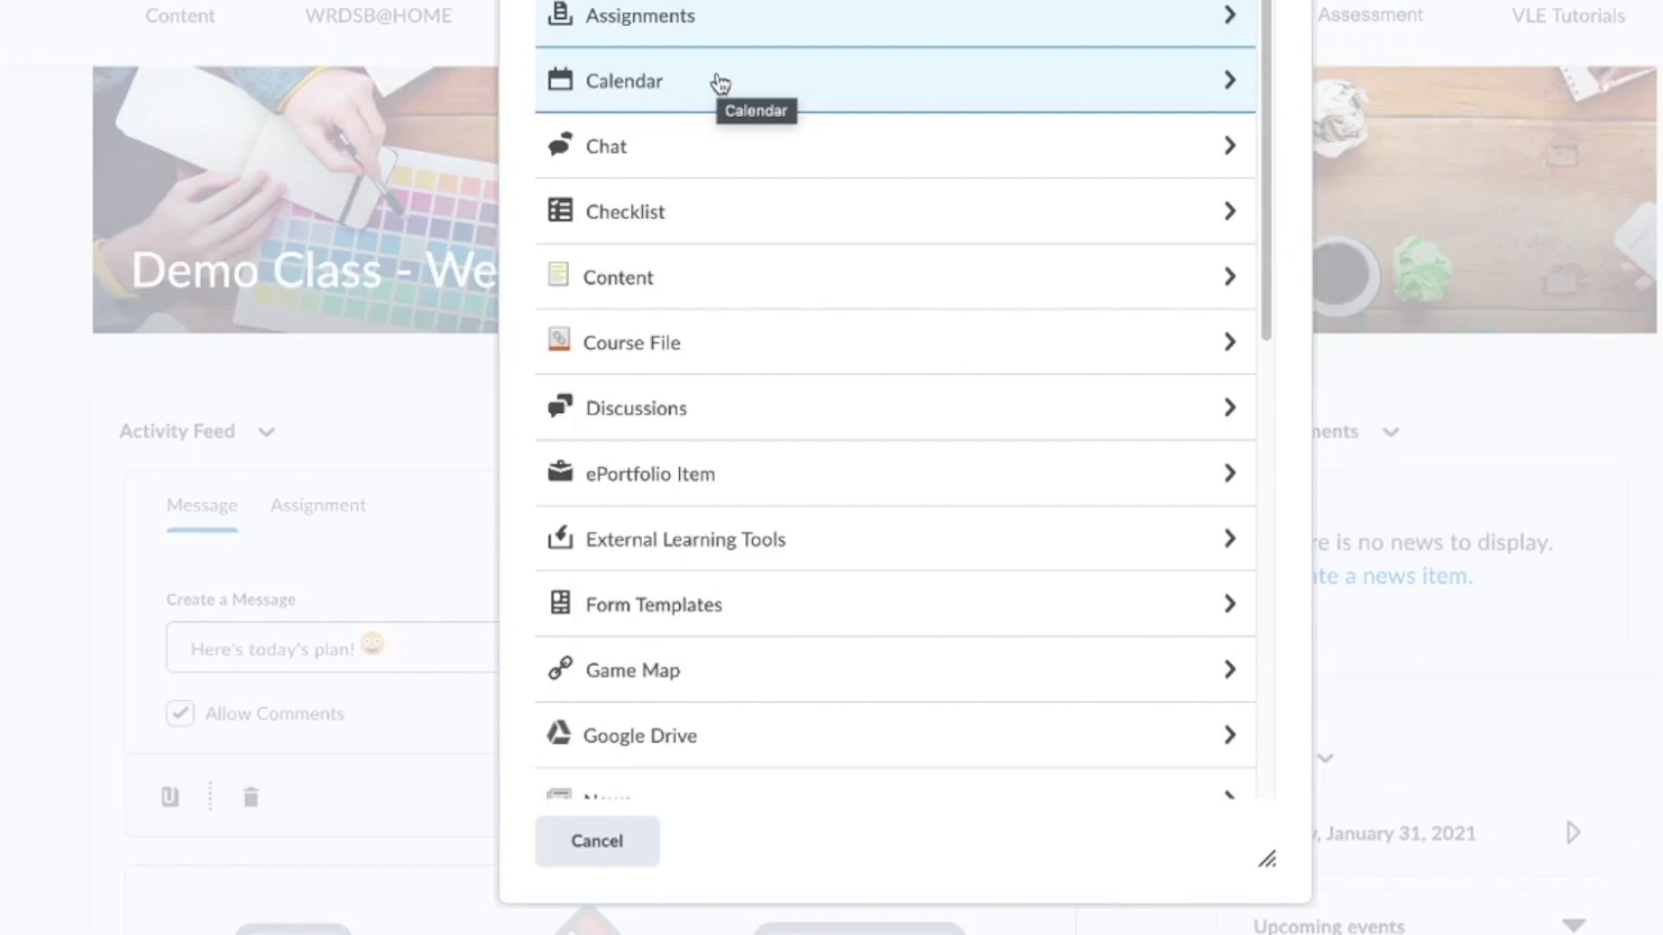
{"action": "scroll", "coordinate": [720, 83], "scroll_direction": "down", "scroll_amount": 7}
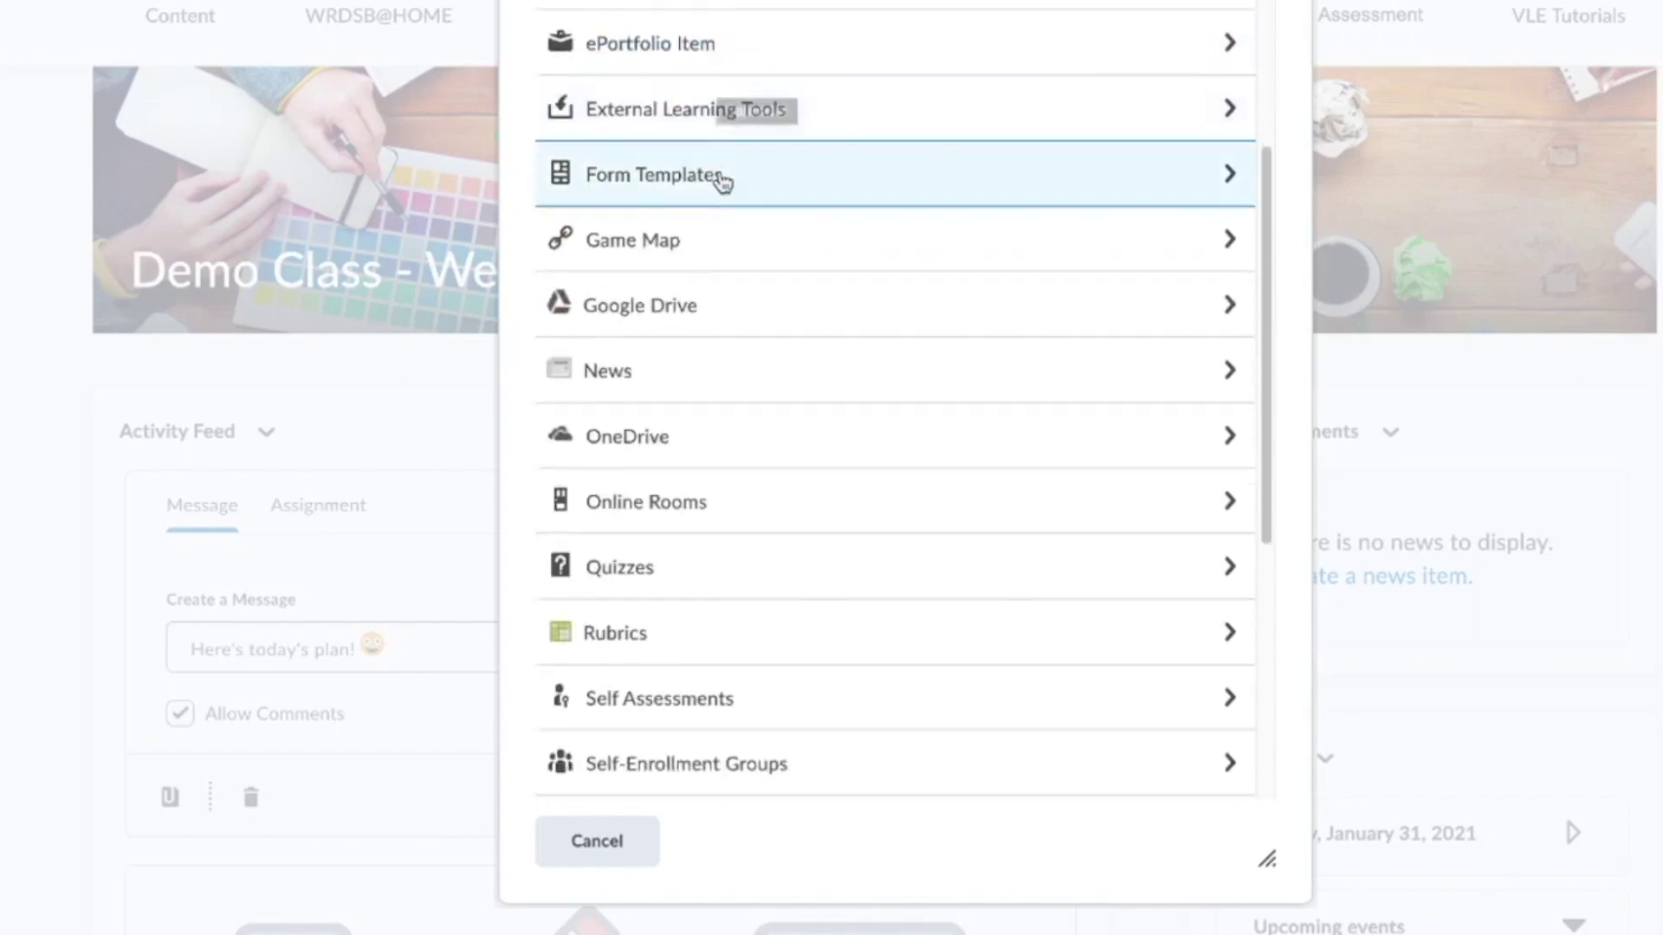
{"action": "scroll", "coordinate": [693, 314], "scroll_direction": "down", "scroll_amount": 3}
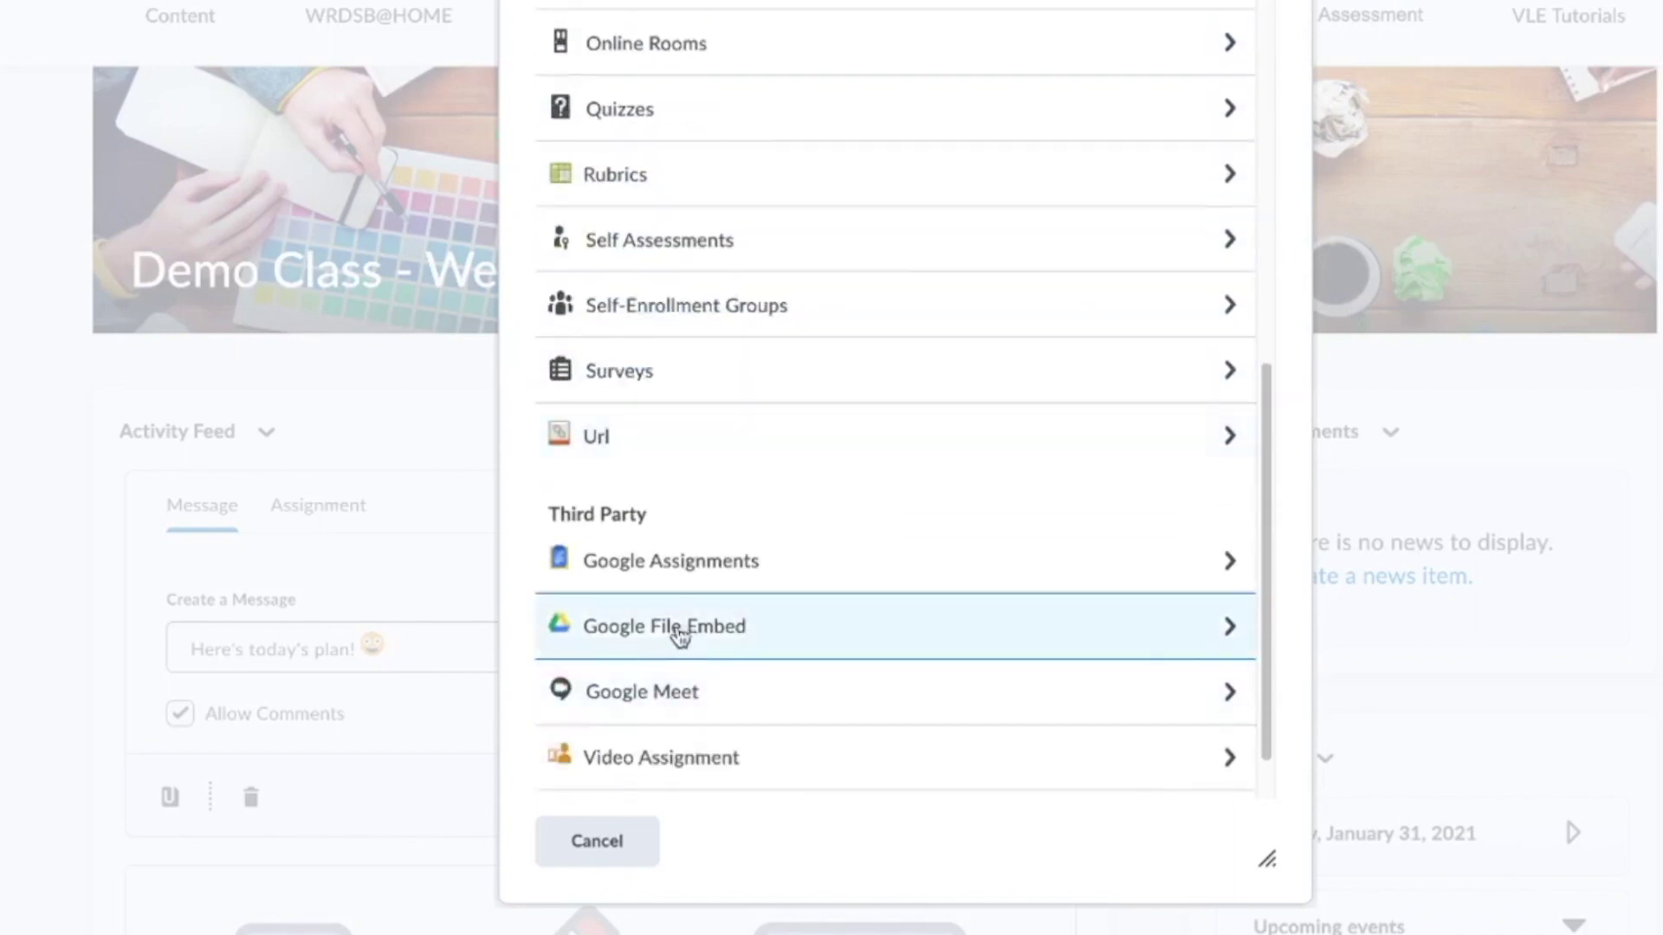
{"action": "scroll", "coordinate": [681, 635], "scroll_direction": "up", "scroll_amount": 10}
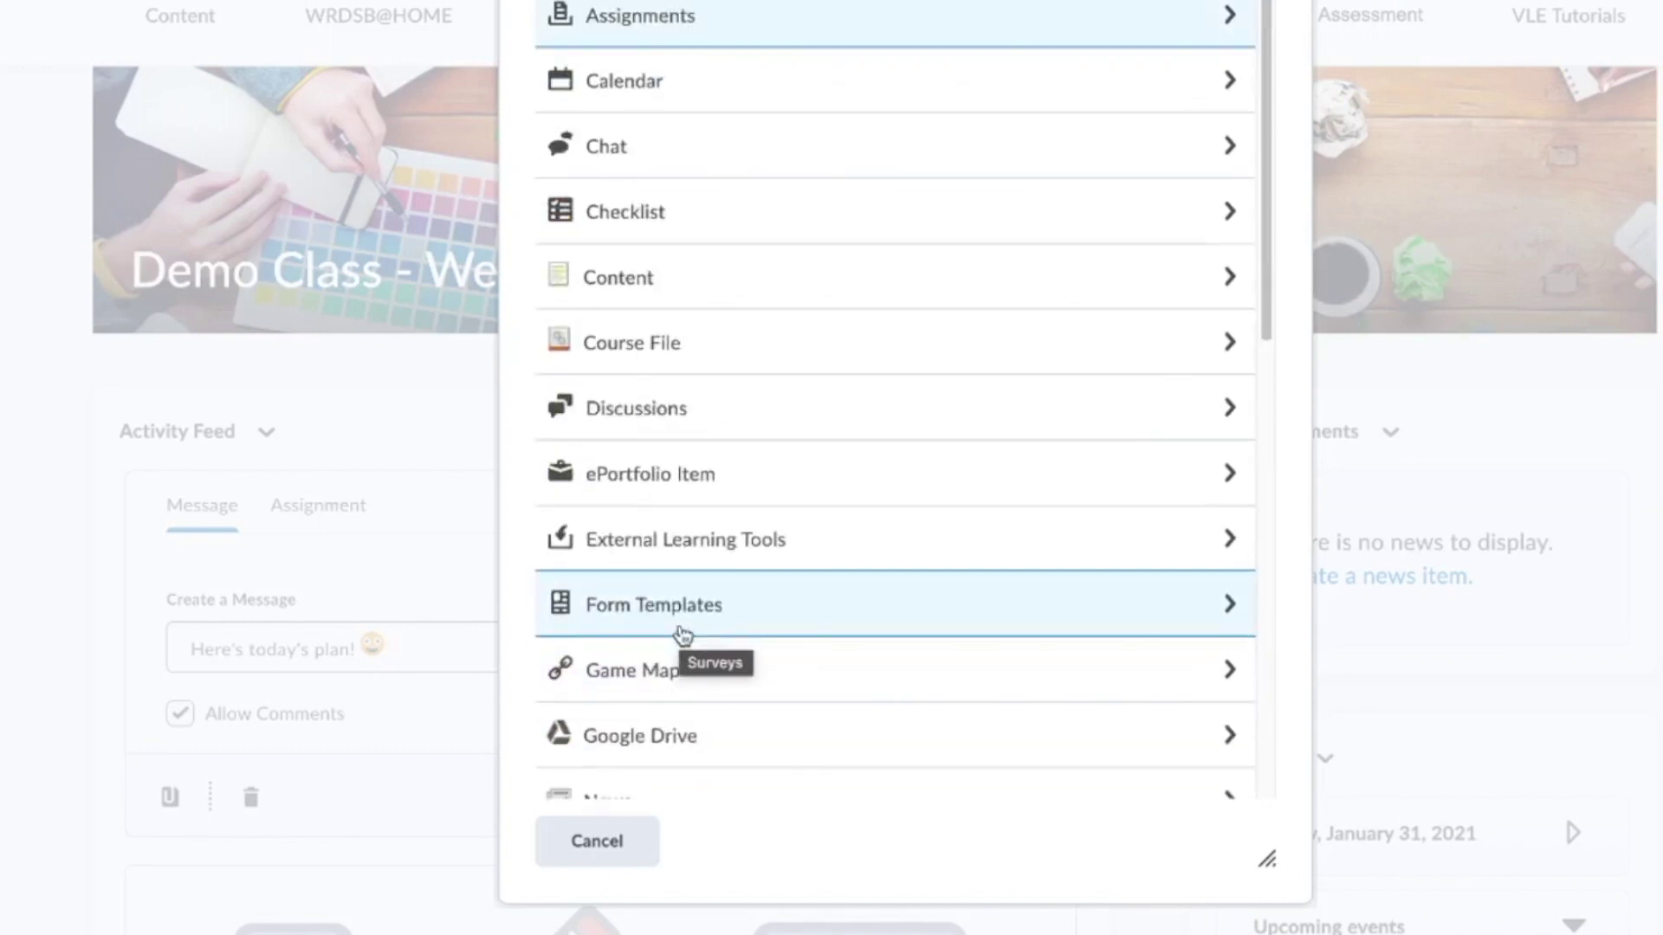
{"action": "left_click", "coordinate": [651, 296]}
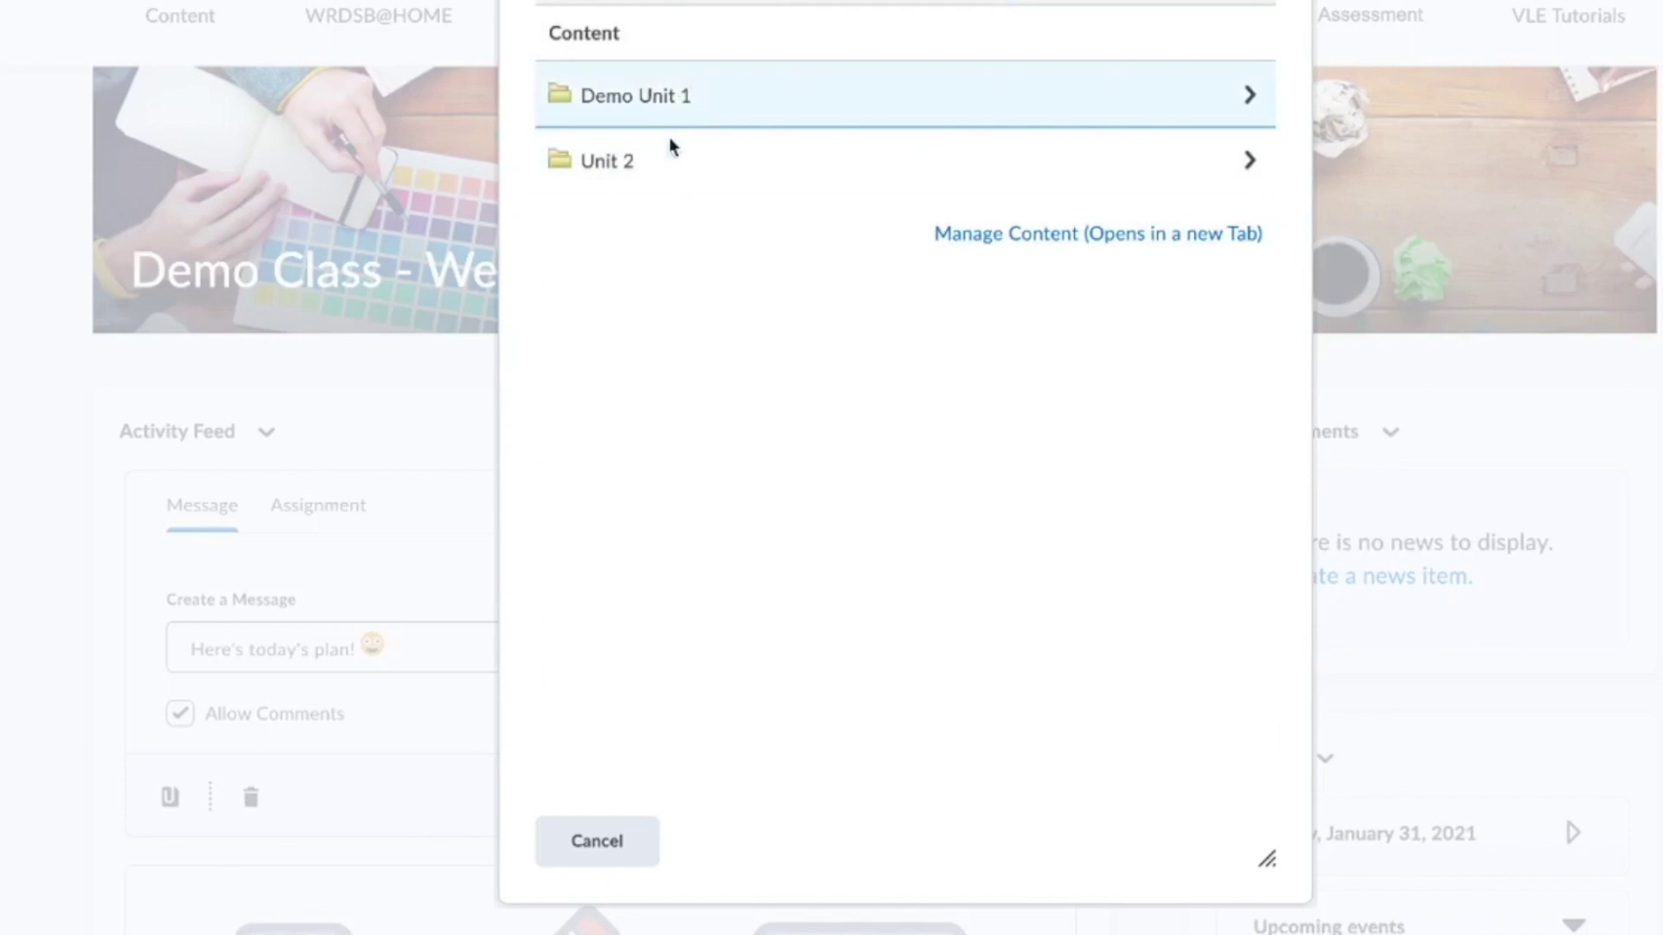
{"action": "left_click", "coordinate": [685, 102]}
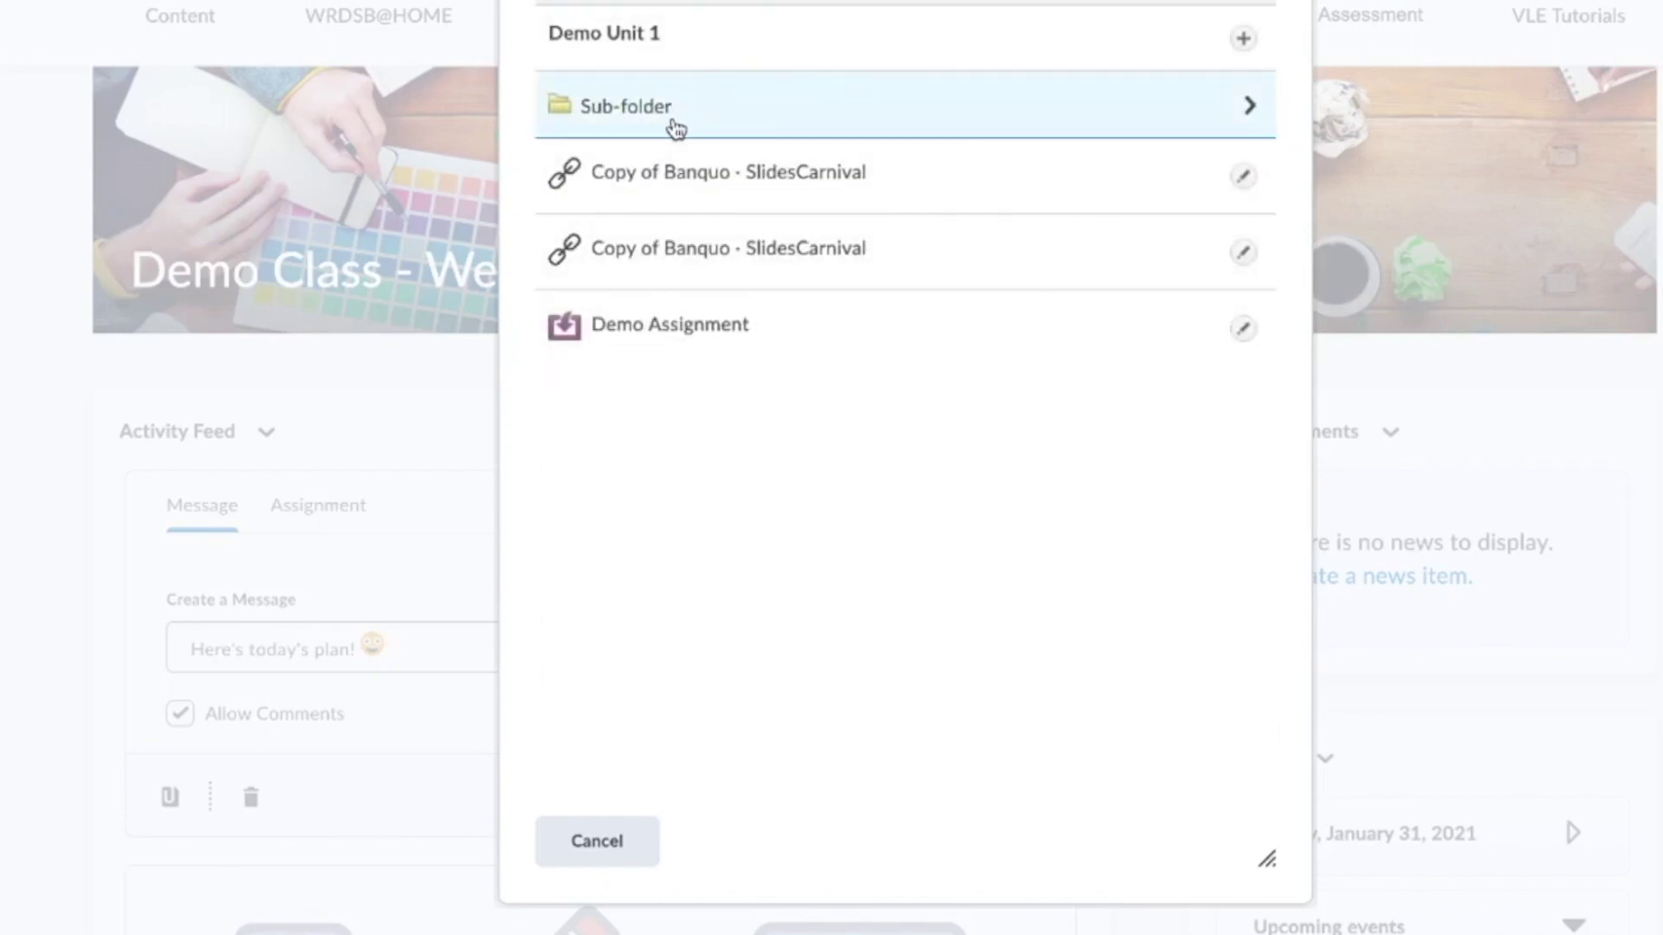
{"action": "left_click", "coordinate": [668, 115]}
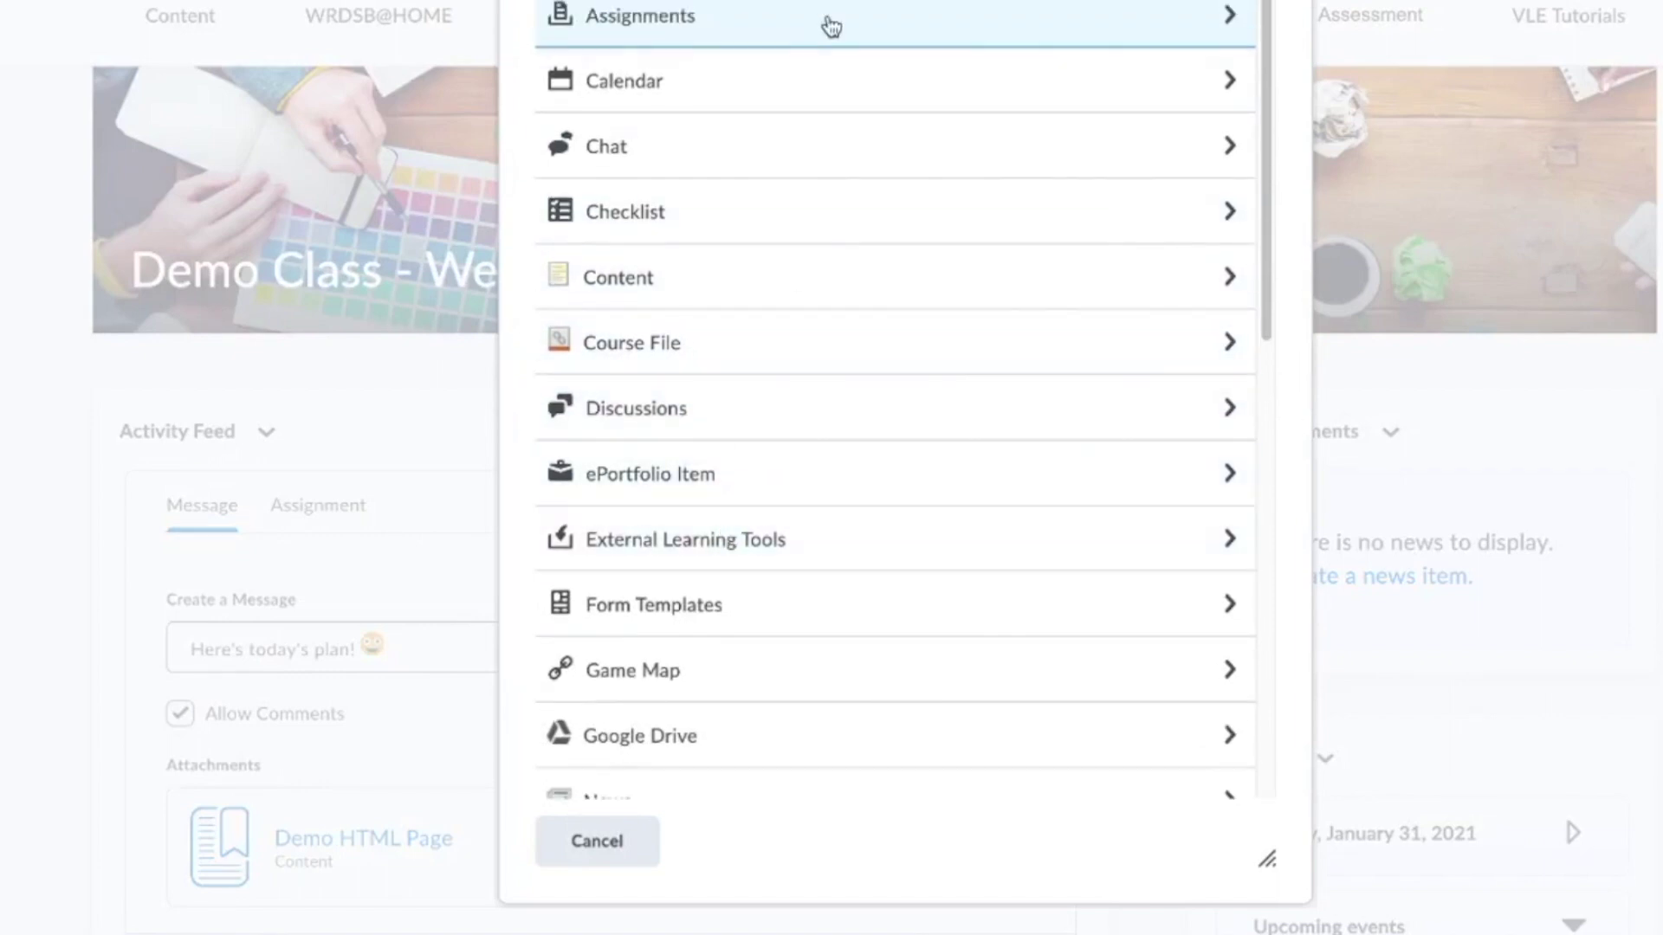
Attach the first "Copy of Banquo - SlidesCarnival" topic from Demo Unit 1 to the same Activity Feed message
{"action": "left_click", "coordinate": [765, 278]}
{"action": "left_click", "coordinate": [690, 164]}
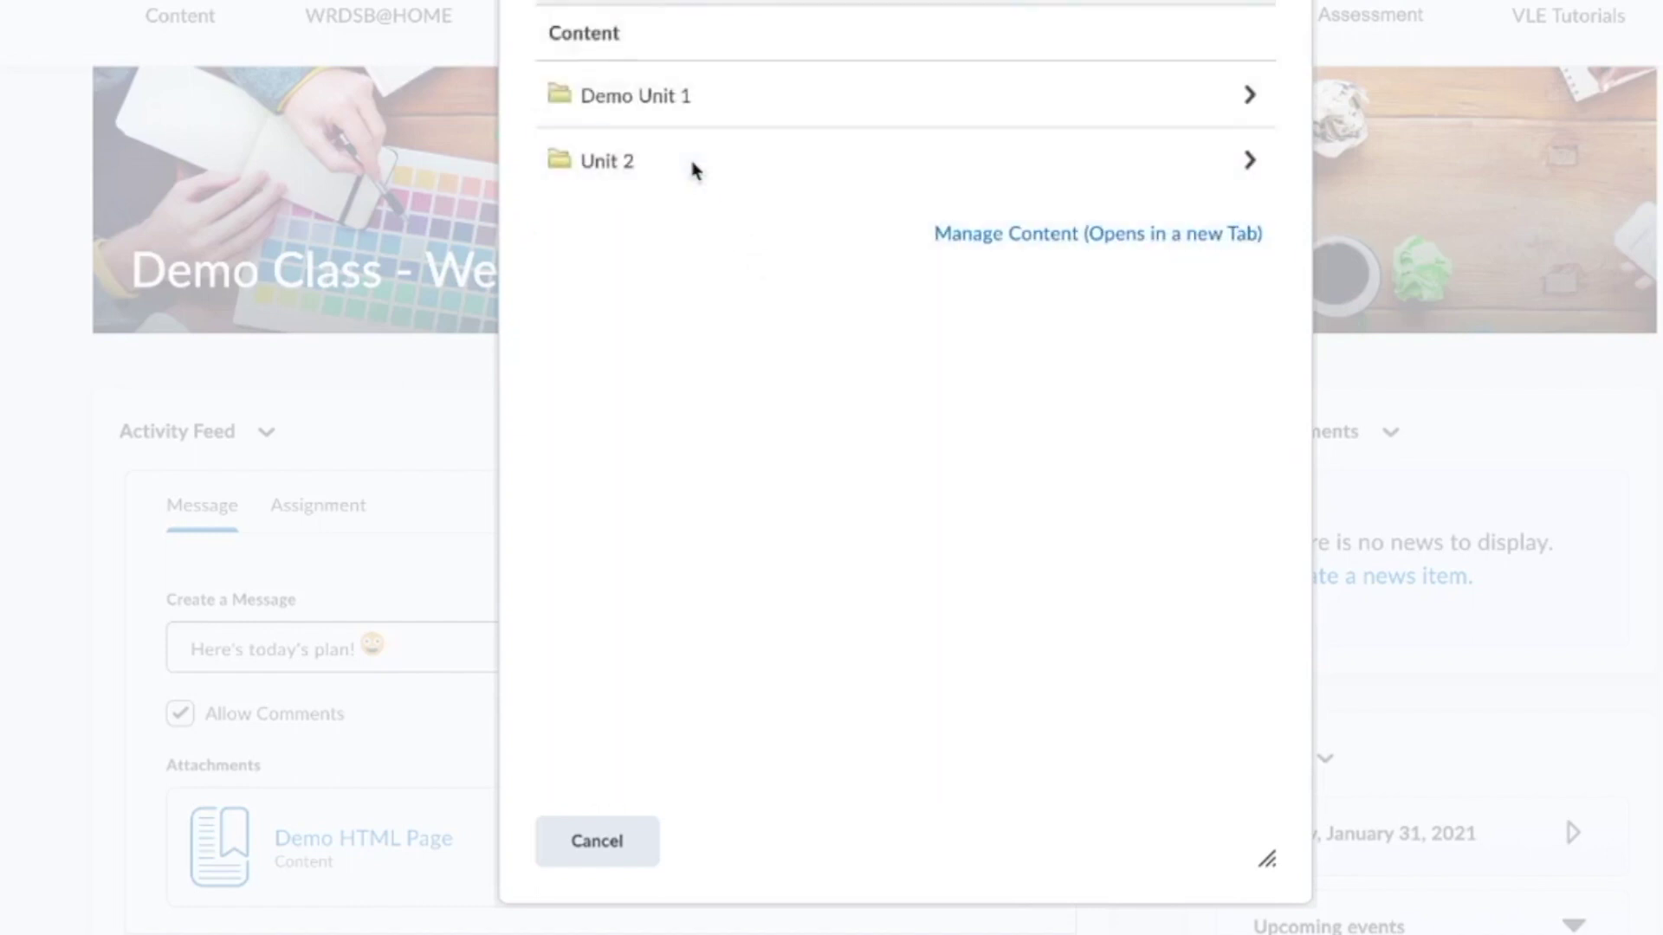
{"action": "left_click", "coordinate": [594, 3]}
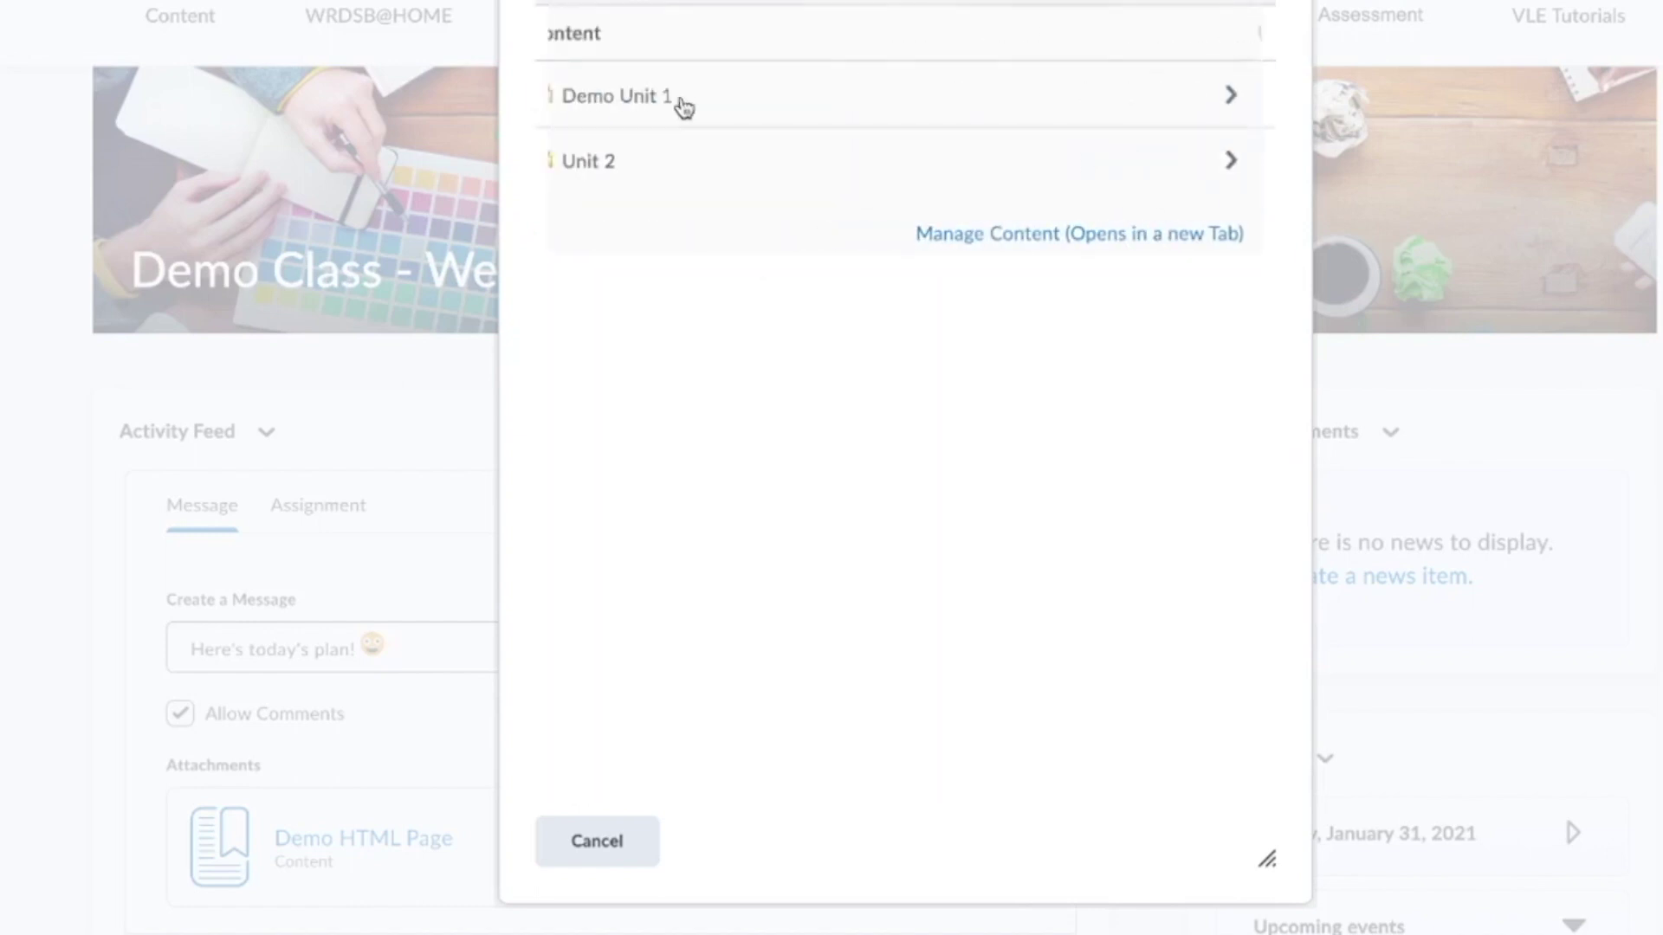
{"action": "left_click", "coordinate": [705, 102]}
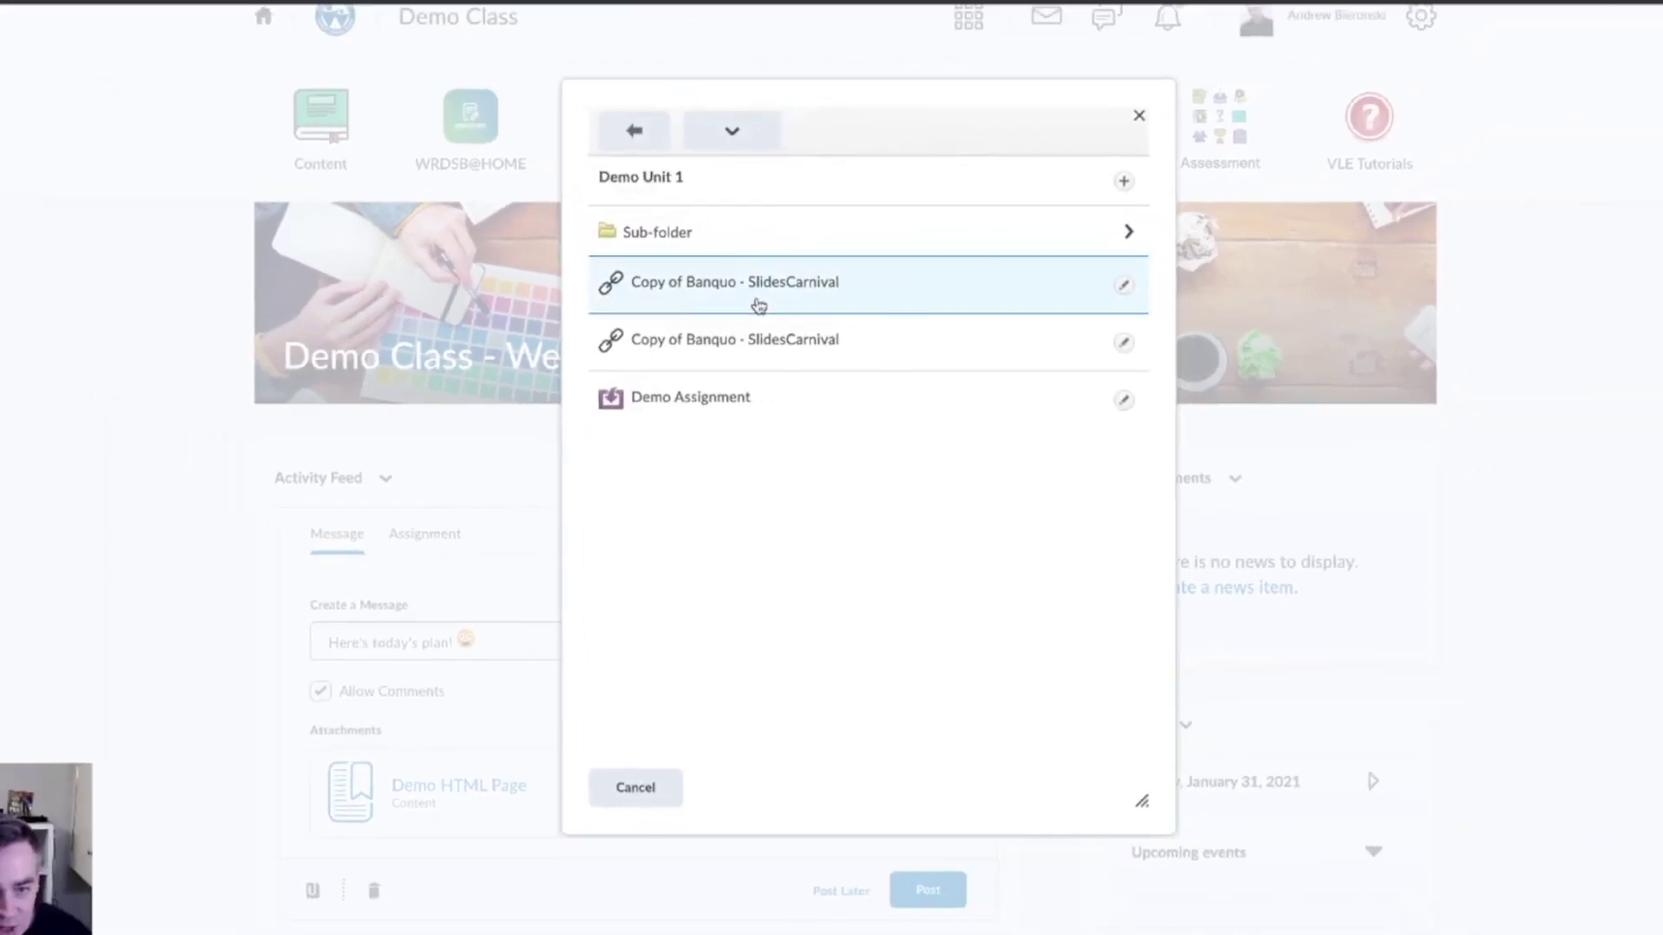
{"action": "left_click", "coordinate": [758, 305]}
Publish the "Here's today's plan!" message with its two content attachments to the Activity Feed immediately
{"action": "scroll", "coordinate": [527, 649], "scroll_direction": "down", "scroll_amount": 1}
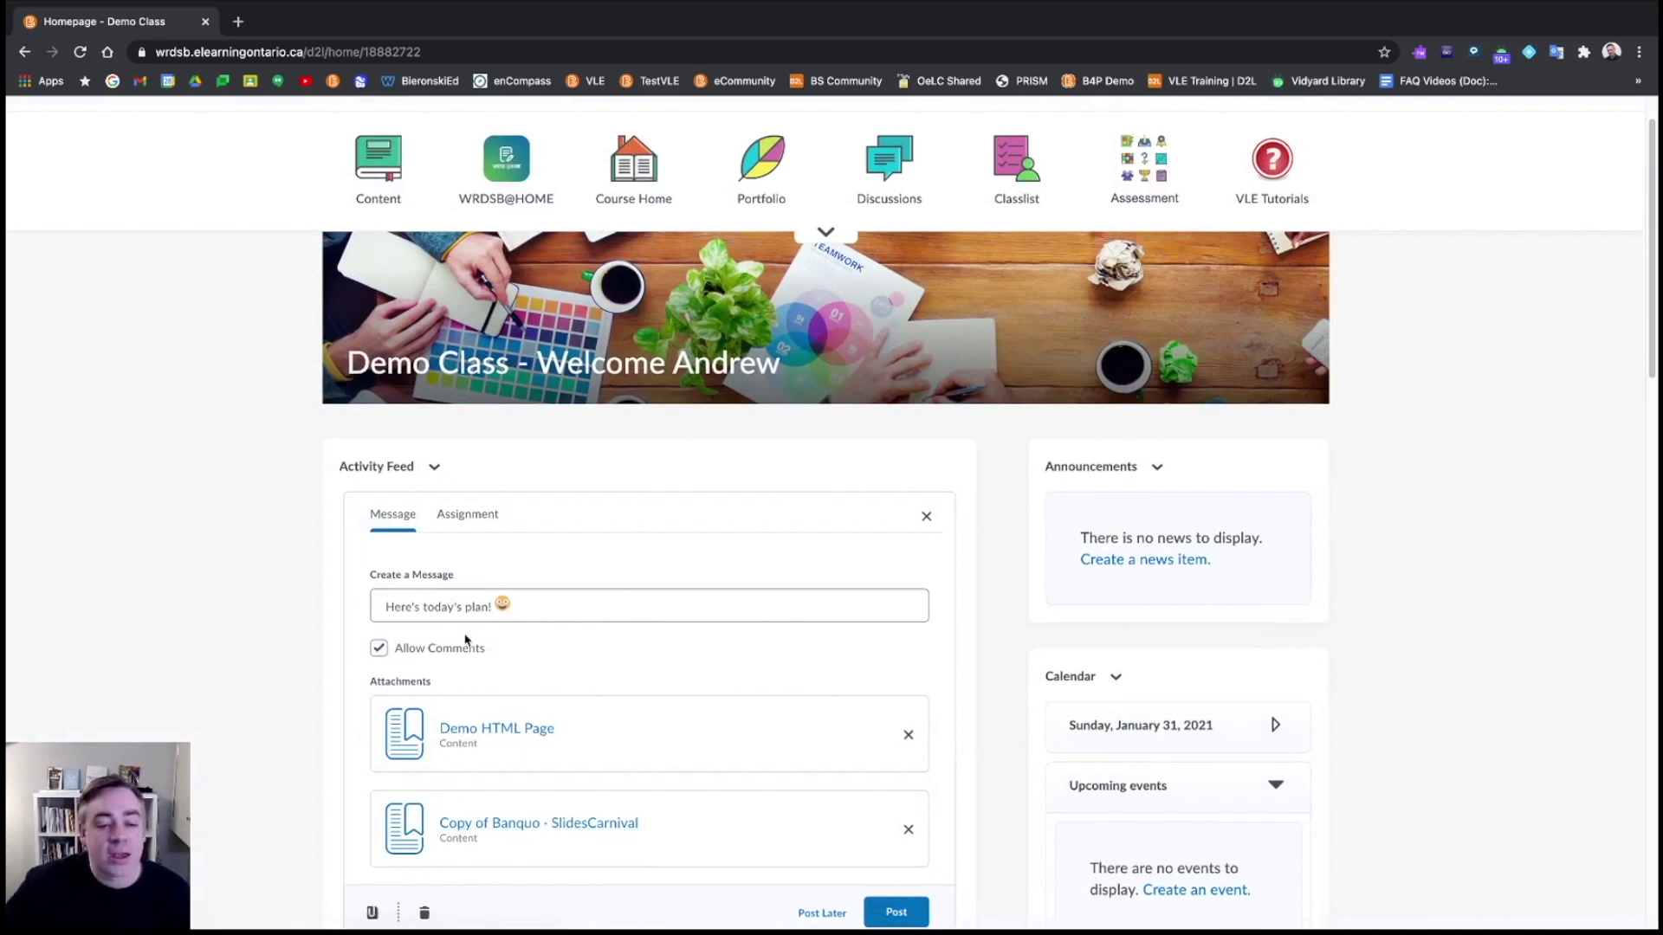
{"action": "scroll", "coordinate": [475, 645], "scroll_direction": "down", "scroll_amount": 1}
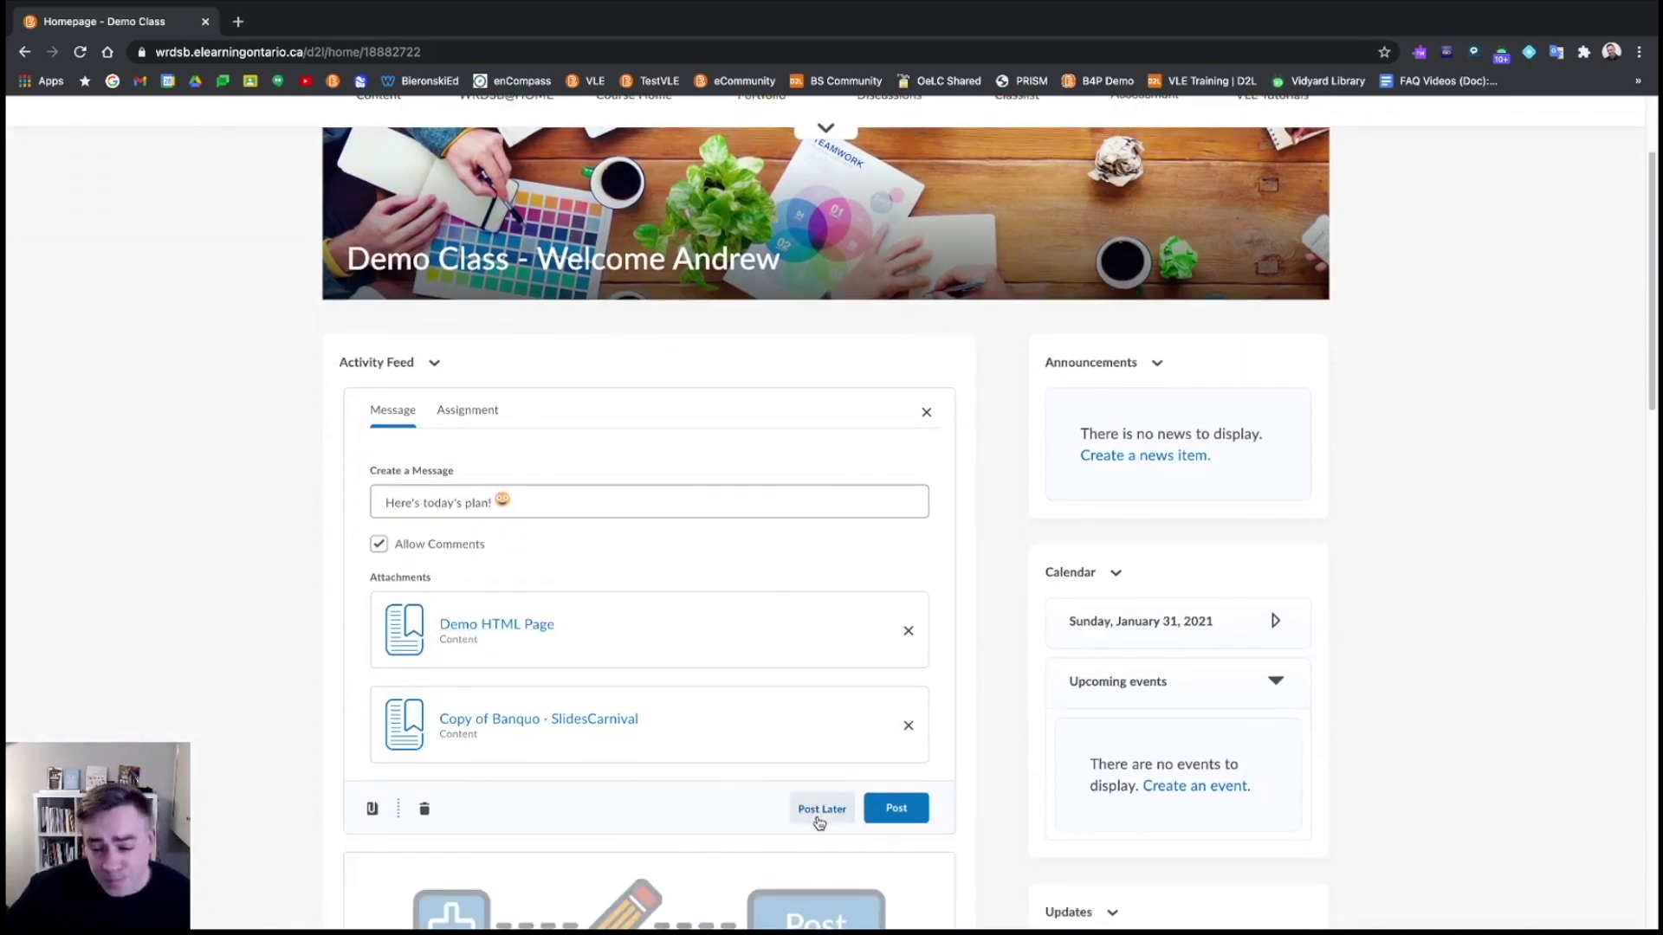
{"action": "left_click", "coordinate": [897, 821]}
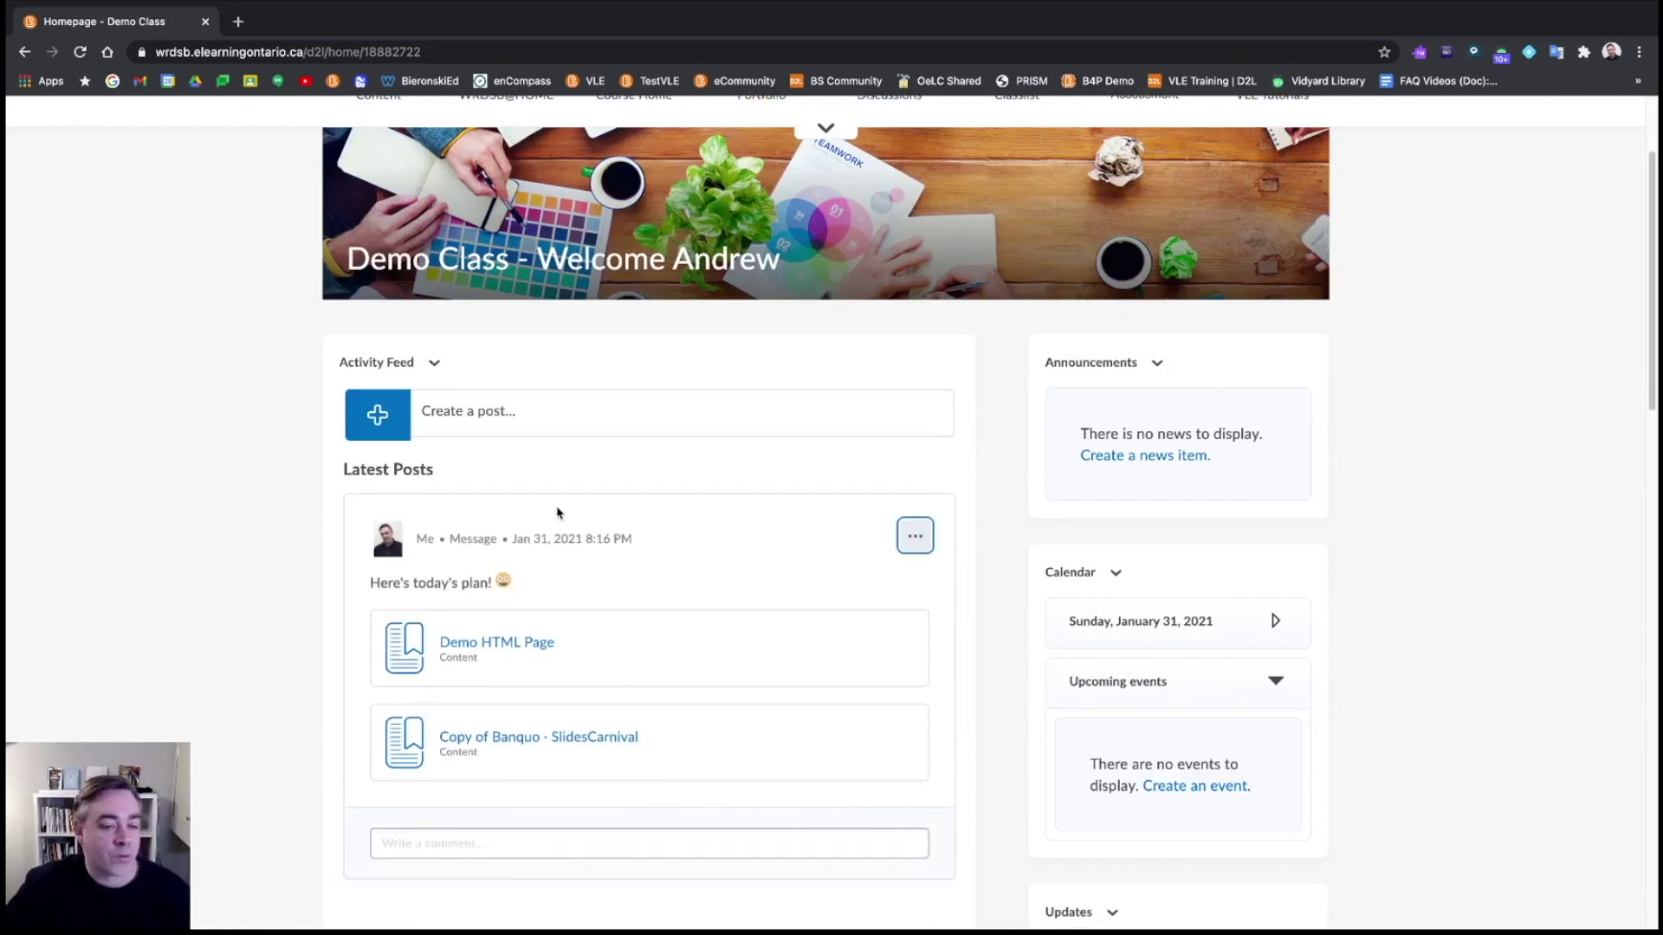
{"action": "scroll", "coordinate": [440, 206], "scroll_direction": "up", "scroll_amount": 1}
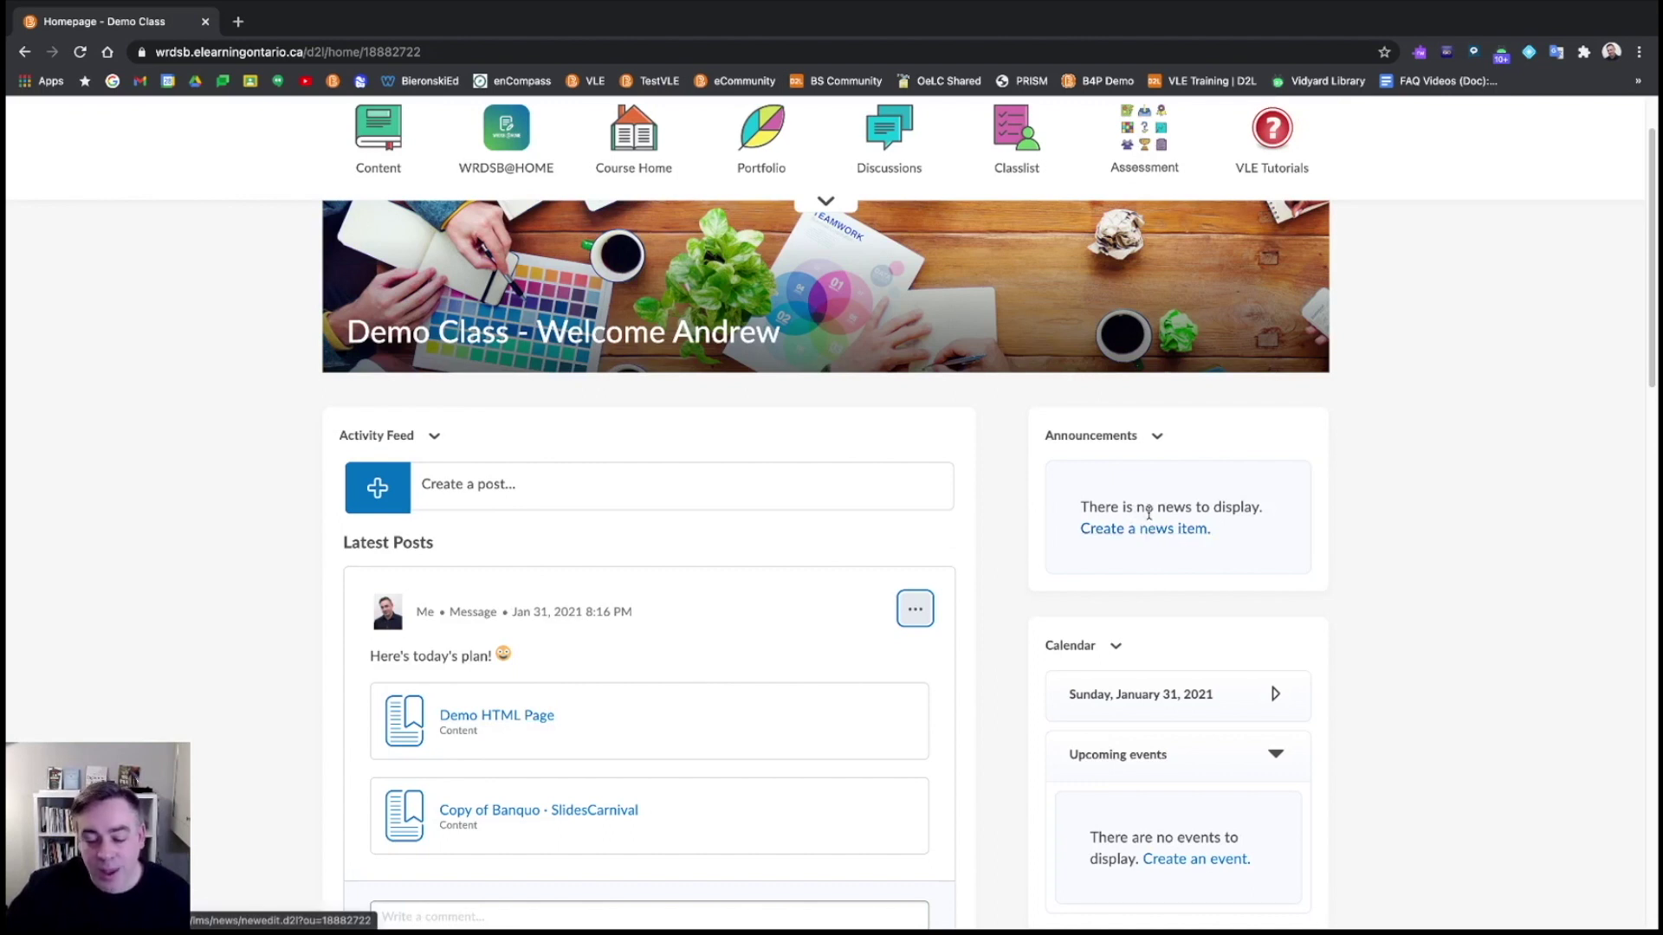
{"action": "scroll", "coordinate": [1038, 594], "scroll_direction": "up", "scroll_amount": 2}
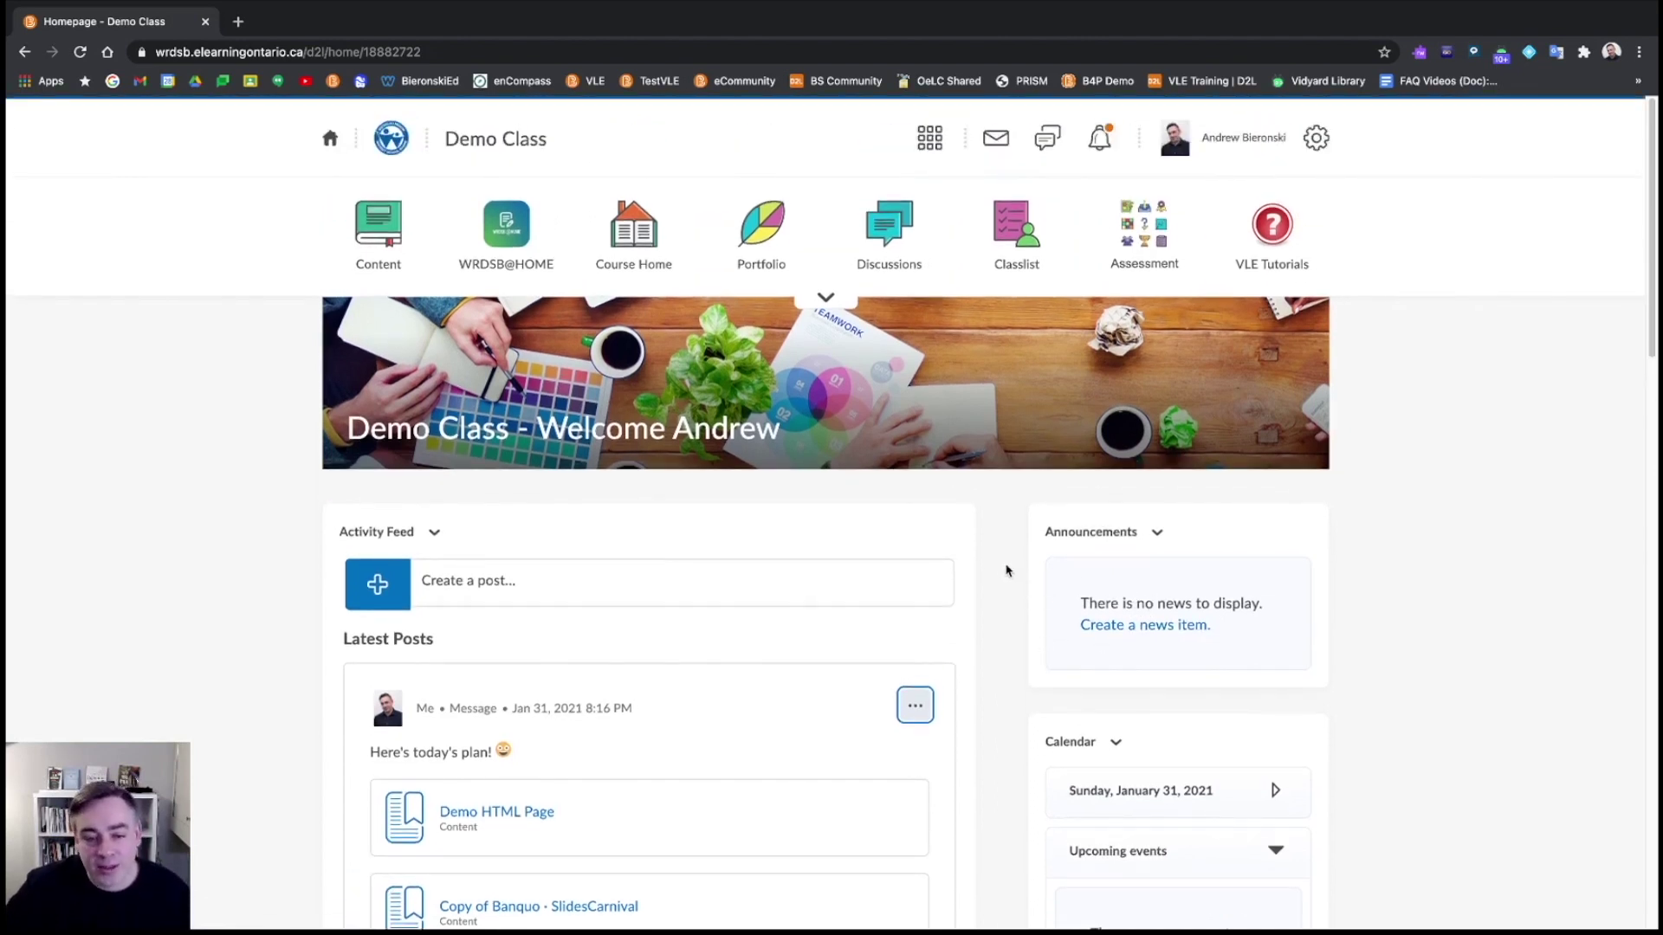